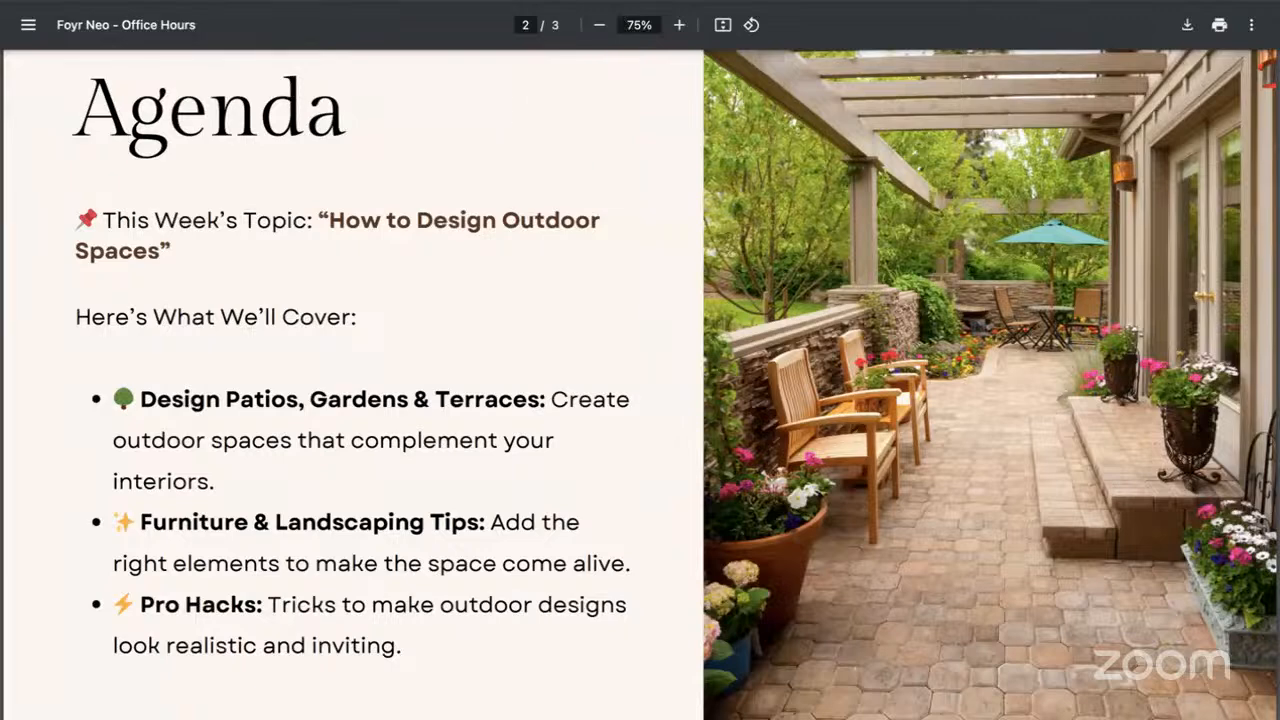
- Switch to the Bungalow Interior project in Foyr Neo and open the Landscapes category of the Outdoor catalog
click(345, 1)
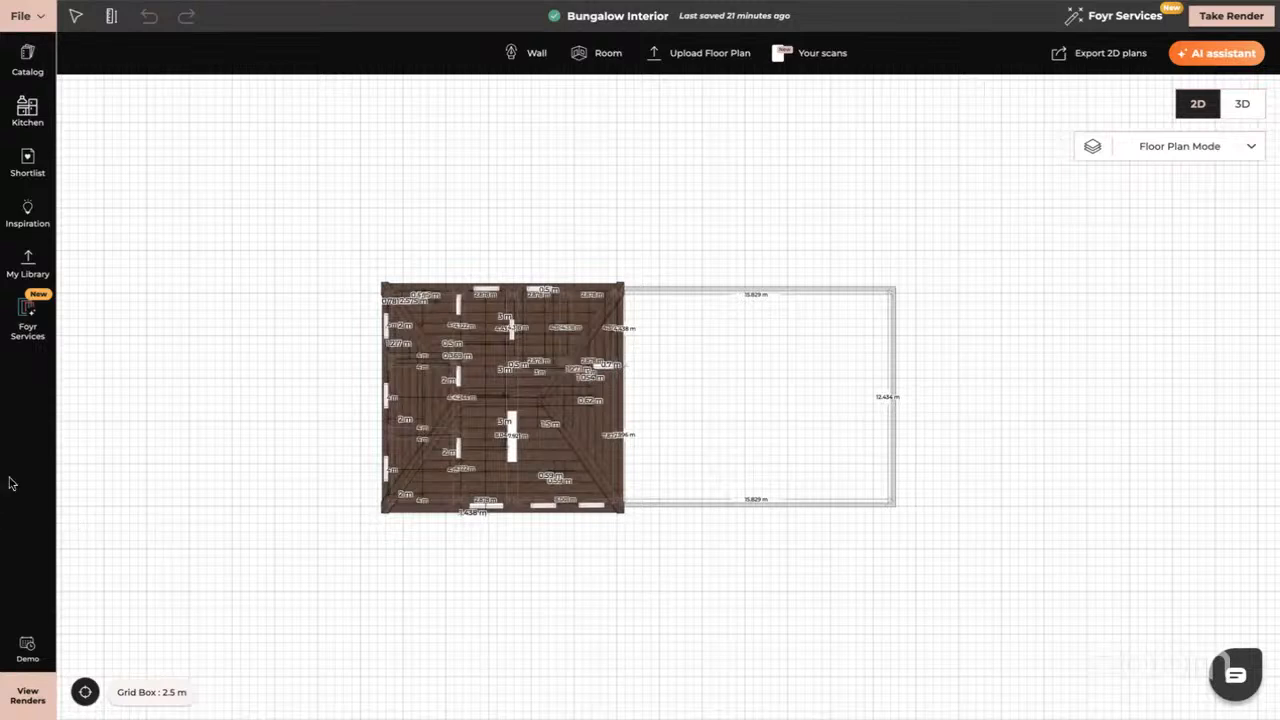
click(27, 55)
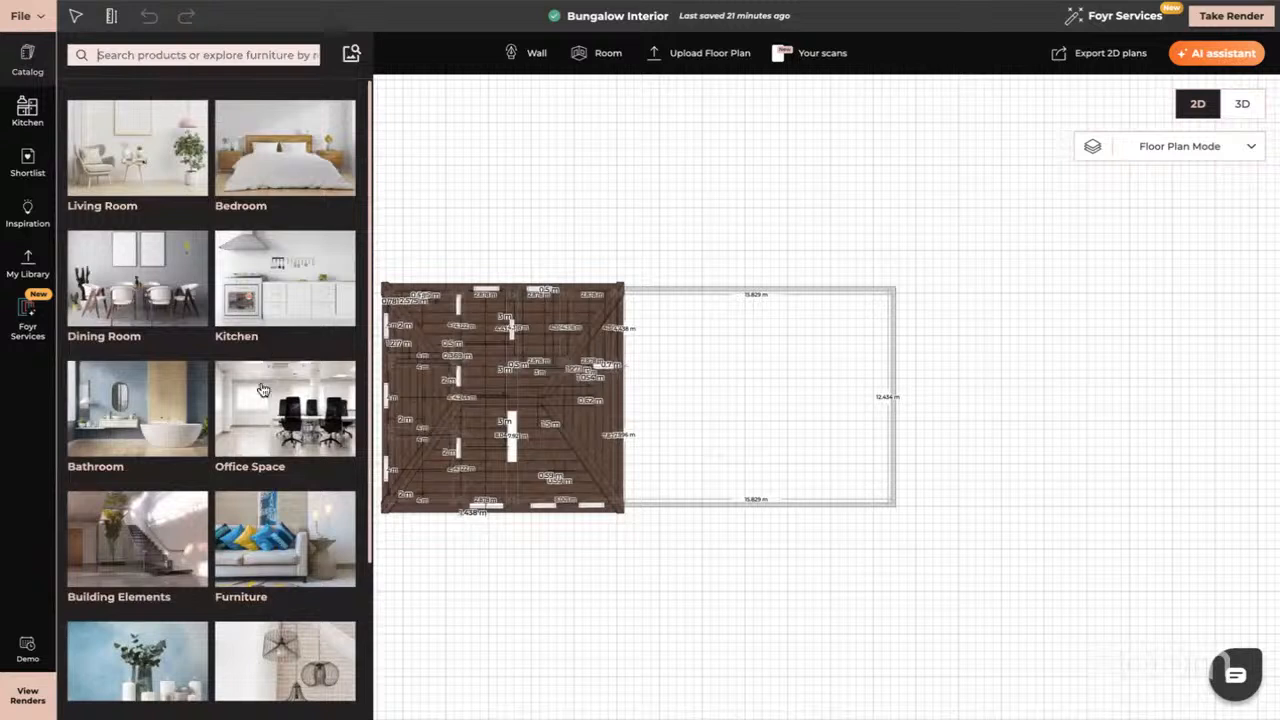
scroll(241, 431, down, 3)
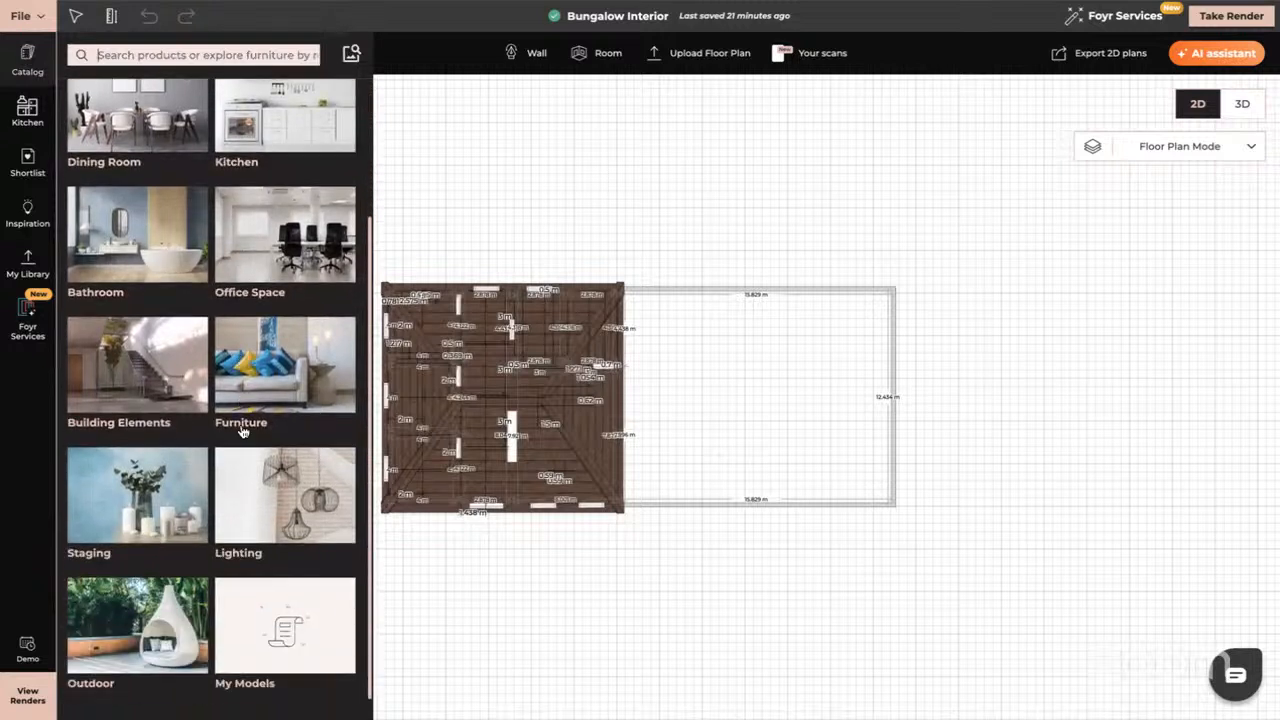
click(137, 624)
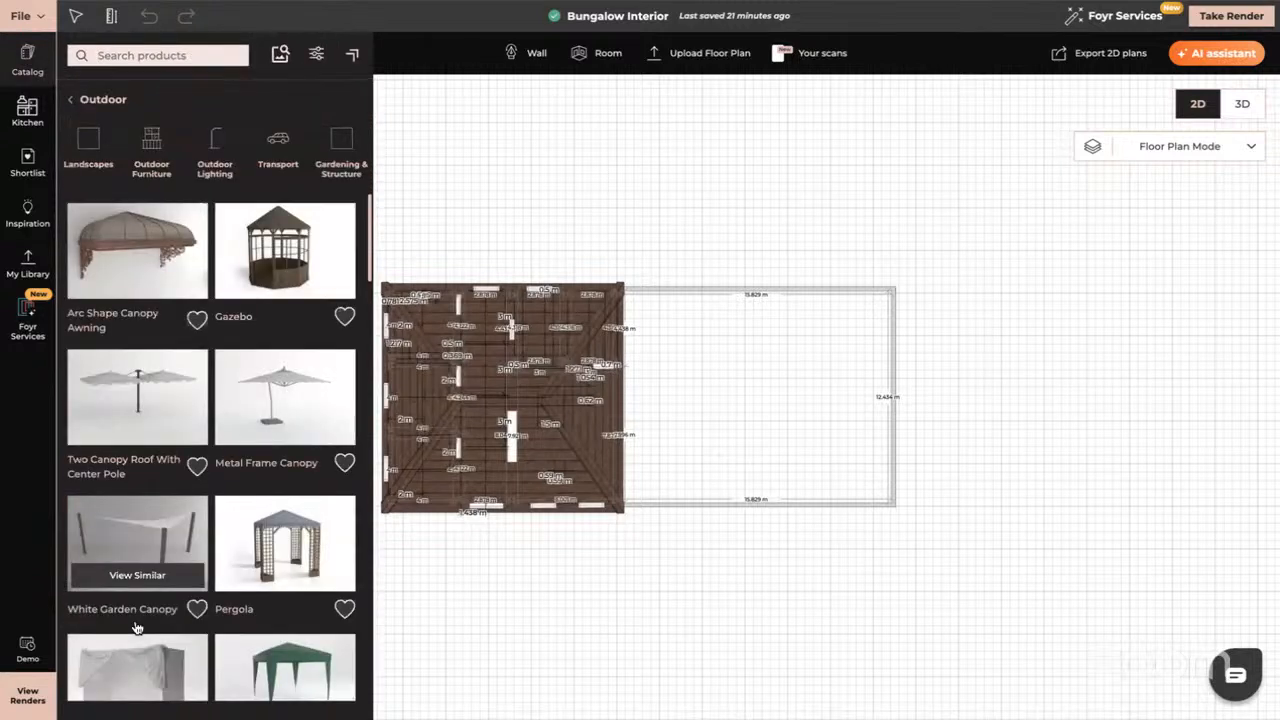
click(88, 145)
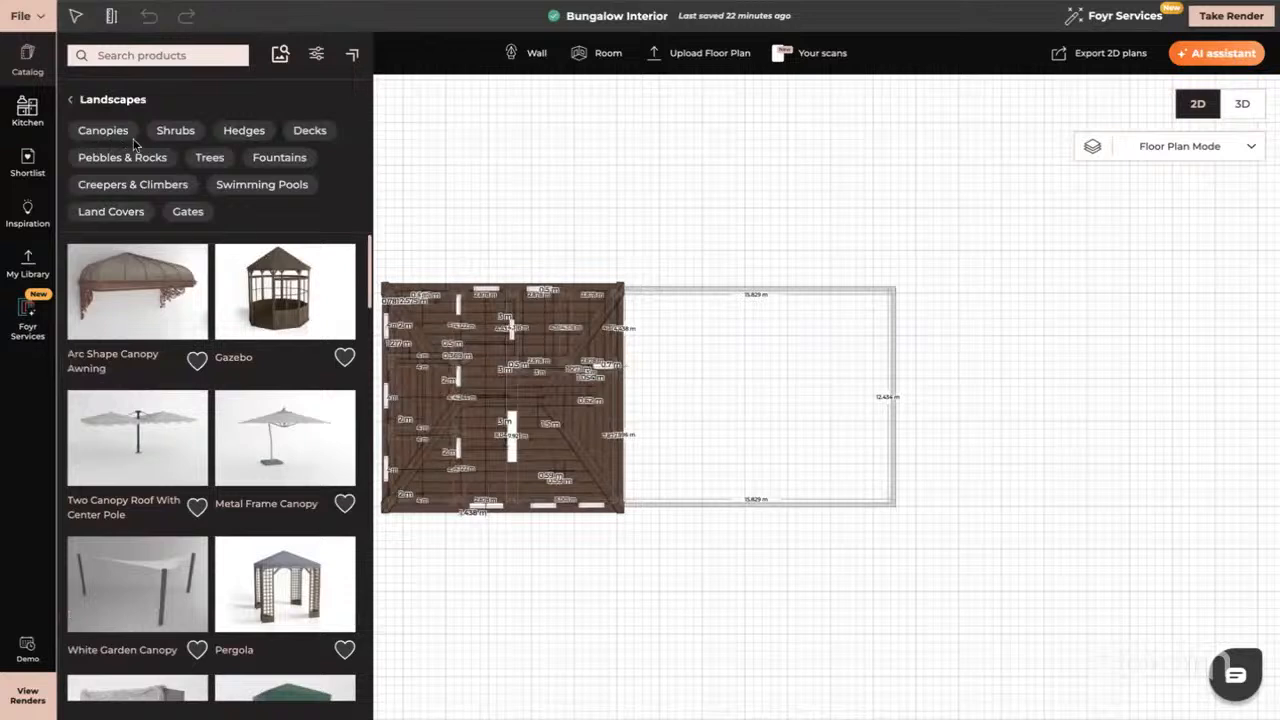
- Browse the canopy and garden structure models in the Landscapes category
click(108, 133)
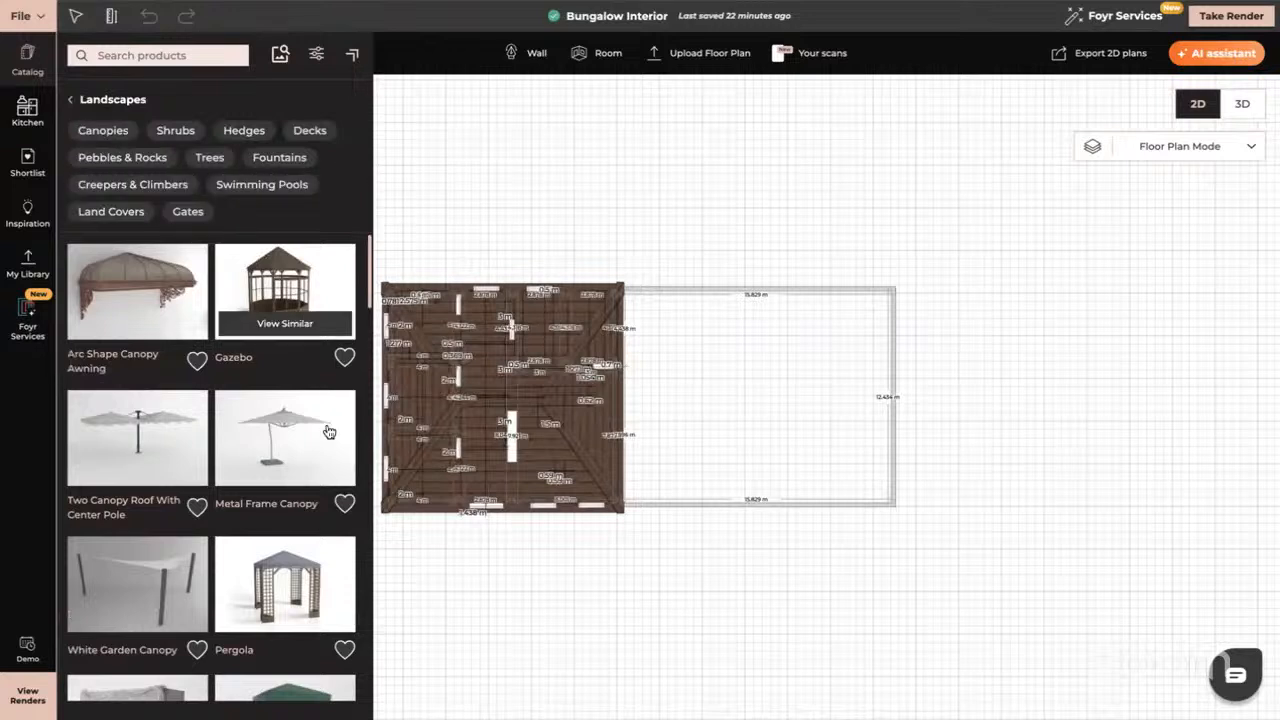
scroll(337, 369, down, 2)
scroll(338, 365, up, 2)
scroll(304, 435, down, 2)
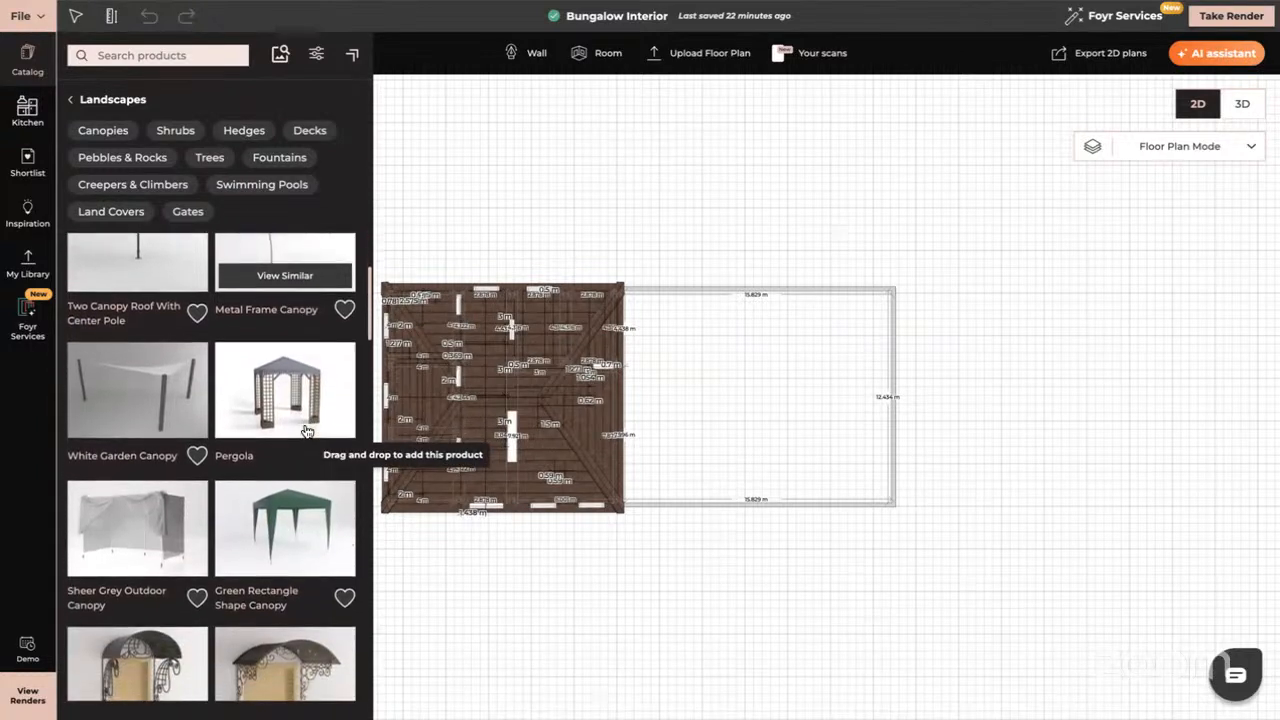
scroll(306, 430, down, 4)
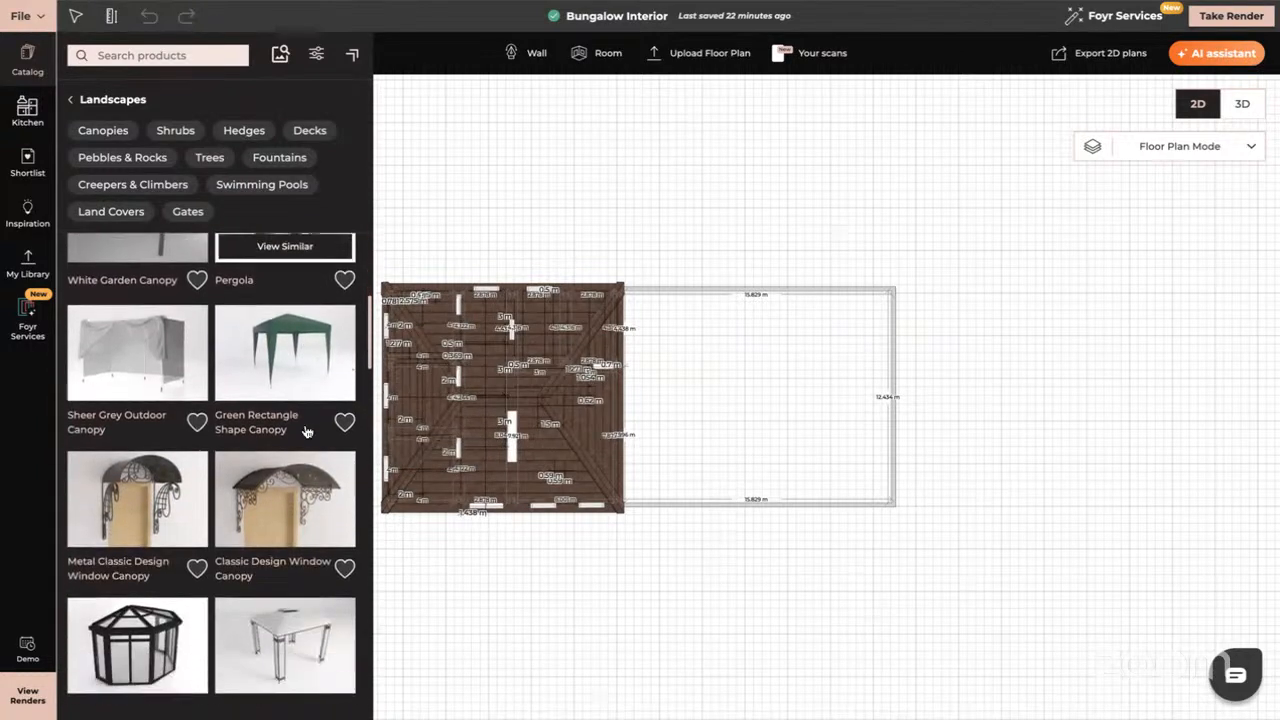
scroll(307, 430, down, 1)
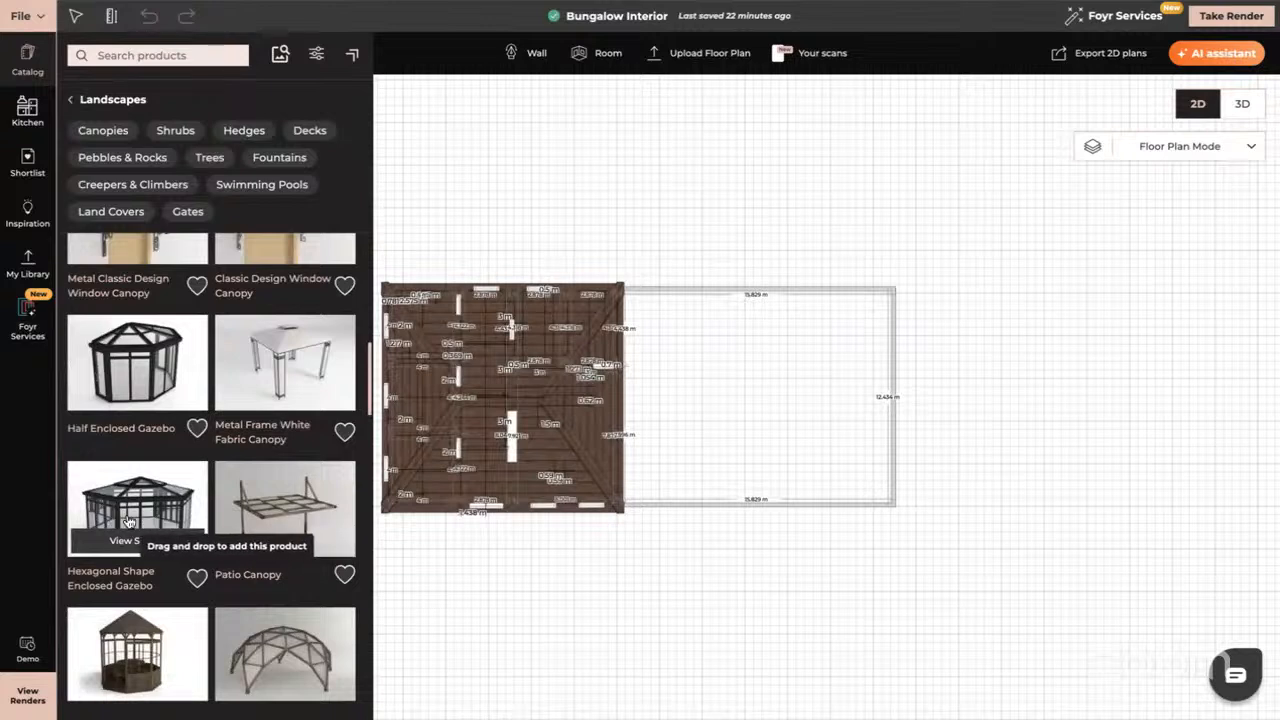
scroll(213, 514, down, 3)
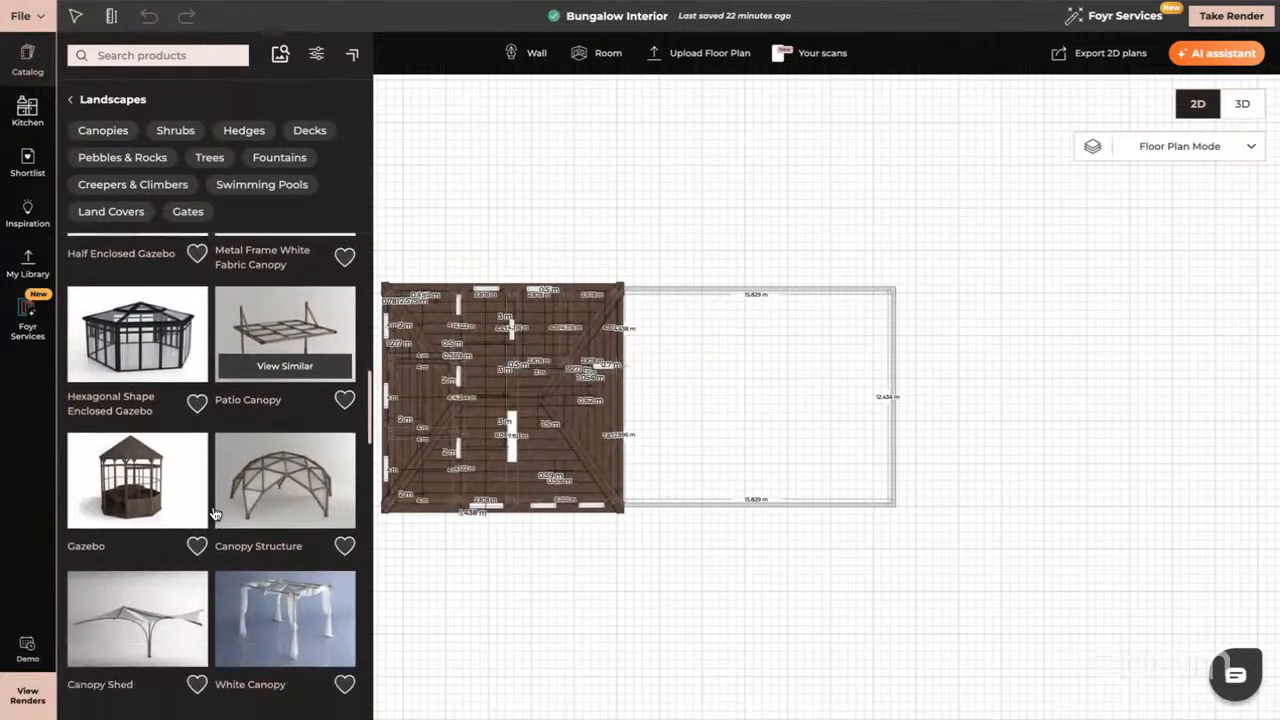
scroll(229, 513, down, 3)
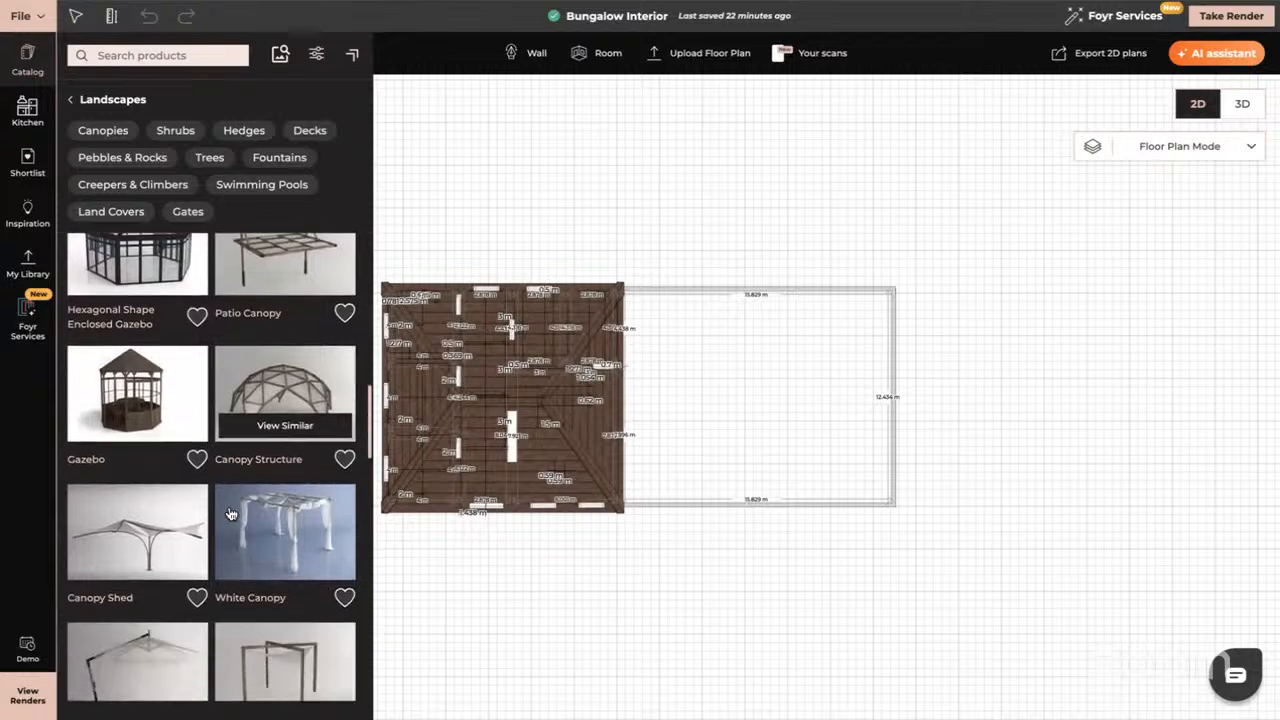
scroll(229, 513, down, 5)
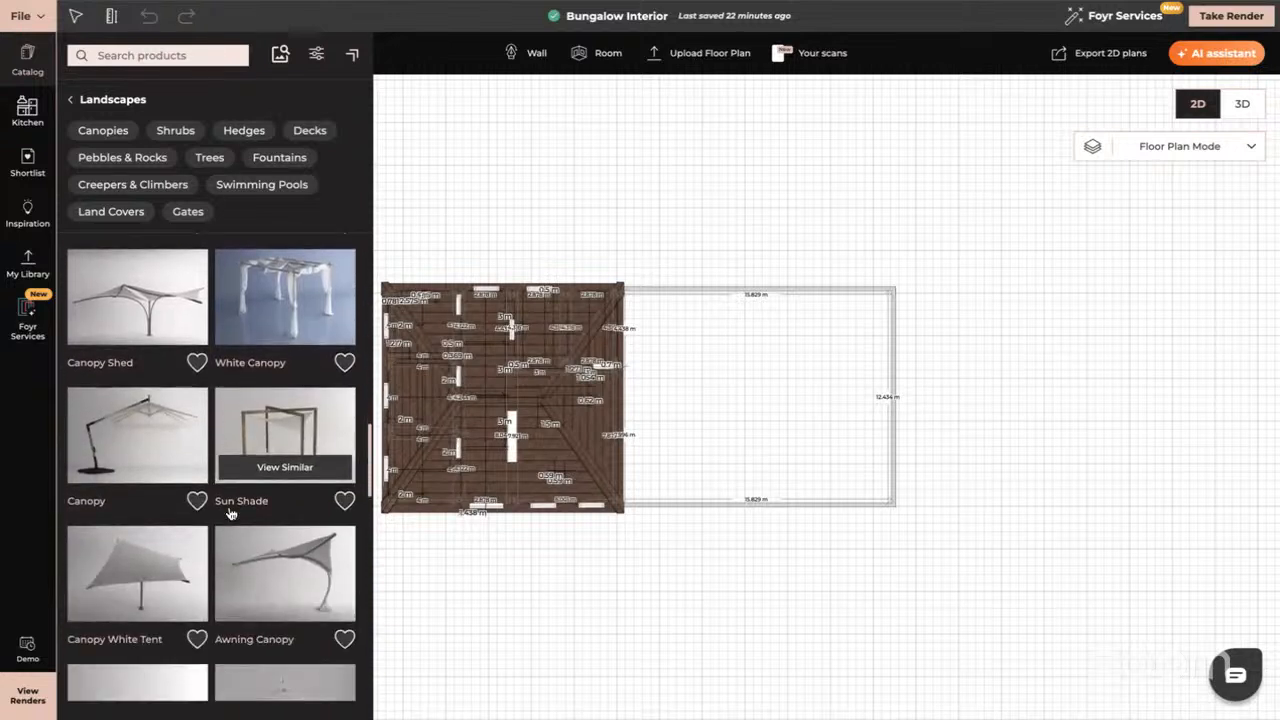
scroll(229, 513, down, 2)
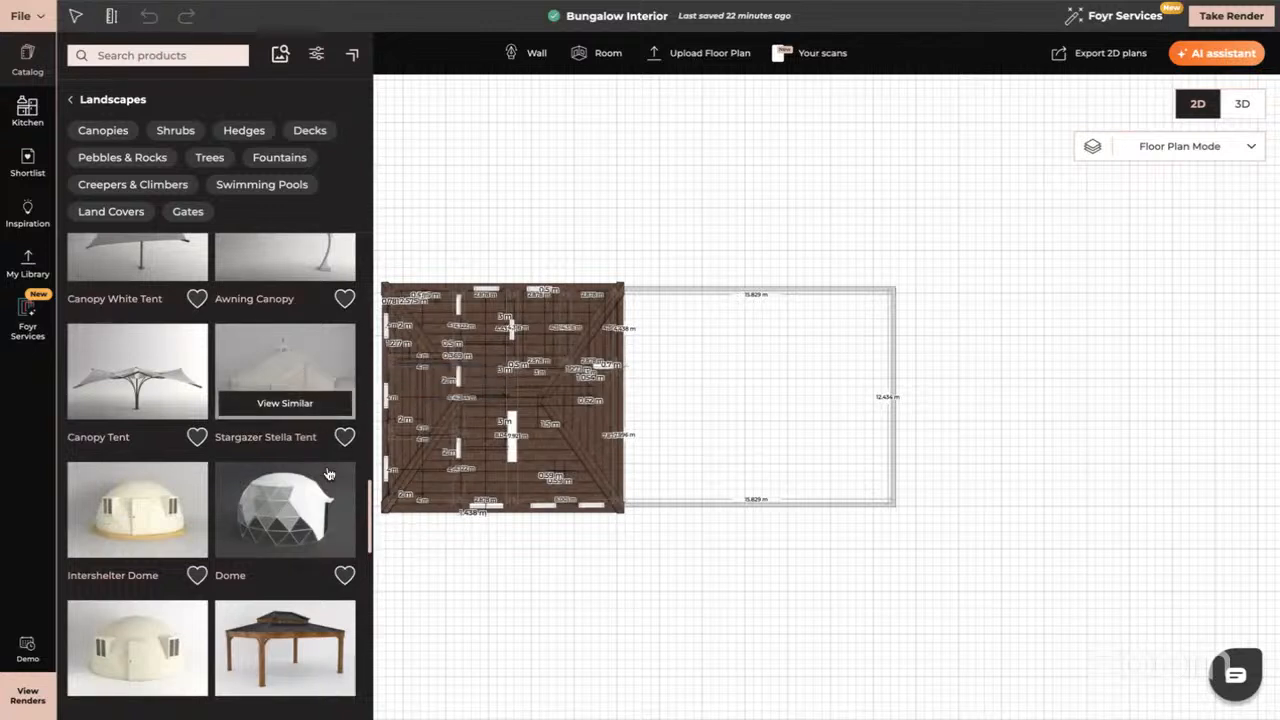
scroll(272, 500, down, 2)
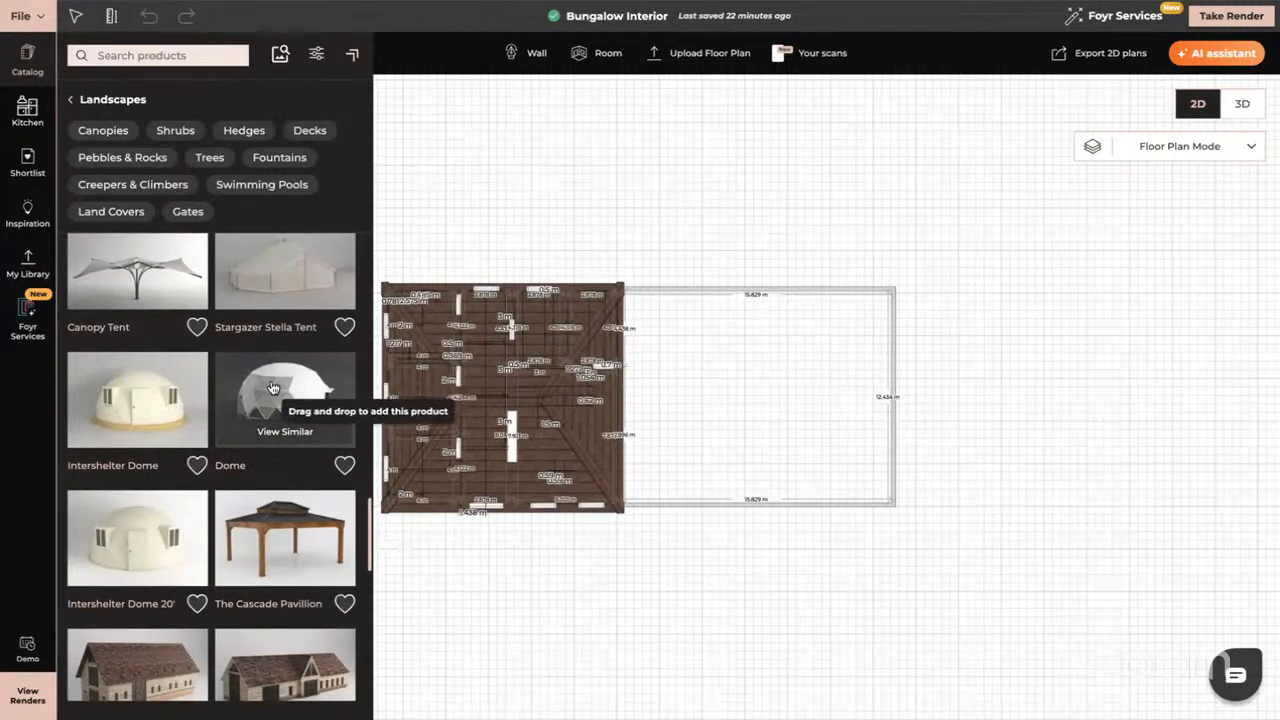
scroll(280, 400, down, 3)
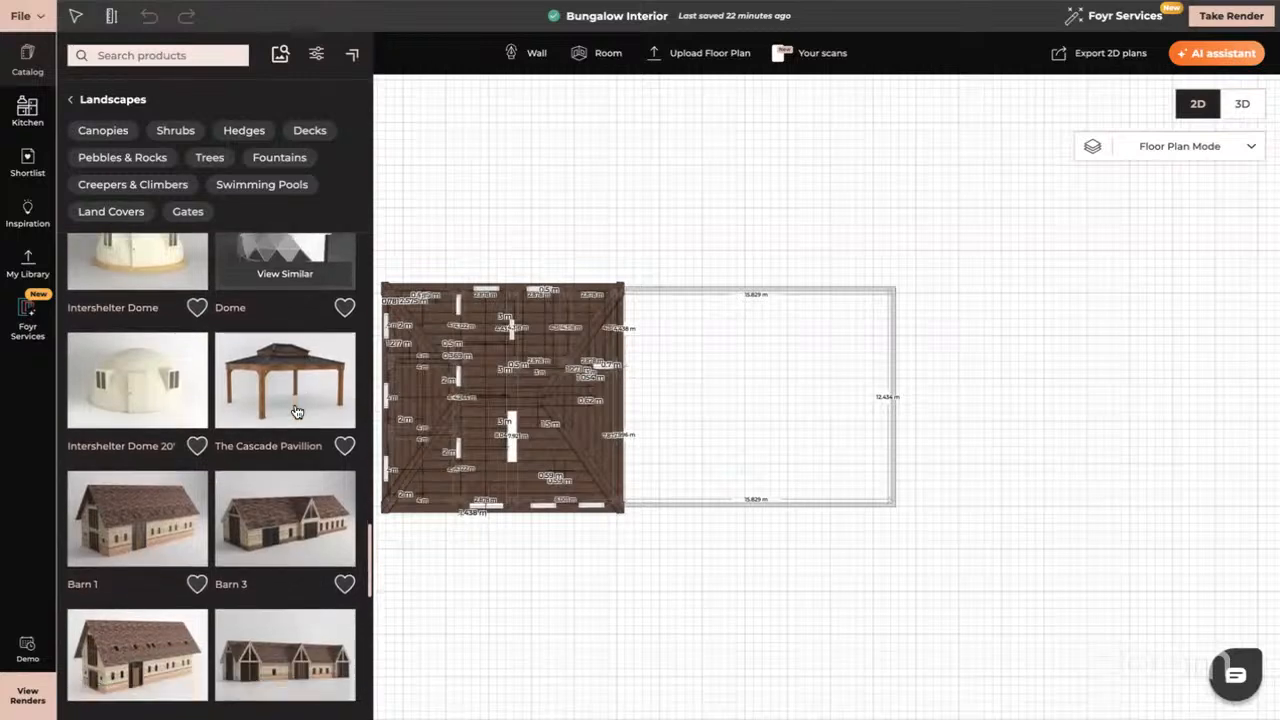
scroll(296, 412, down, 2)
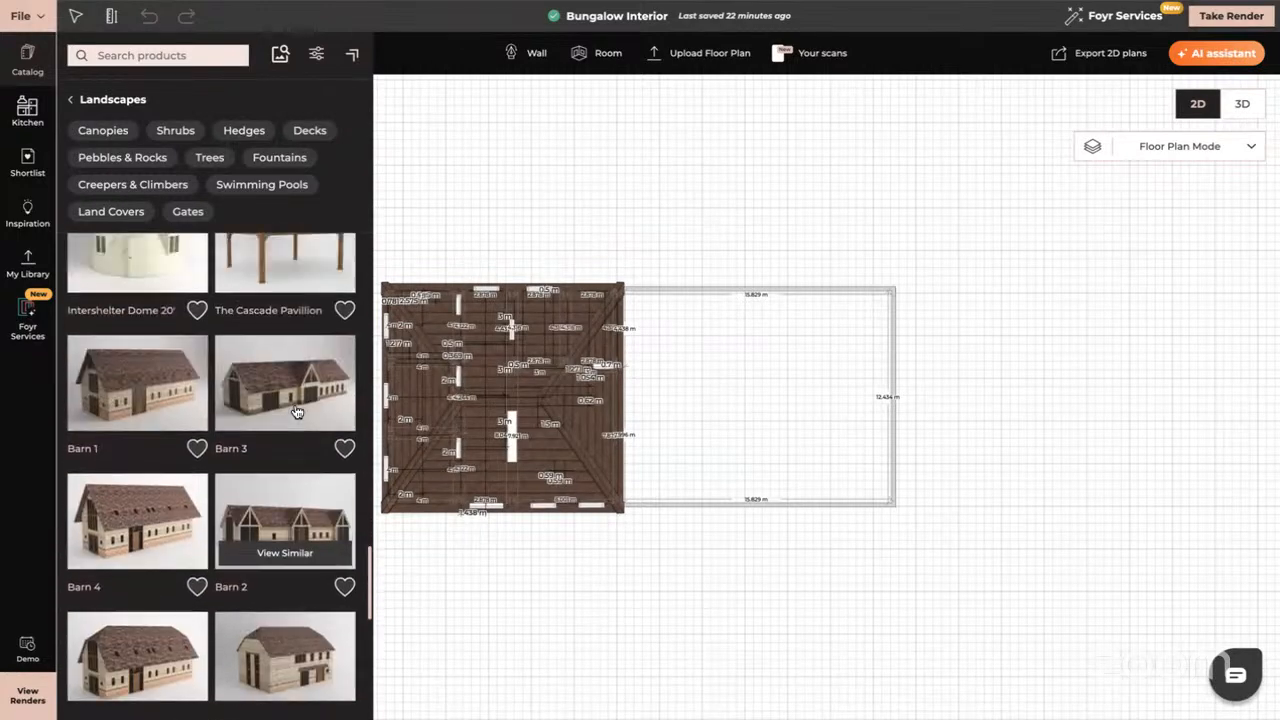
- Browse the Shrubs and Hedges models in the Landscapes category
scroll(296, 412, up, 2)
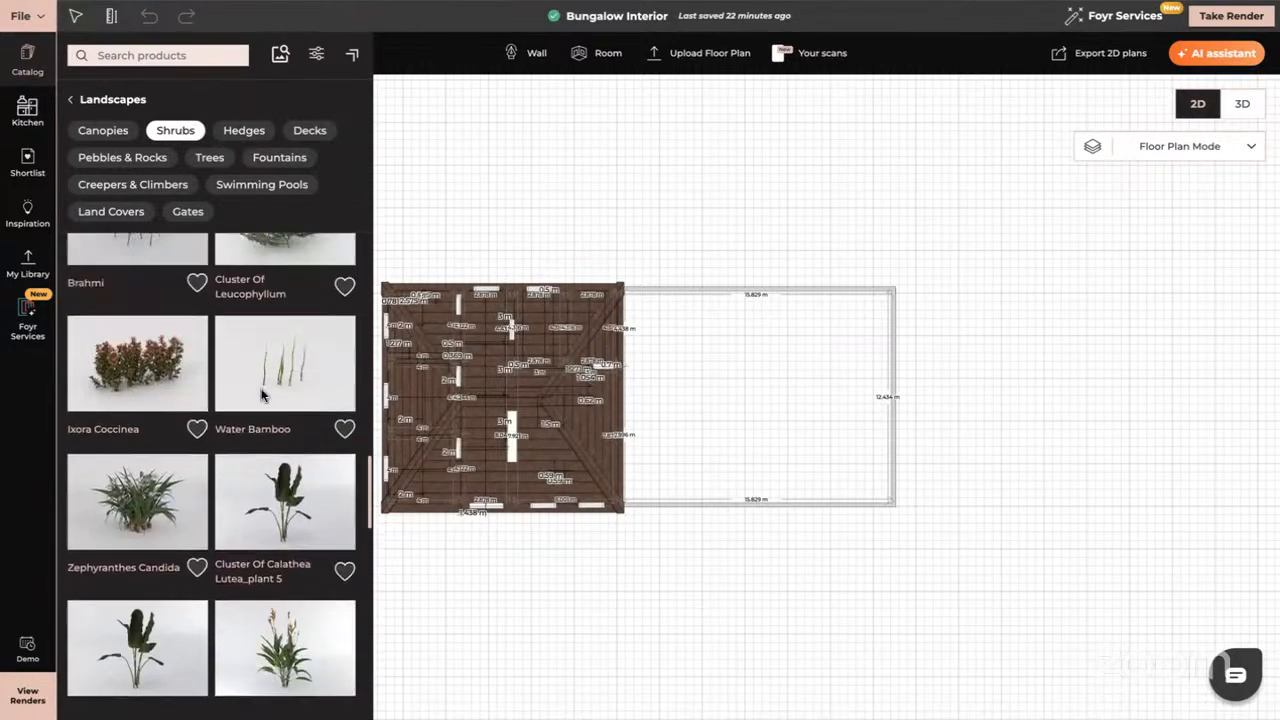
scroll(262, 395, up, 2)
click(238, 135)
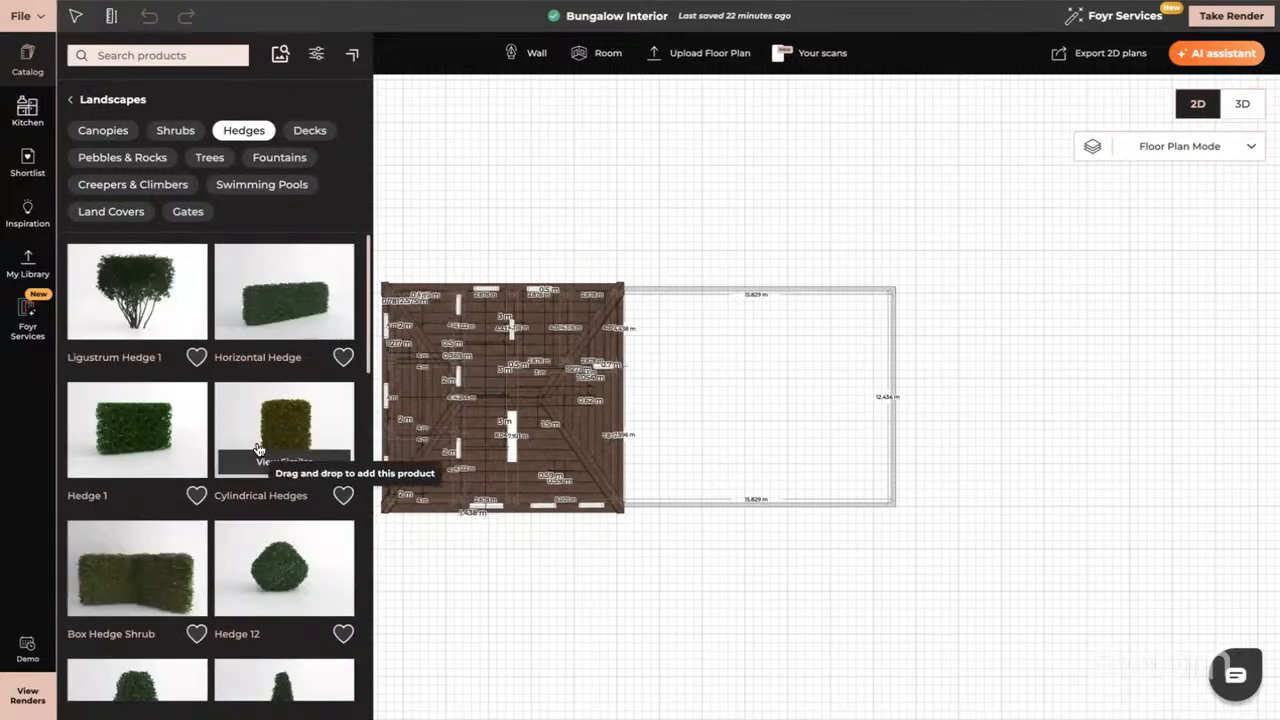
scroll(257, 448, down, 2)
scroll(257, 448, down, 4)
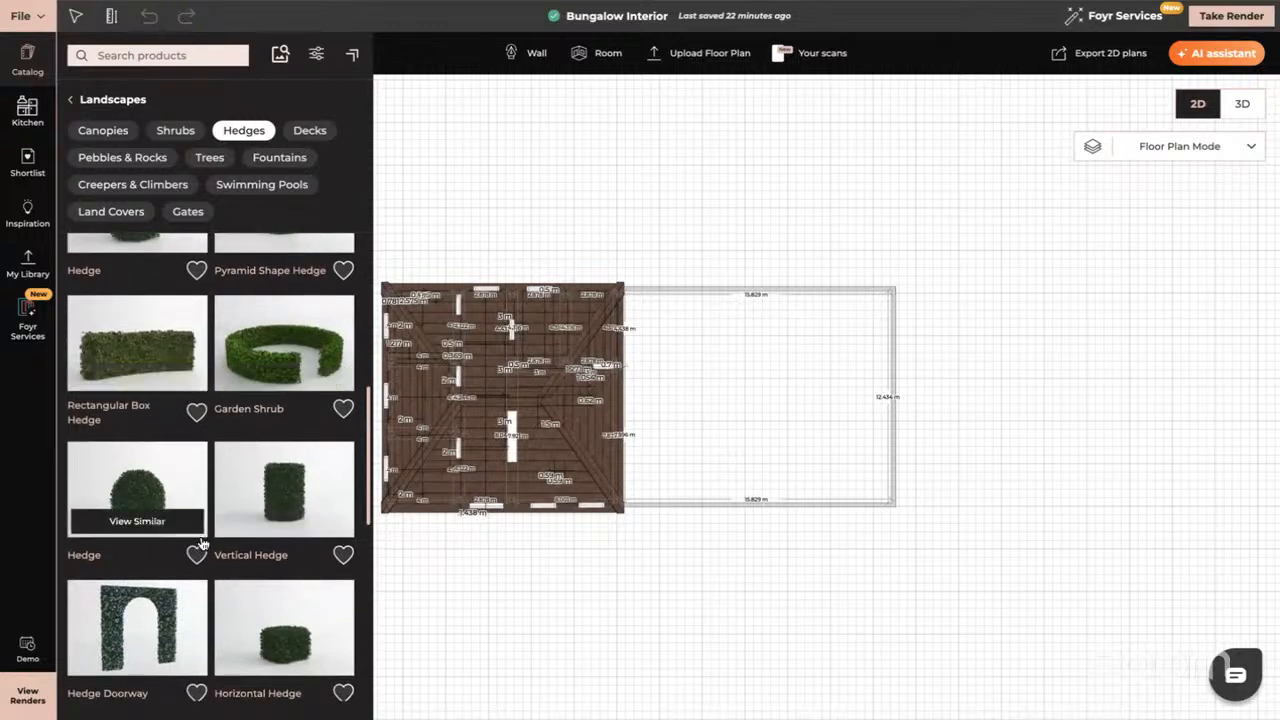
scroll(200, 540, down, 4)
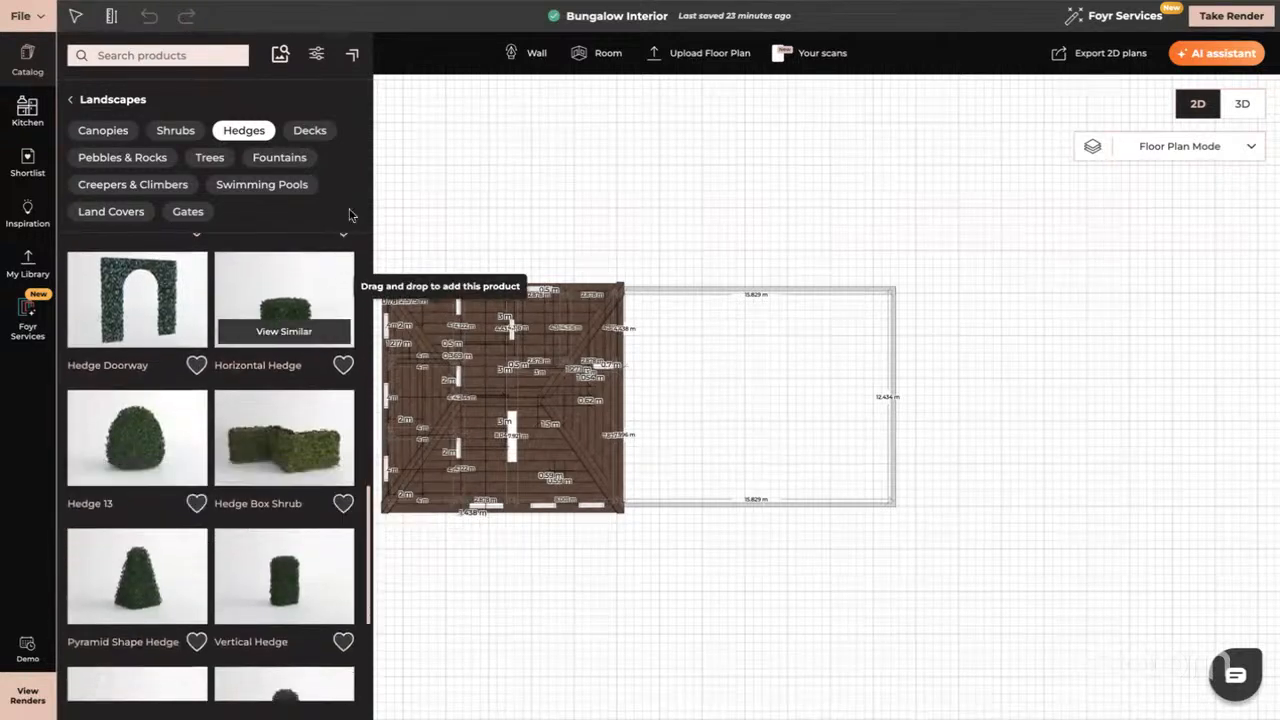
- Browse the Decks and the Pebbles & Rocks models in the Landscapes category
click(312, 131)
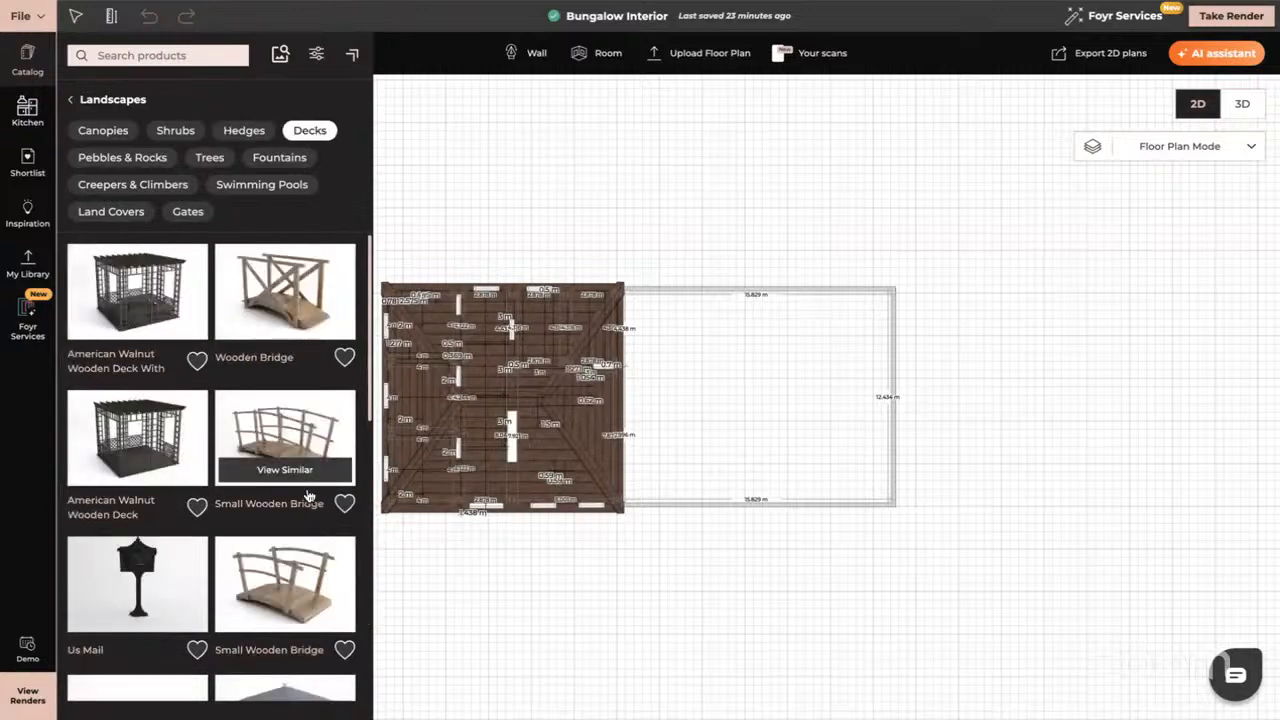
scroll(309, 491, down, 3)
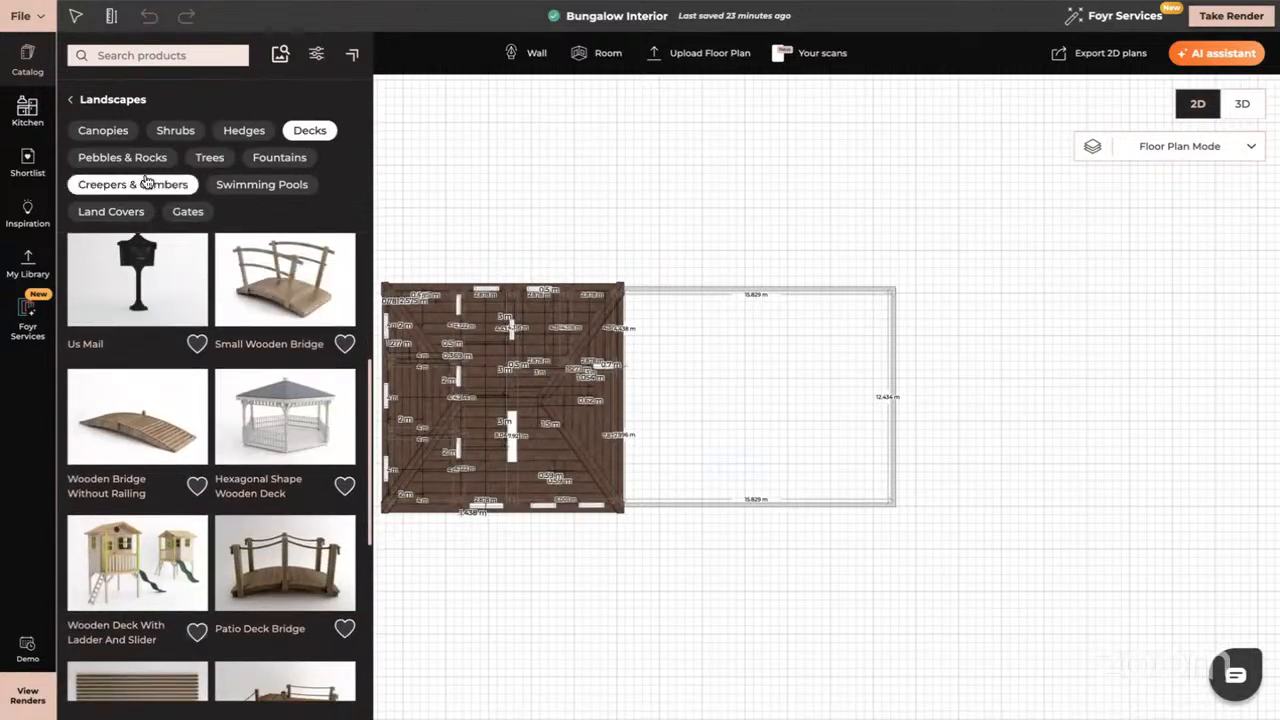
click(124, 161)
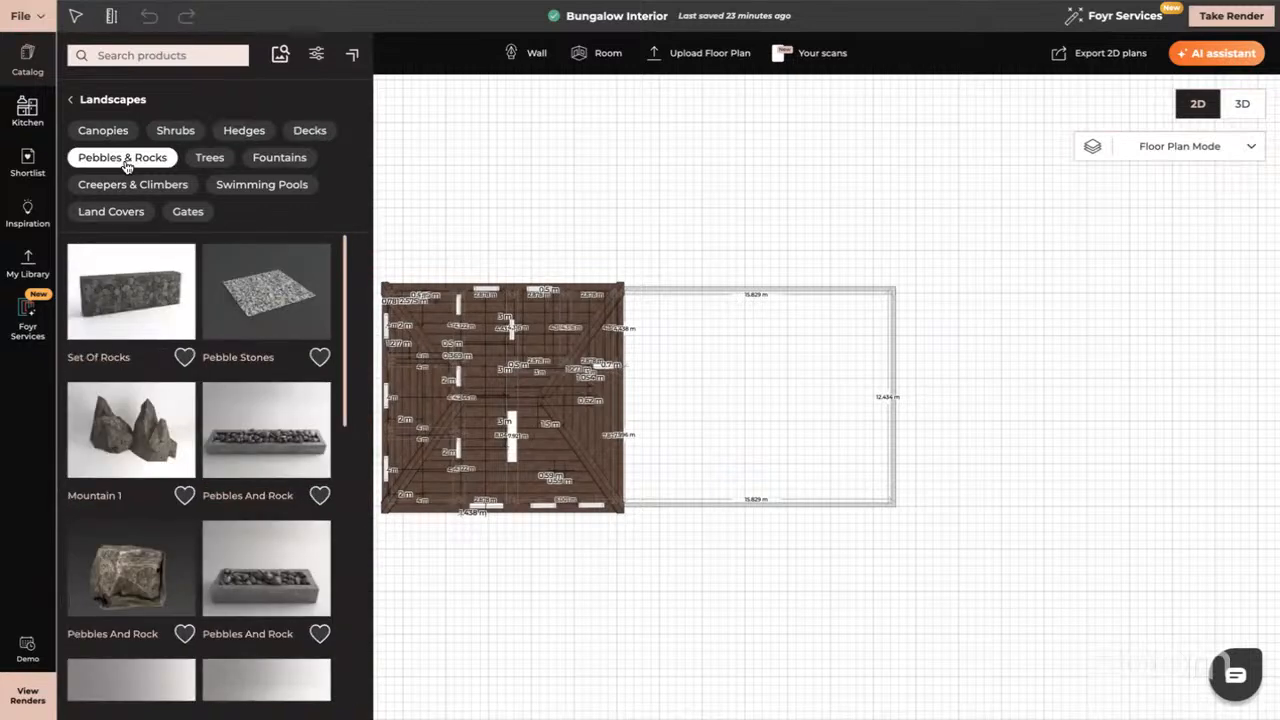
scroll(240, 514, down, 4)
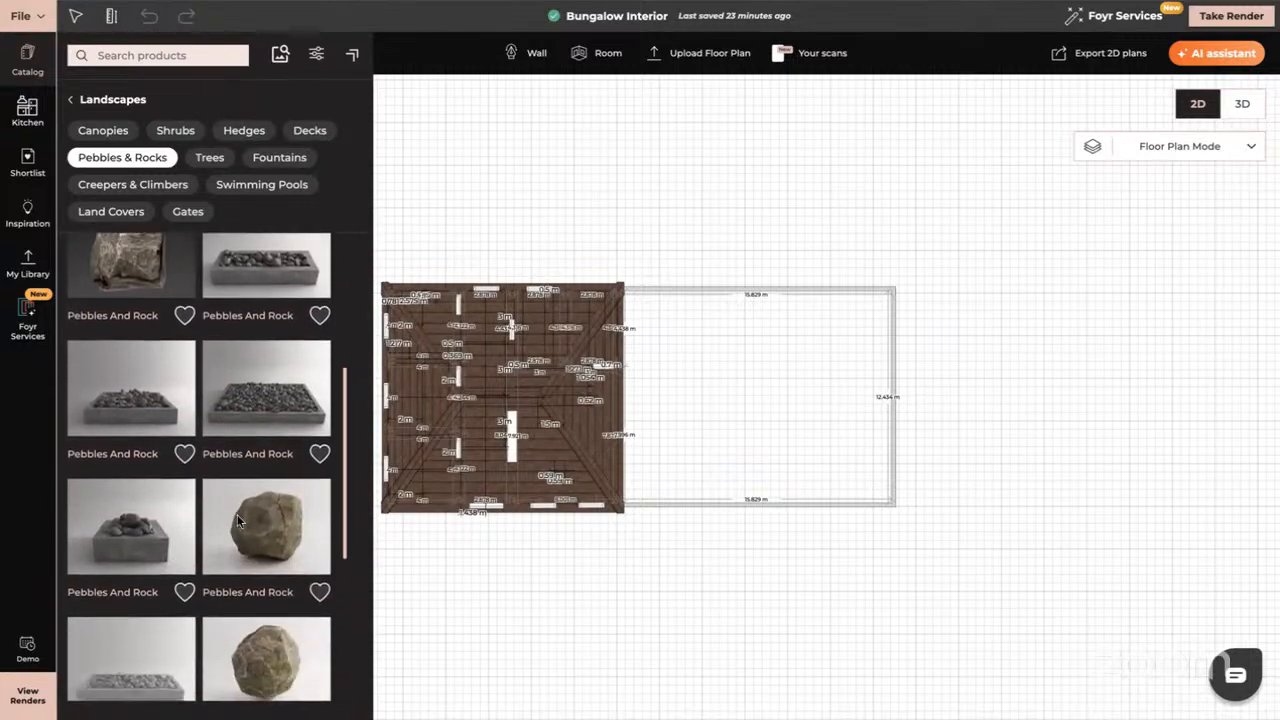
- Look through the Trees models available for landscaping
click(207, 160)
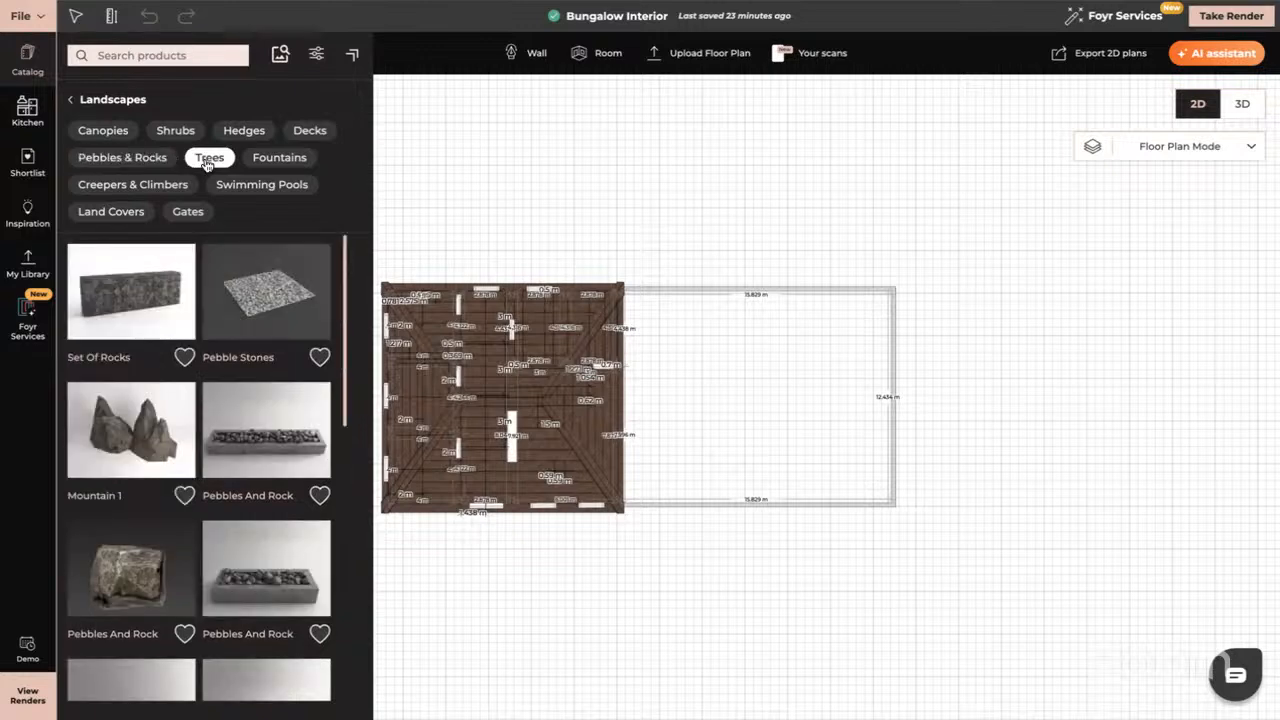
scroll(252, 492, down, 2)
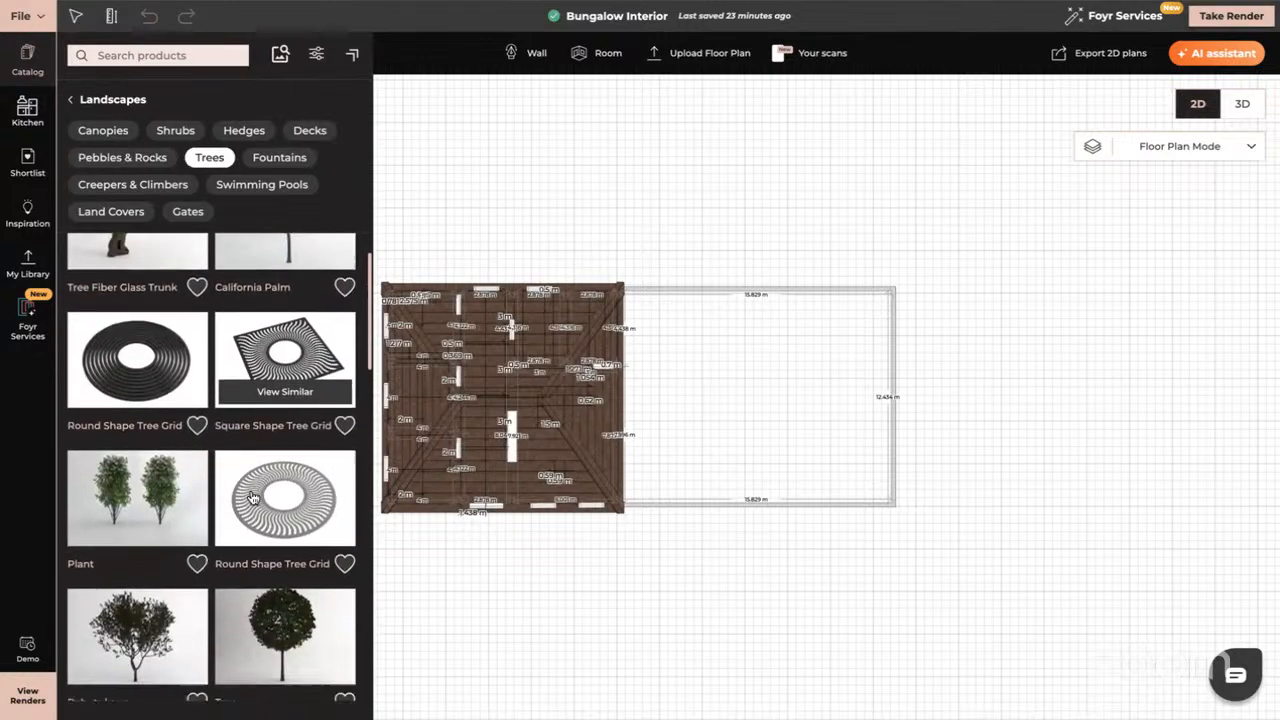
scroll(253, 498, down, 5)
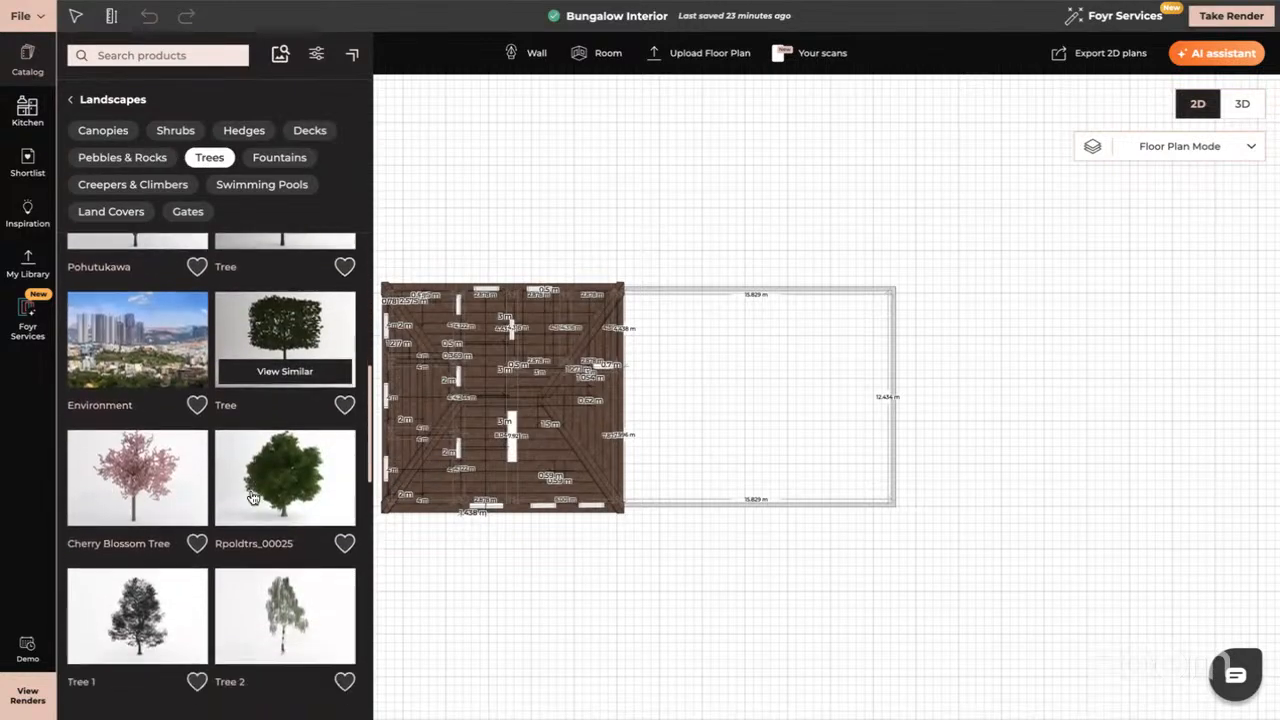
scroll(253, 498, down, 3)
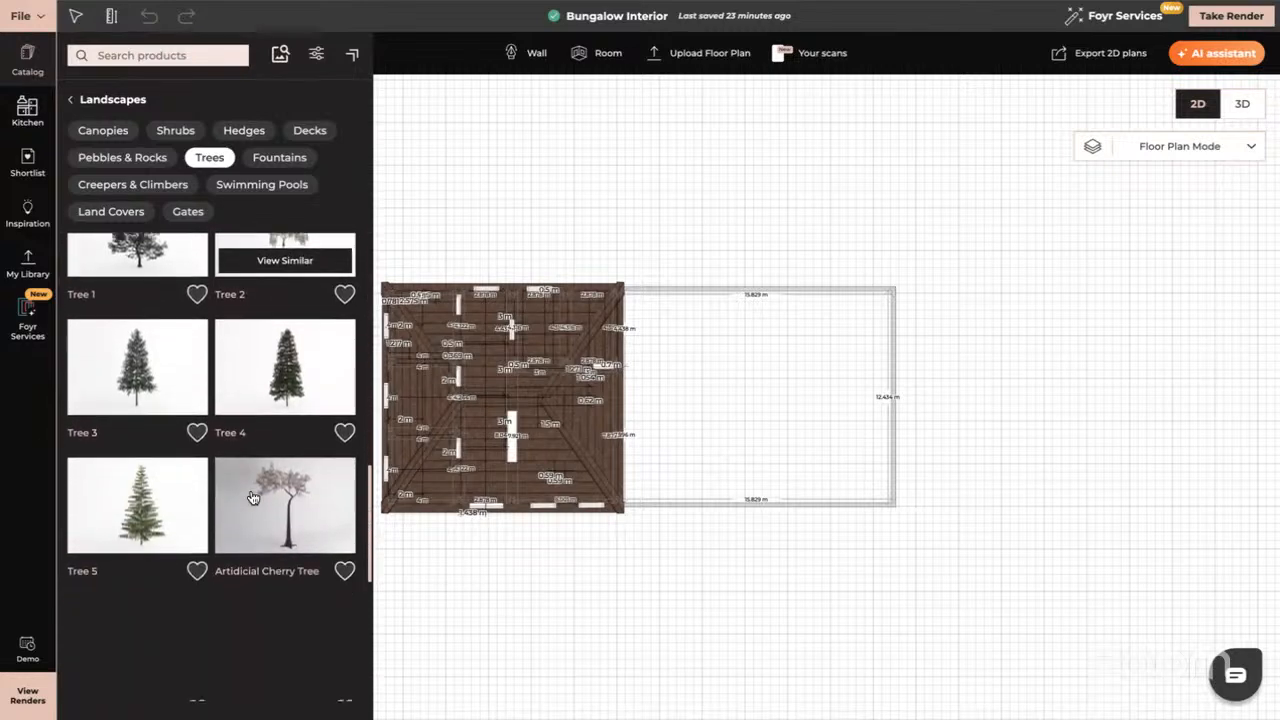
- Look through the Fountains models available for landscaping
click(281, 158)
scroll(287, 490, down, 5)
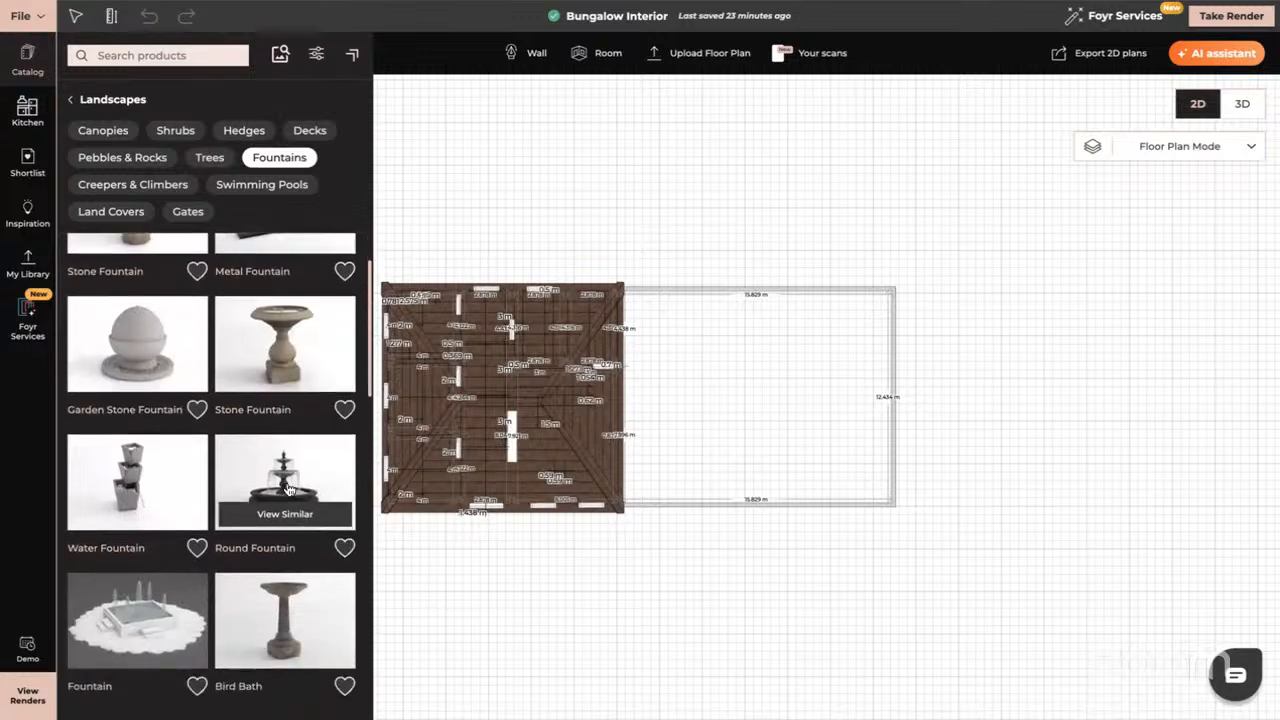
scroll(287, 490, down, 4)
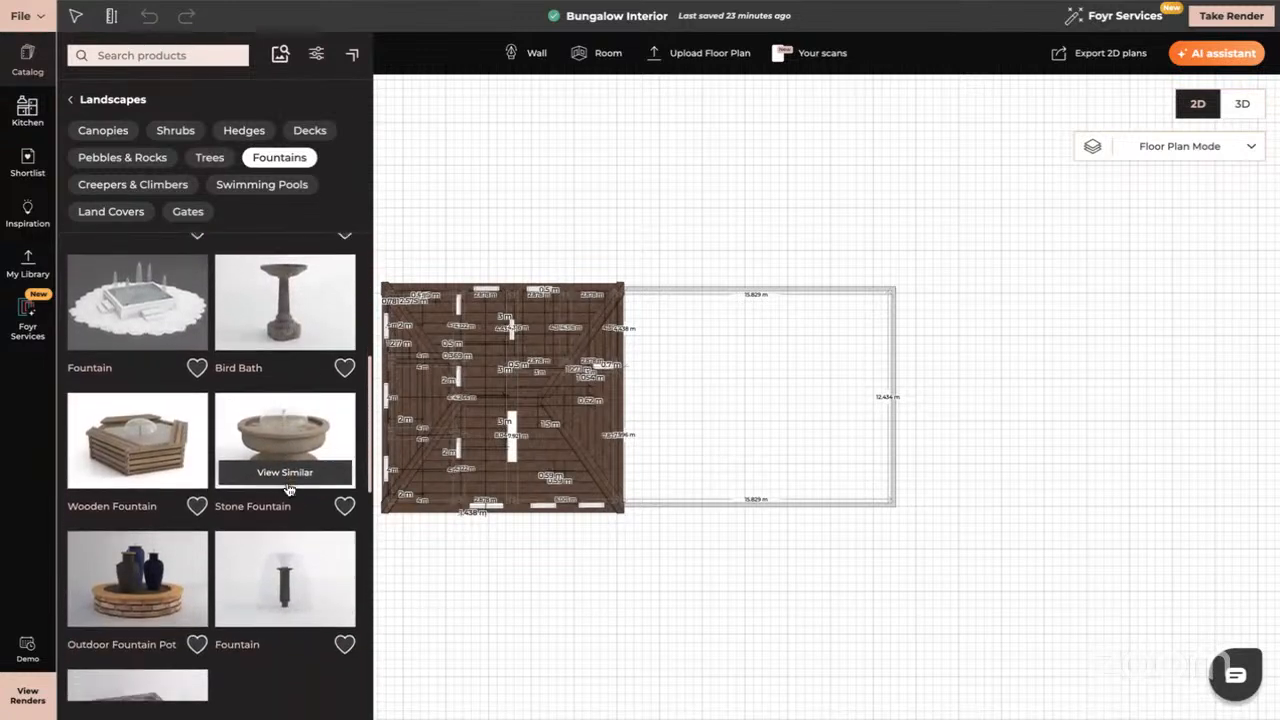
scroll(288, 490, down, 2)
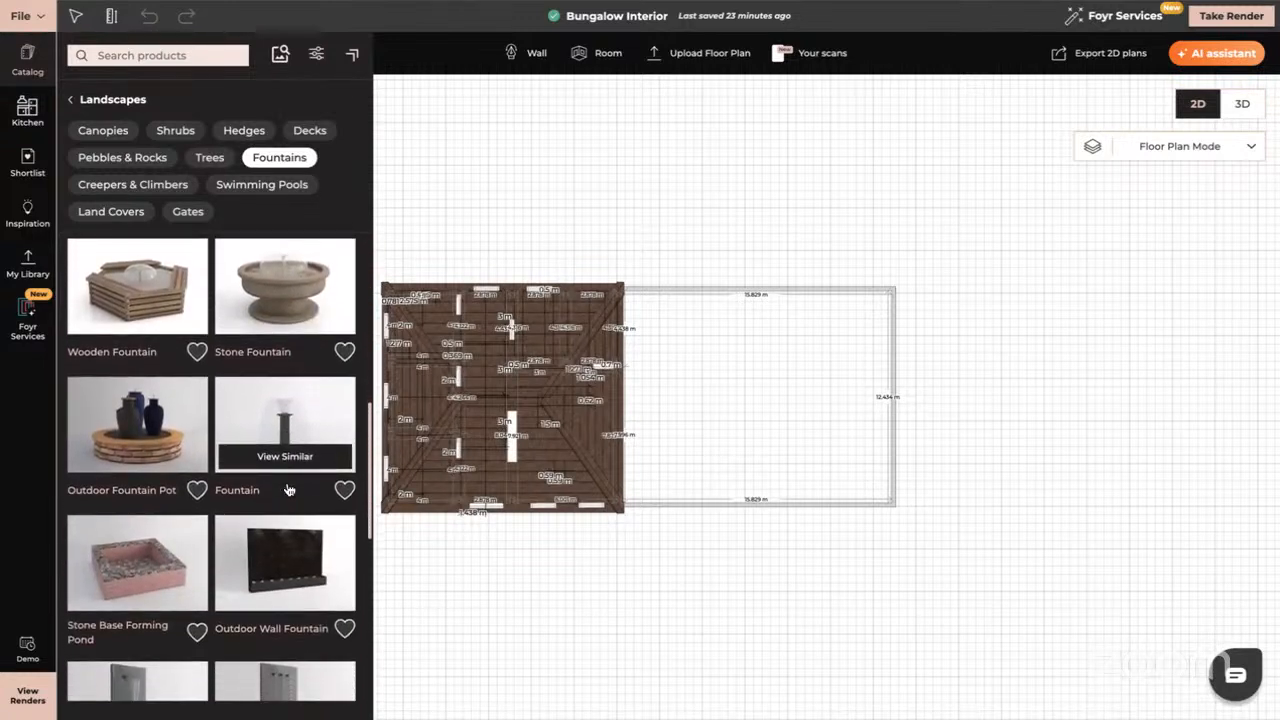
- Browse the Creepers & Climbers and the Swimming Pools models in the Landscapes category
click(120, 186)
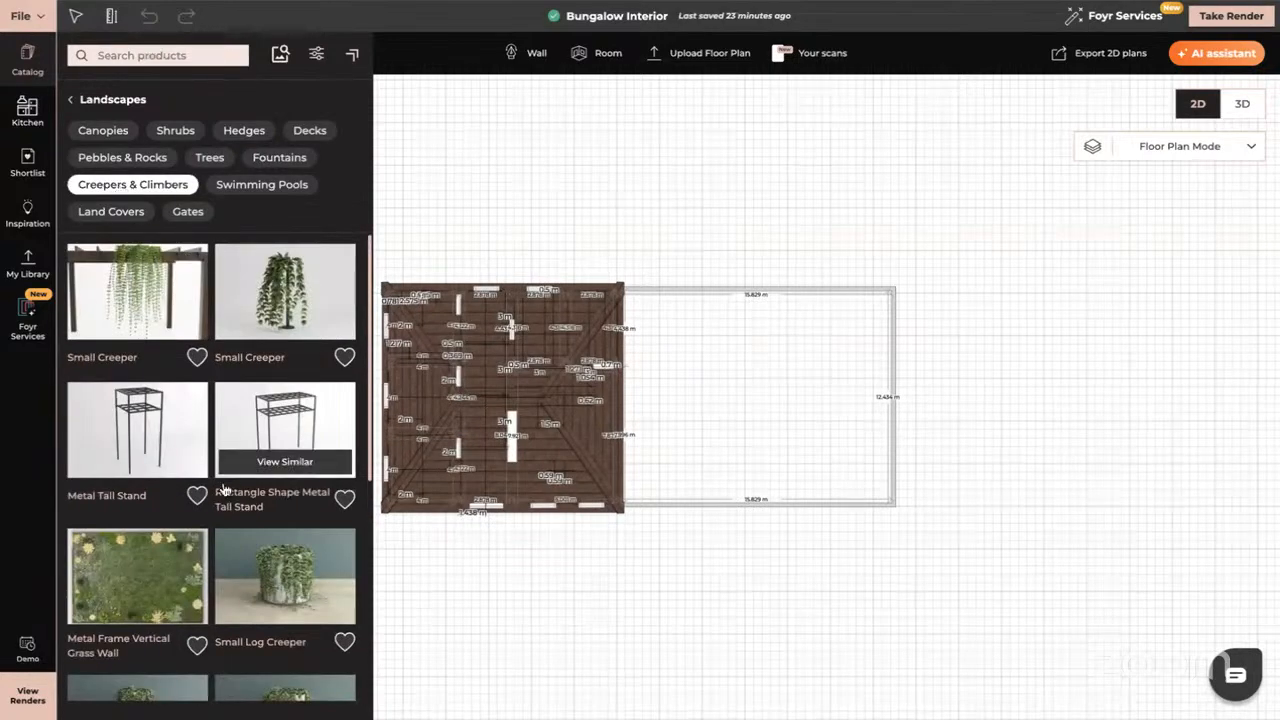
scroll(224, 489, down, 4)
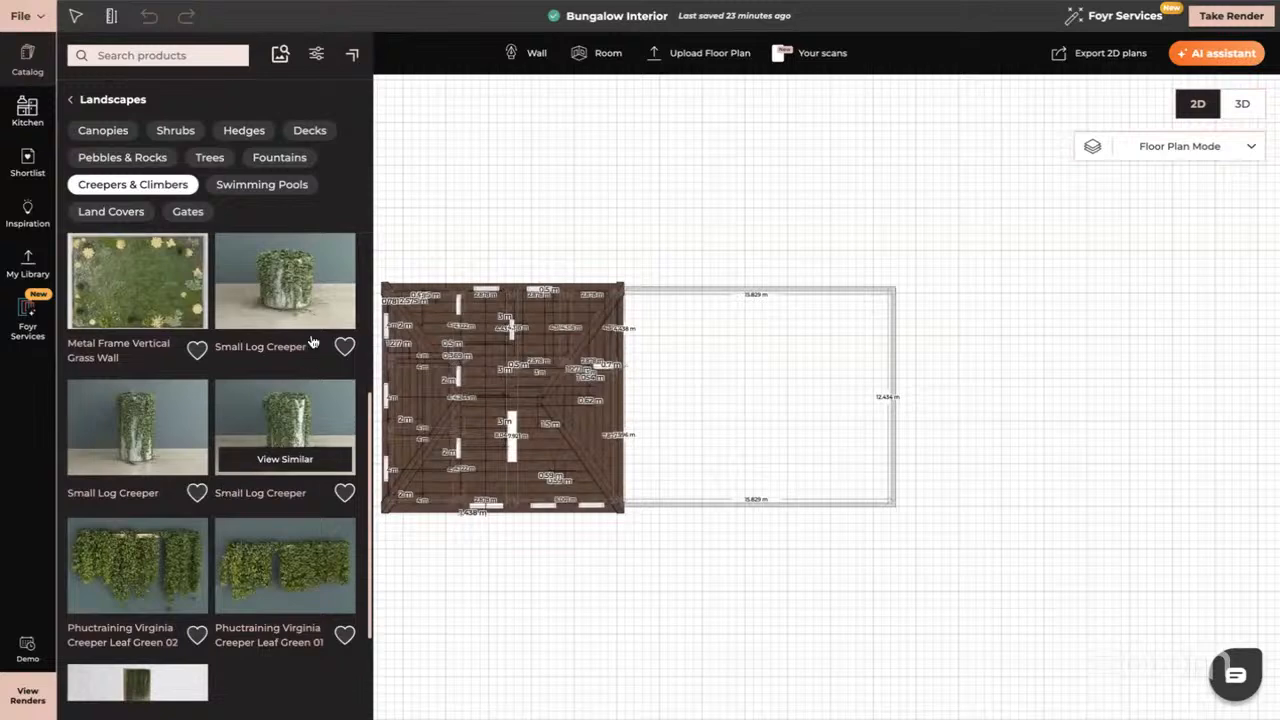
click(279, 189)
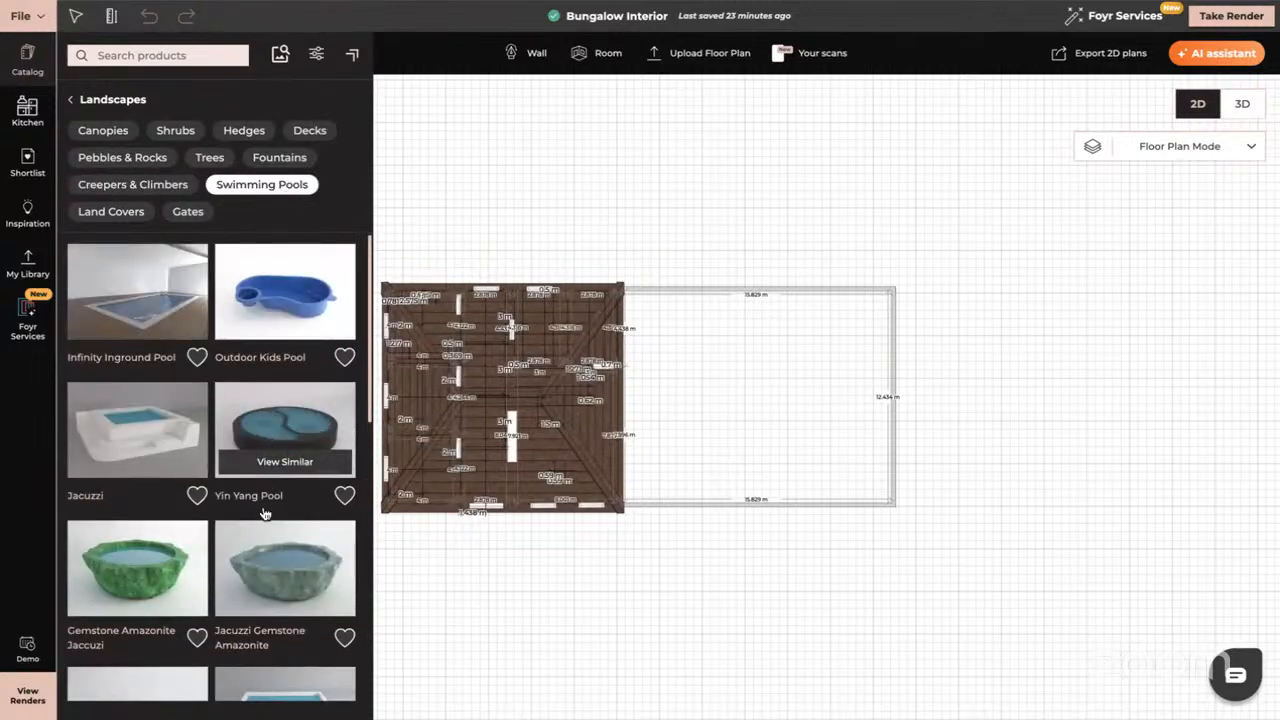
scroll(265, 514, down, 3)
scroll(265, 514, down, 3)
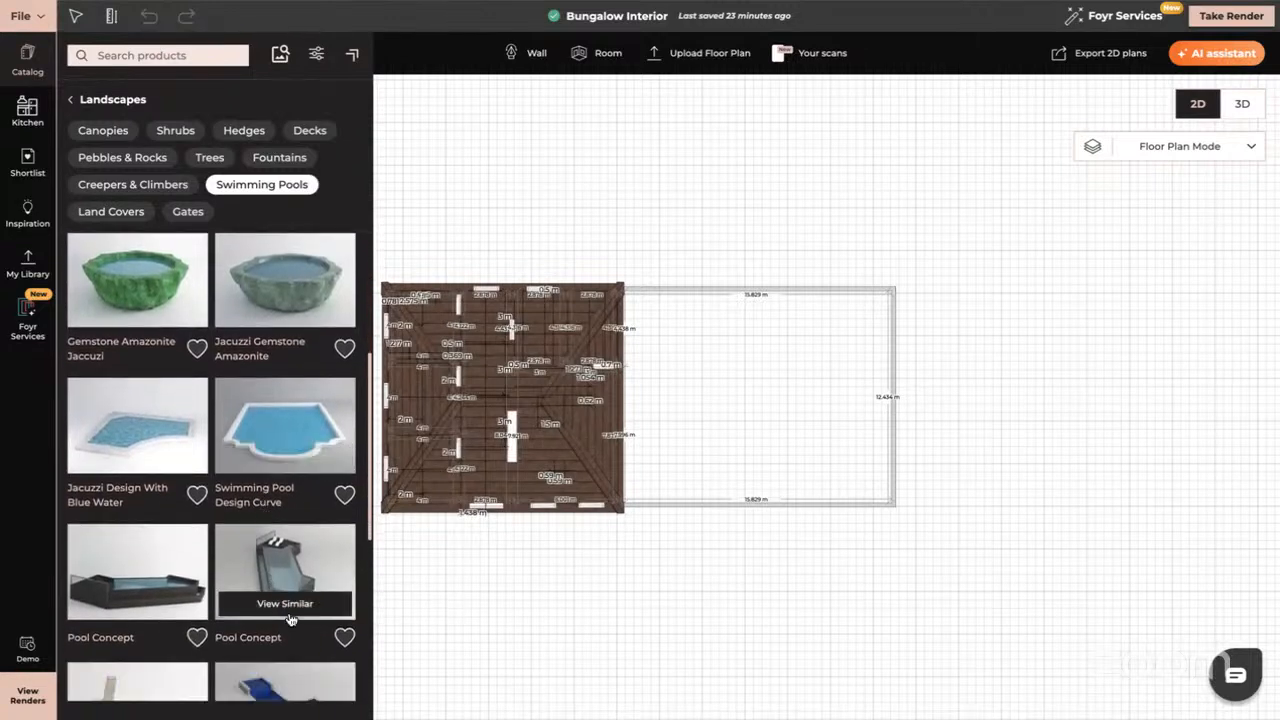
- Look through the remaining Swimming Pools models and the Land Covers models in the Landscapes category
scroll(290, 620, down, 3)
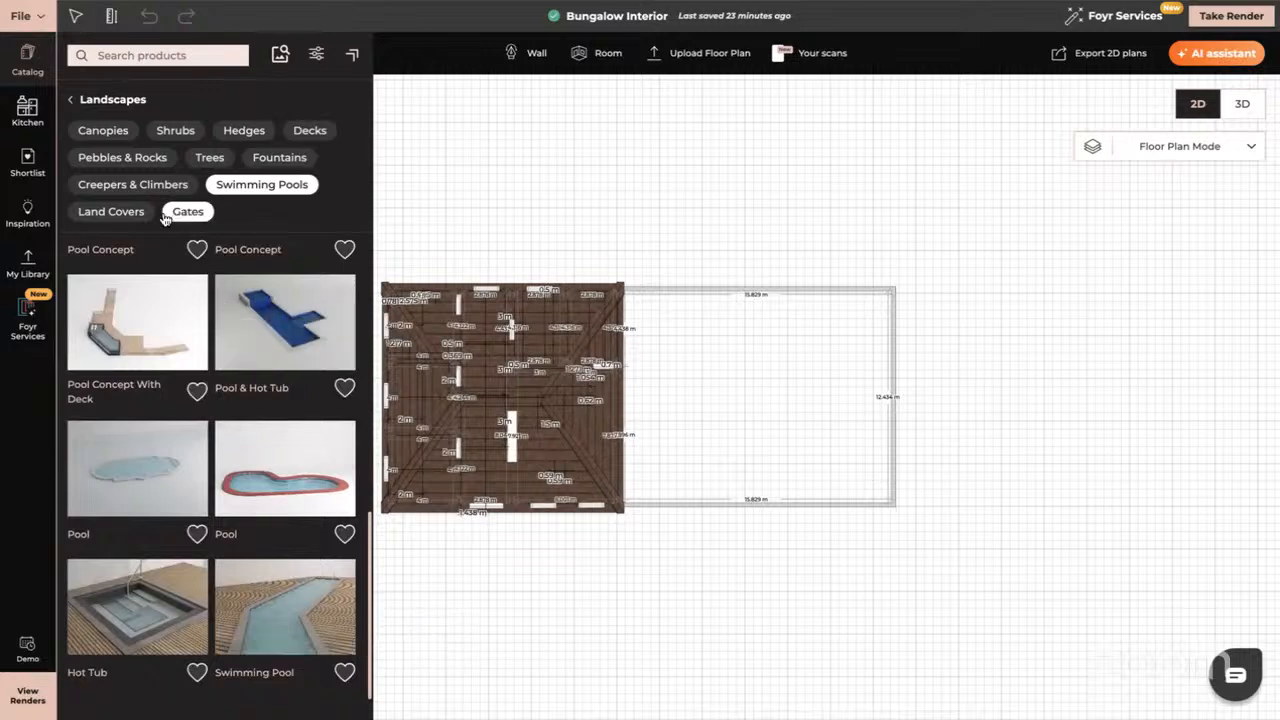
click(120, 215)
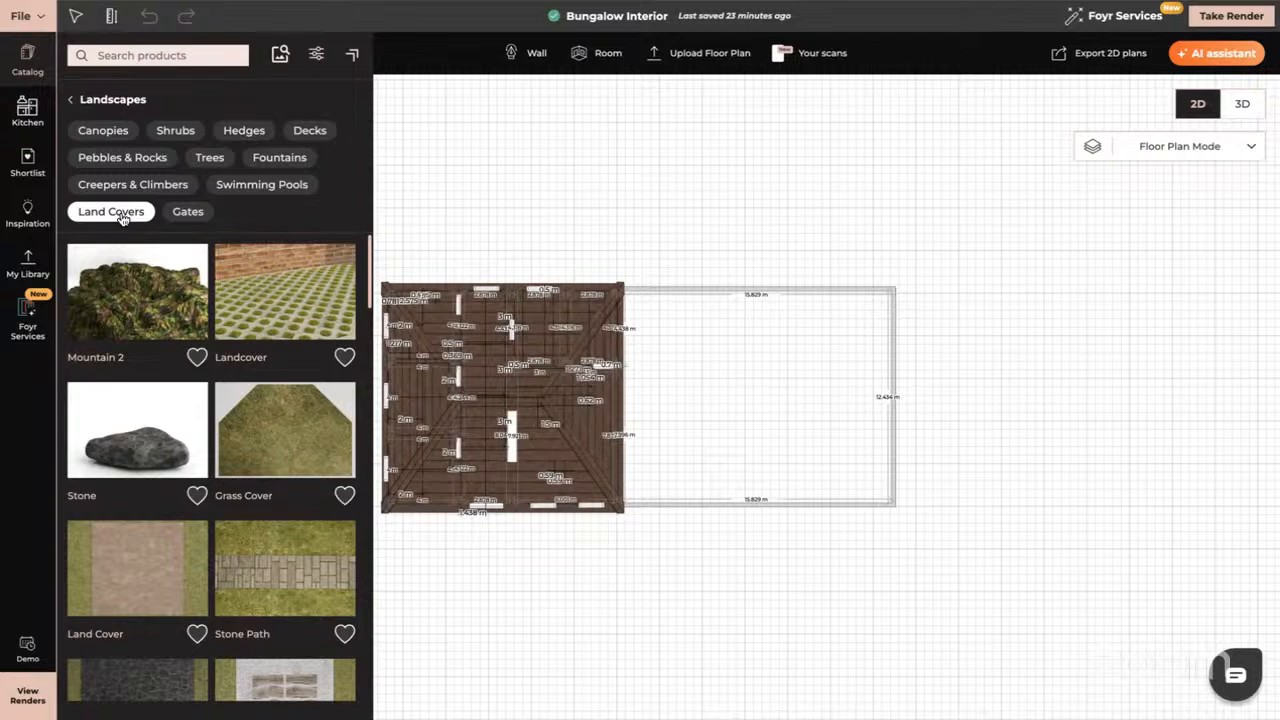
scroll(279, 508, down, 2)
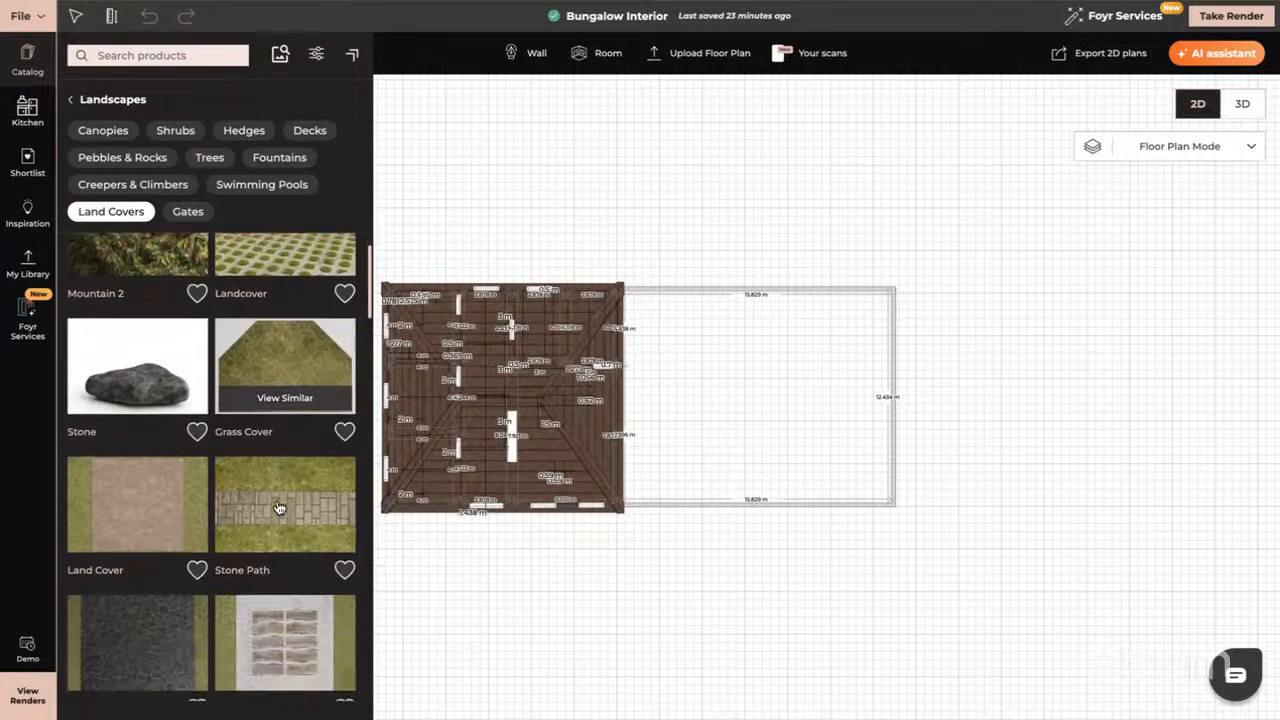
scroll(279, 508, down, 5)
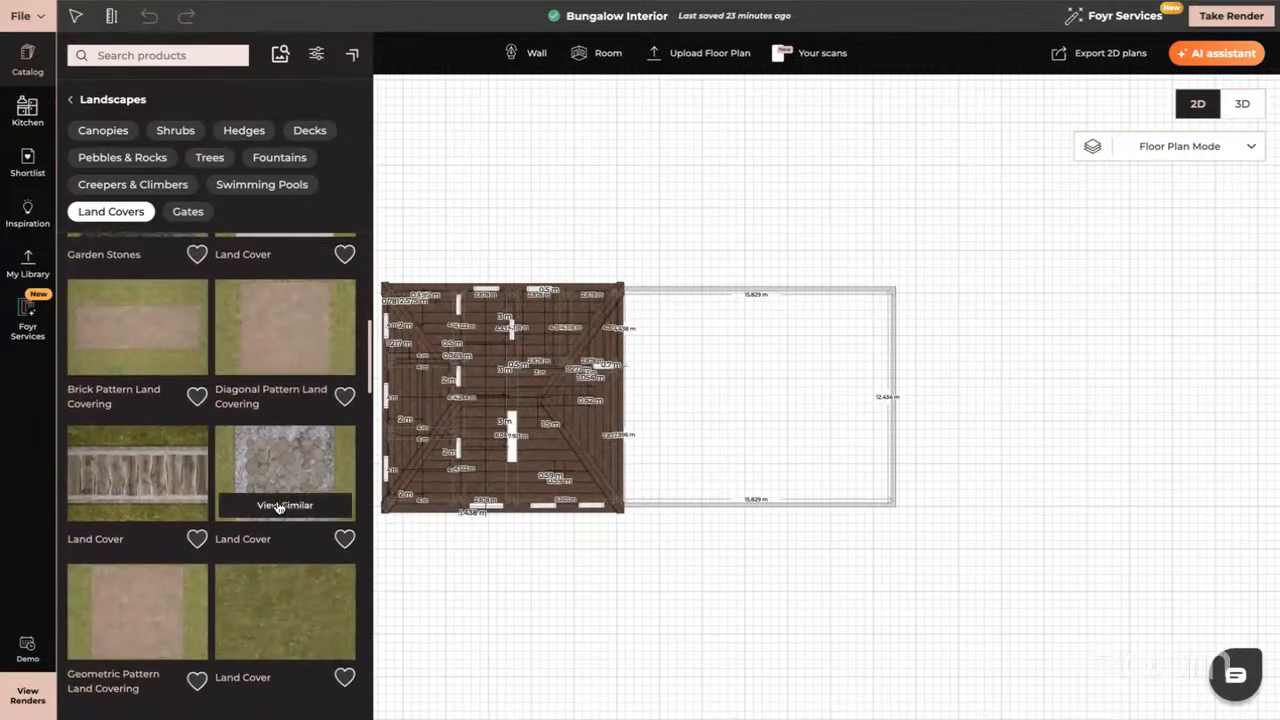
scroll(279, 505, down, 3)
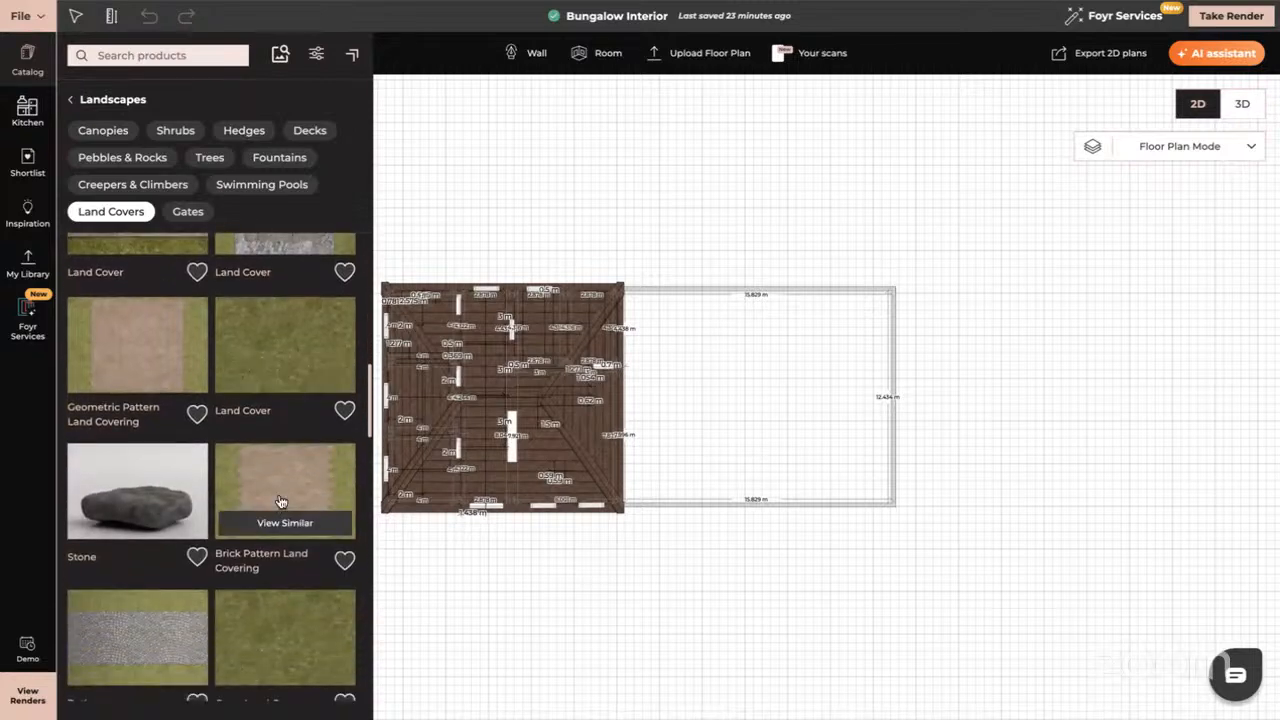
- Browse the Gates models in the Landscapes category
click(188, 212)
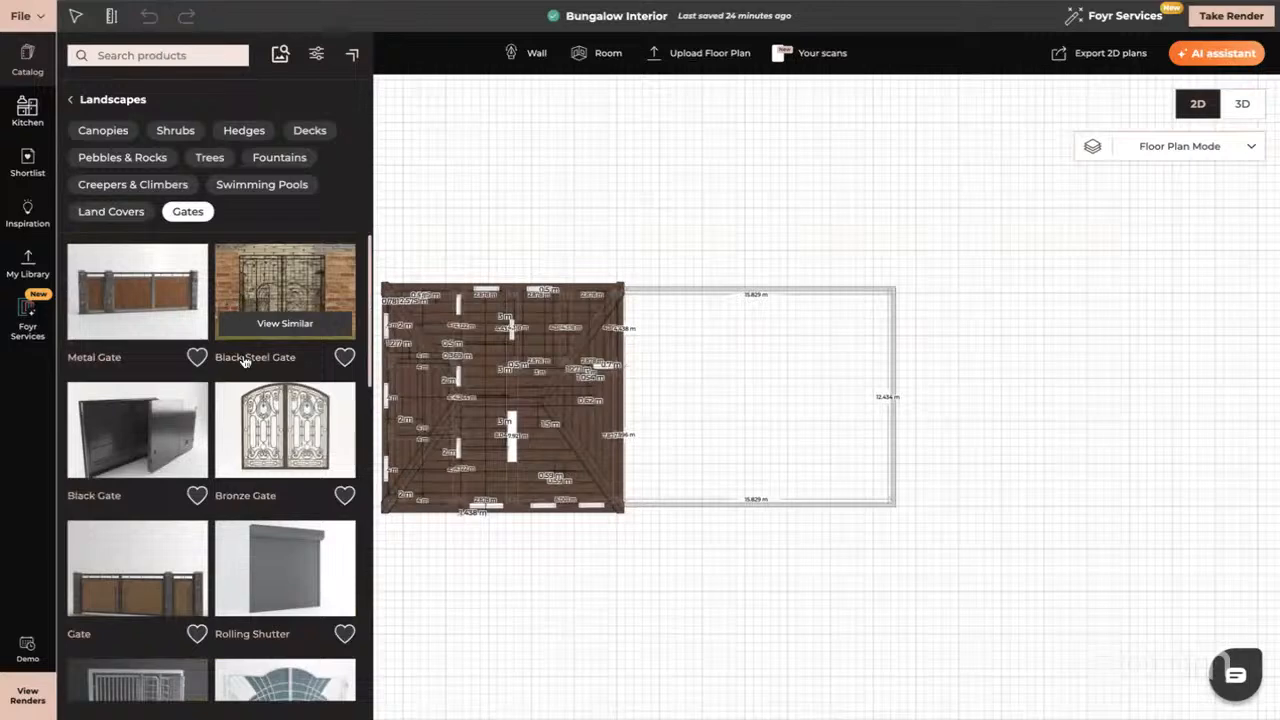
scroll(244, 362, down, 4)
scroll(244, 360, up, 3)
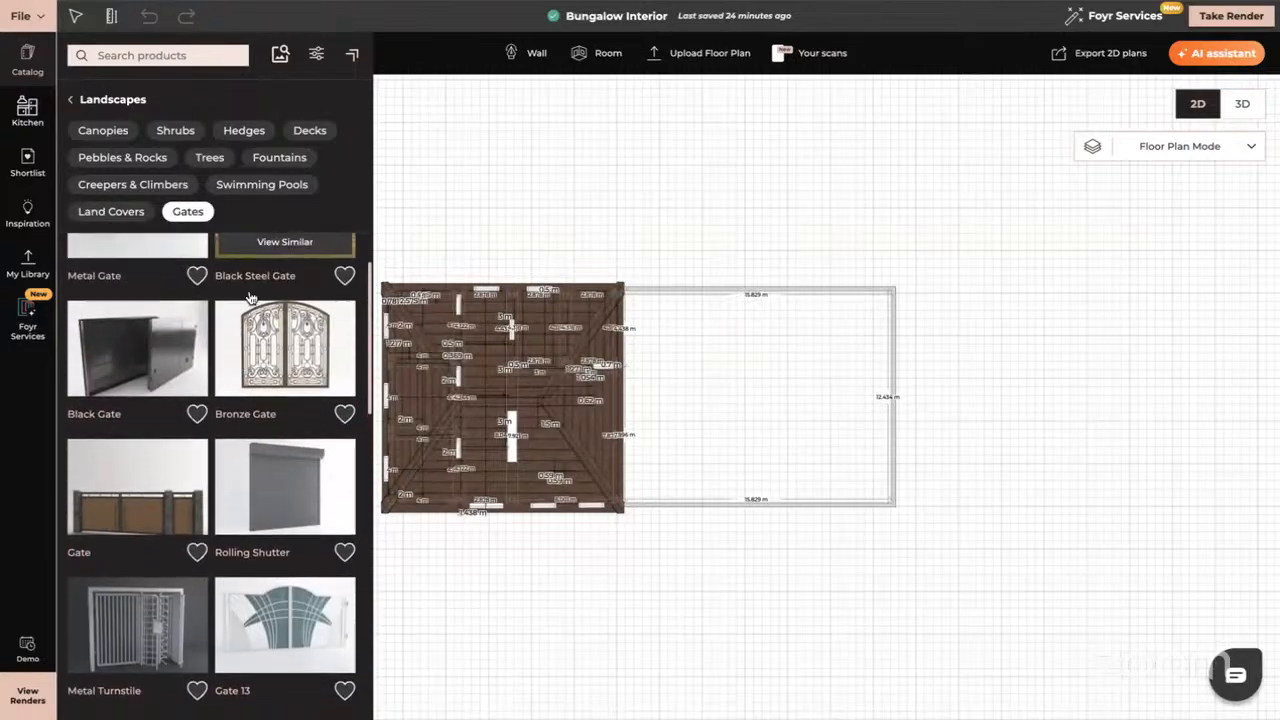
- Look through the Outdoor Furniture models and open the Outdoor Lighting category of the Outdoor catalog
click(91, 100)
click(154, 154)
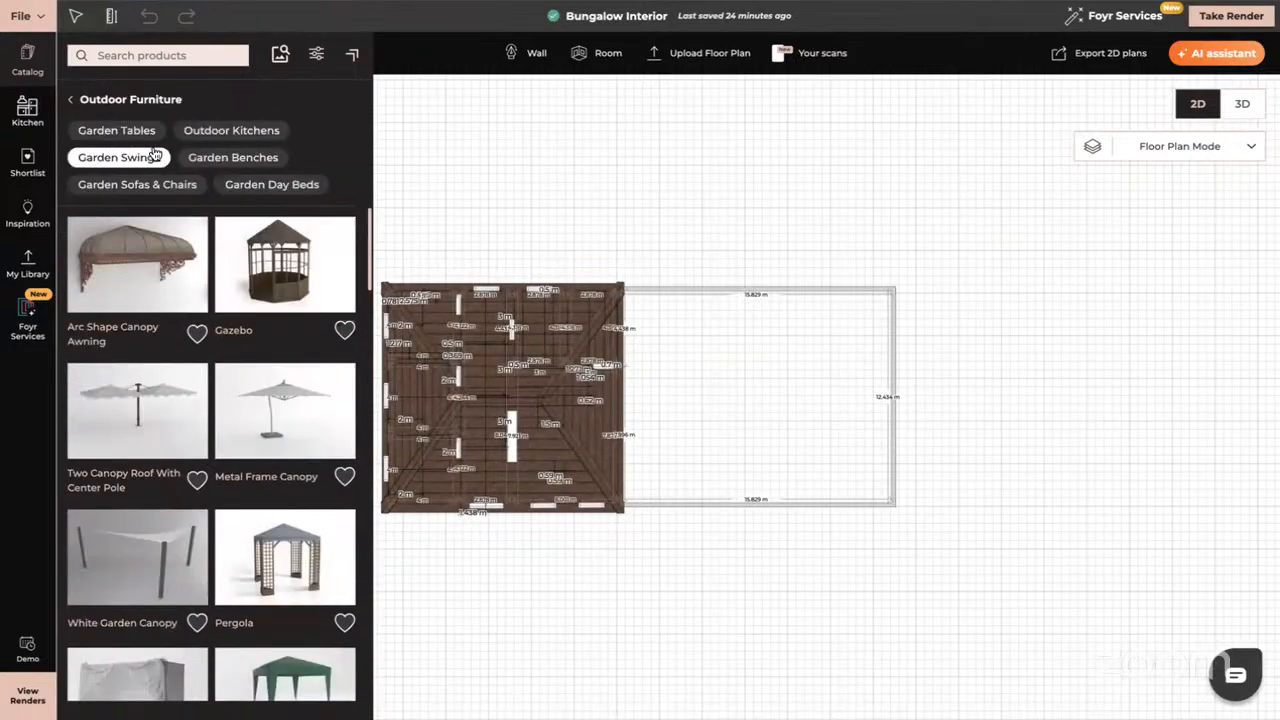
click(154, 155)
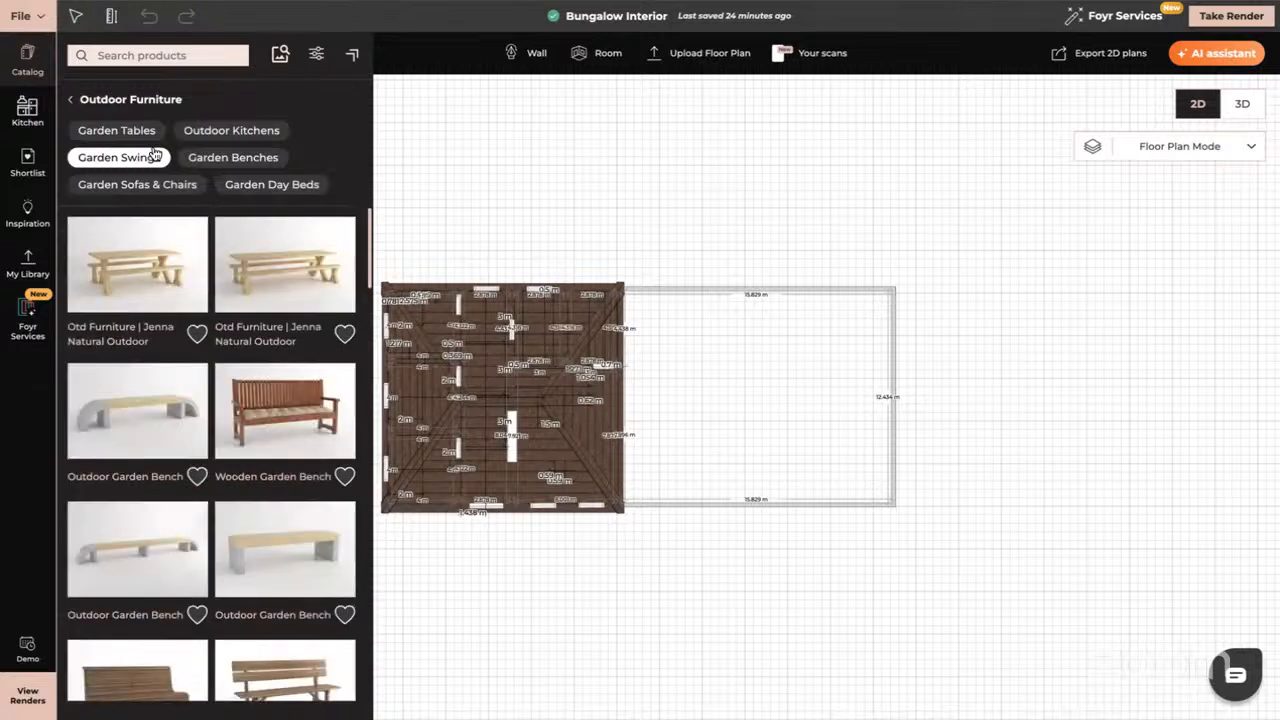
scroll(240, 416, down, 1)
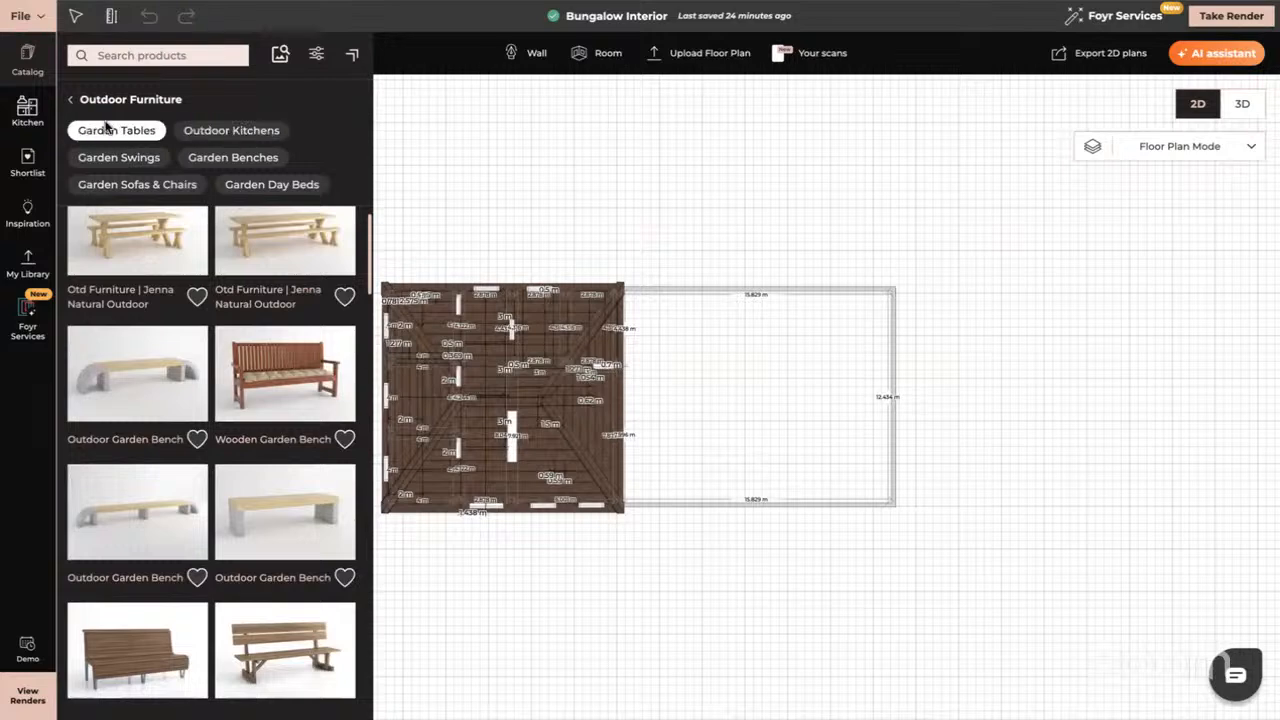
click(70, 100)
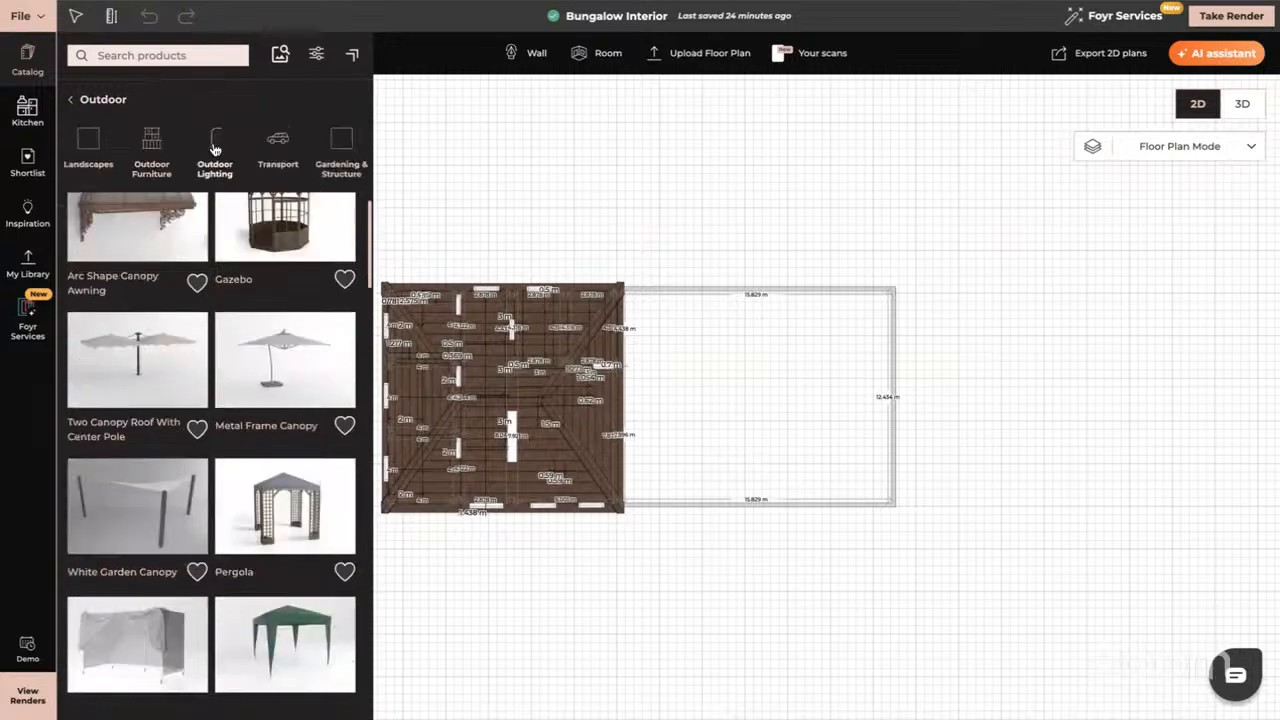
click(214, 147)
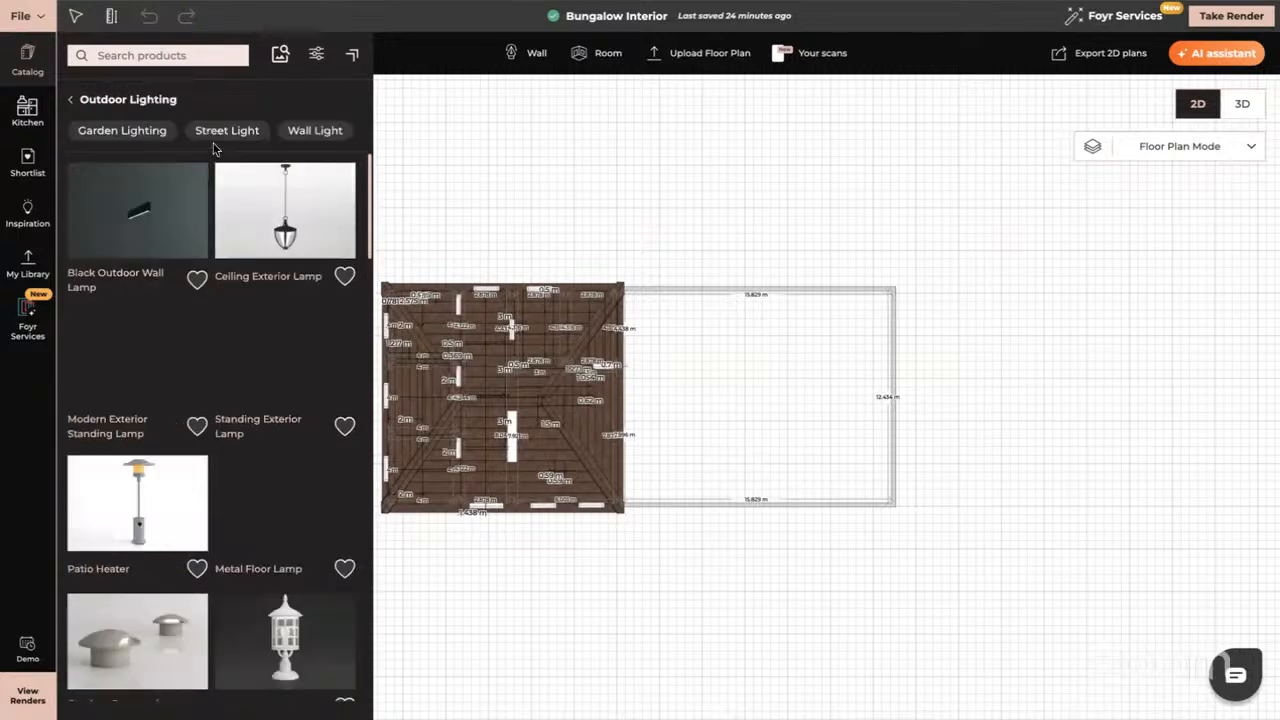
- Browse the Gazebo models in the Gardening & Structure category of the Outdoor catalog
click(70, 101)
click(332, 152)
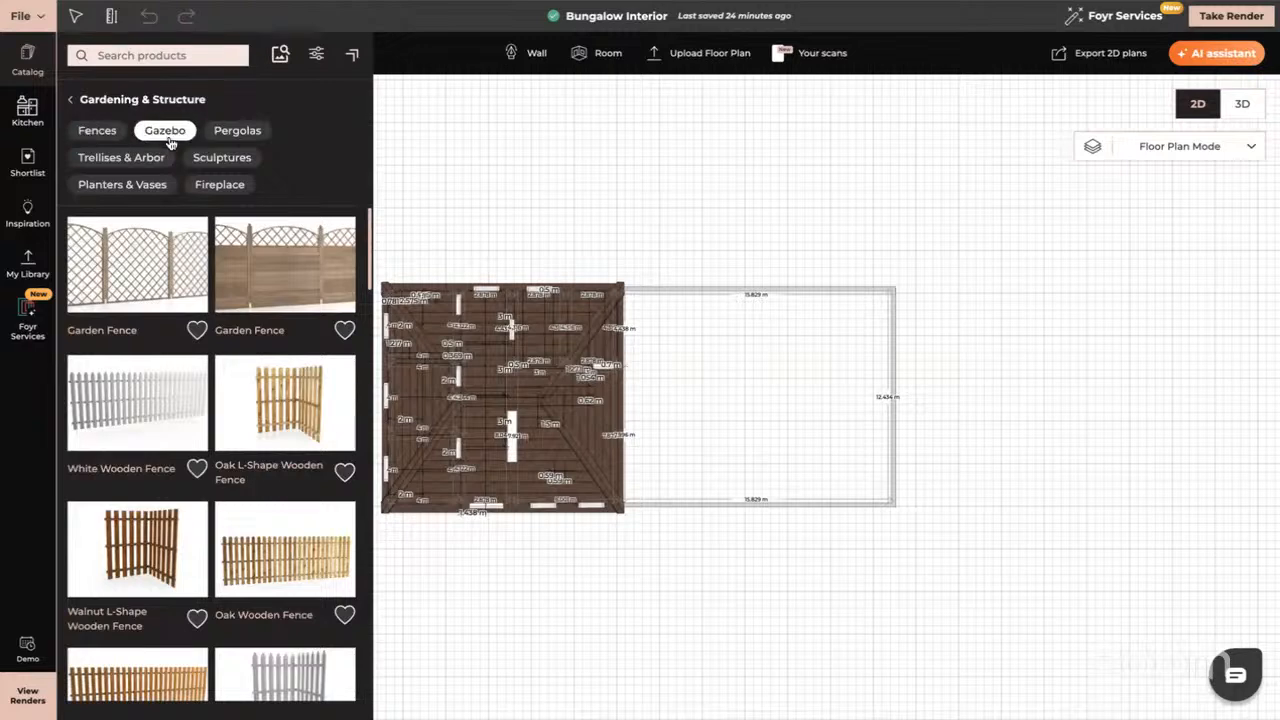
click(165, 133)
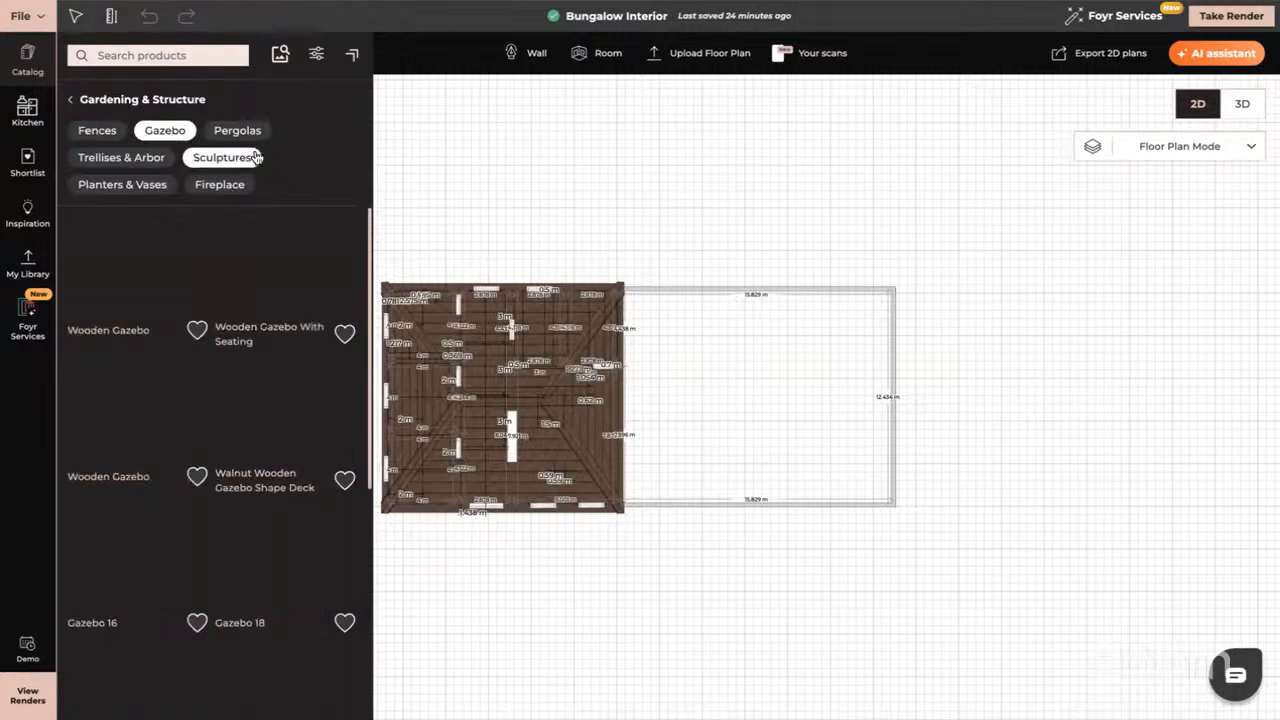
scroll(270, 435, down, 5)
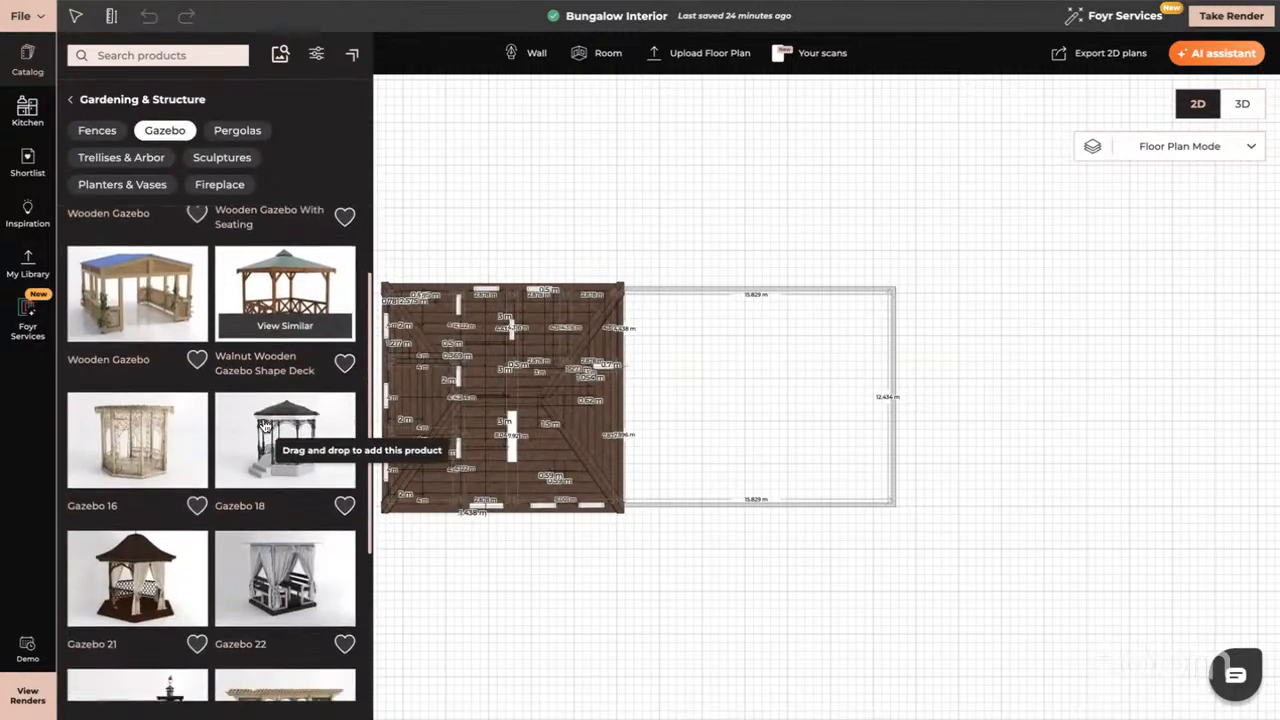
scroll(265, 427, down, 2)
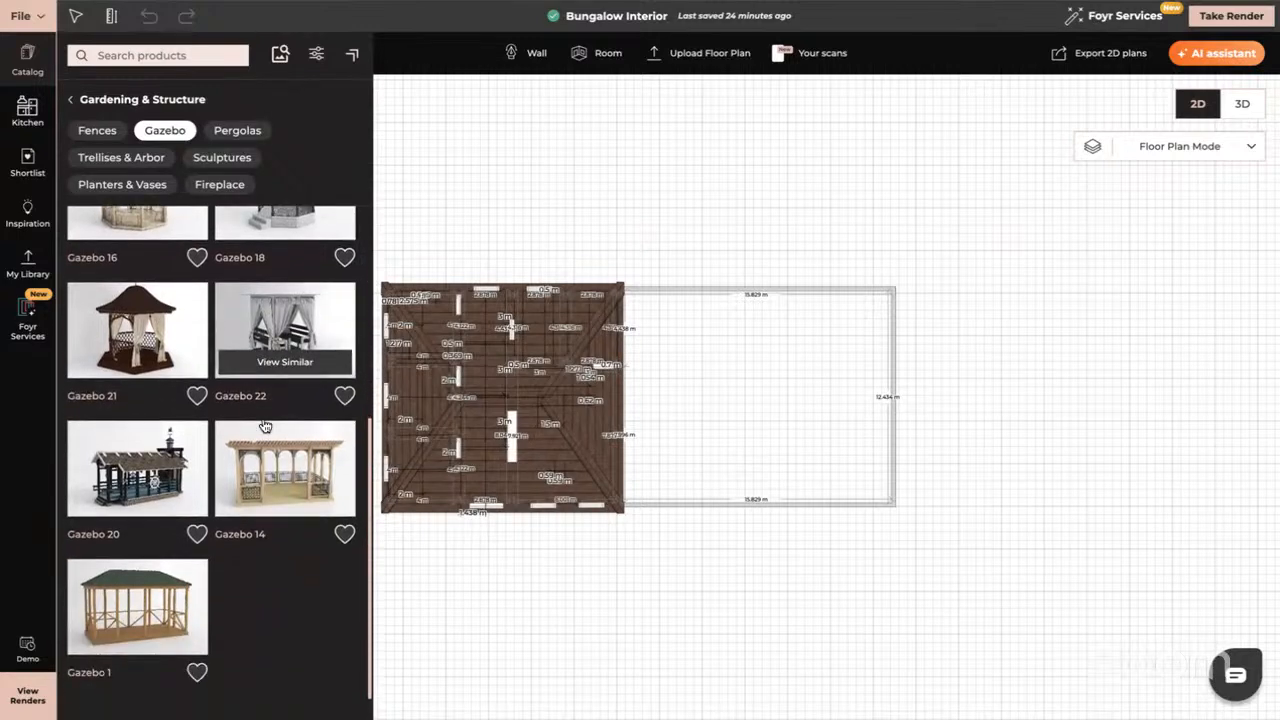
scroll(265, 427, up, 4)
scroll(265, 427, down, 4)
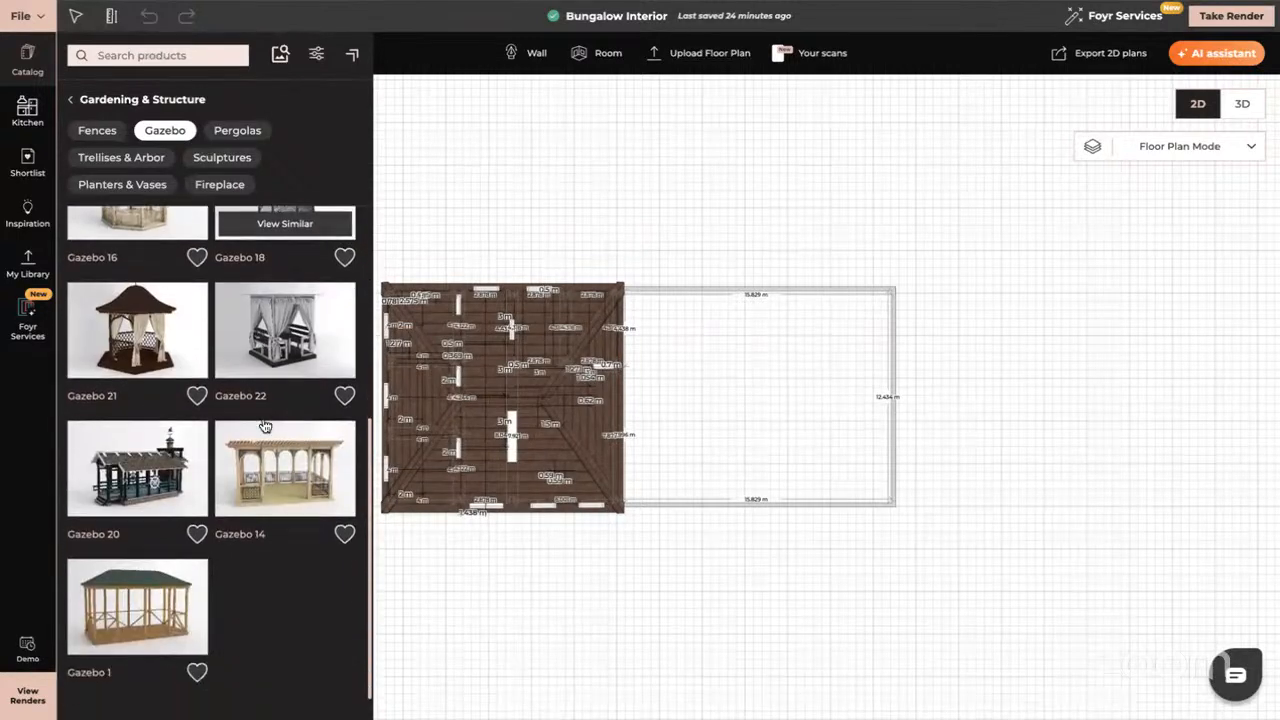
scroll(265, 427, up, 3)
- Look through the Pergolas models in the Gardening & Structure category
click(238, 131)
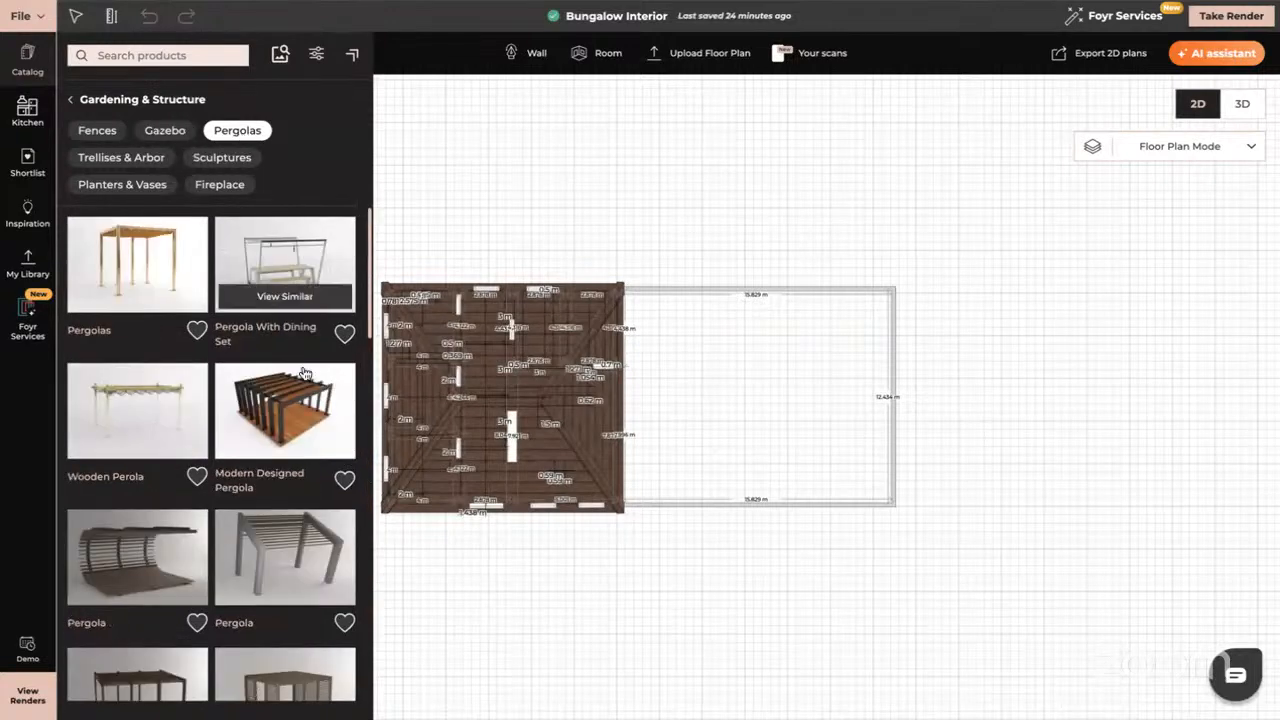
scroll(305, 373, down, 7)
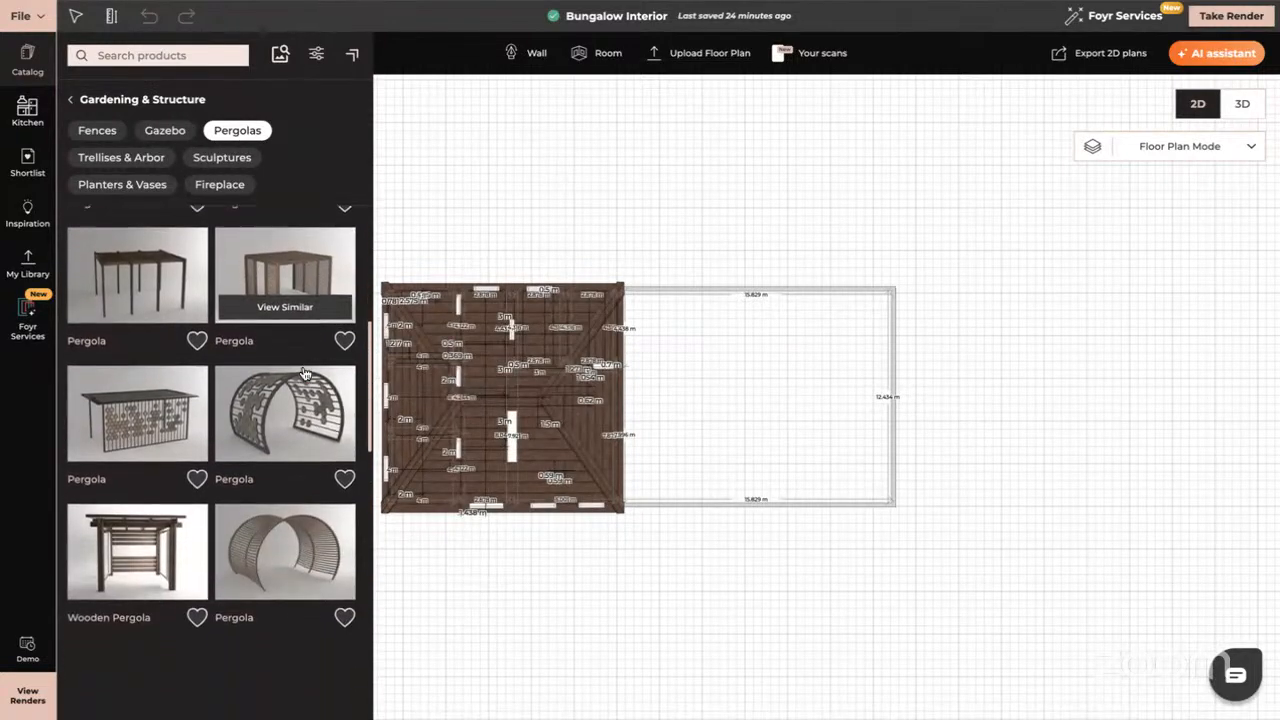
scroll(290, 275, down, 2)
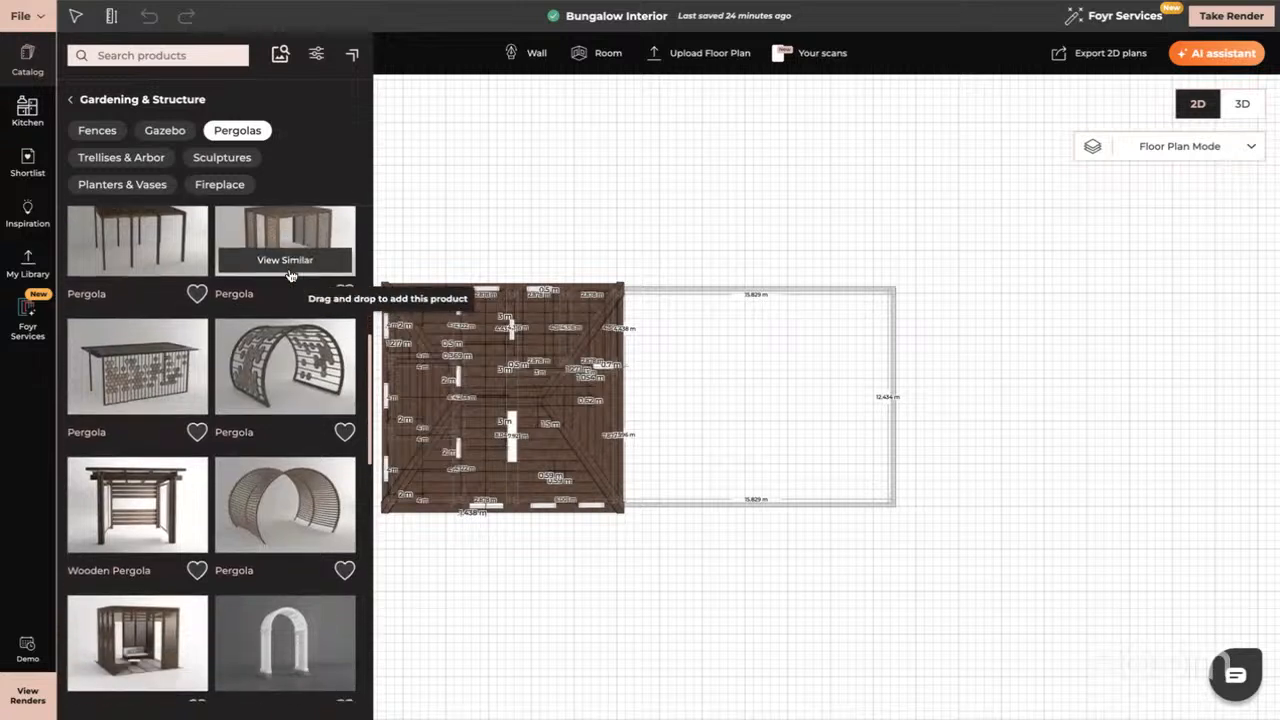
scroll(290, 275, down, 3)
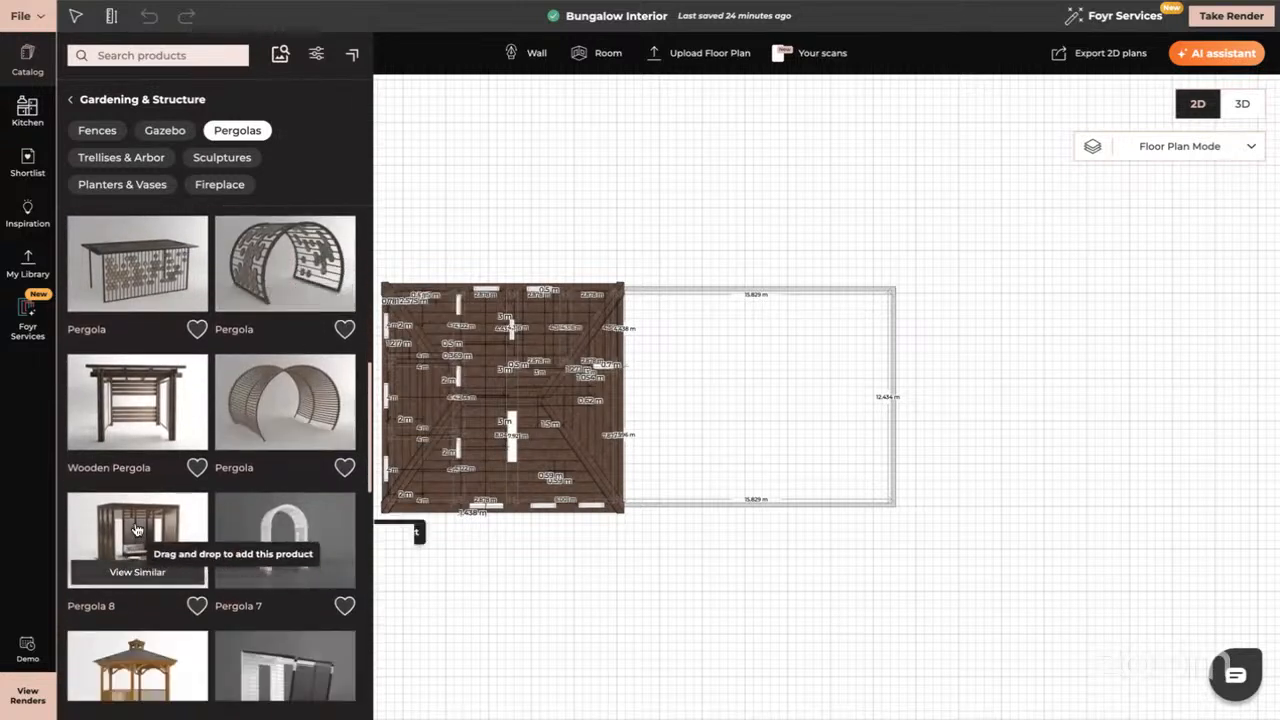
scroll(137, 530, down, 5)
scroll(256, 454, up, 3)
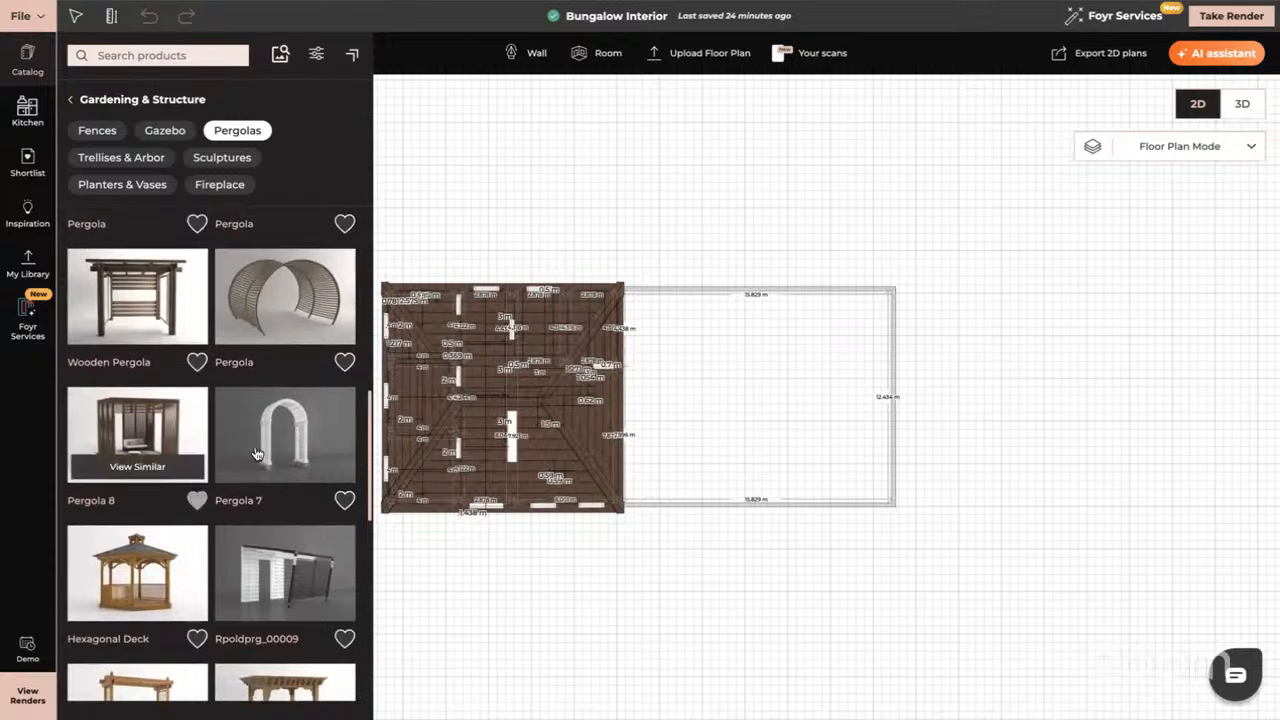
- View the Trellises & Arbor, Sculptures, Planters & Vases and Fireplace models in the Gardening & Structure category
click(131, 163)
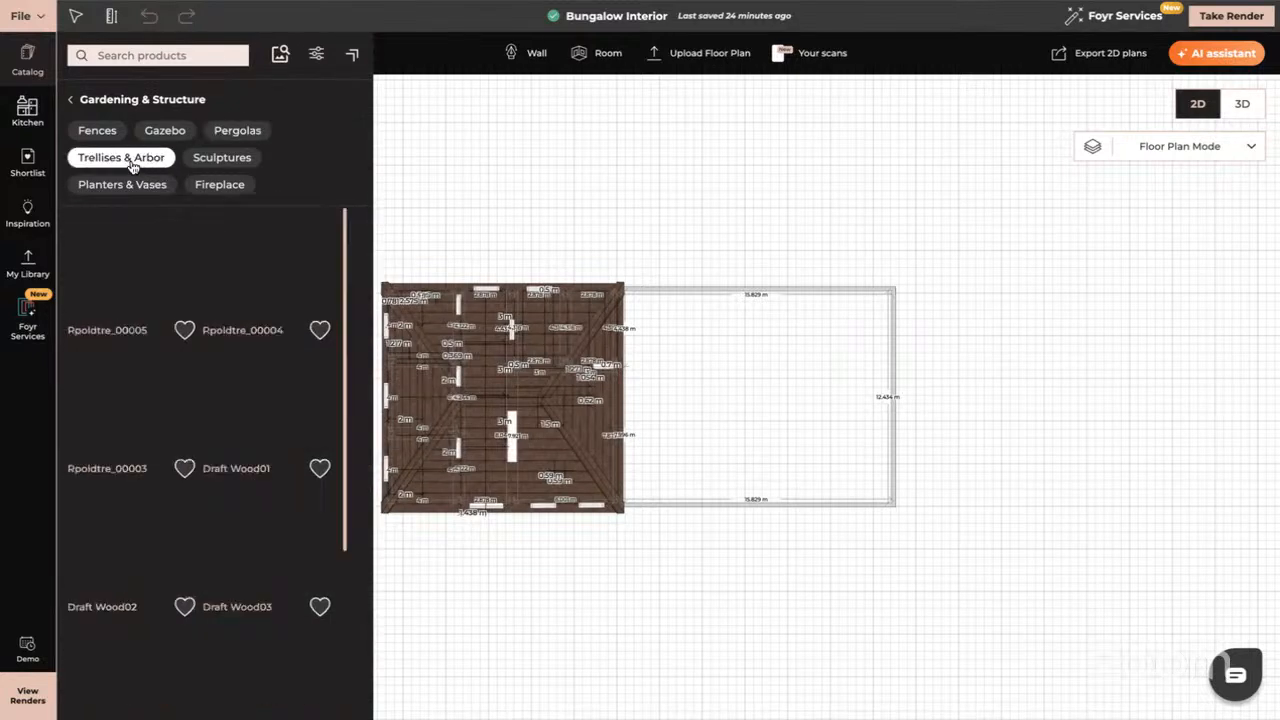
click(220, 169)
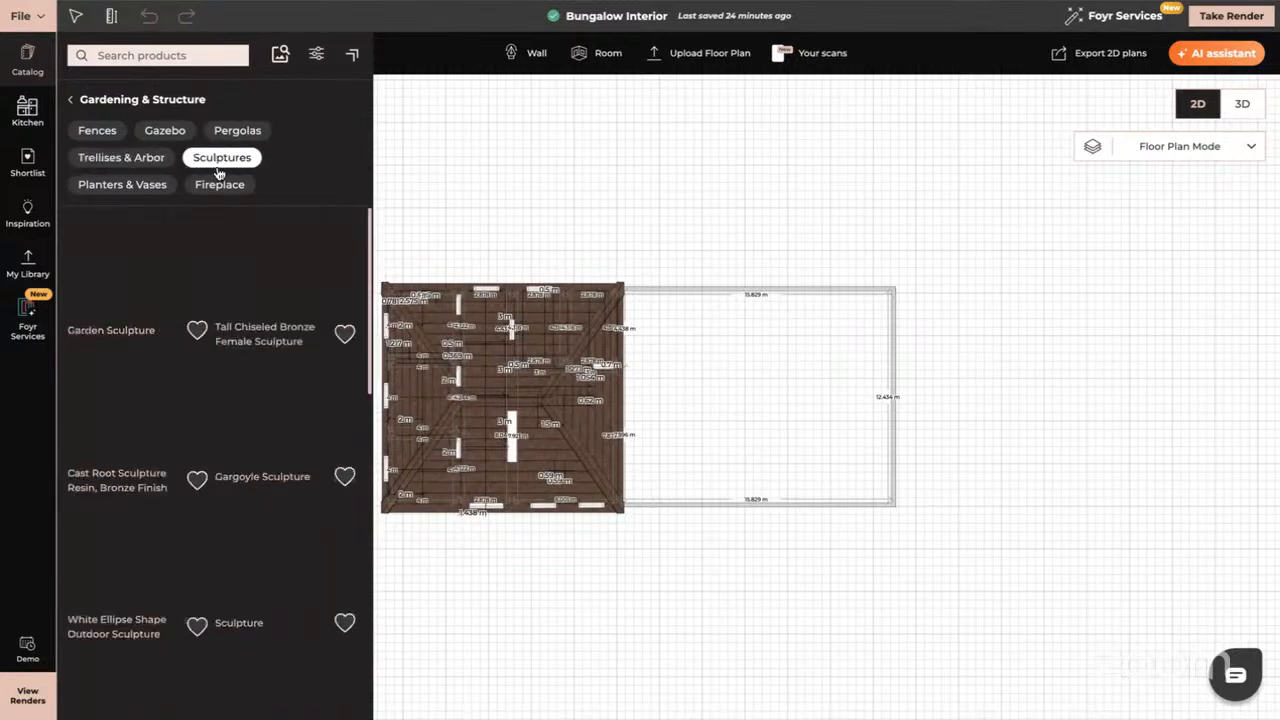
click(123, 186)
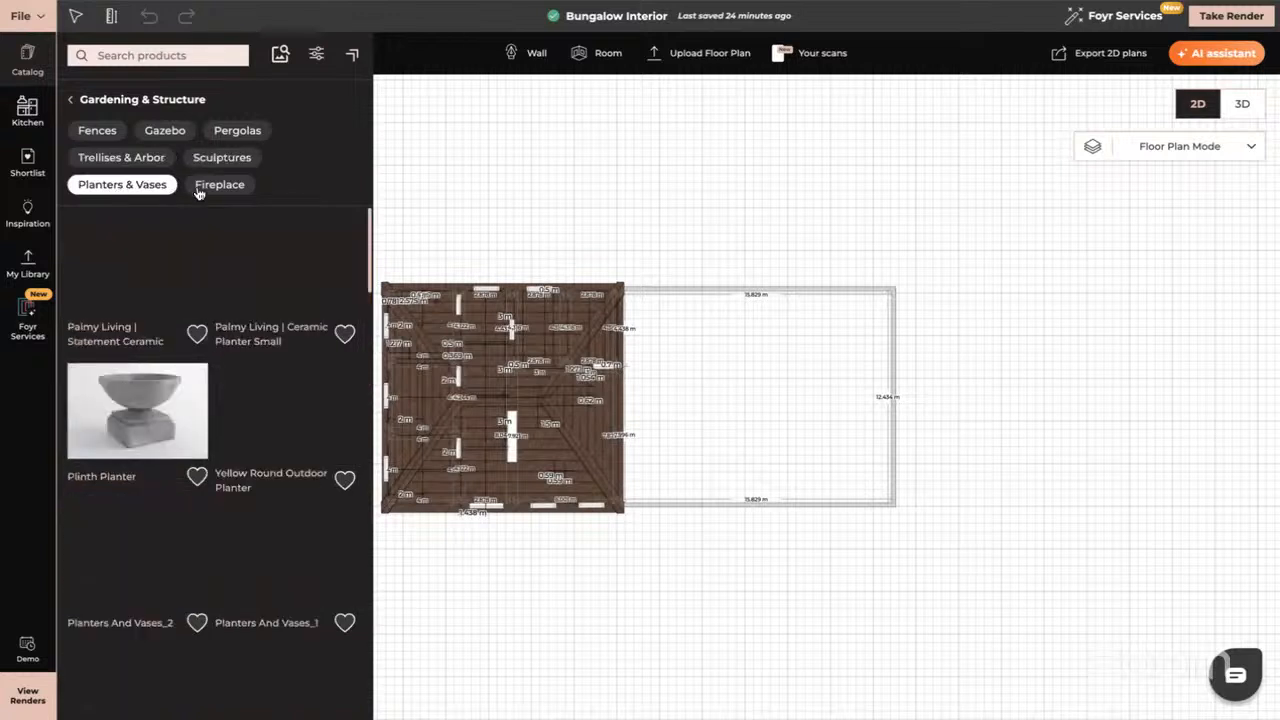
click(222, 186)
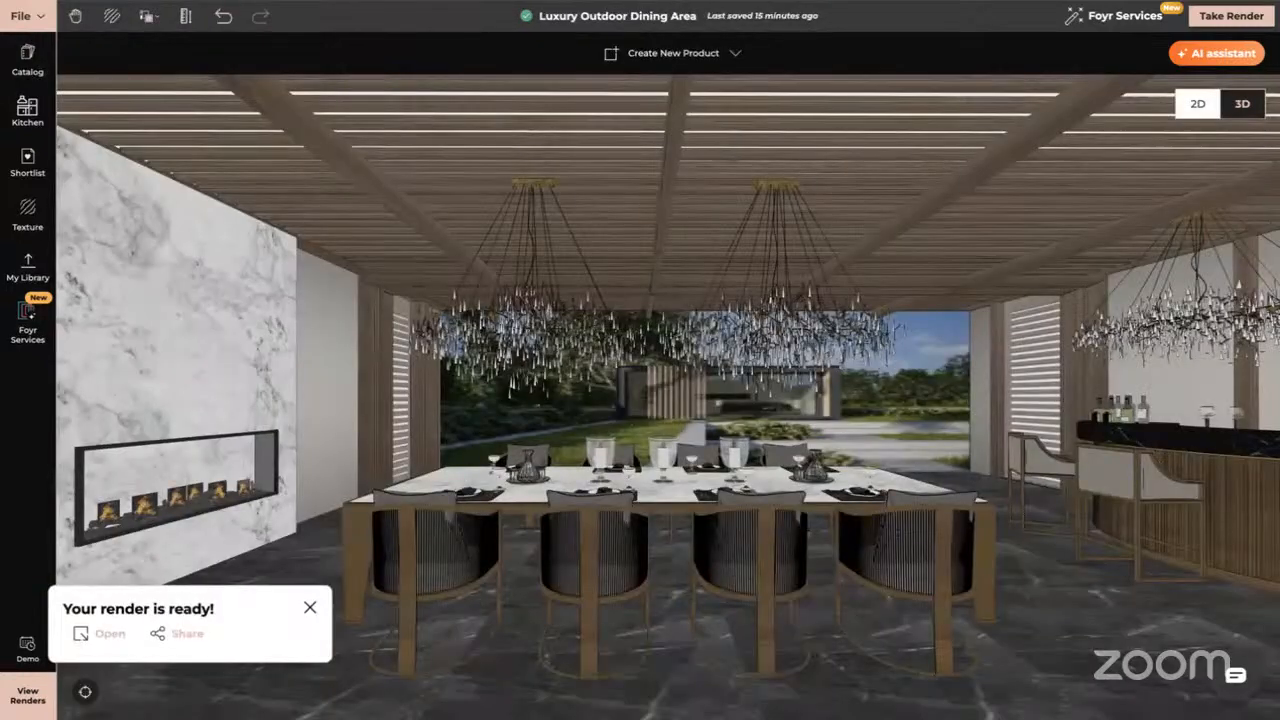
- Dismiss the render notification and inspect the Luxury Outdoor Dining Area in 3D, from the whole structure to the dining table
click(310, 609)
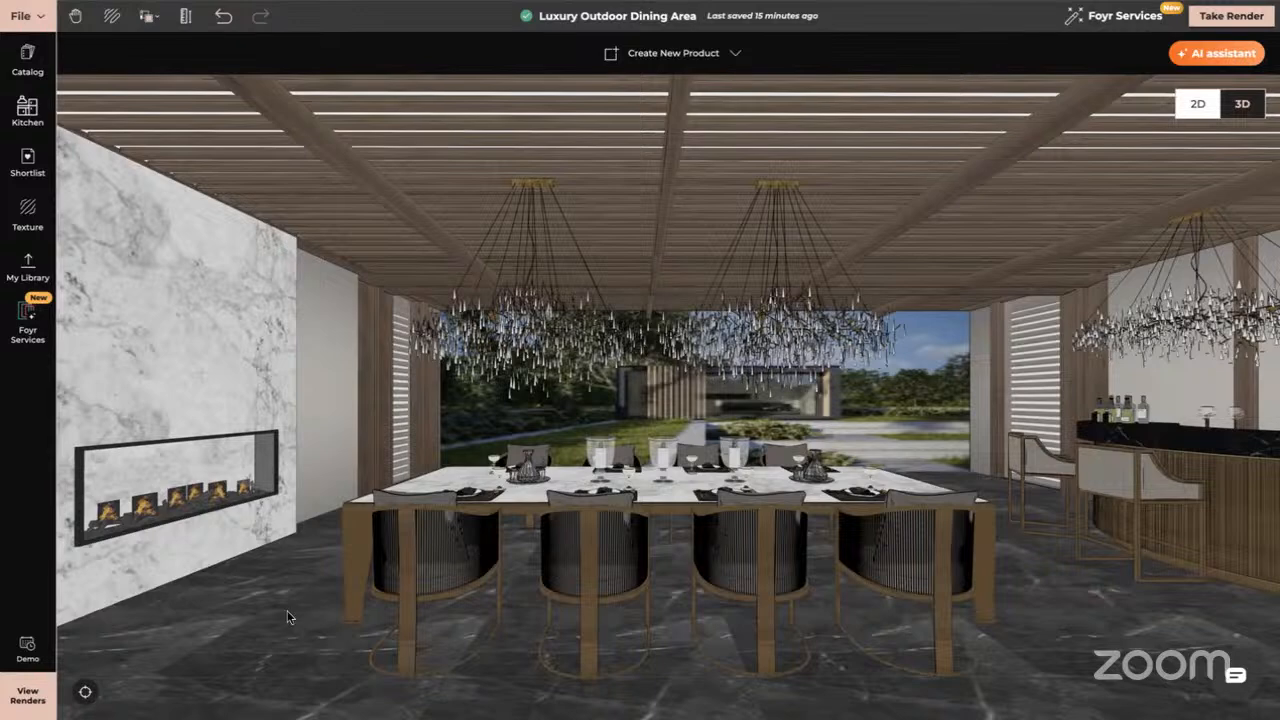
click(87, 693)
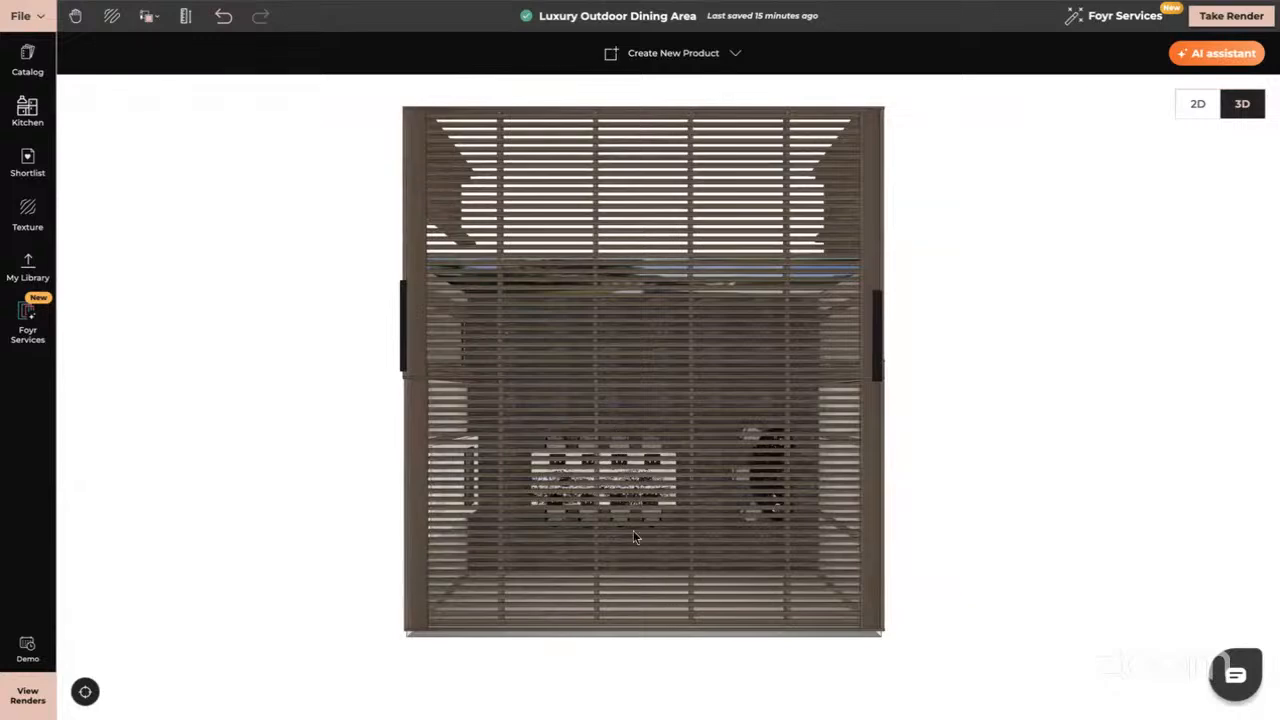
drag(633, 537, 624, 459)
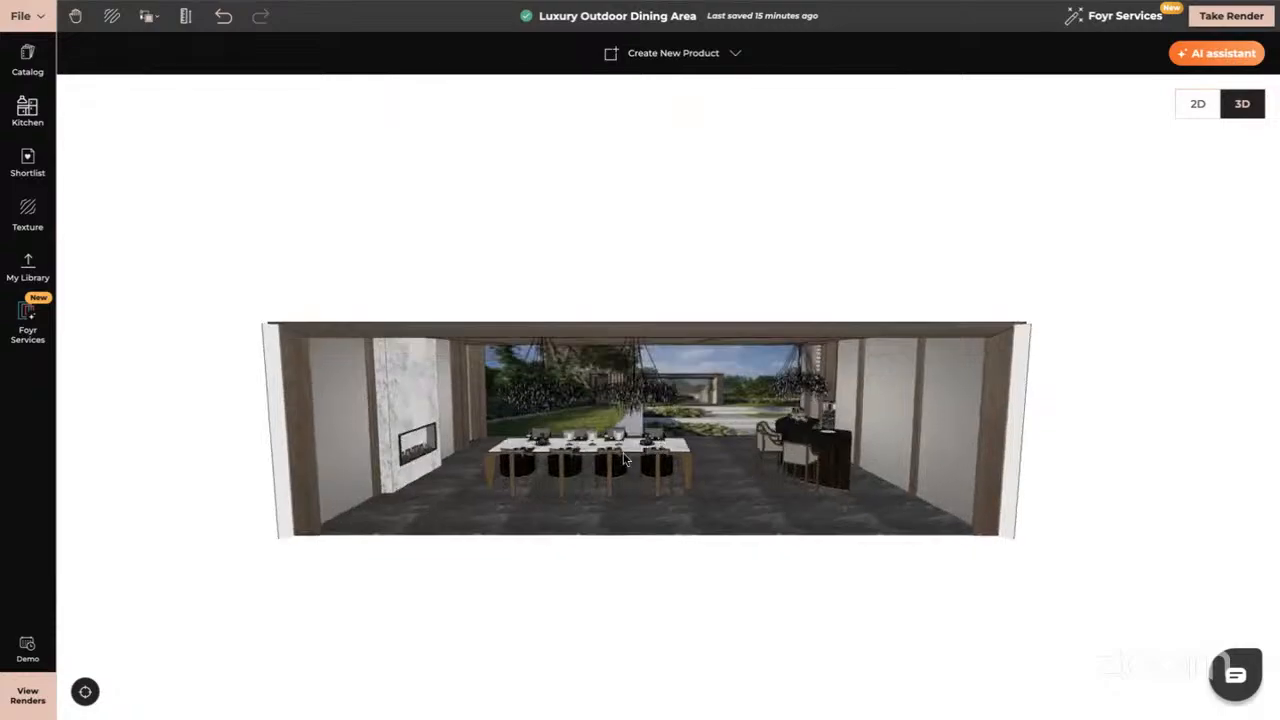
scroll(624, 459, up, 5)
scroll(783, 516, up, 3)
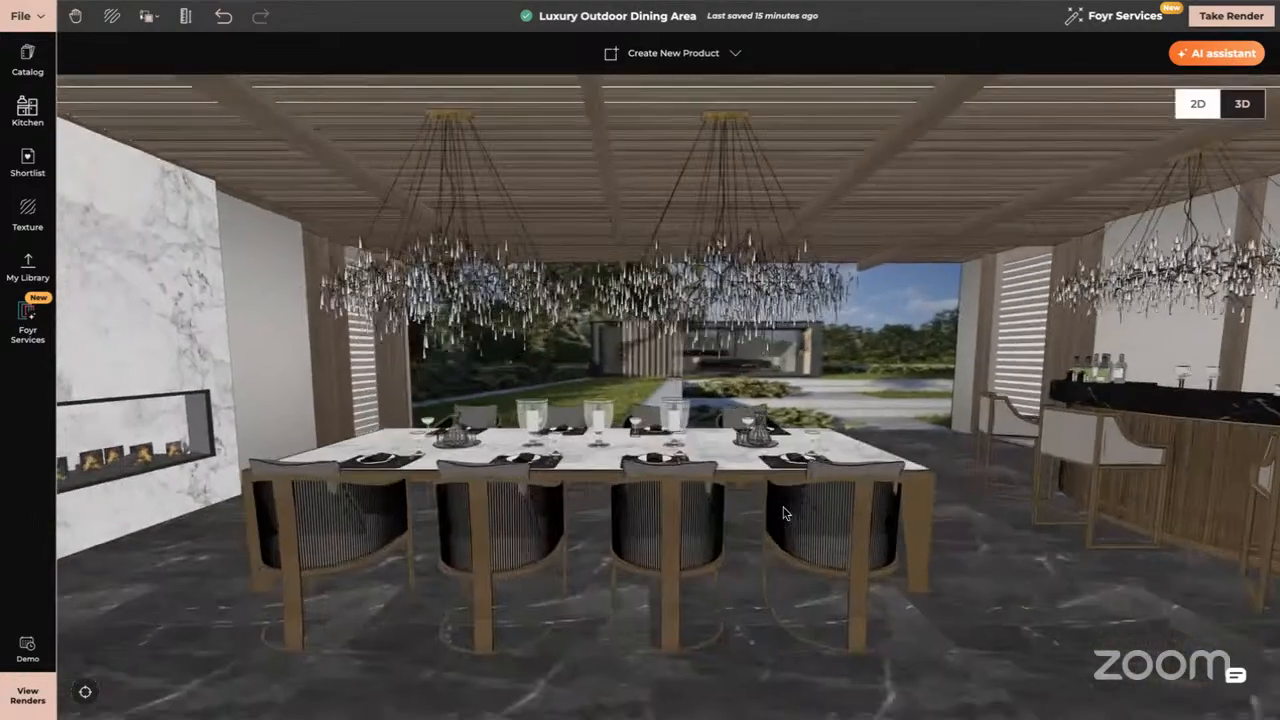
drag(1184, 467, 688, 378)
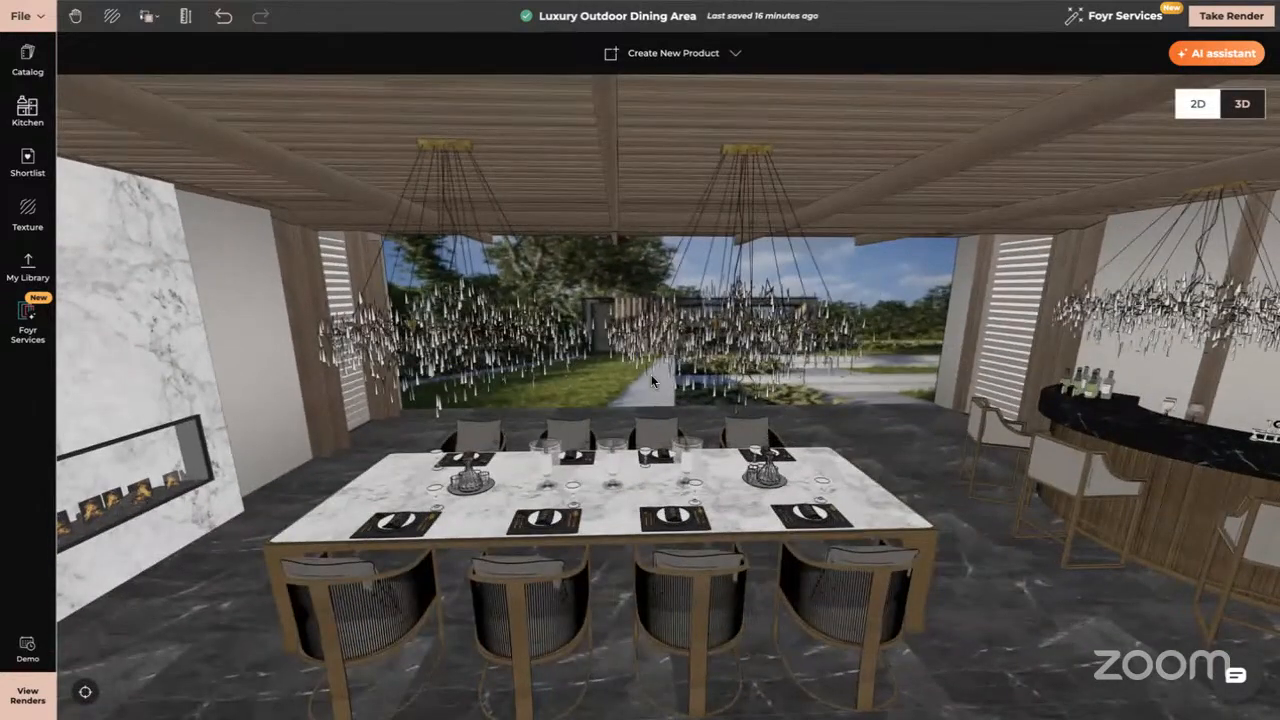
- Examine the garden and house backdrop behind the dining area from close up, past the table and chandeliers
scroll(937, 396, up, 5)
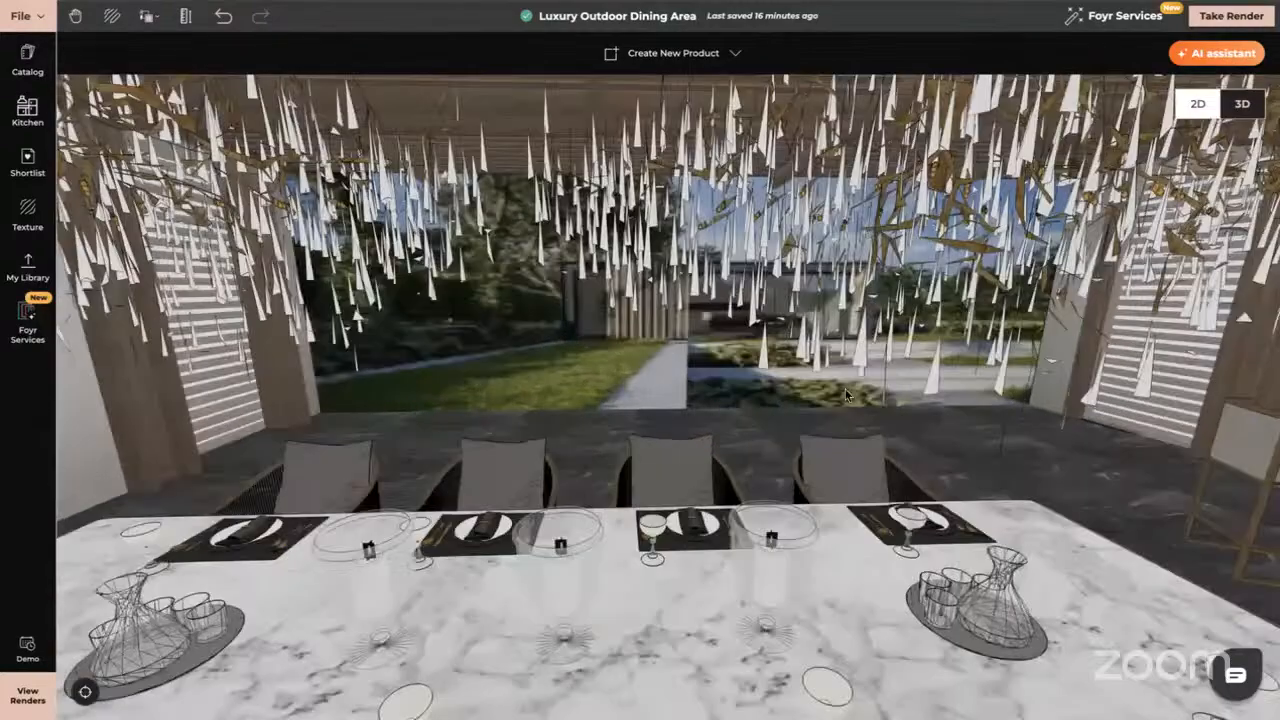
right_drag(679, 366, 760, 491)
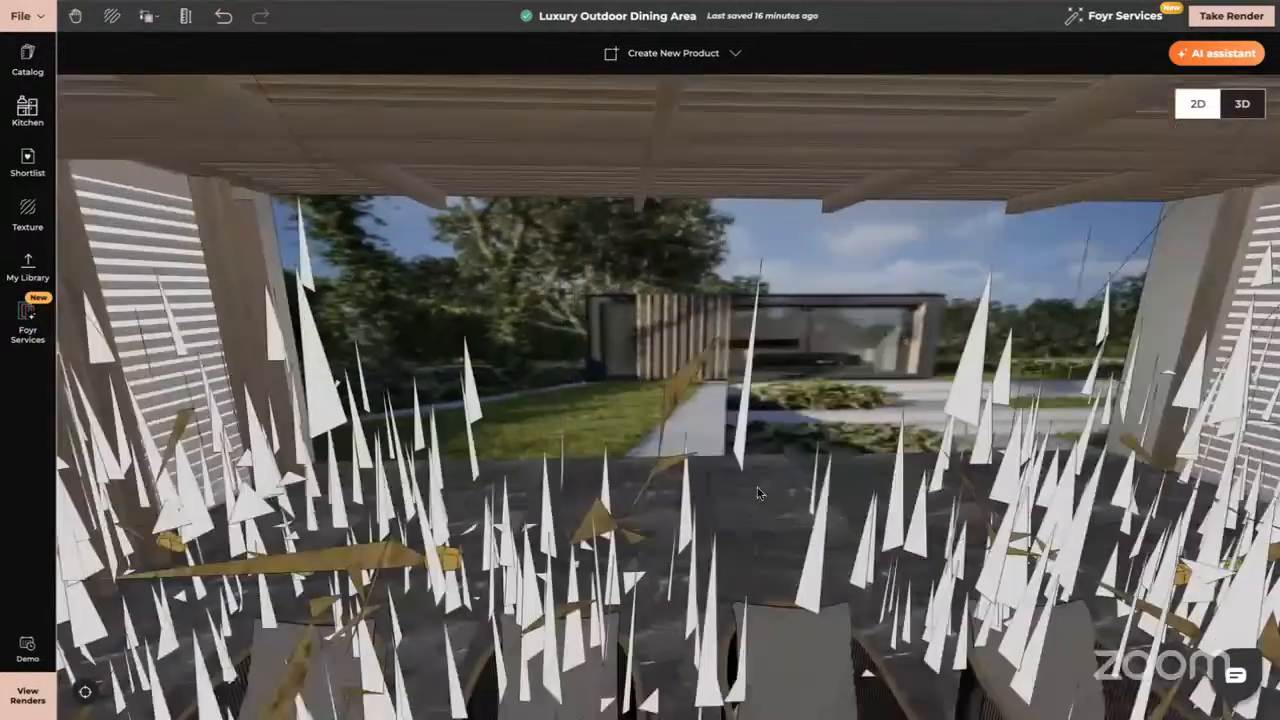
scroll(653, 390, up, 5)
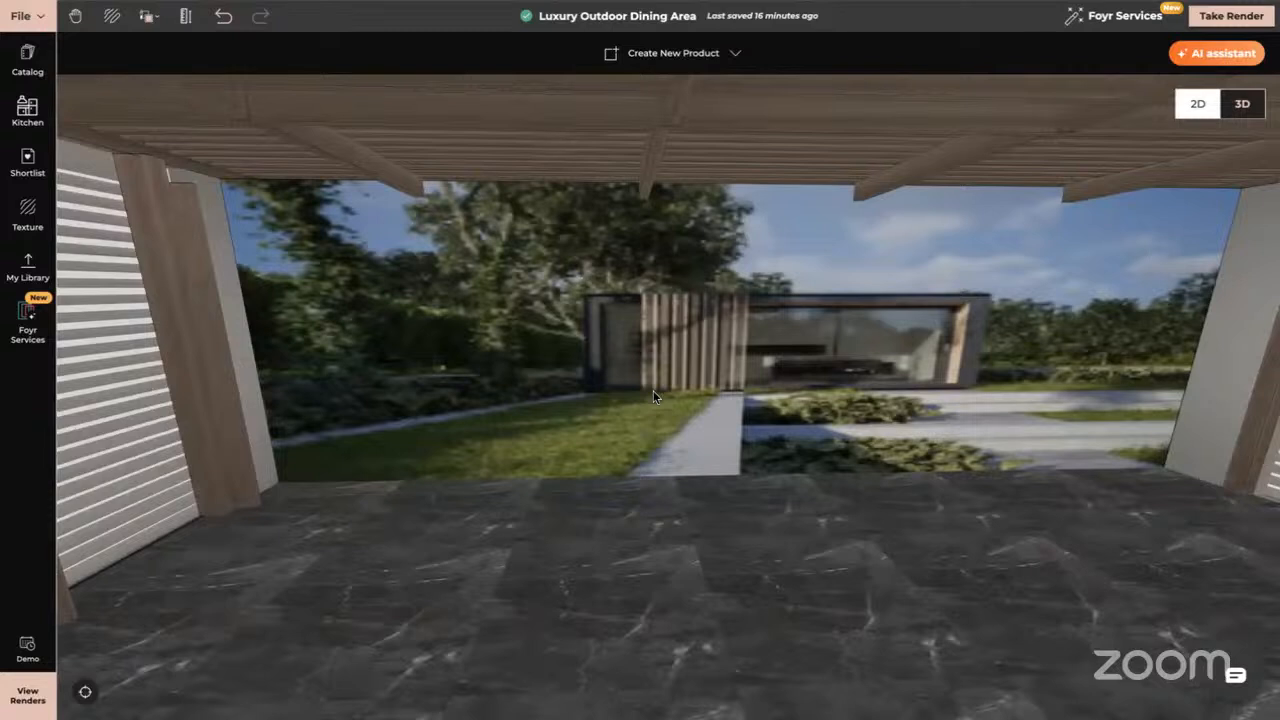
drag(769, 593, 771, 566)
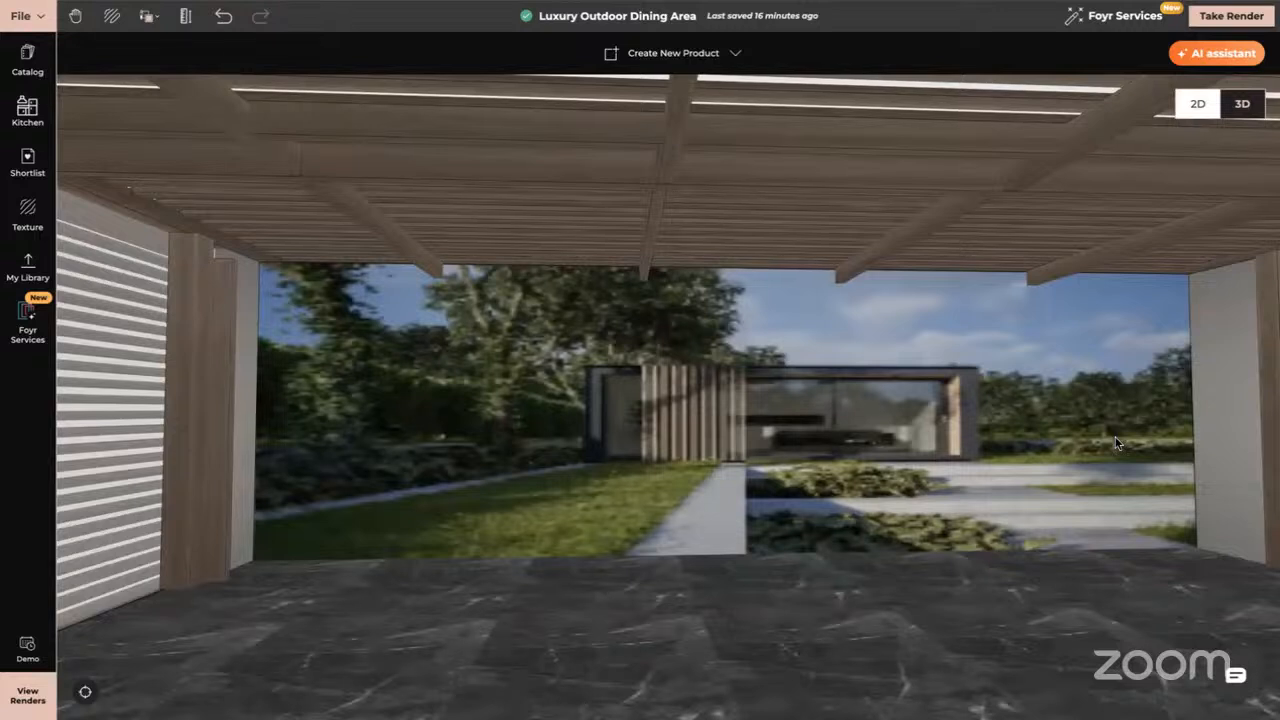
- Download the Luxury Outdoor Dining Area_view_33 render from the gallery and examine the image in full screen
drag(1066, 557, 902, 547)
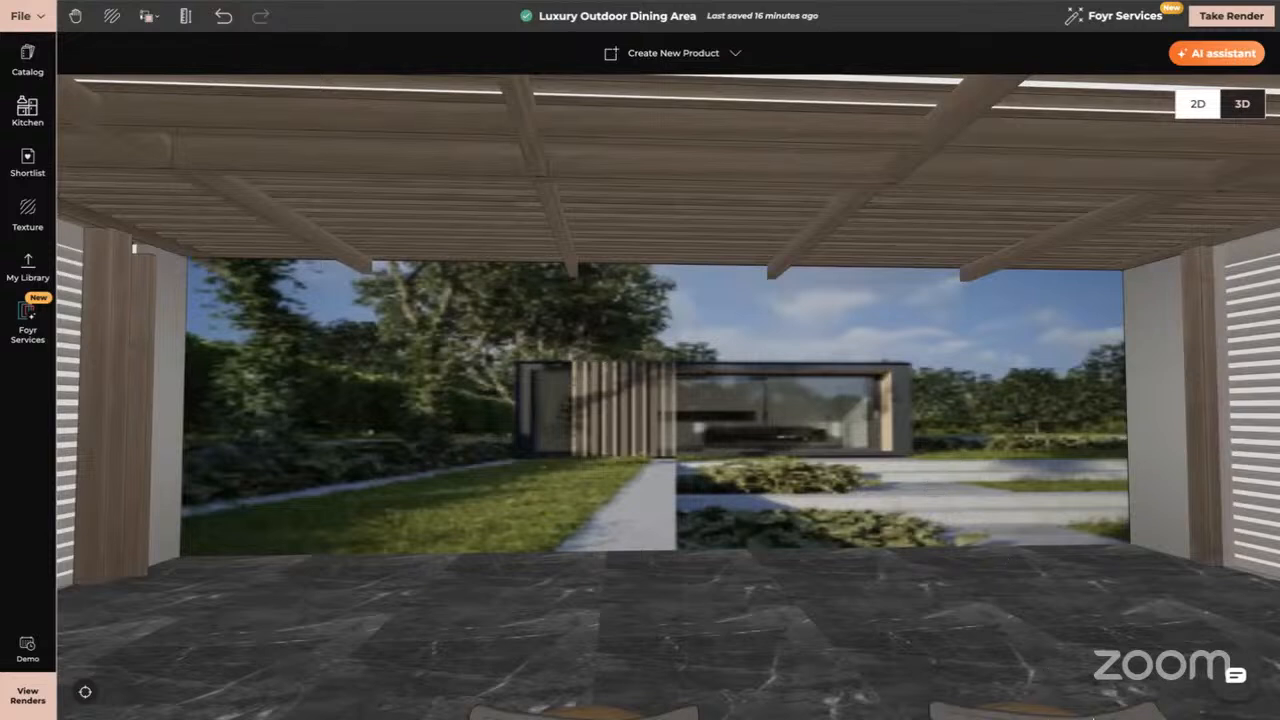
click(28, 697)
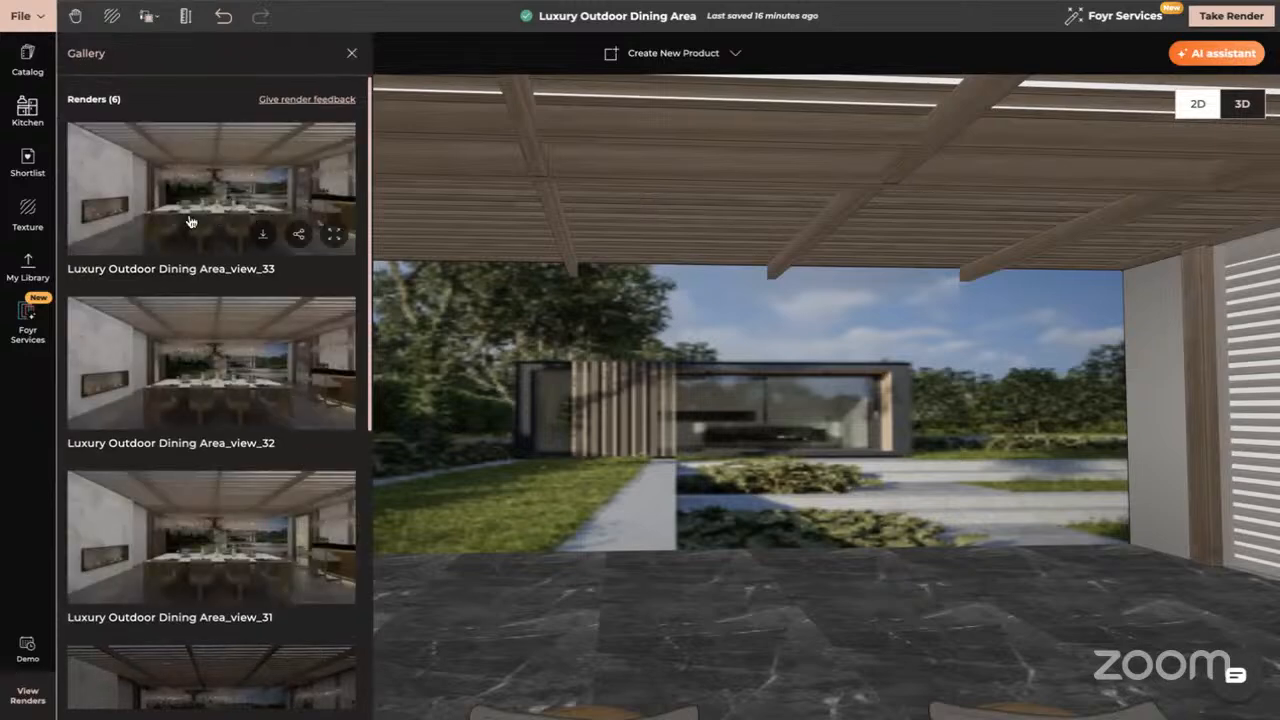
click(267, 236)
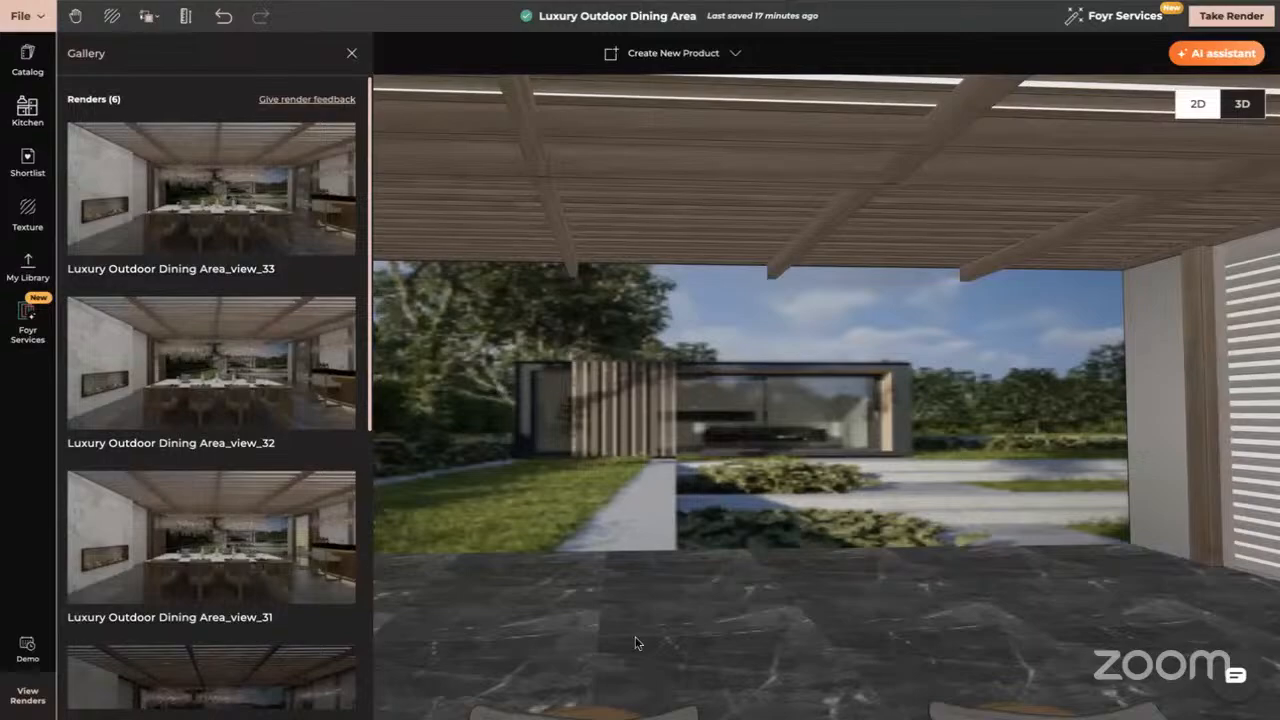
click(650, 668)
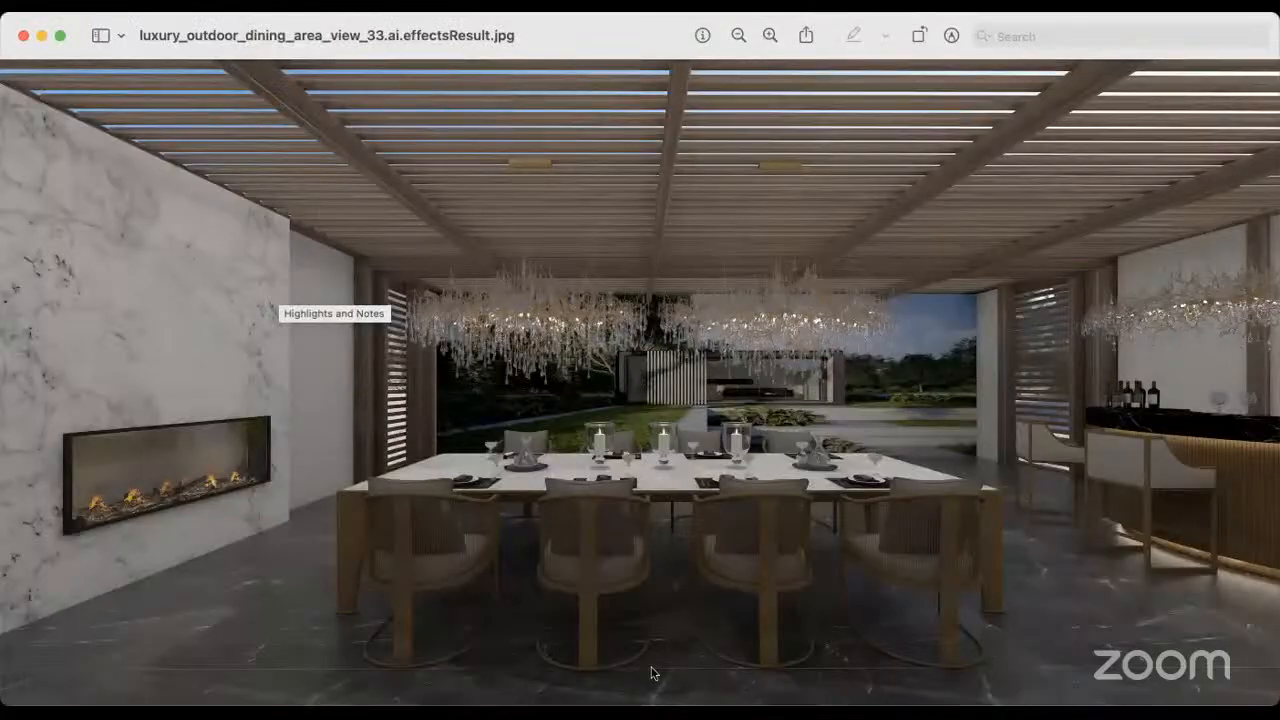
click(61, 35)
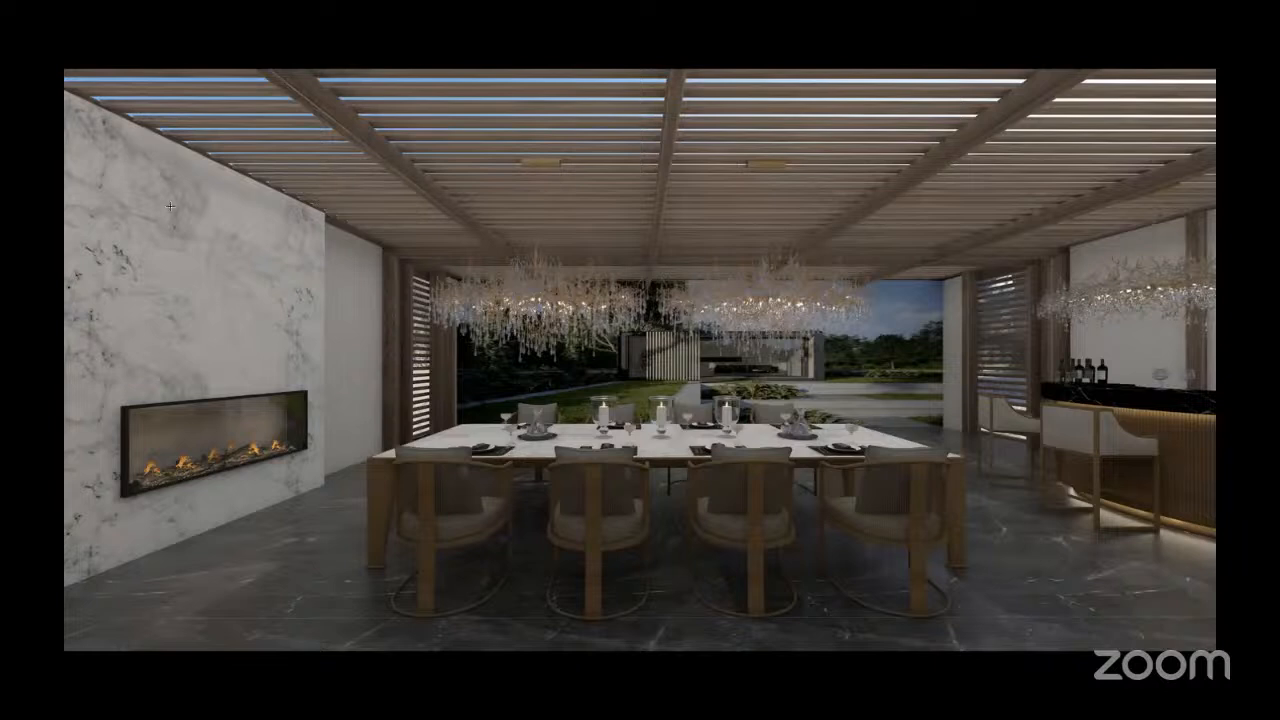
mouse_move(82, 34)
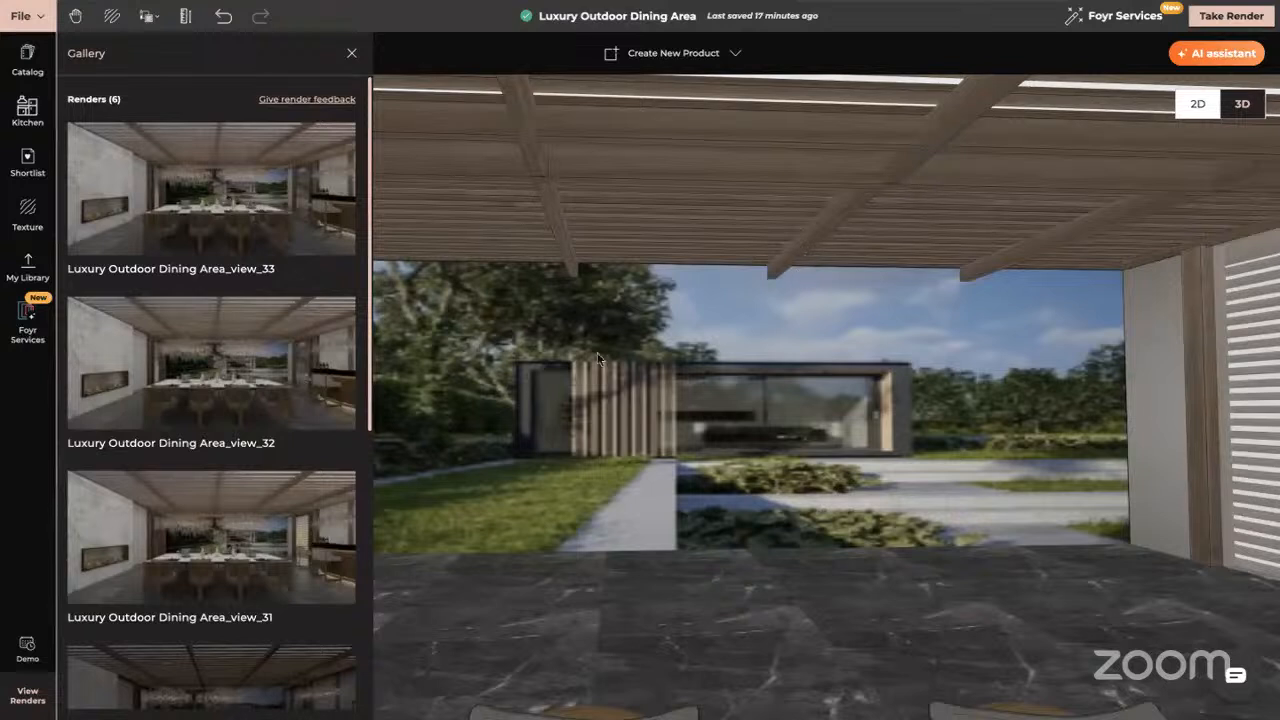
mouse_move(122, 132)
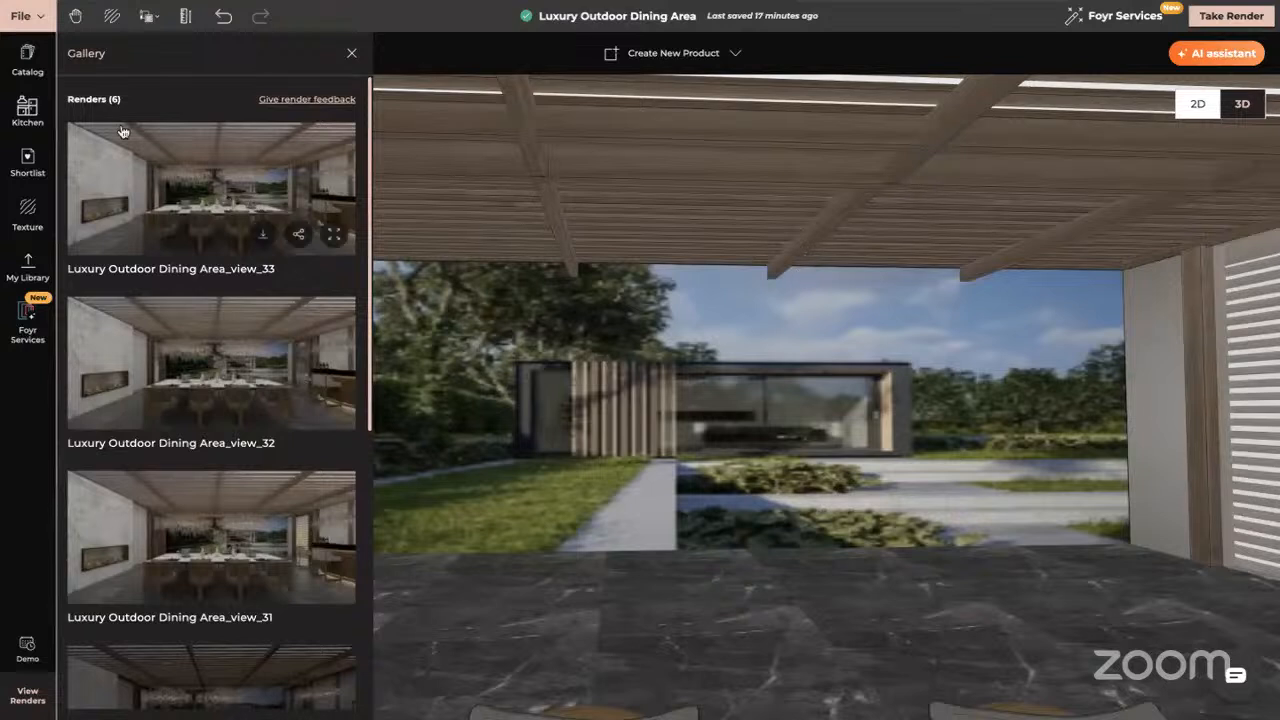
- Switch to the Garden project and view its pool, tree and hanging wall plants in 3D
click(10, 488)
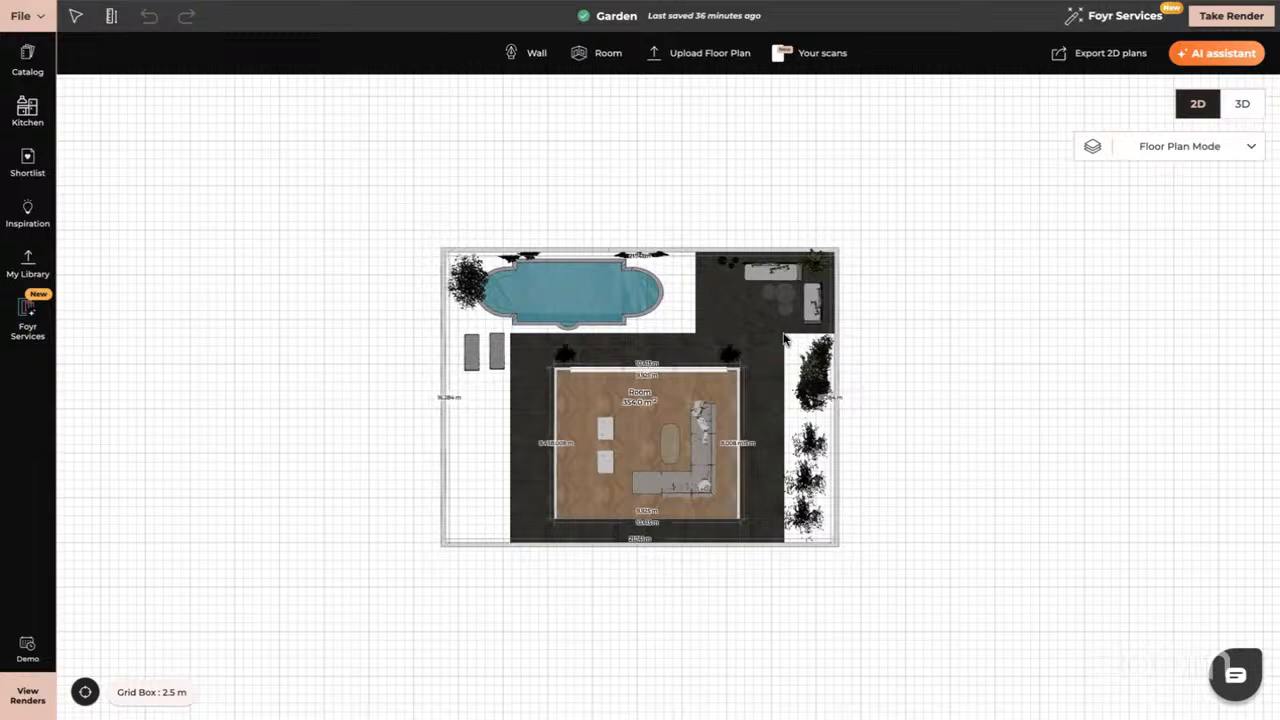
click(1243, 105)
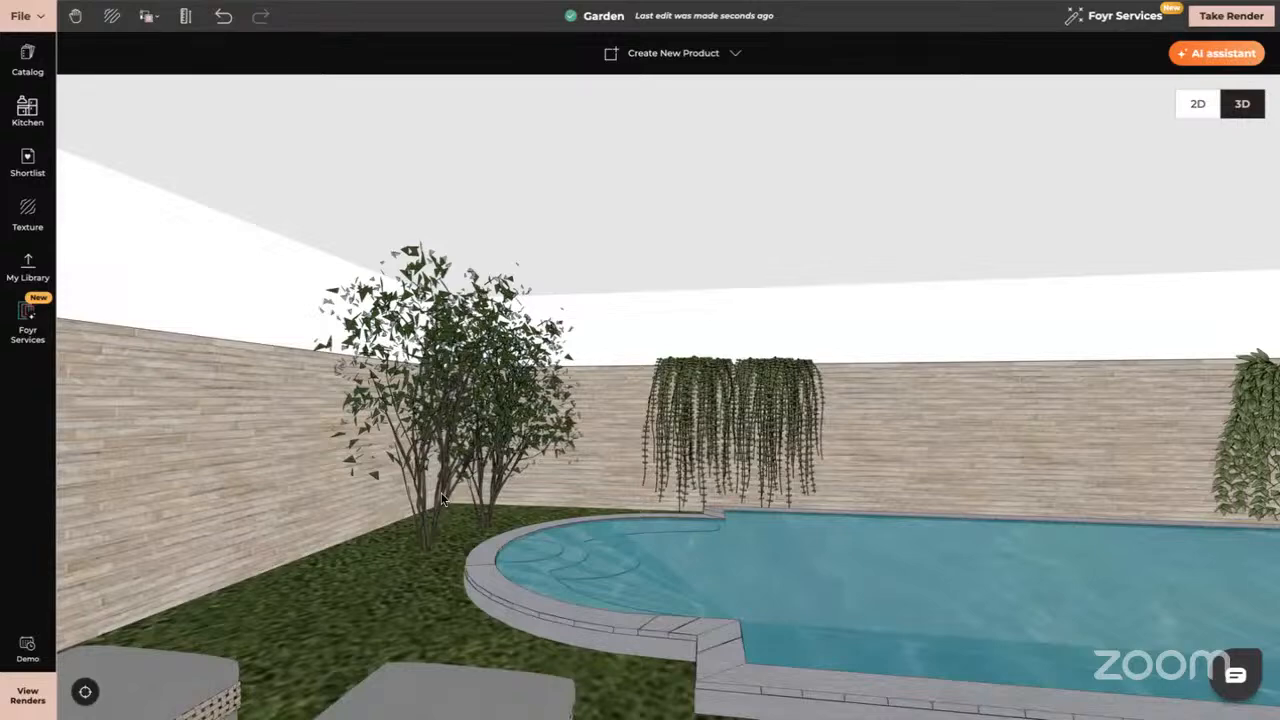
drag(533, 608, 901, 555)
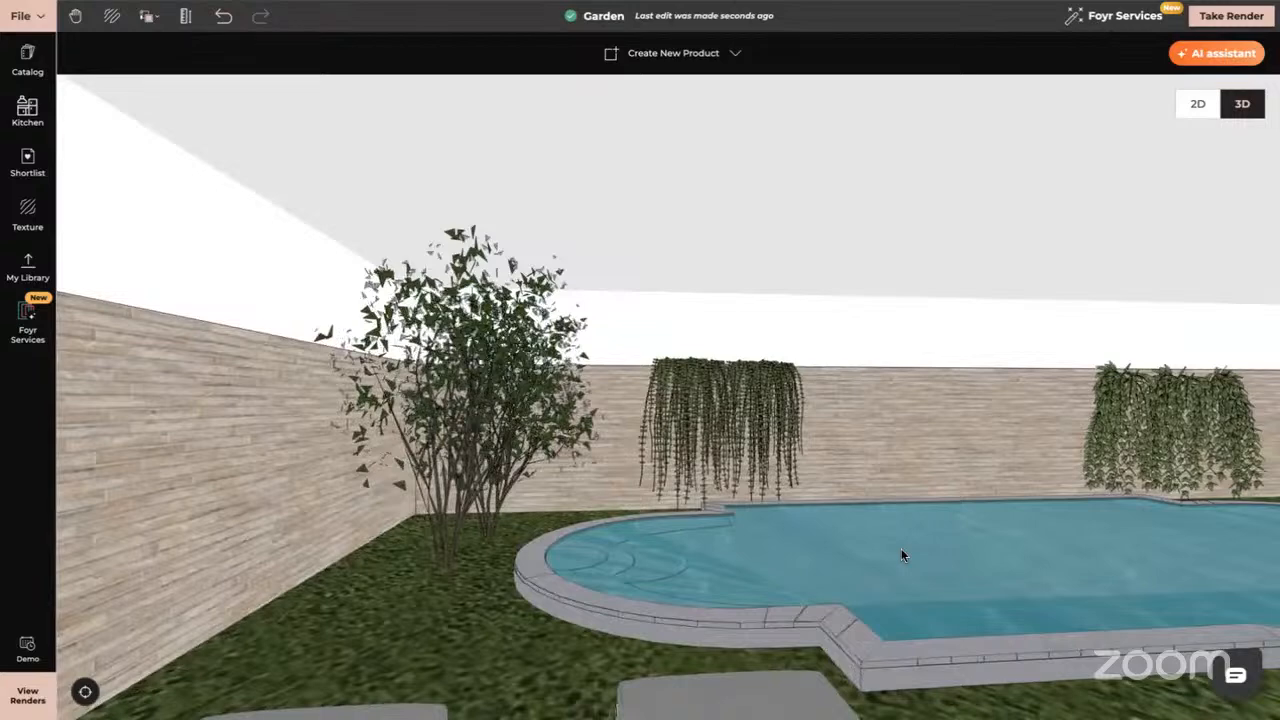
key(Right)
key(Right)
key(Right)
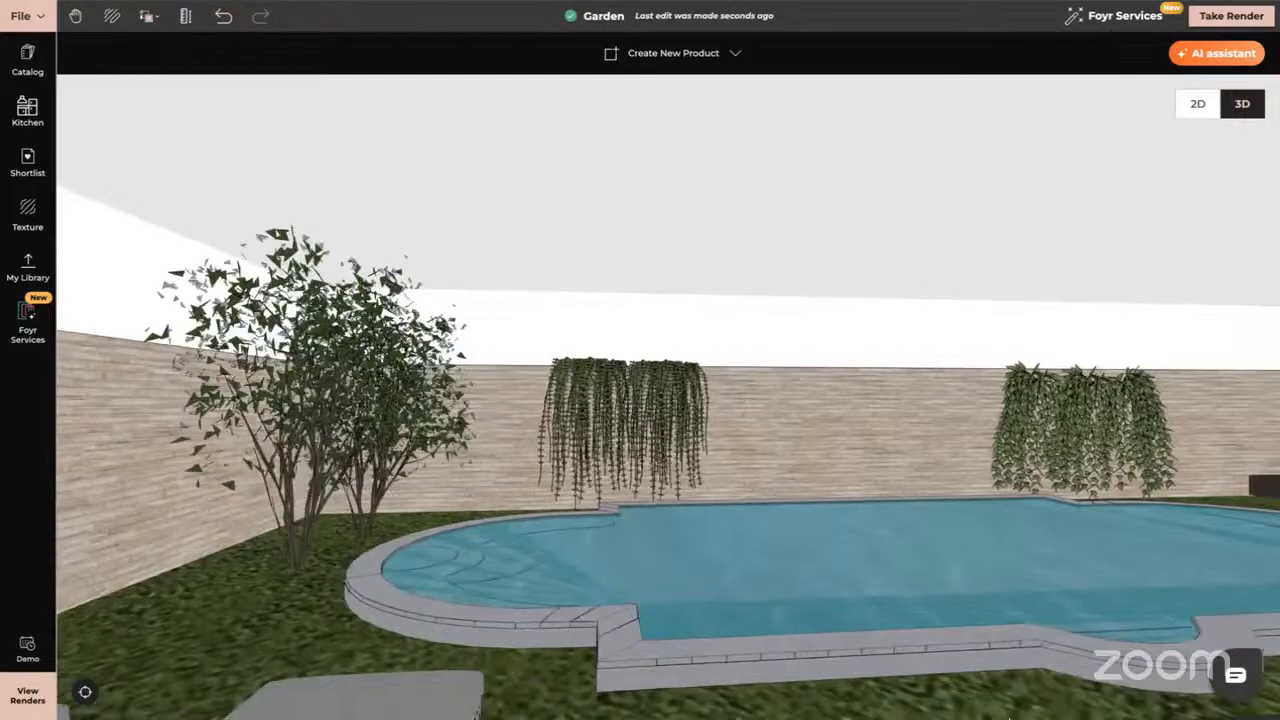
key(Right)
key(Right)
key(Right)
key(Right)
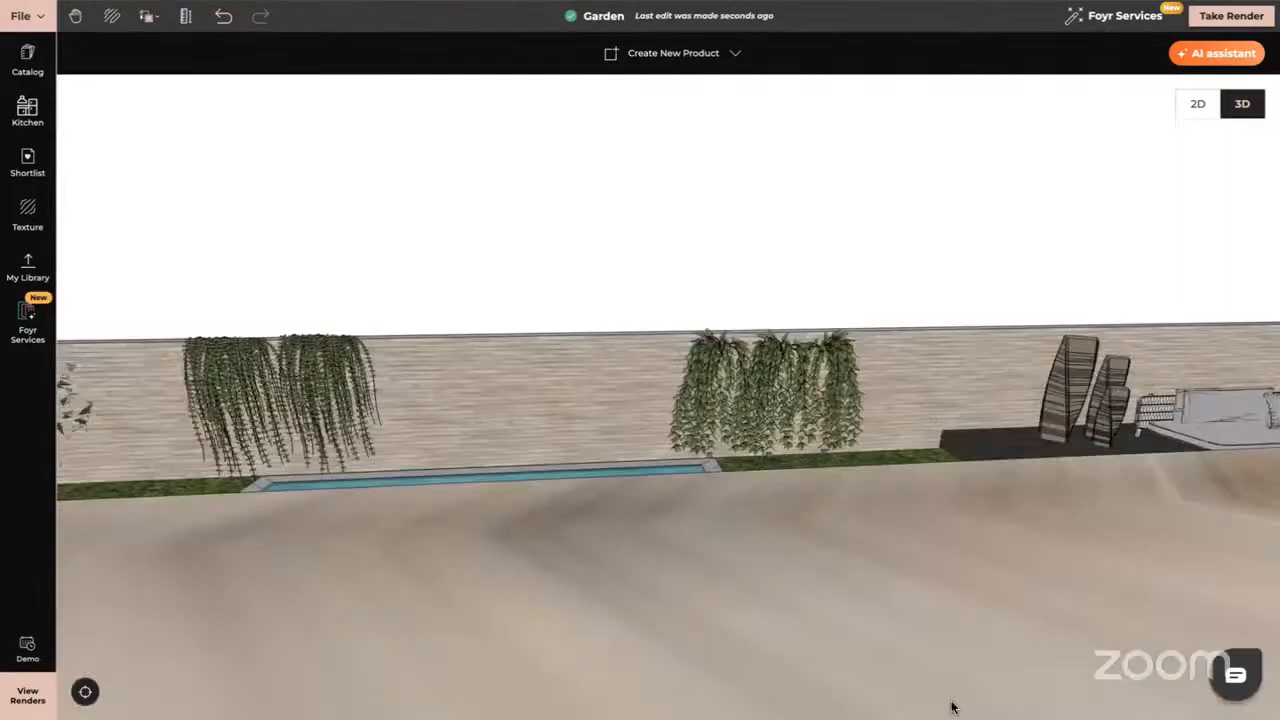
- Examine the Garden project's paved lounge corner and the pool with its surrounding grass from above
key(Right)
key(Right)
key(Right)
key(Right)
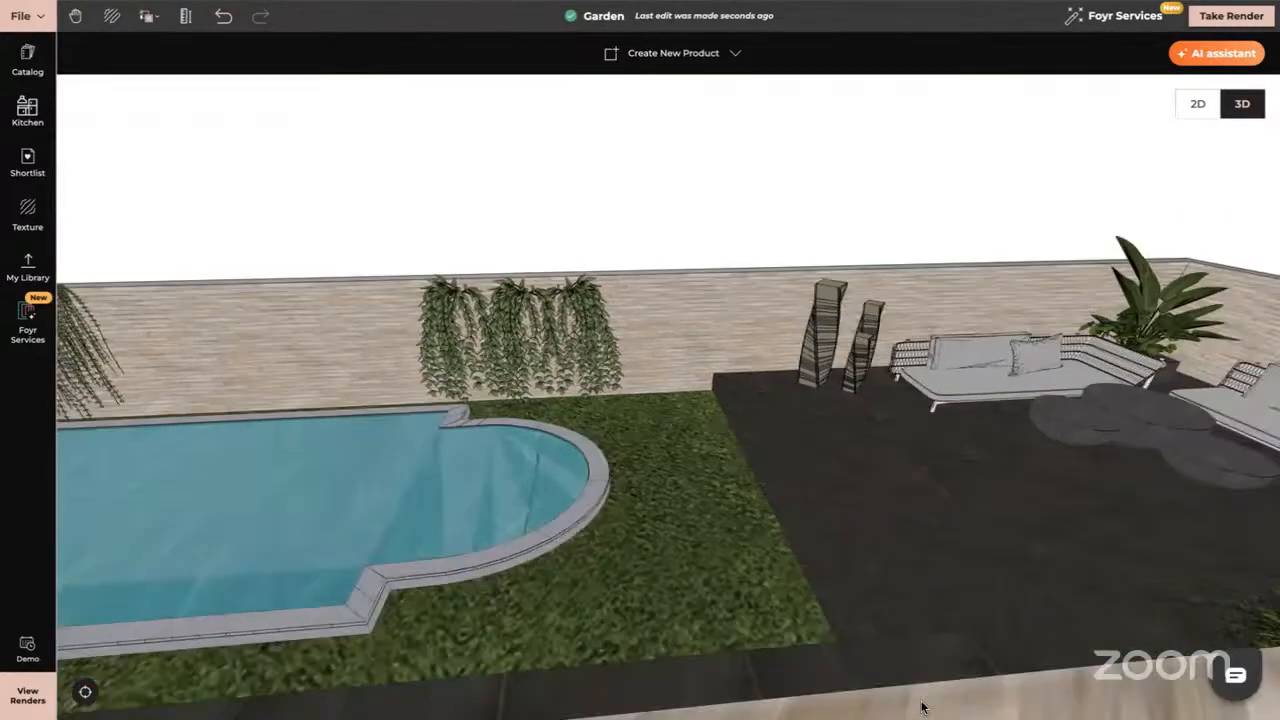
key(Right)
key(Right)
key(Right)
key(Right)
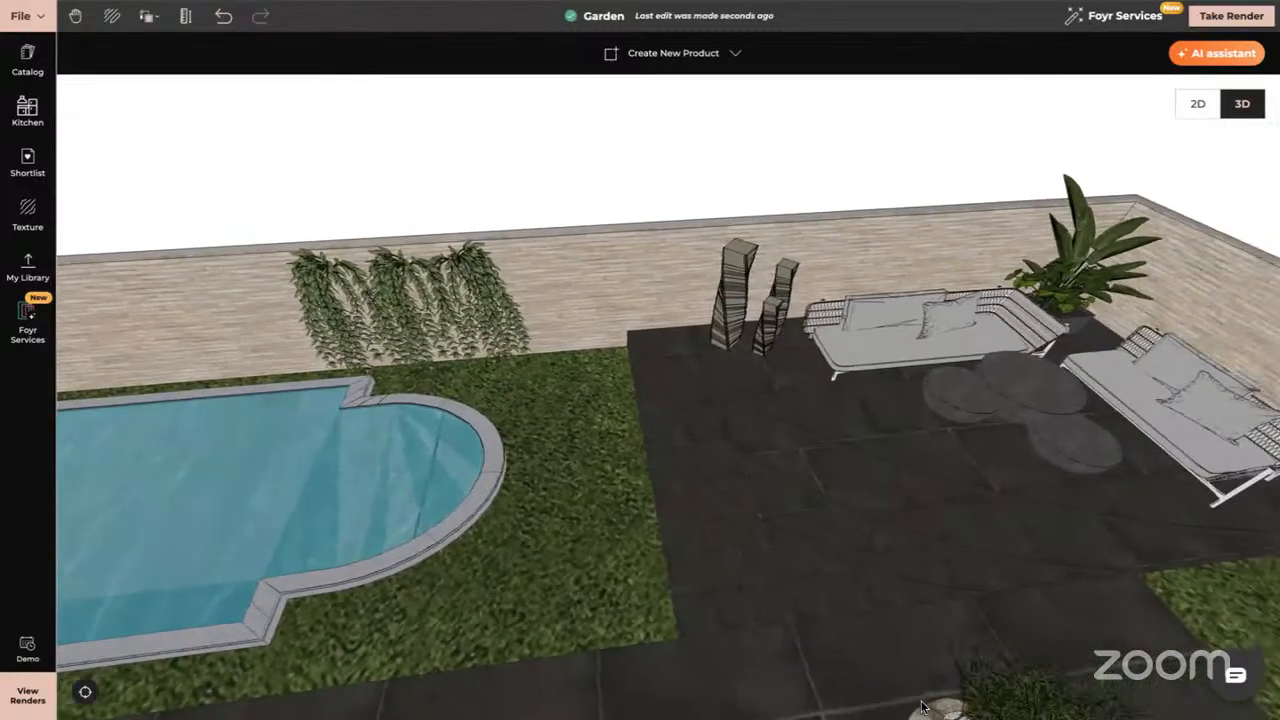
key(Right)
key(Left)
key(Left)
key(Left)
key(Left)
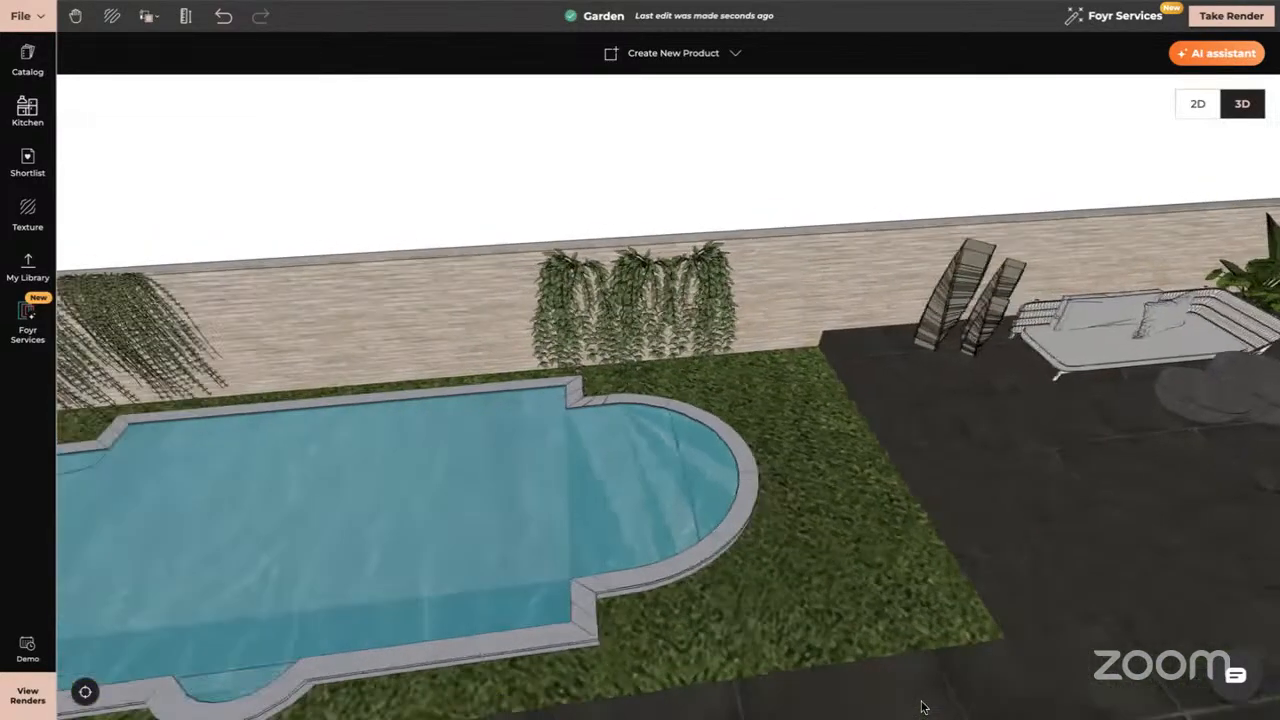
key(Left)
key(Left)
key(Left)
key(Down)
key(Down)
key(Down)
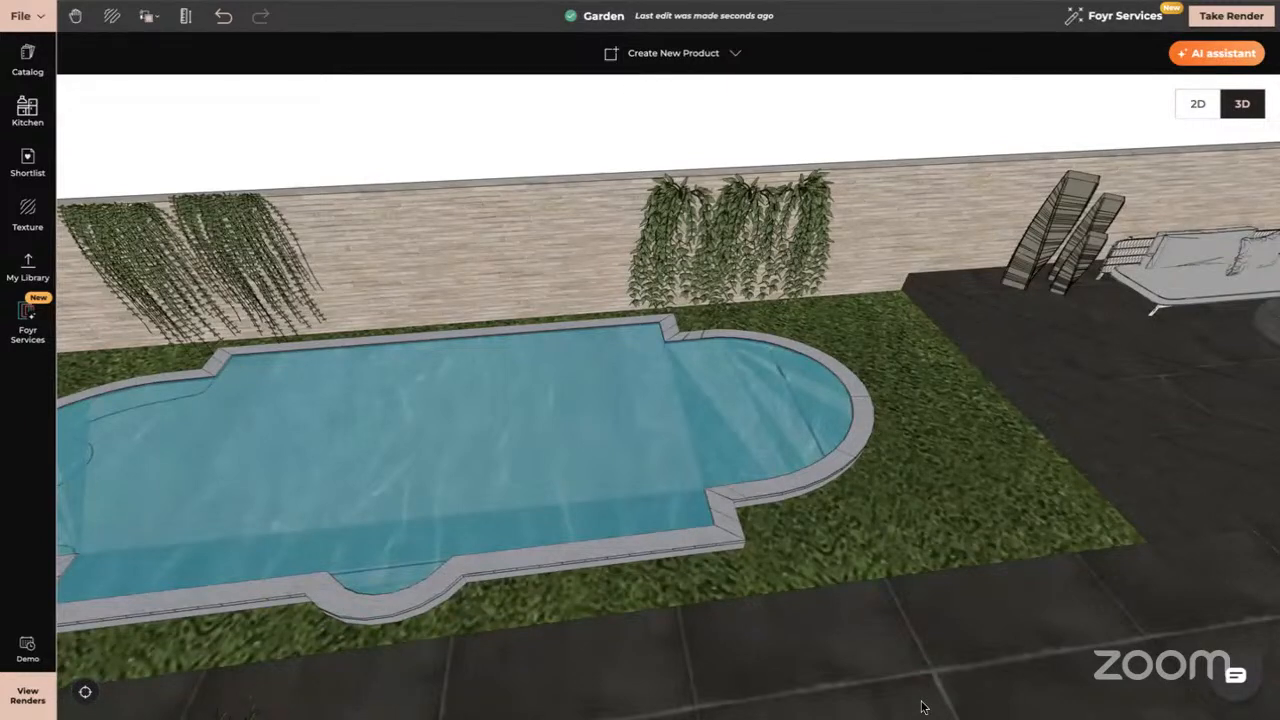
- Examine the garden_view_3 render in full screen, and put the image window away
click(643, 639)
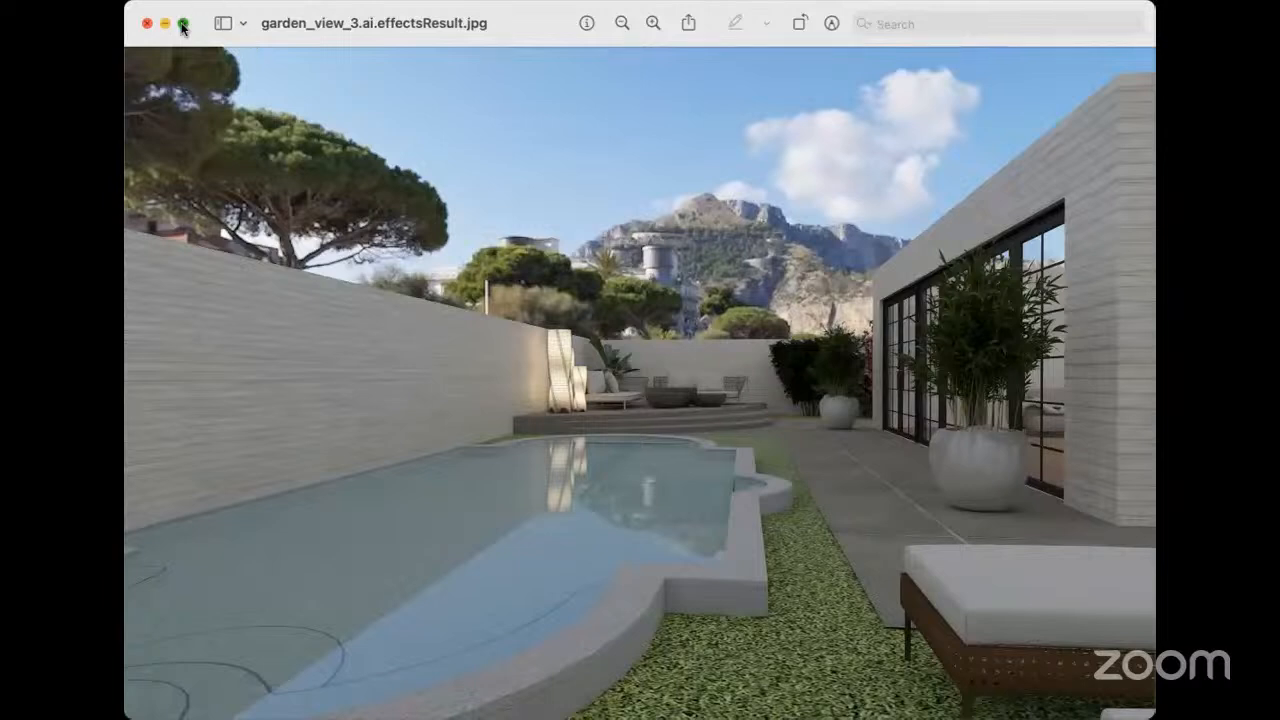
click(183, 24)
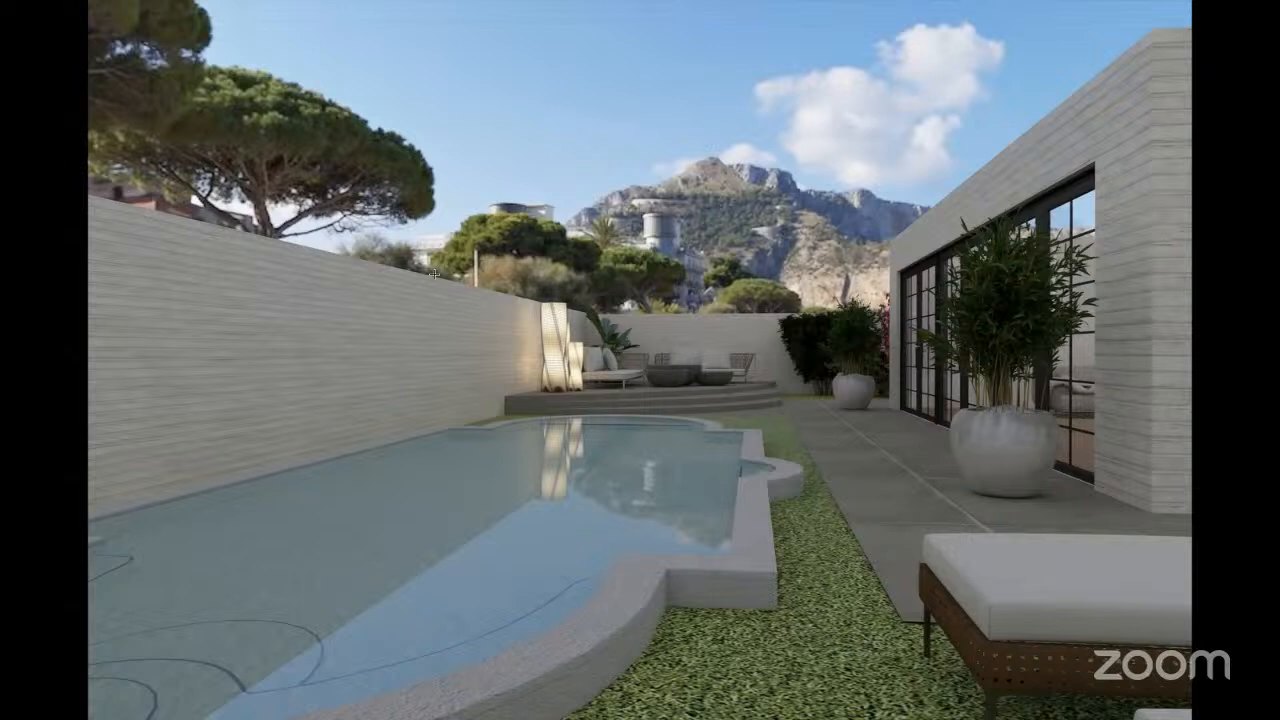
mouse_move(245, 5)
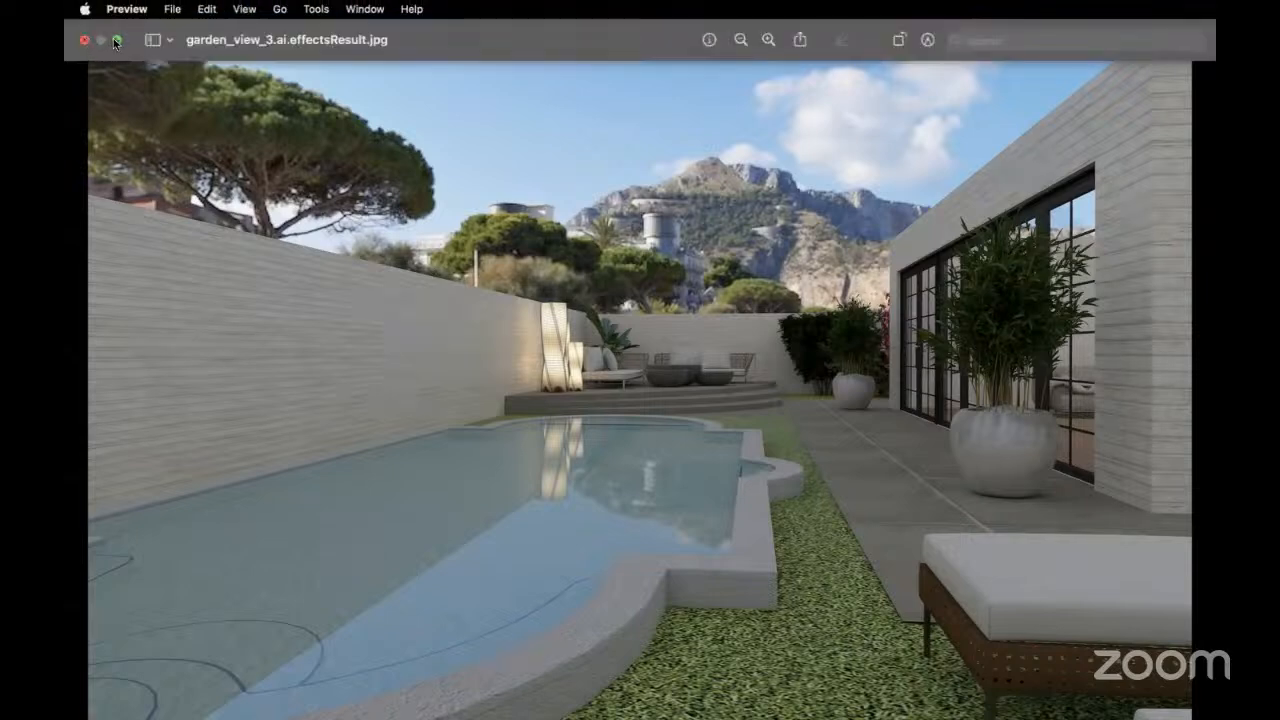
click(116, 42)
click(165, 23)
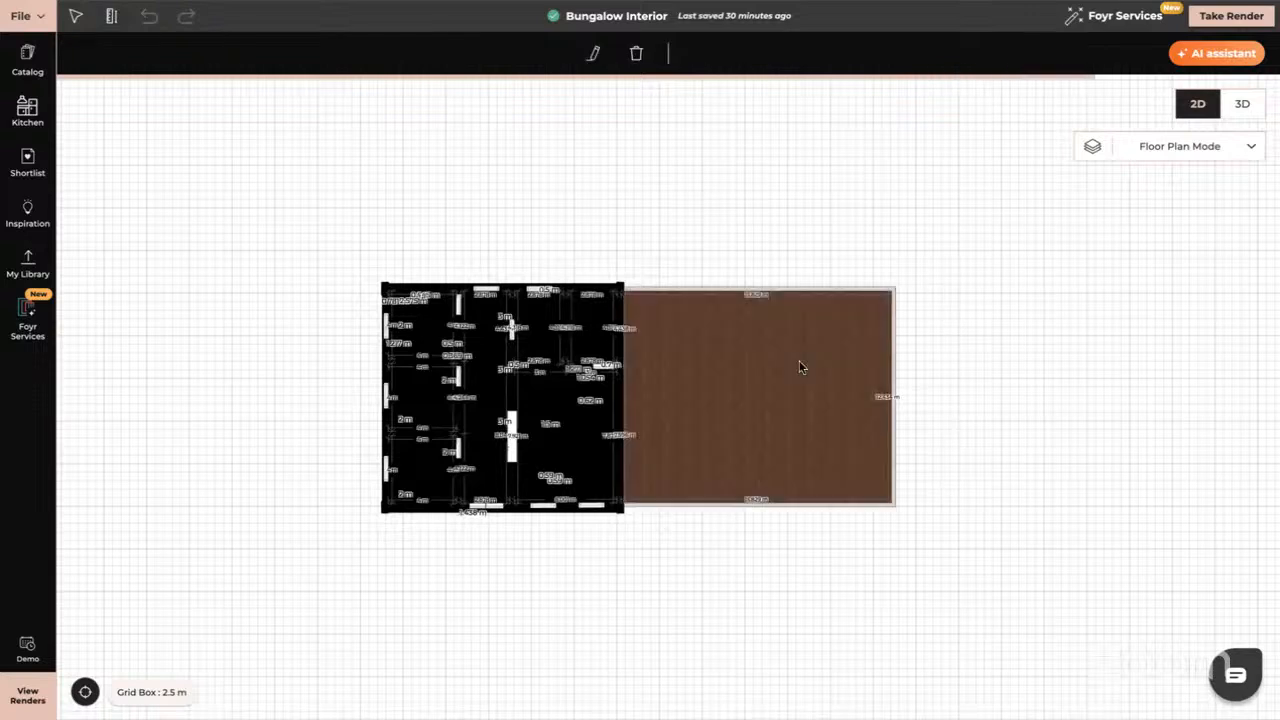
- View the room properties of the empty room beside the house in the Bungalow Interior floor plan, and deselect the room
scroll(800, 367, up, 2)
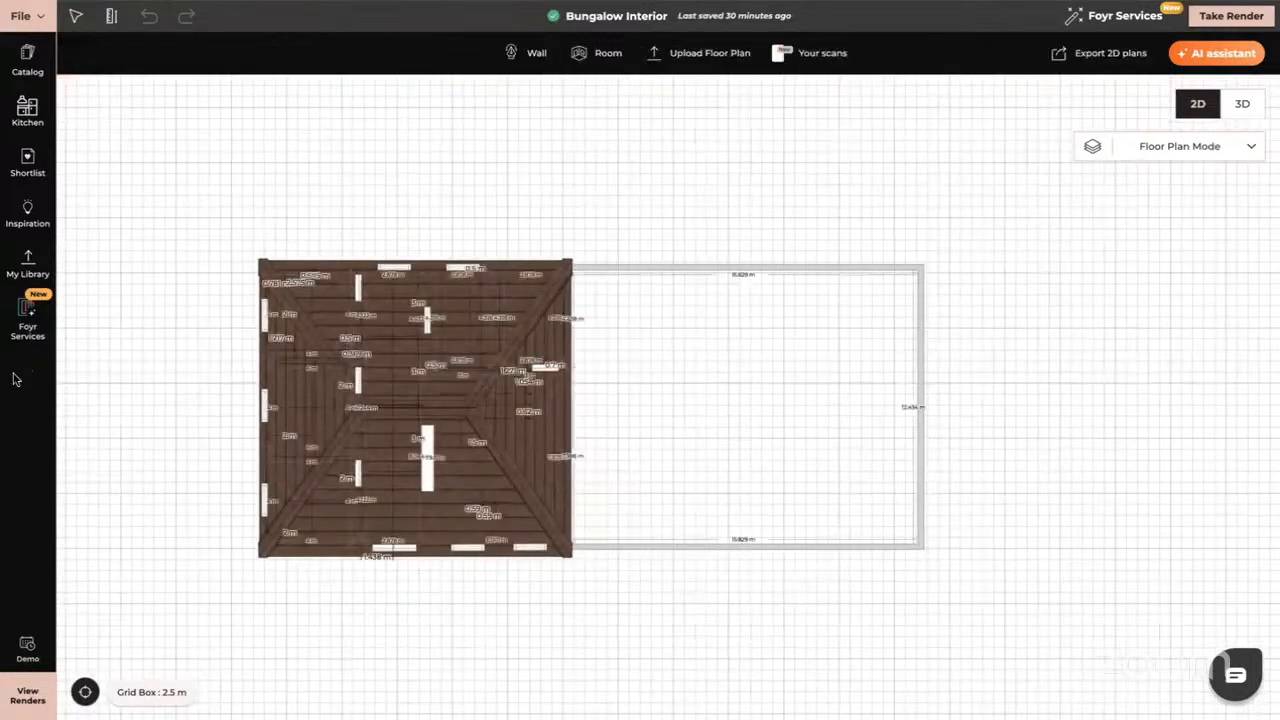
click(752, 393)
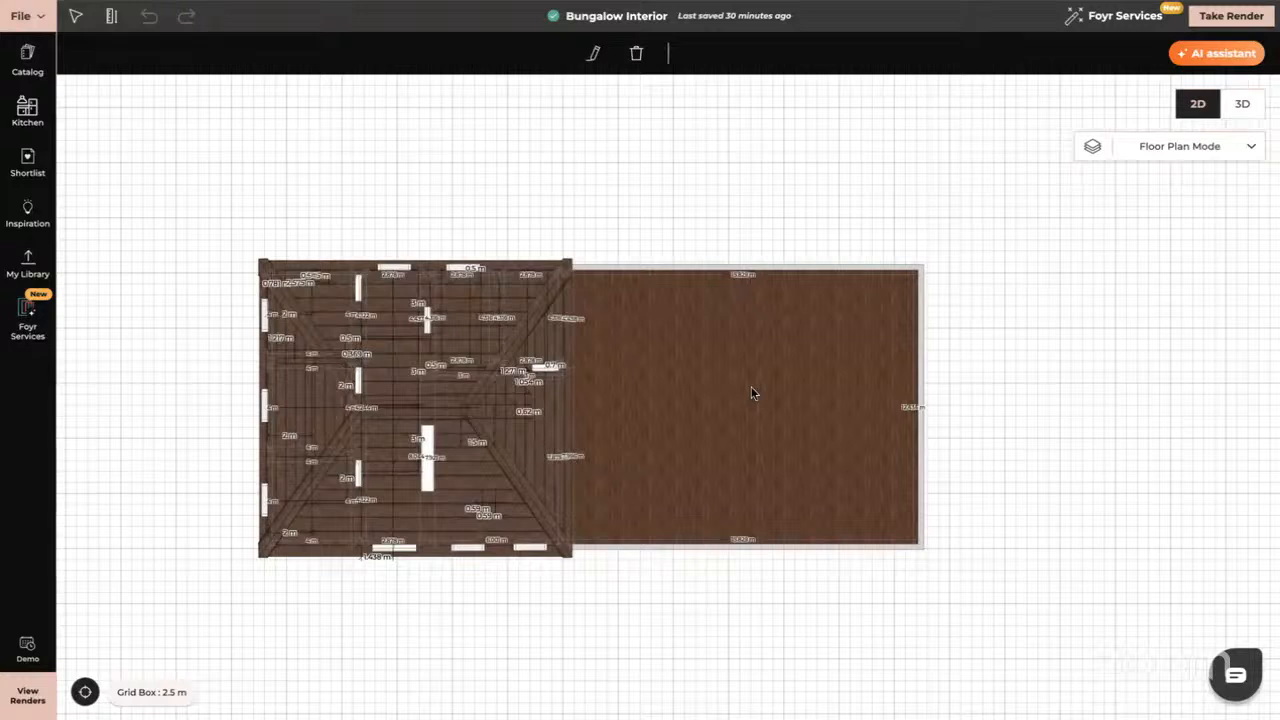
click(594, 54)
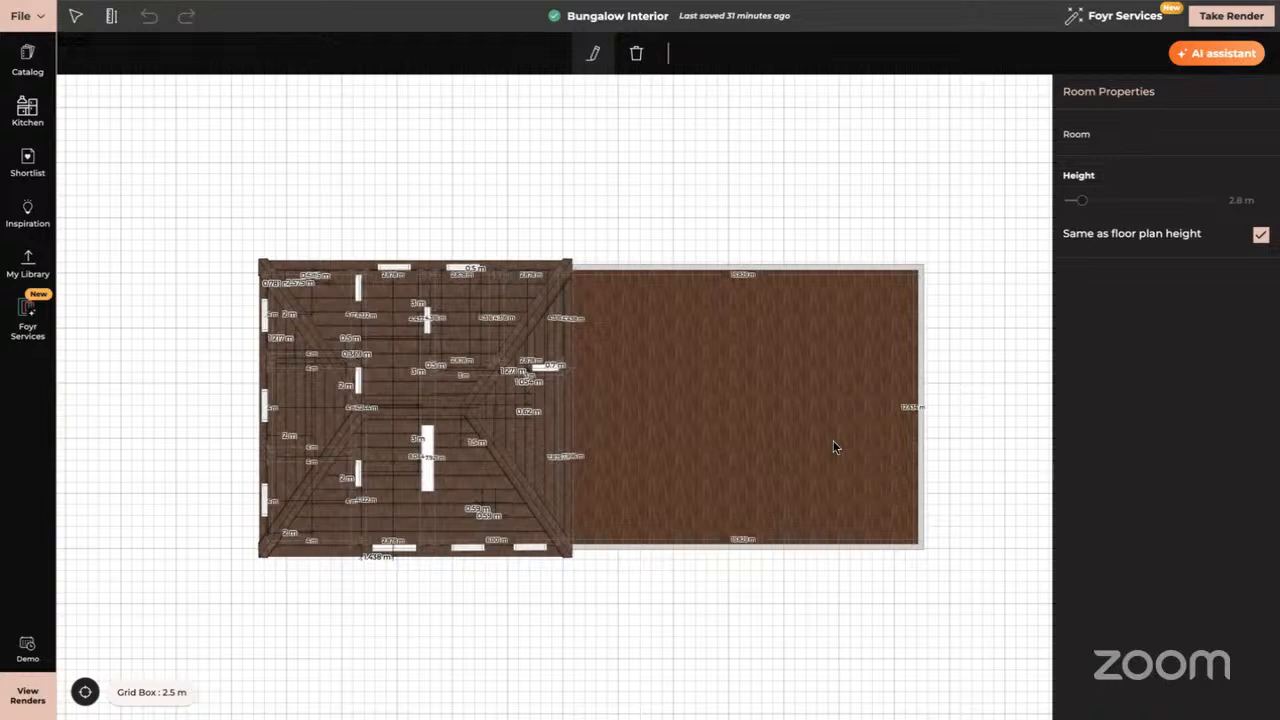
click(947, 475)
- Show the Bungalow Interior project in 3D using the Heavy object mode and acknowledge the punched-items notice
click(1242, 104)
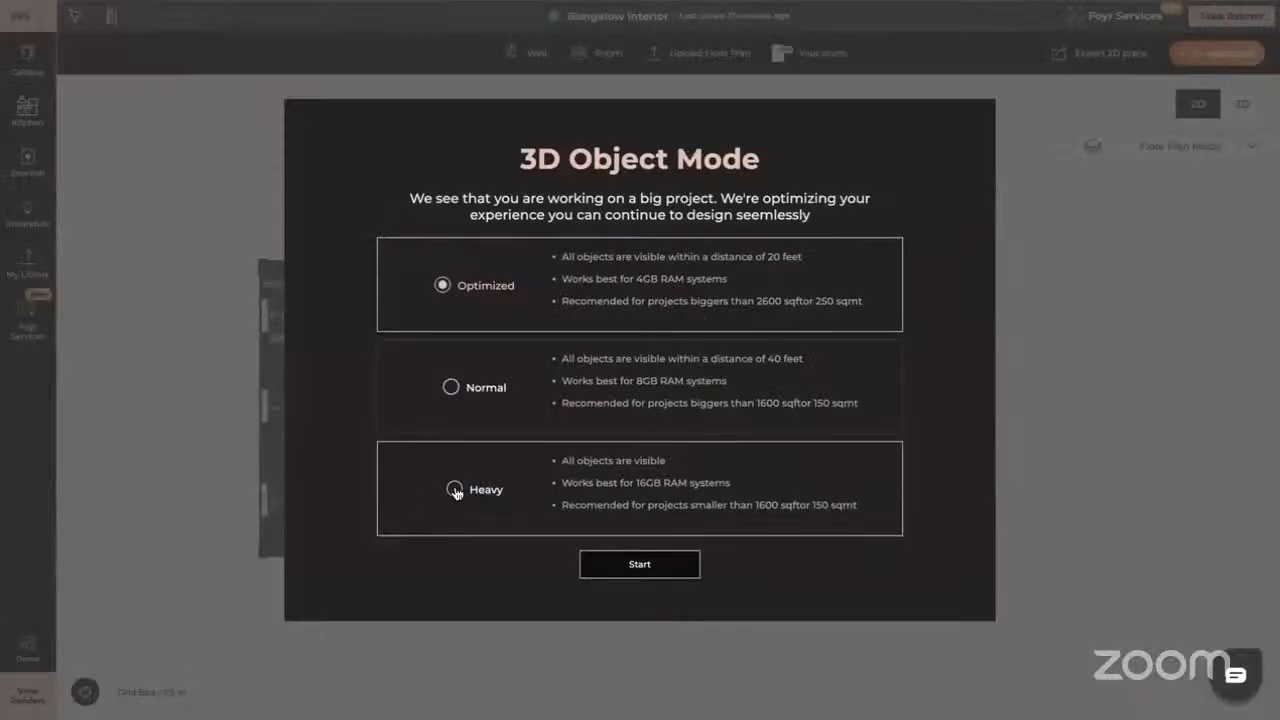
click(455, 490)
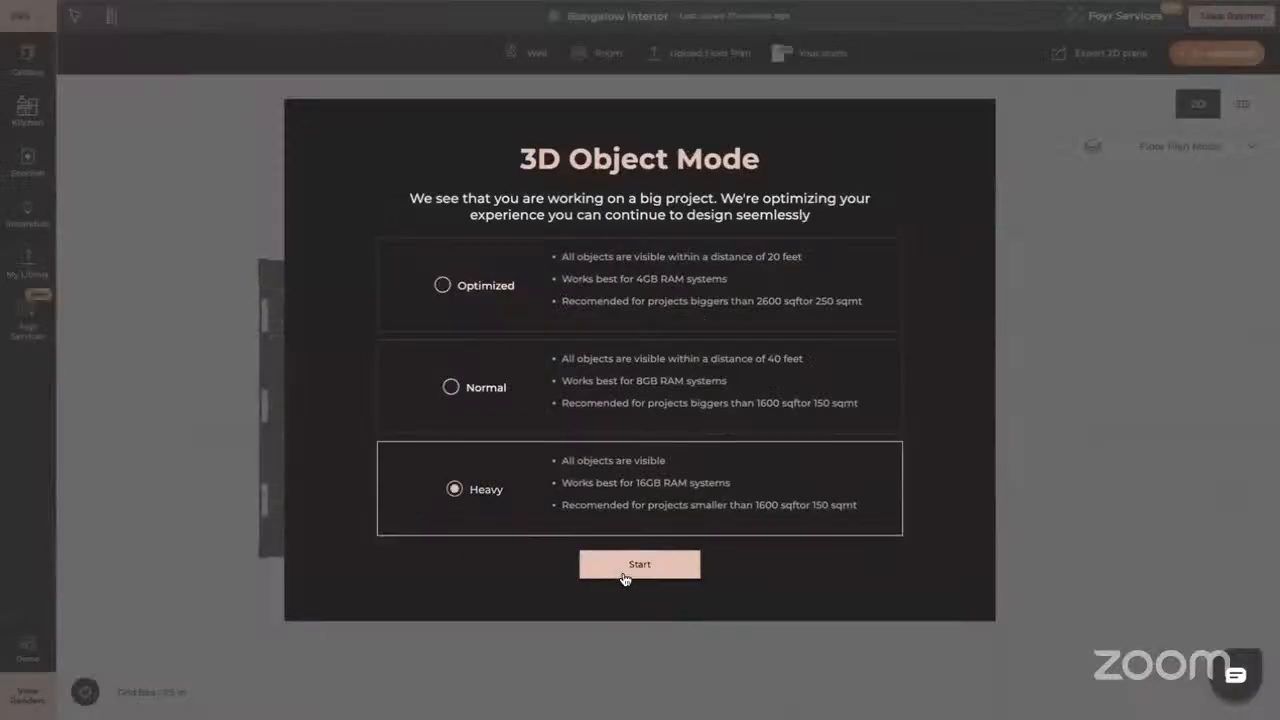
click(627, 568)
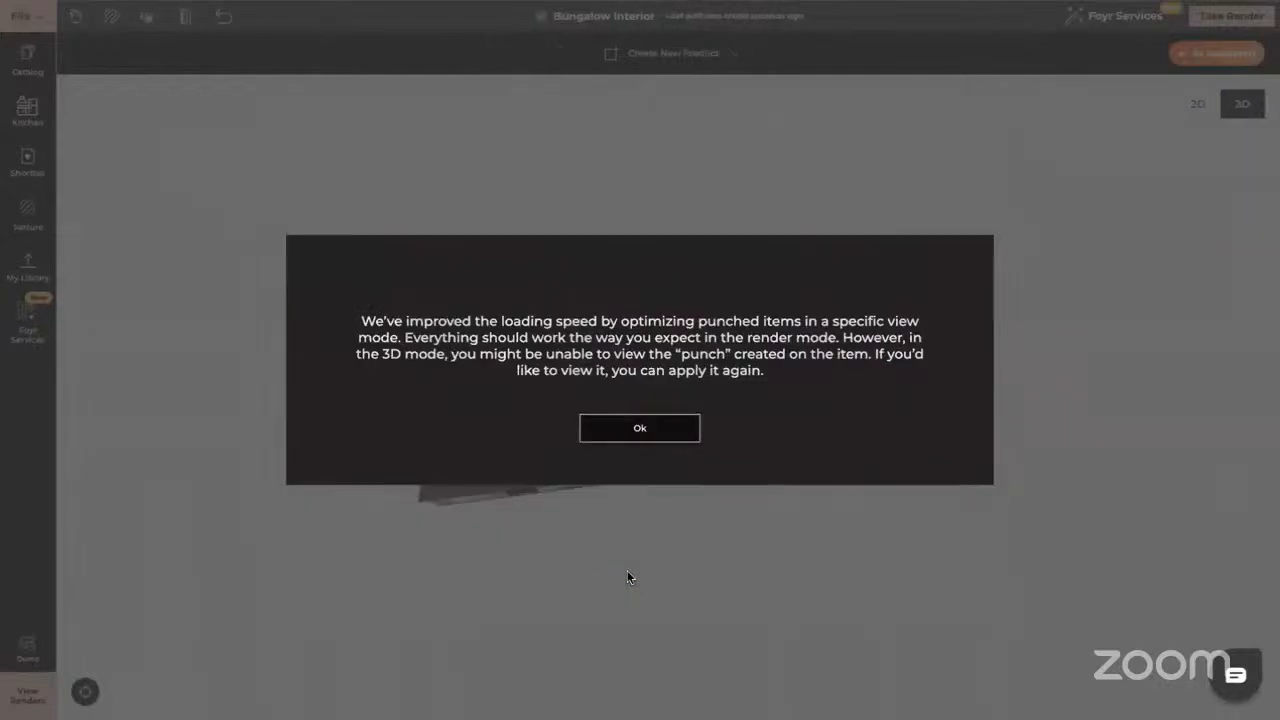
click(650, 436)
- Search the textures for "invis" and apply Invisible Material to the ceiling of the empty room beside the house
drag(711, 591, 759, 484)
scroll(701, 531, up, 5)
scroll(749, 508, up, 3)
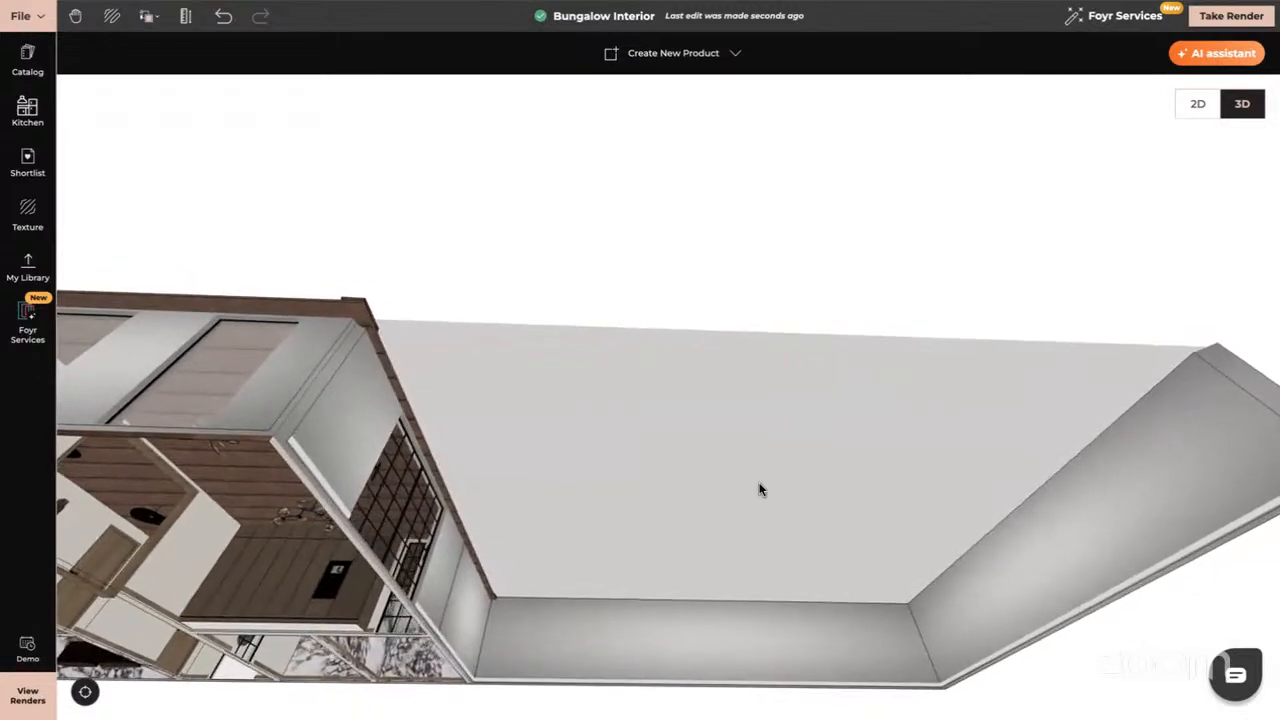
click(40, 214)
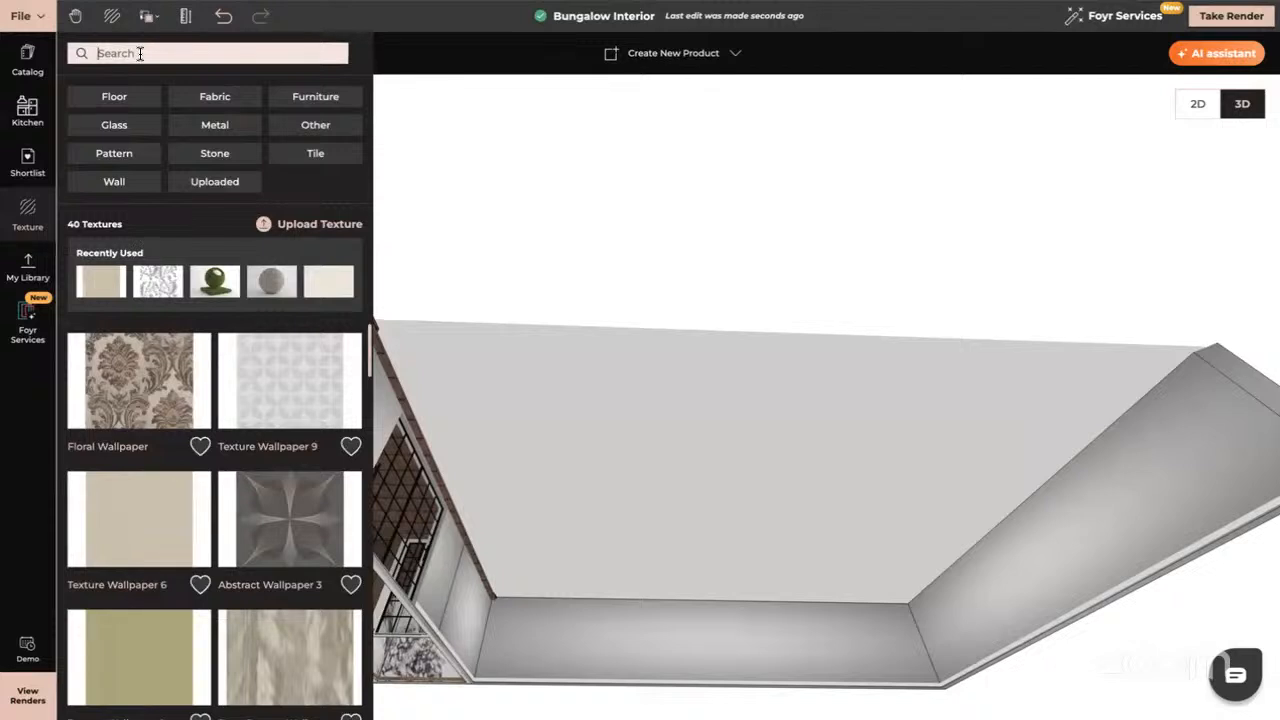
text(inv)
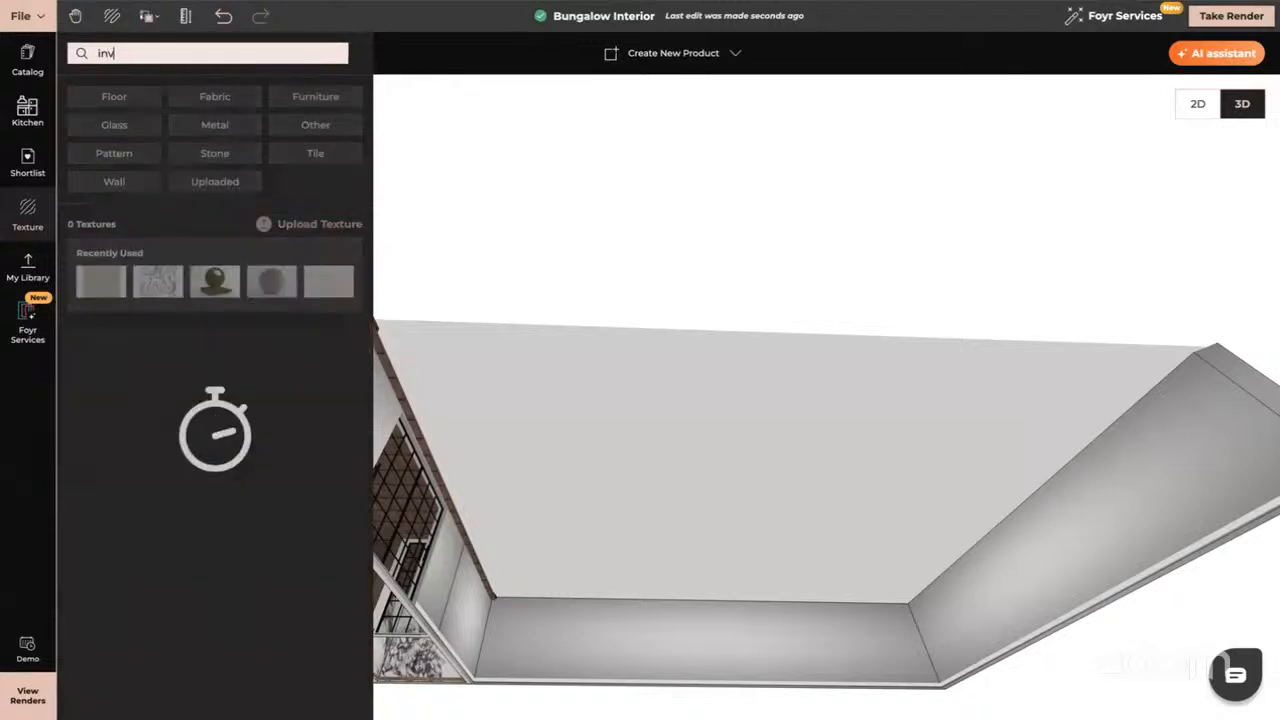
text(is)
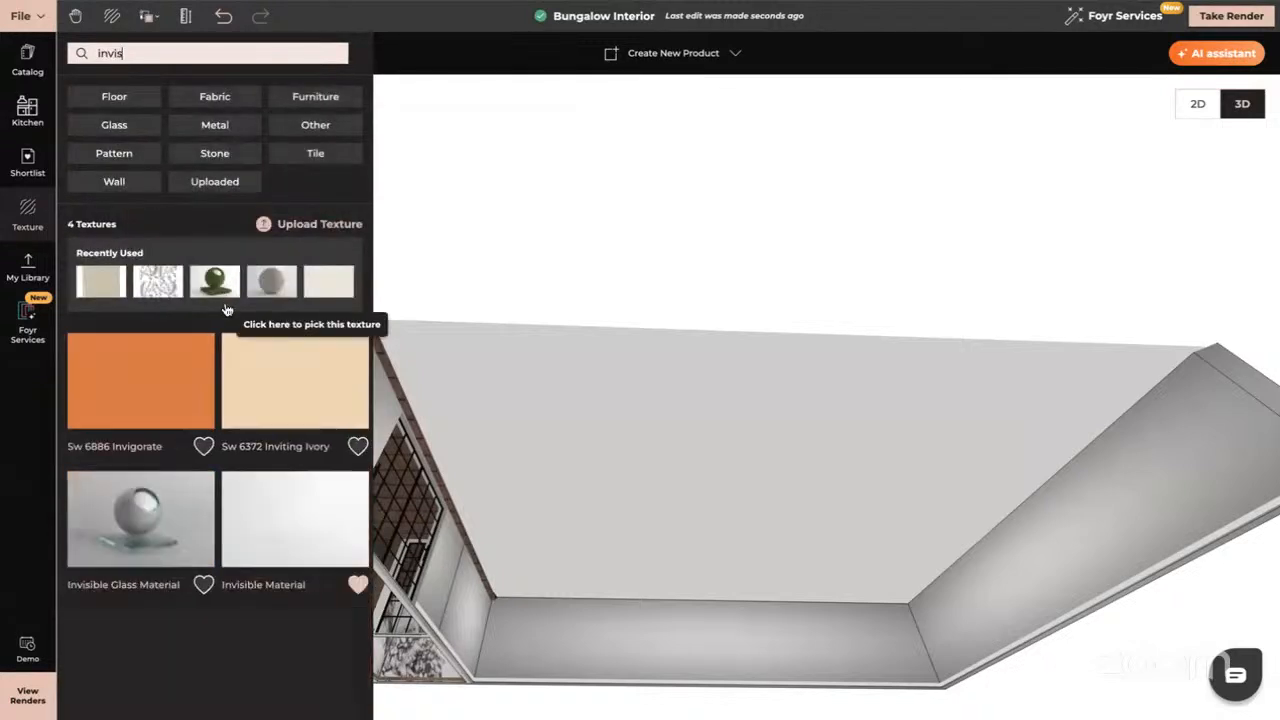
click(272, 537)
click(680, 431)
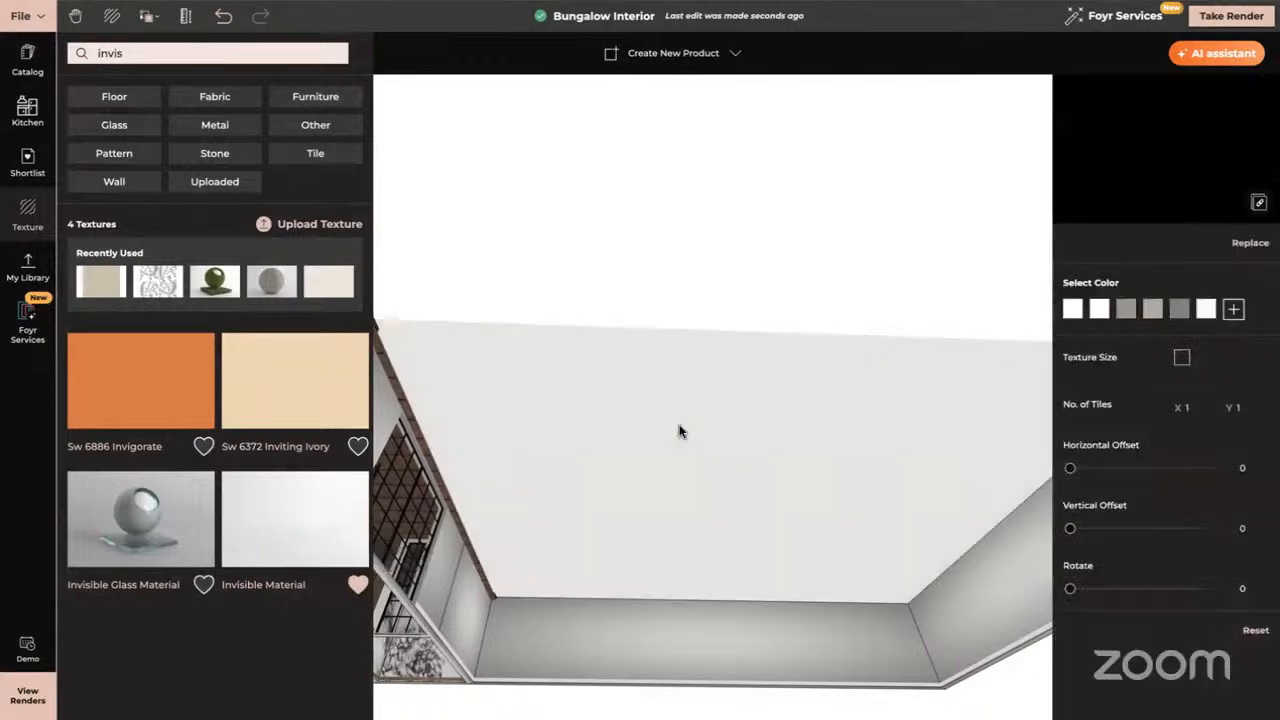
click(32, 449)
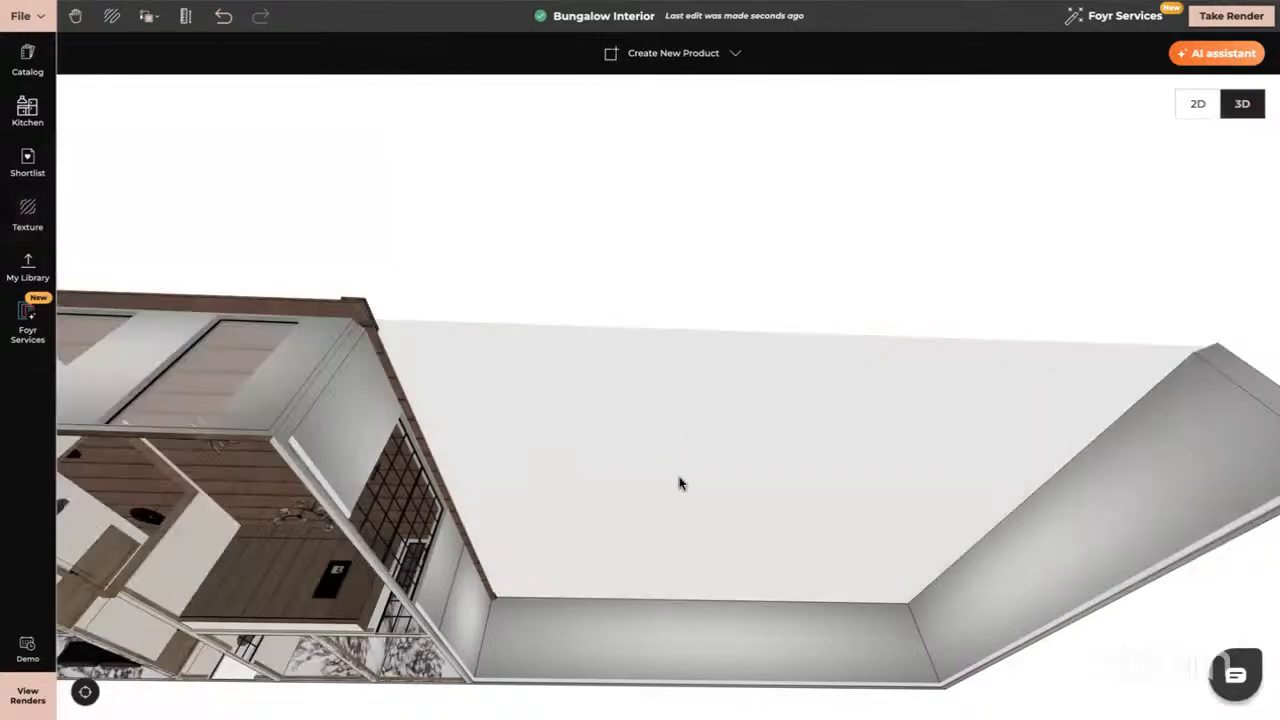
- Search the textures for "grass" and apply Grass Block to the floor of the empty room beside the house
drag(680, 473, 670, 555)
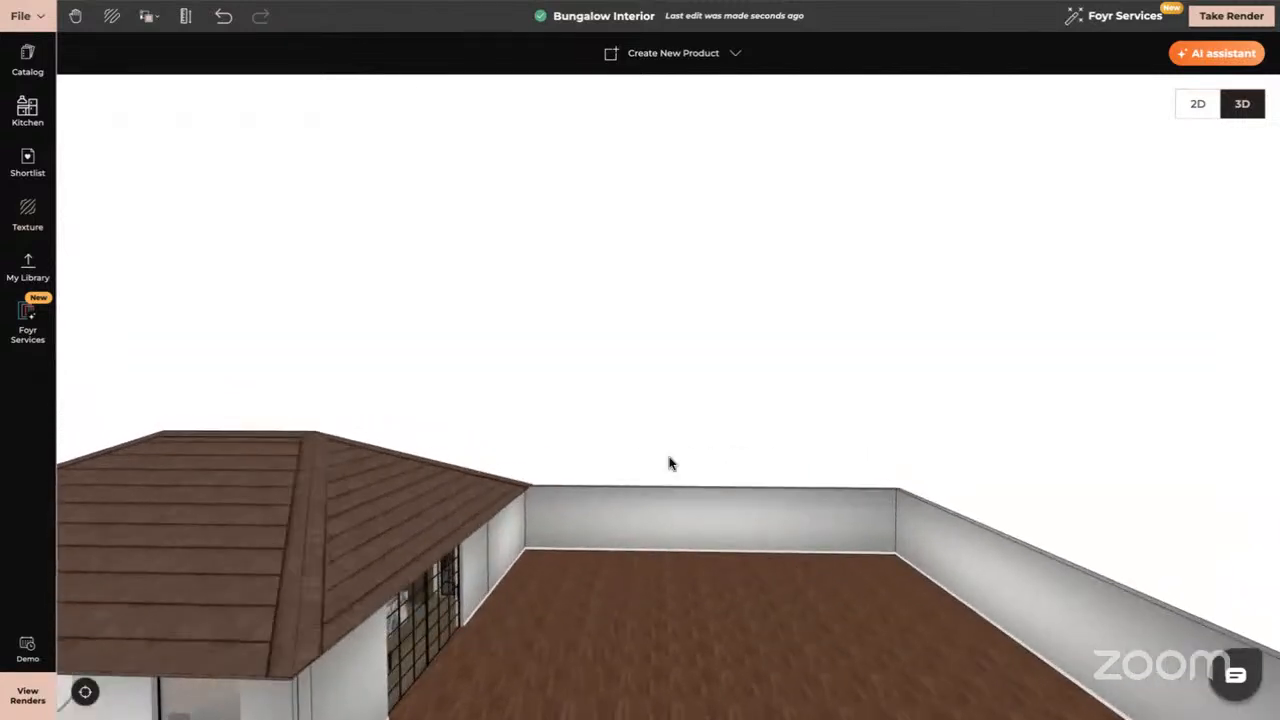
drag(671, 463, 680, 489)
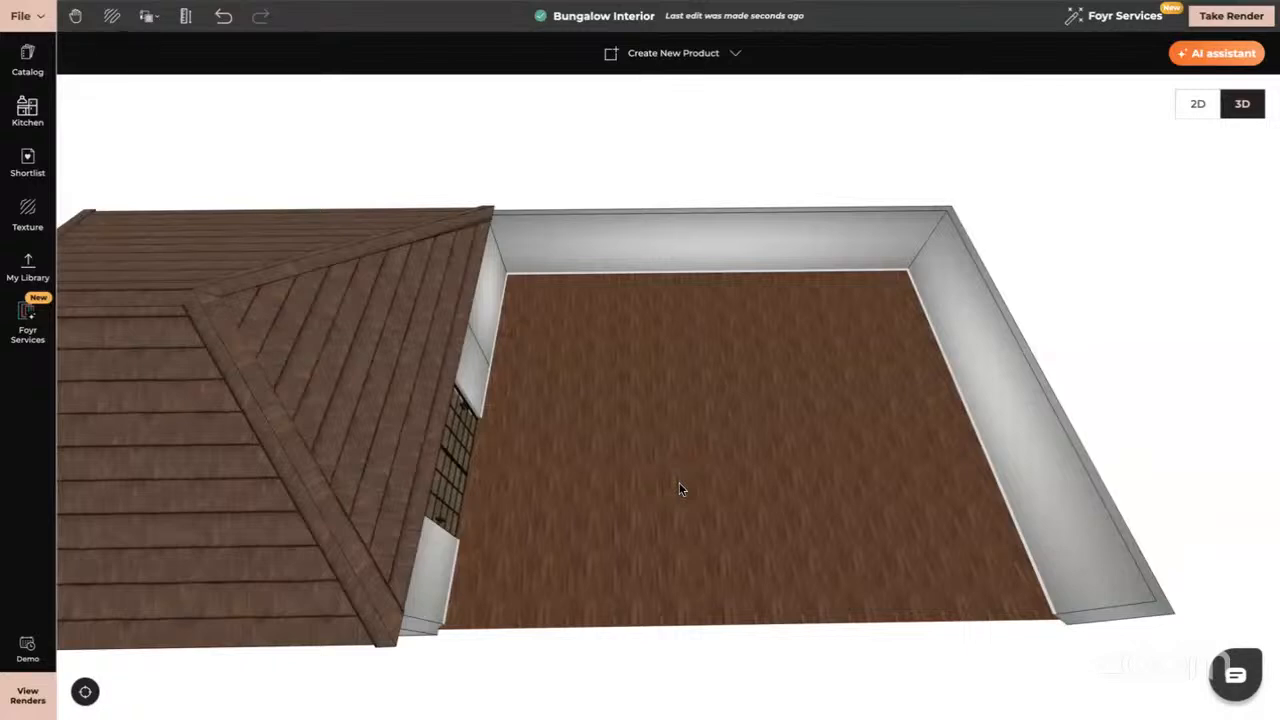
click(28, 216)
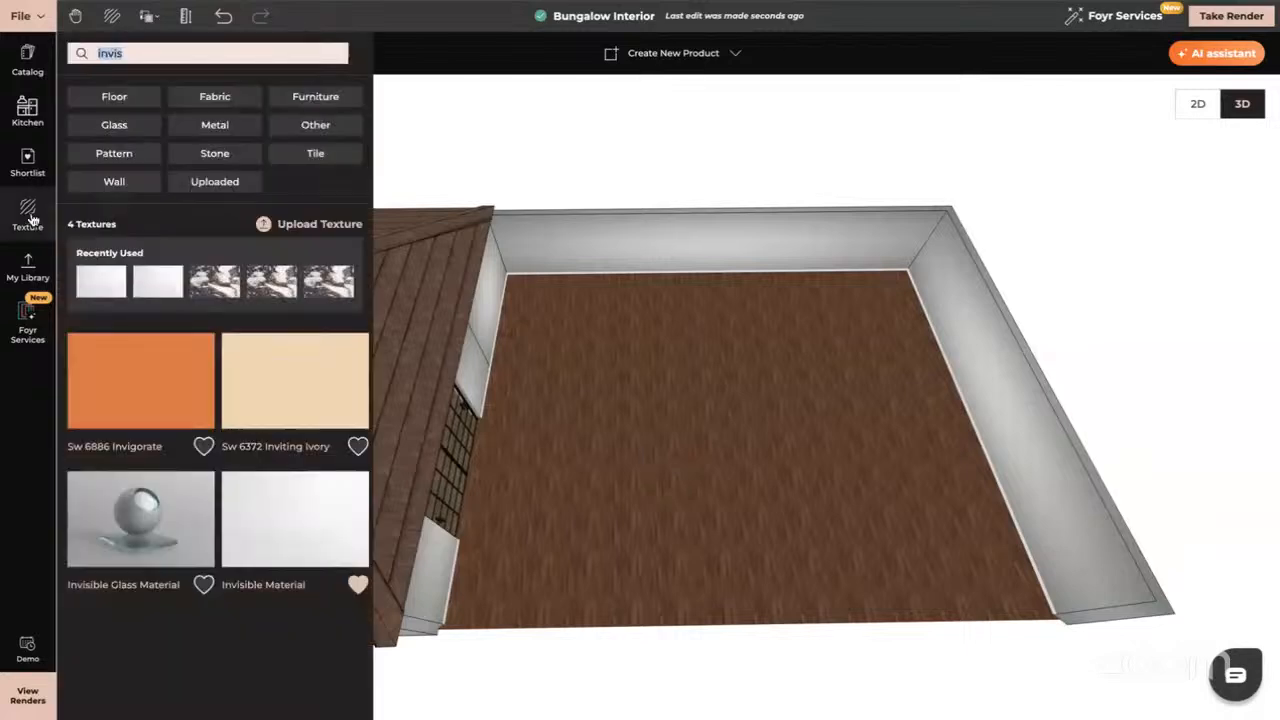
key(BackSpace)
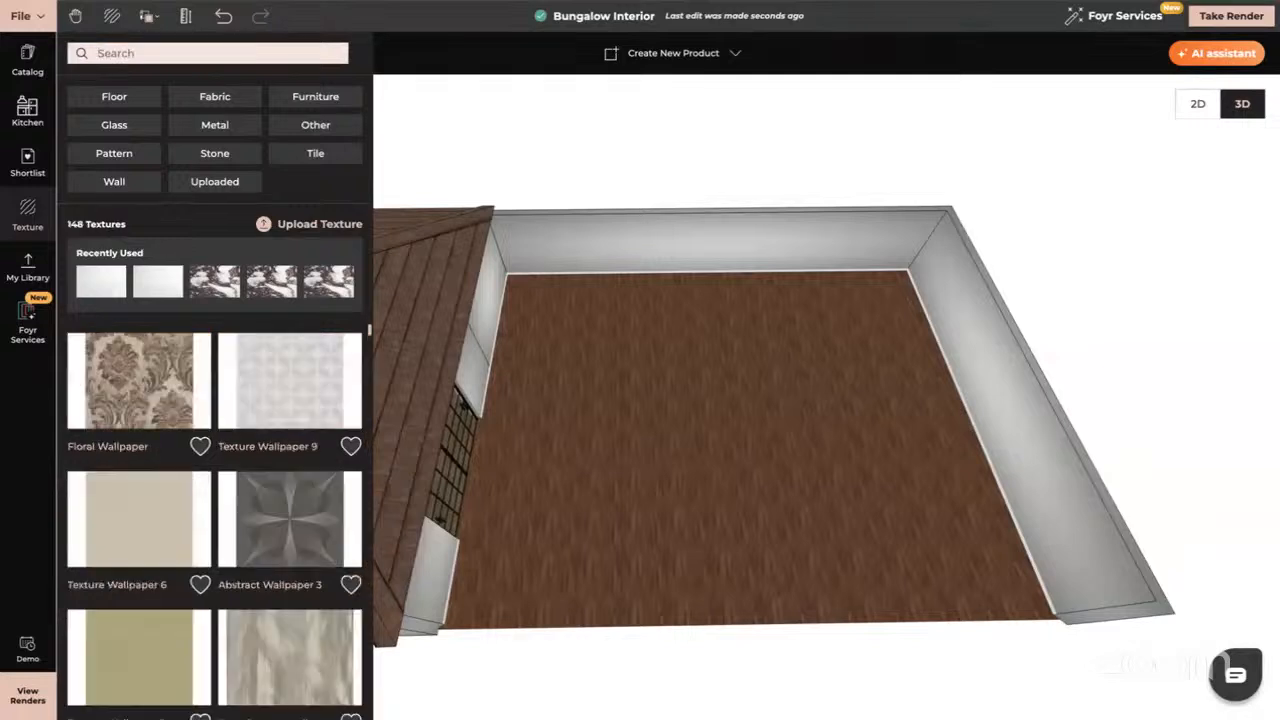
text(grass)
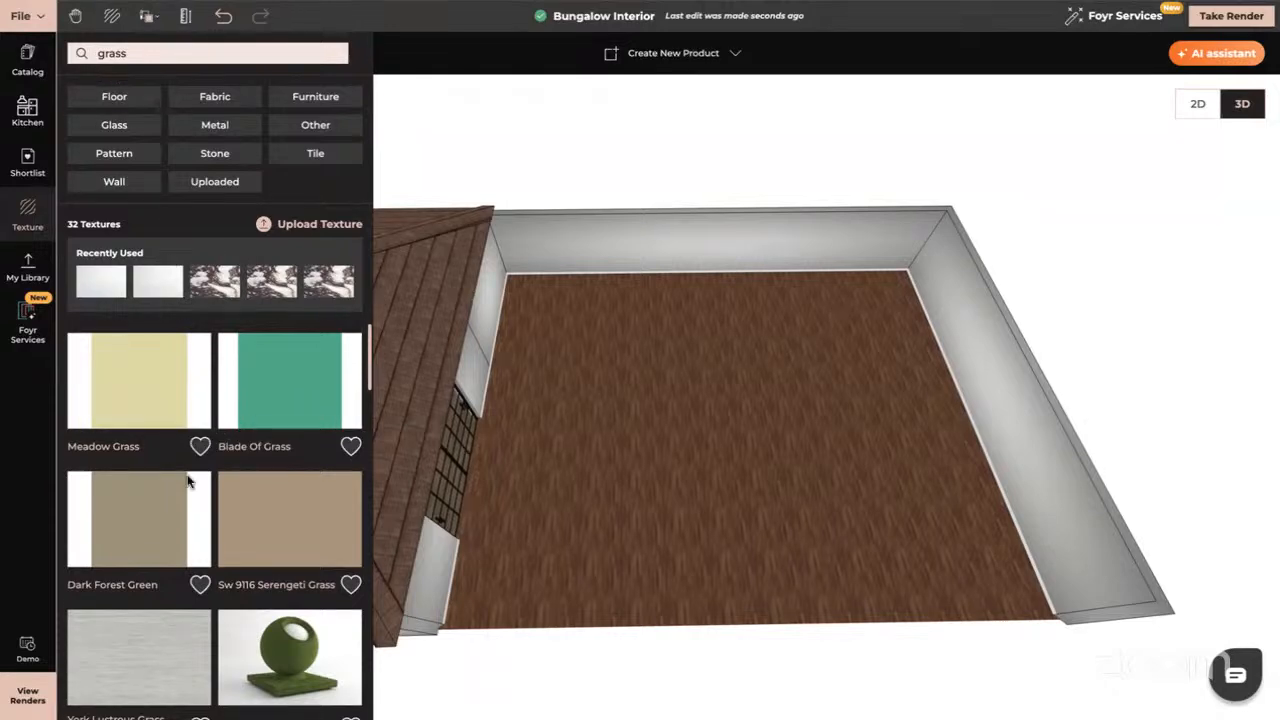
scroll(250, 520, down, 2)
click(295, 580)
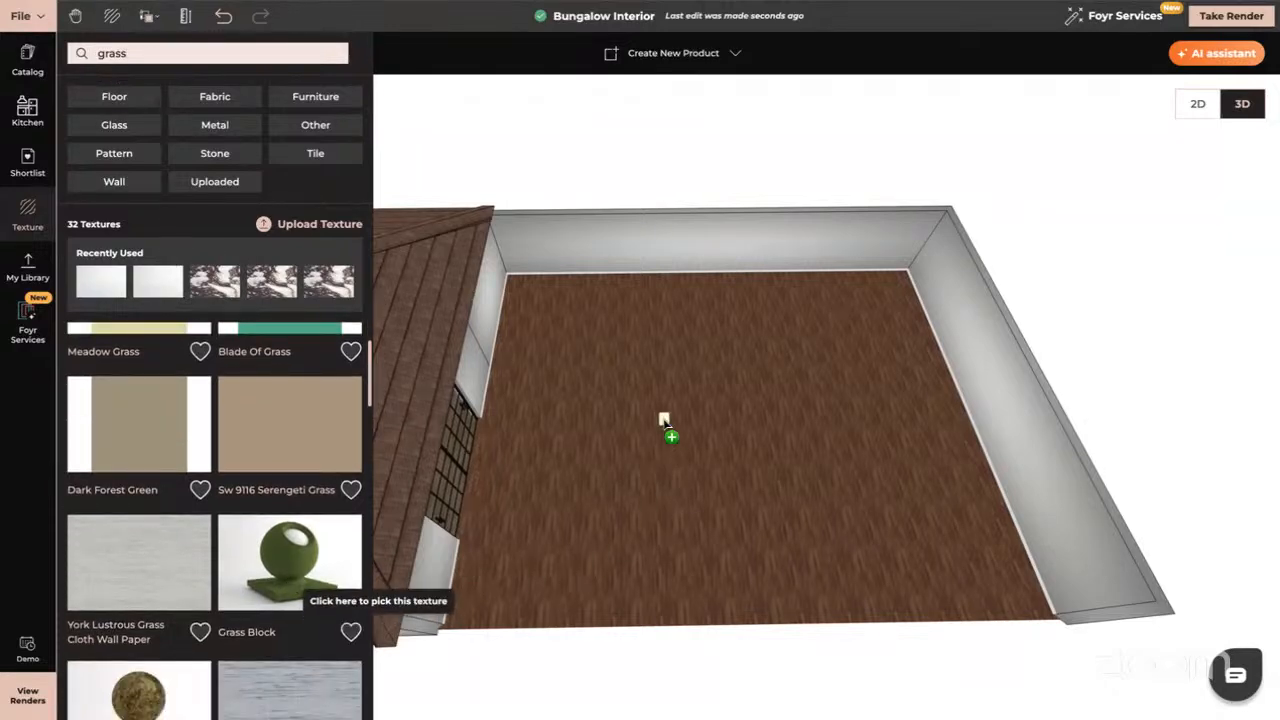
click(664, 422)
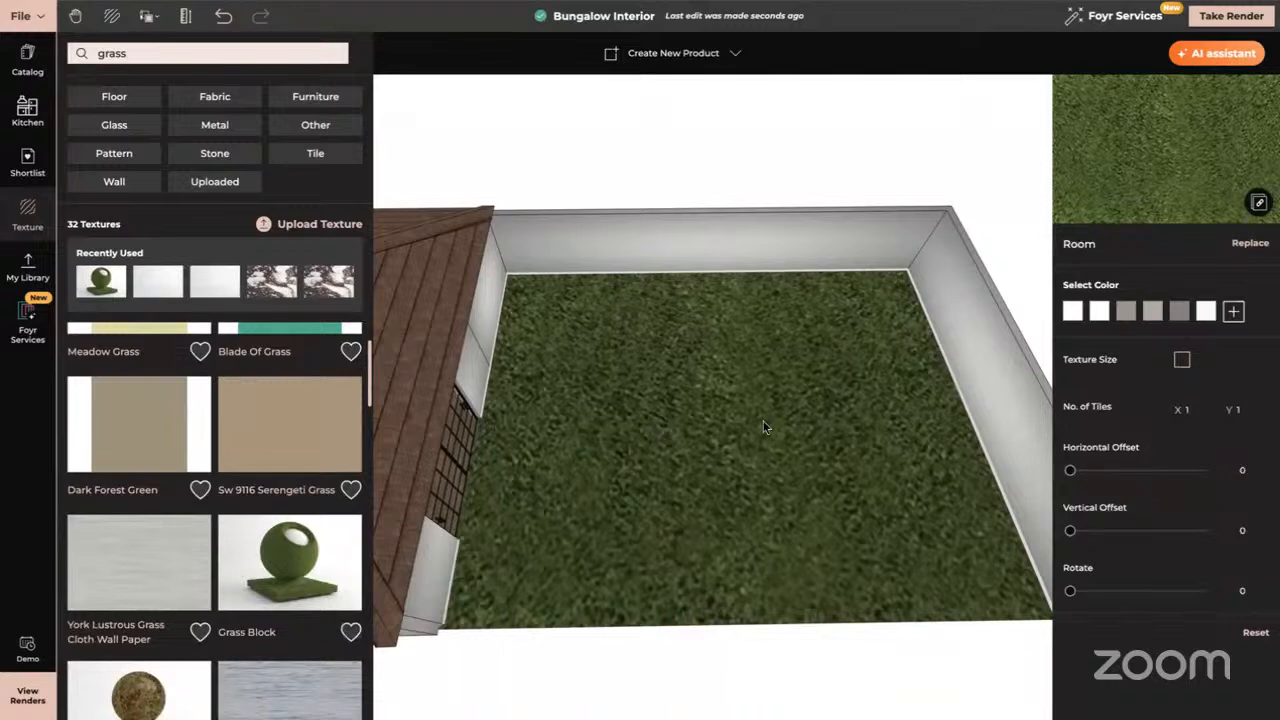
- Set the grass floor texture to 2 tiles in both X and Y, and deselect the floor
click(1191, 409)
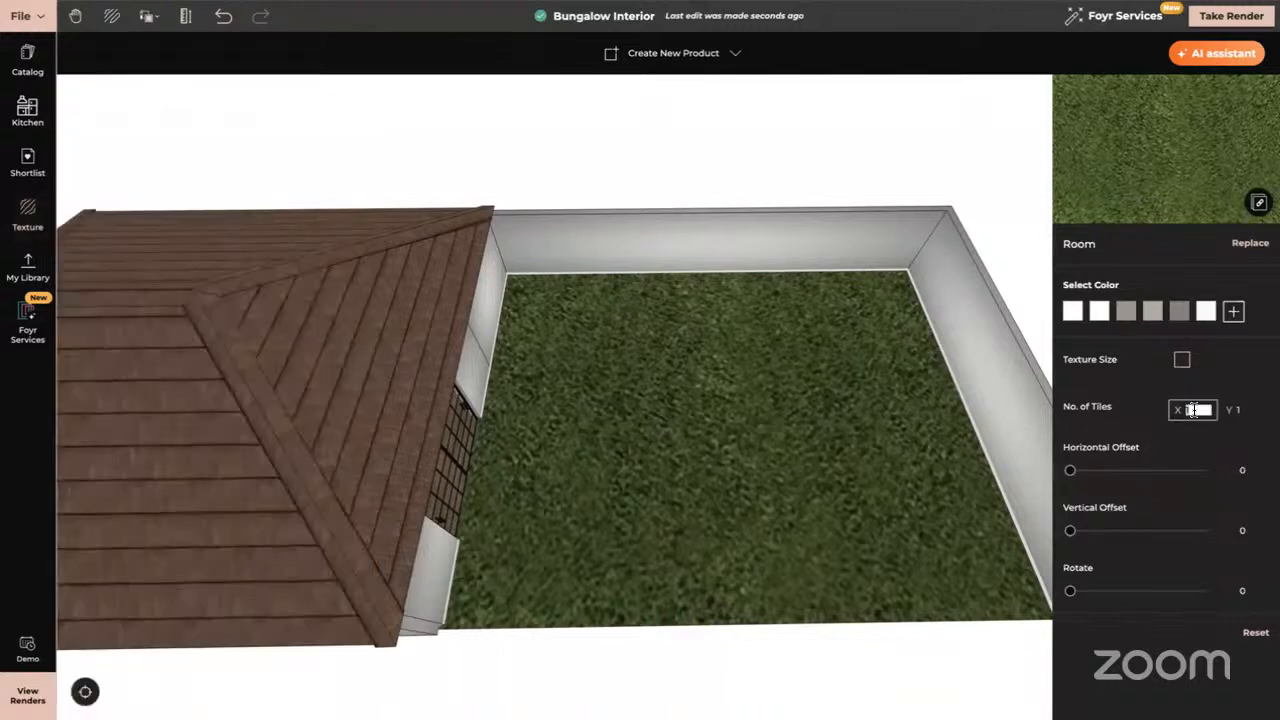
text(2)
key(Tab)
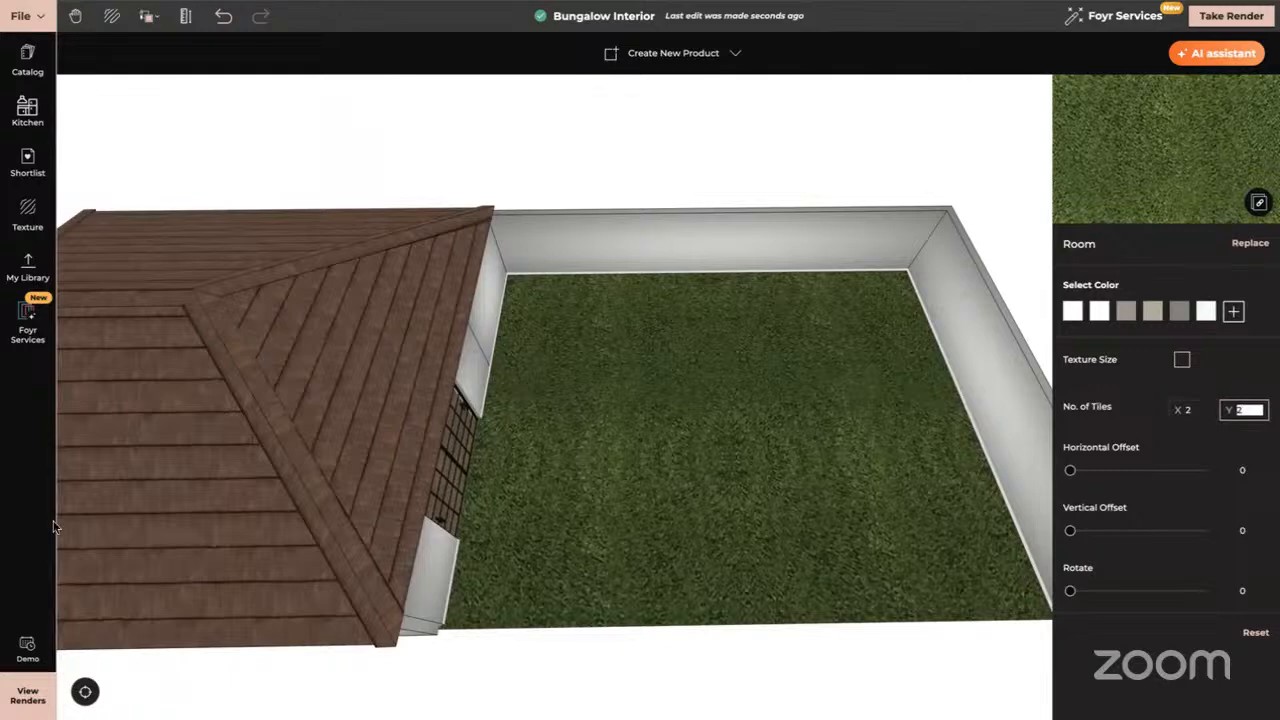
click(684, 631)
- Clear the texture search, show the Stone textures, and apply Stone Wall Panel to the back wall of the grass area
drag(766, 678, 766, 611)
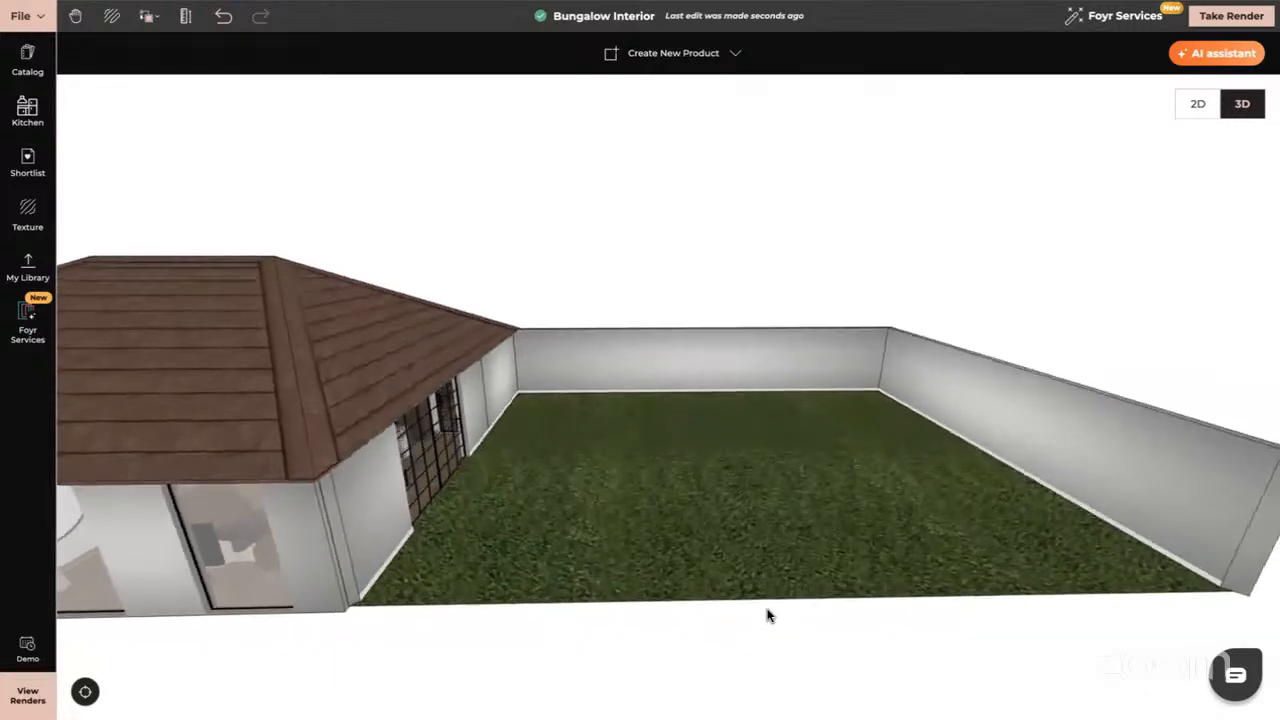
scroll(730, 471, up, 2)
scroll(731, 477, up, 5)
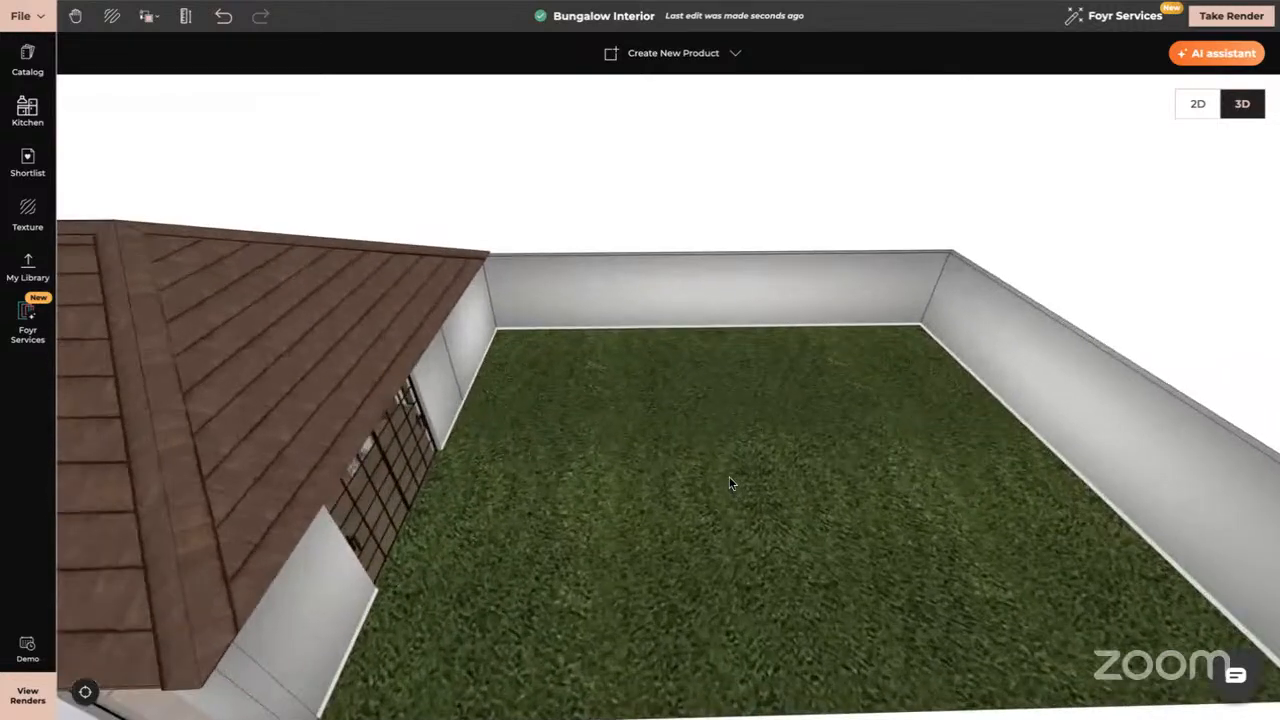
right_drag(732, 486, 698, 385)
drag(698, 385, 697, 424)
mouse_move(698, 481)
right_down()
mouse_move(696, 506)
mouse_move(692, 485)
right_up()
drag(840, 507, 835, 507)
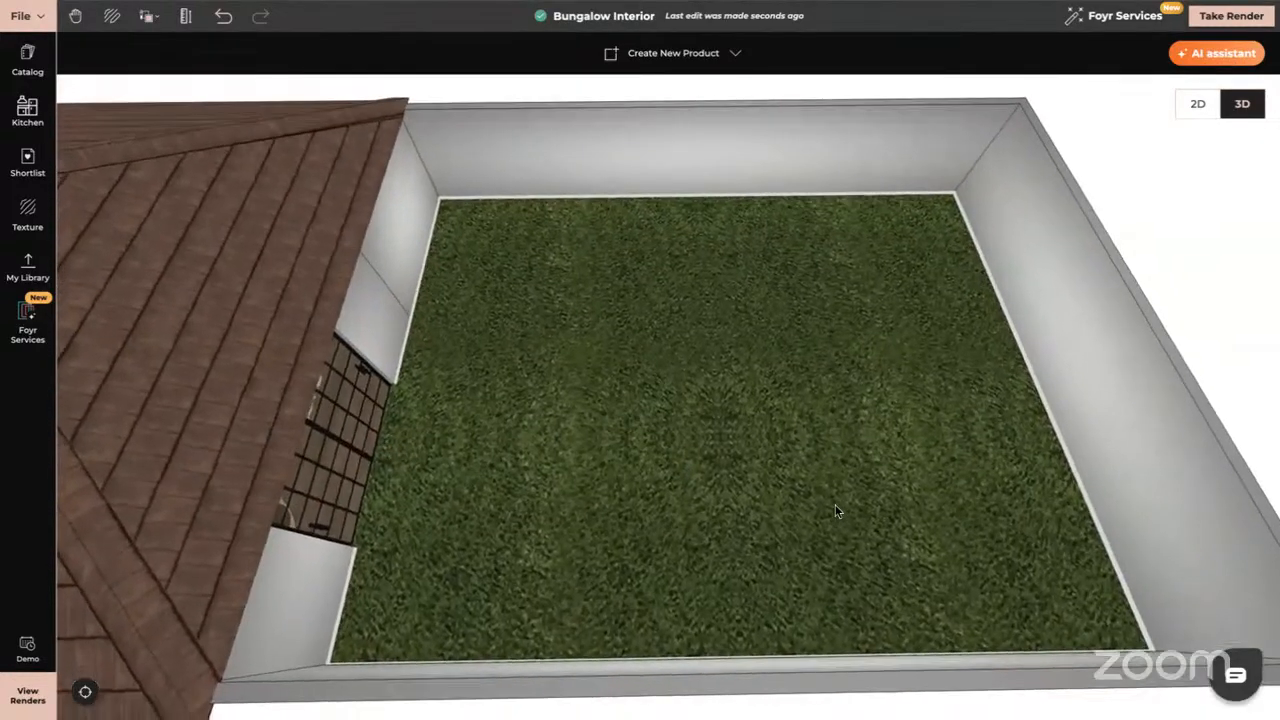
click(835, 507)
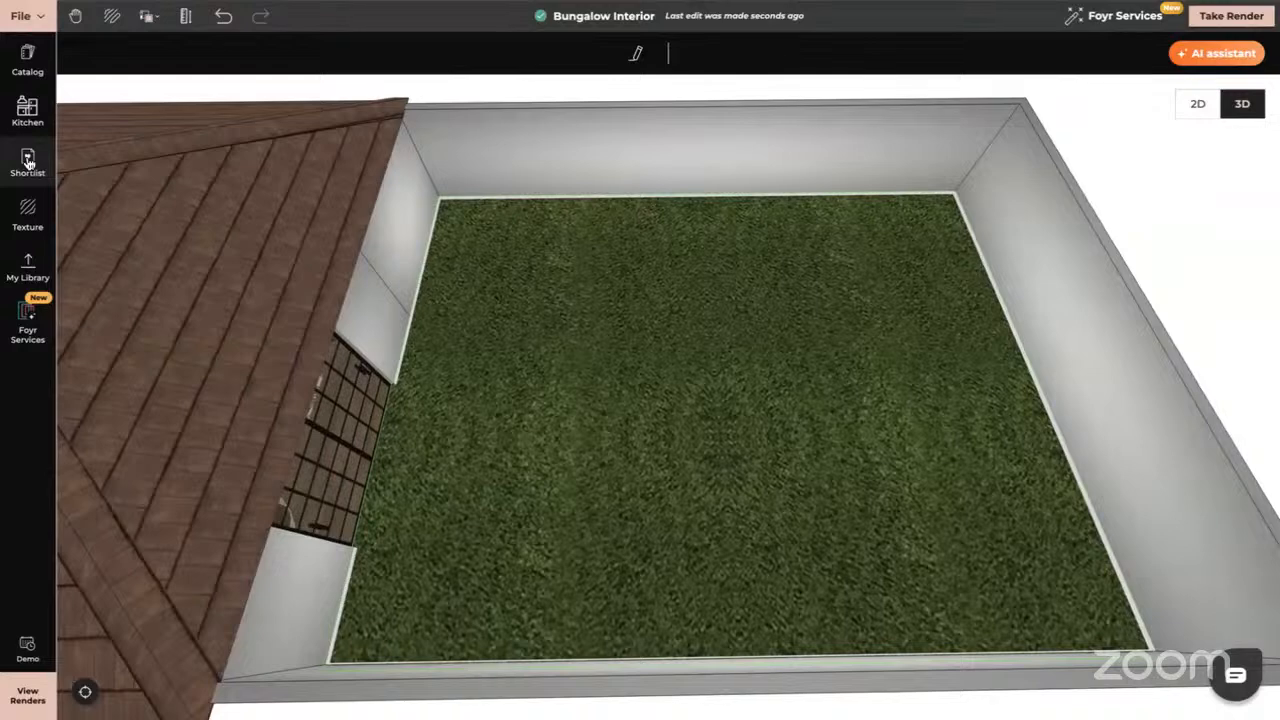
click(29, 212)
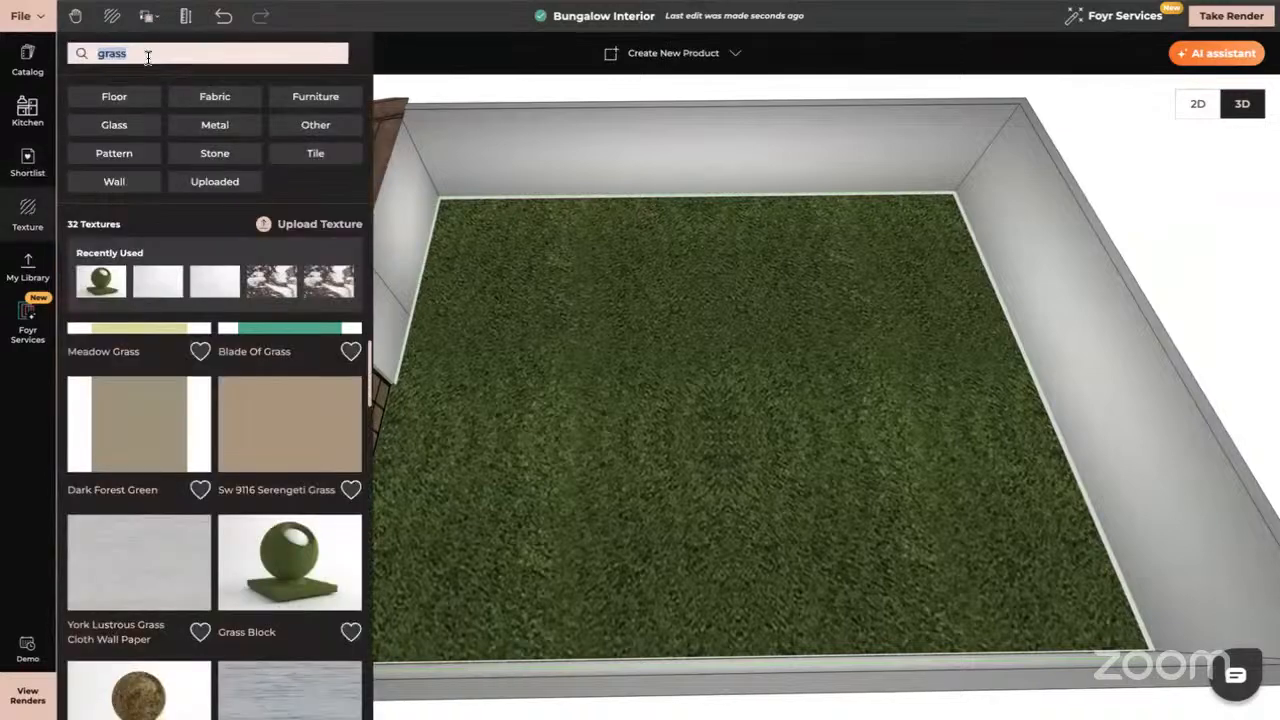
key(BackSpace)
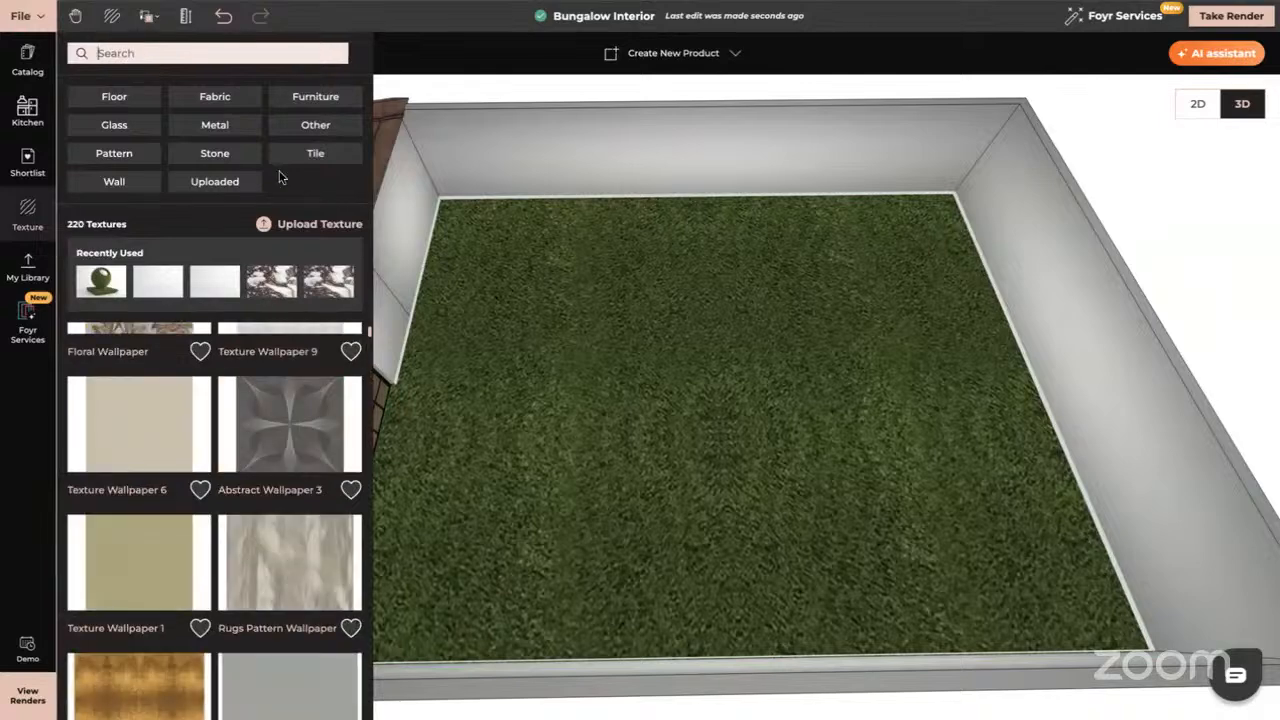
click(218, 156)
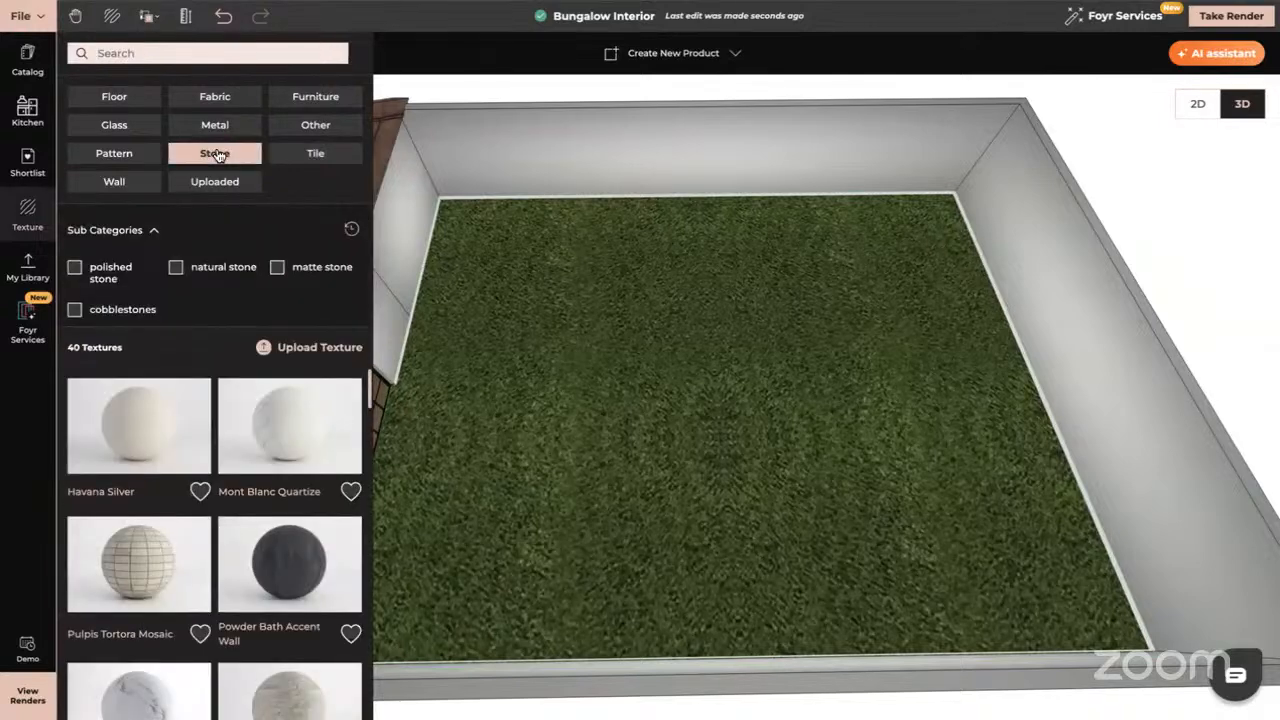
scroll(245, 540, down, 3)
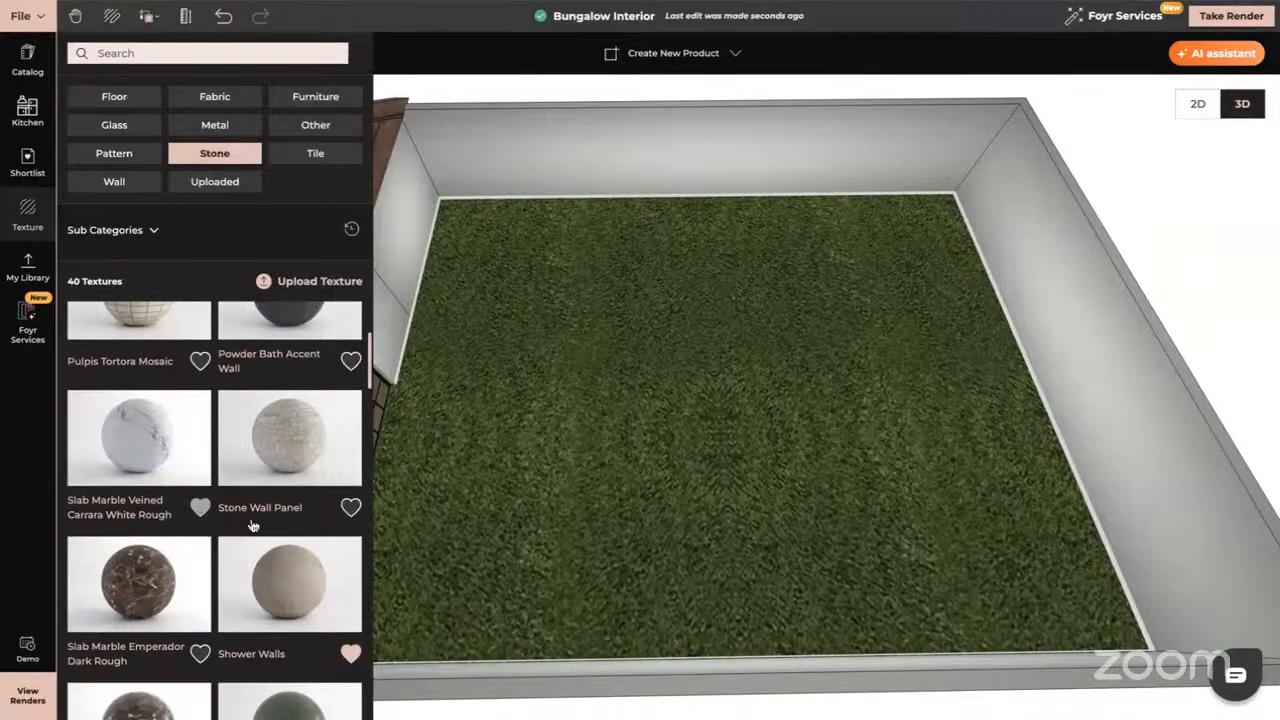
click(289, 437)
click(617, 158)
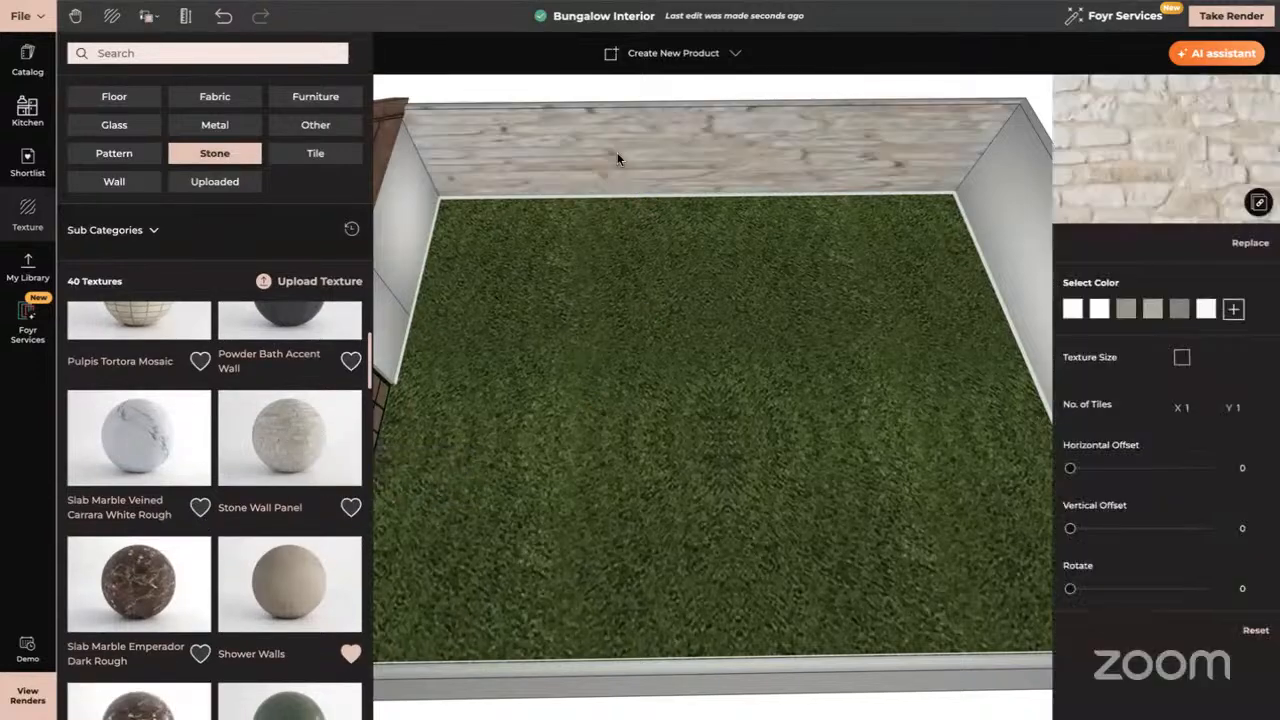
- Set the back wall's stone texture to 3 tiles in both X and Y
click(1192, 408)
text(3)
key(Tab)
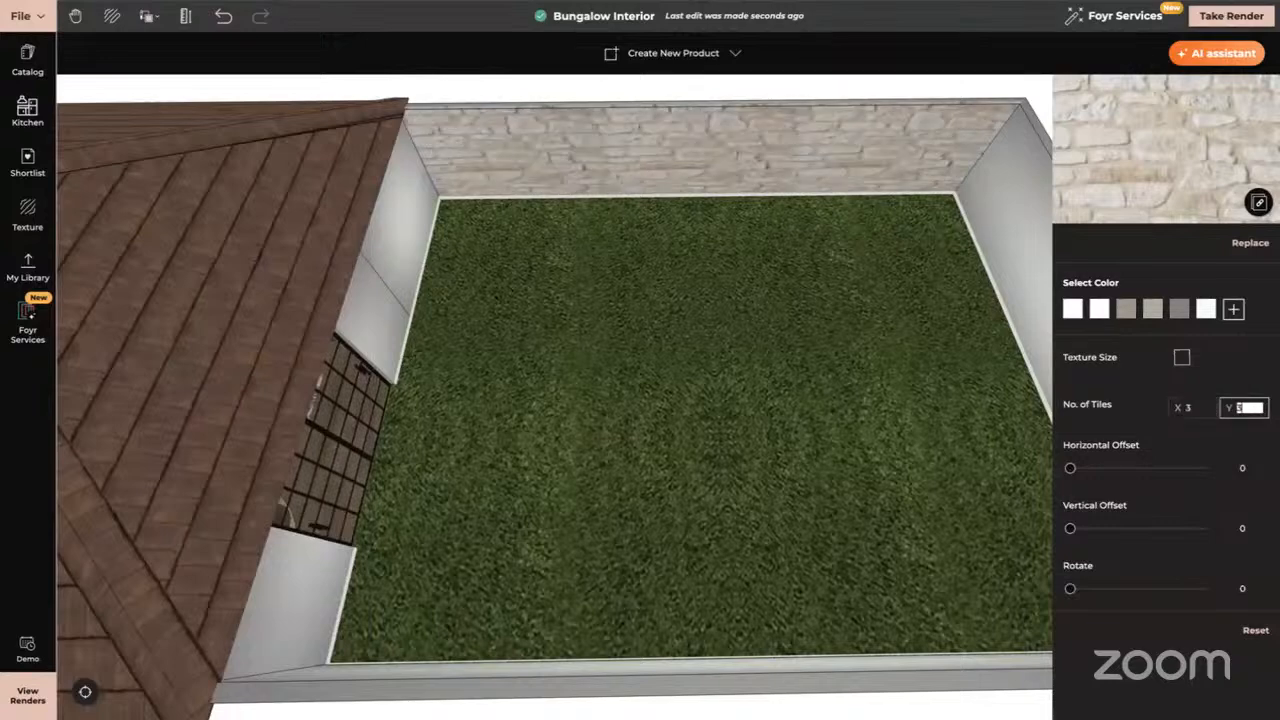
text(3)
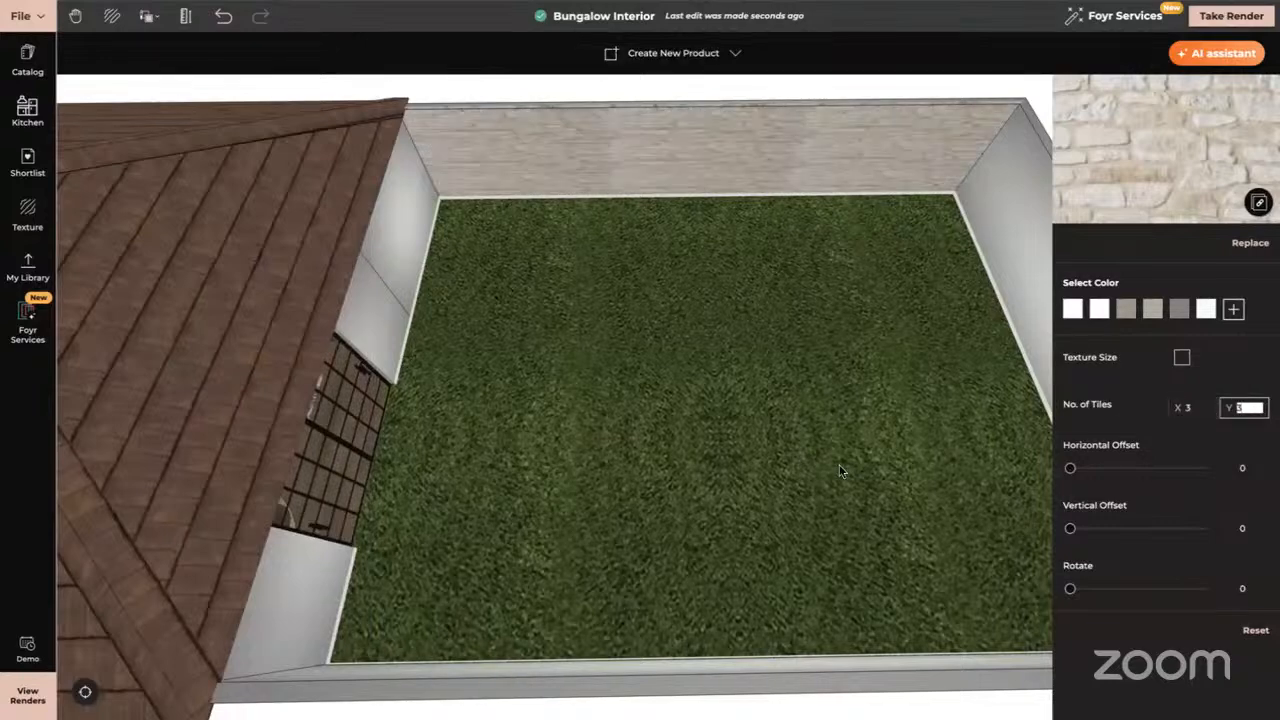
drag(714, 456, 716, 390)
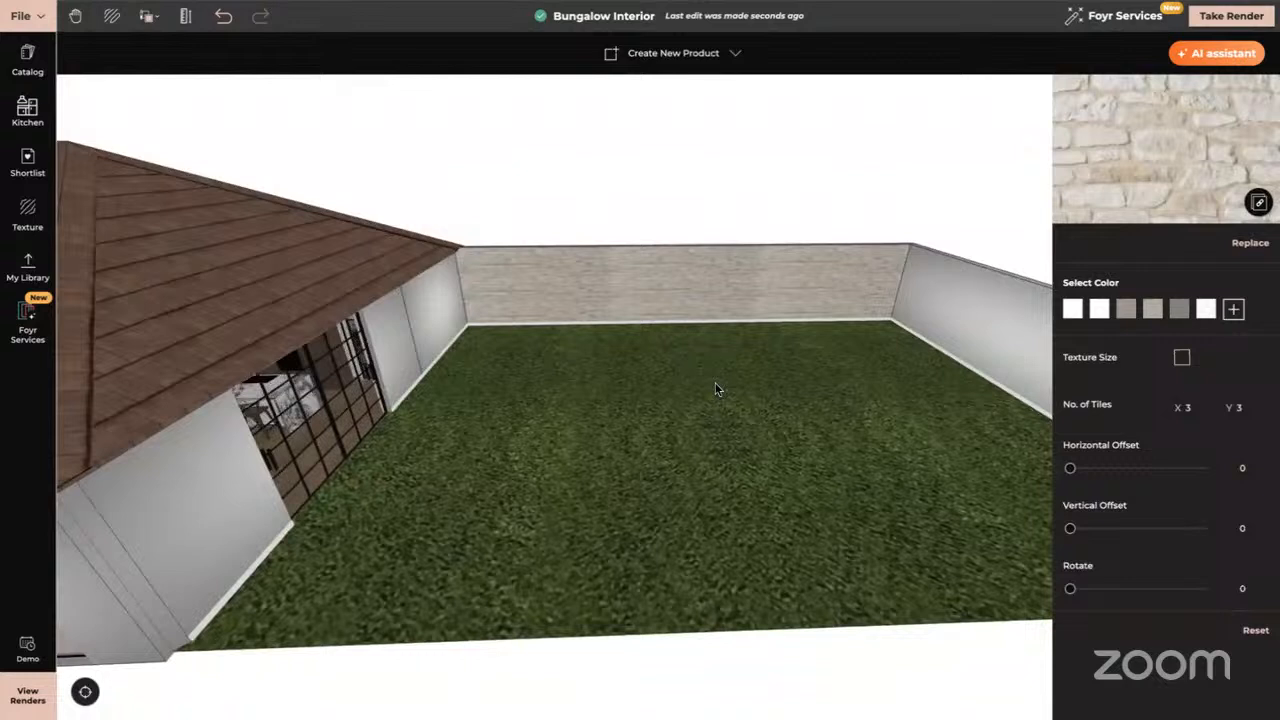
- Try 5 tiles in both directions for the back wall's stone texture, and set the count back to 3
click(1195, 407)
text(5)
key(Tab)
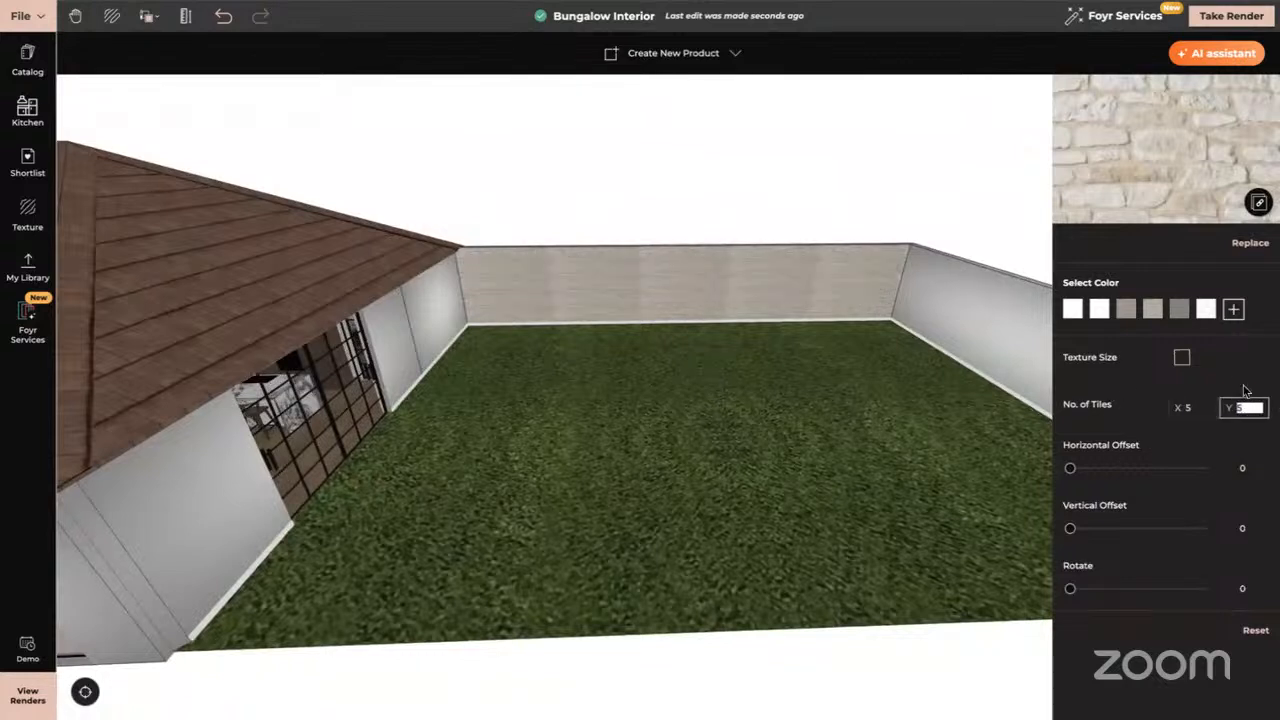
click(1194, 408)
text(3)
key(Tab)
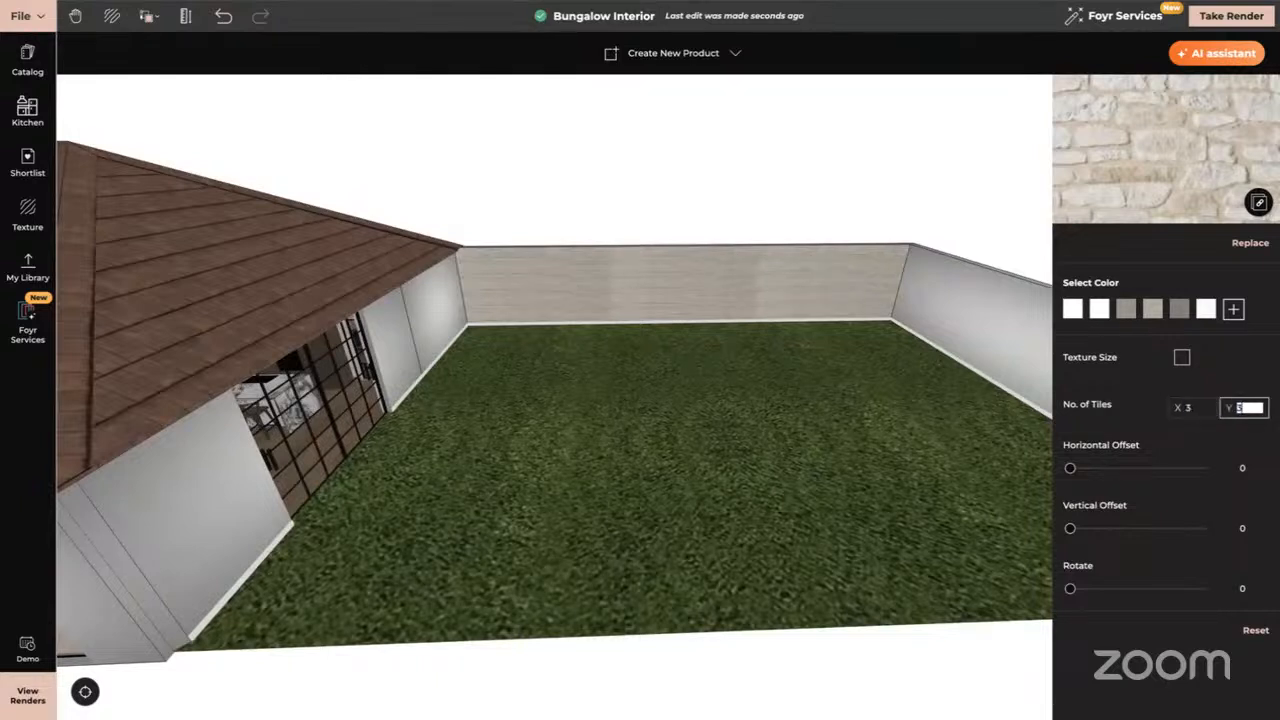
- Copy the back wall's texture and material onto the other walls around the grass area, including the house-side wall
click(147, 15)
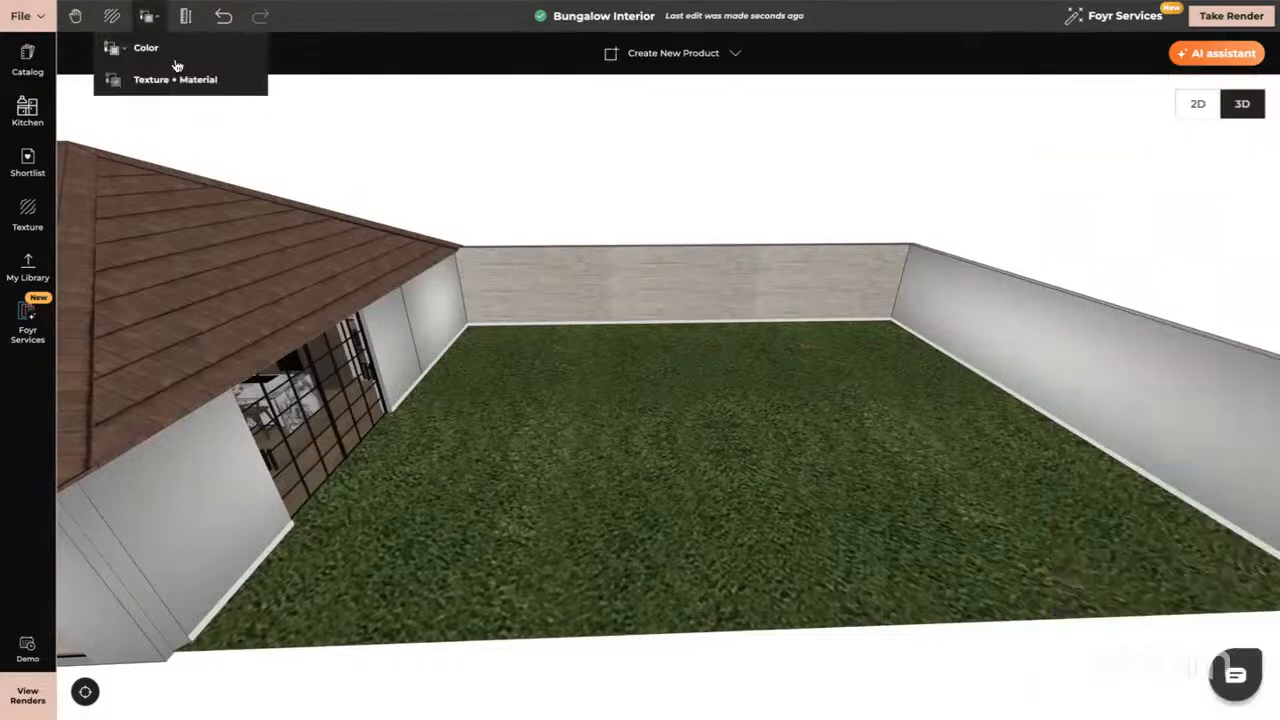
click(183, 80)
click(626, 300)
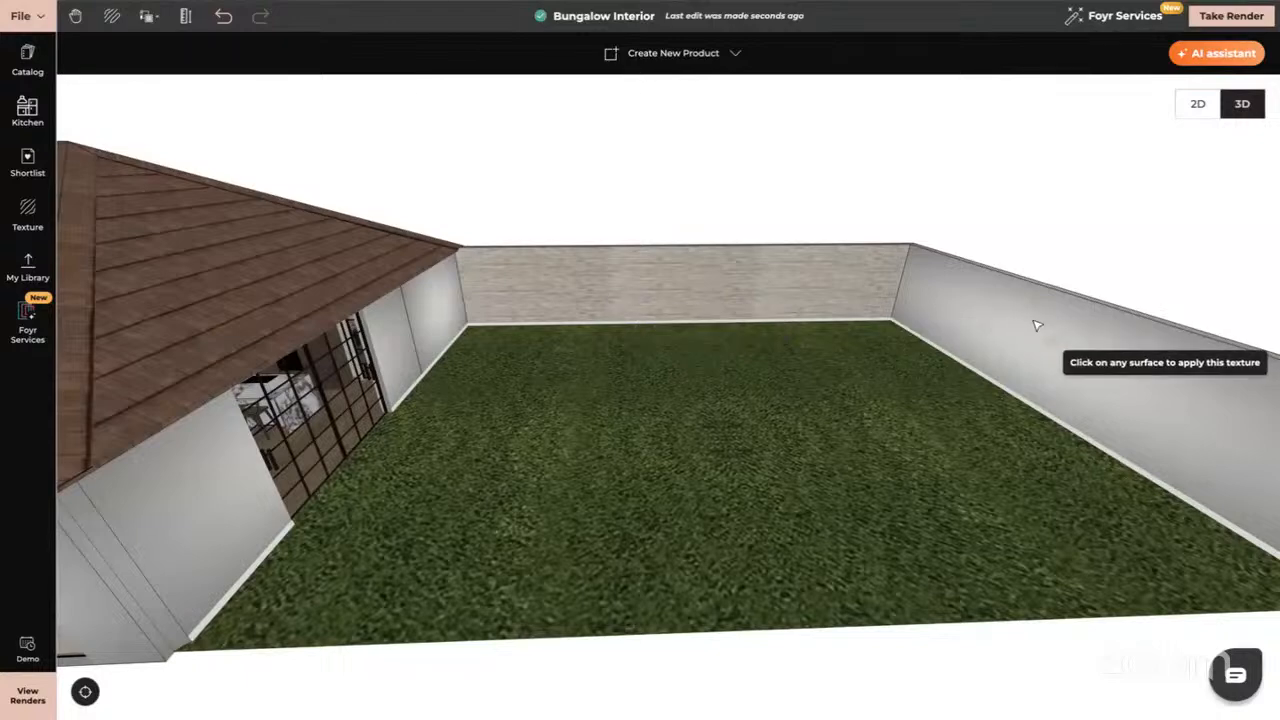
click(1034, 323)
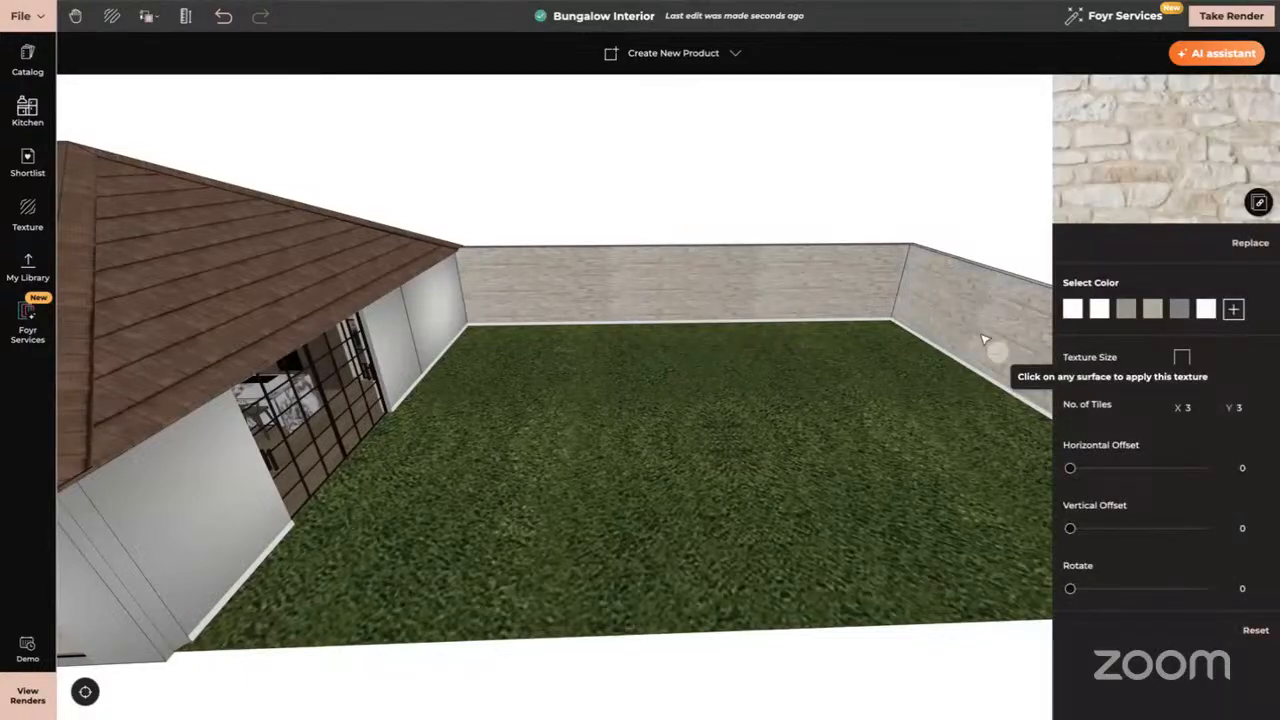
click(405, 362)
drag(252, 551, 470, 520)
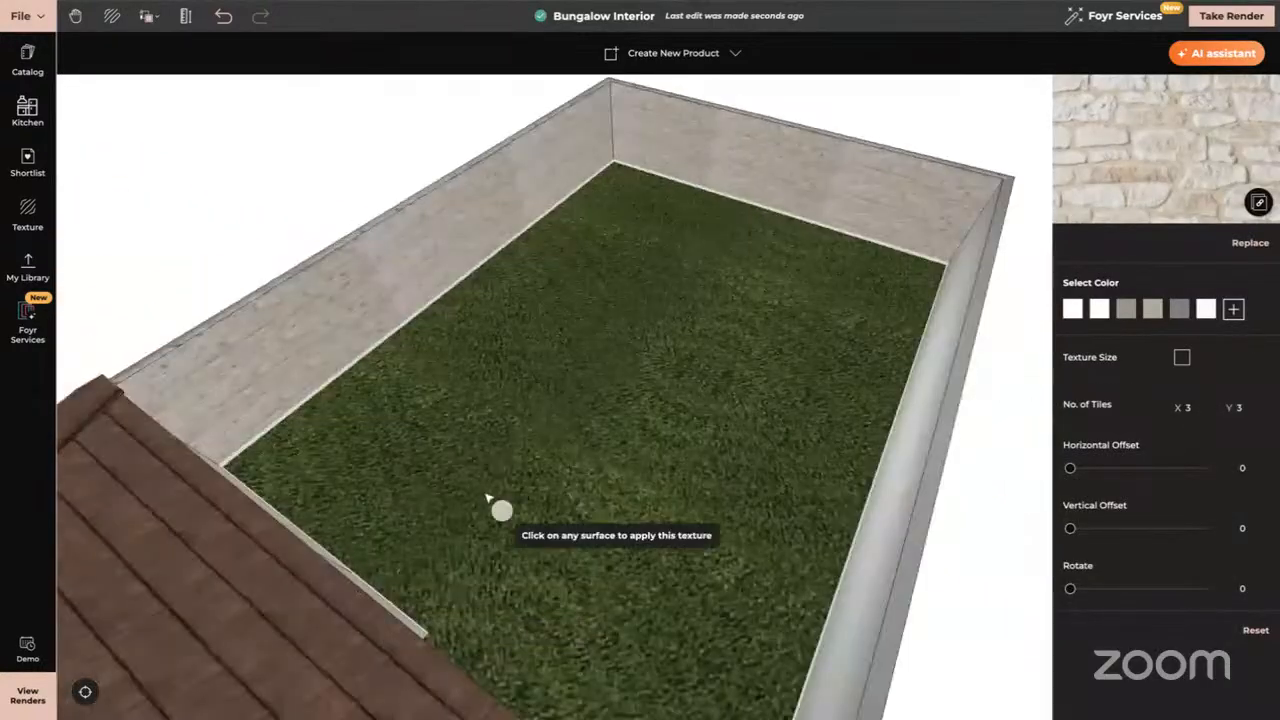
click(910, 455)
key(Escape)
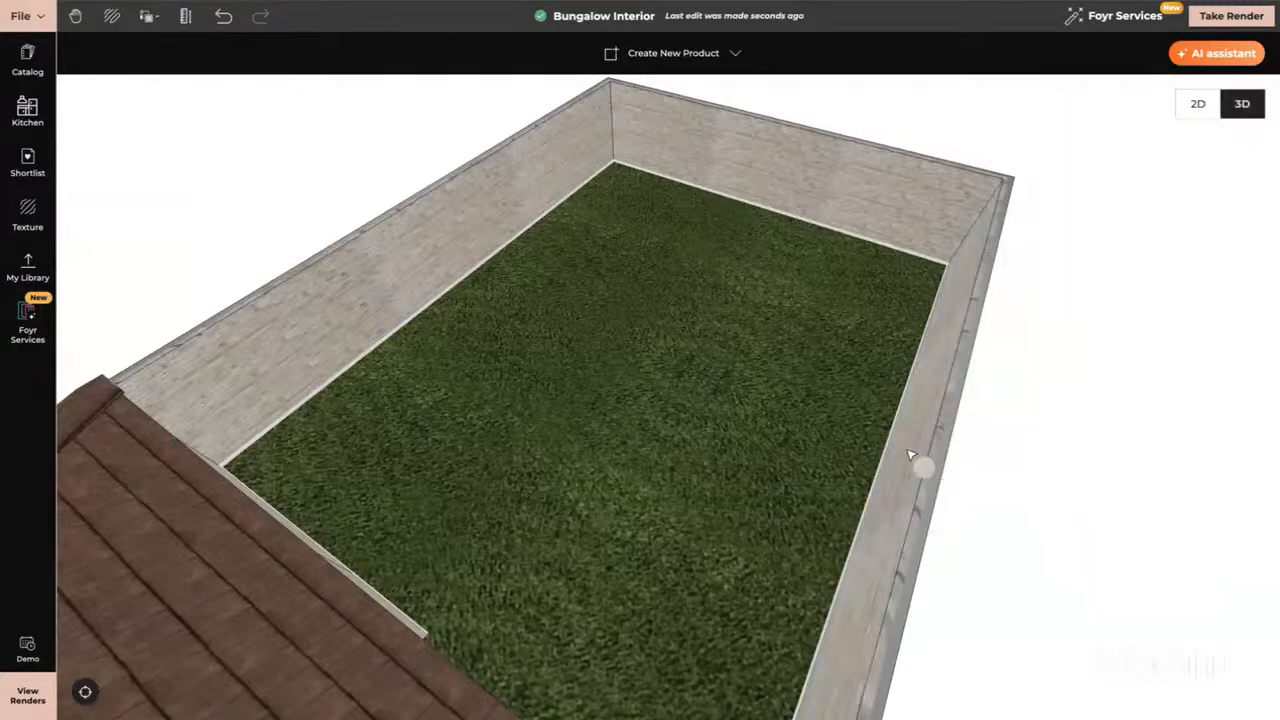
- Browse the Outdoor category of the product catalog and search it for "swimming pool"
drag(923, 463, 686, 422)
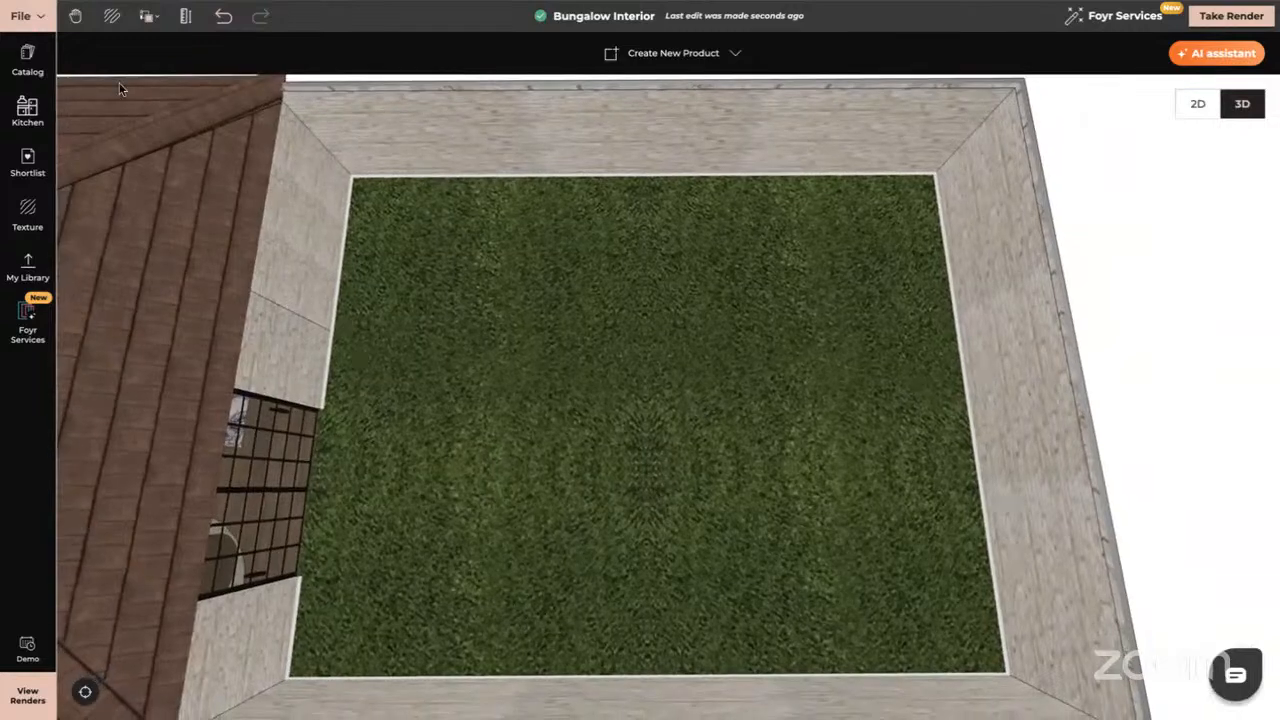
click(28, 57)
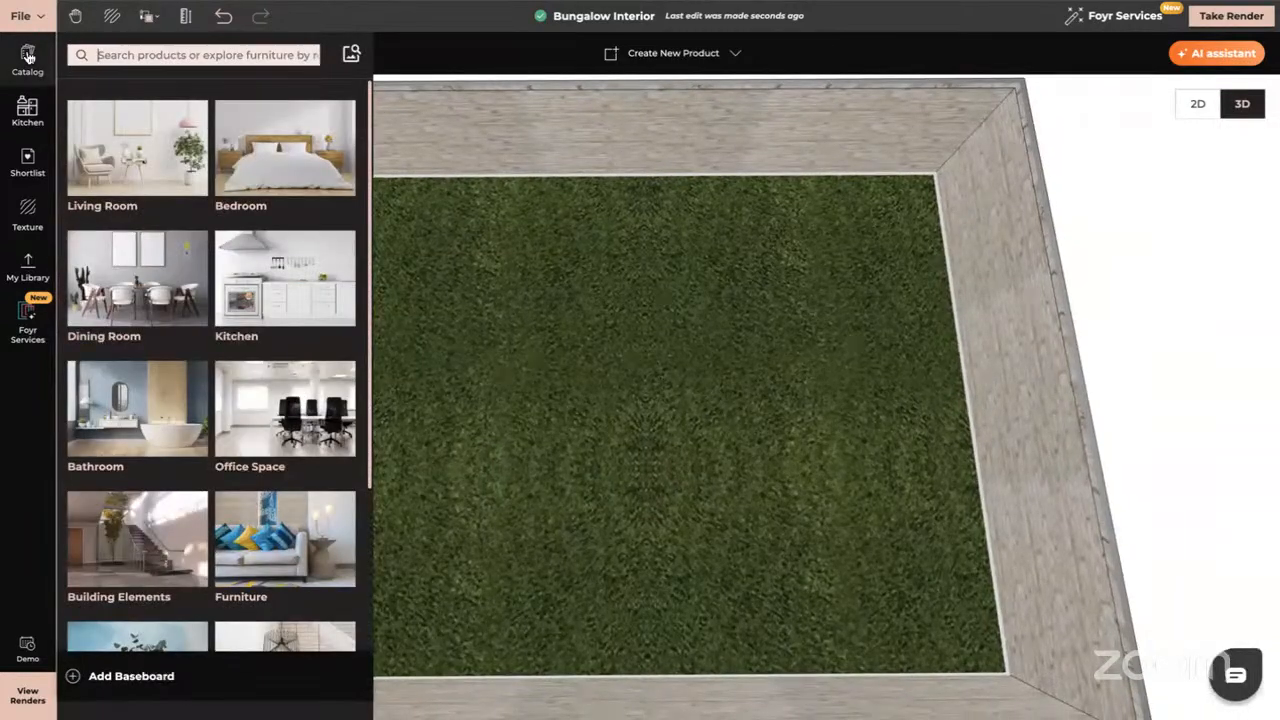
scroll(214, 460, down, 3)
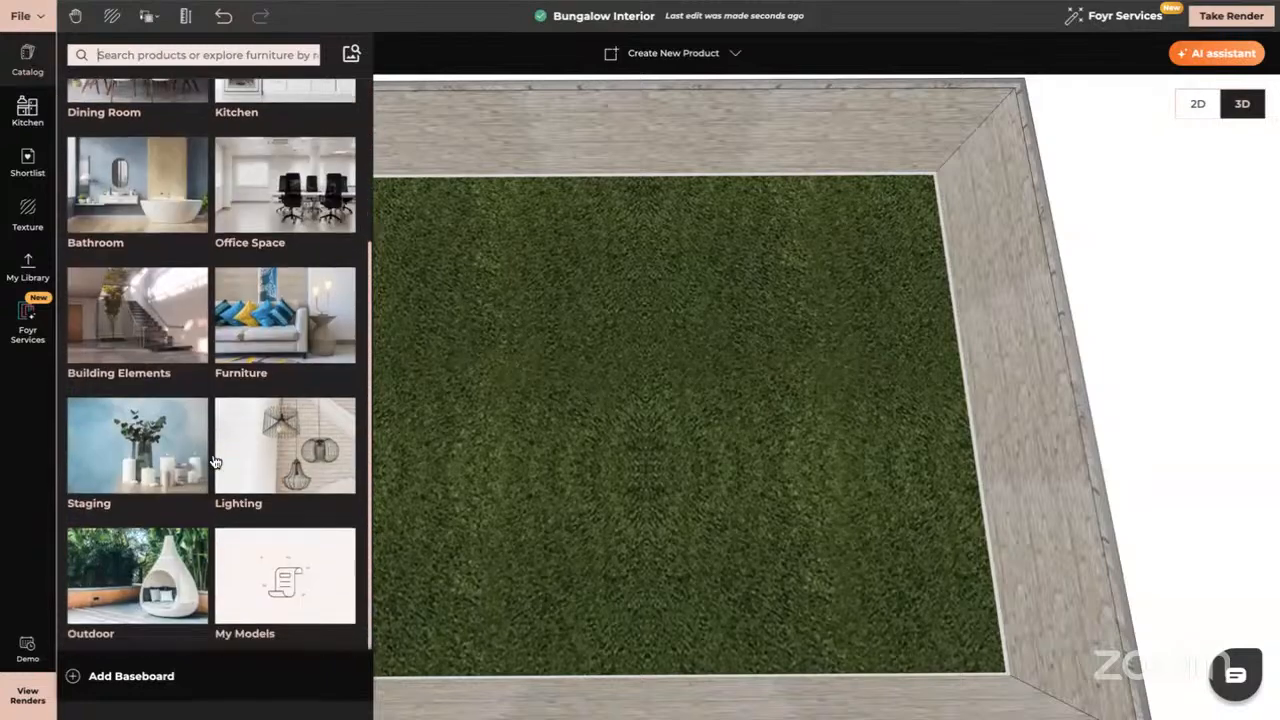
click(130, 589)
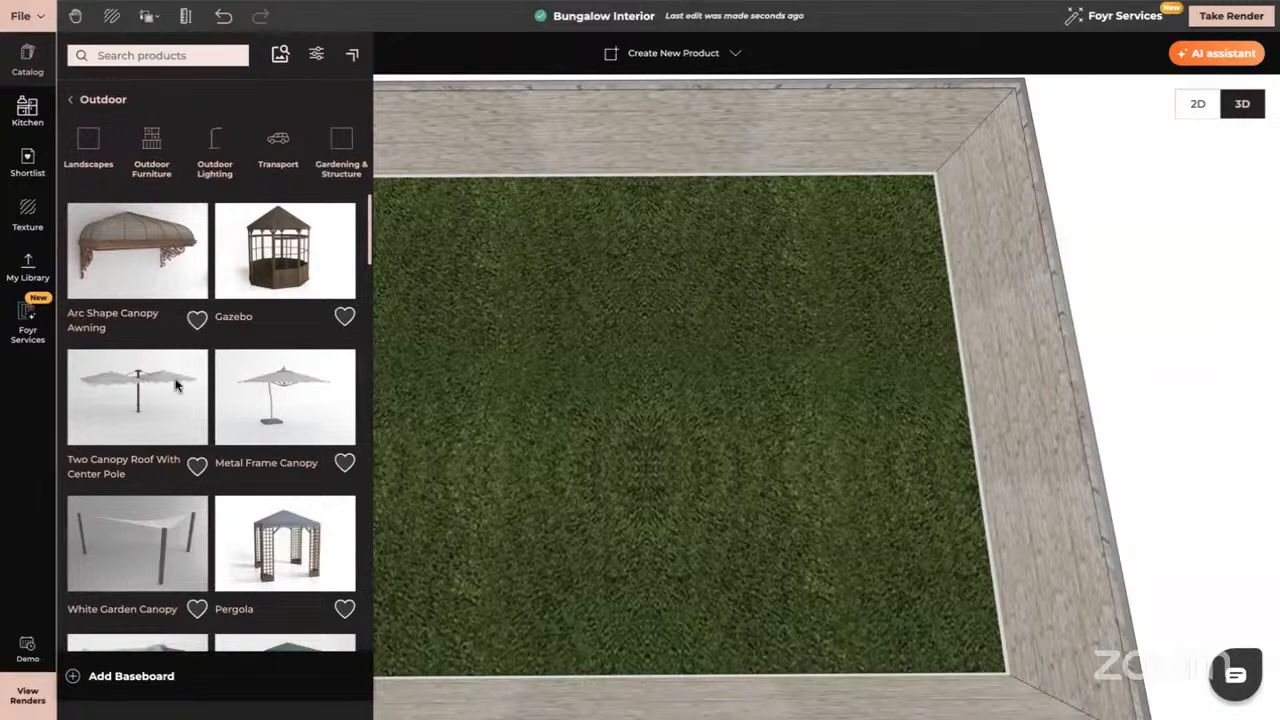
click(6, 400)
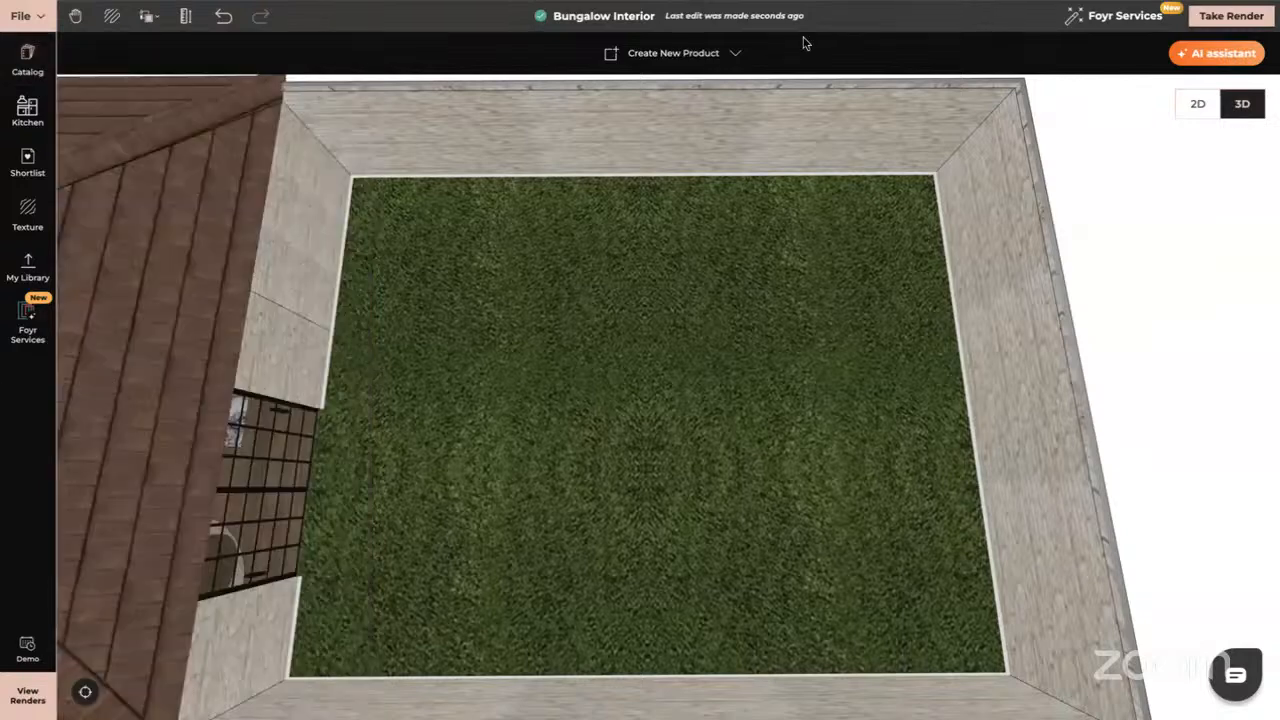
click(29, 52)
click(124, 57)
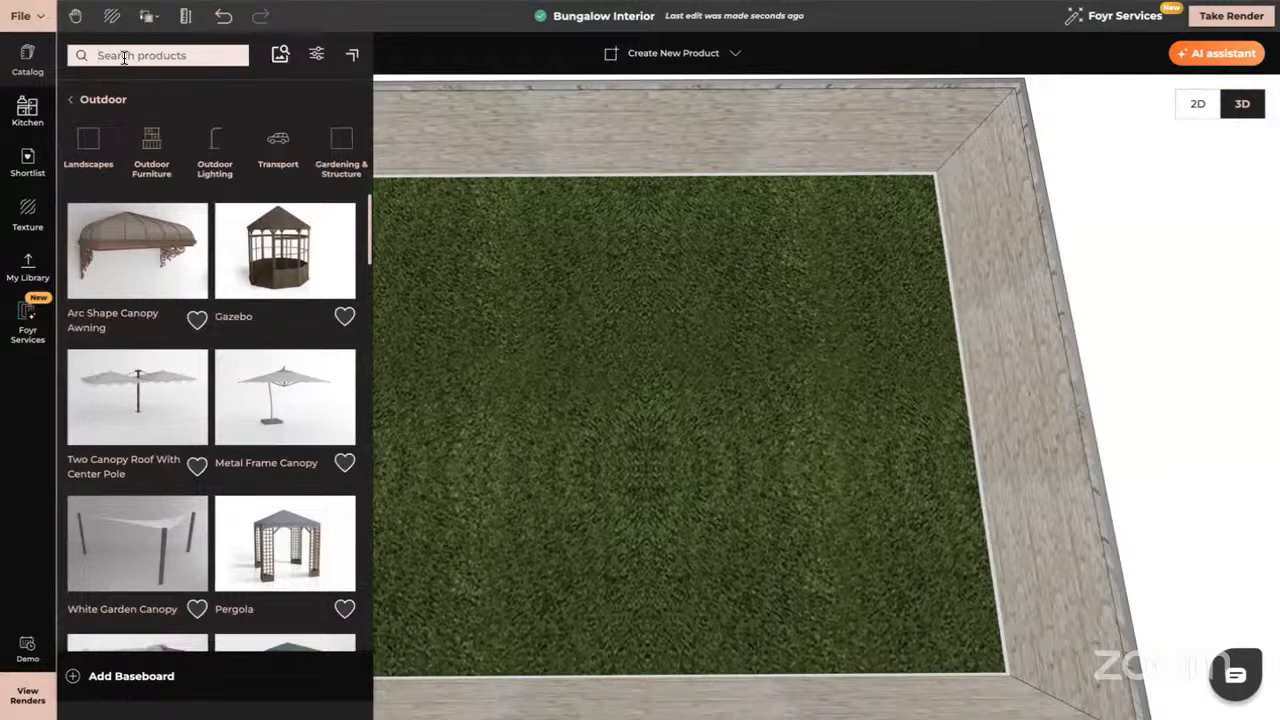
text(swimming pool)
key(Return)
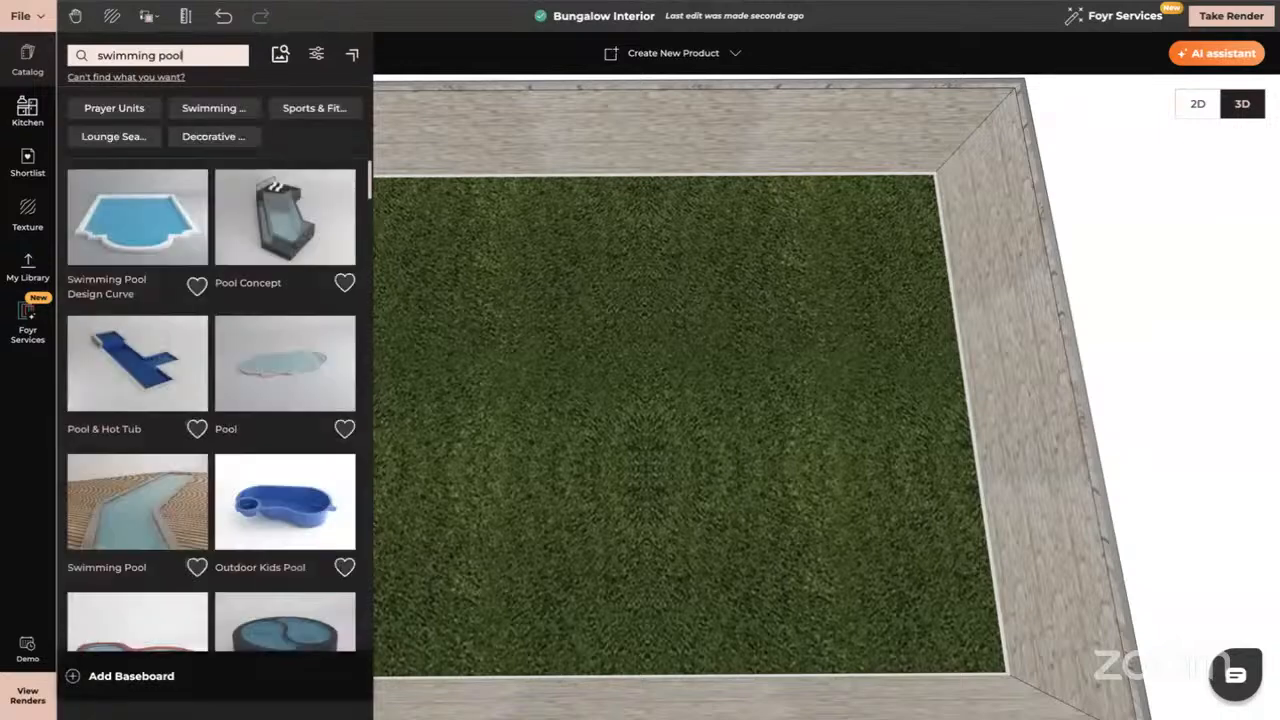
- Place the Swimming Pool Design Curve on the grass near the back corner on the house side
right_drag(590, 459, 749, 454)
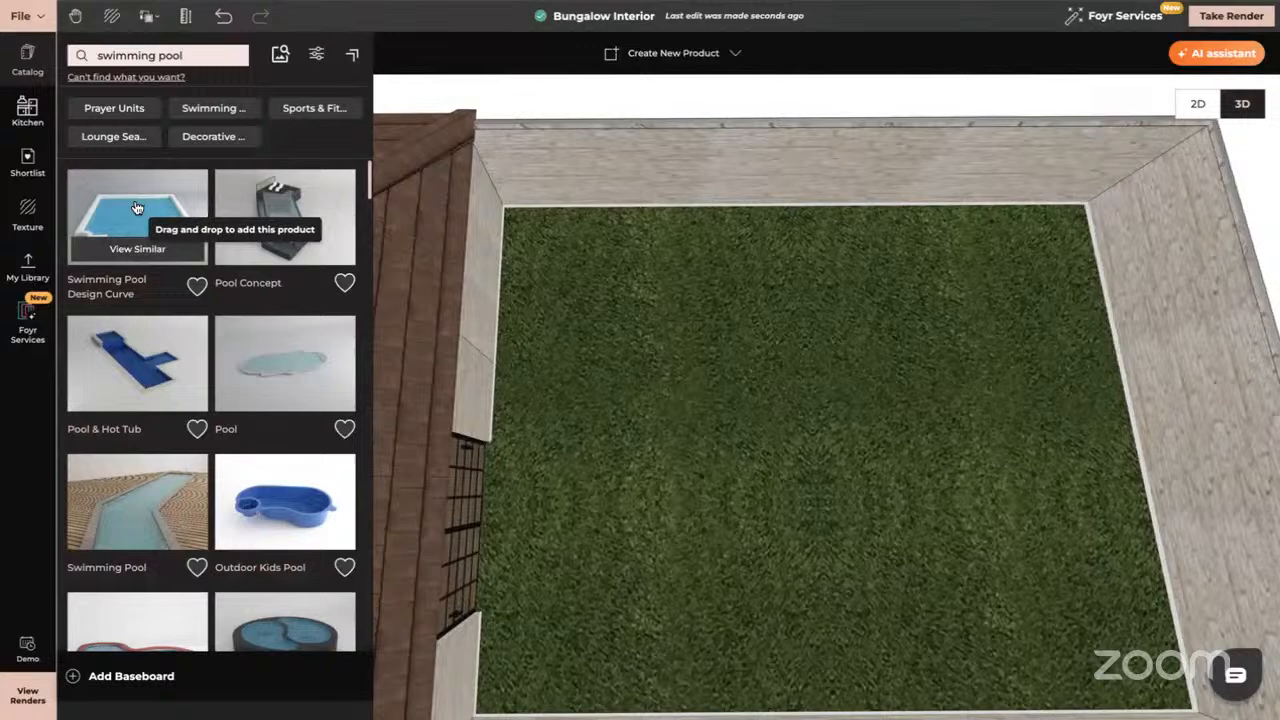
click(150, 215)
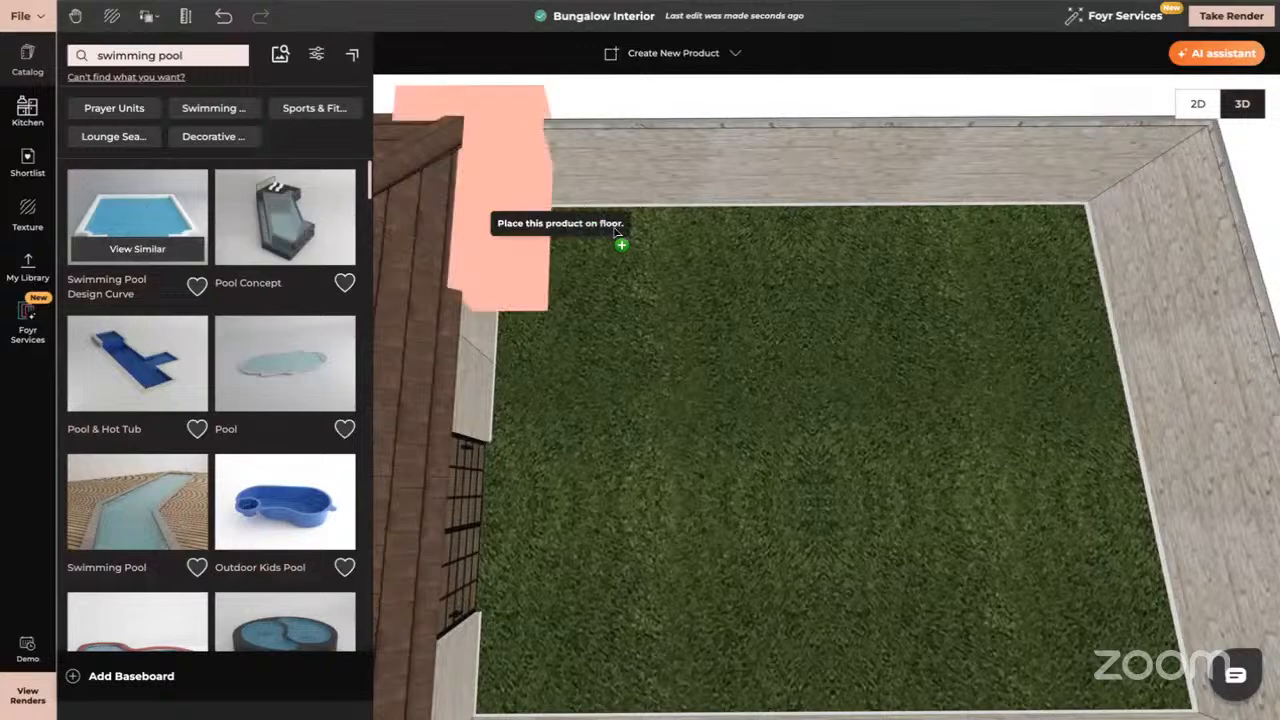
click(626, 330)
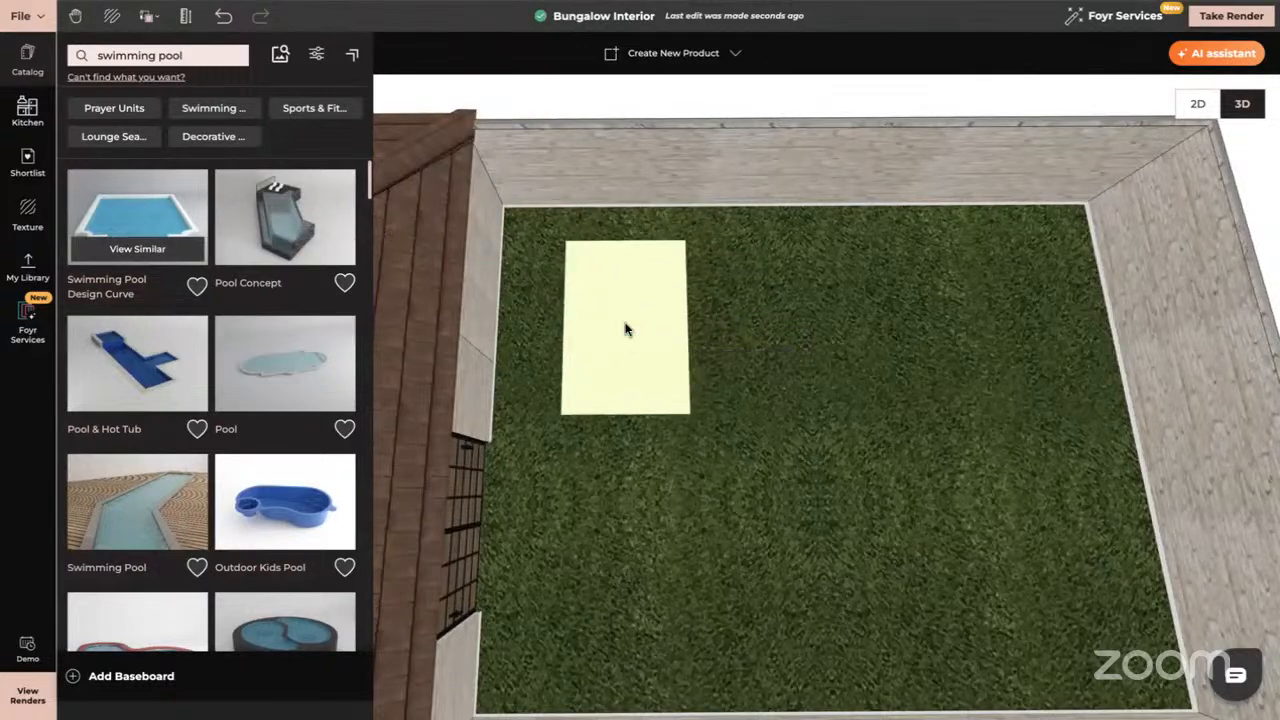
drag(615, 470, 645, 440)
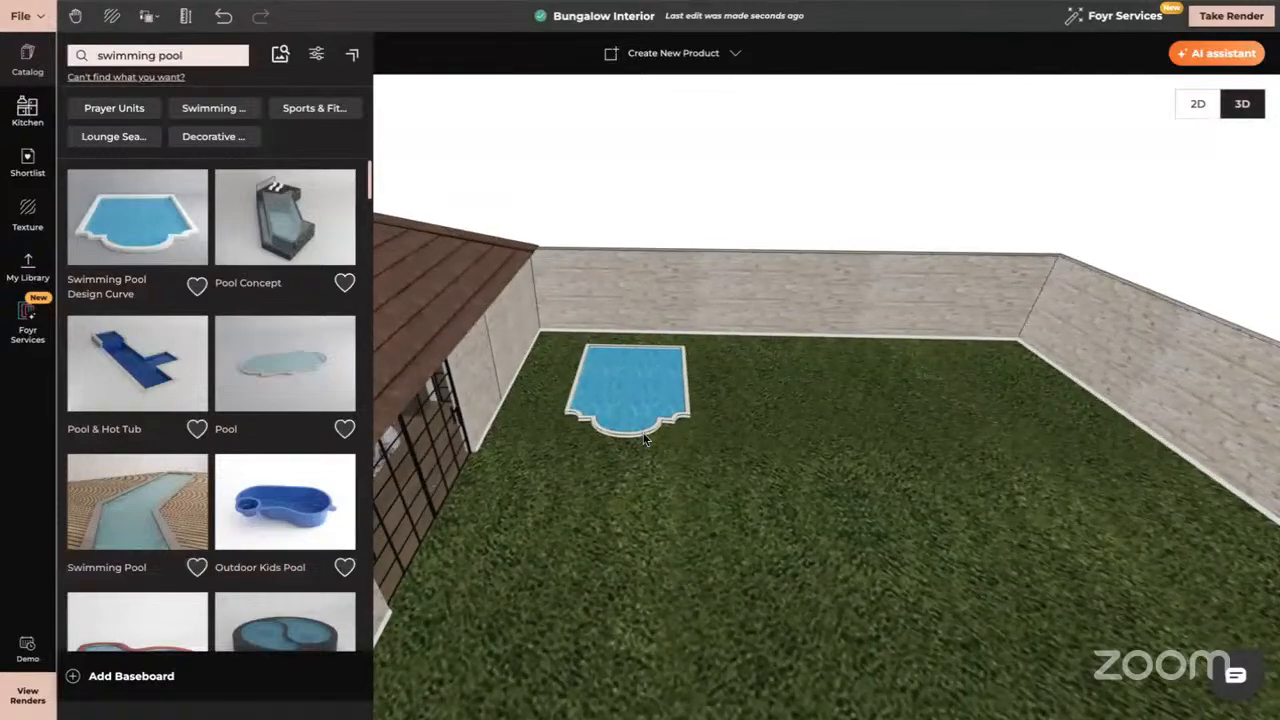
- Adjust the swimming pool's height slightly and lower it vertically so its rim sits flush with the grass
click(643, 434)
drag(724, 477, 609, 467)
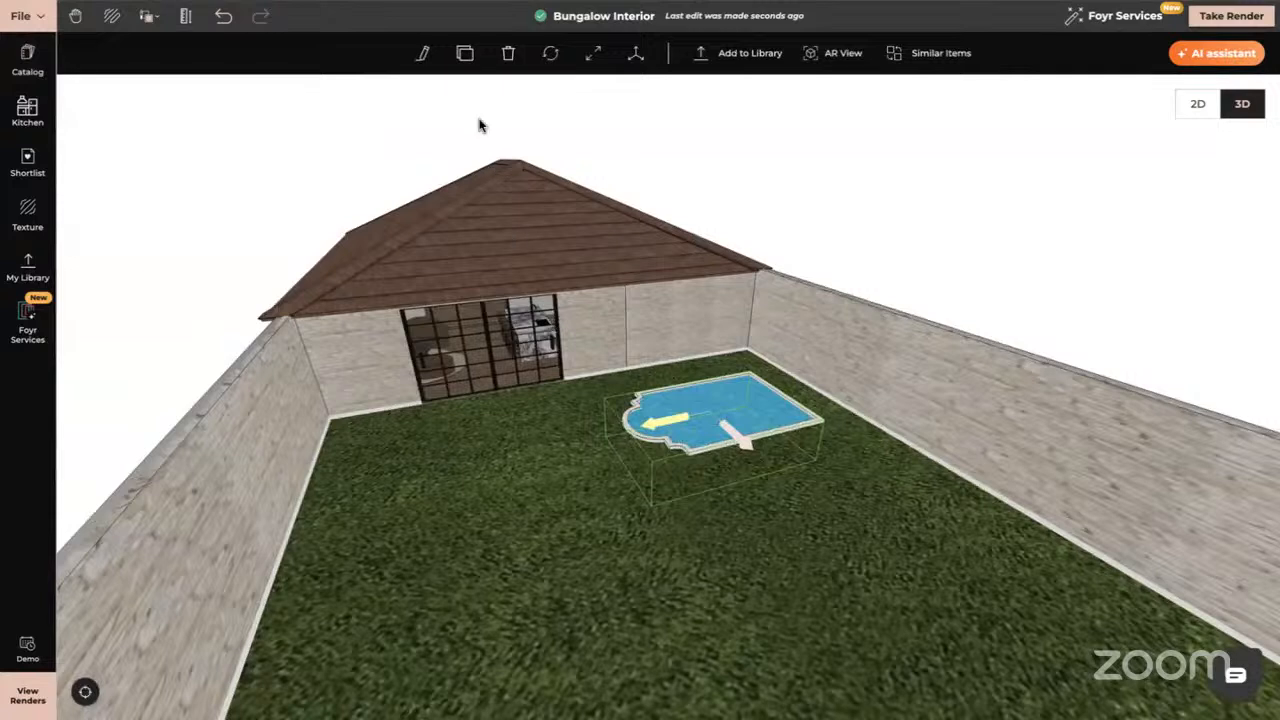
click(593, 53)
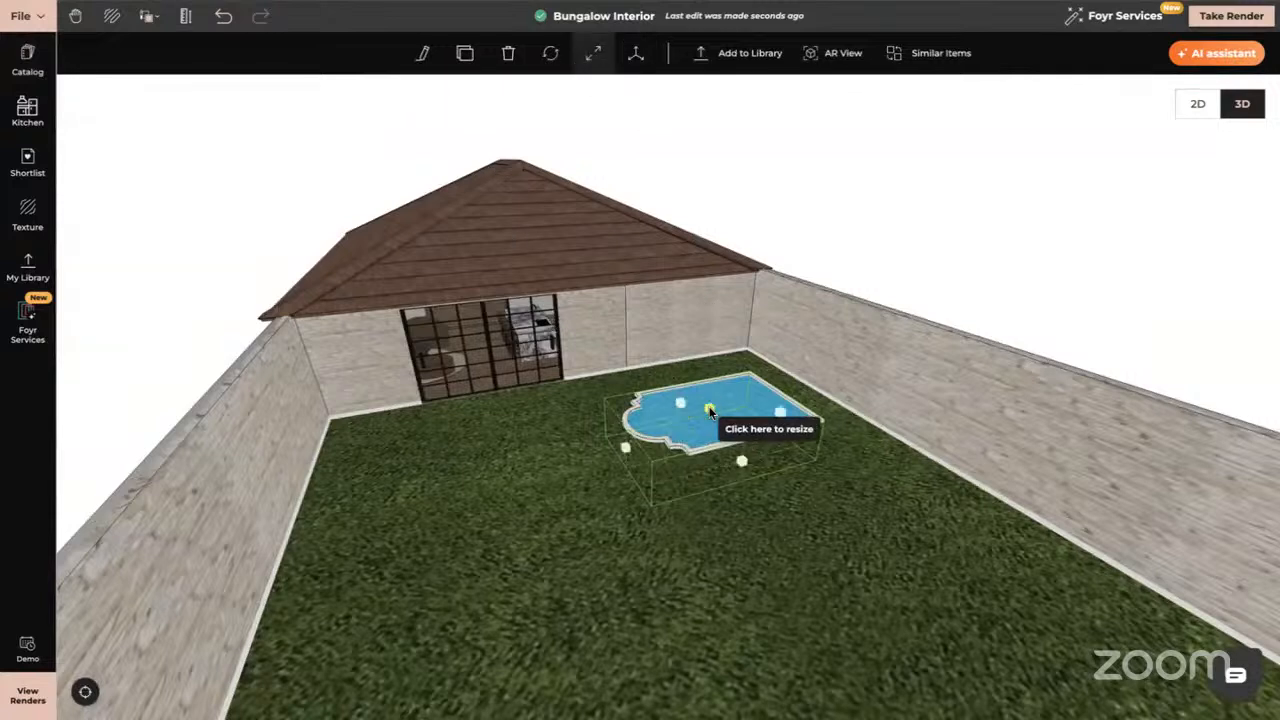
drag(709, 412, 709, 402)
drag(573, 523, 680, 523)
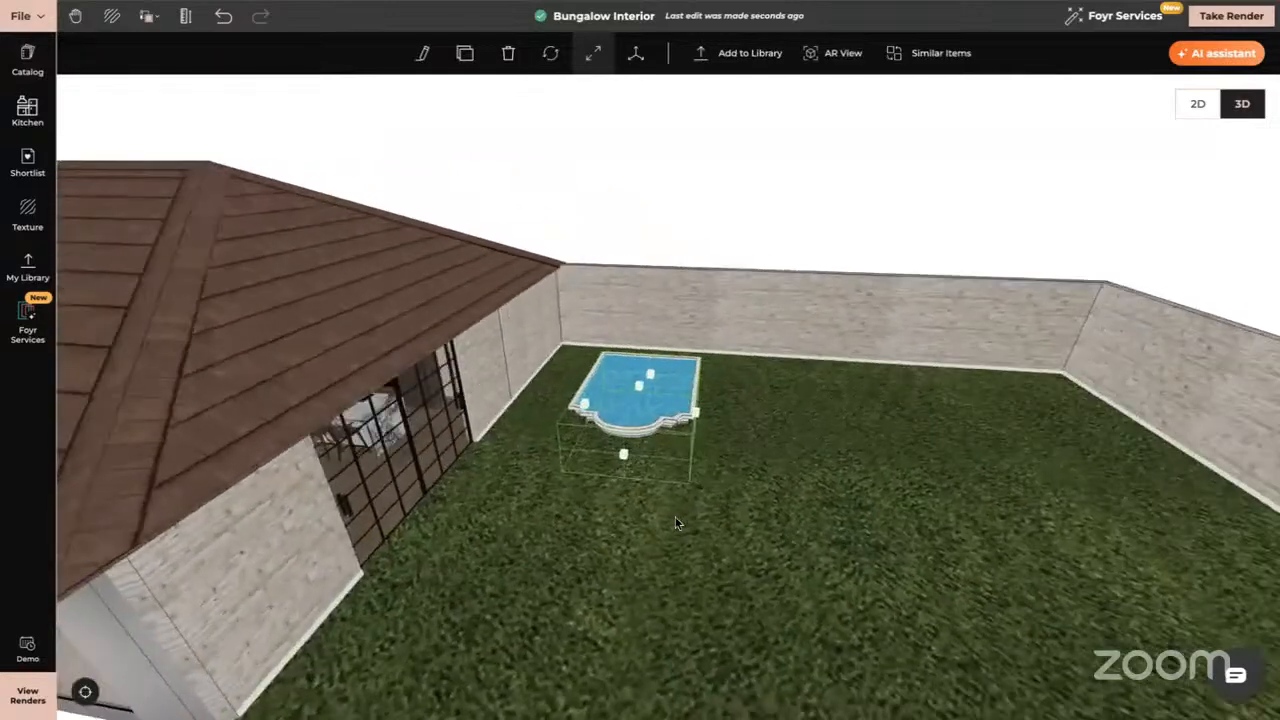
click(647, 384)
click(635, 53)
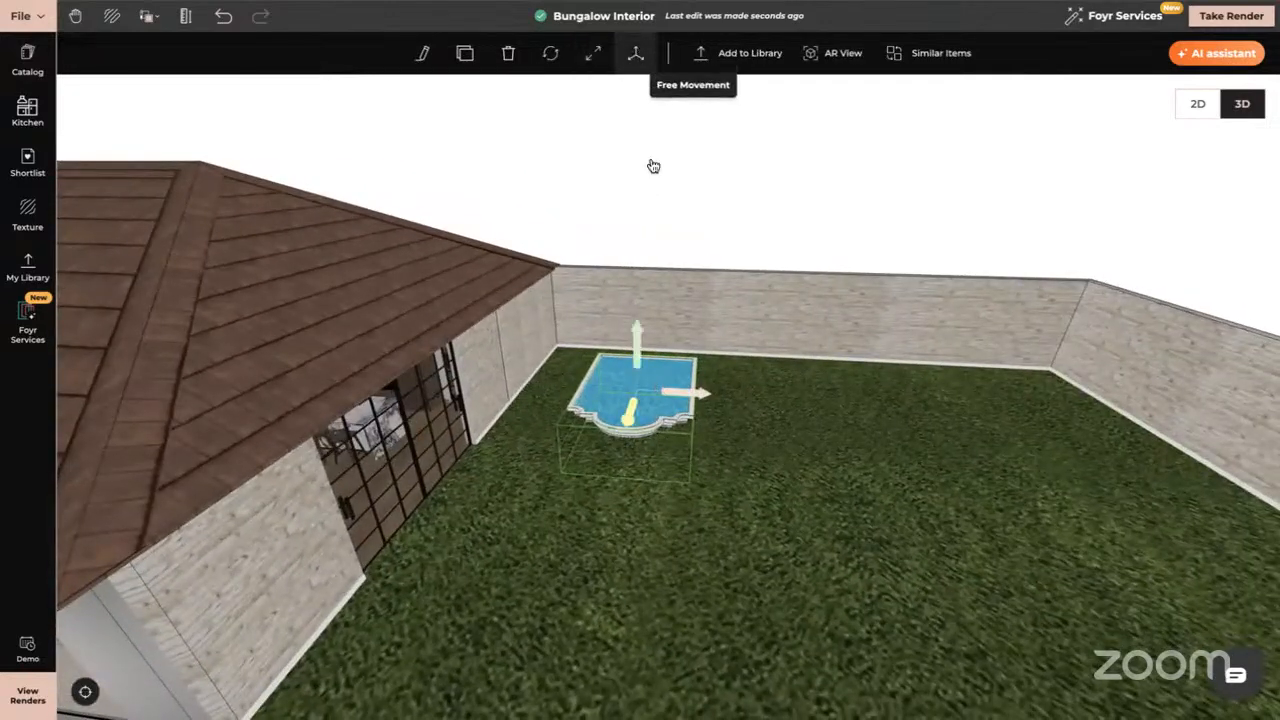
drag(638, 354, 638, 359)
click(824, 514)
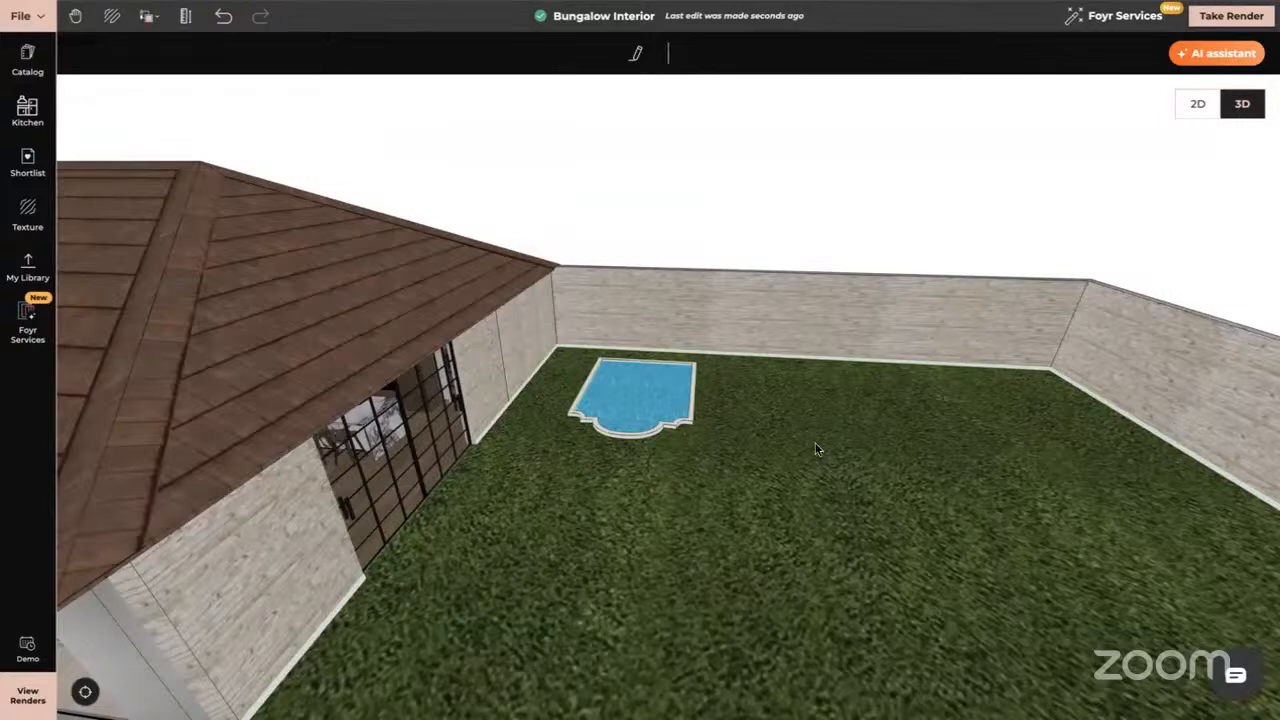
- Enlarge the swimming pool, widening it away from the house and extending its curved end away from the back wall
drag(816, 446, 758, 533)
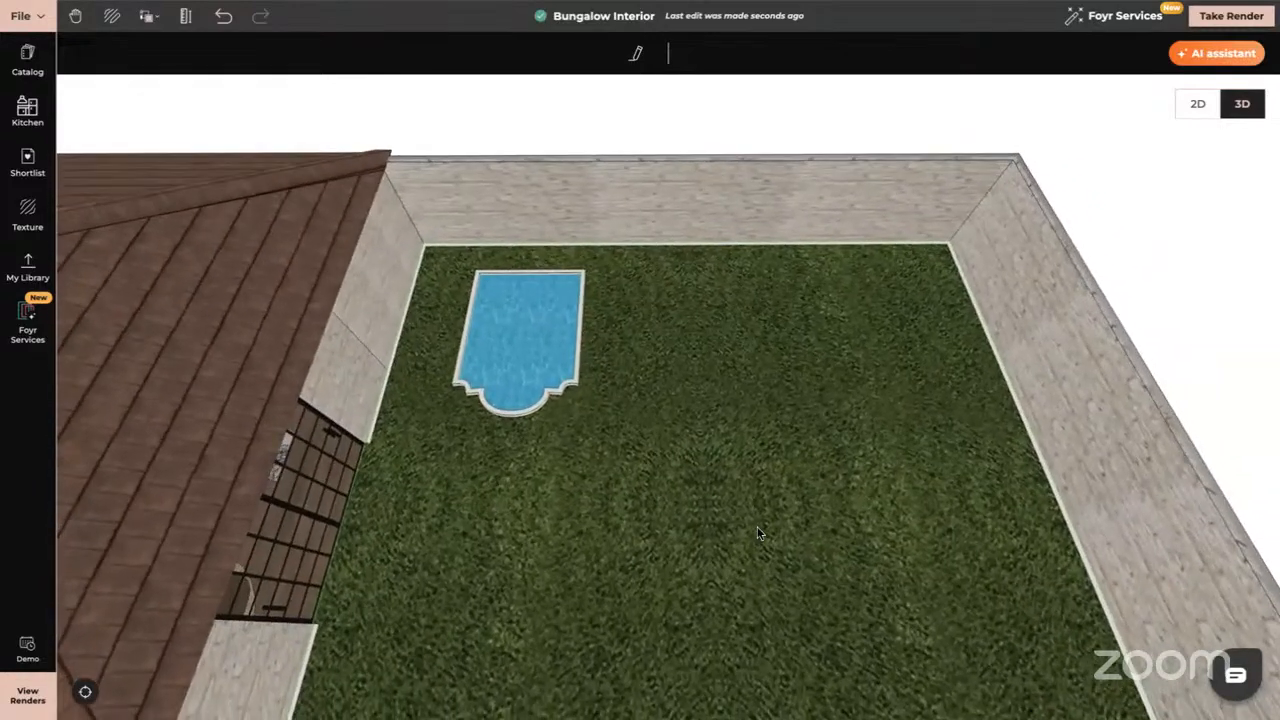
click(530, 354)
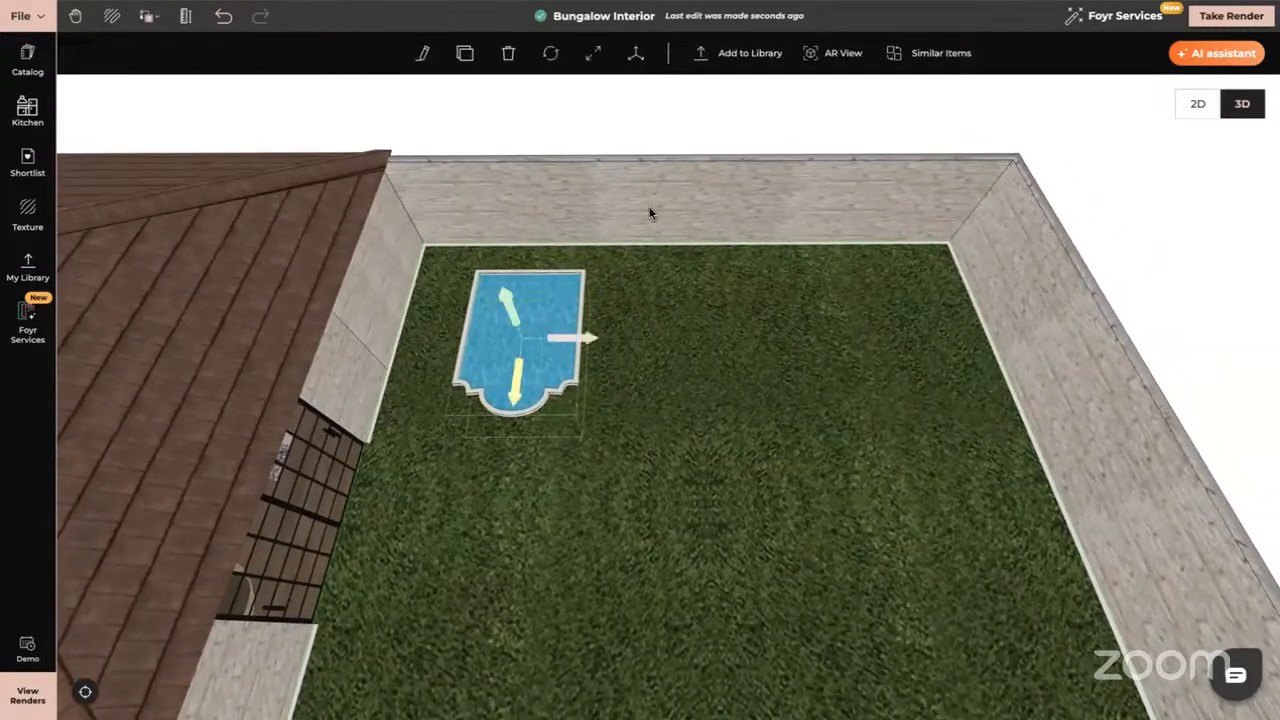
click(593, 53)
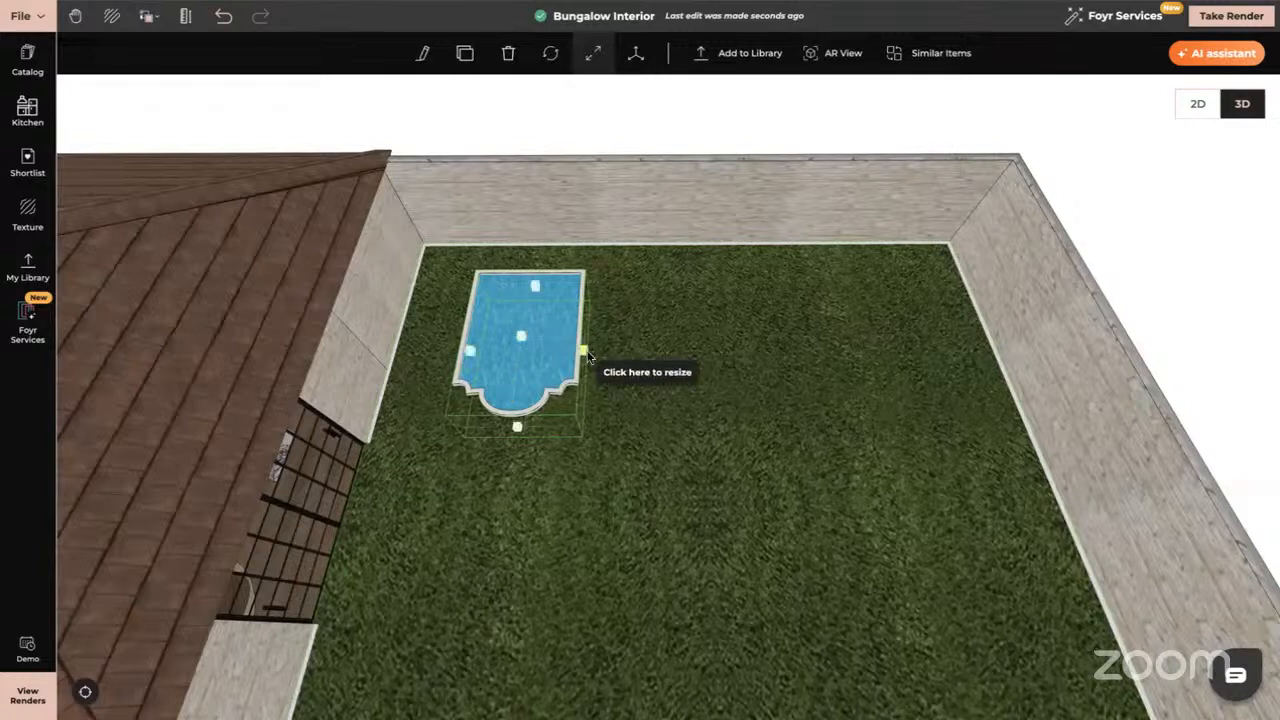
drag(586, 354, 665, 356)
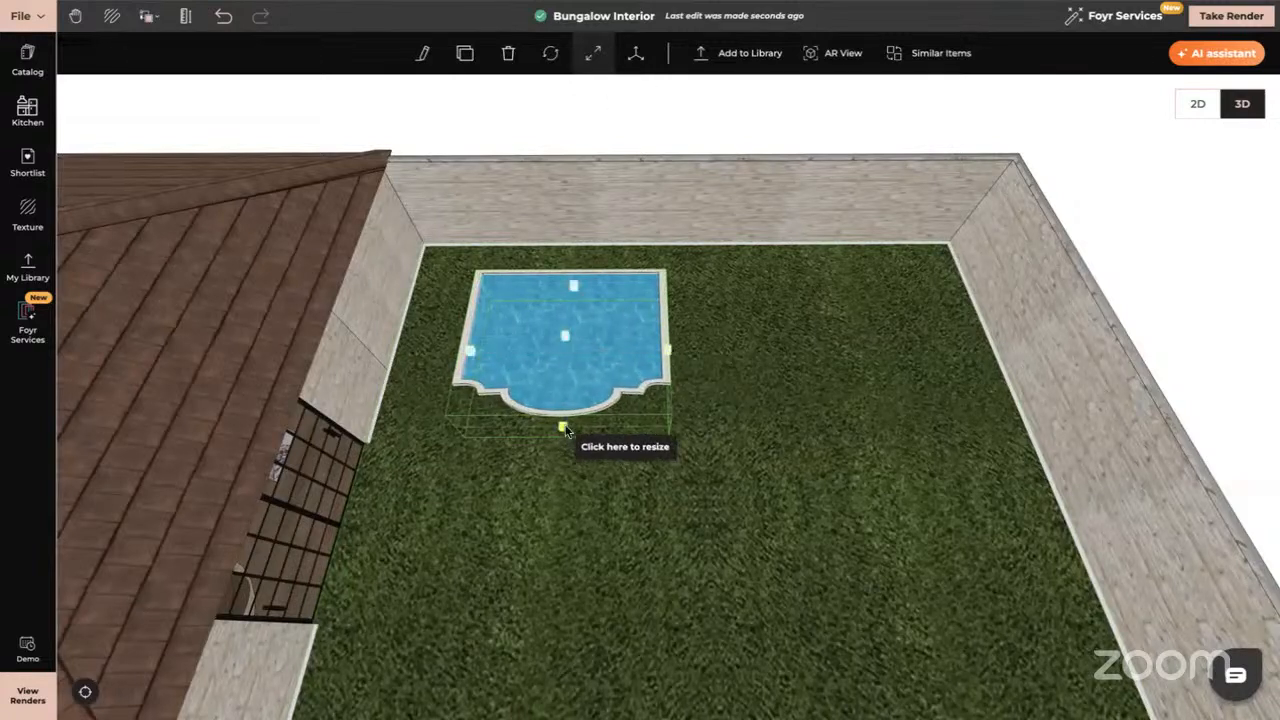
drag(563, 429, 565, 470)
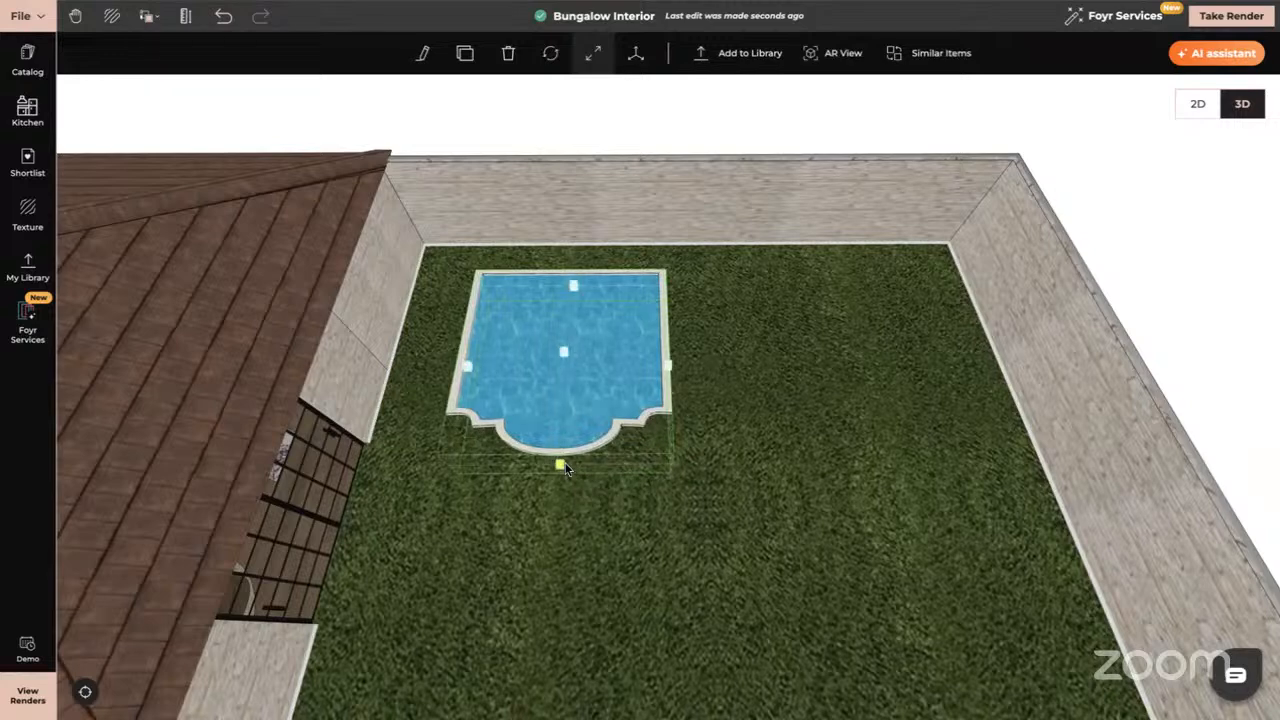
- Clear the catalog's product search and browse Outdoor Furniture for the Outdoor Kitchens products
click(28, 60)
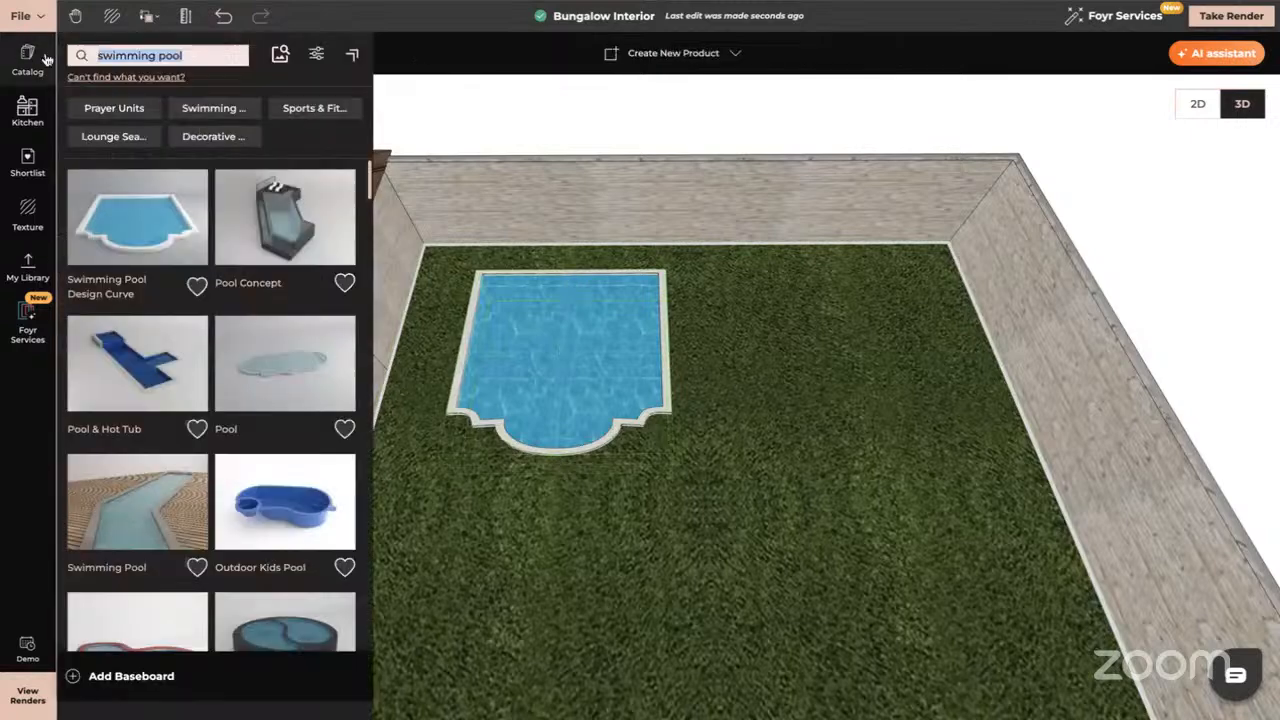
key(BackSpace)
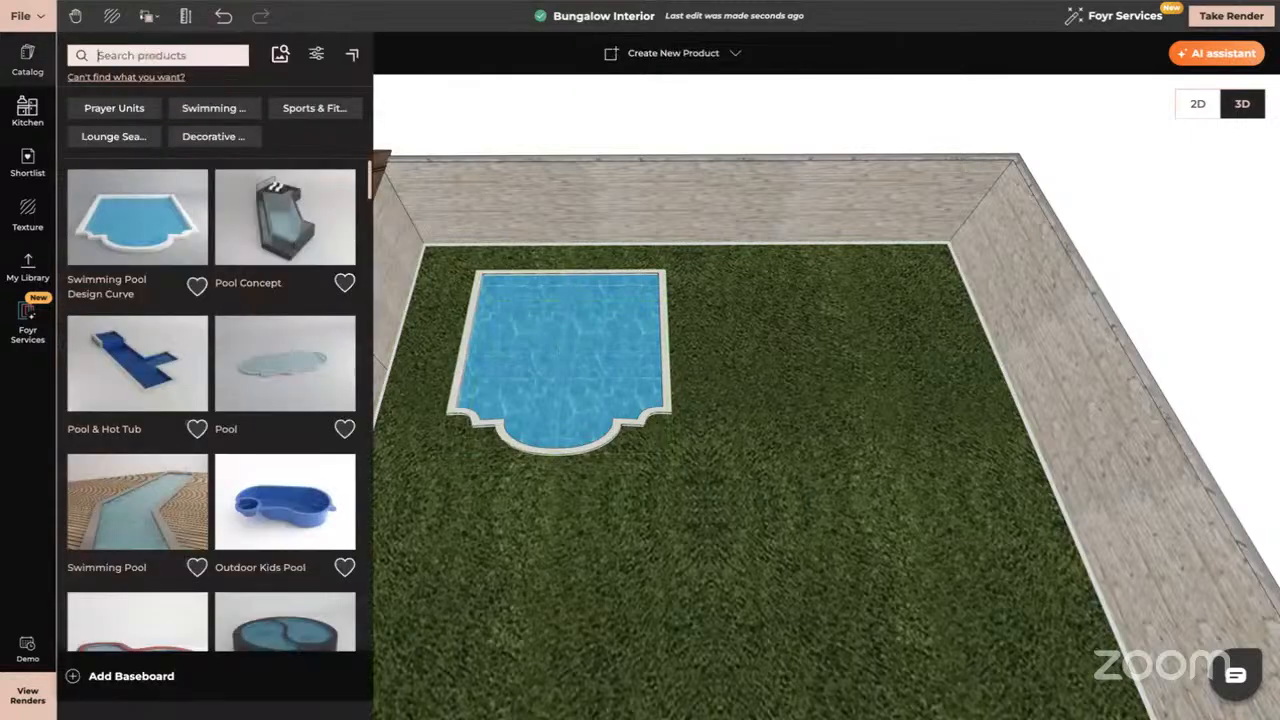
scroll(167, 340, down, 2)
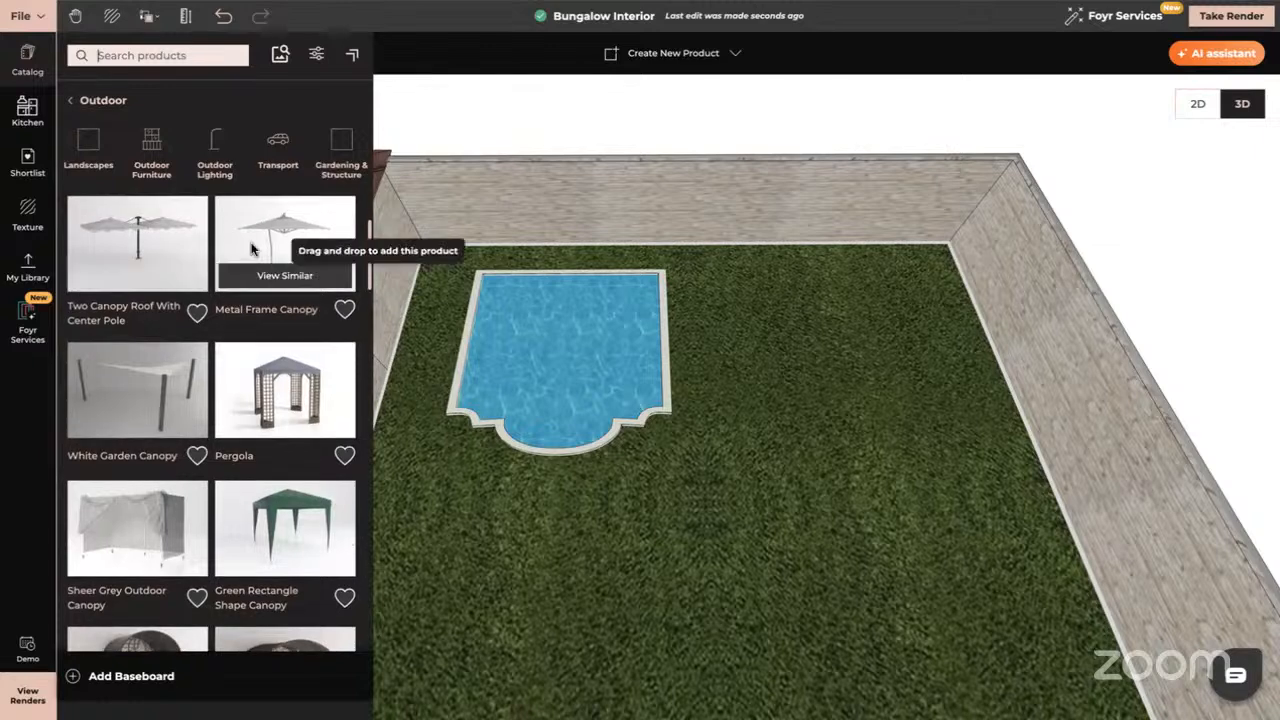
click(340, 150)
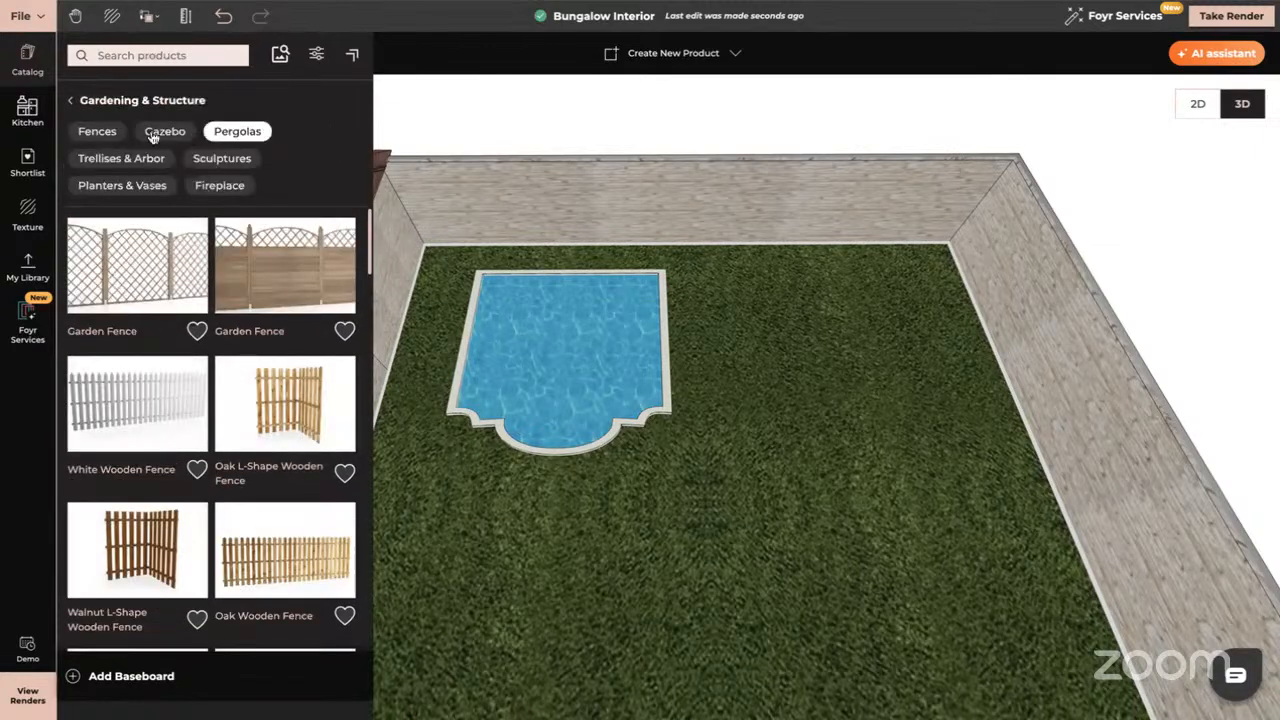
click(94, 100)
click(150, 157)
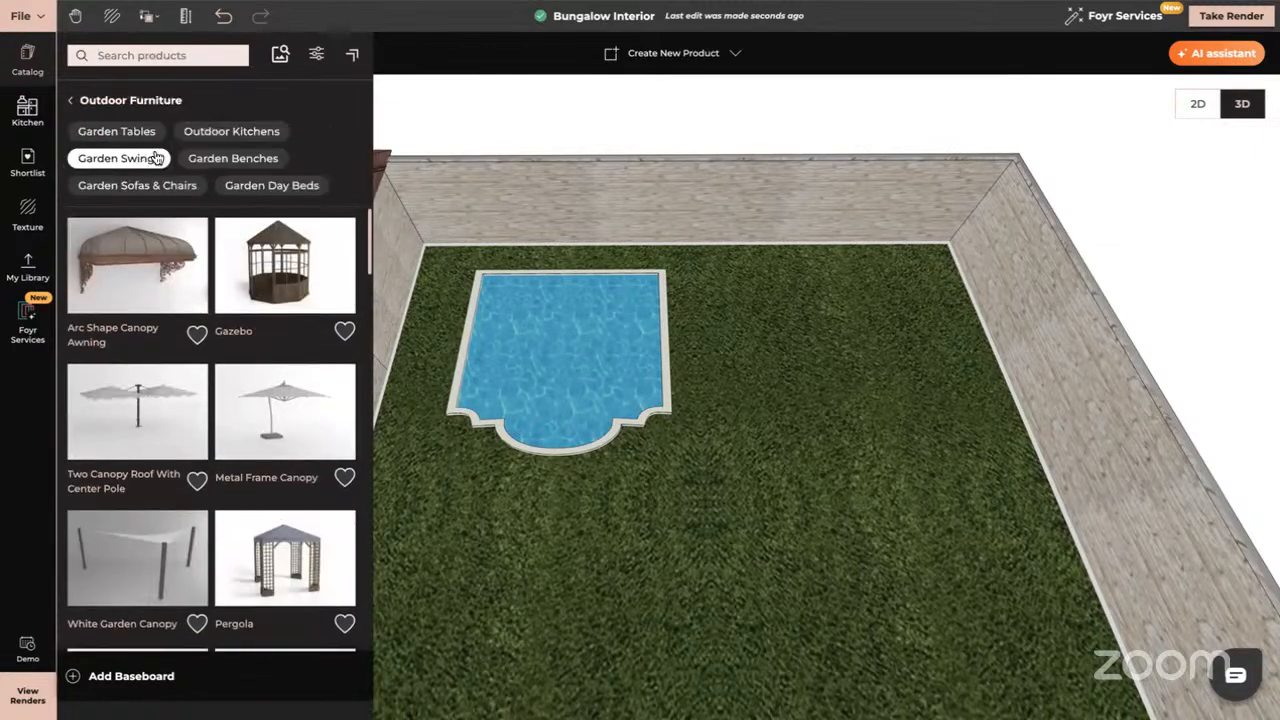
click(236, 132)
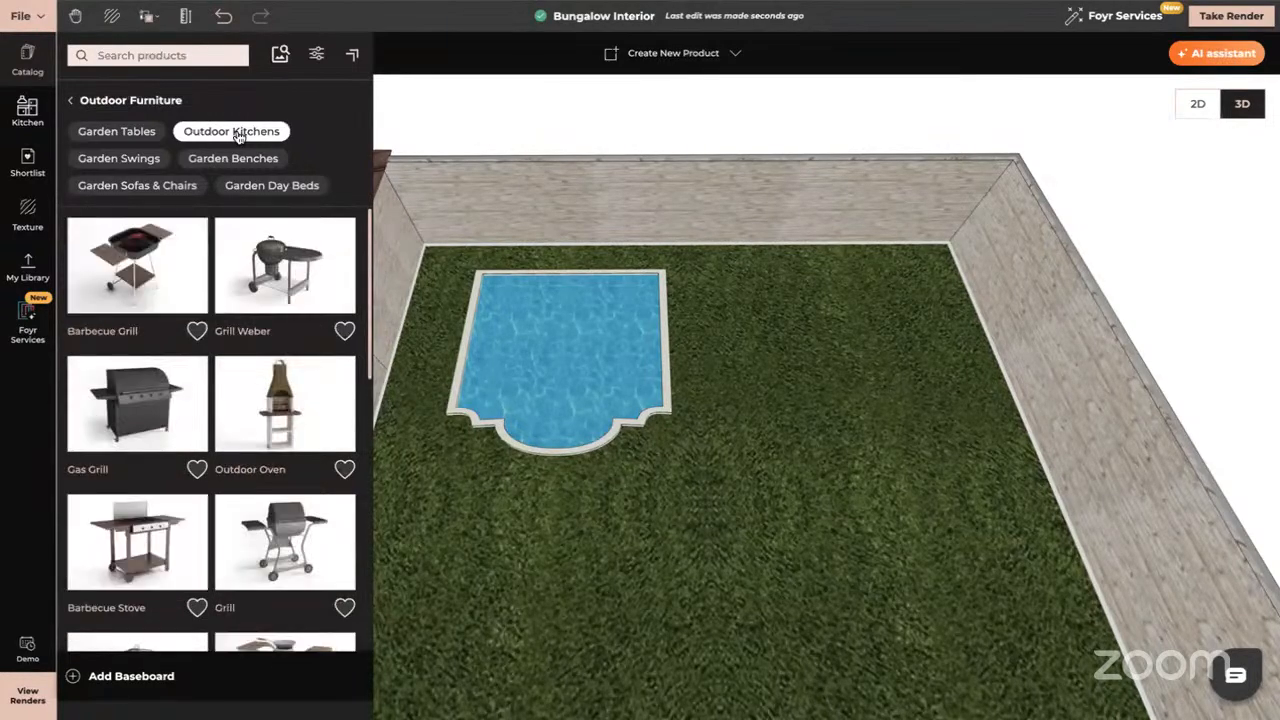
- Place the Large Metal Frame Outdoor Kitchen on the grass beside the swimming pool, near the back wall
scroll(268, 372, down, 5)
scroll(268, 378, down, 3)
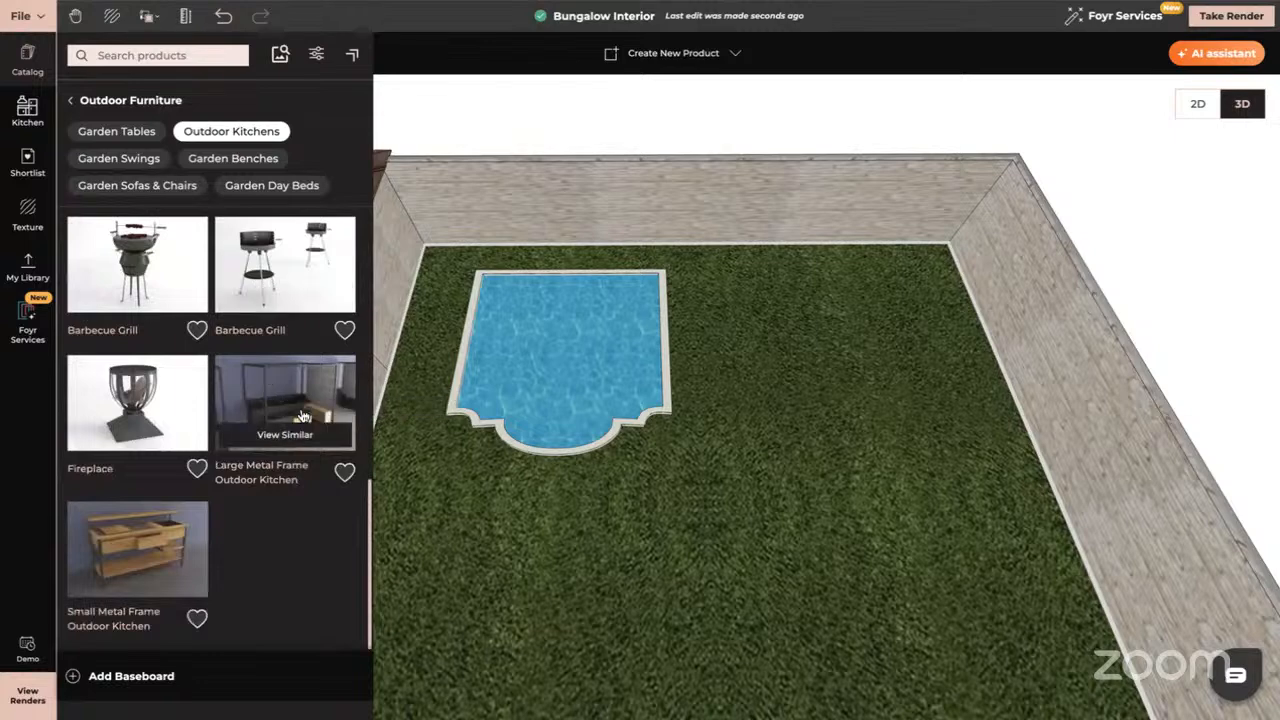
click(281, 400)
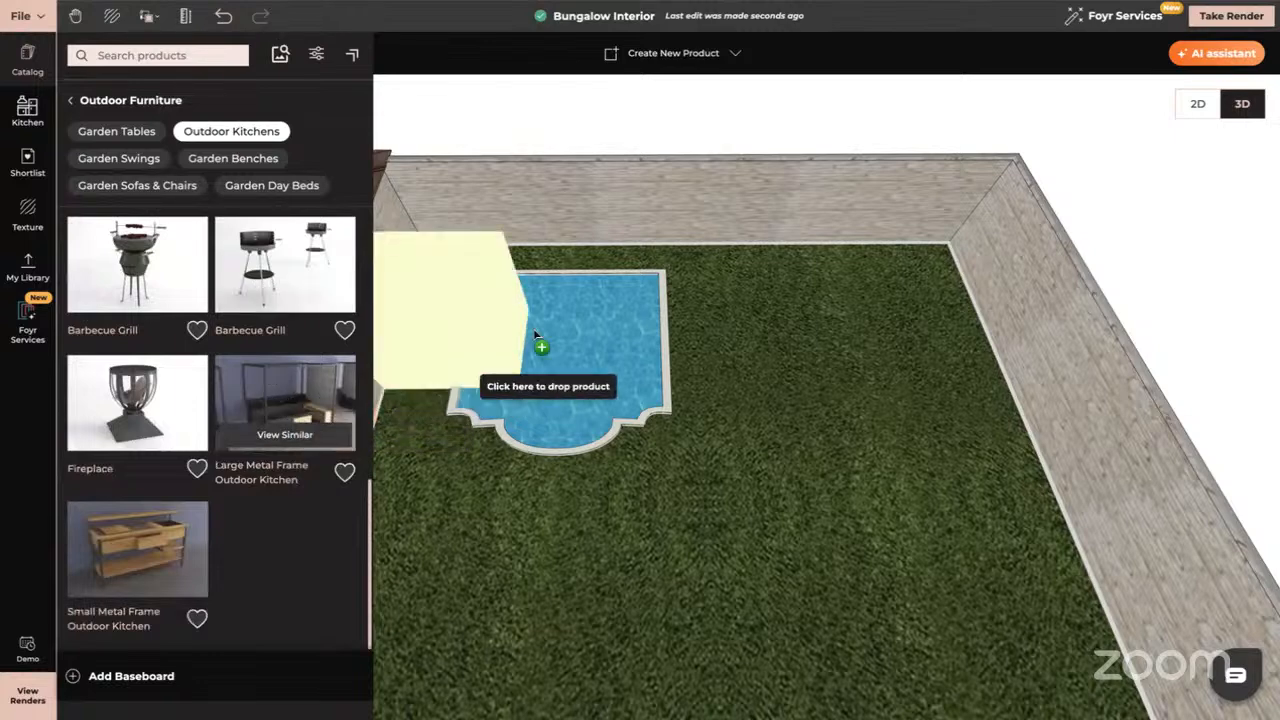
click(811, 340)
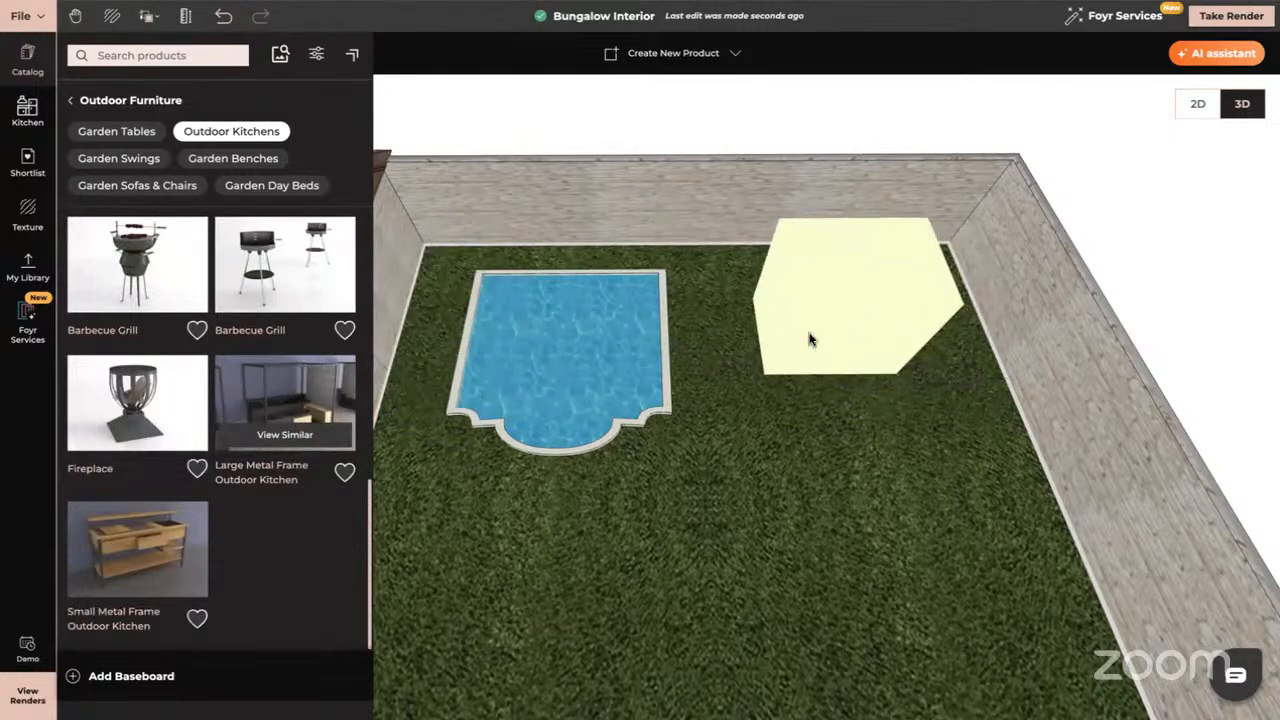
drag(834, 445, 834, 397)
- Stretch the outdoor kitchen to a length of about 5.17 m toward the pool and increase its depth
click(893, 348)
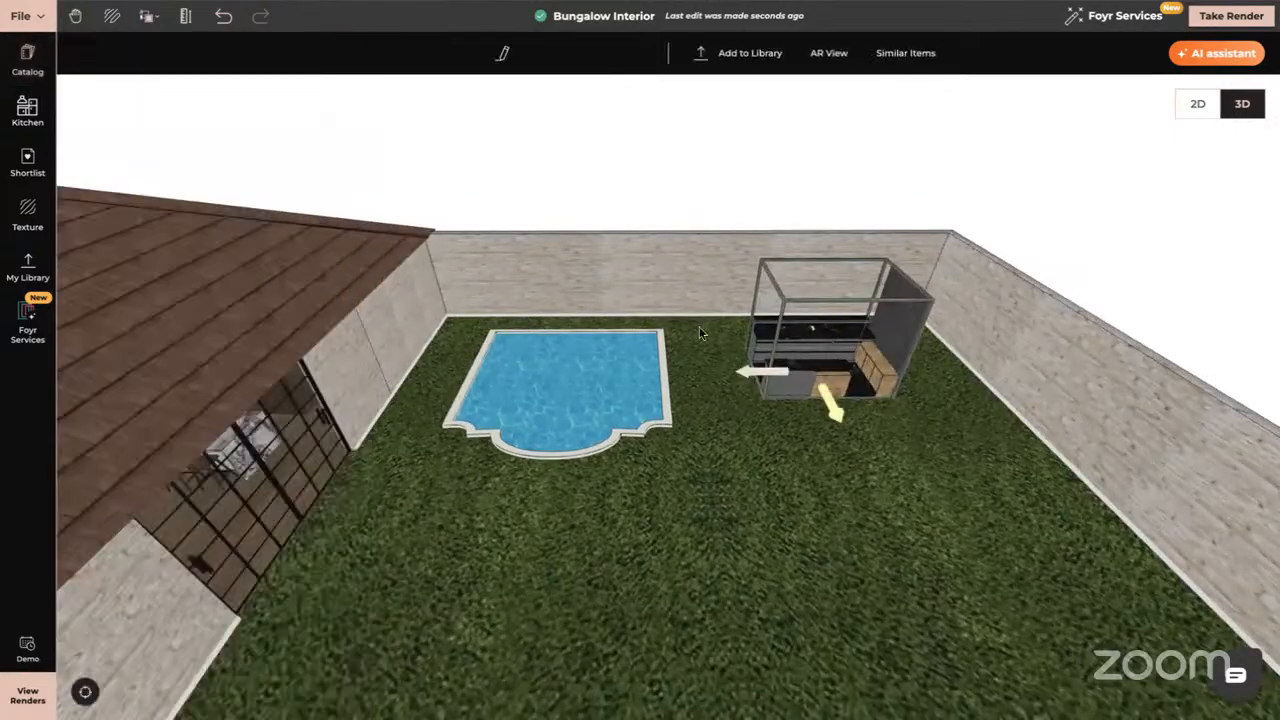
click(593, 53)
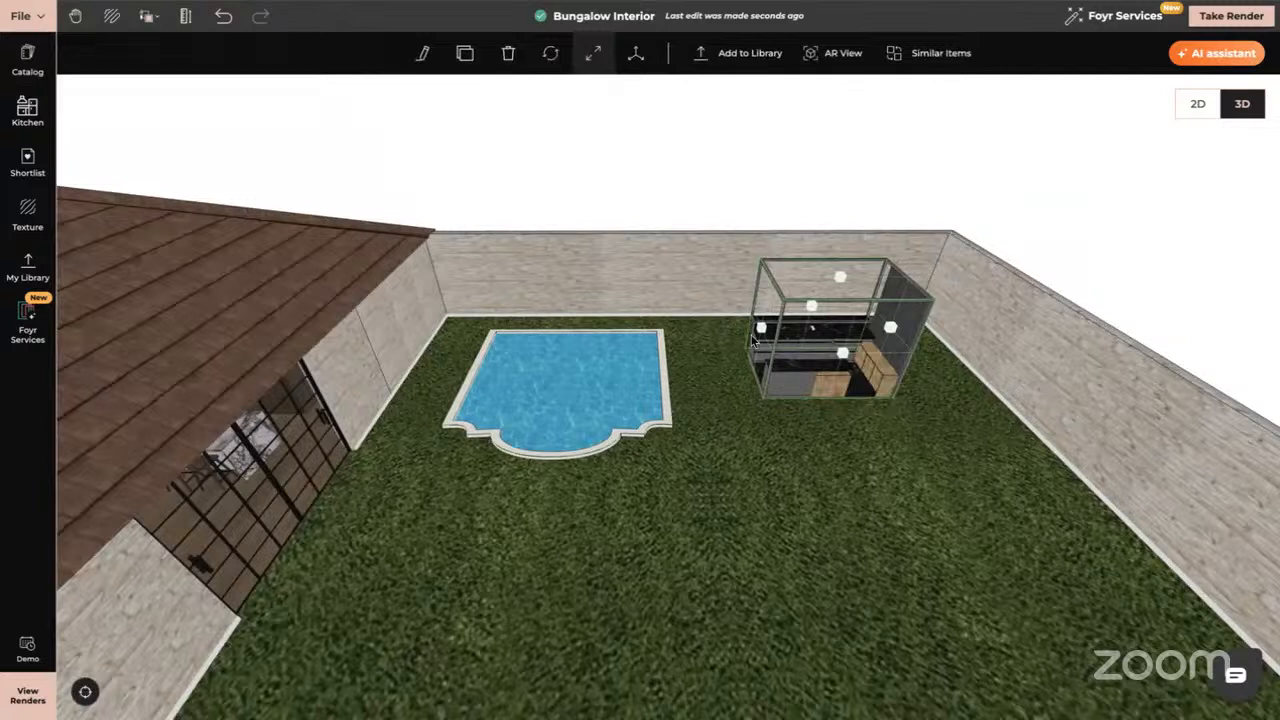
drag(761, 330, 693, 330)
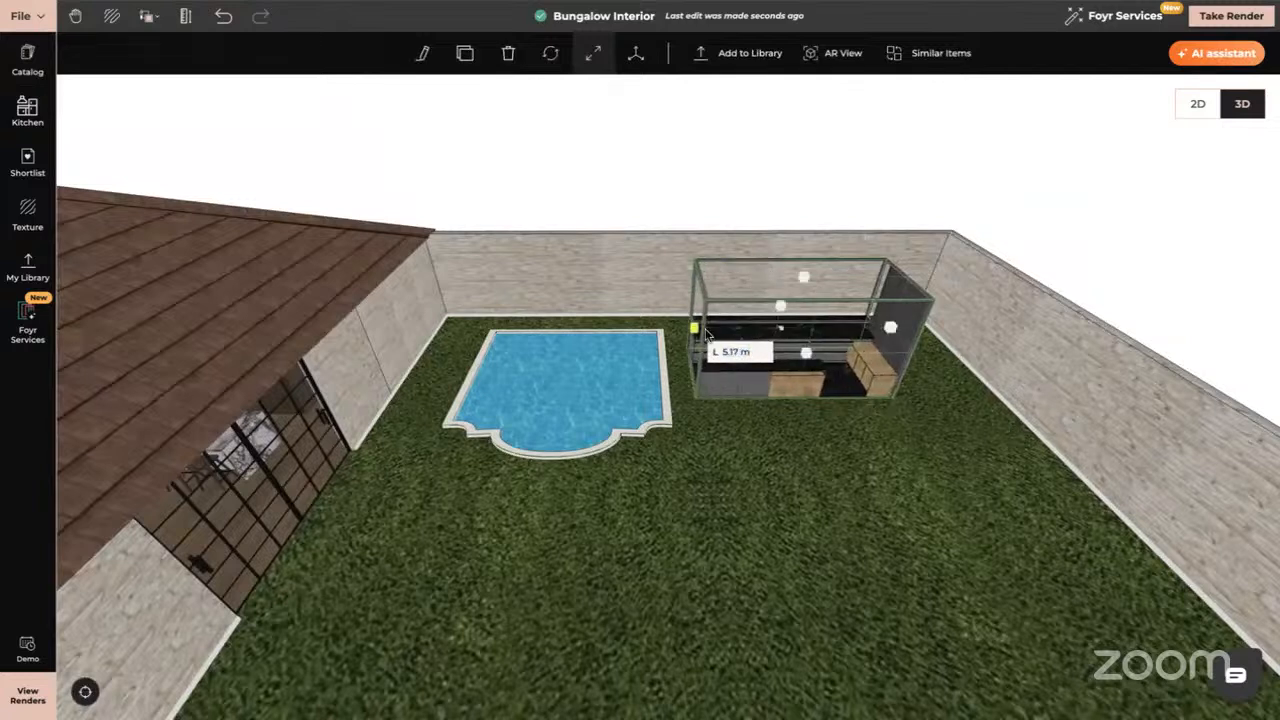
drag(818, 366, 824, 410)
drag(696, 463, 698, 528)
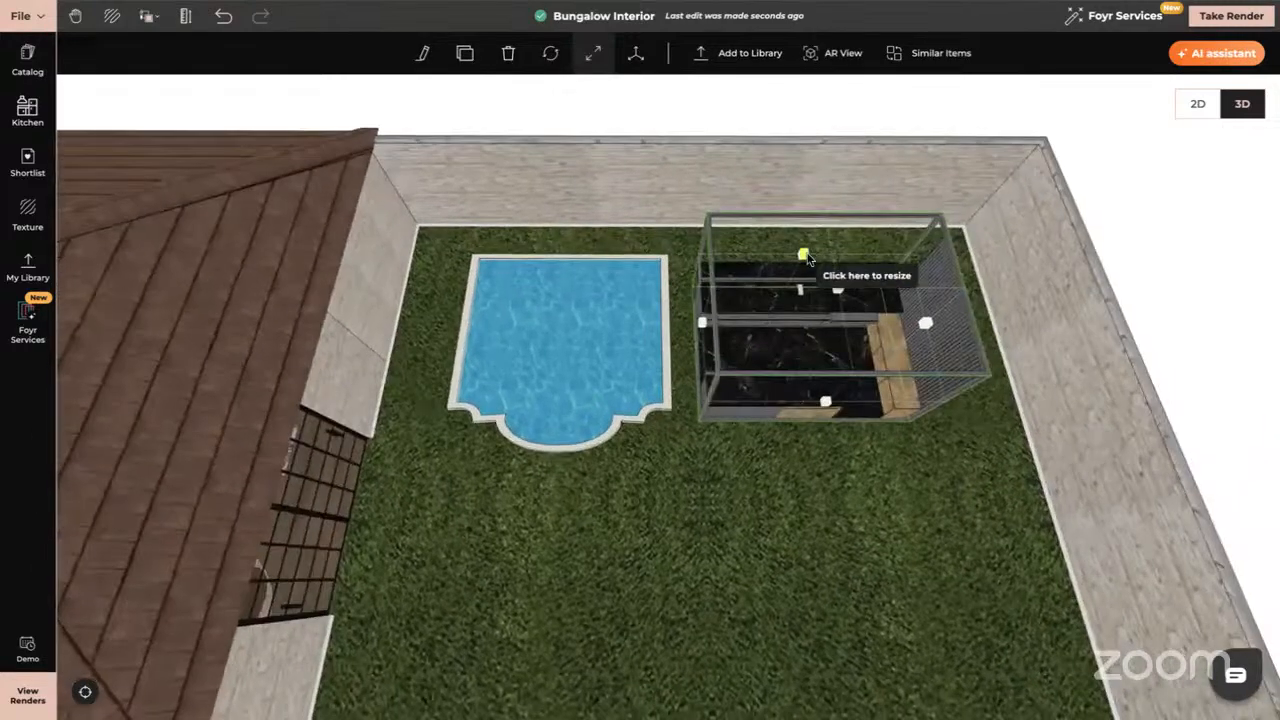
drag(805, 256, 798, 239)
- Move the outdoor kitchen away from the pool into the far back corner, close to both walls
drag(692, 430, 648, 521)
click(648, 521)
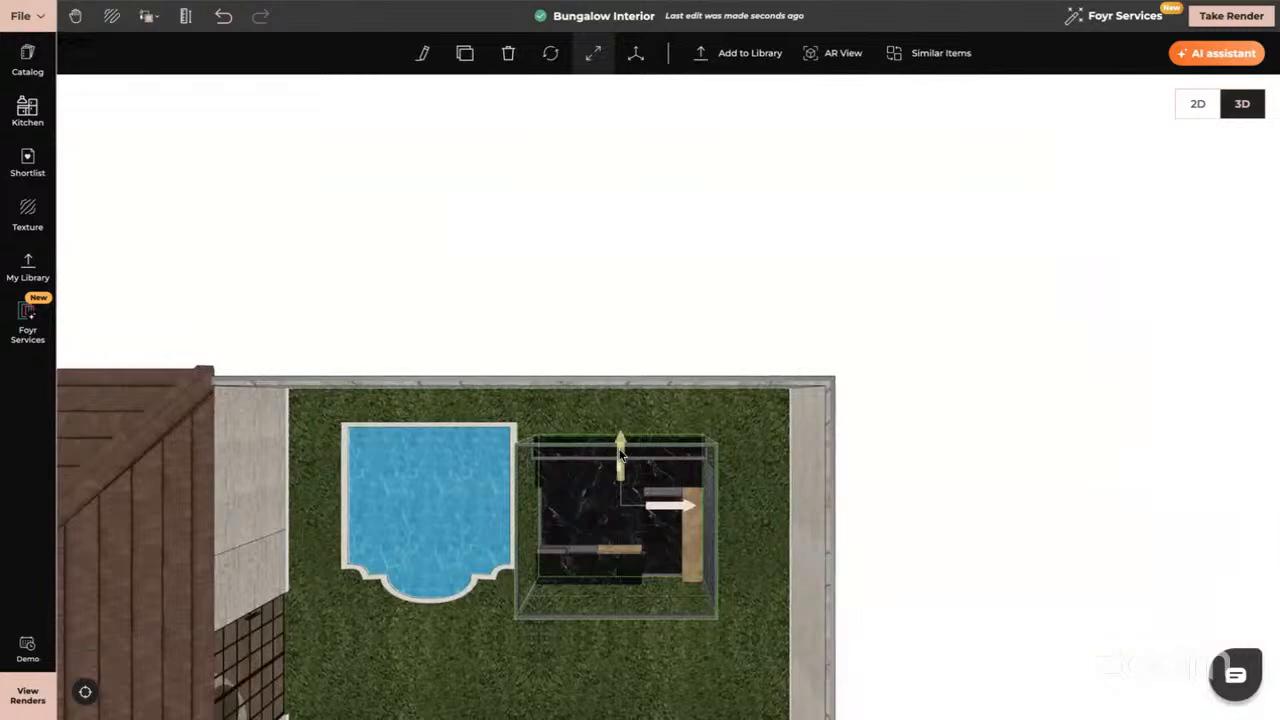
drag(620, 458, 620, 407)
drag(685, 460, 757, 462)
- Check the outdoor kitchen's fit from ground level and shift it slightly away from the back wall
drag(576, 590, 675, 444)
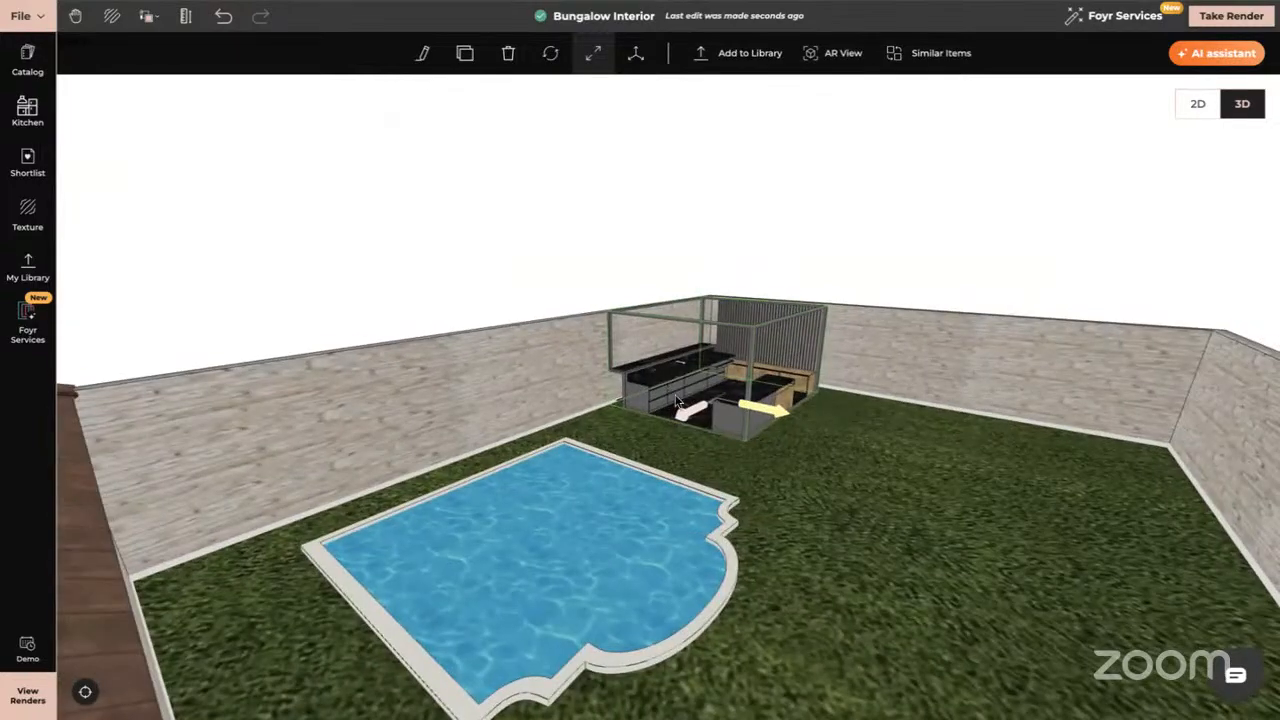
scroll(681, 382, down, 5)
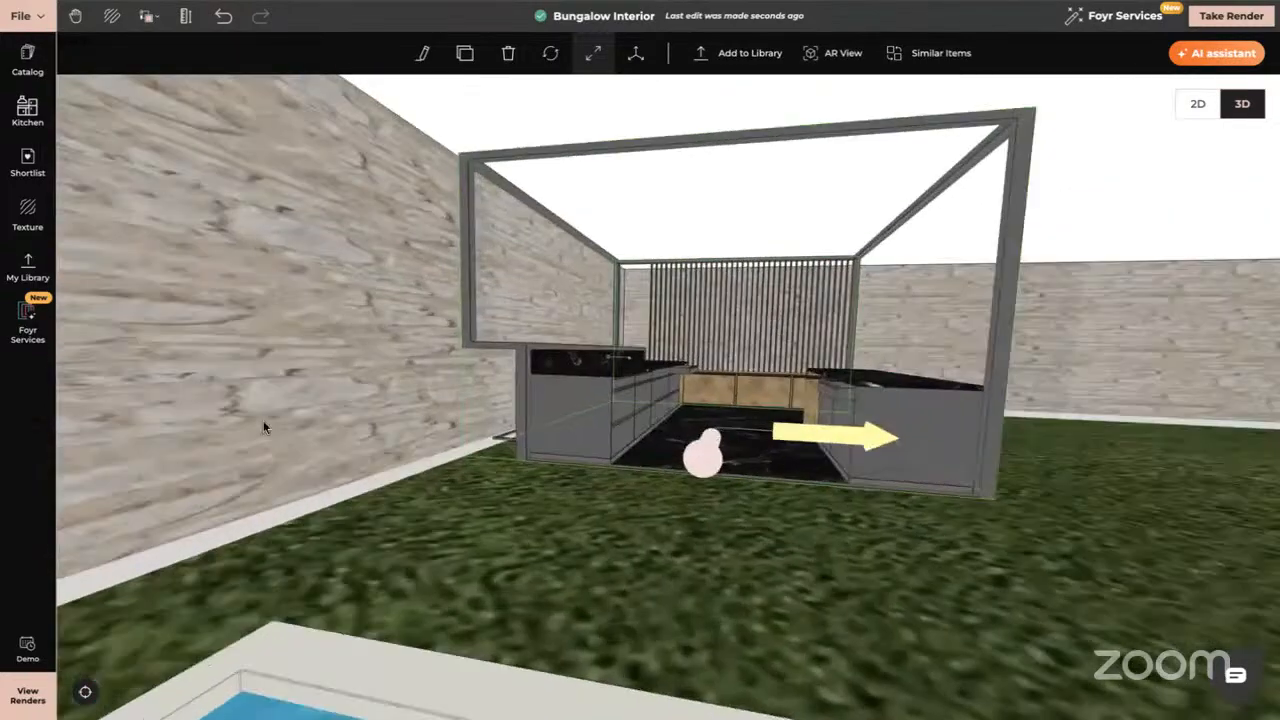
drag(263, 427, 2, 418)
key(Escape)
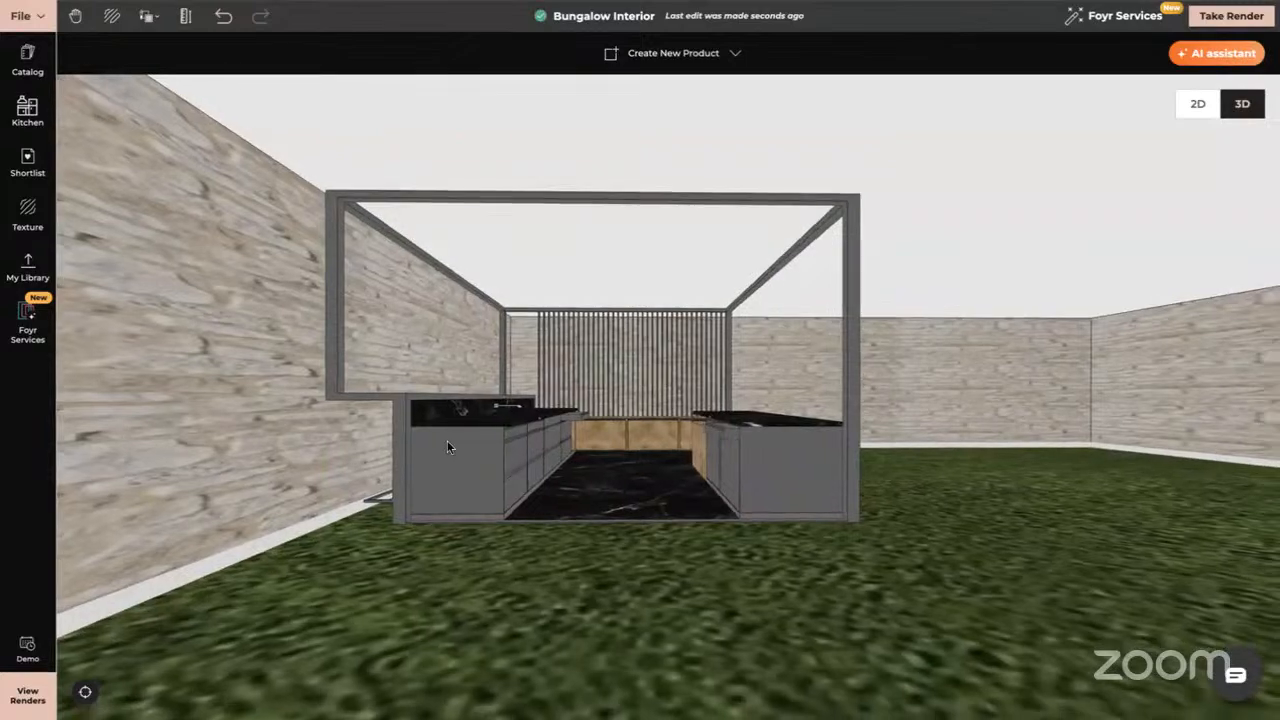
drag(447, 446, 439, 455)
click(439, 455)
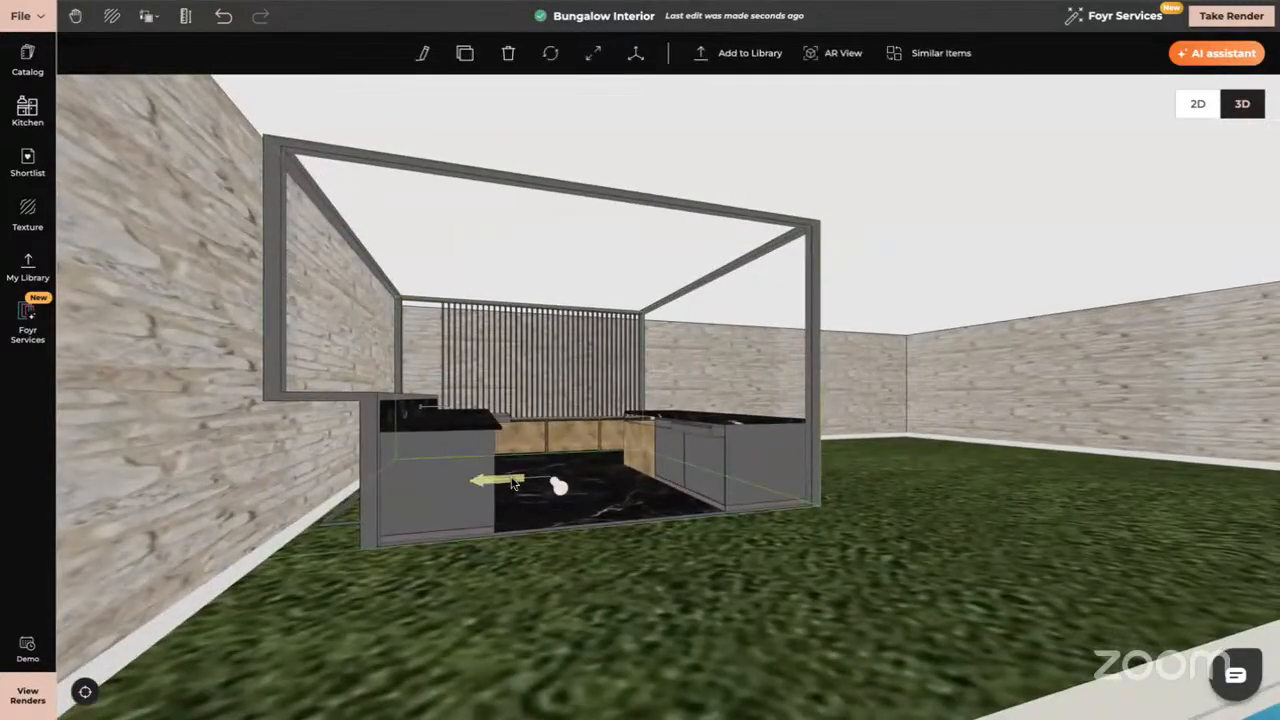
drag(563, 486, 627, 478)
- Open the render setup for the outdoor kitchen view and turn on Exterior Lighting
drag(393, 525, 562, 367)
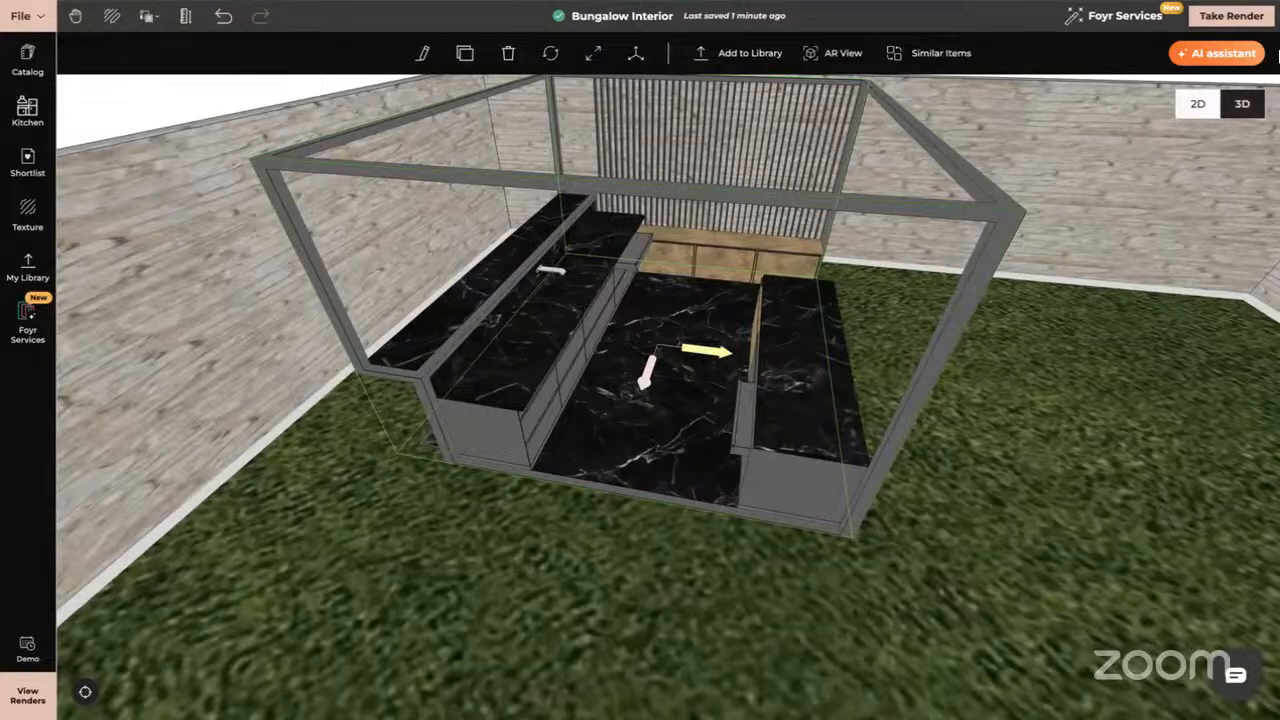
click(1262, 18)
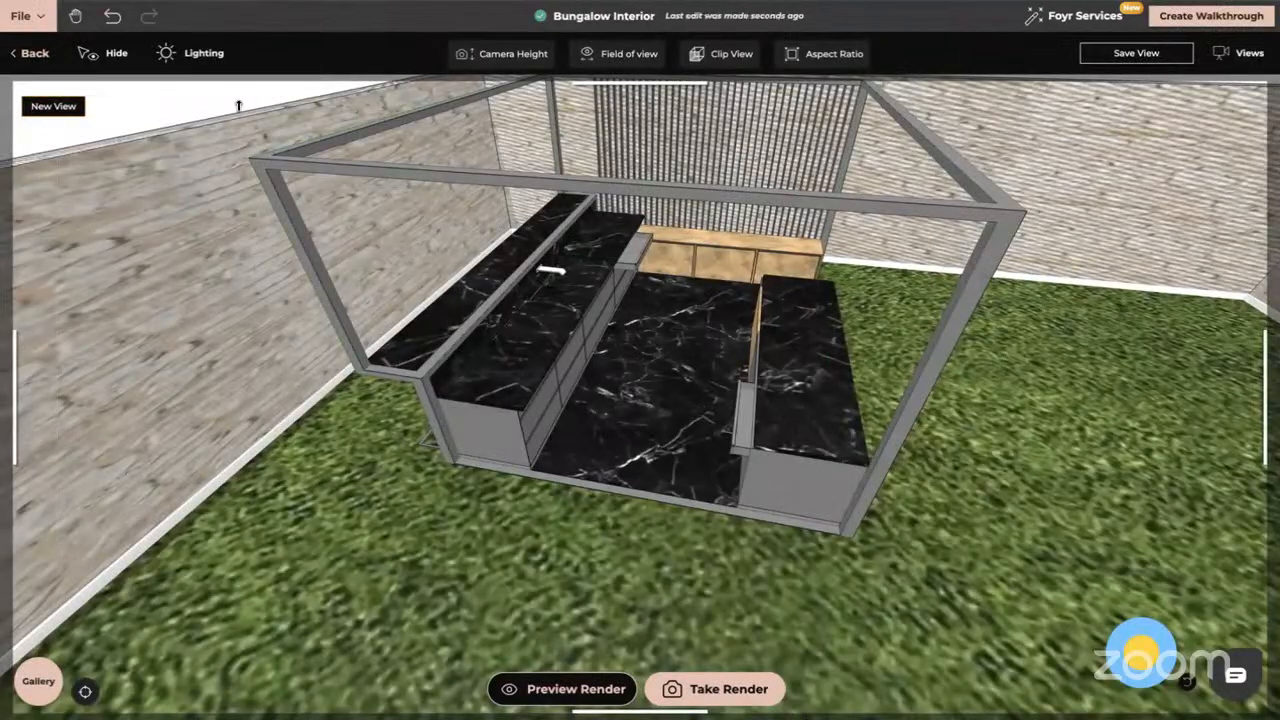
click(200, 52)
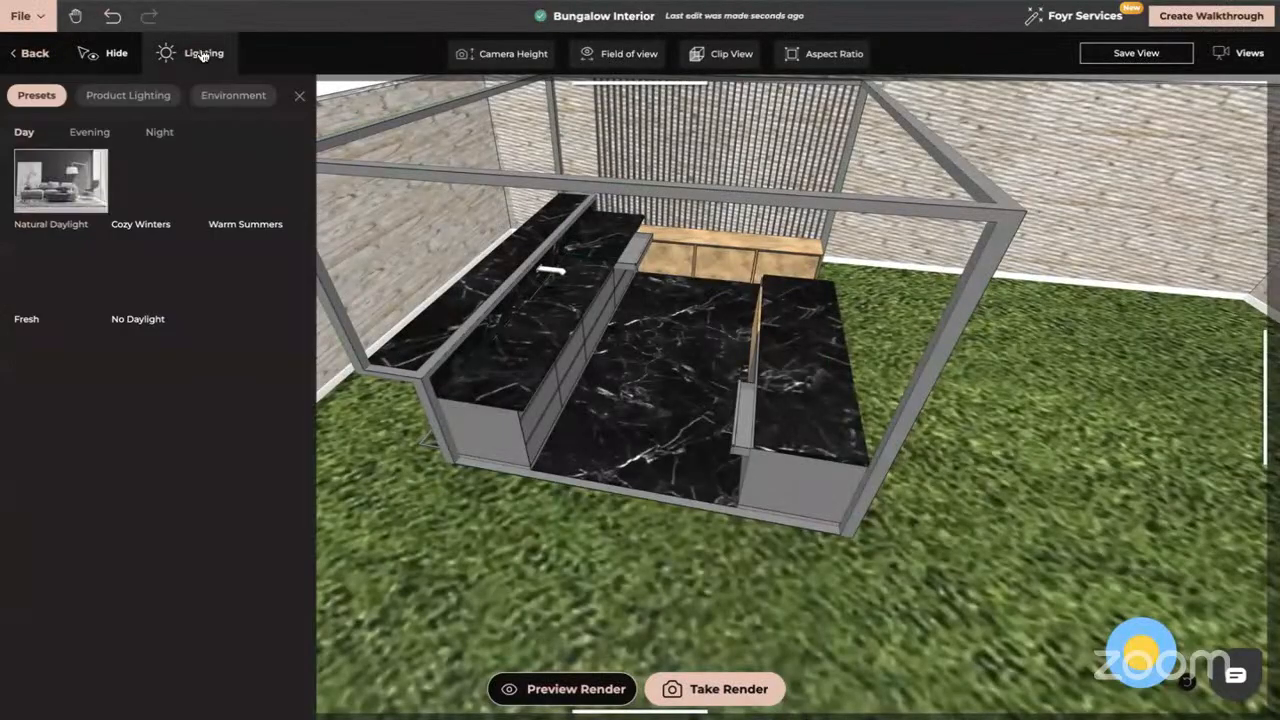
click(127, 96)
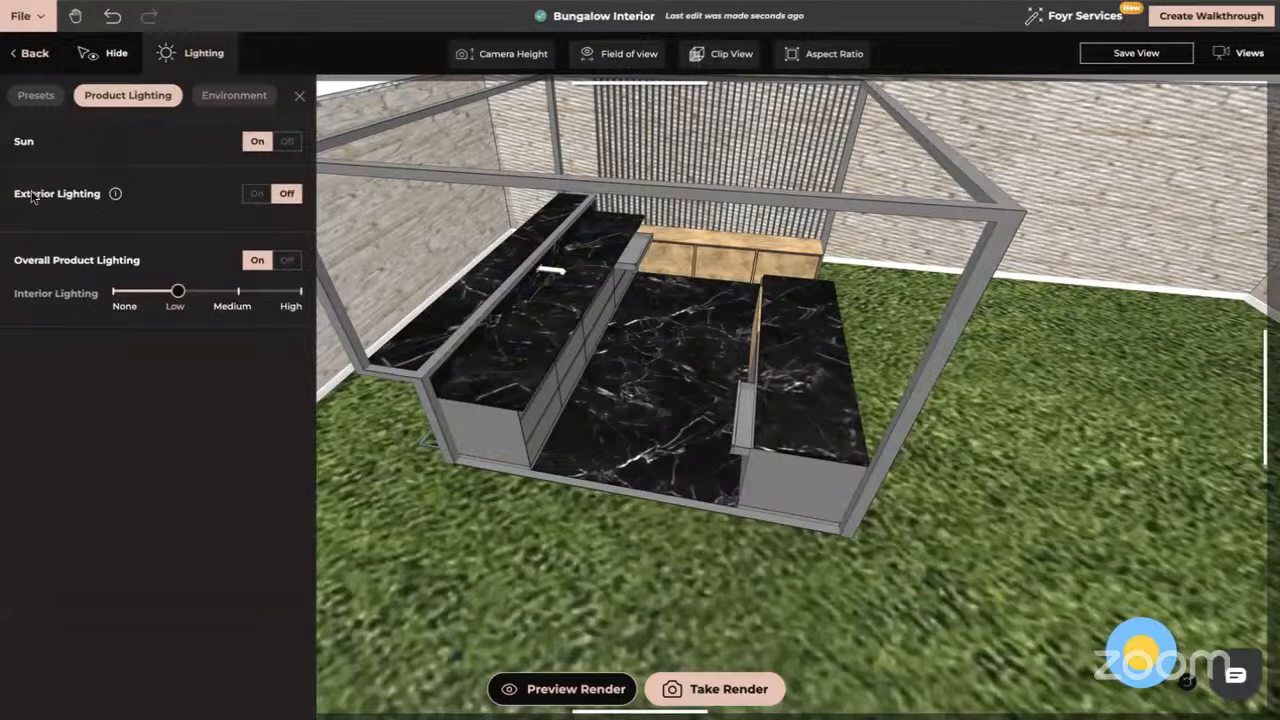
click(256, 198)
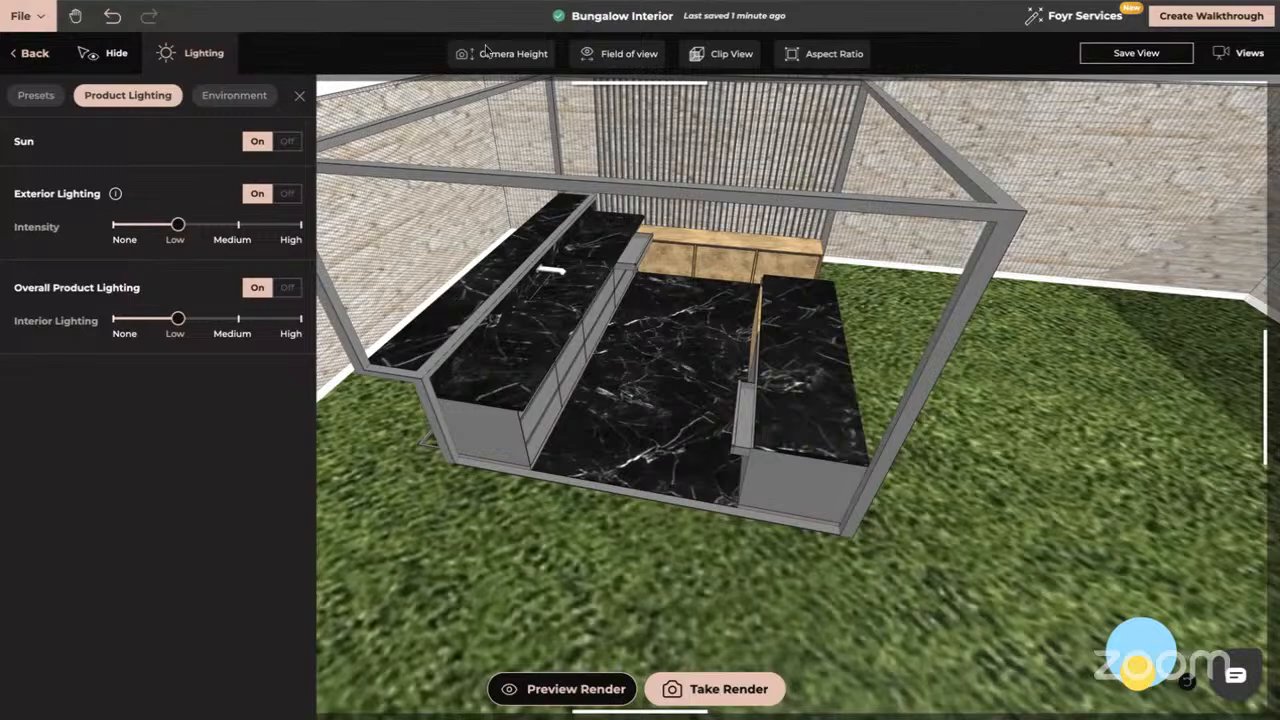
- Examine the outdoor kitchen and swimming pool from above under the exterior lighting, and return to the design workspace
drag(664, 405, 499, 436)
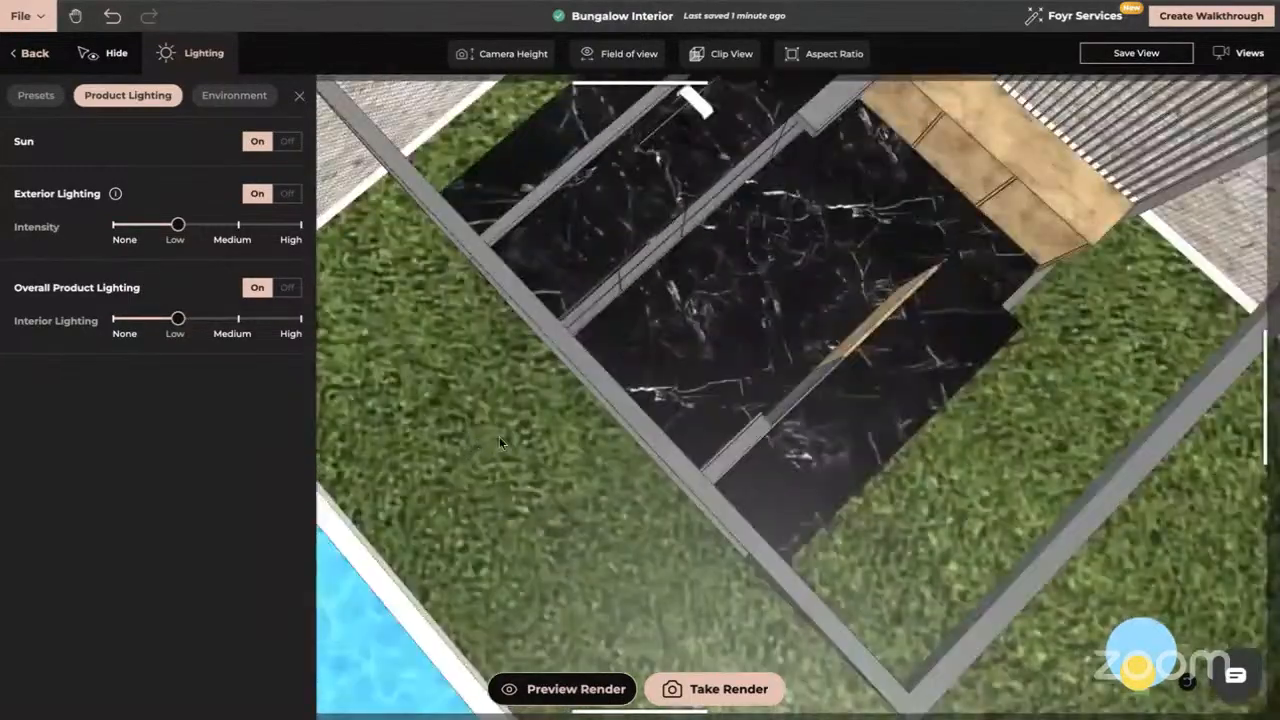
right_drag(499, 436, 912, 405)
drag(911, 405, 675, 385)
right_drag(675, 385, 1268, 438)
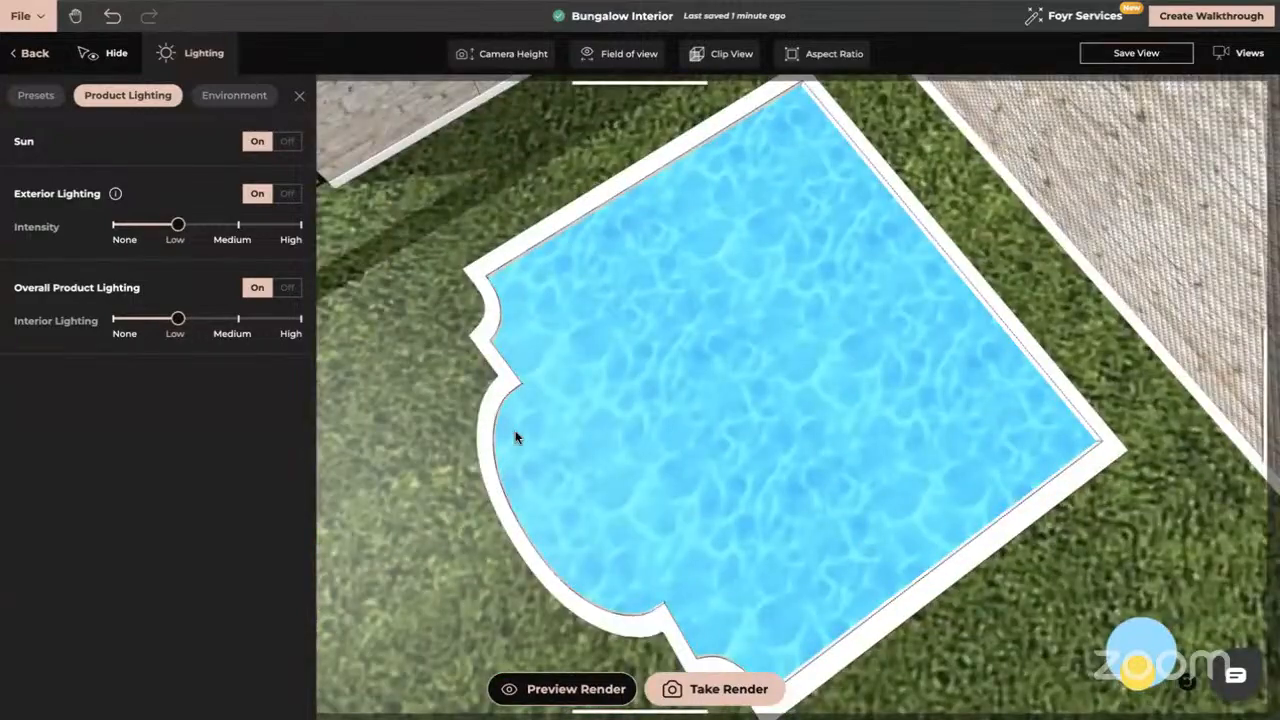
drag(566, 446, 608, 443)
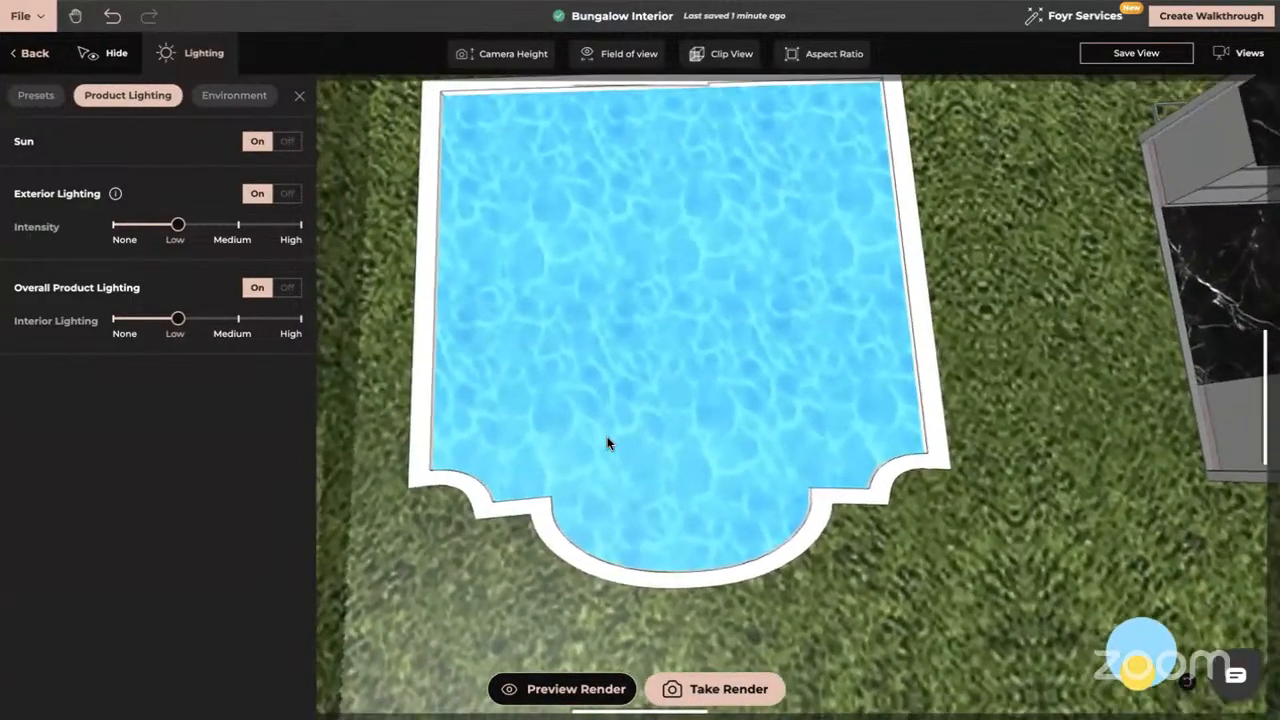
right_drag(608, 443, 754, 478)
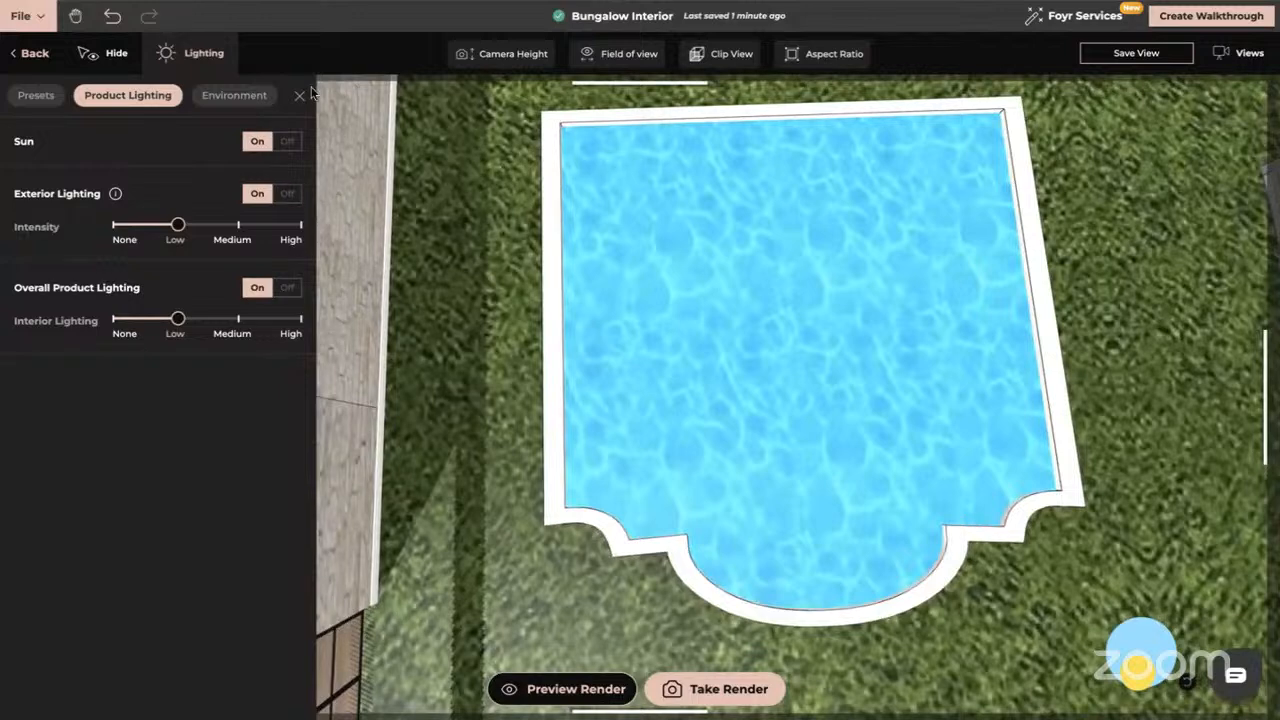
click(299, 95)
click(34, 53)
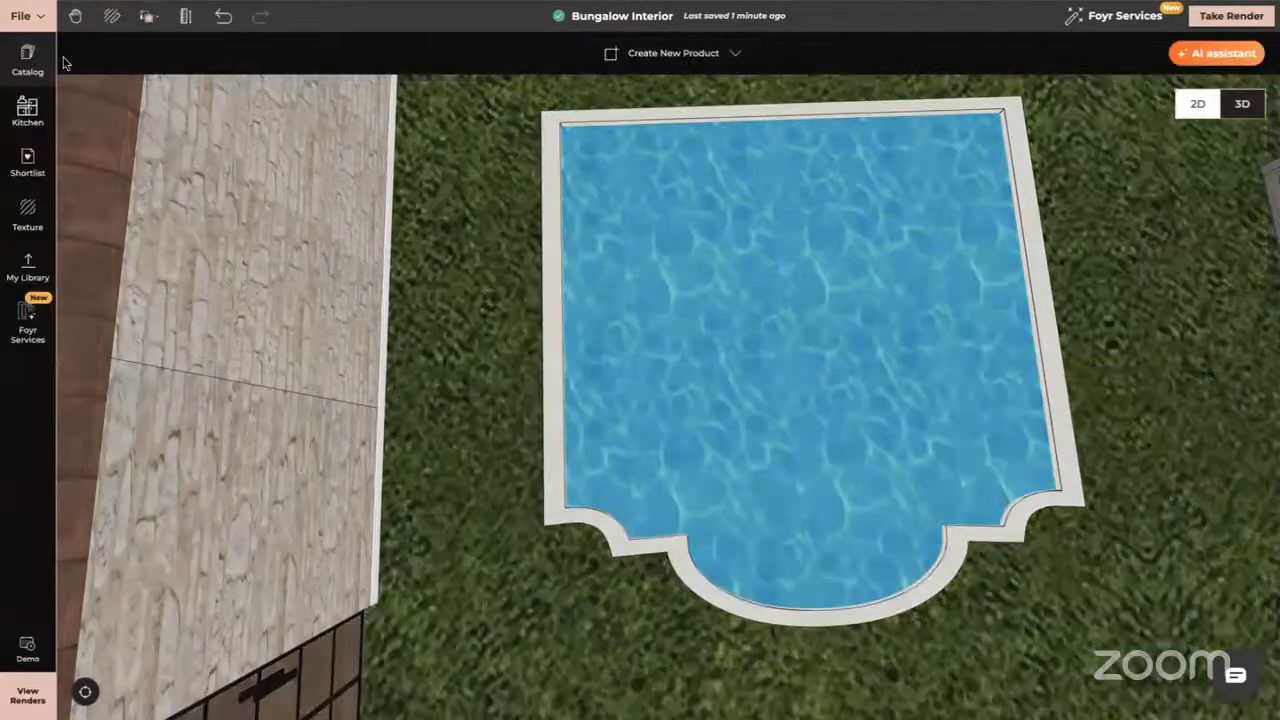
- Place the wooden slatted Pergolas model from the Gardening & Structure catalog beside the swimming pool, near the house wall
click(769, 398)
double_click(769, 400)
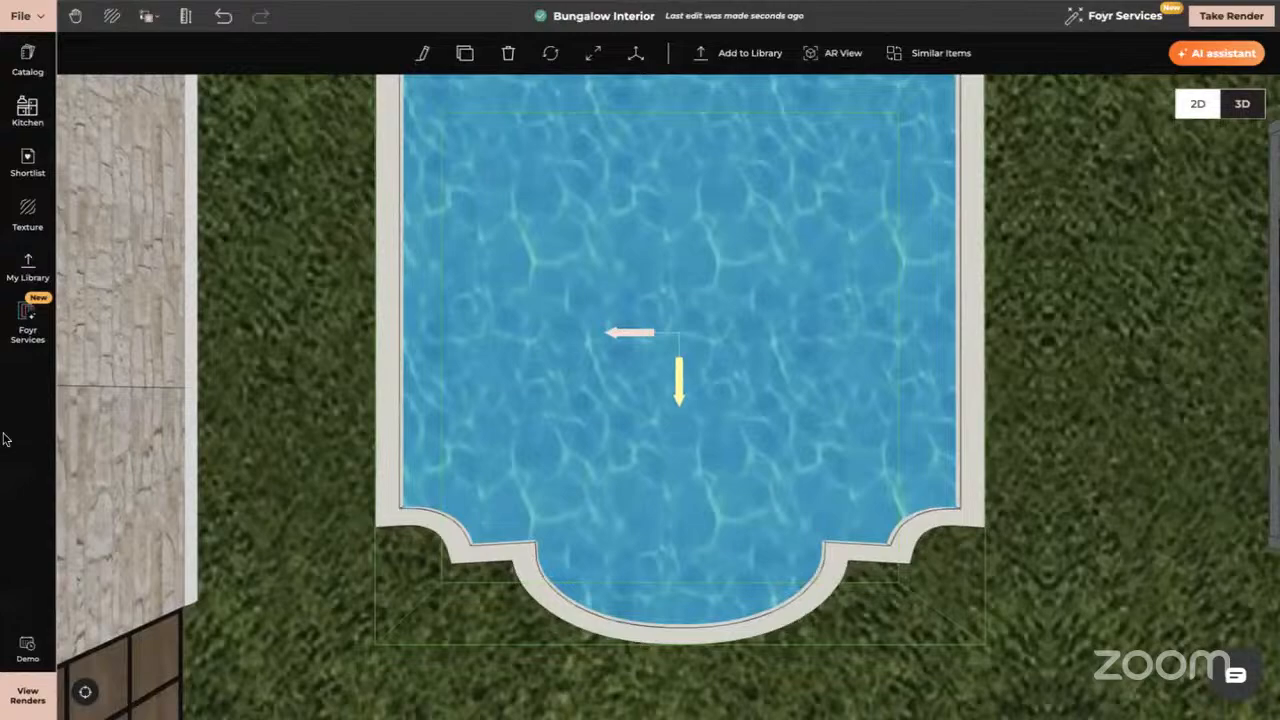
click(575, 408)
scroll(575, 412, down, 1)
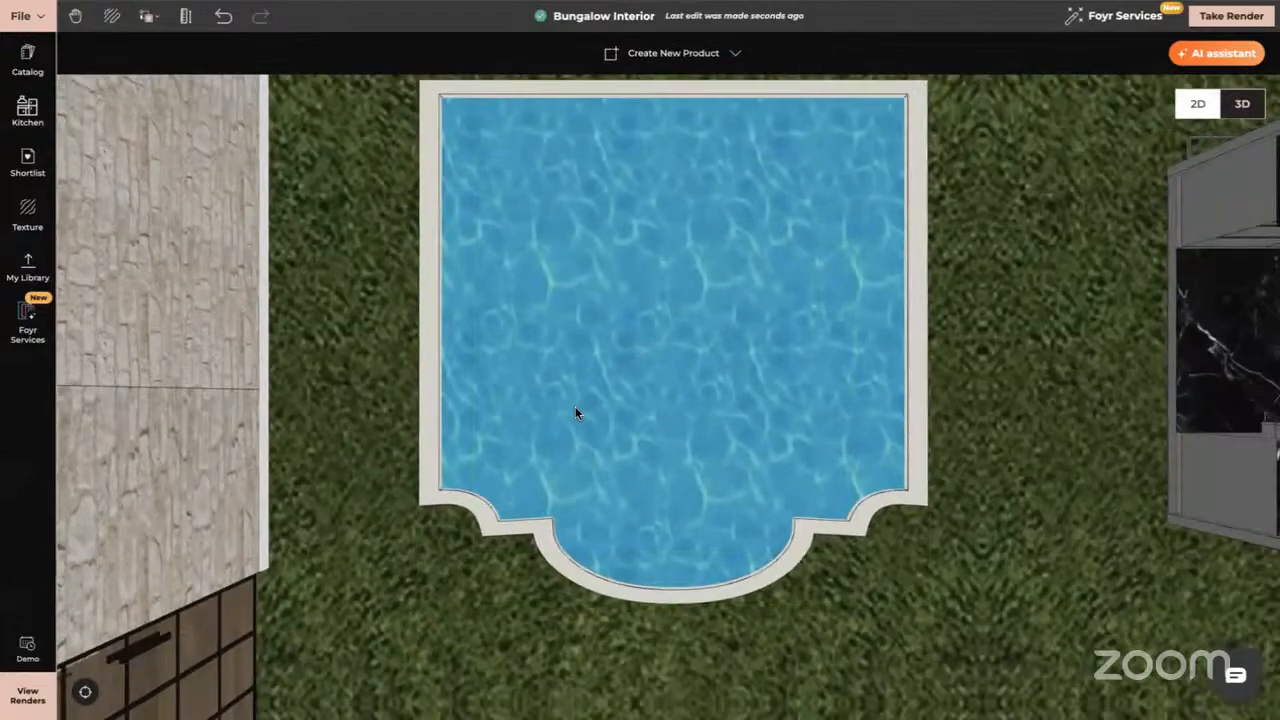
scroll(575, 412, up, 5)
scroll(575, 412, down, 5)
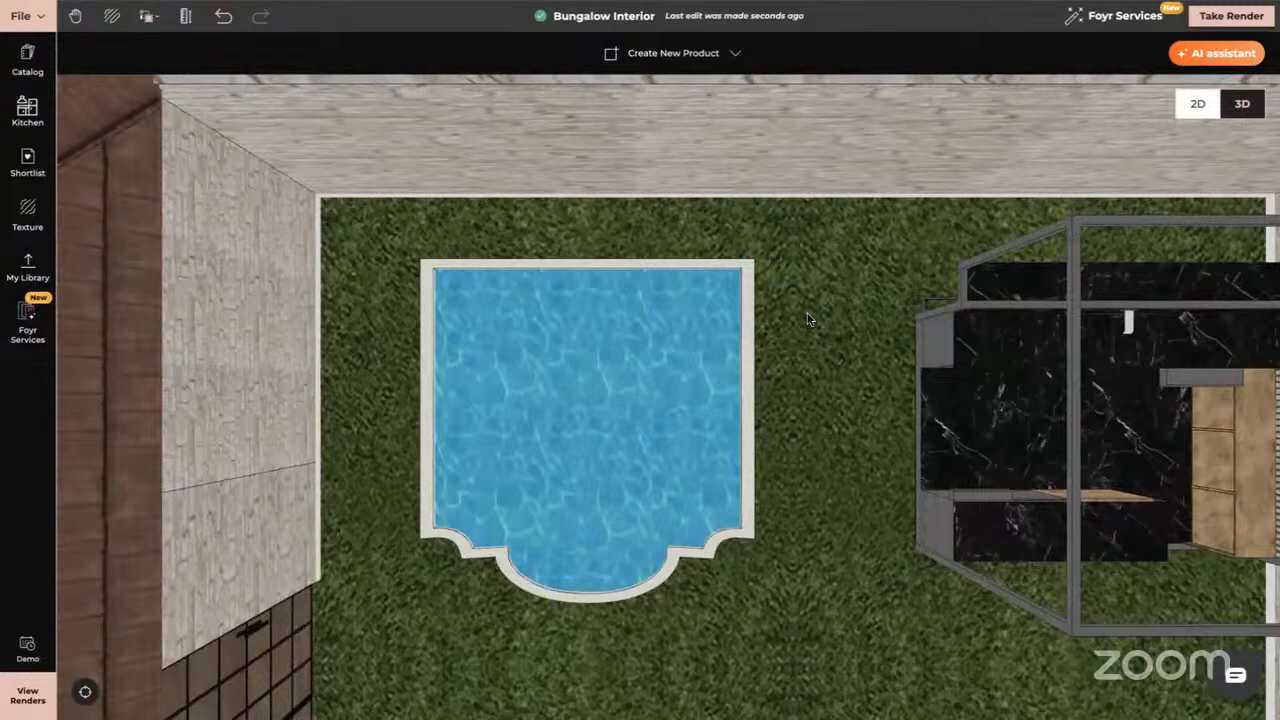
drag(808, 319, 817, 294)
click(27, 60)
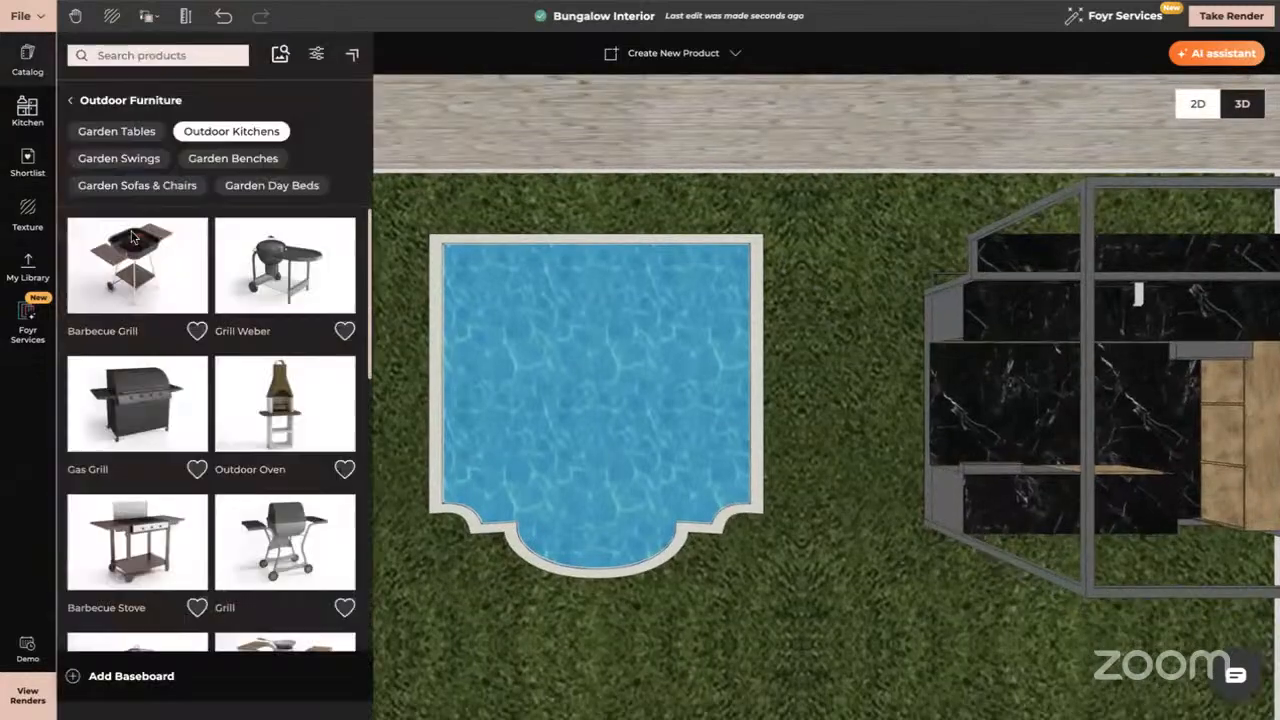
click(70, 101)
click(341, 164)
drag(285, 400, 708, 258)
click(237, 131)
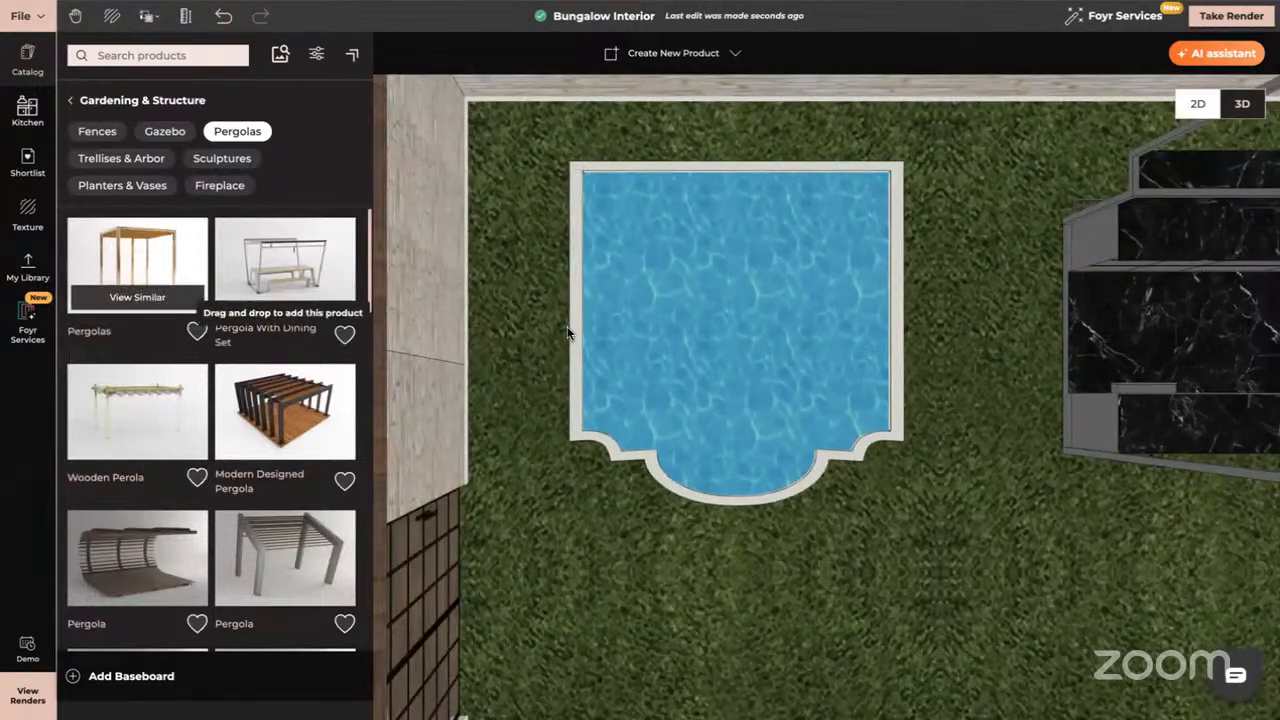
drag(135, 270, 821, 274)
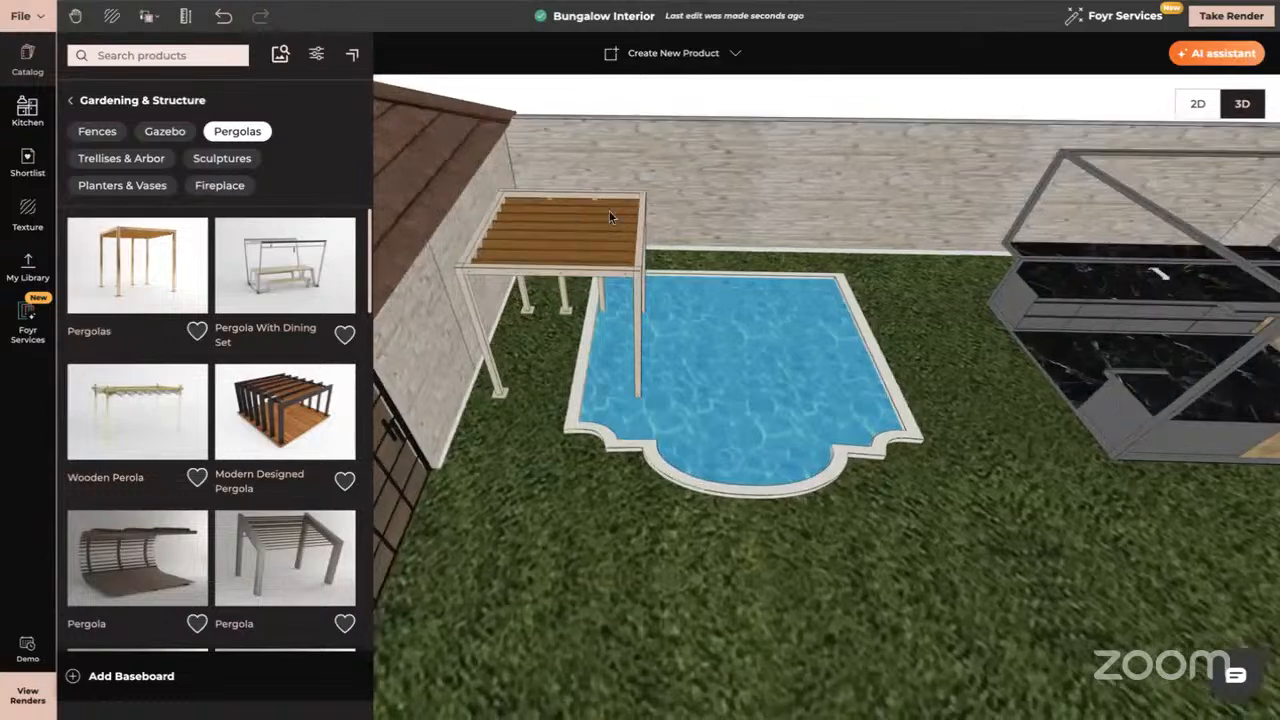
- Stretch the pergola's length across the swimming pool to the grass on its far side and increase its height
click(609, 213)
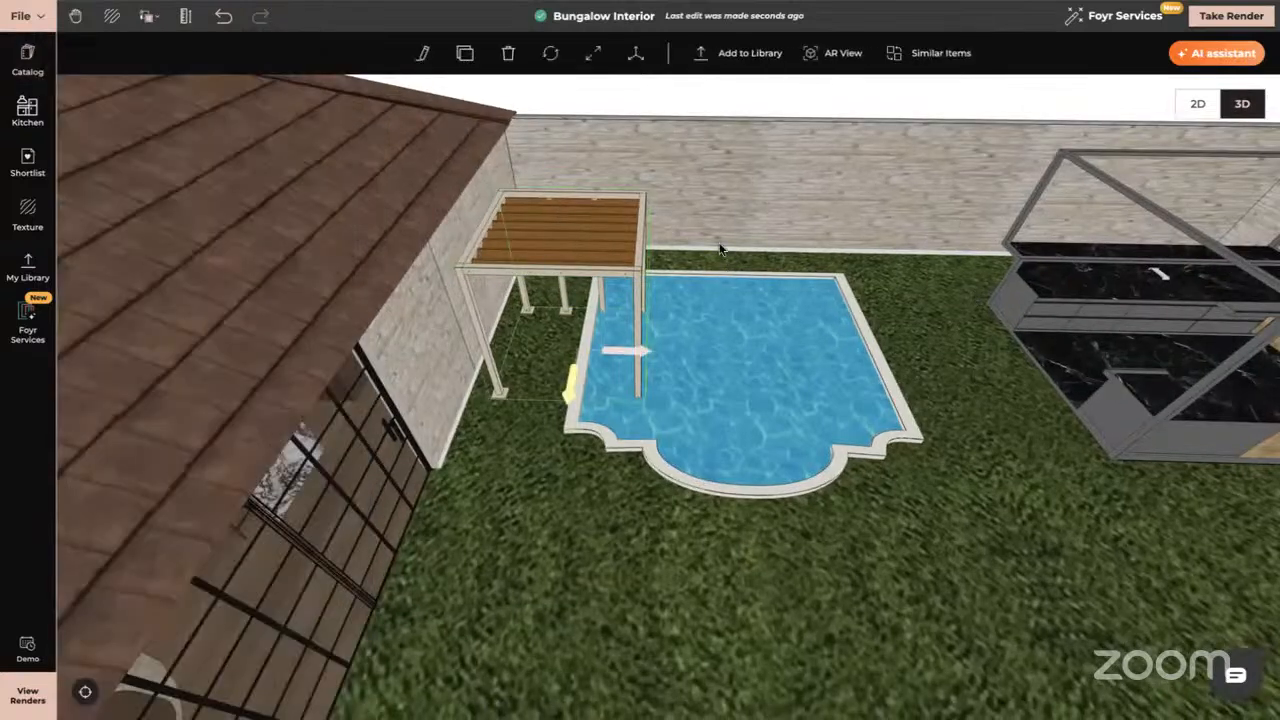
click(595, 48)
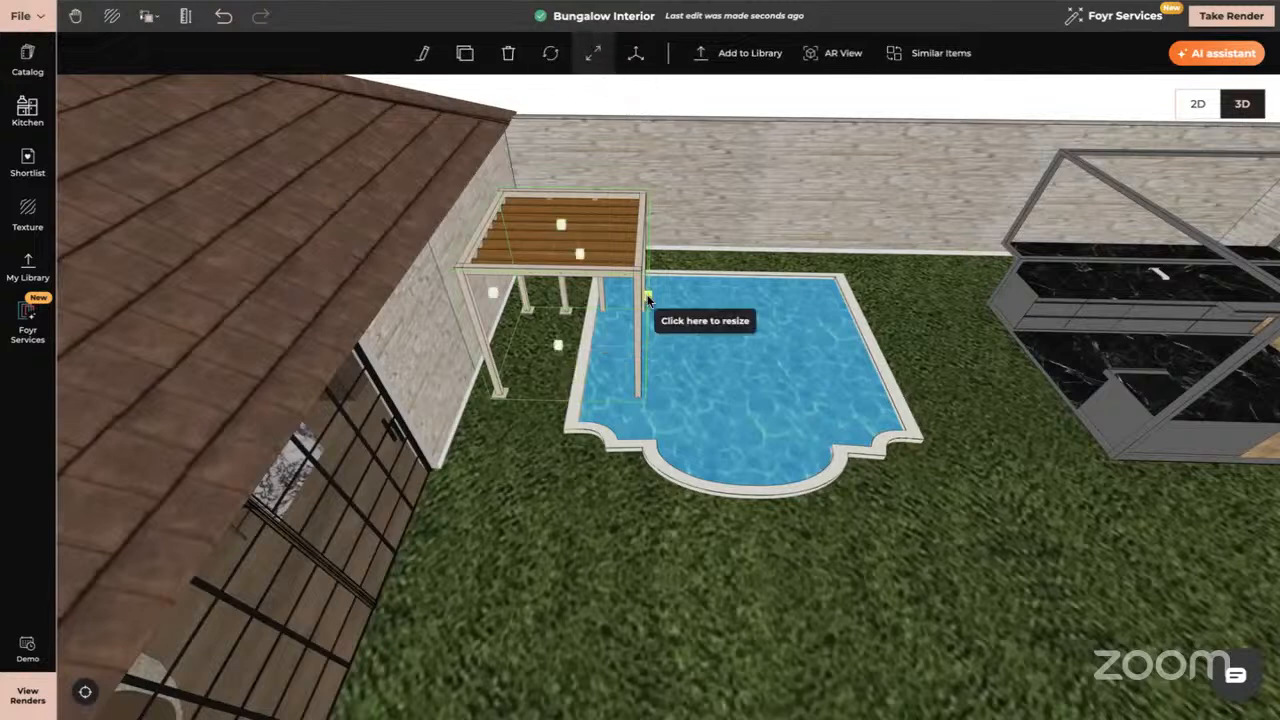
drag(648, 297, 970, 300)
drag(732, 230, 731, 190)
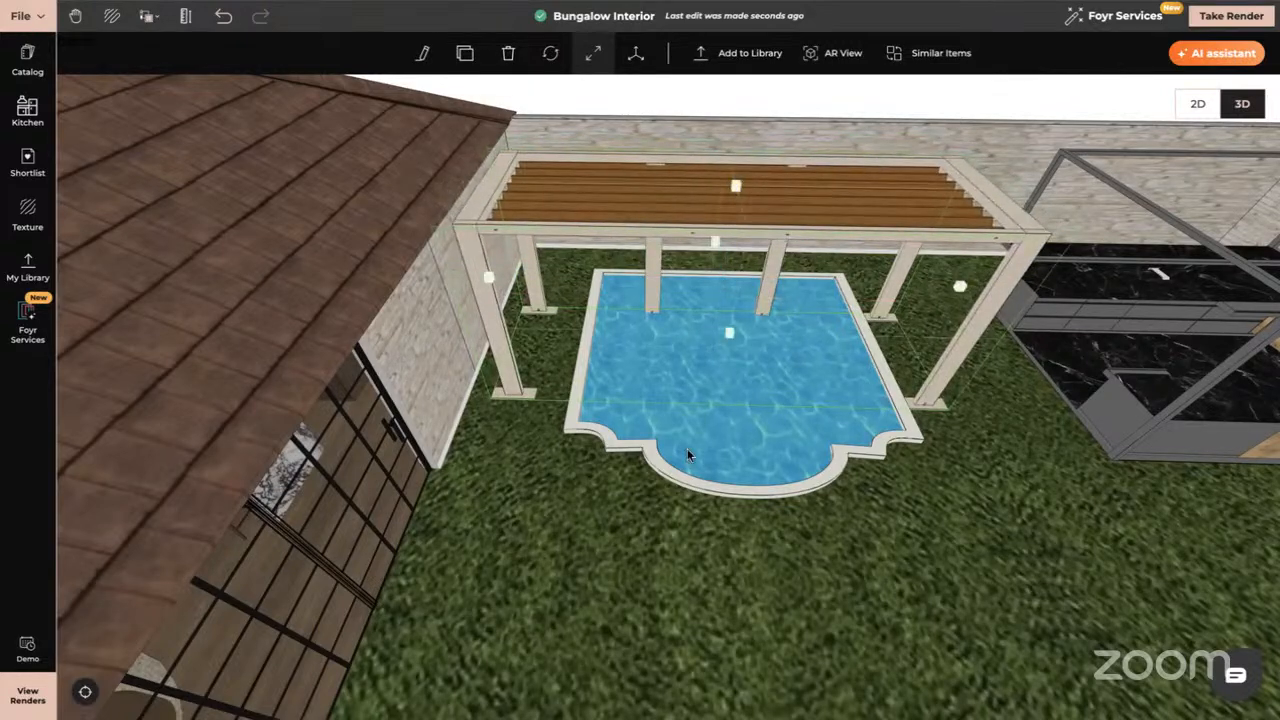
- Extend the pergola's depth toward the back wall to about 4.11 m and adjust its height to about 3.03 m
drag(687, 496, 911, 413)
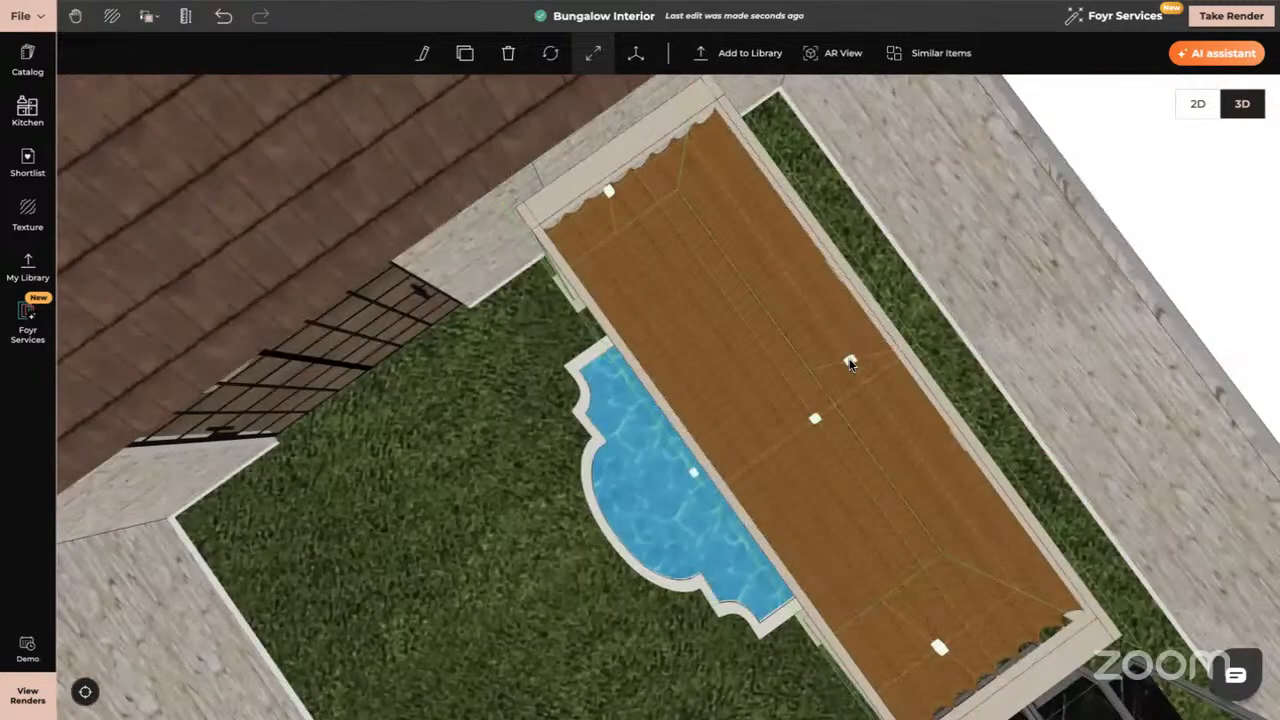
click(850, 359)
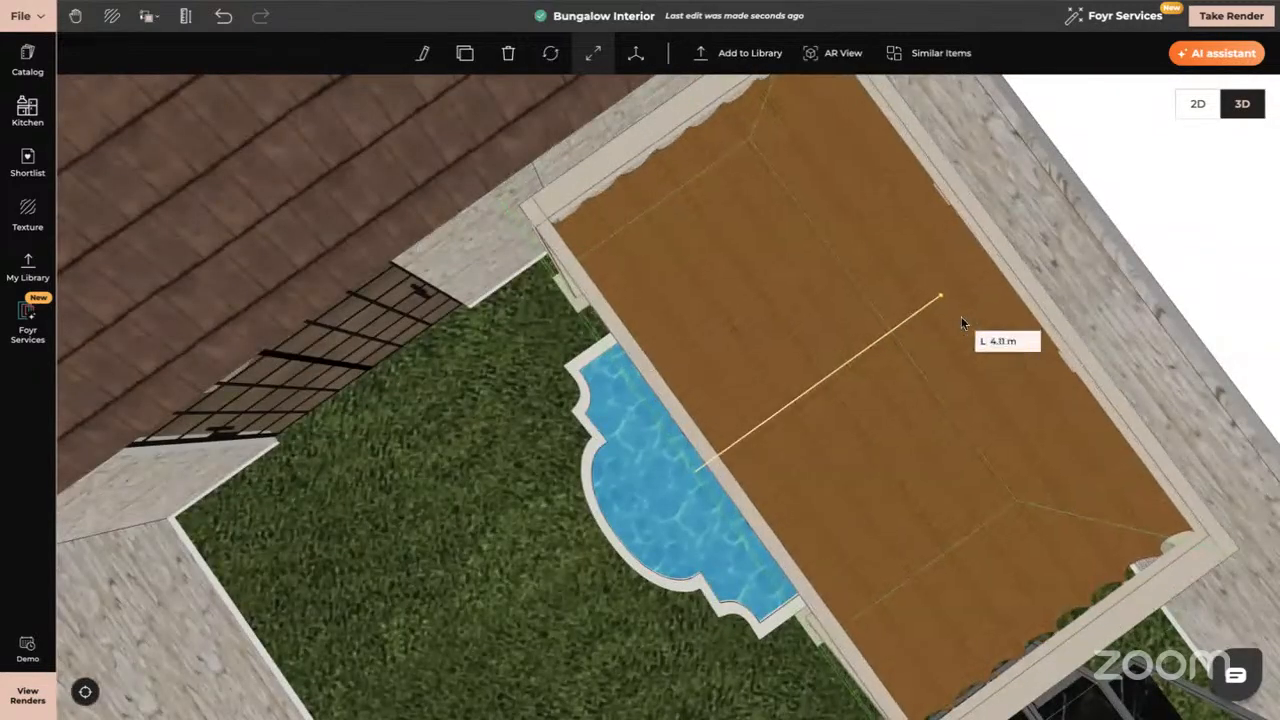
click(961, 316)
drag(617, 453, 607, 377)
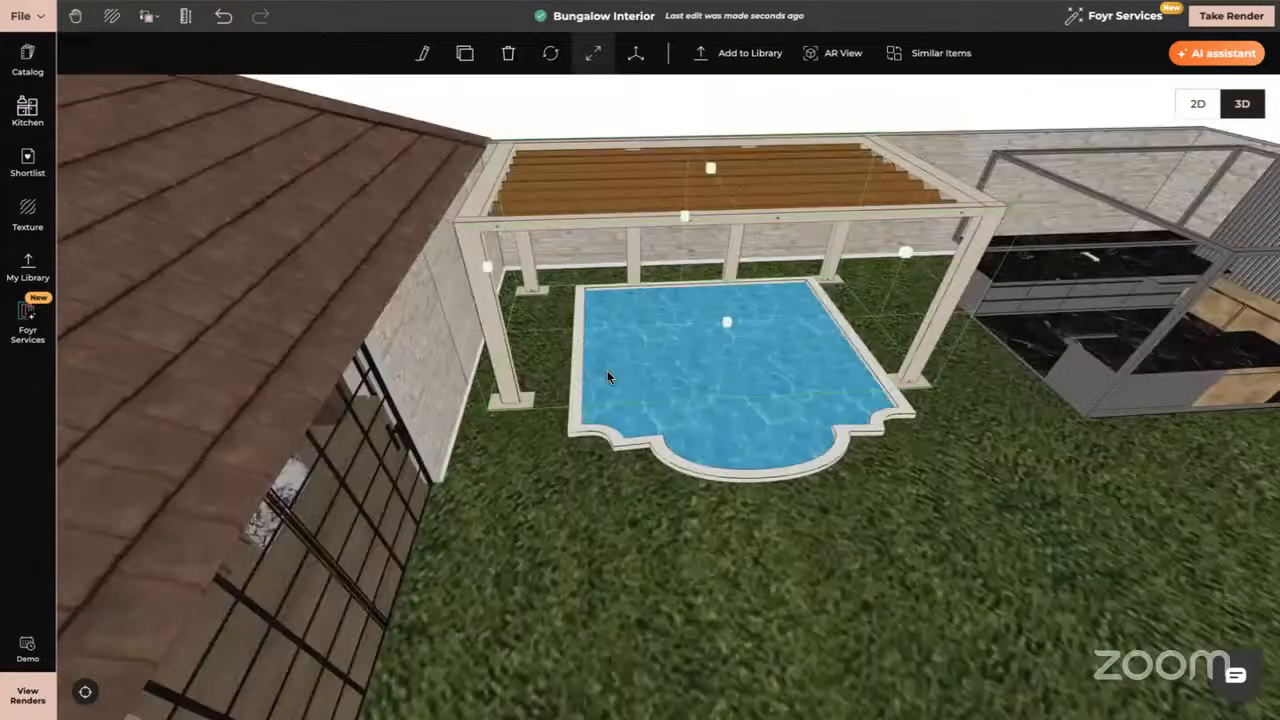
drag(771, 291, 735, 218)
click(721, 213)
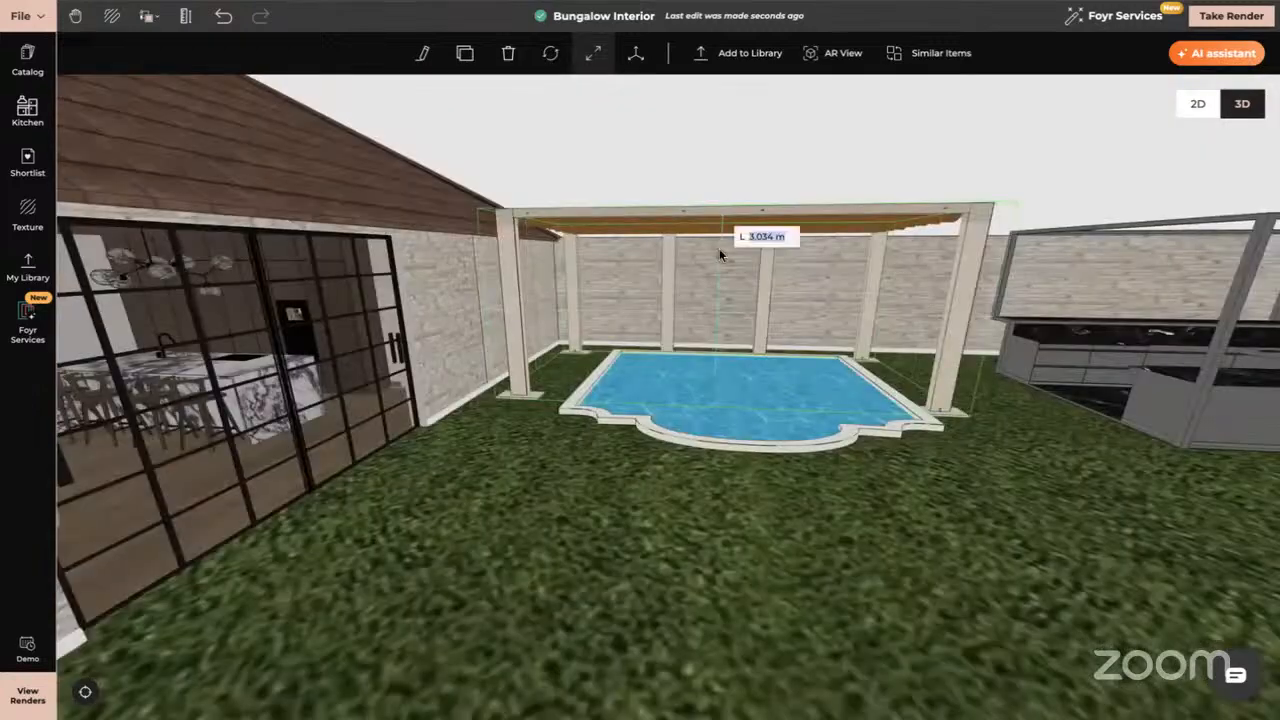
click(720, 245)
- Raise the swimming pool vertically above the grass
drag(757, 502, 514, 536)
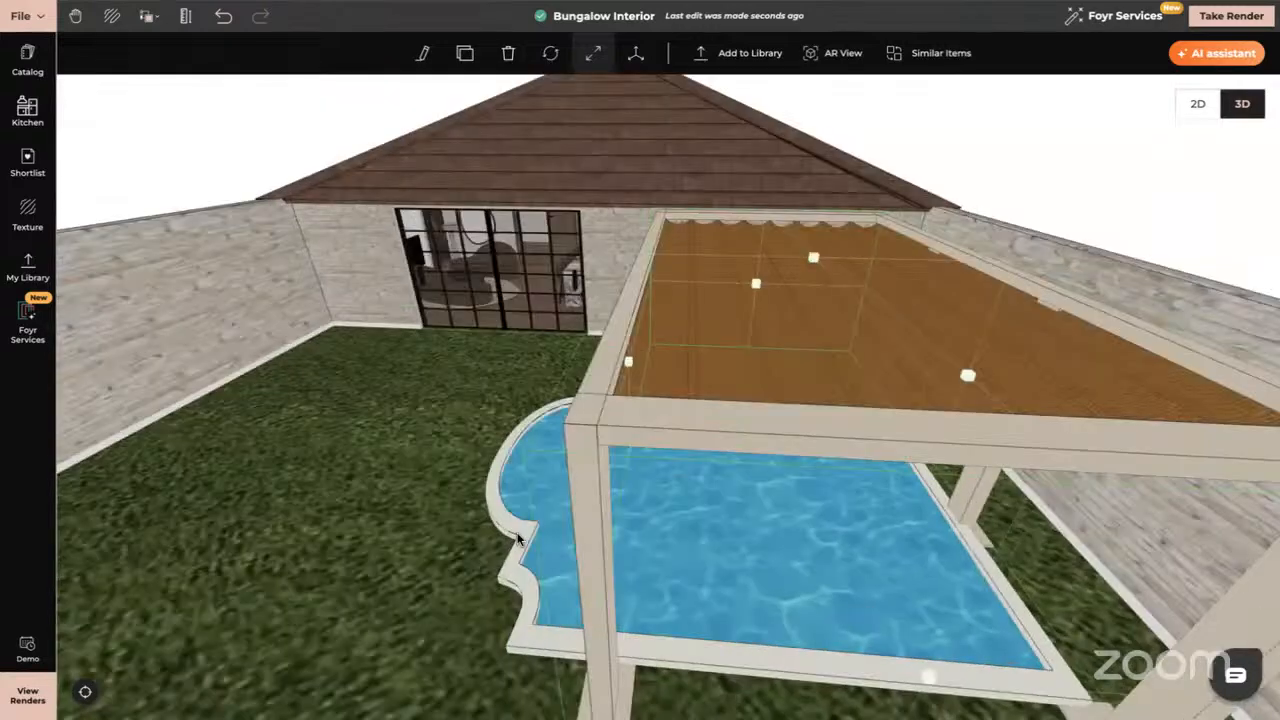
click(613, 533)
drag(613, 537, 597, 56)
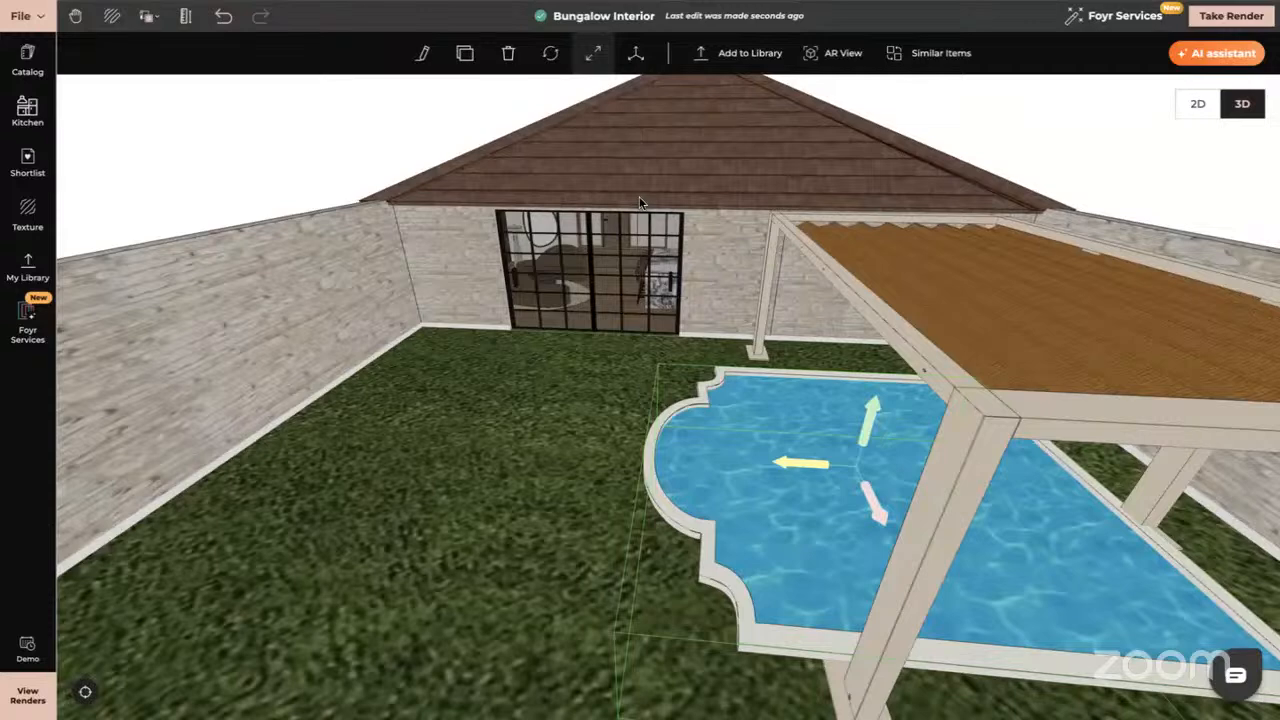
click(363, 528)
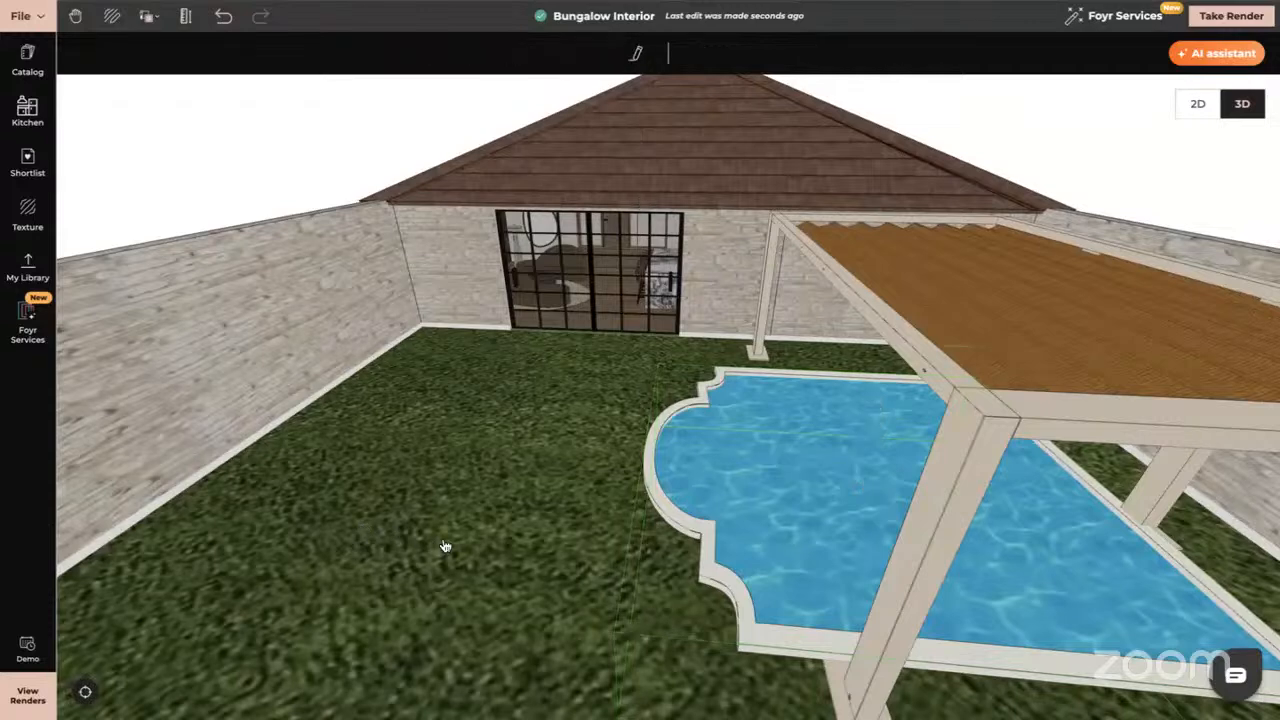
drag(517, 543, 783, 456)
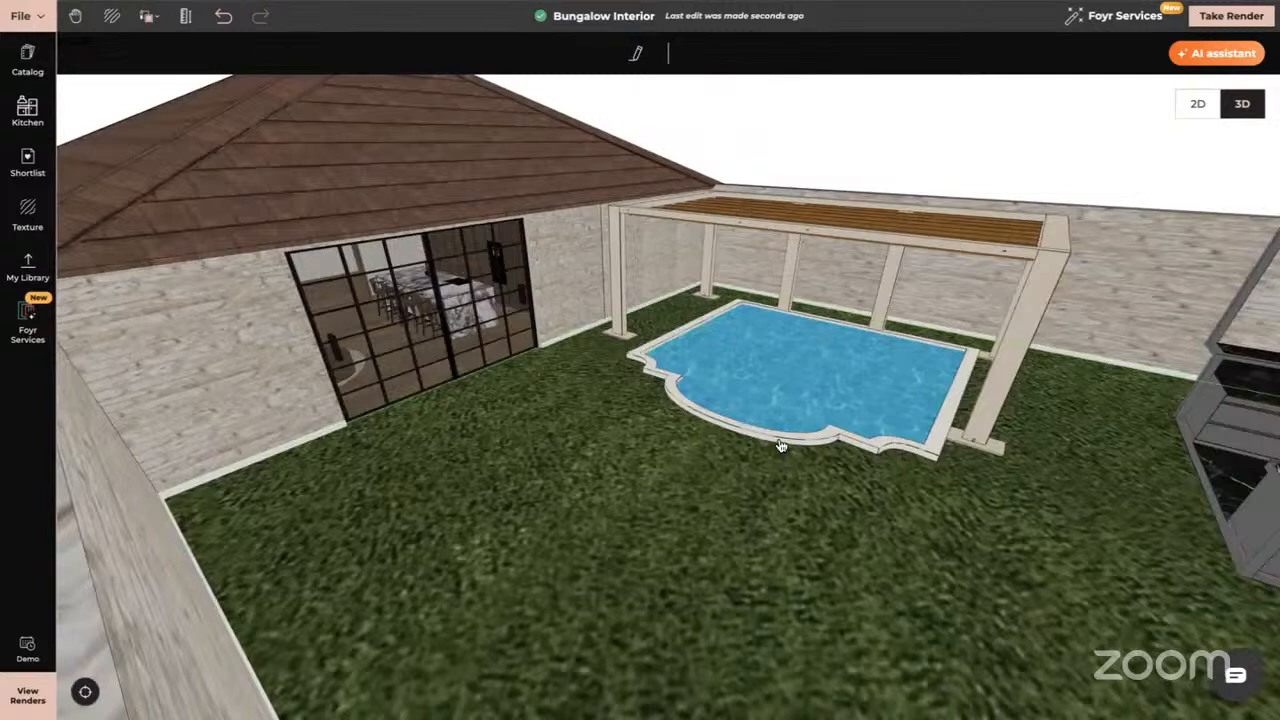
click(781, 446)
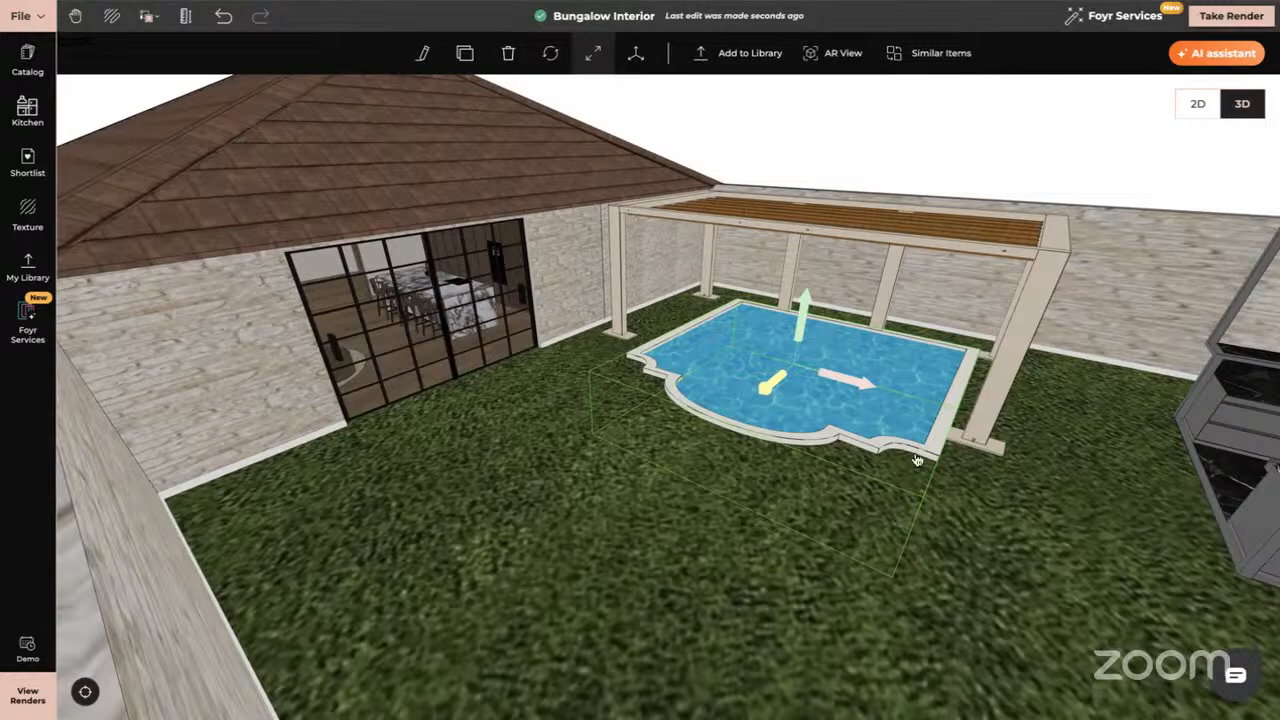
drag(806, 300, 830, 322)
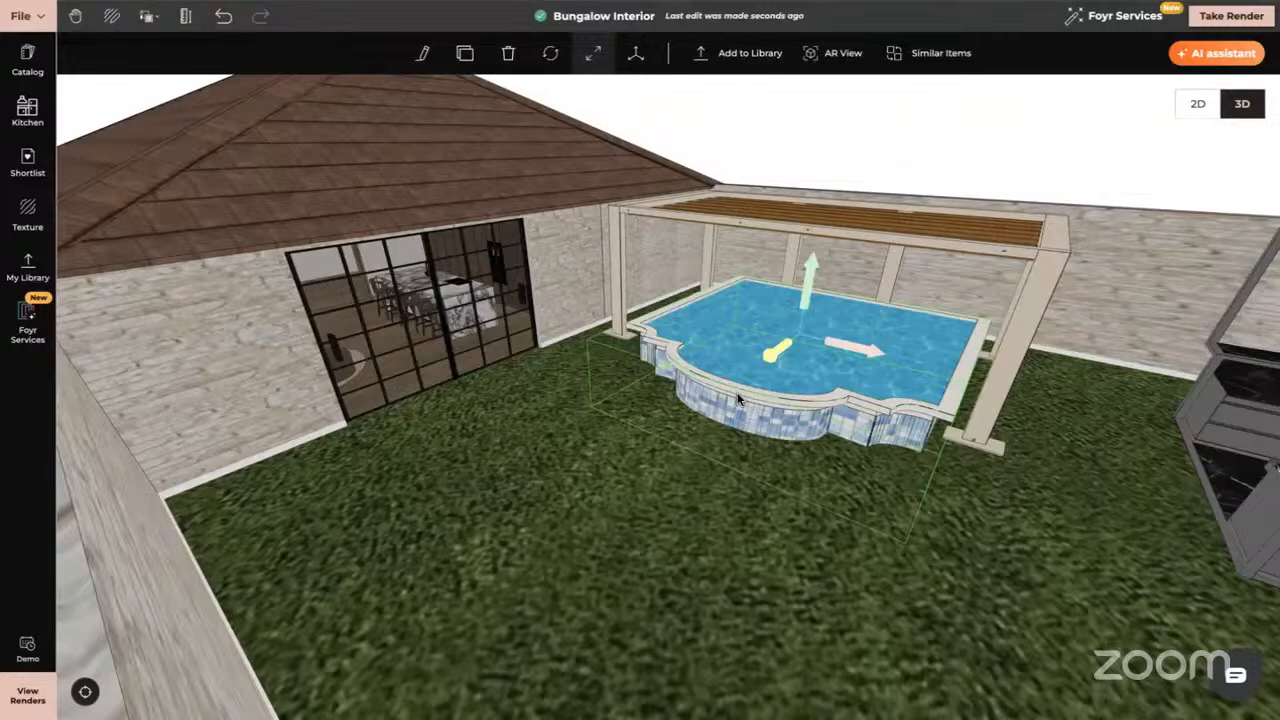
- Check the raised swimming pool from ground level and lower it until its rim sits on the grass
scroll(740, 389, up, 3)
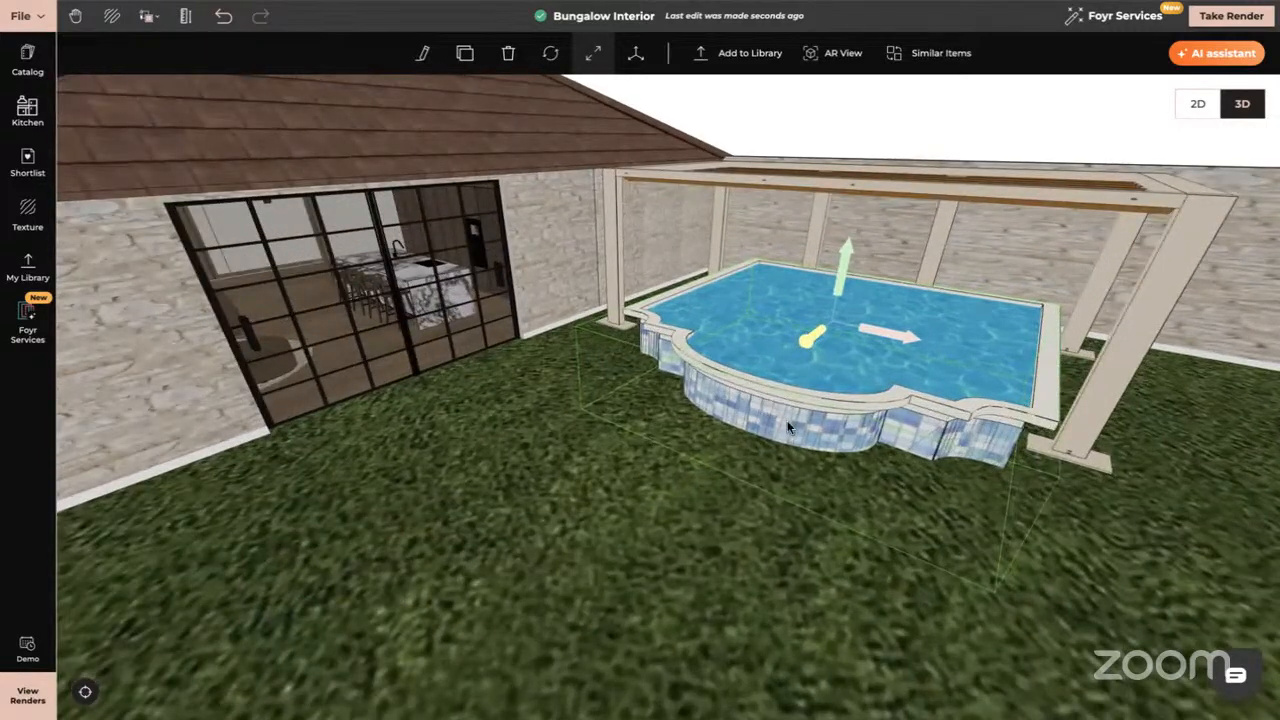
right_drag(787, 421, 799, 397)
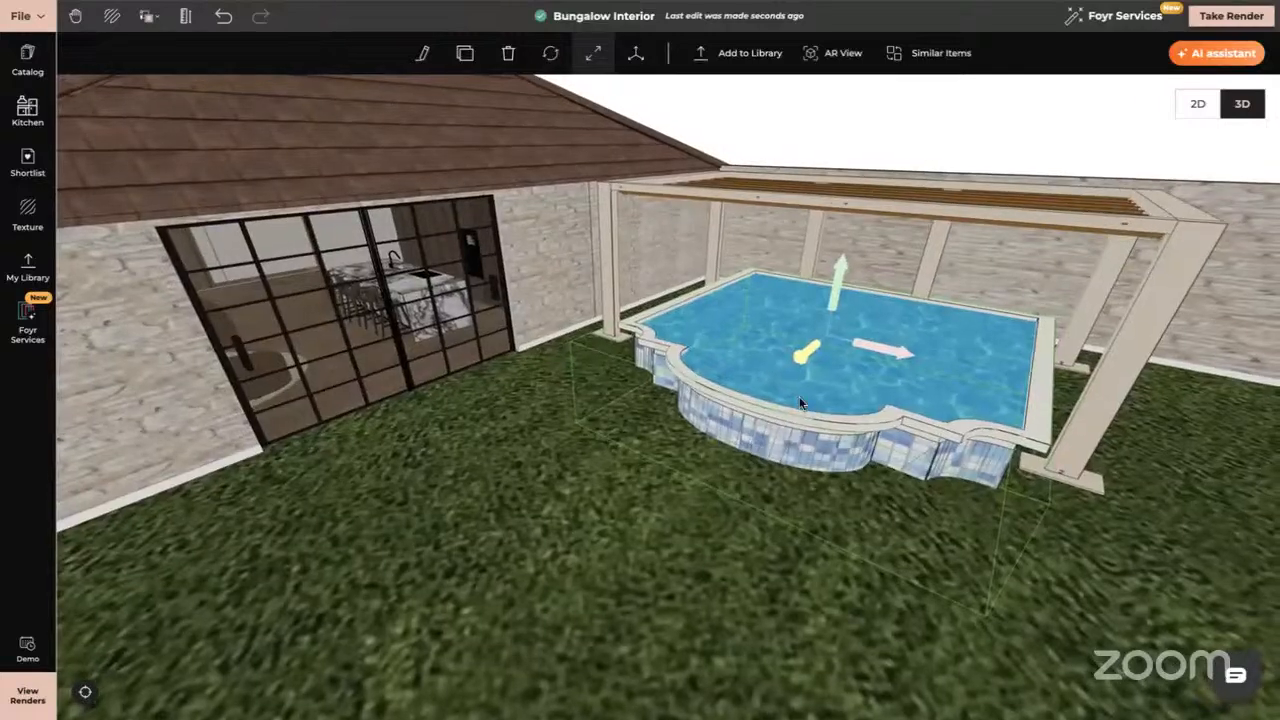
drag(743, 486, 778, 507)
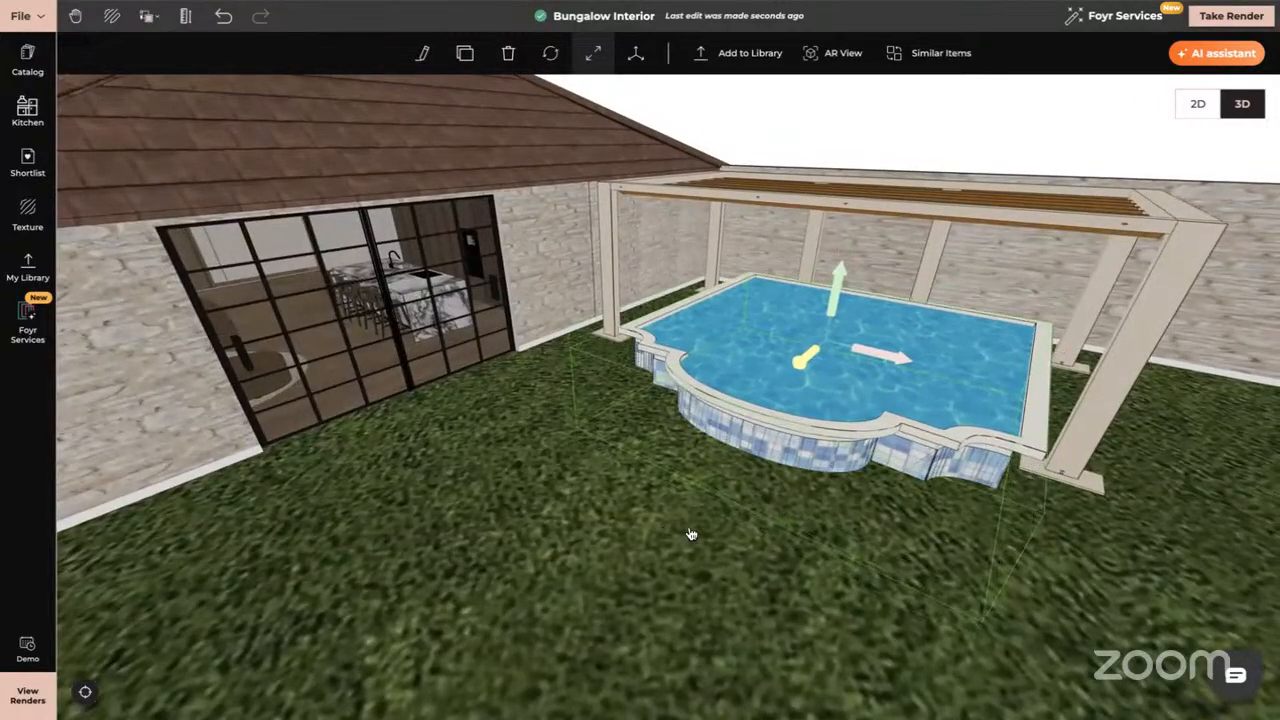
drag(691, 534, 731, 500)
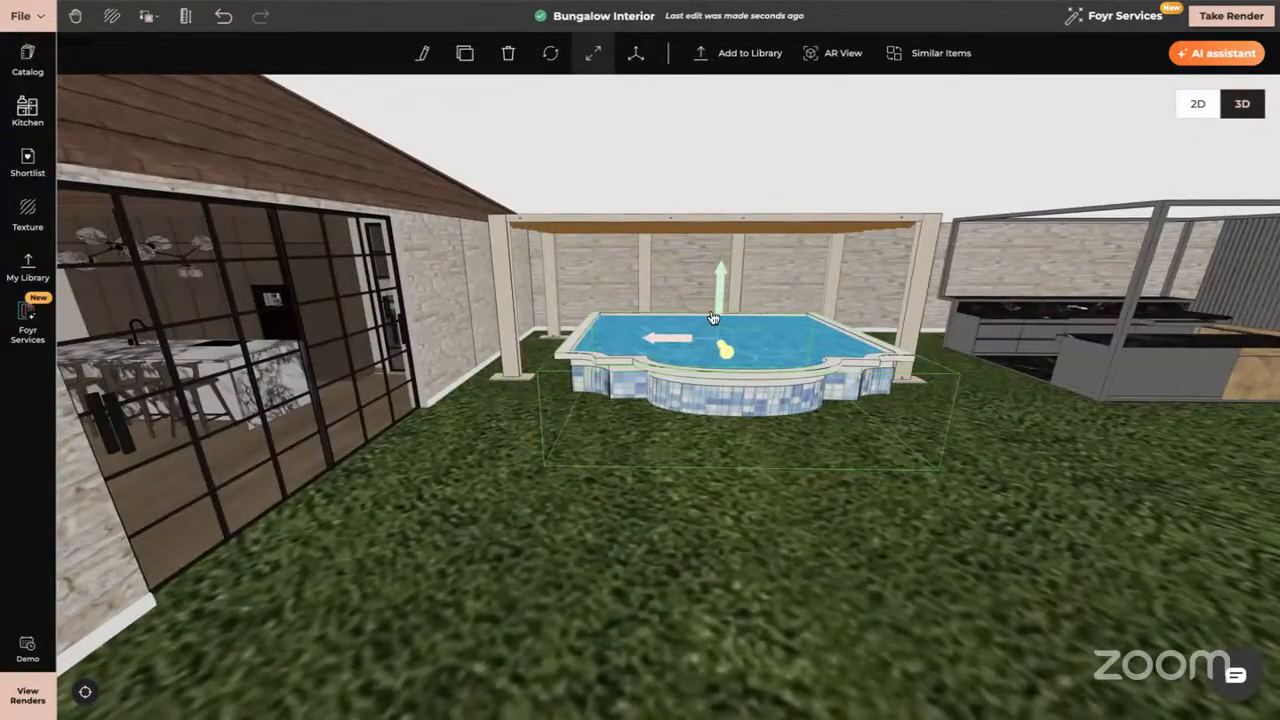
drag(721, 290, 721, 316)
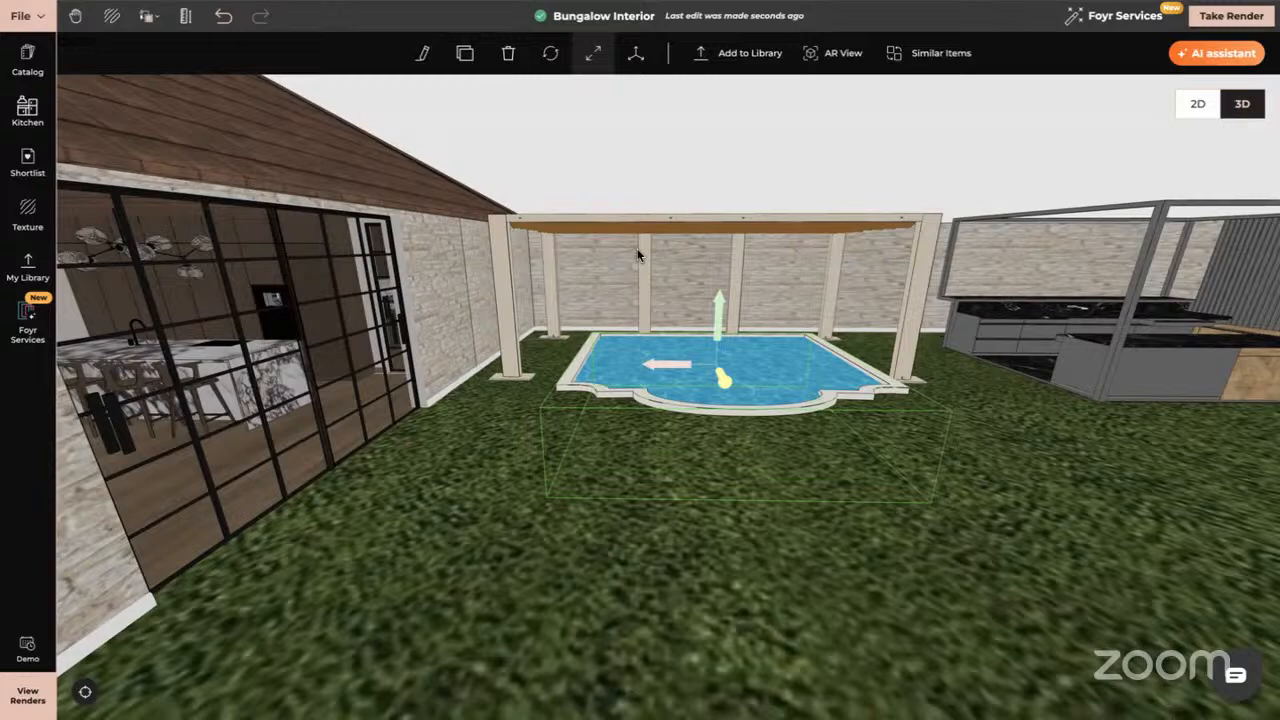
- Browse the outdoor landscape catalog's decks and canopies for an alternative to the pergola
click(73, 104)
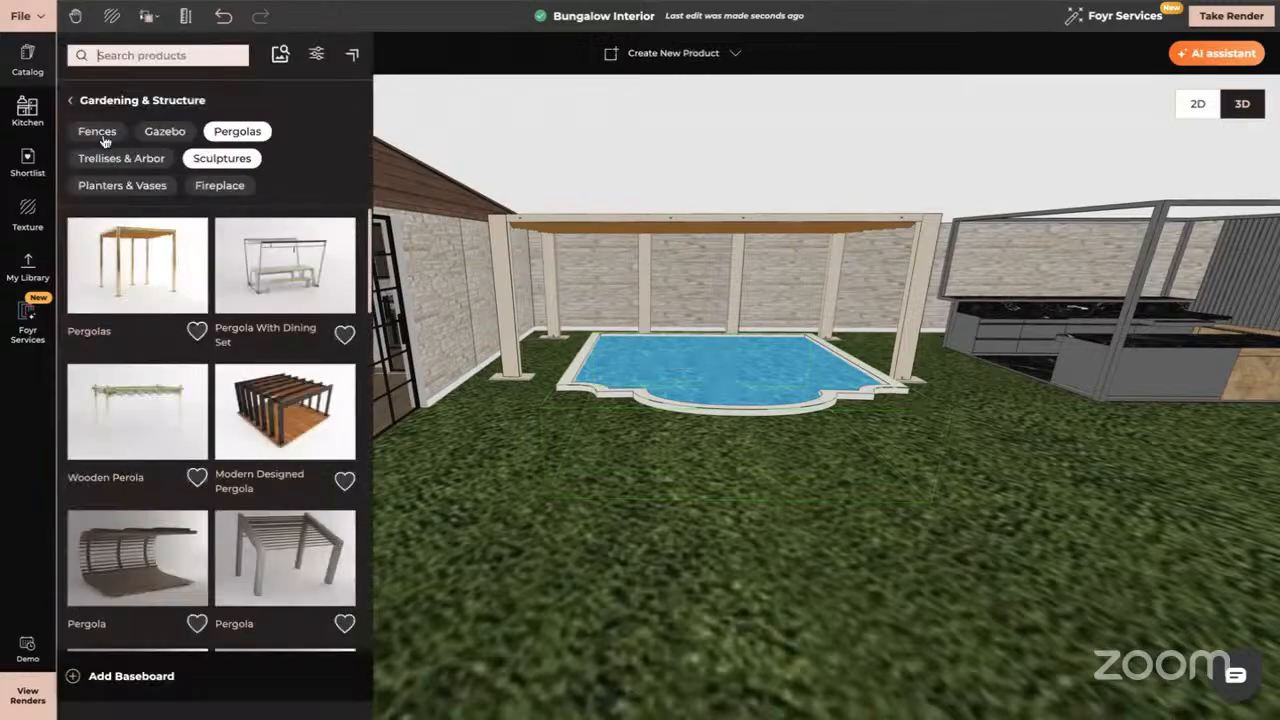
click(71, 104)
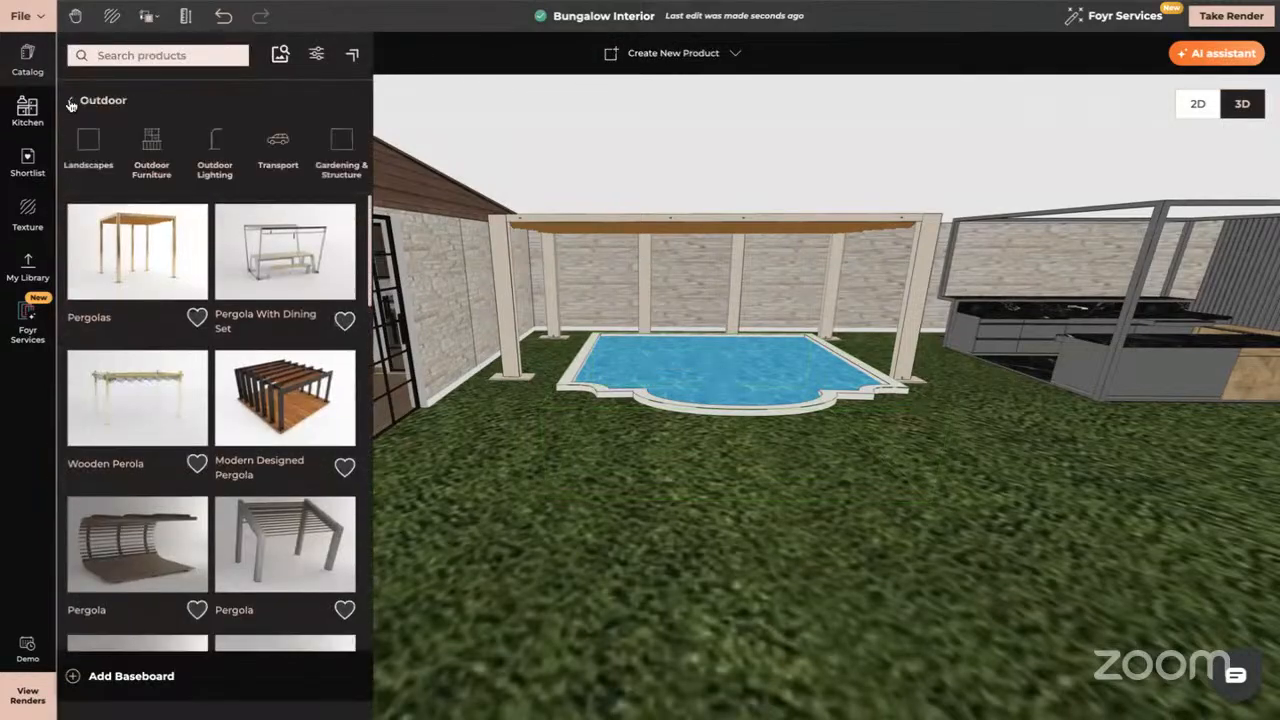
click(94, 163)
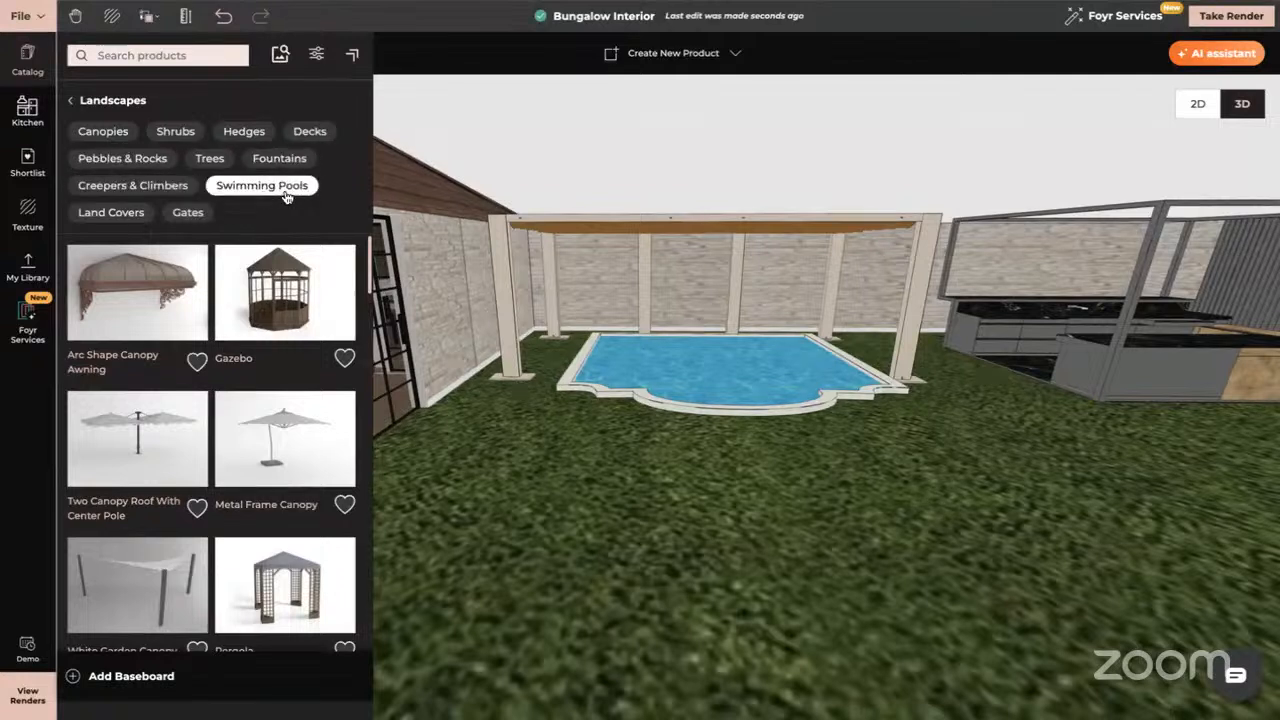
click(315, 134)
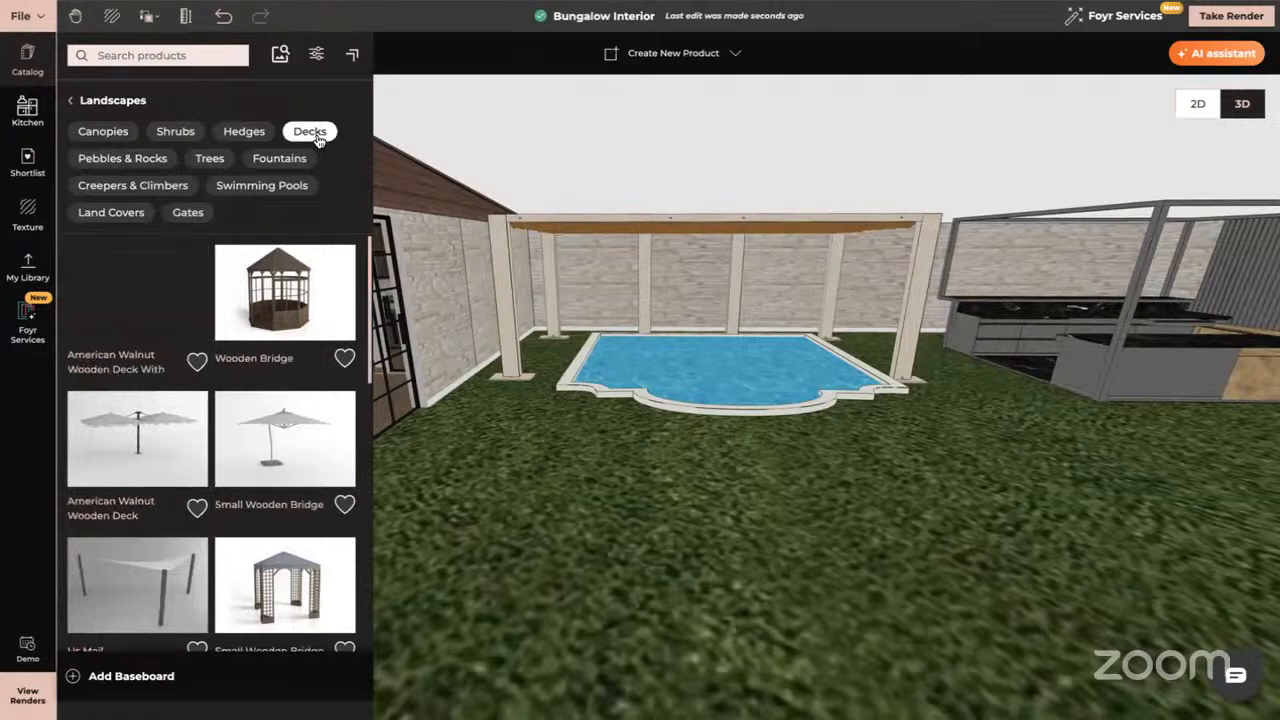
click(105, 133)
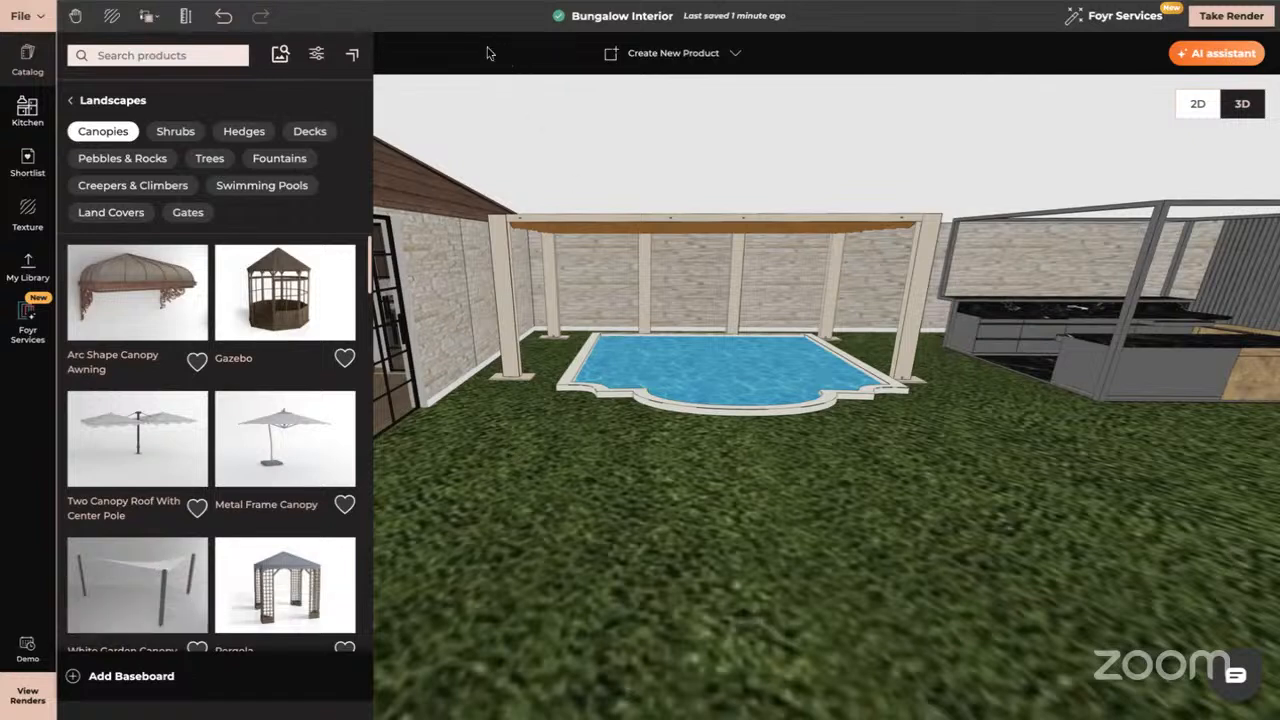
- Delete the pergola over the swimming pool
click(655, 225)
key(Delete)
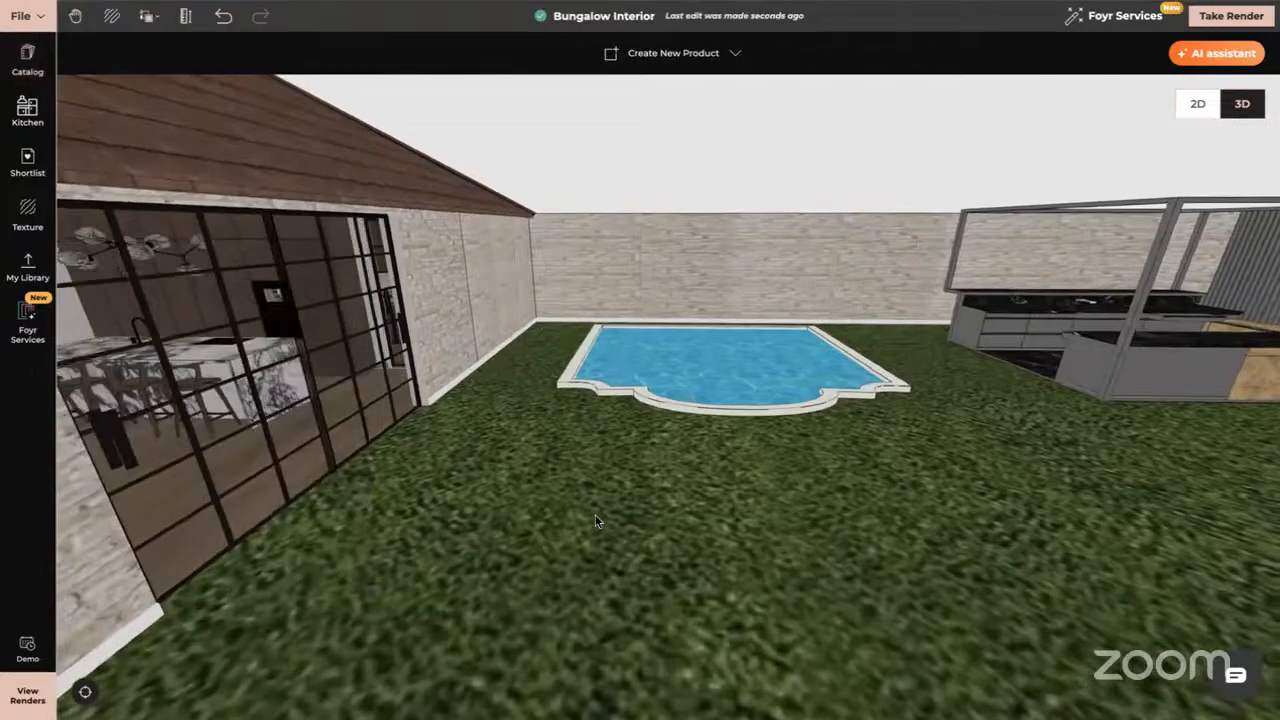
- Start a custom product and draw a rectangle on the grass that surrounds the swimming pool and reaches the house wall
drag(595, 520, 490, 633)
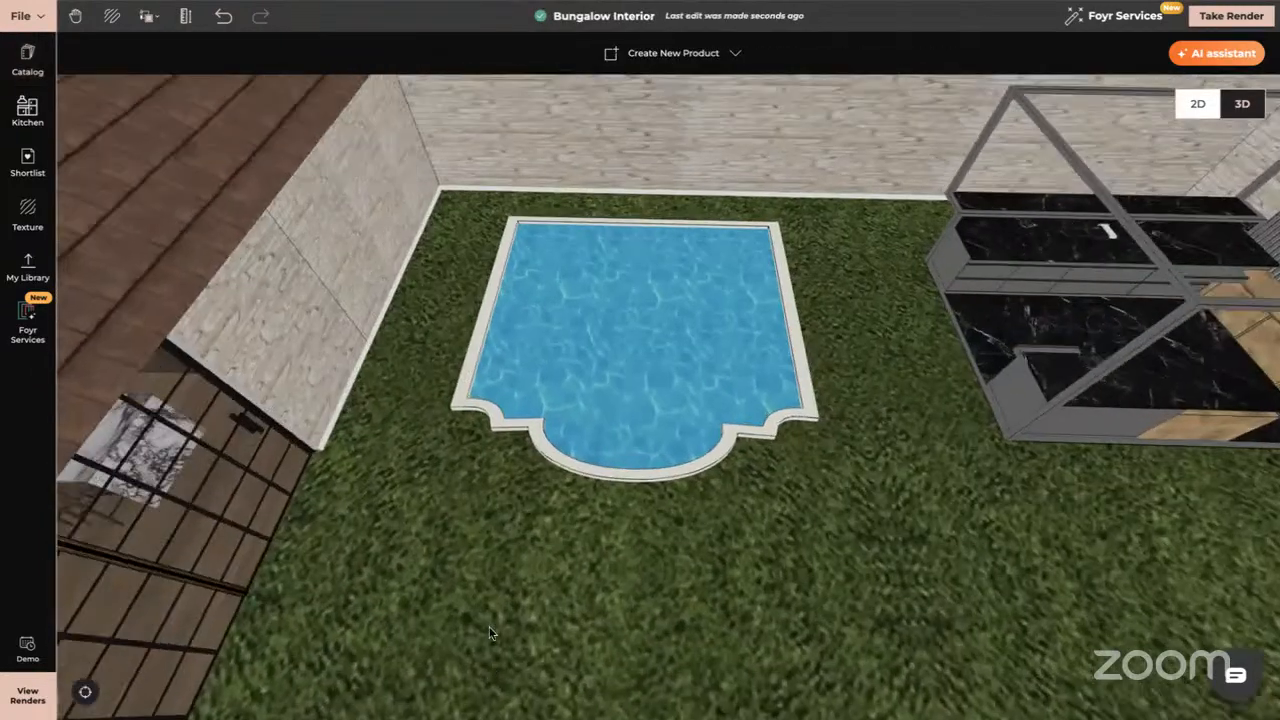
click(664, 55)
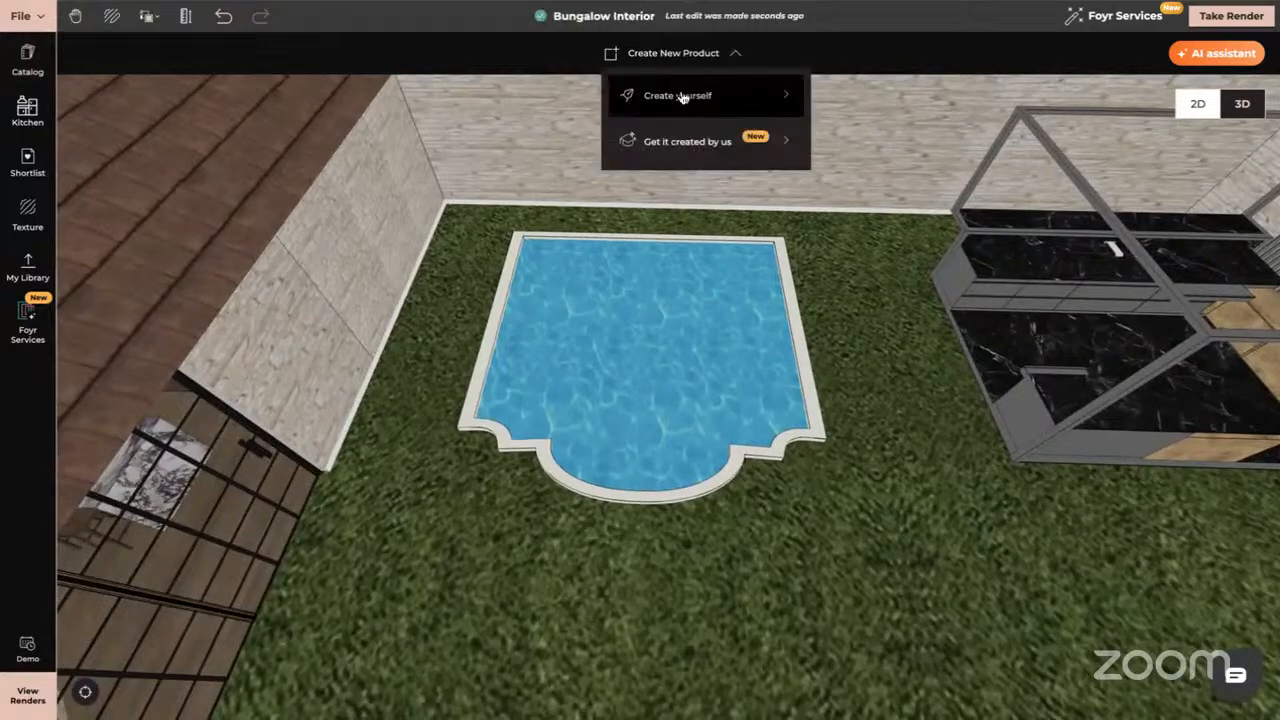
click(680, 96)
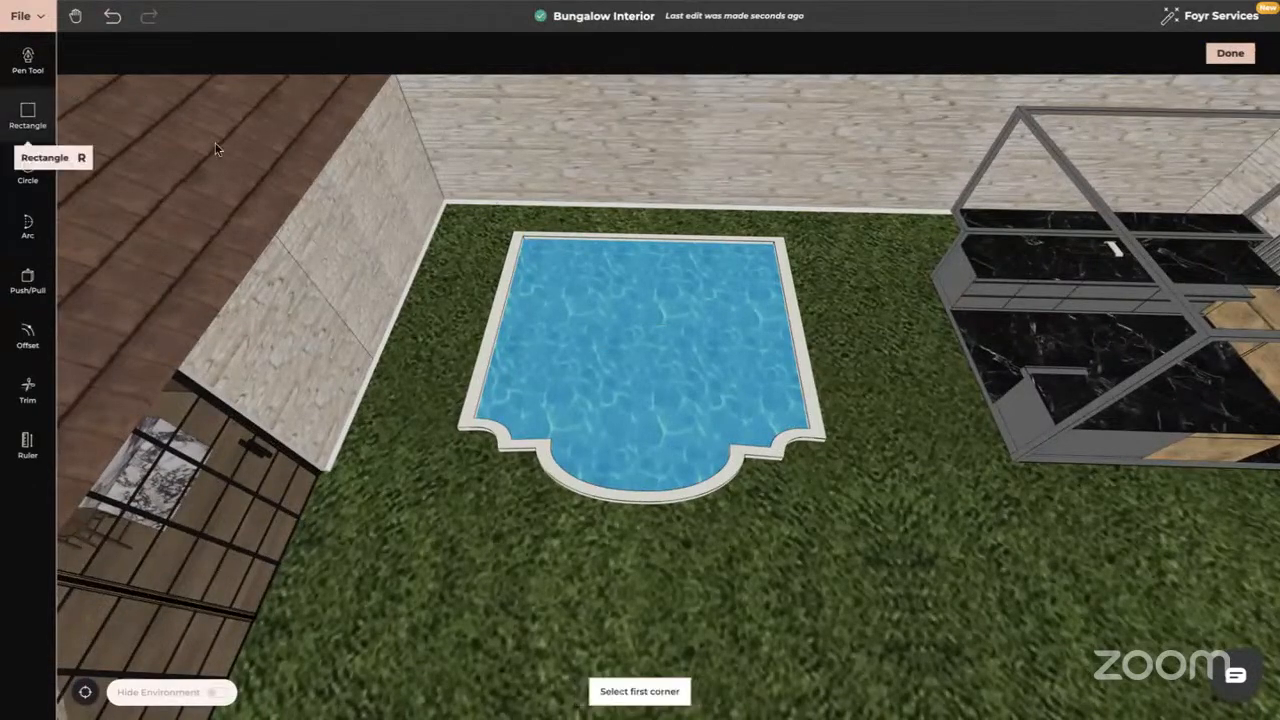
click(514, 236)
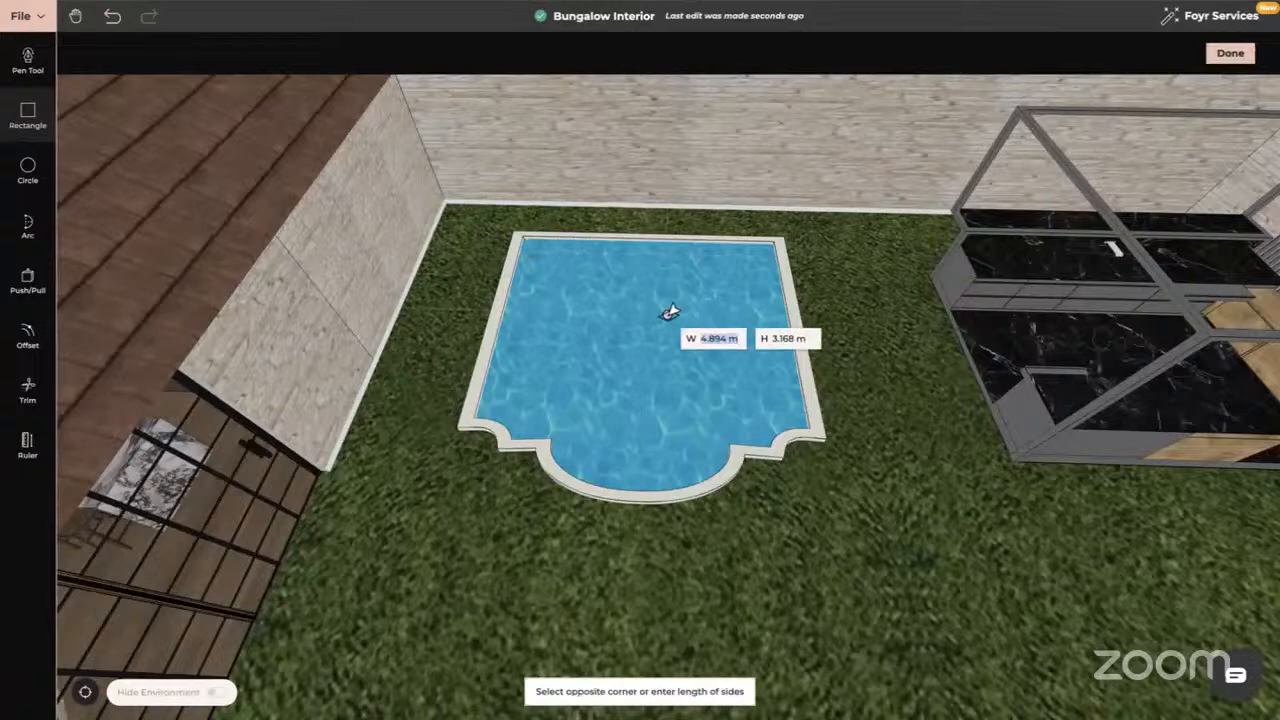
click(905, 622)
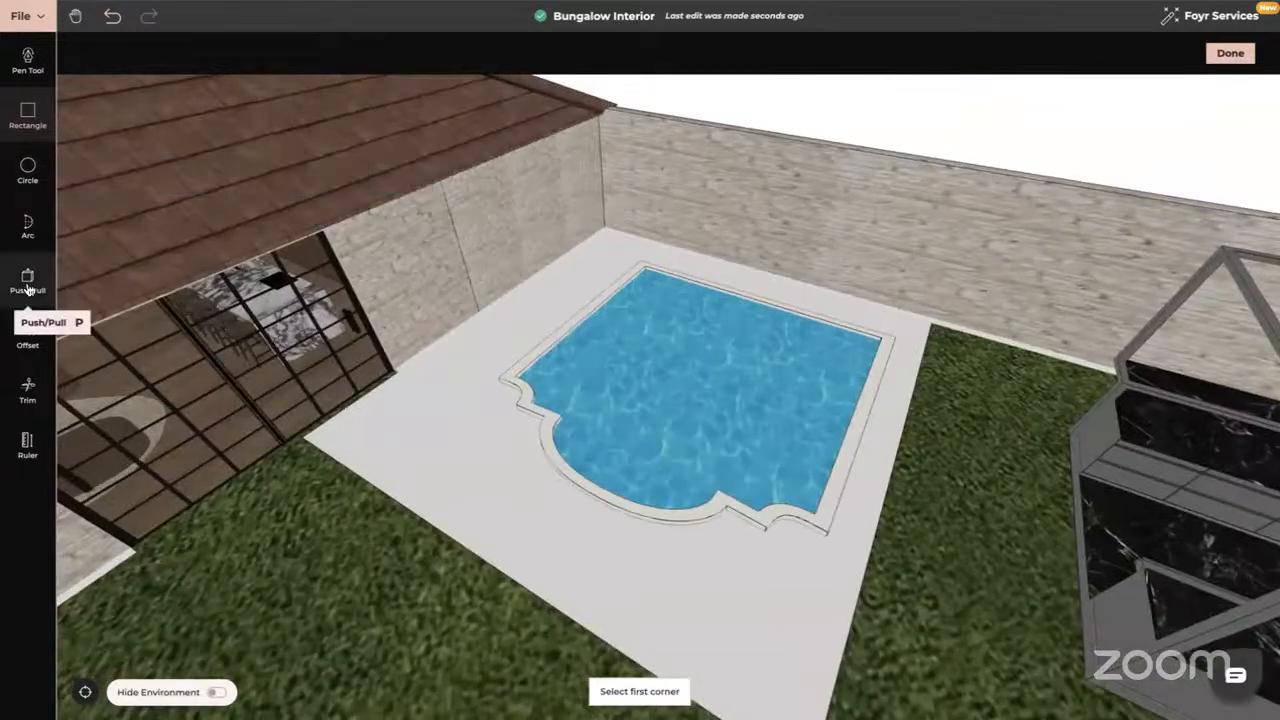
- Push/Pull the rectangle's face up slightly into a thin slab and finish the custom product
click(27, 283)
click(432, 497)
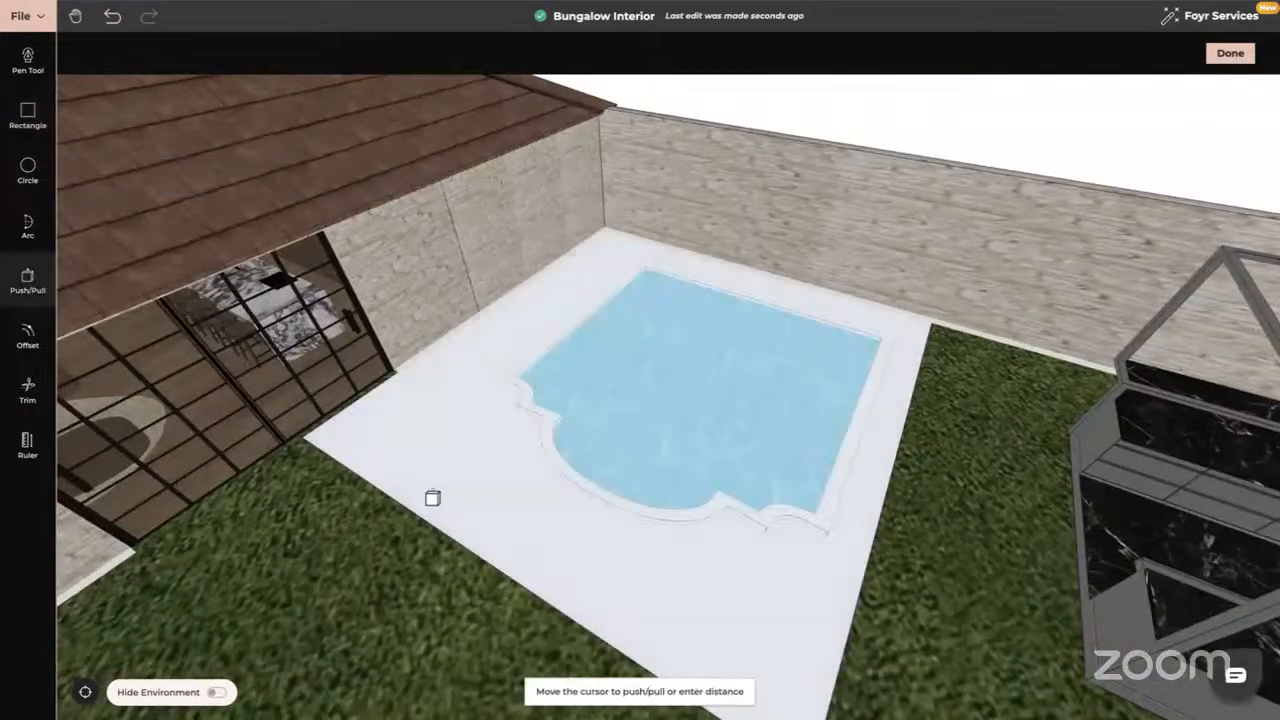
click(430, 495)
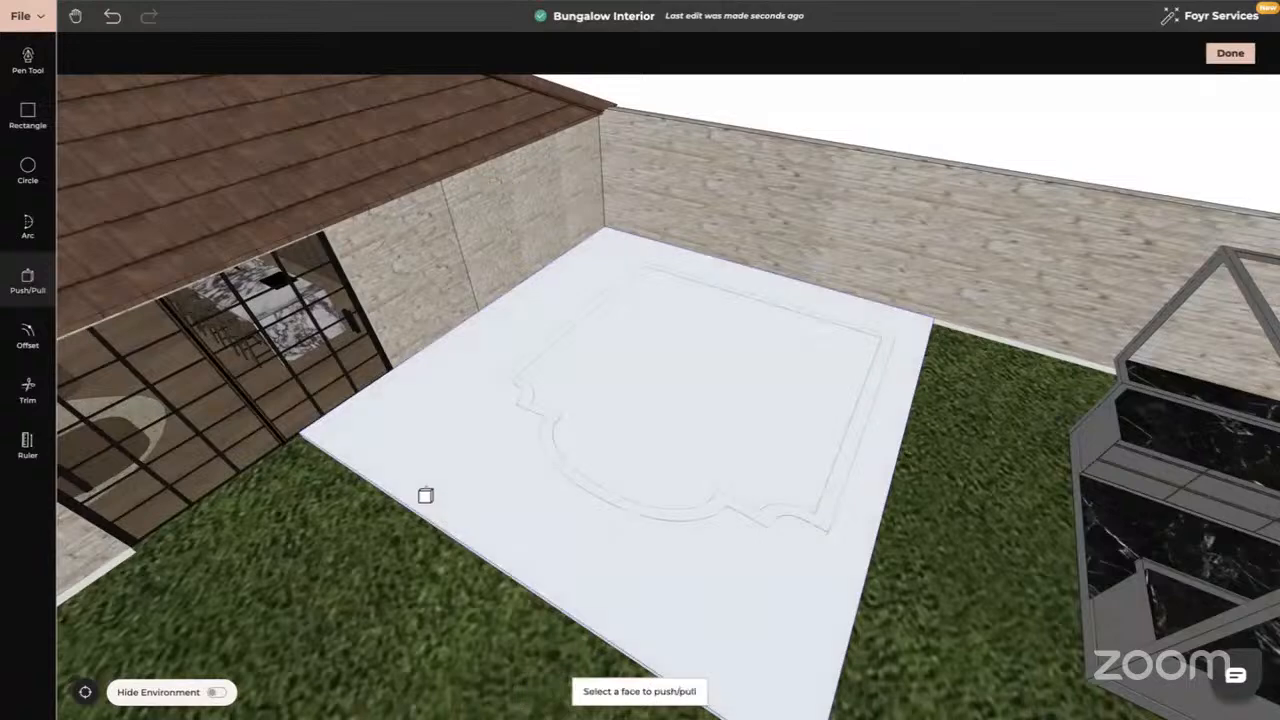
key(Escape)
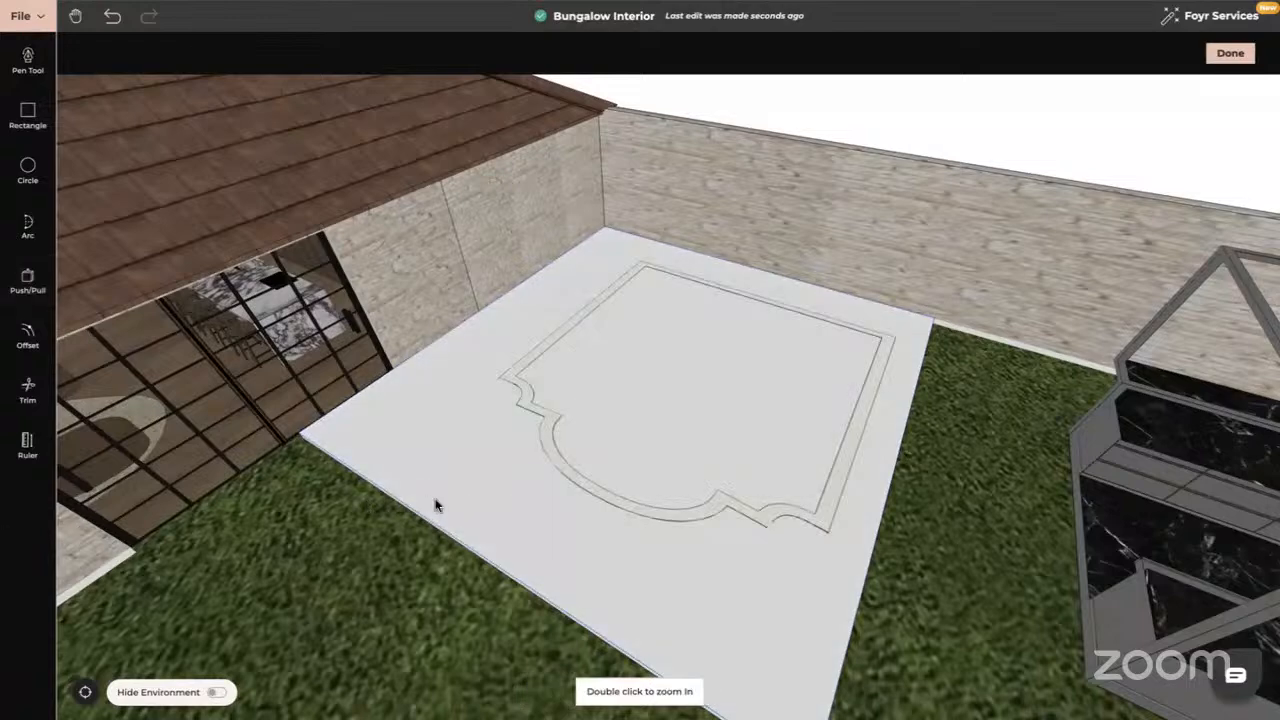
click(1232, 53)
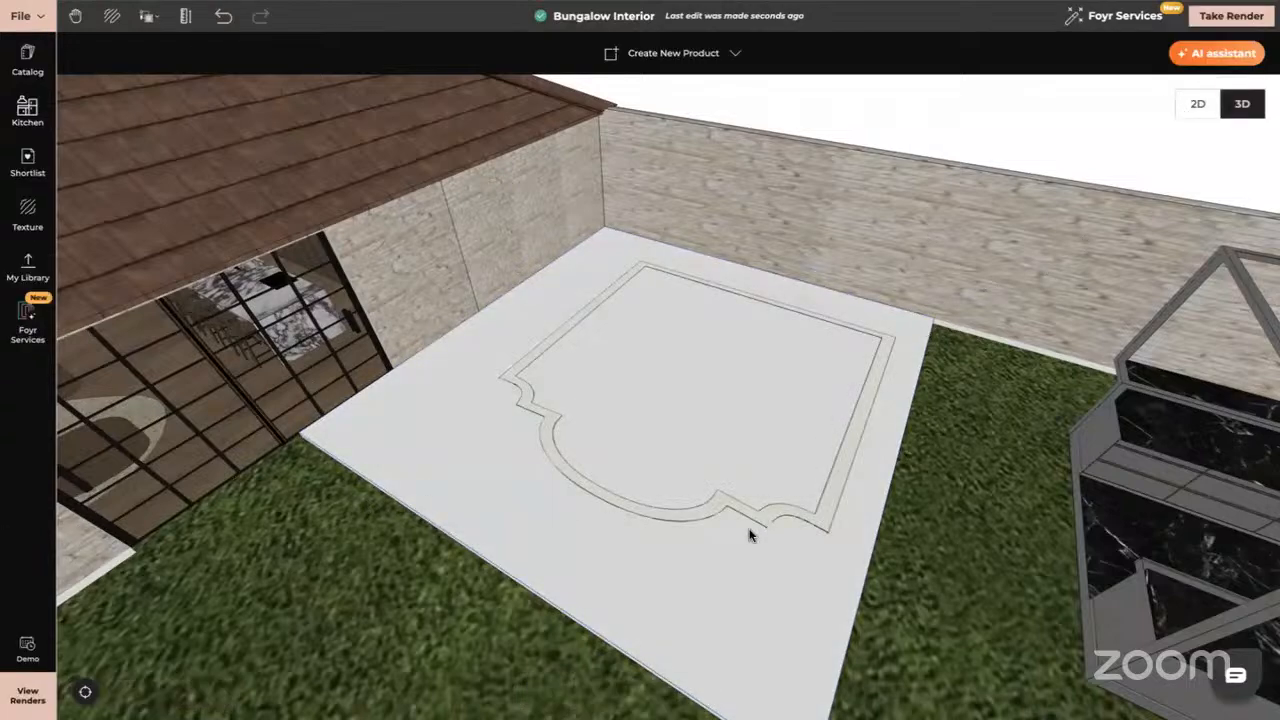
- Raise the slab vertically above the swimming pool to roof height, like a canopy over the pool
click(728, 572)
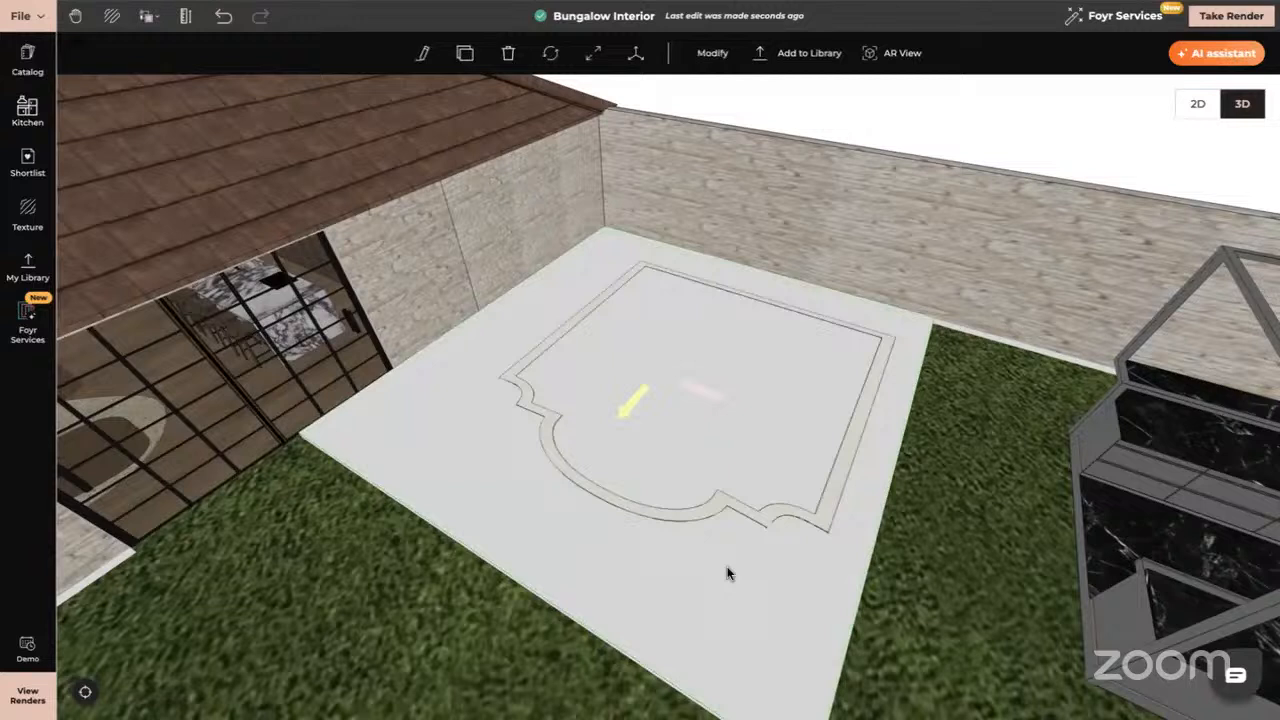
click(637, 55)
drag(657, 329, 668, 177)
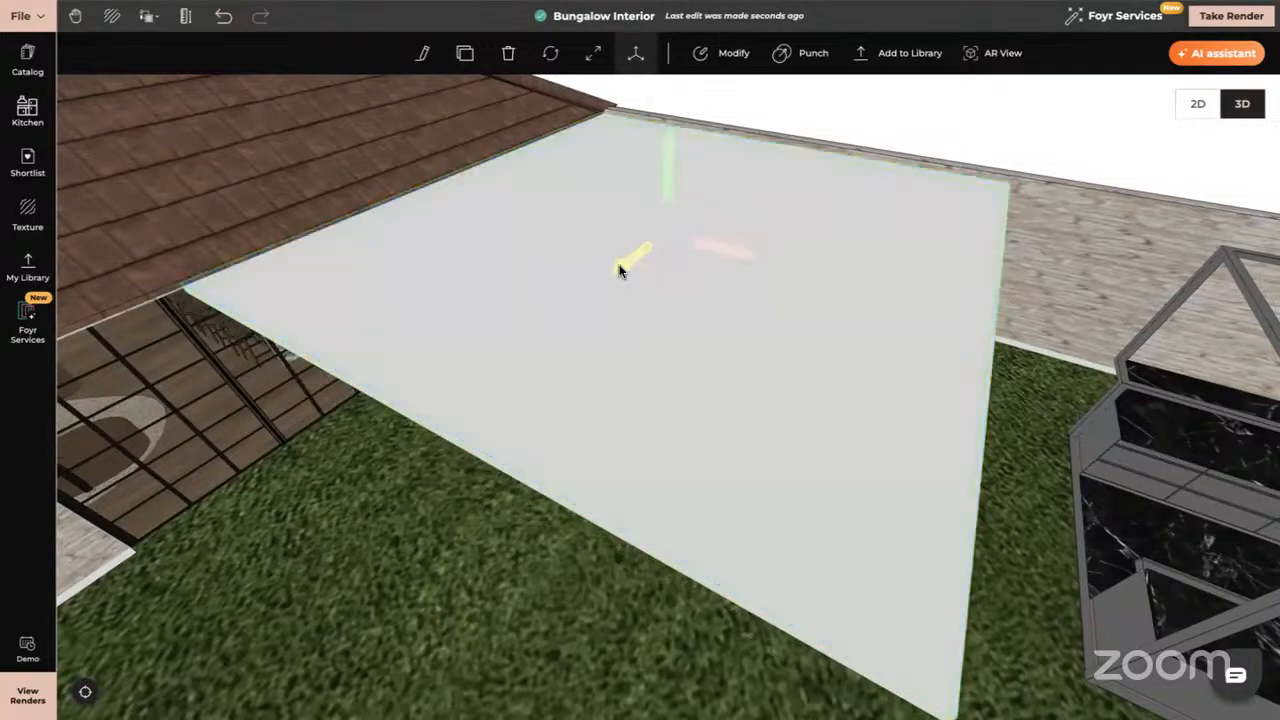
drag(619, 269, 624, 267)
drag(346, 455, 359, 382)
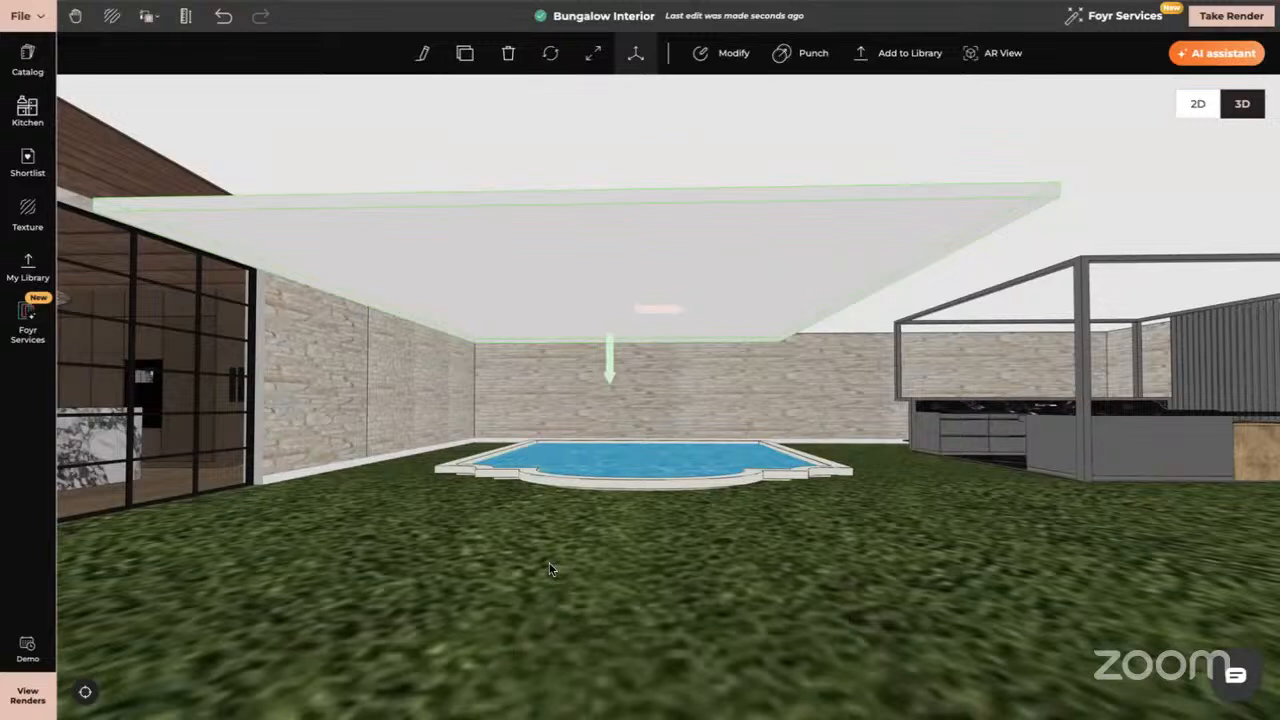
- Delete the raised slab above the swimming pool
click(600, 488)
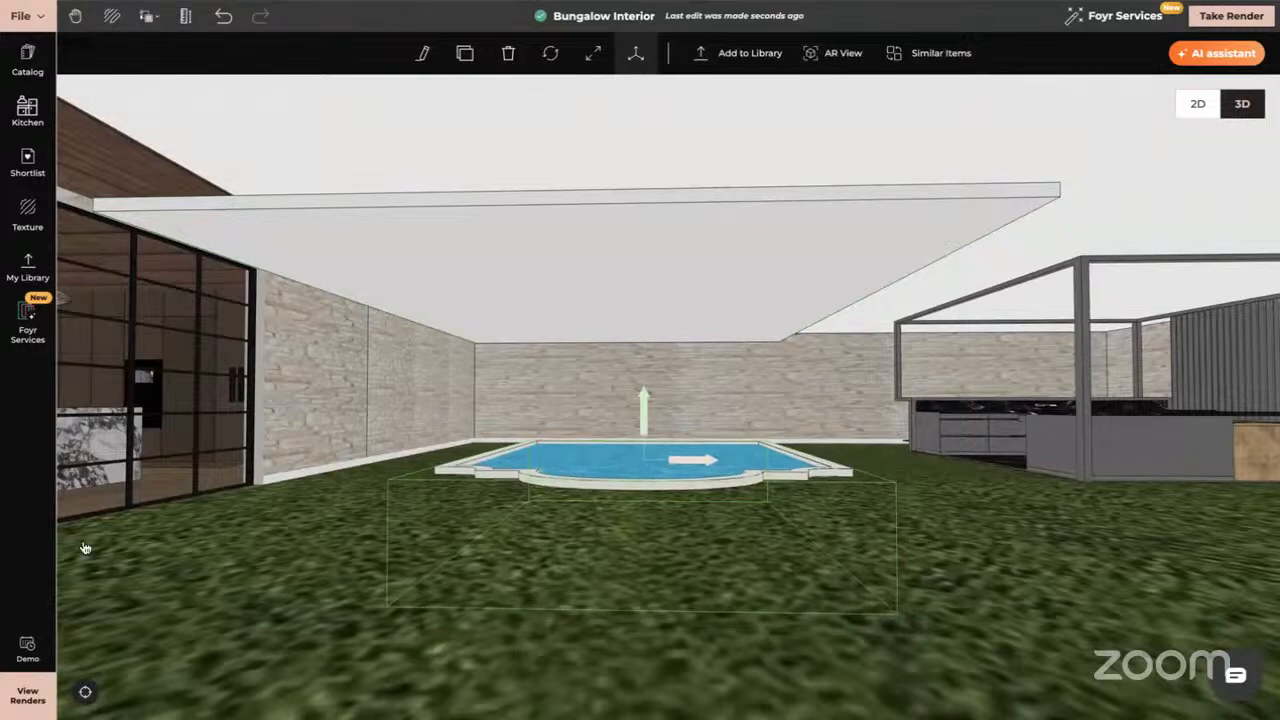
key(Escape)
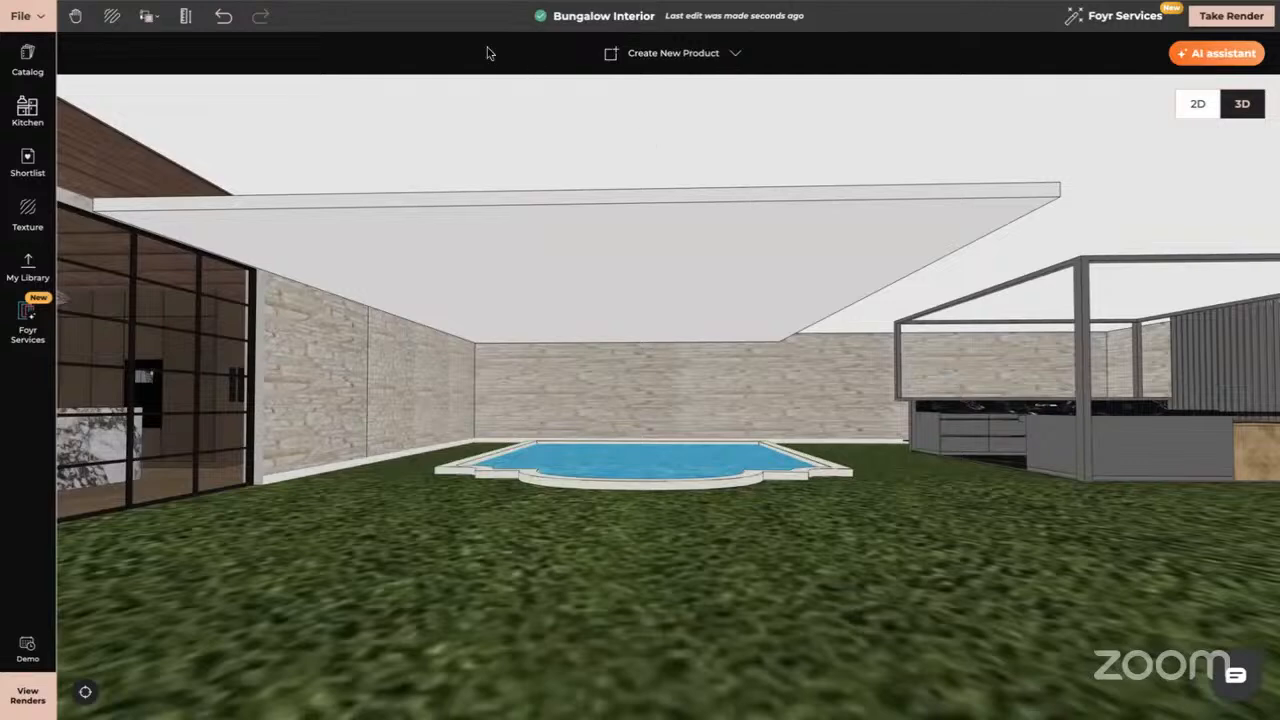
click(518, 235)
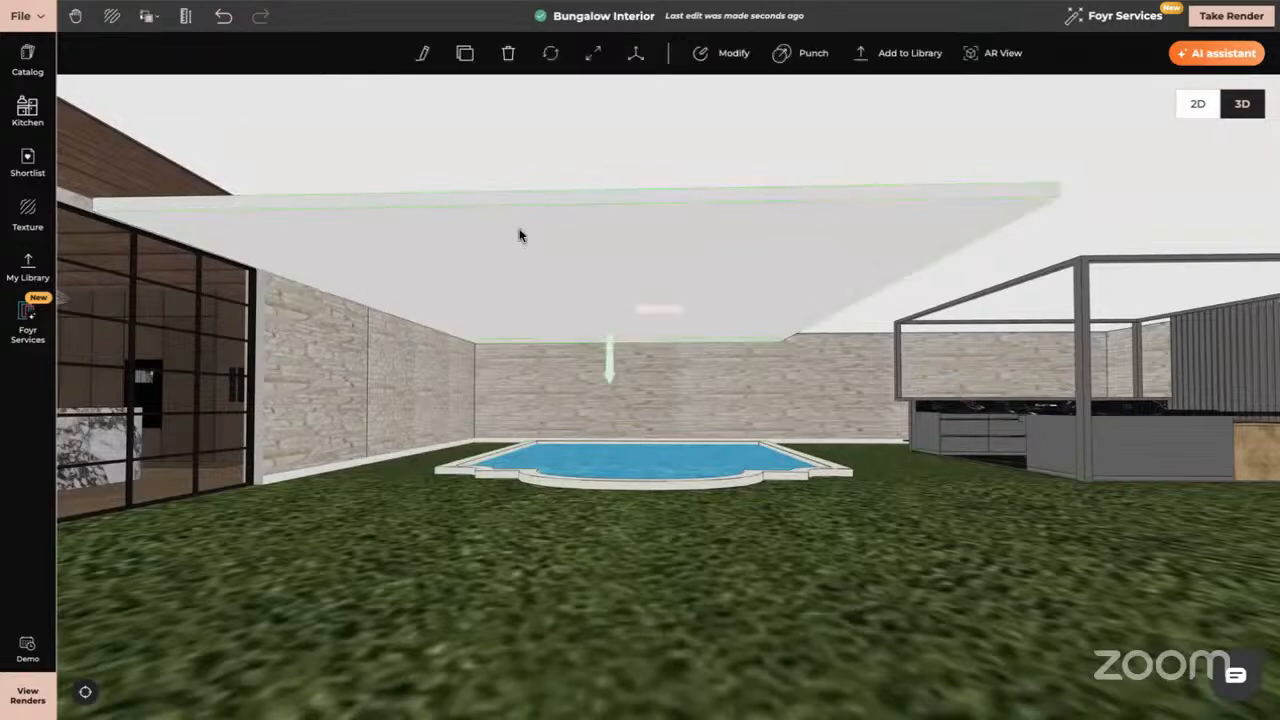
key(Delete)
- Create a custom flat rectangle on the grass around the swimming pool, from the back wall to beyond the pool's curved front edge
drag(634, 489, 729, 244)
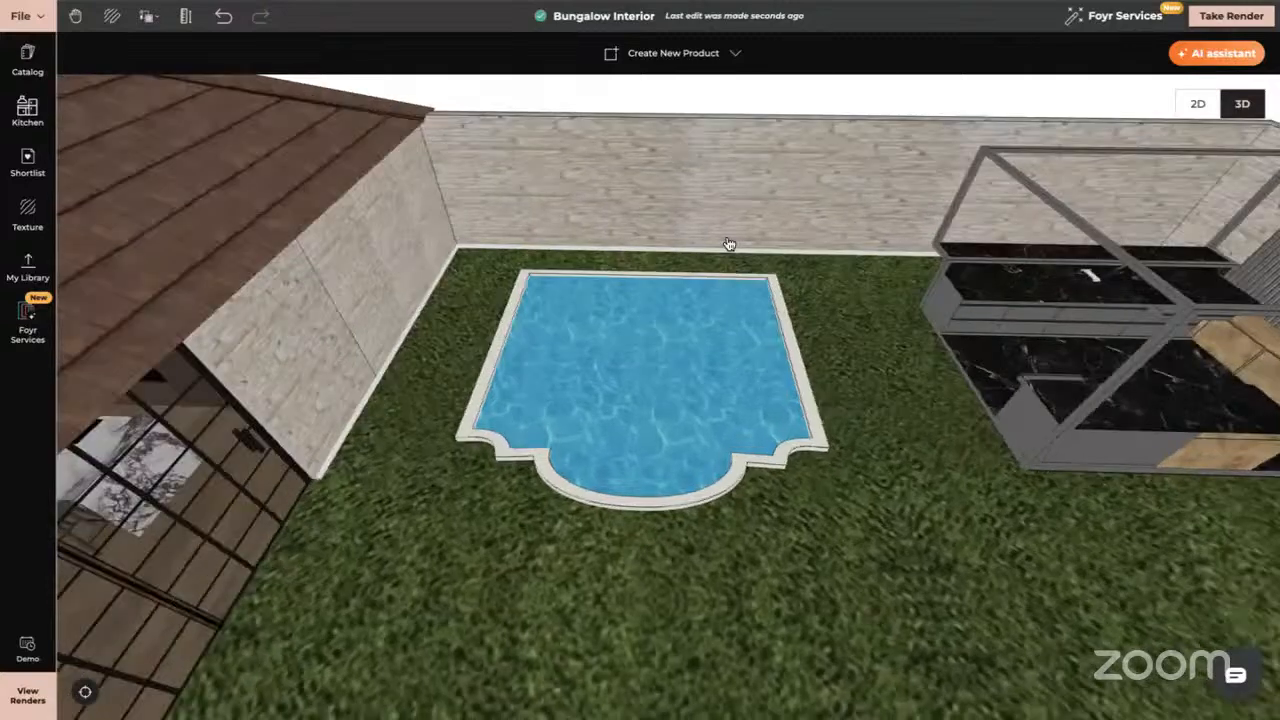
click(659, 56)
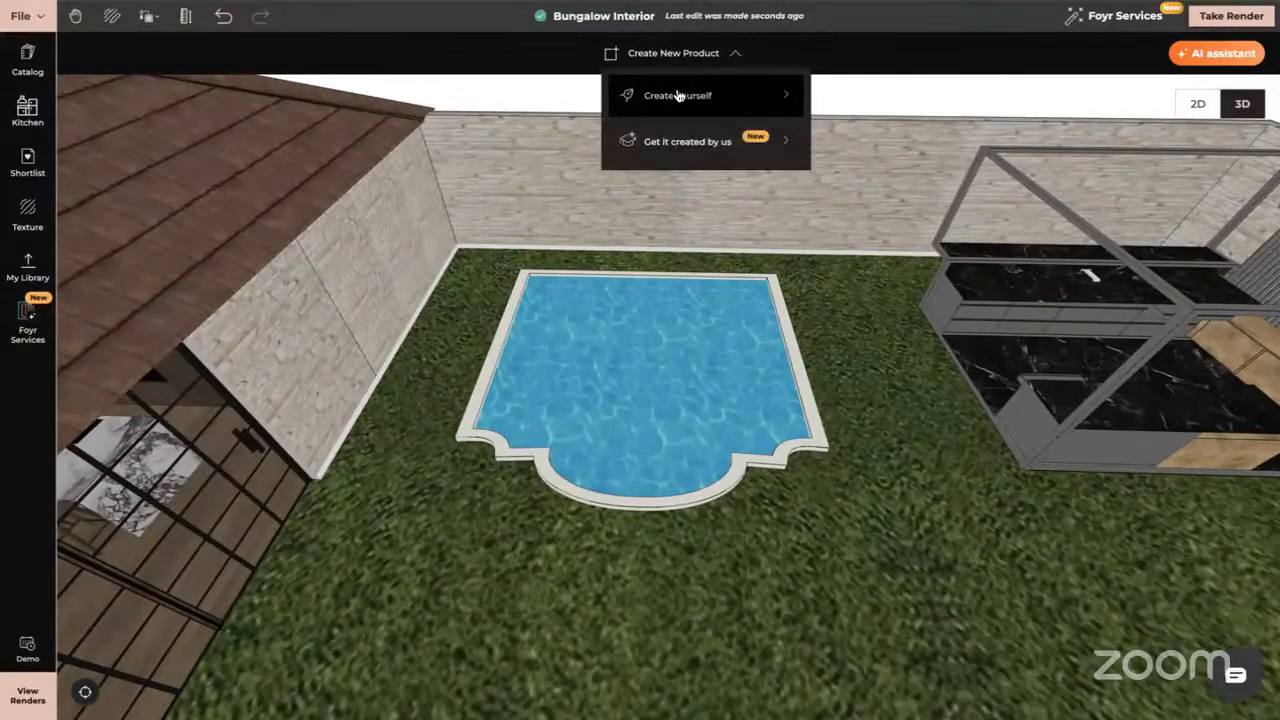
click(676, 96)
click(28, 115)
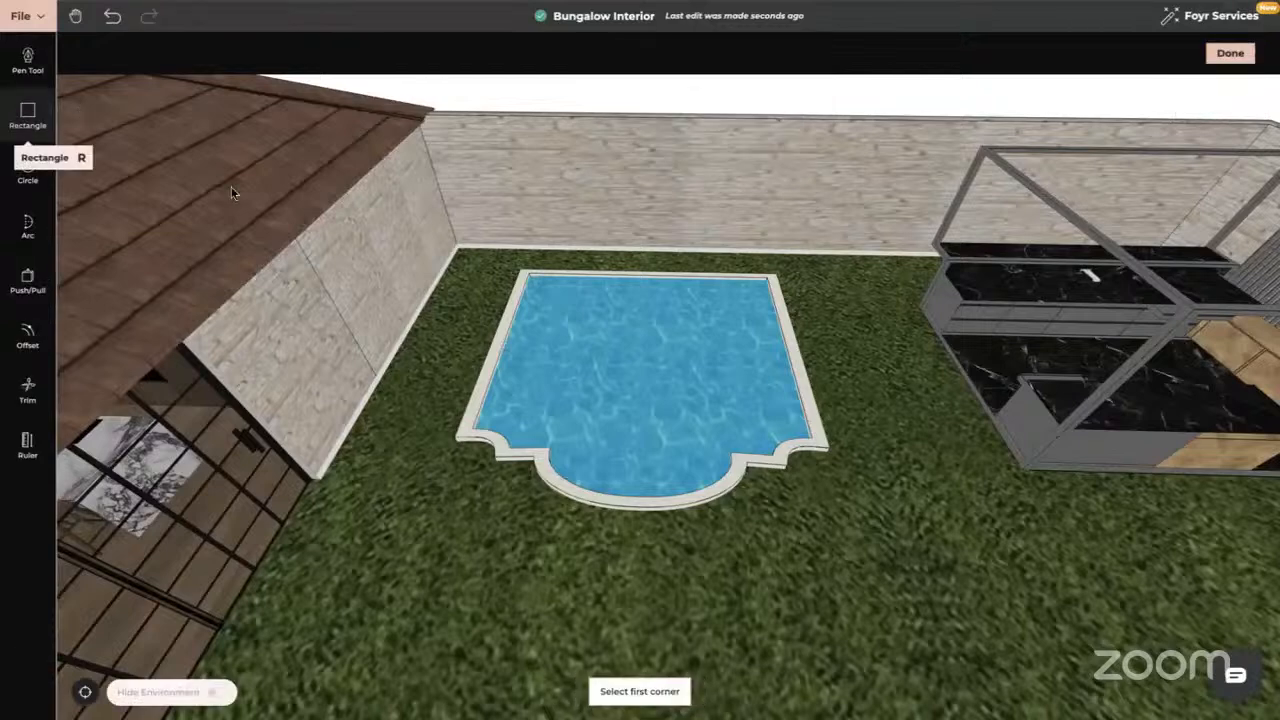
click(521, 277)
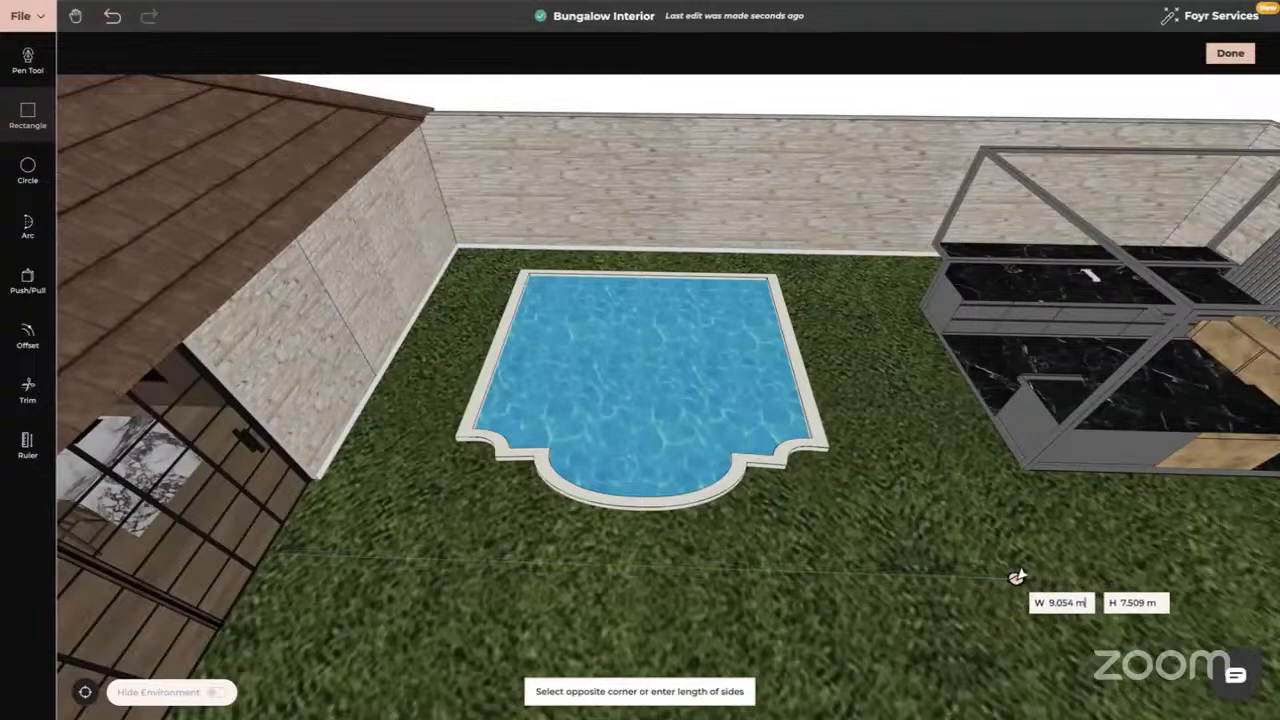
click(1050, 612)
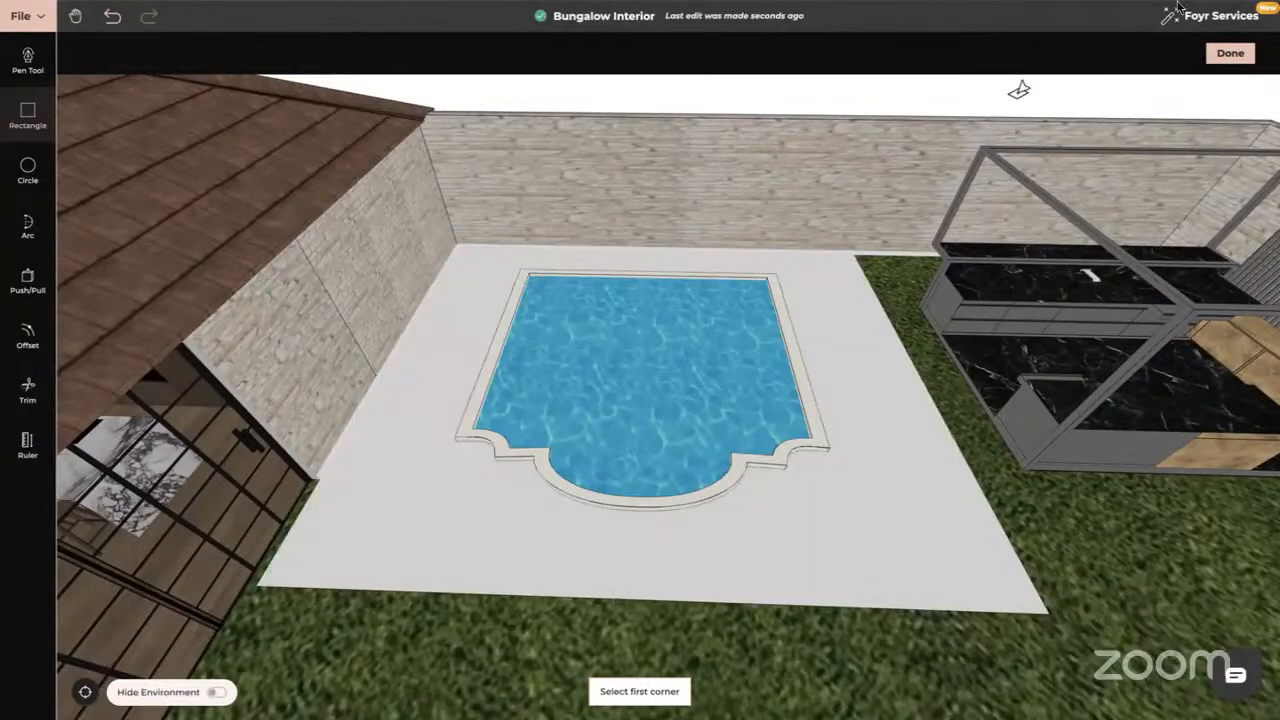
click(1230, 53)
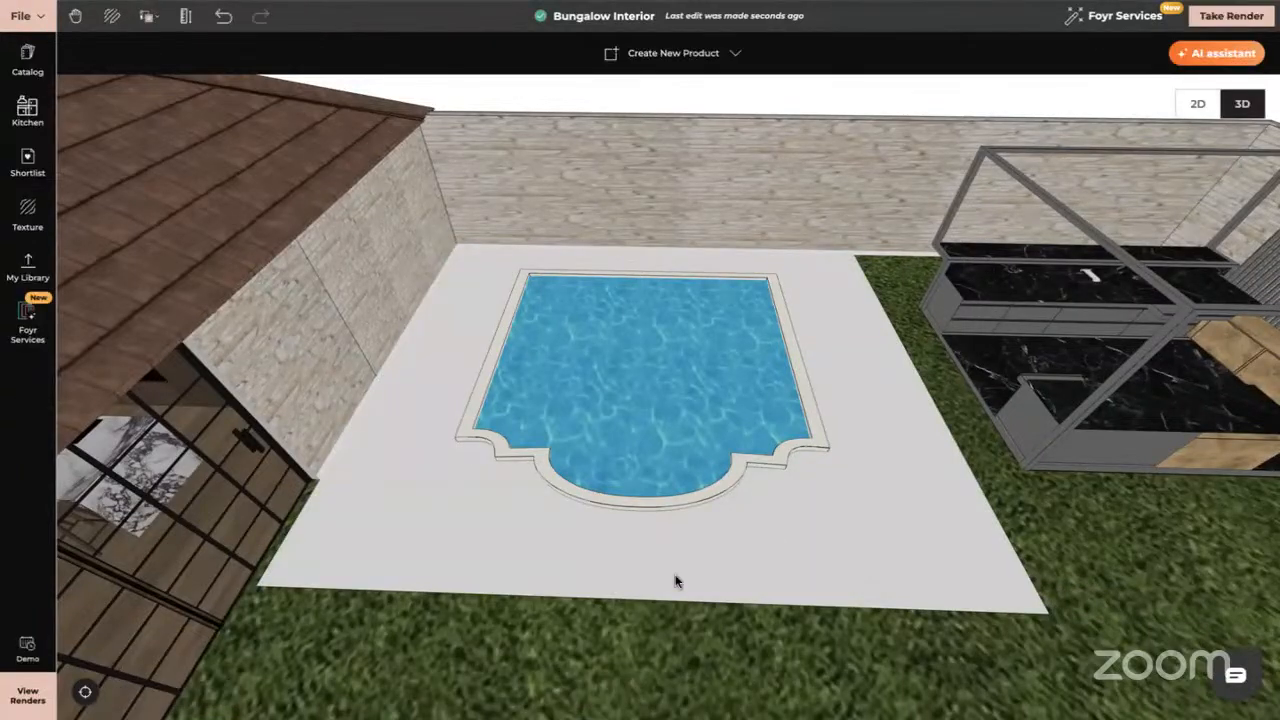
- Search the texture library for "water" and look through the available water textures
mouse_move(627, 553)
mouse_down()
mouse_move(630, 615)
mouse_move(640, 537)
mouse_move(623, 563)
mouse_move(620, 551)
mouse_up()
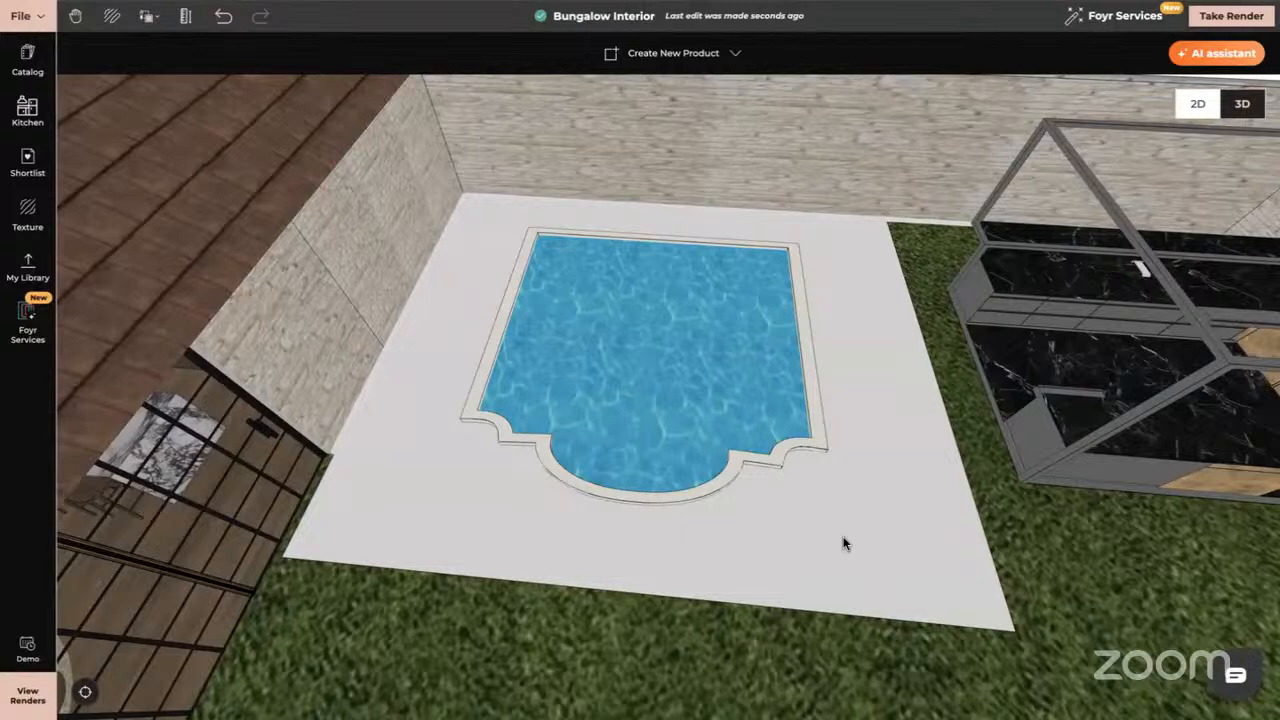
drag(843, 517, 851, 557)
click(27, 215)
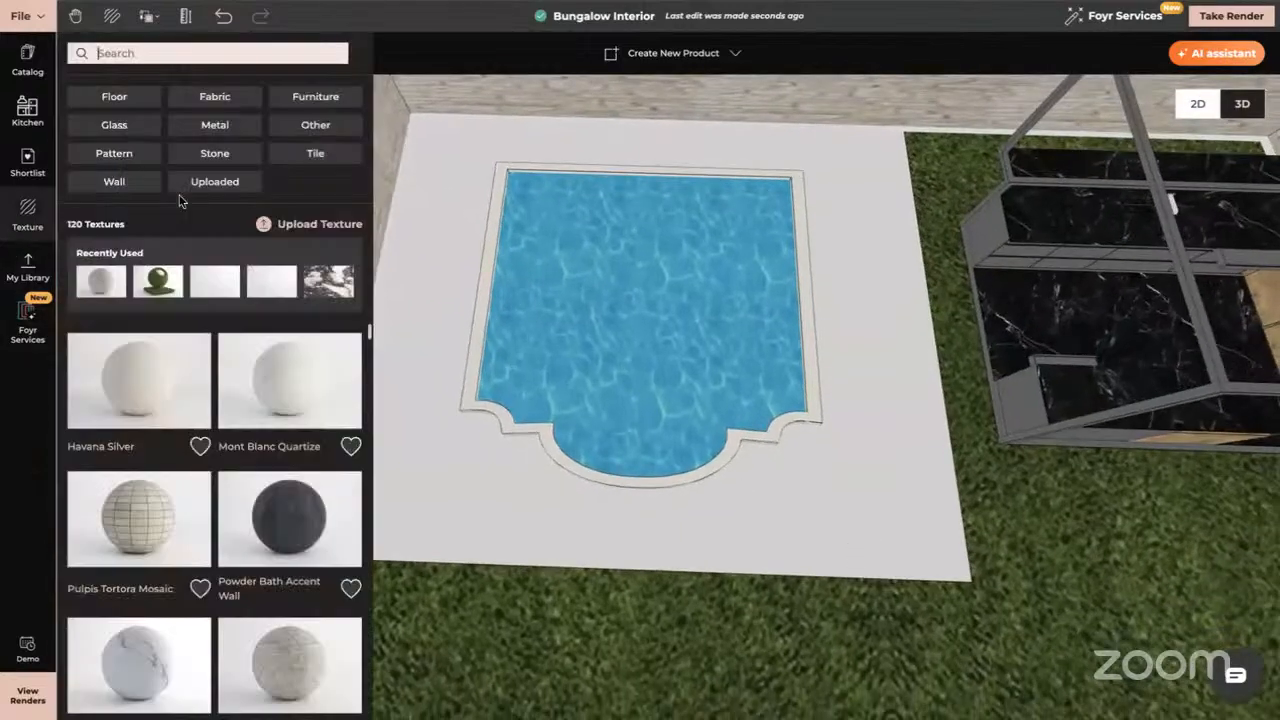
click(131, 54)
text(water)
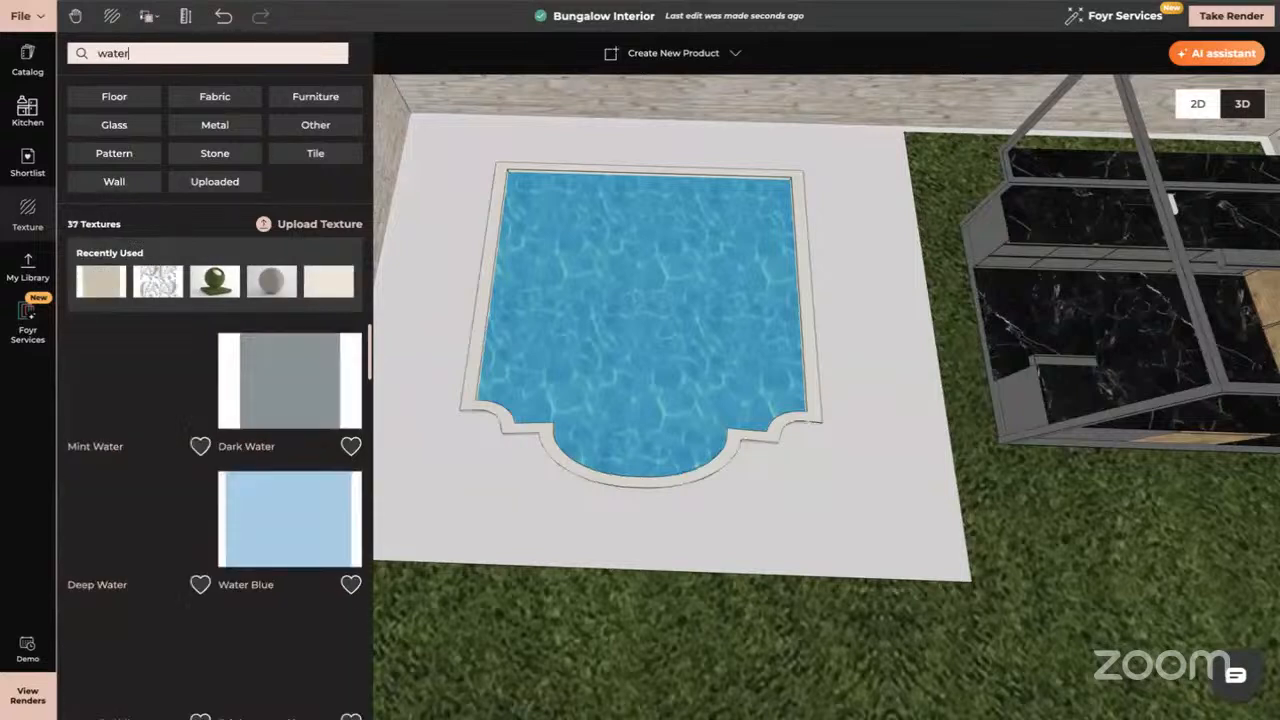
scroll(138, 580, down, 2)
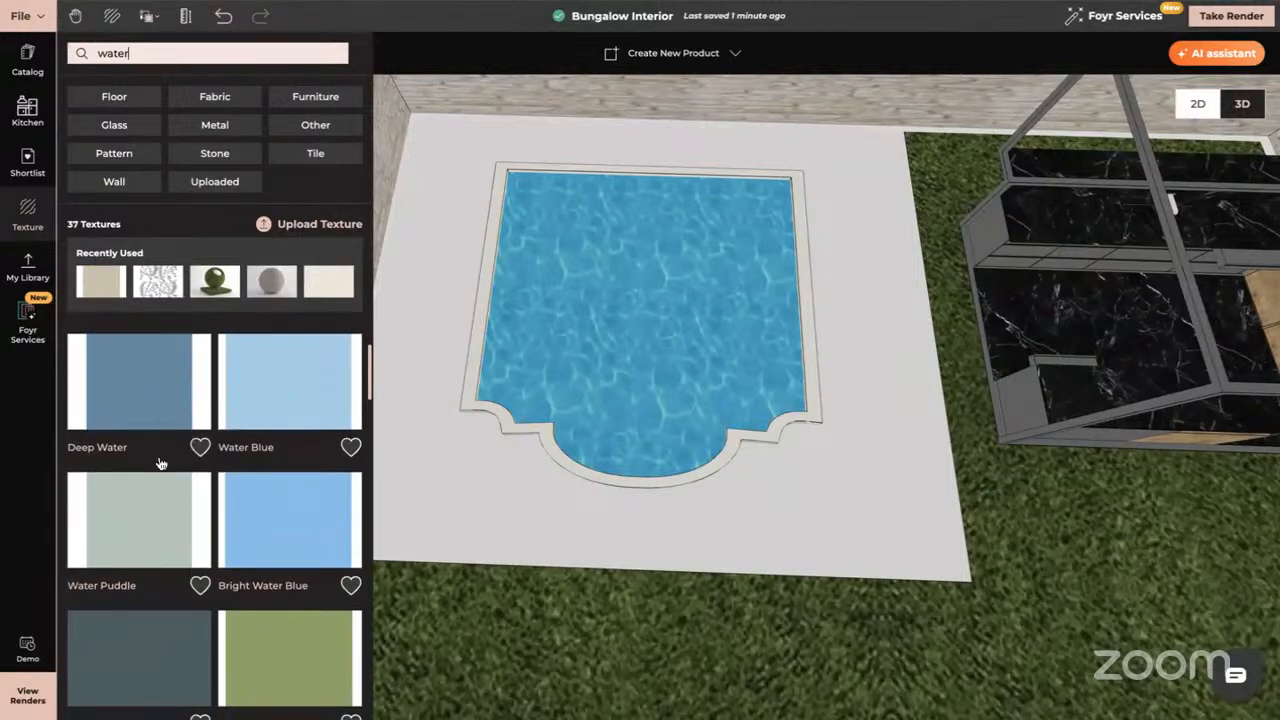
scroll(160, 463, up, 2)
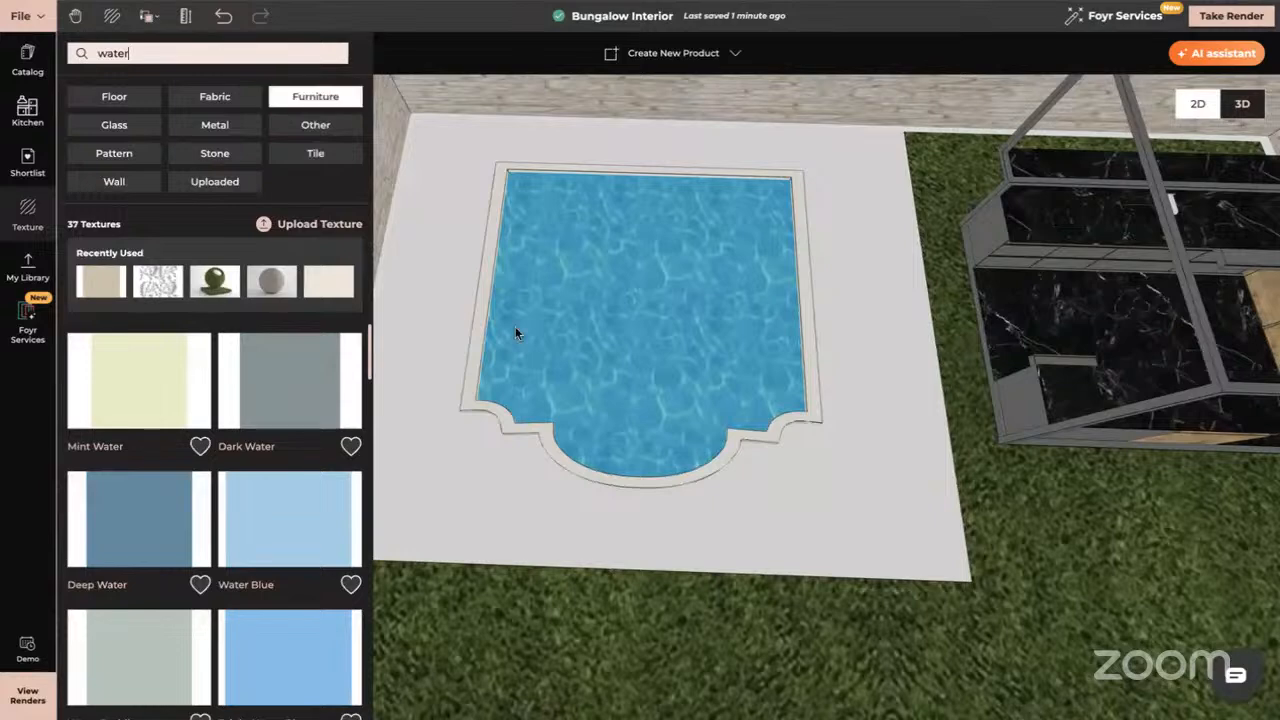
- Delete the white slab surrounding the existing swimming pool
click(642, 473)
drag(642, 473, 698, 413)
drag(698, 215, 697, 356)
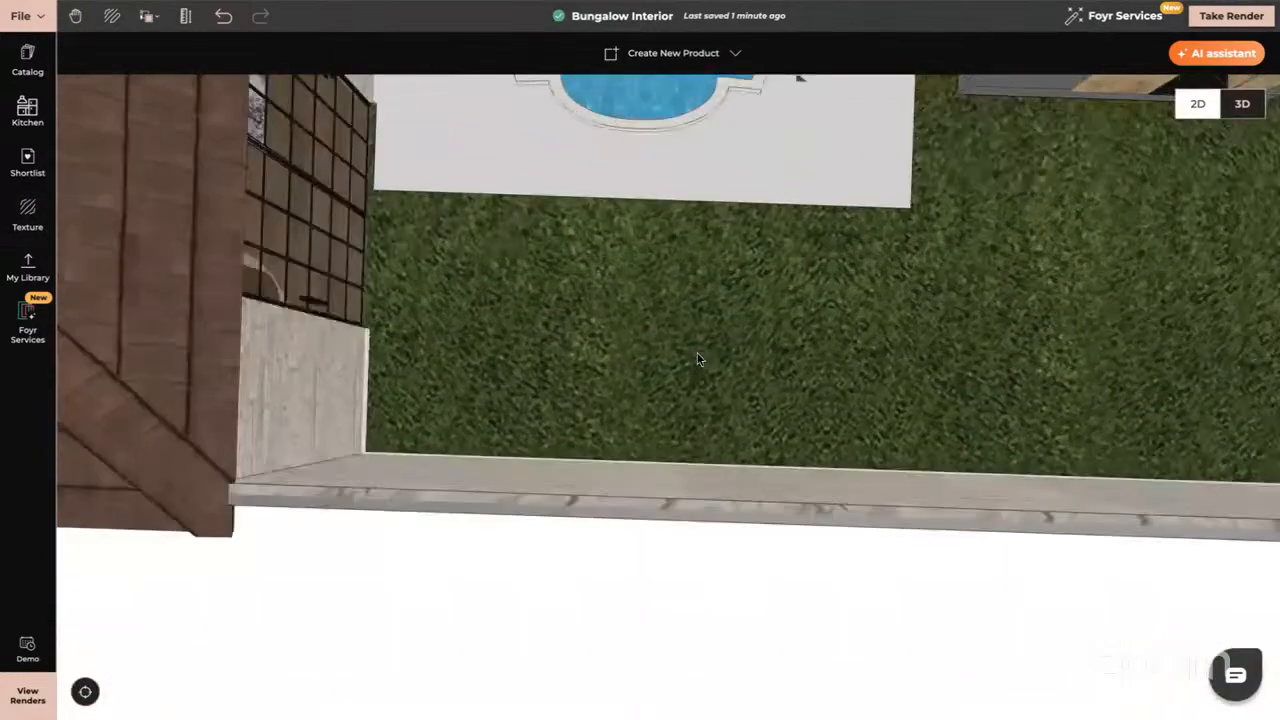
drag(699, 185, 727, 197)
click(713, 148)
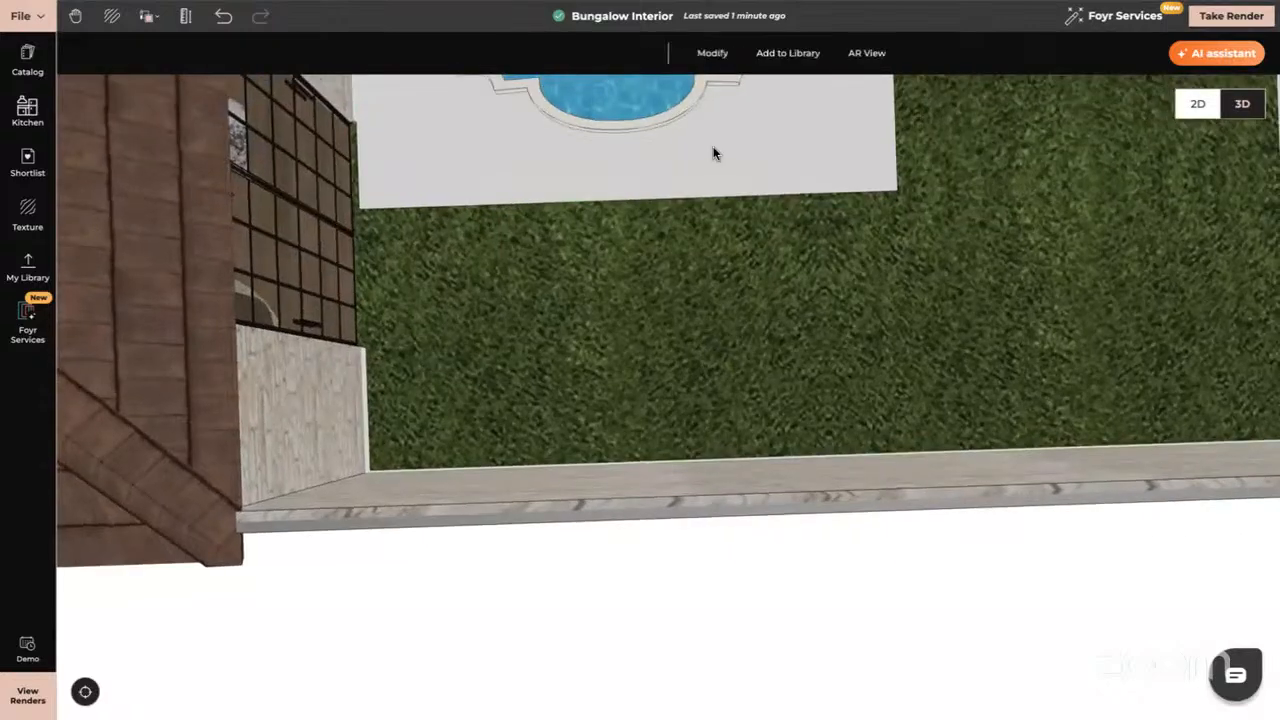
key(Delete)
- Start creating a new product yourself and draw a wide rectangle on the lawn between the existing pool and the boundary wall
right_drag(743, 411, 666, 517)
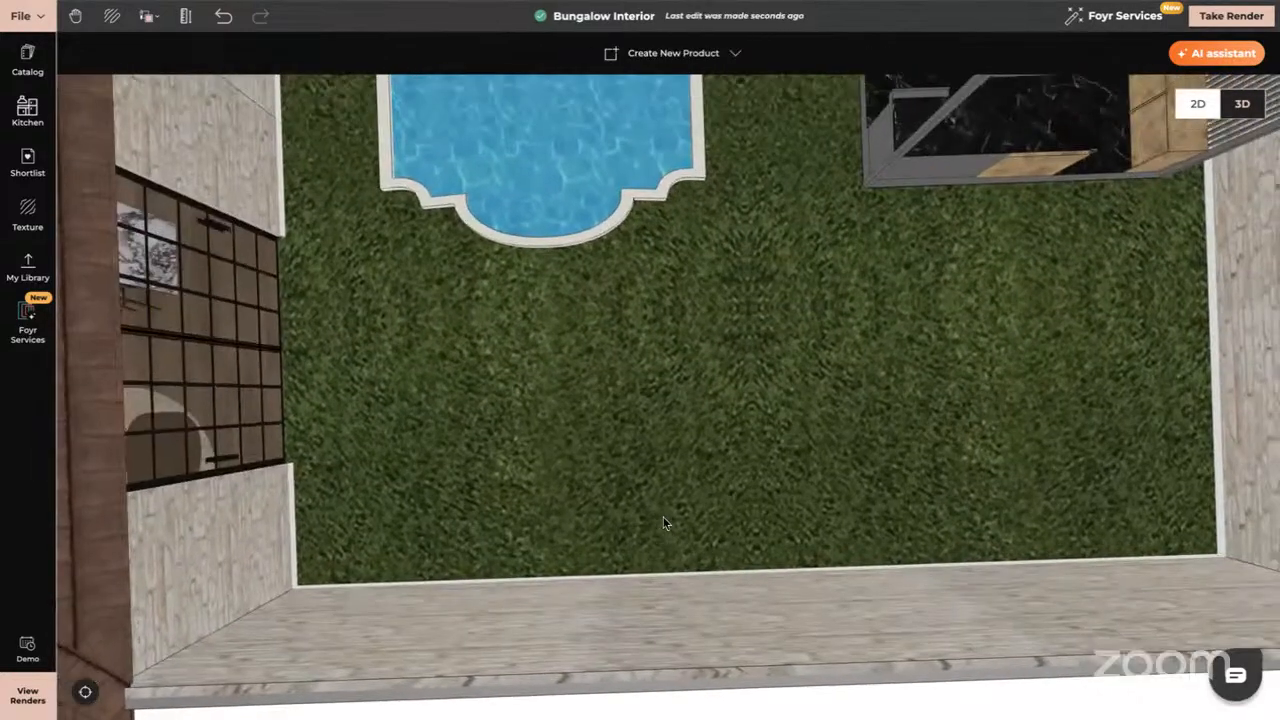
drag(666, 517, 669, 515)
click(666, 56)
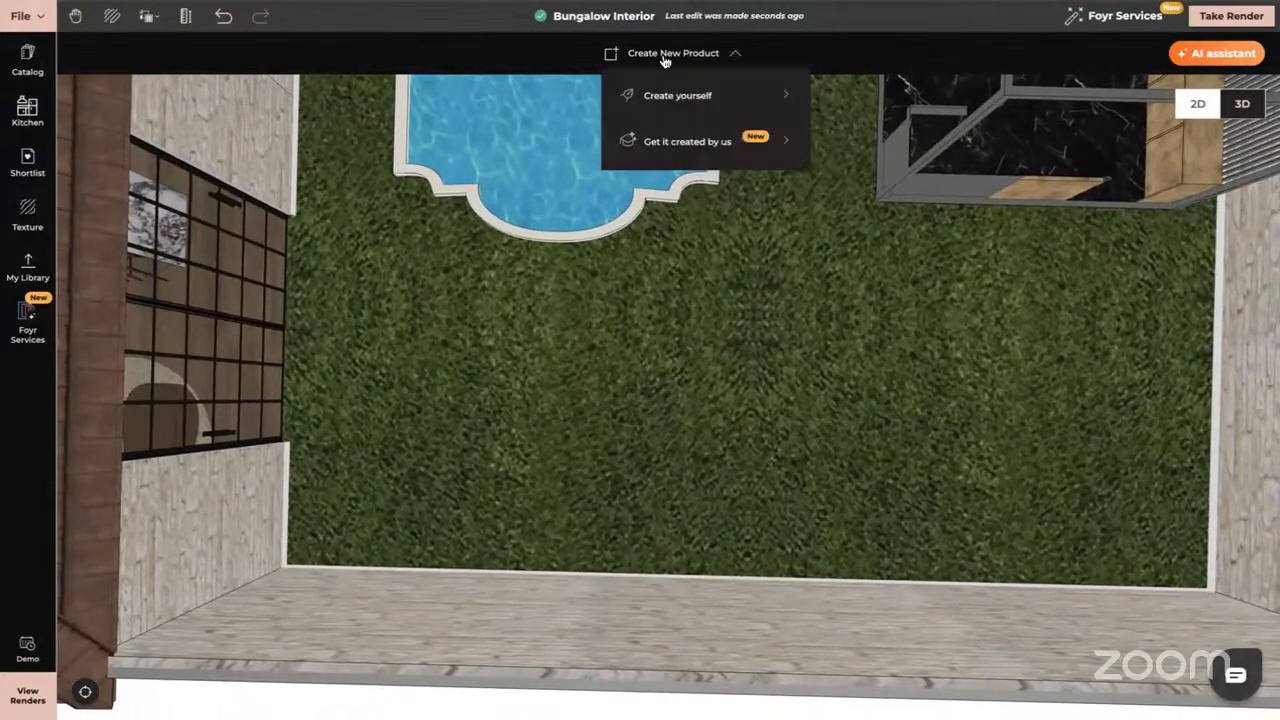
click(676, 93)
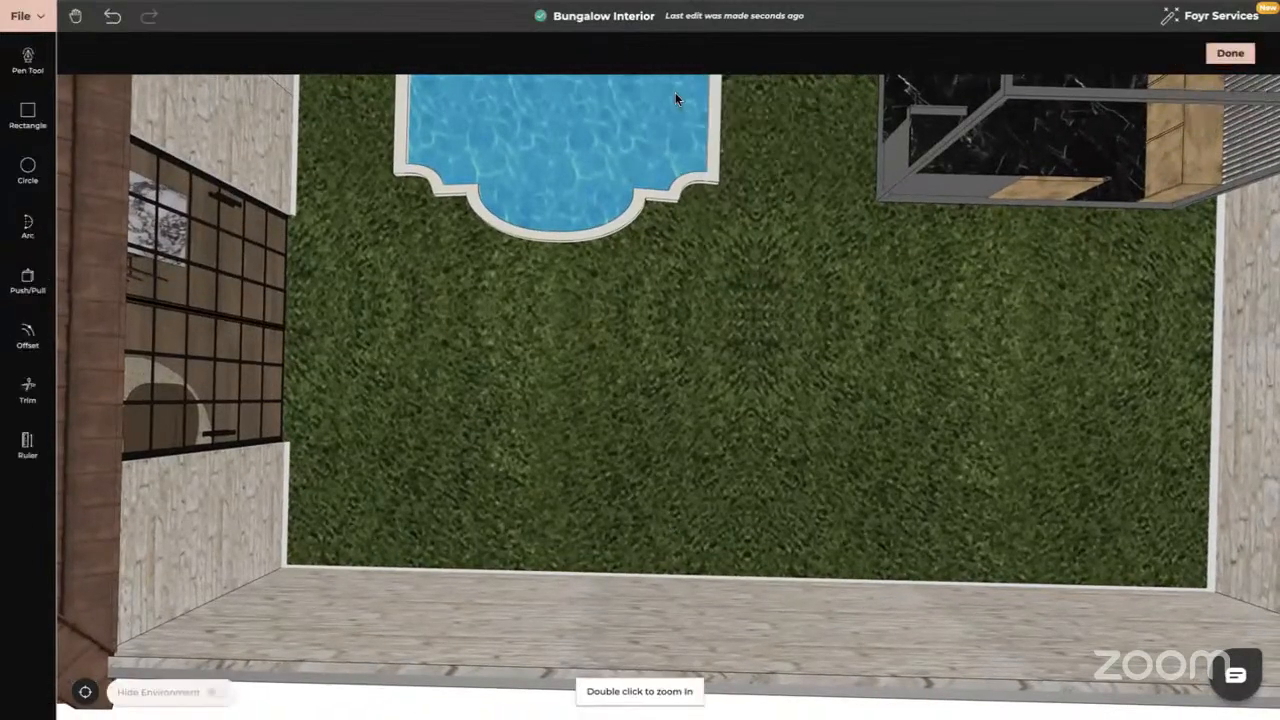
click(28, 115)
click(440, 326)
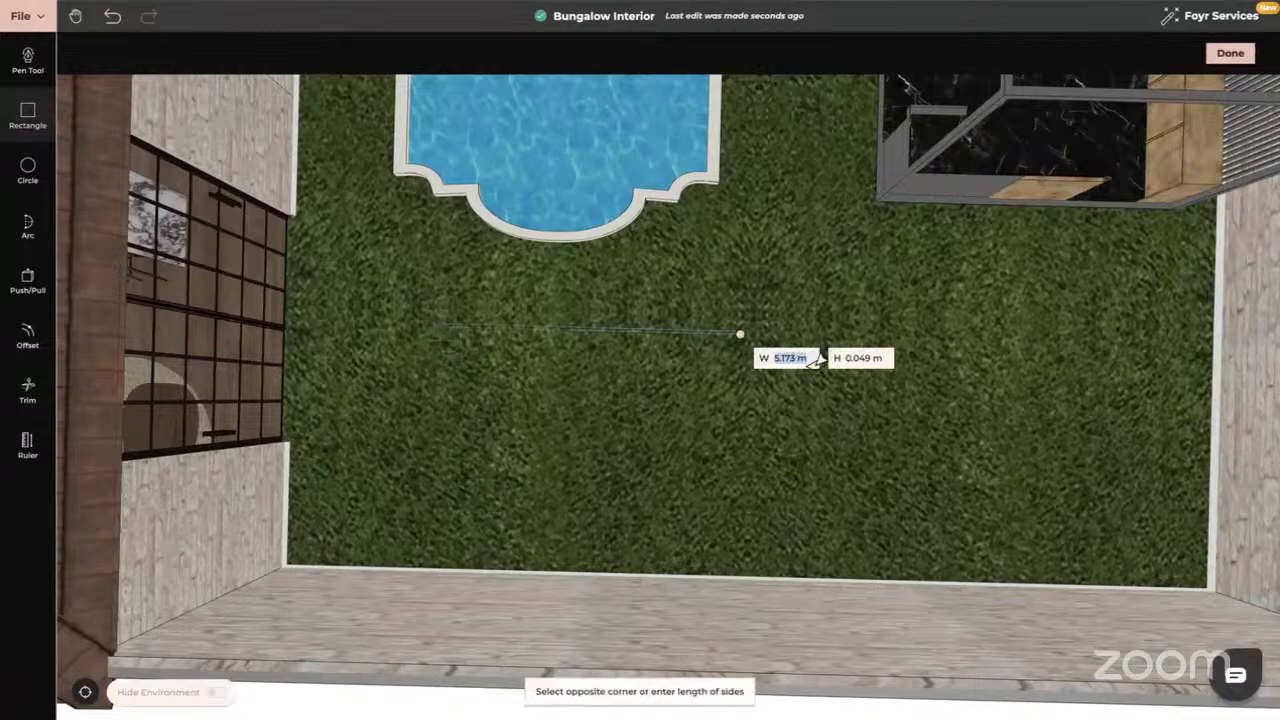
click(916, 545)
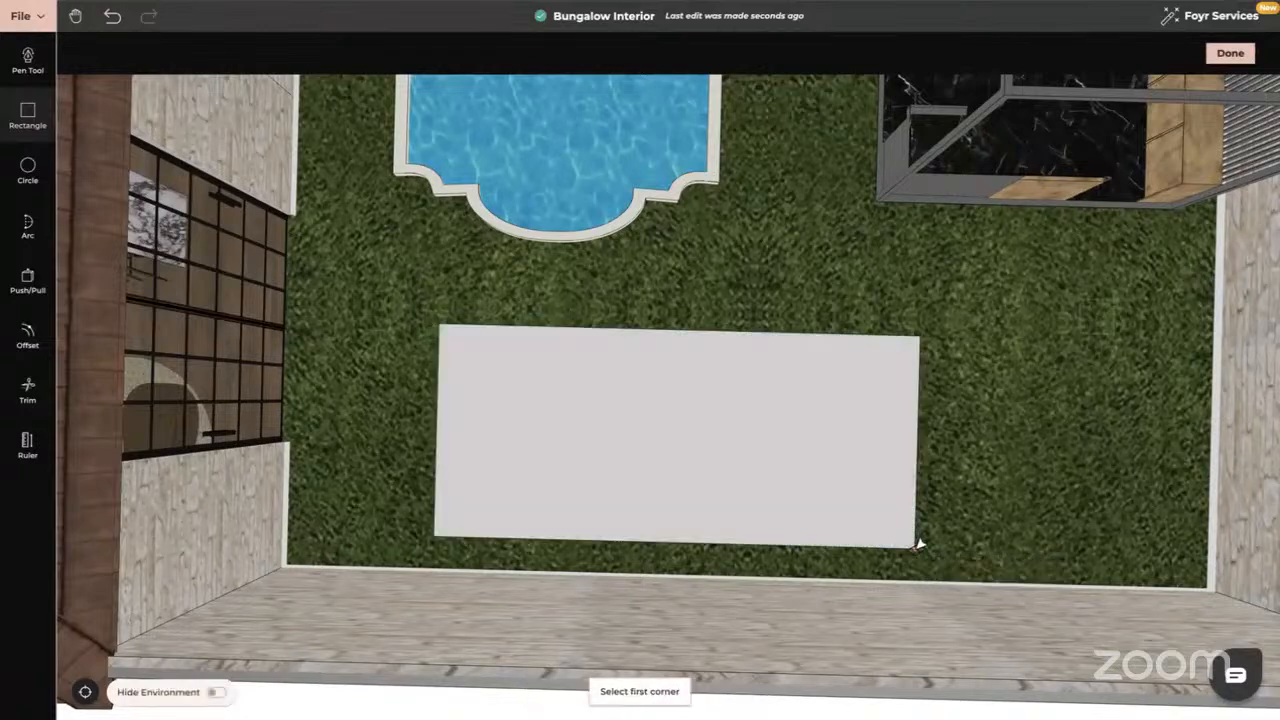
key(Escape)
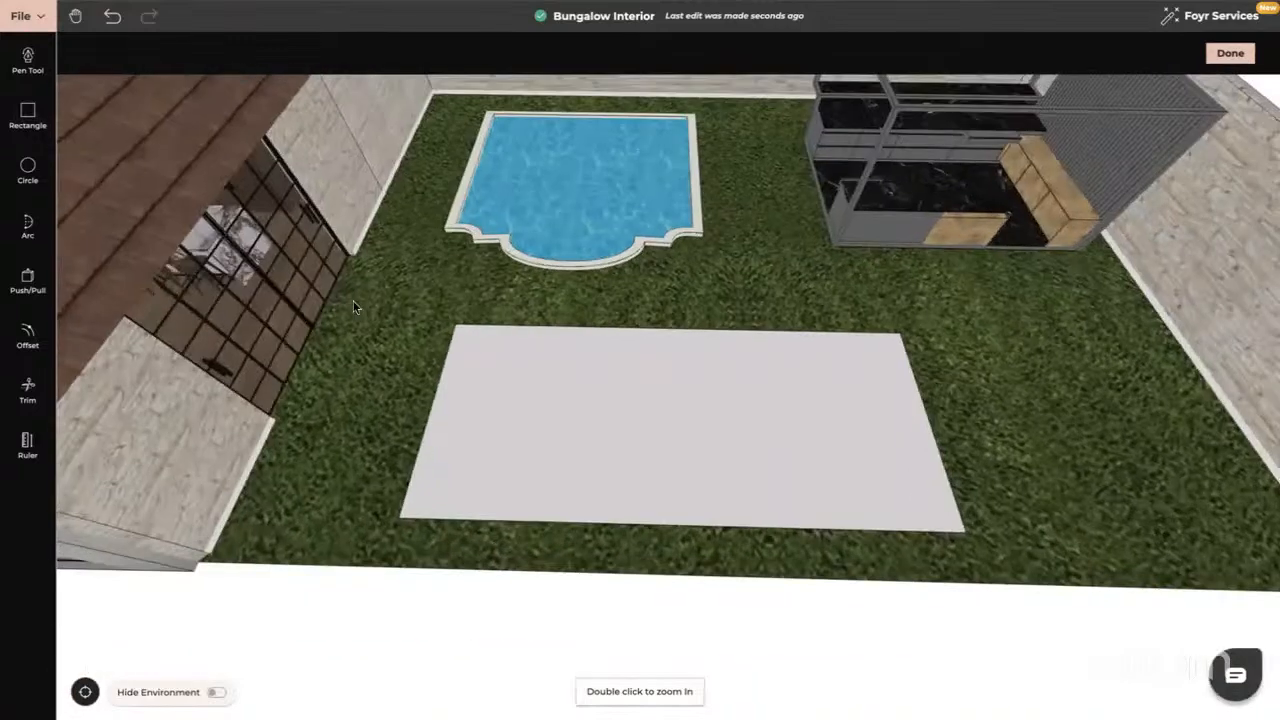
- Extrude the rectangle upward about 1.22 m with Push/Pull
click(28, 280)
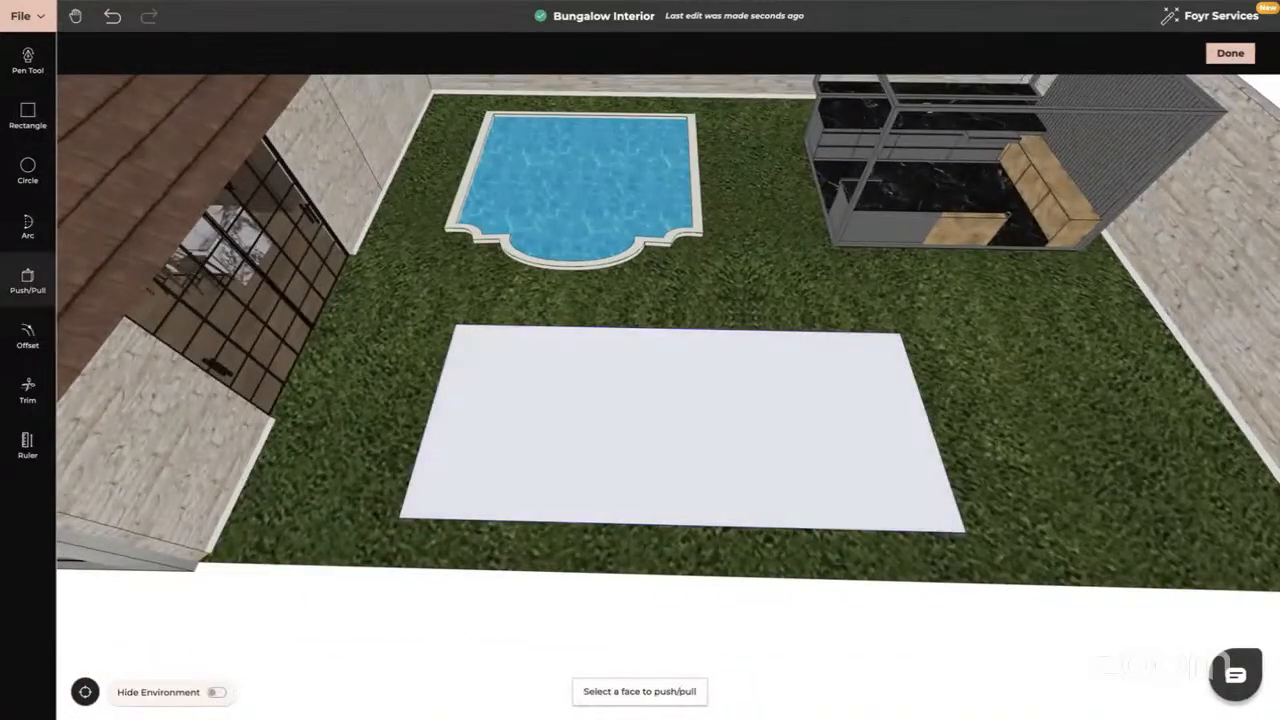
click(711, 486)
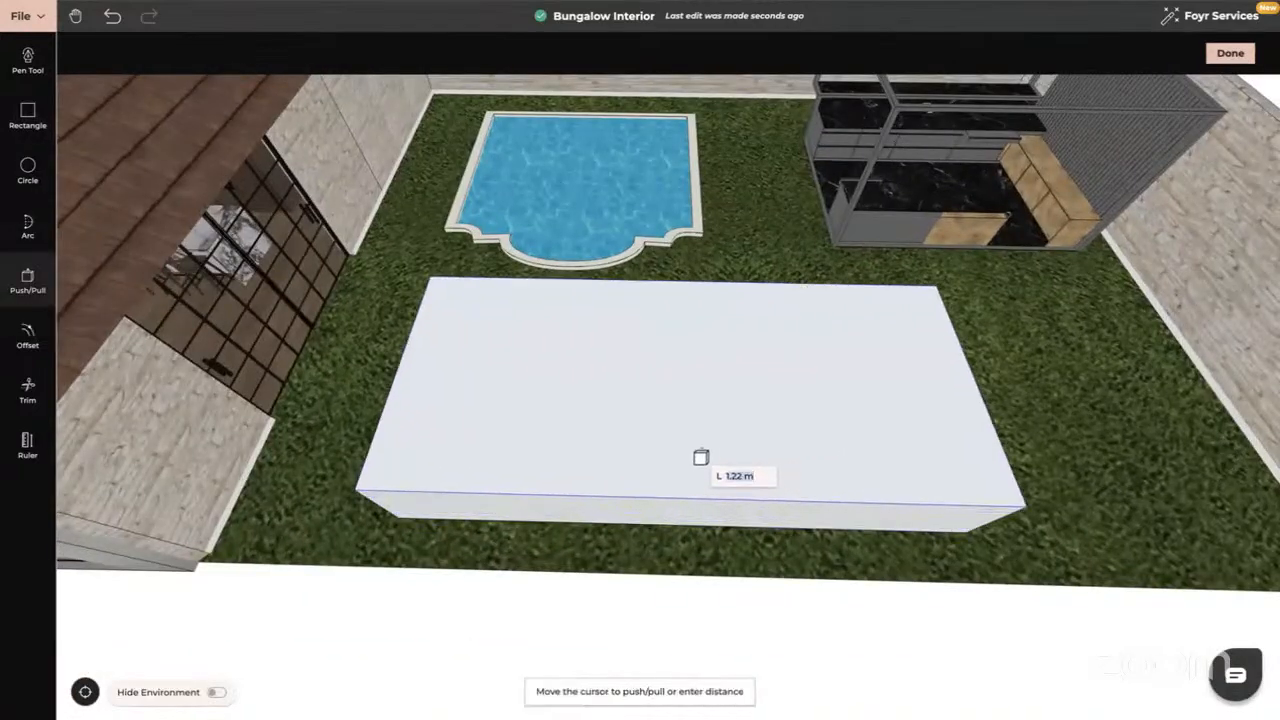
click(701, 458)
- Offset the block's top face outline inward to form a narrow rim all around
drag(786, 449, 782, 507)
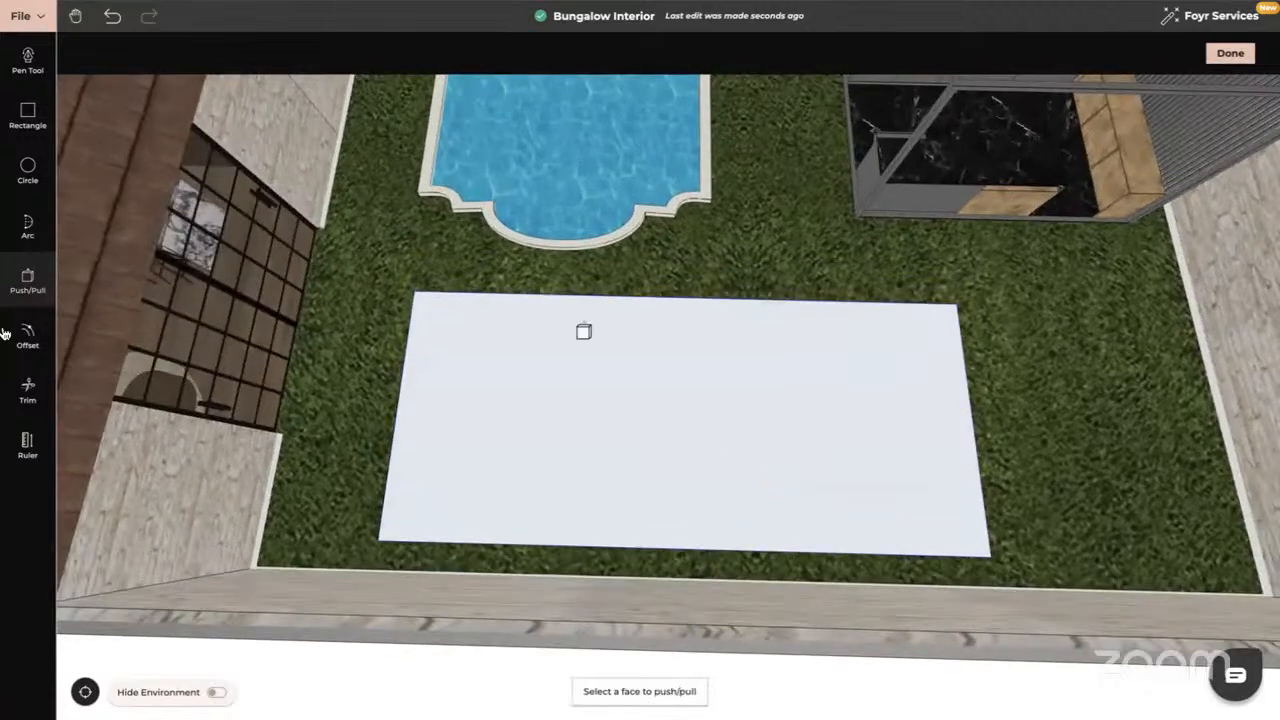
click(26, 335)
click(675, 425)
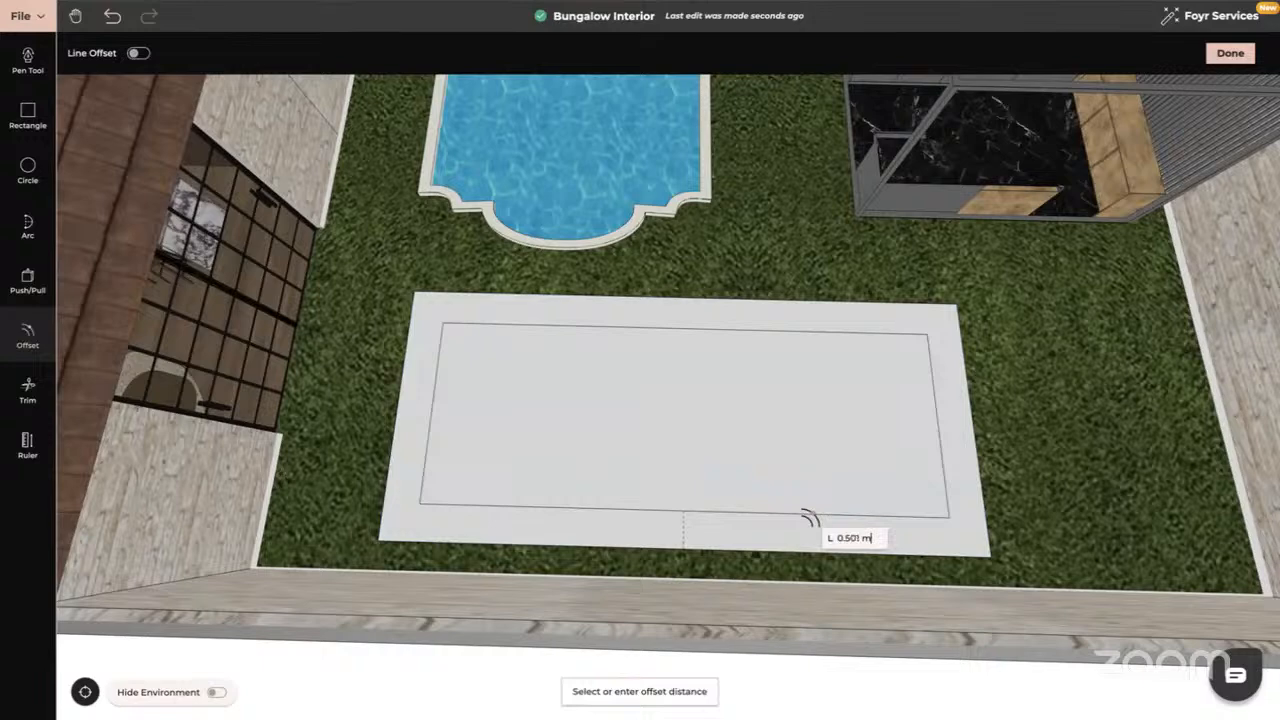
click(808, 528)
- Push the inner top face down to recess it within the rim like a pool basin
key(p)
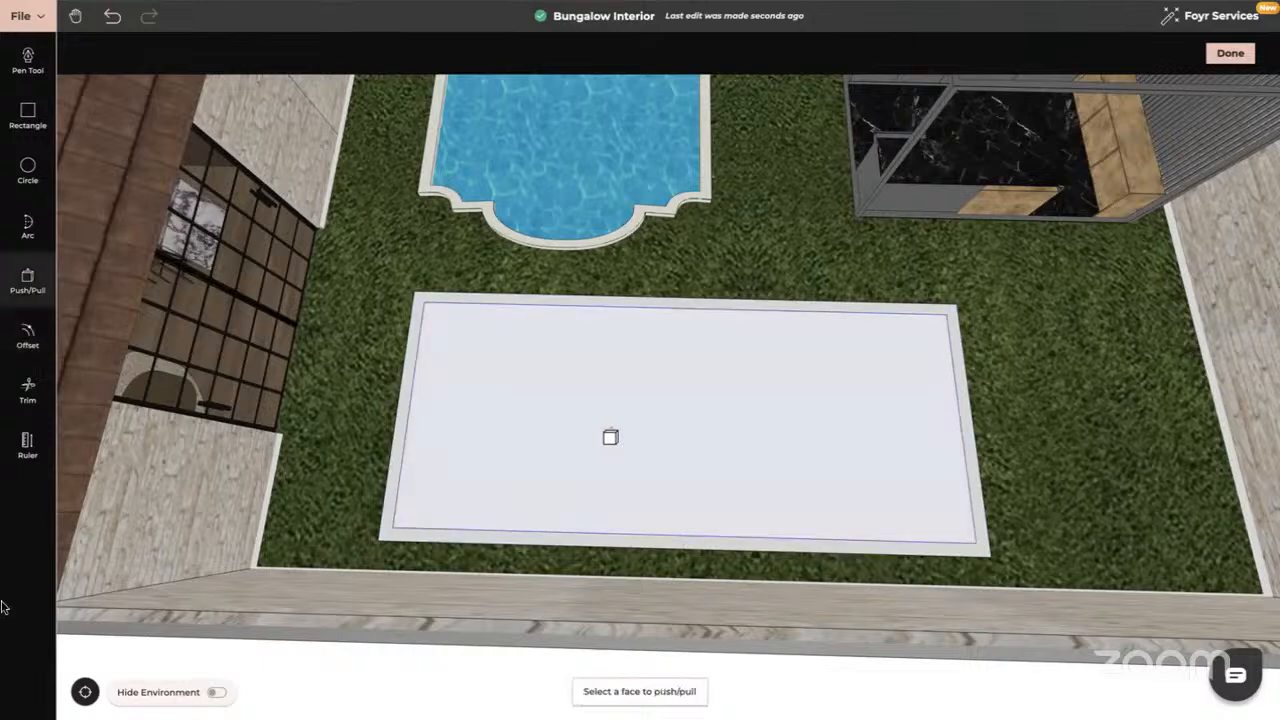
click(609, 435)
key(Escape)
key(Escape)
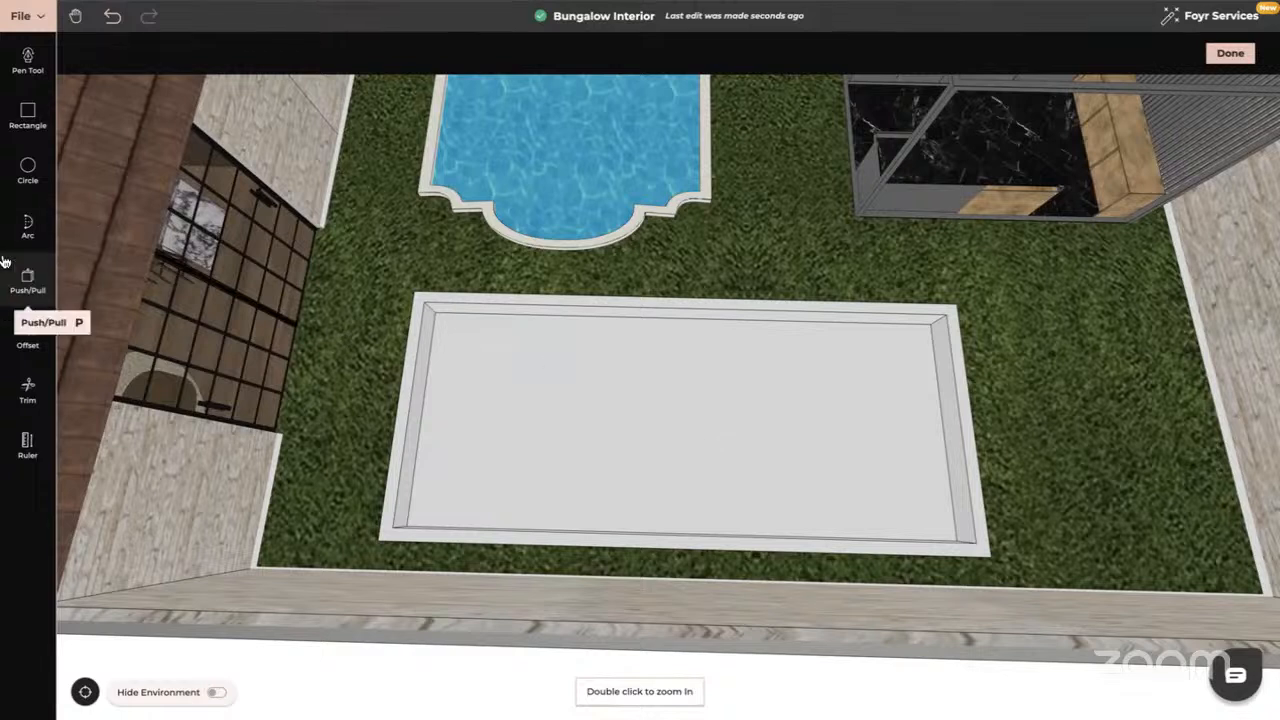
- Pull the recessed floor back up to nearly the rim's level and finish the custom product
click(24, 282)
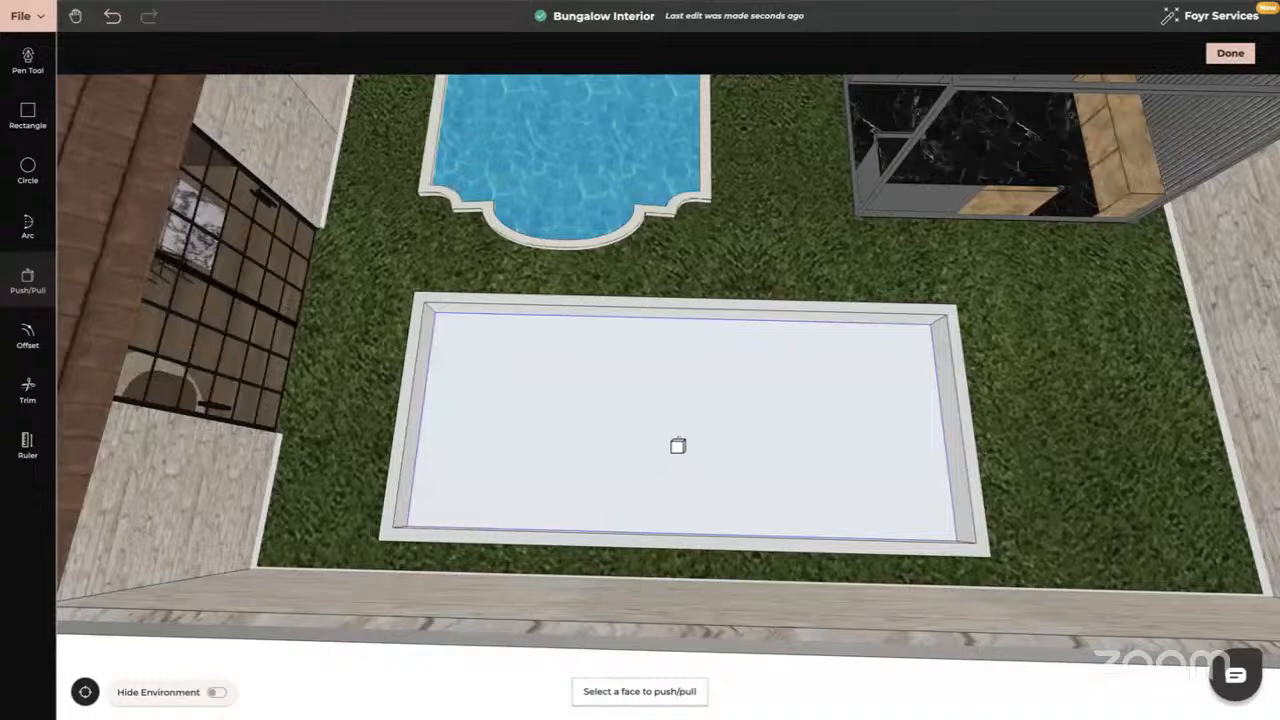
click(679, 444)
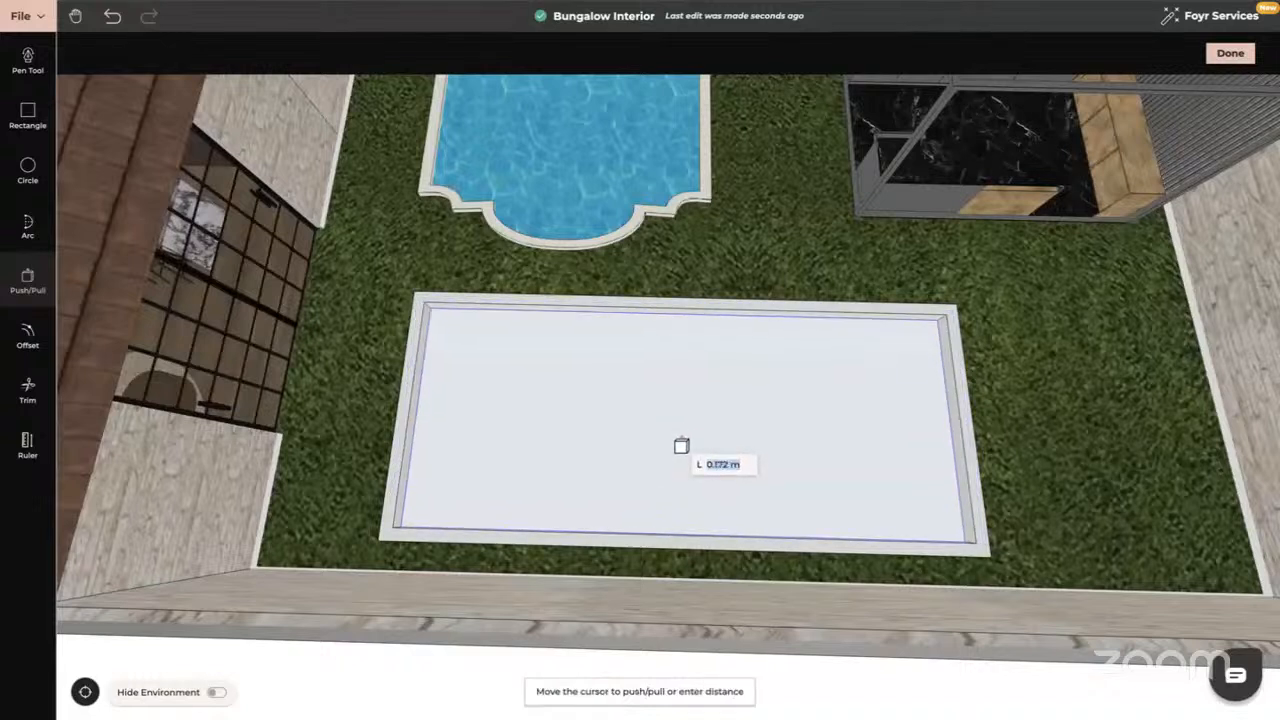
click(682, 443)
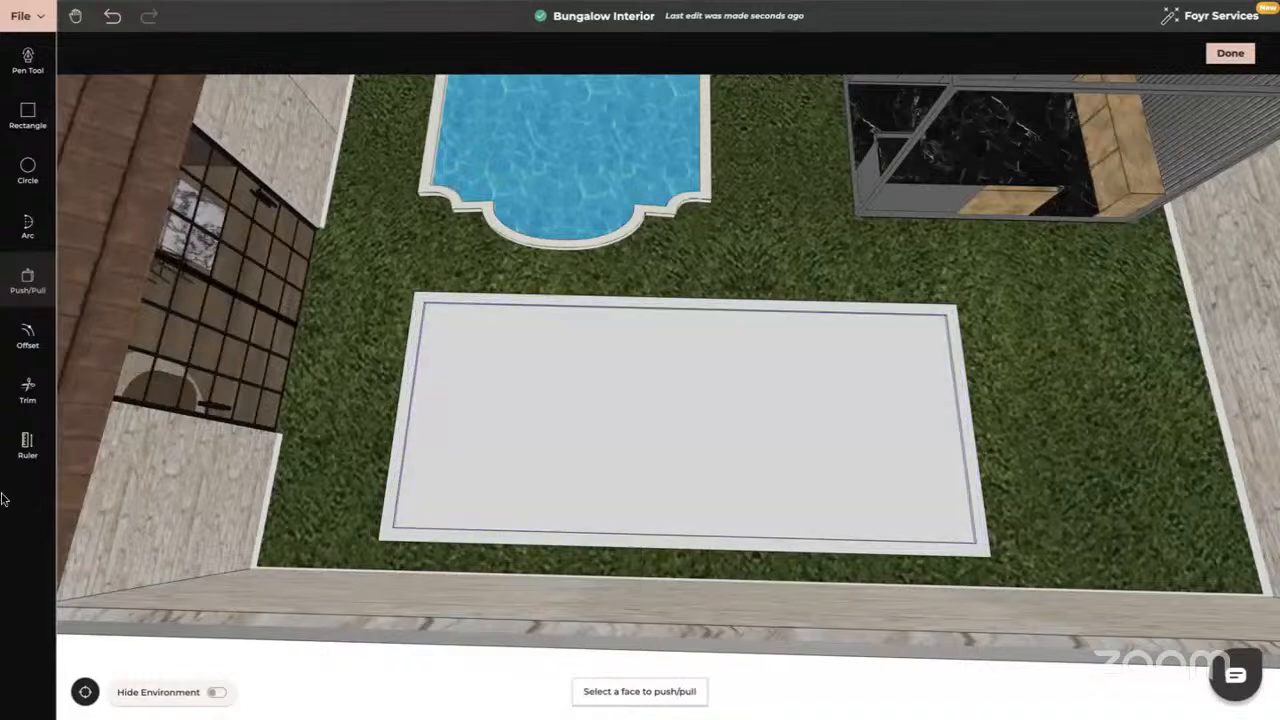
key(Escape)
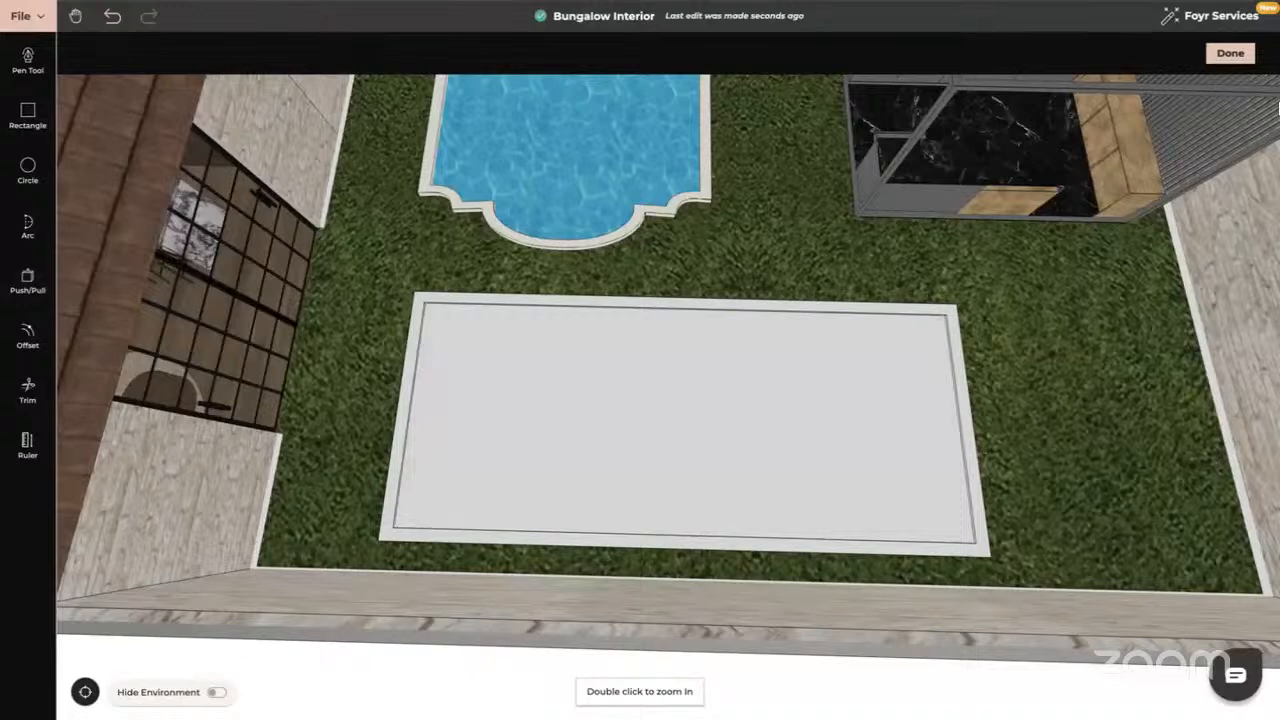
click(1230, 53)
- Apply the Water Blue texture to the inner top face of the new rectangular pool
drag(1111, 158, 1117, 174)
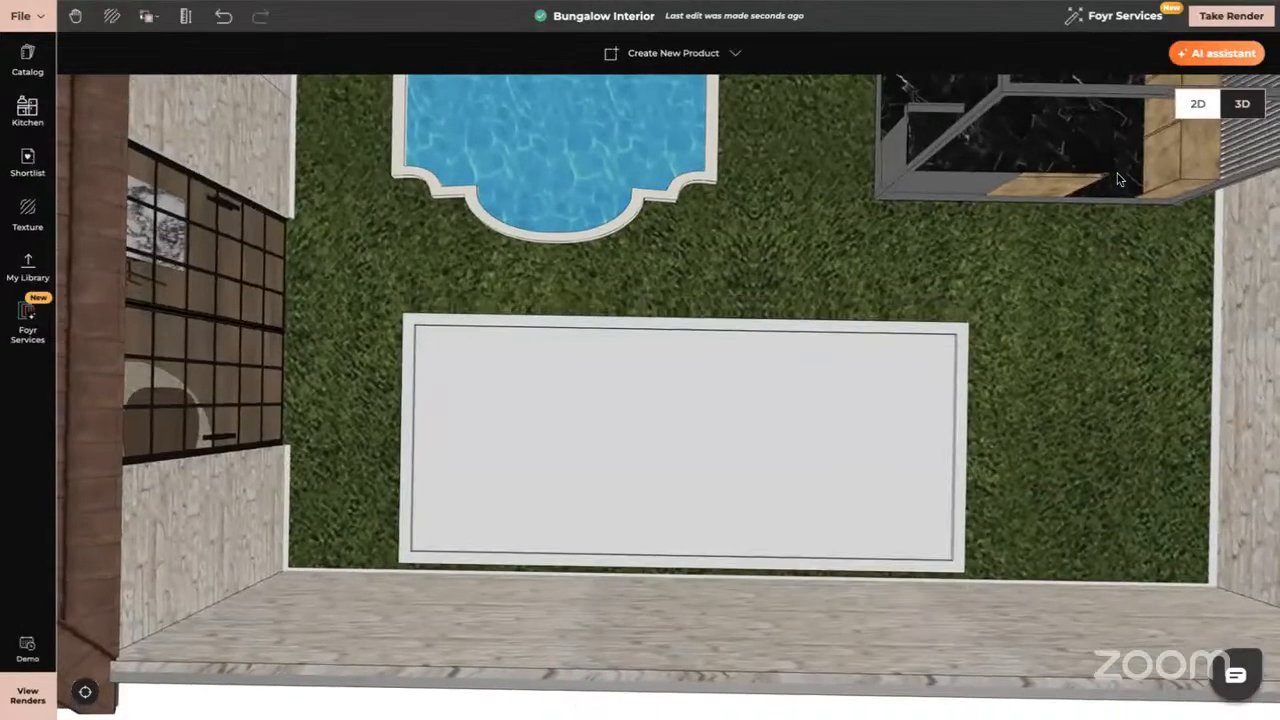
drag(634, 374, 547, 434)
click(27, 213)
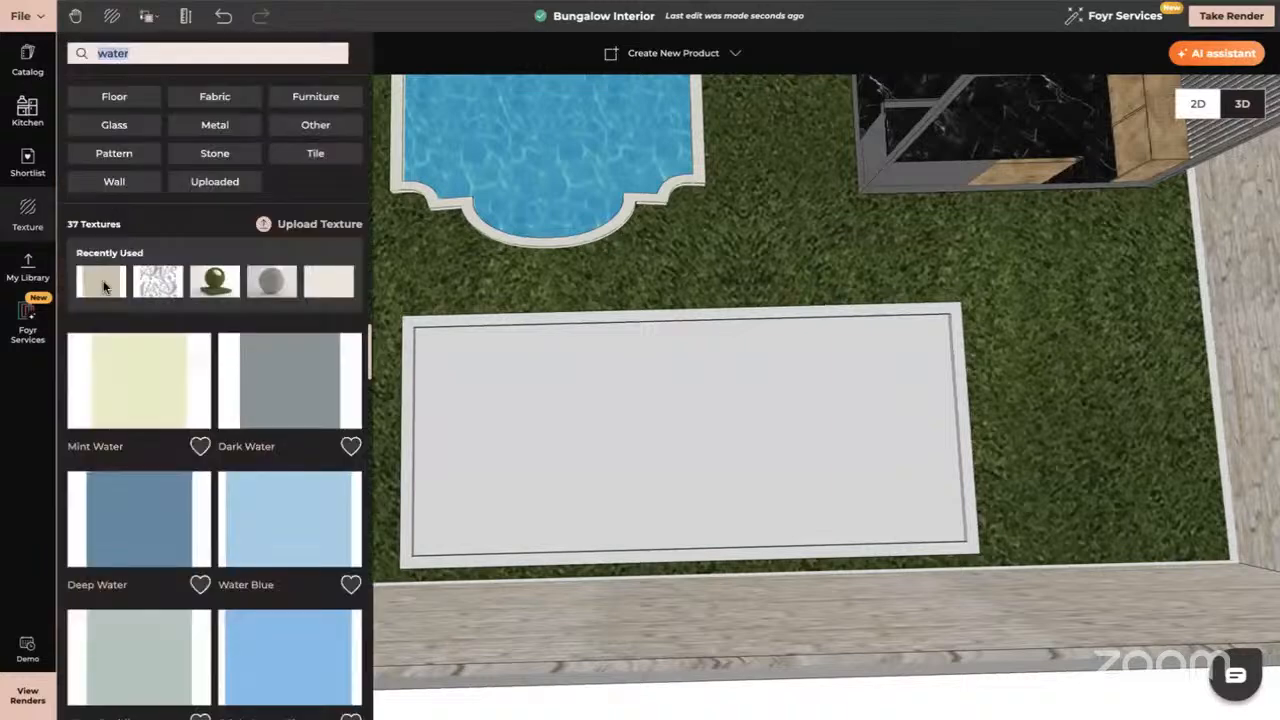
drag(273, 527, 642, 427)
drag(282, 540, 563, 482)
- Lower the rectangular pool vertically into the lawn so that its rim sits about level with the grass
drag(694, 532, 695, 502)
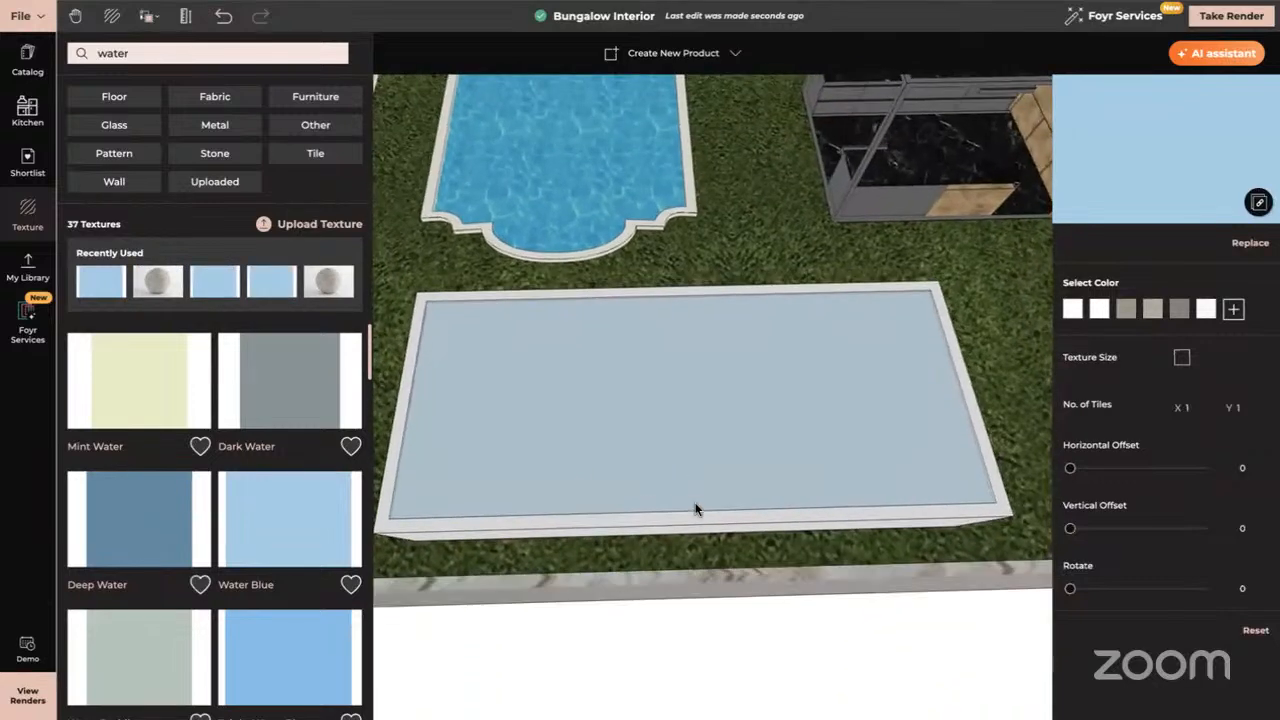
click(663, 440)
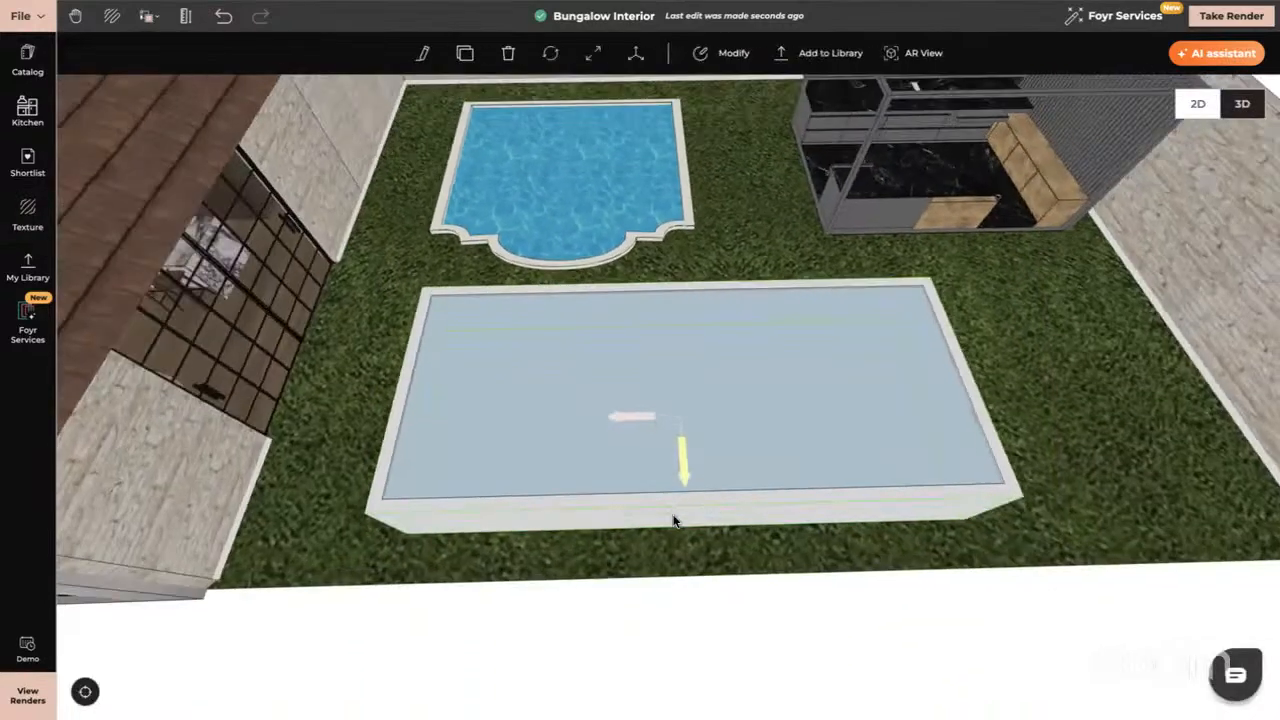
drag(673, 521, 676, 498)
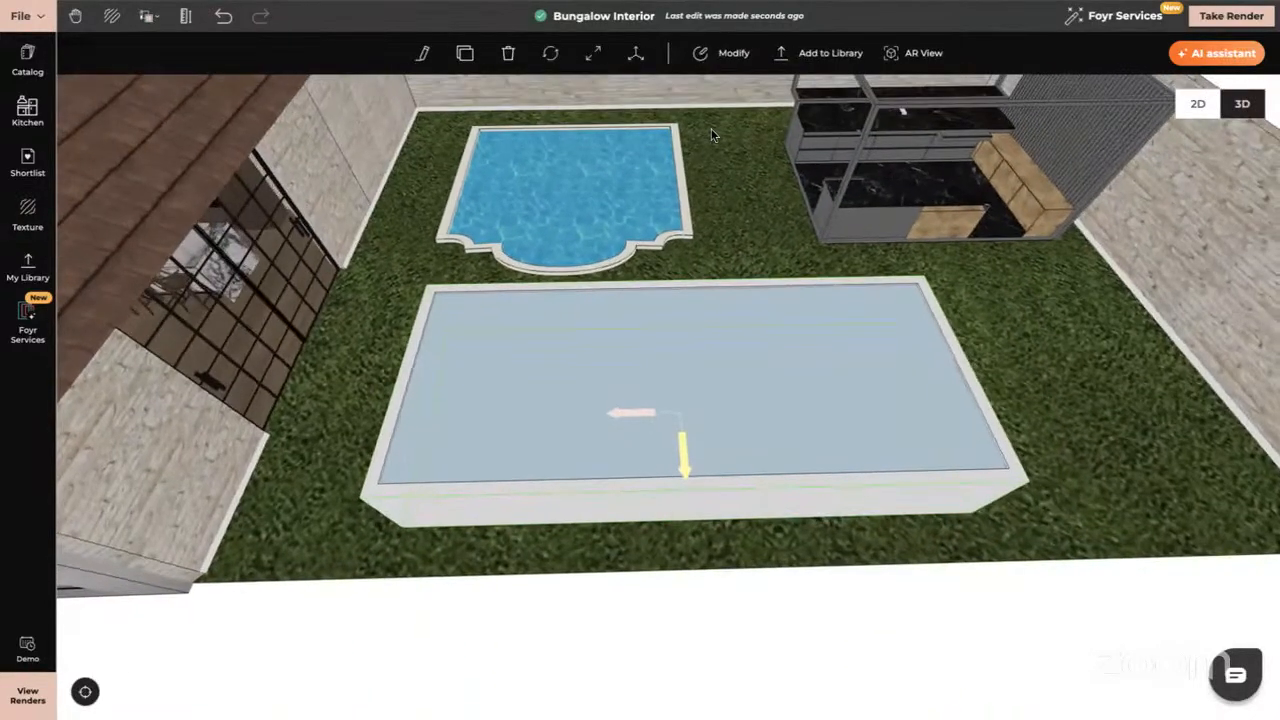
click(636, 56)
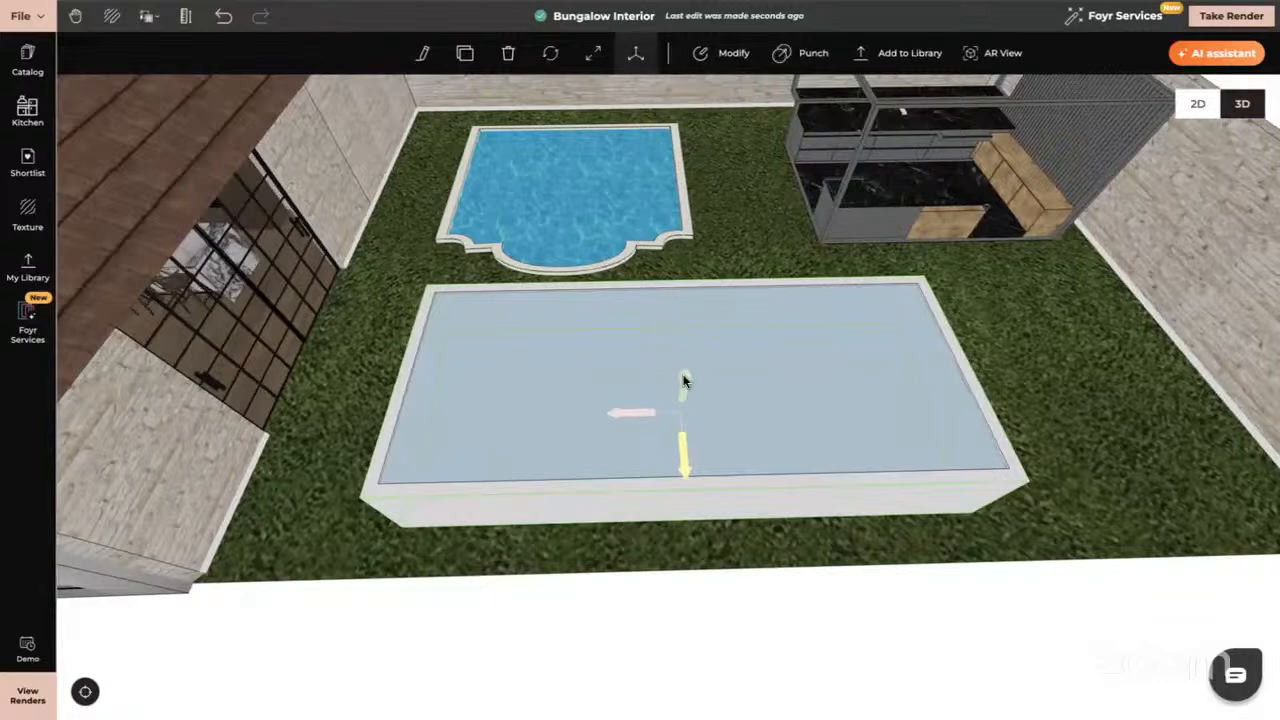
drag(683, 382, 686, 418)
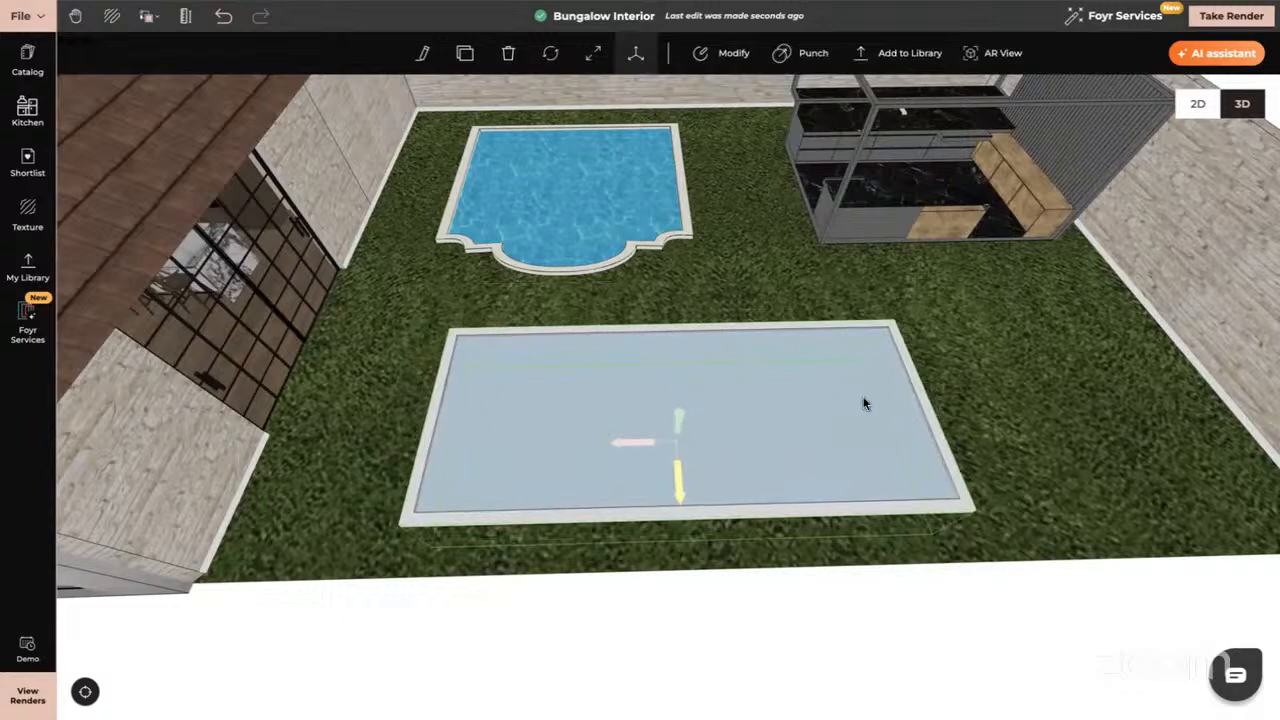
click(1009, 394)
- Apply the Fantasy Water texture to the rectangular pool's water surface
drag(1013, 432, 1010, 465)
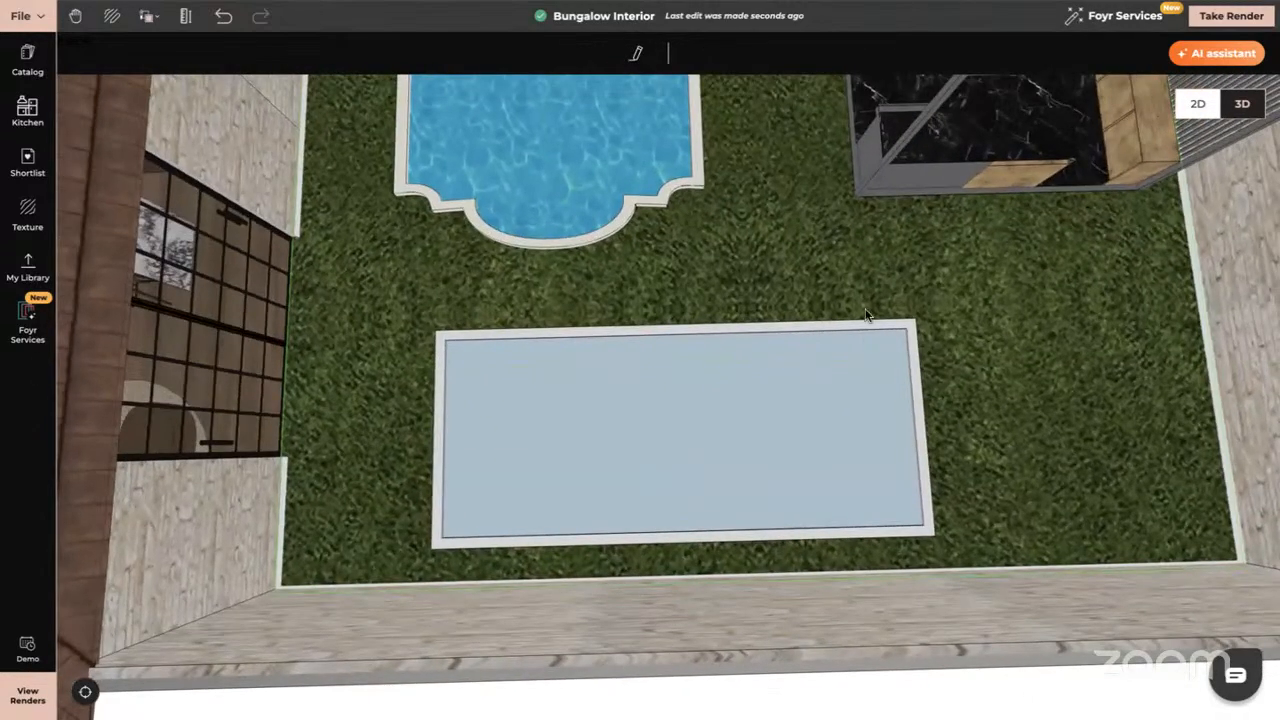
drag(735, 240, 735, 320)
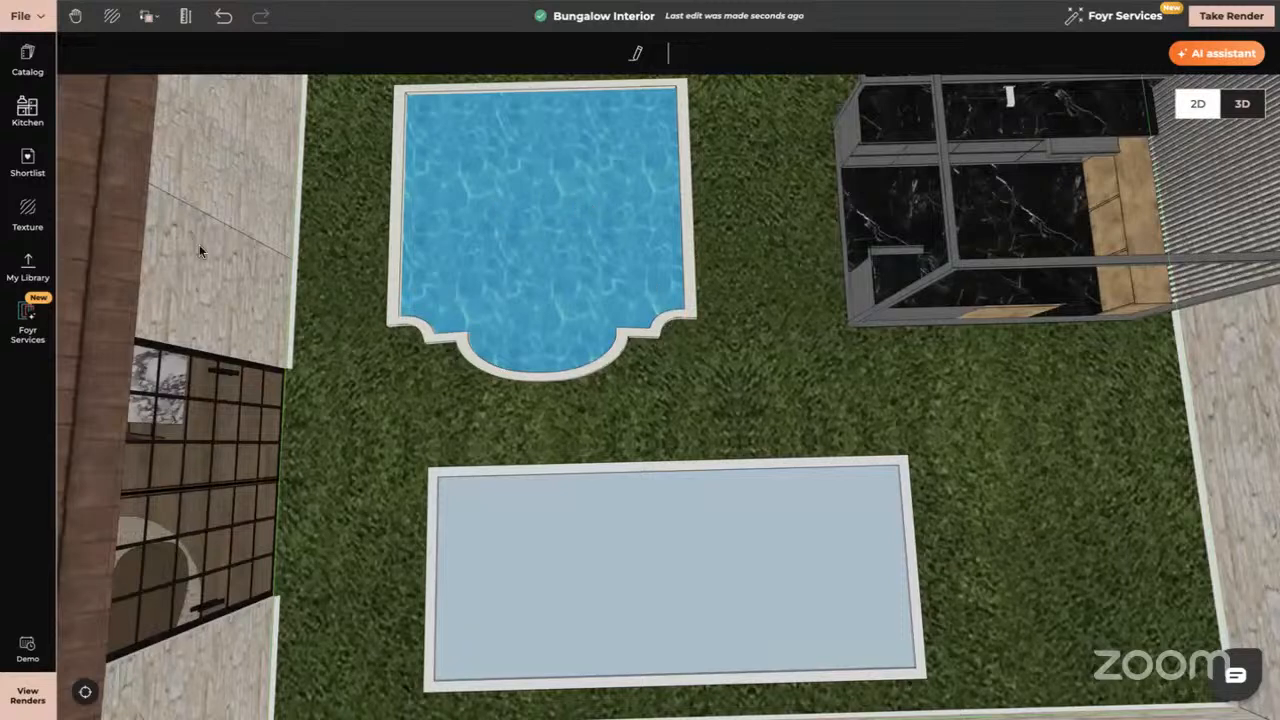
click(28, 215)
scroll(200, 585, down, 5)
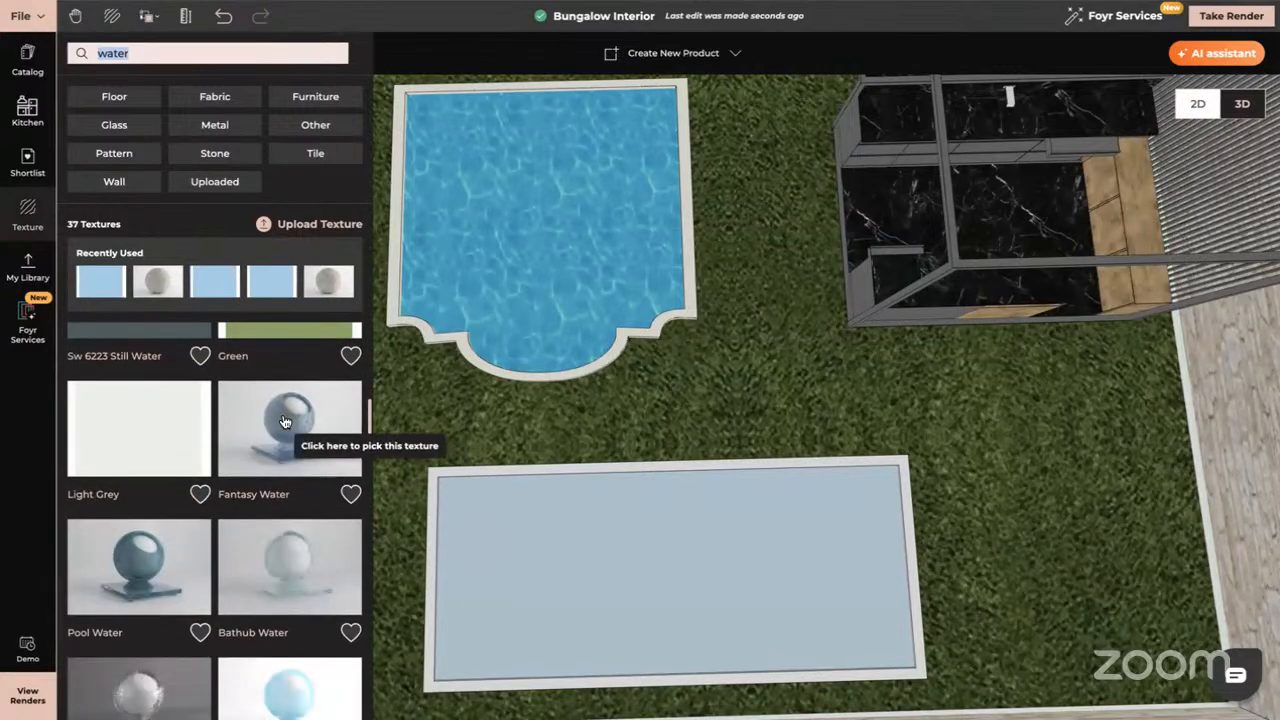
click(286, 422)
click(631, 595)
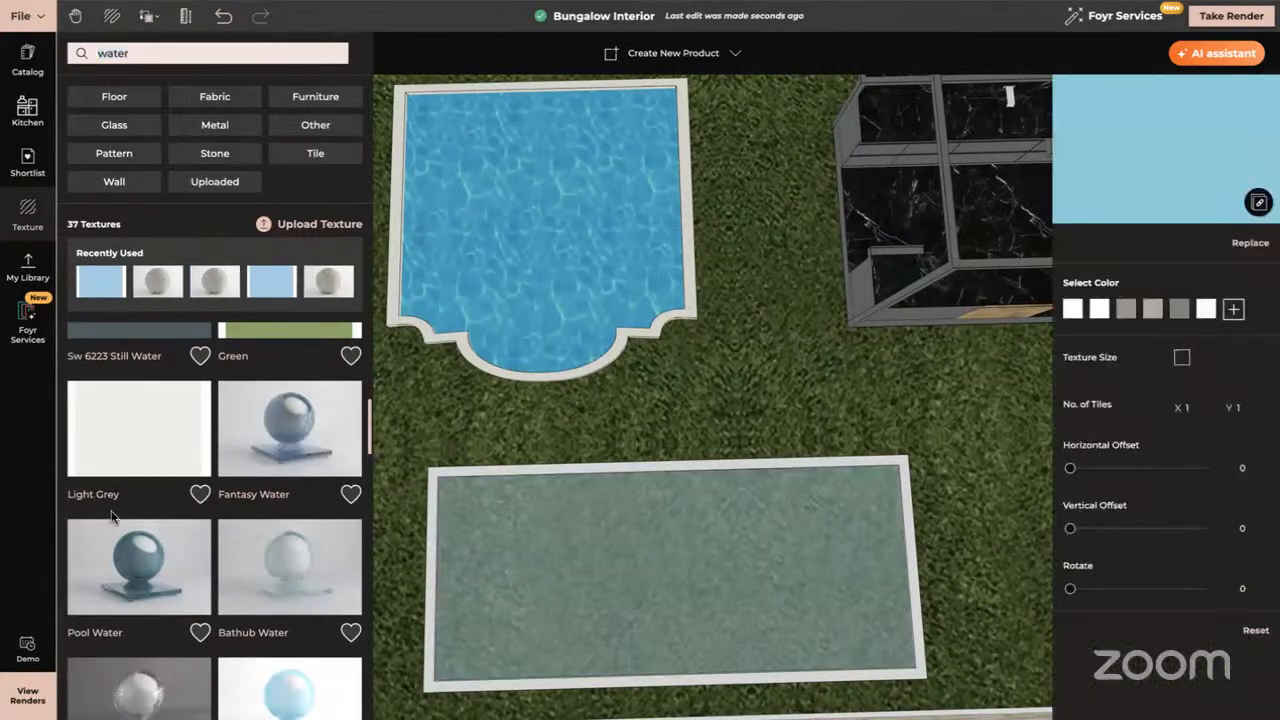
- Apply the Pool Water texture to the rectangular pool's water surface and replace it with Swimming Pool Water
click(137, 568)
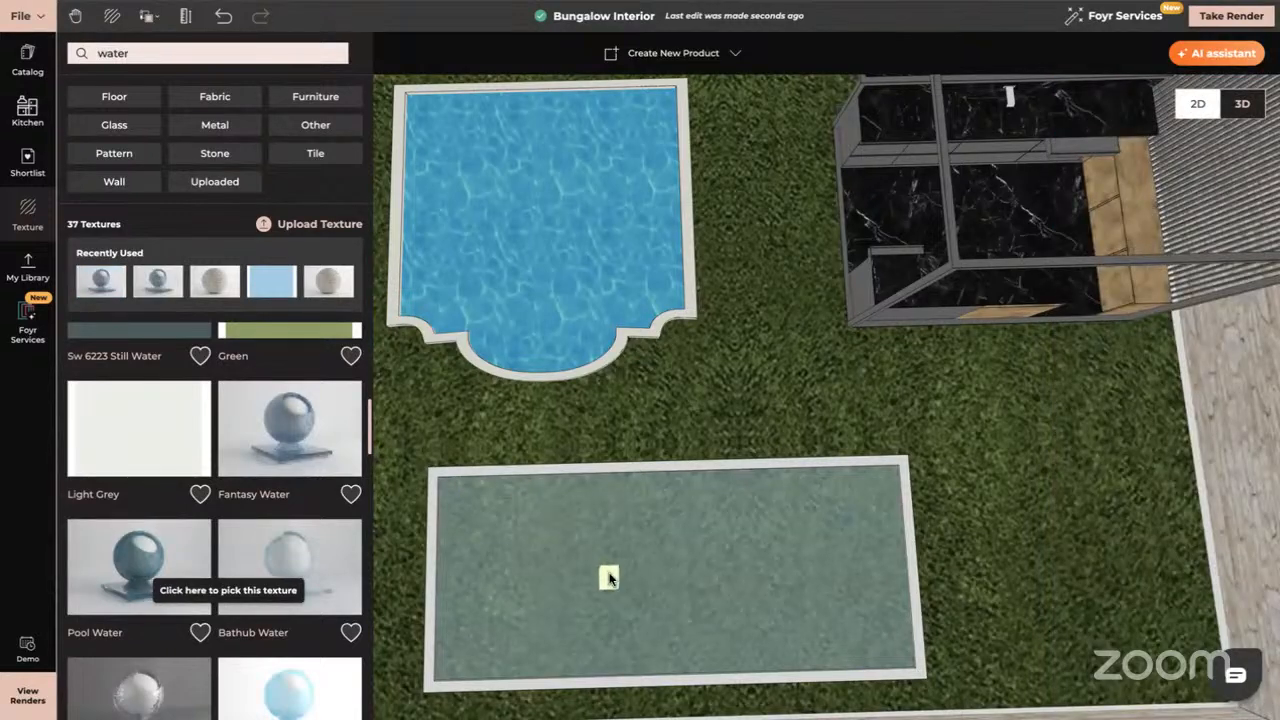
click(606, 577)
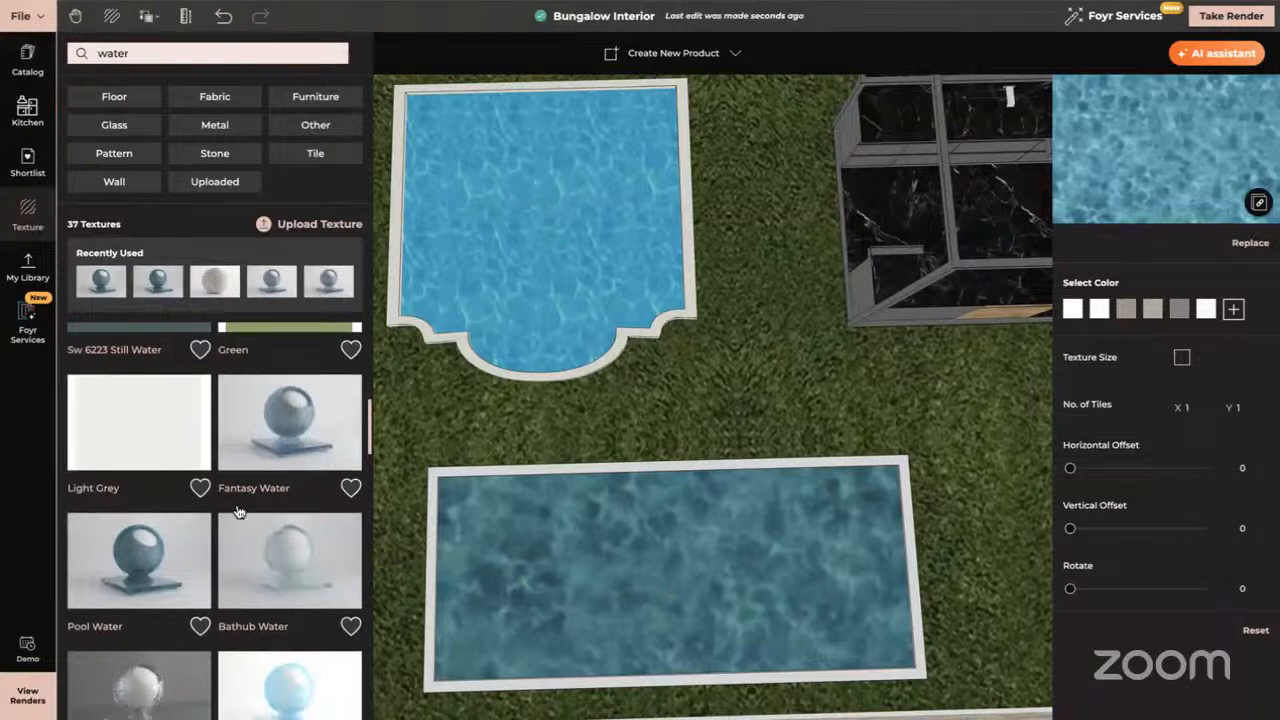
scroll(236, 515, down, 2)
scroll(238, 512, down, 3)
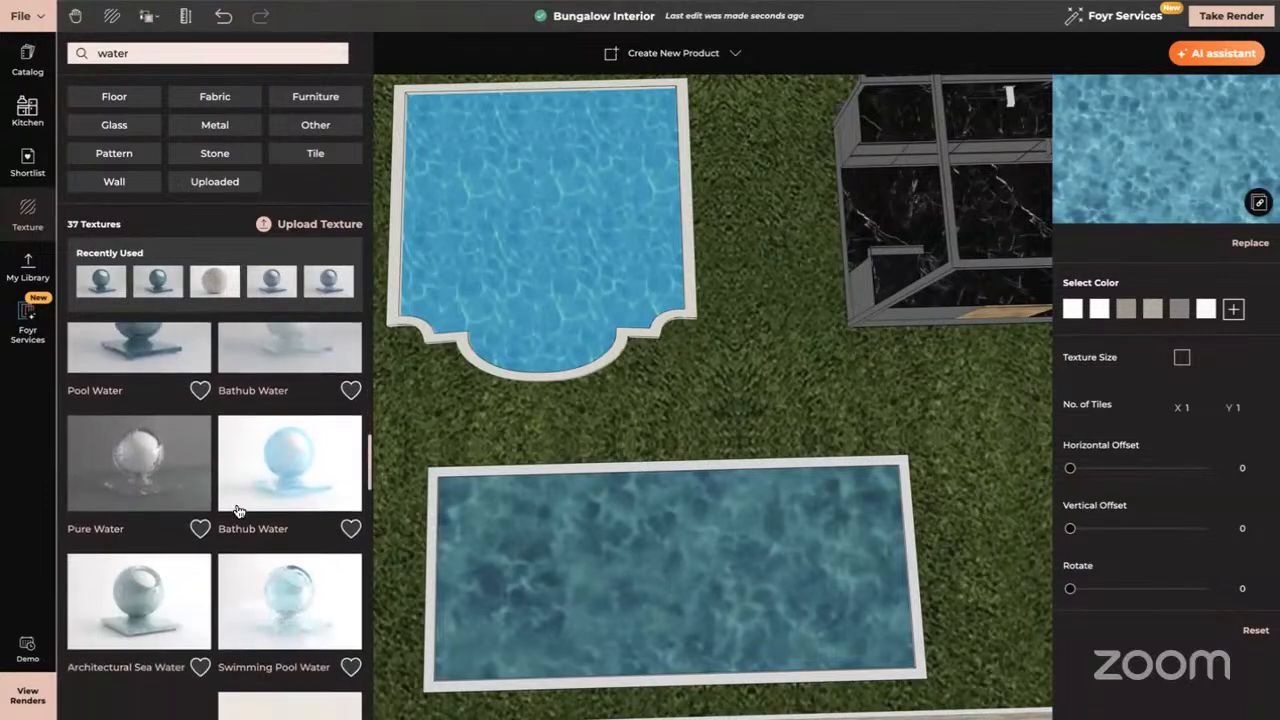
scroll(238, 512, down, 2)
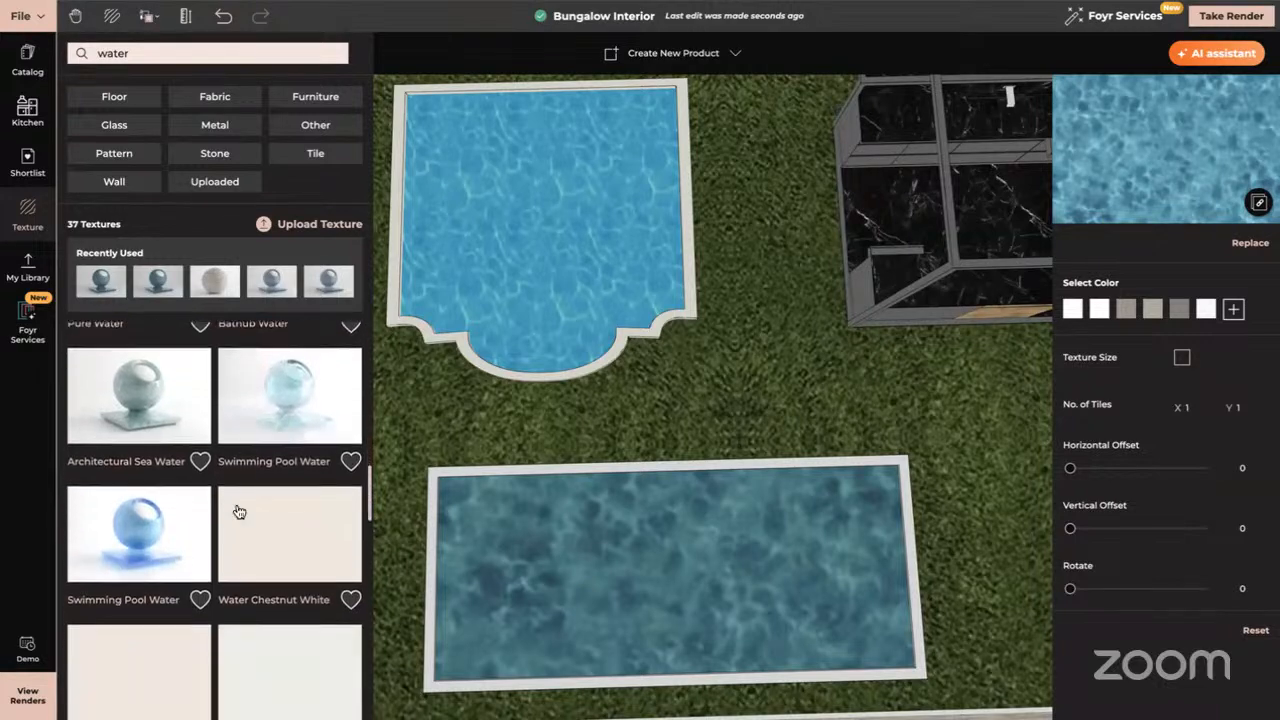
click(637, 576)
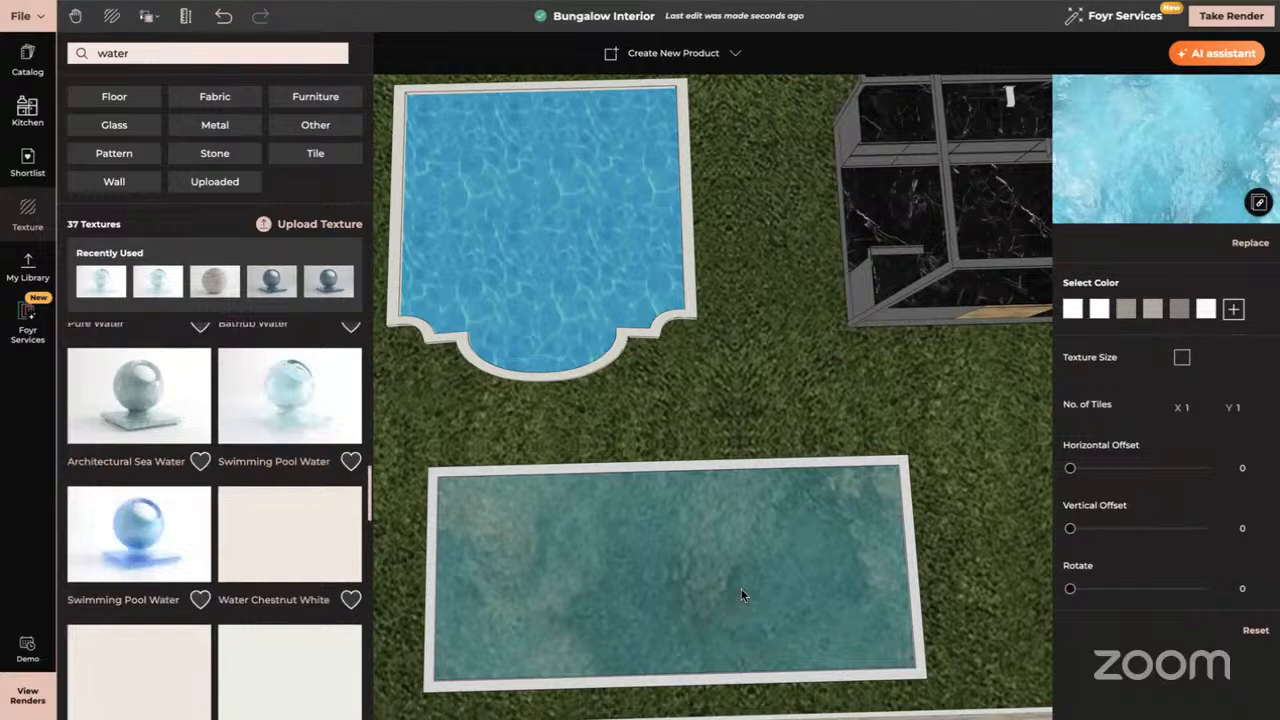
right_drag(741, 590, 763, 544)
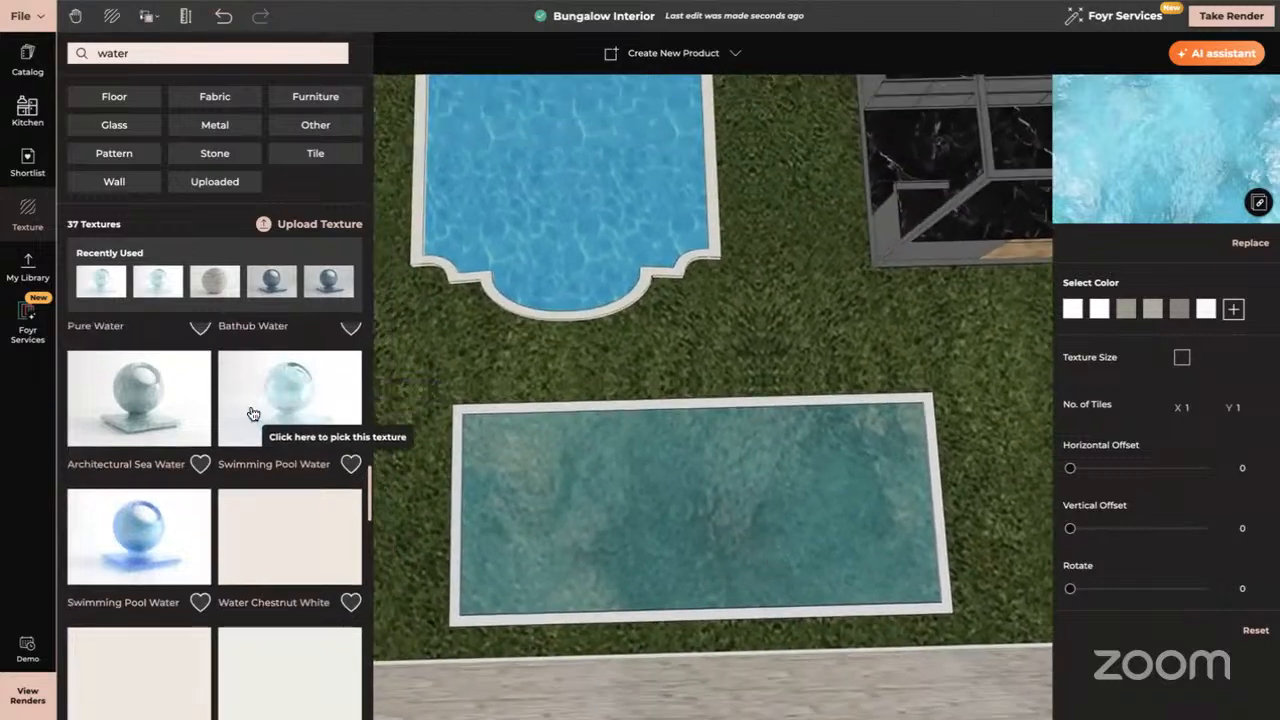
- Delete the custom rectangular pool from the lawn
scroll(253, 415, up, 6)
scroll(253, 415, up, 1)
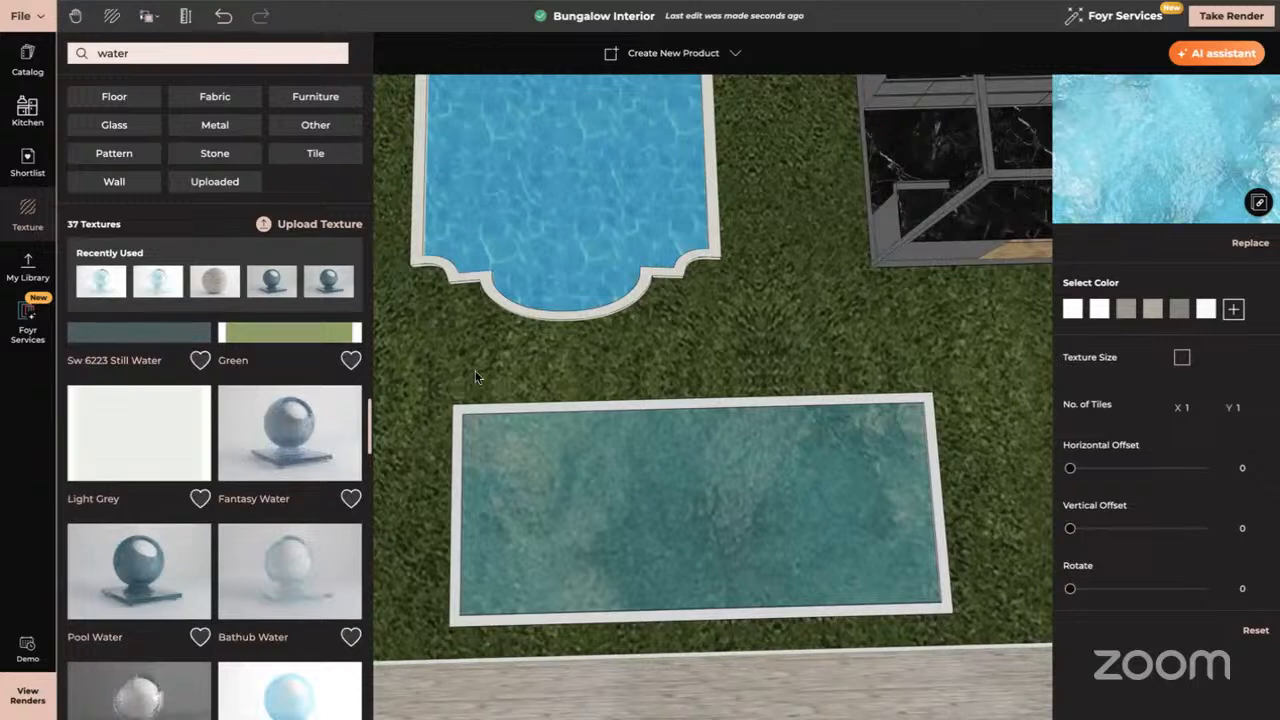
click(615, 500)
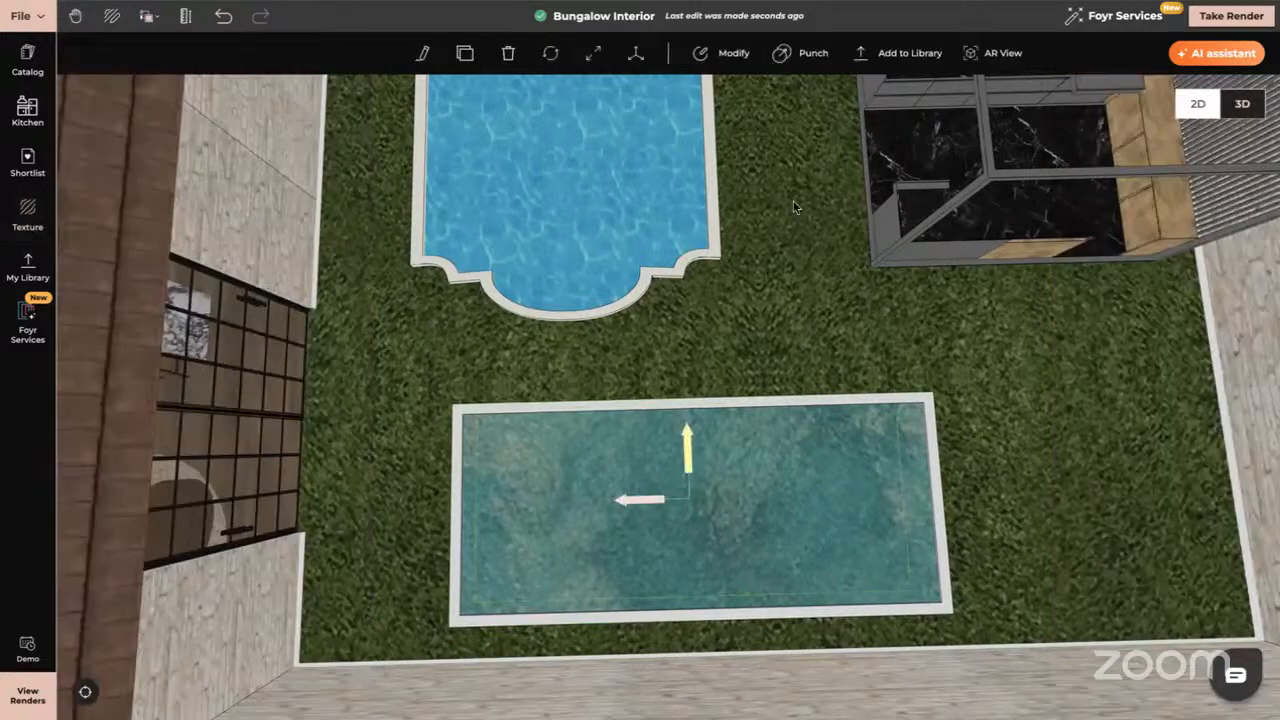
click(505, 62)
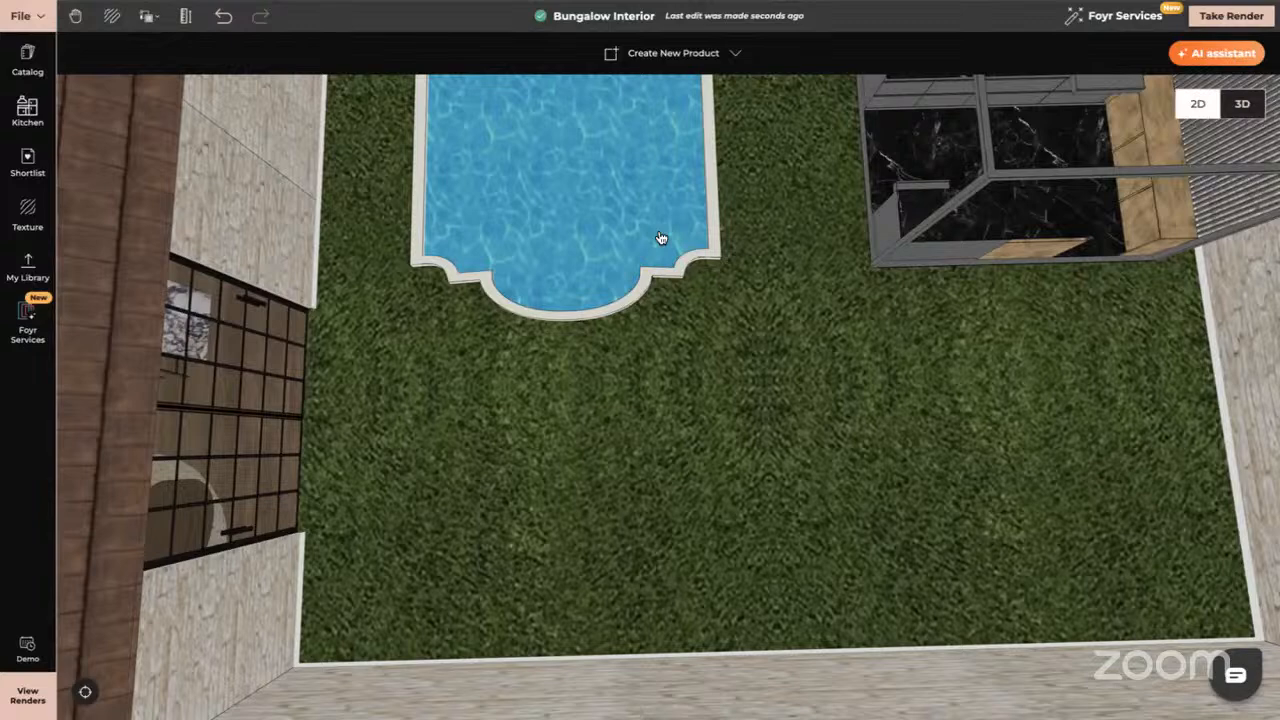
- Look through the Land Covers category of the Landscapes catalog for paths, stones and ground coverings
key(space)
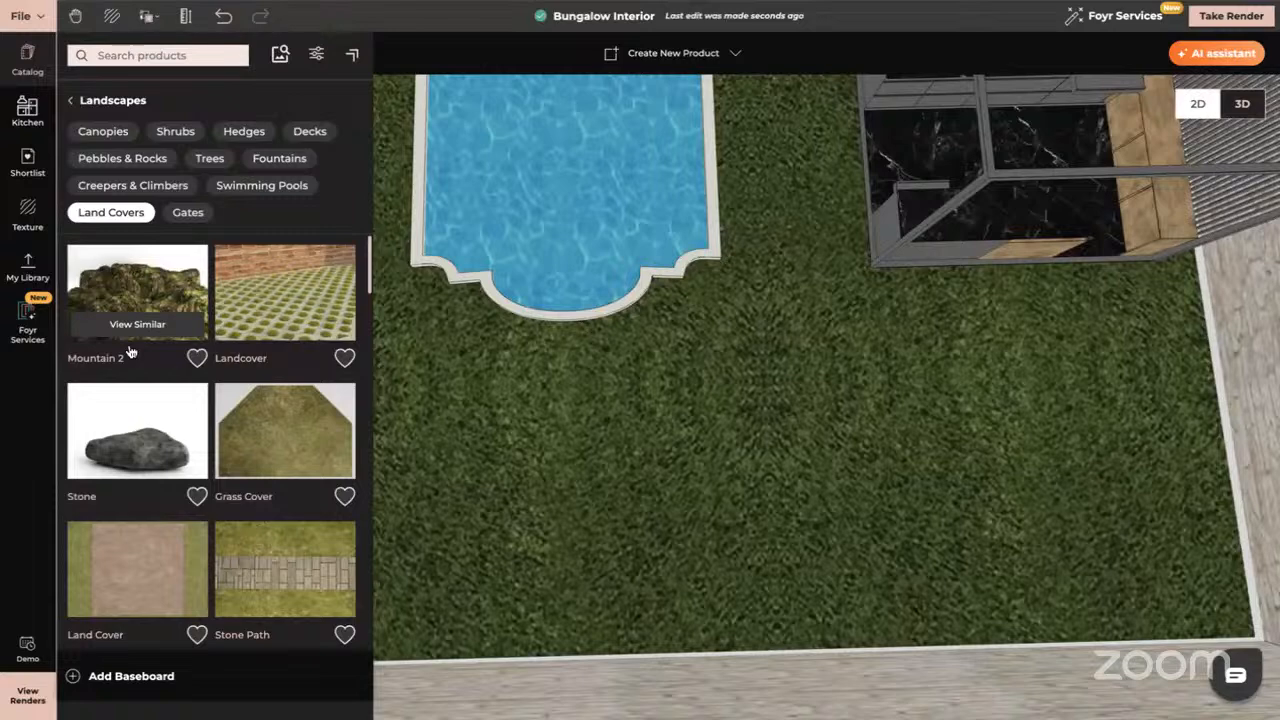
scroll(213, 436, down, 3)
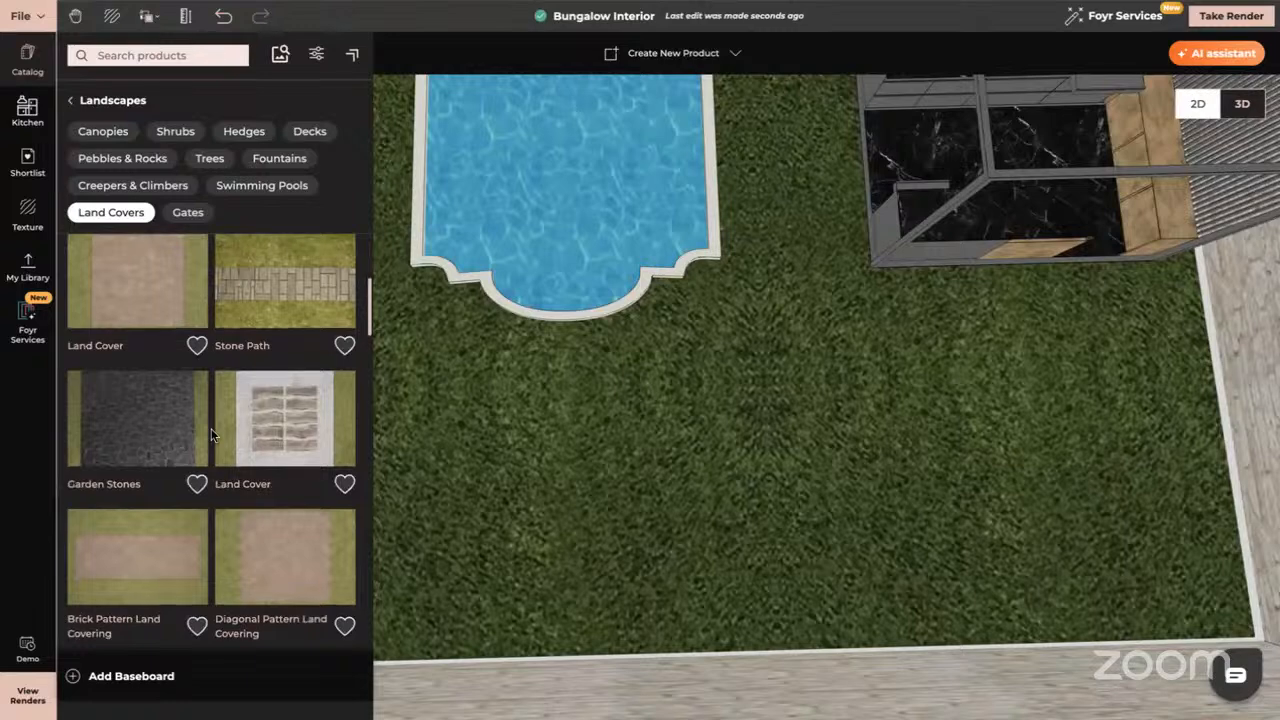
scroll(212, 434, down, 5)
scroll(212, 433, down, 5)
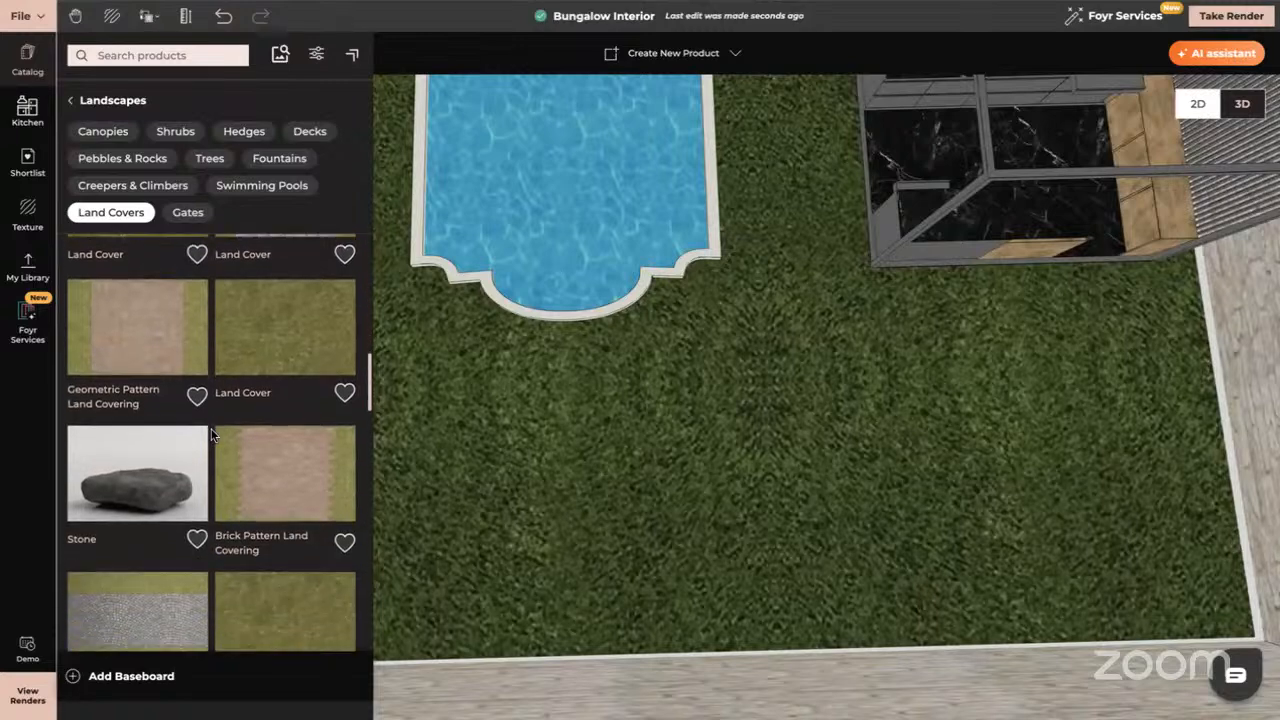
scroll(212, 434, down, 5)
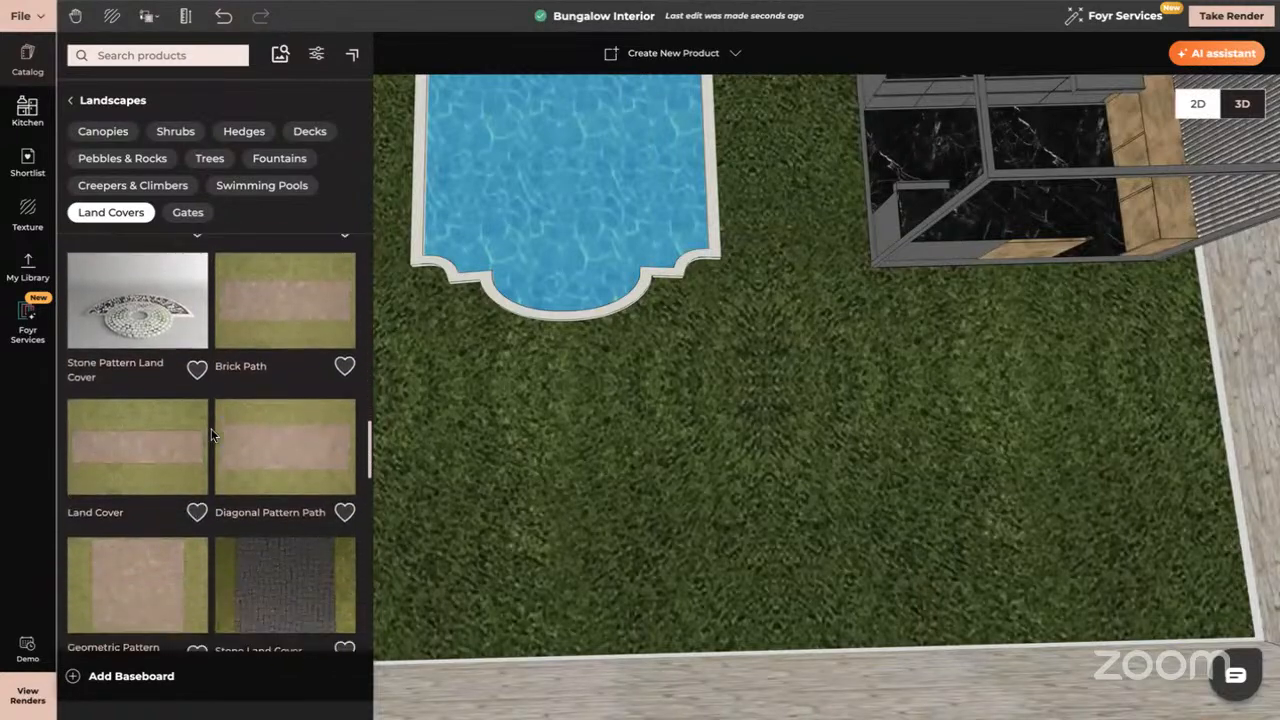
scroll(212, 434, down, 5)
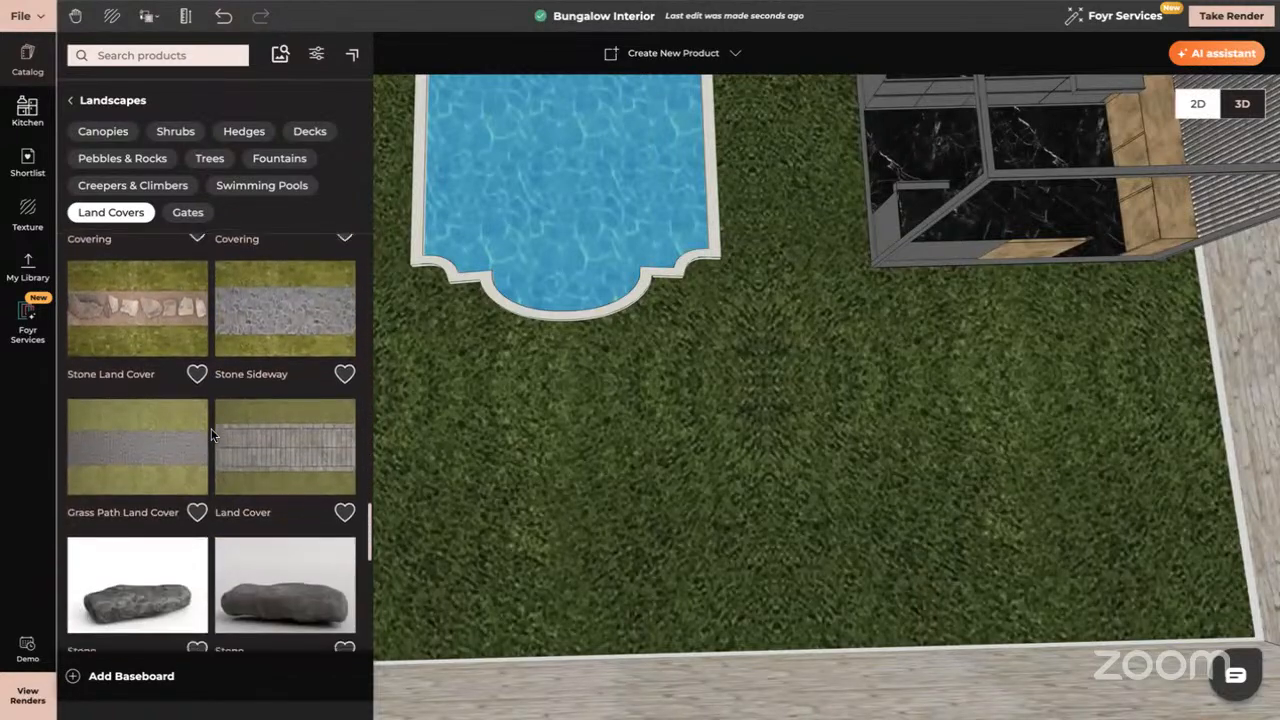
scroll(212, 433, down, 1)
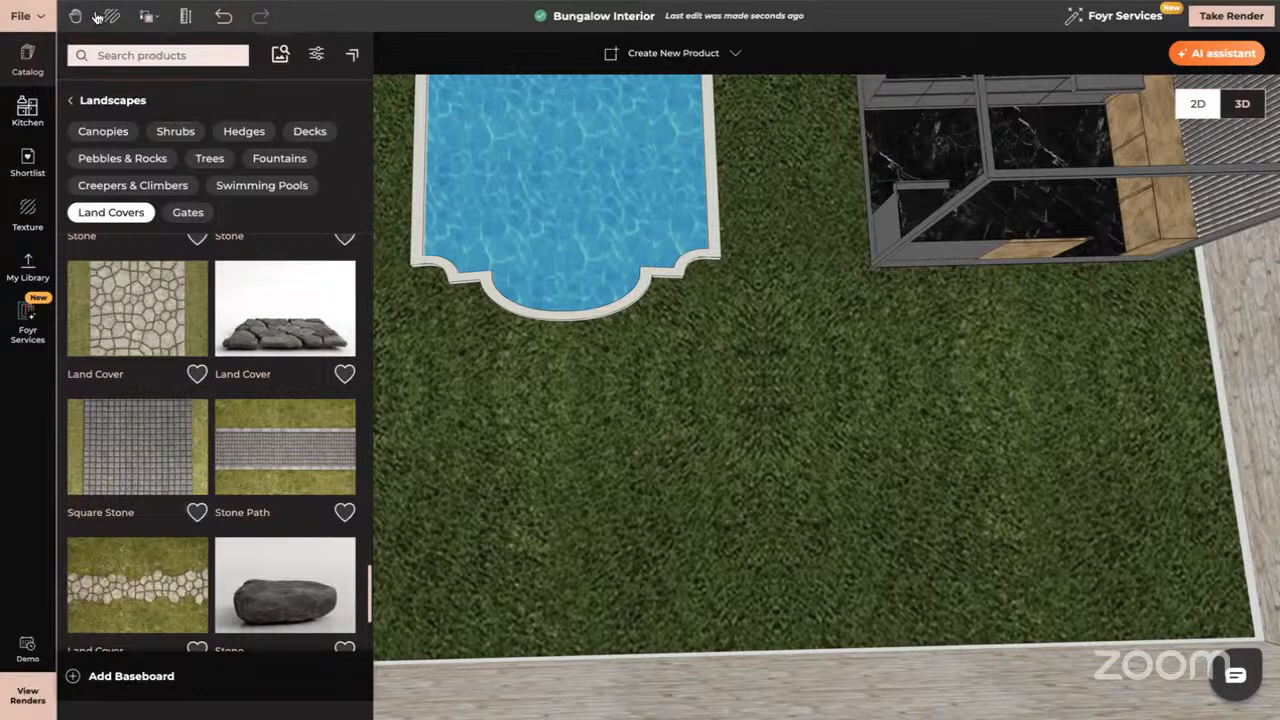
- Search the product catalog for "pot" and look through the potted plants and planters
click(107, 57)
text(pot)
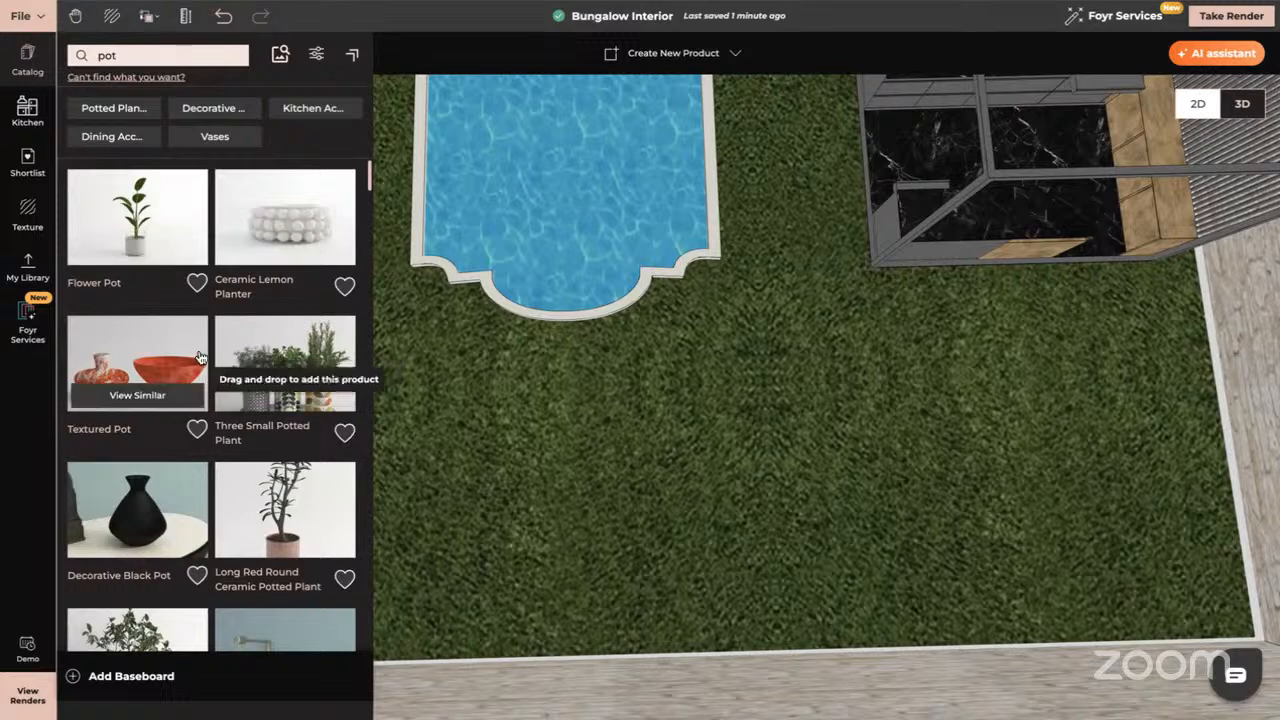
scroll(198, 356, down, 2)
scroll(198, 356, down, 7)
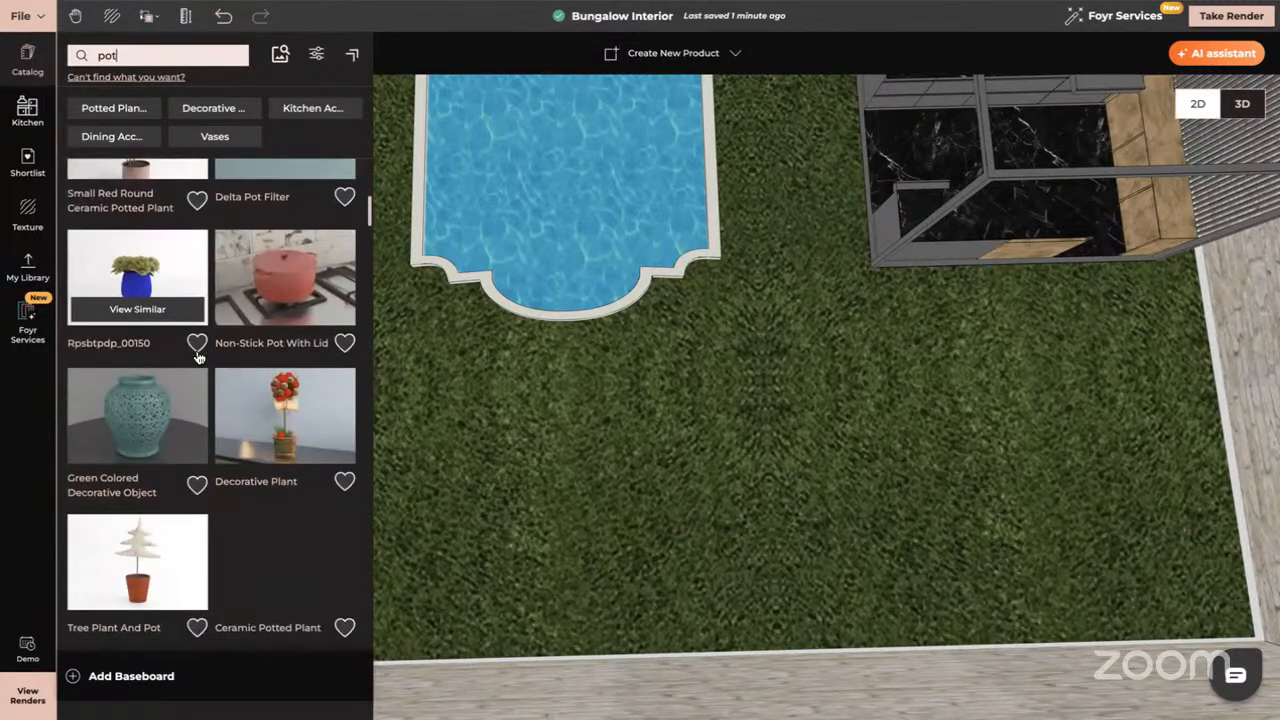
scroll(198, 357, down, 2)
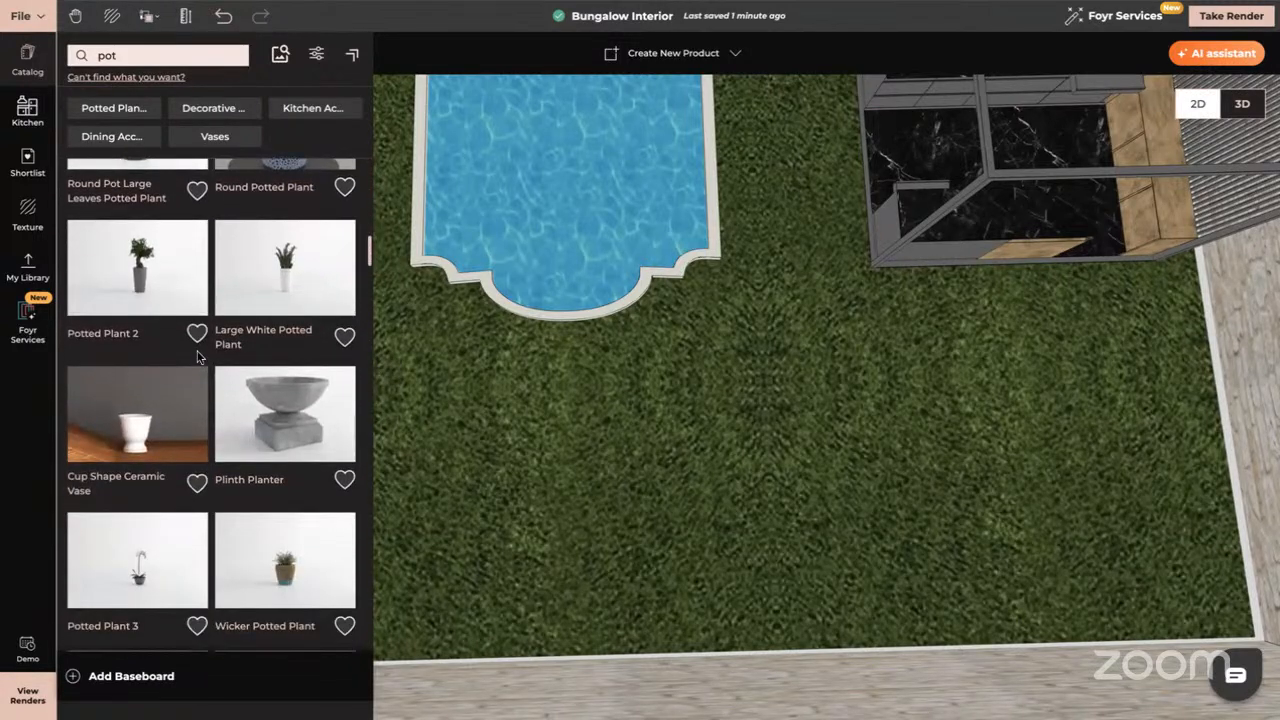
scroll(198, 357, down, 1)
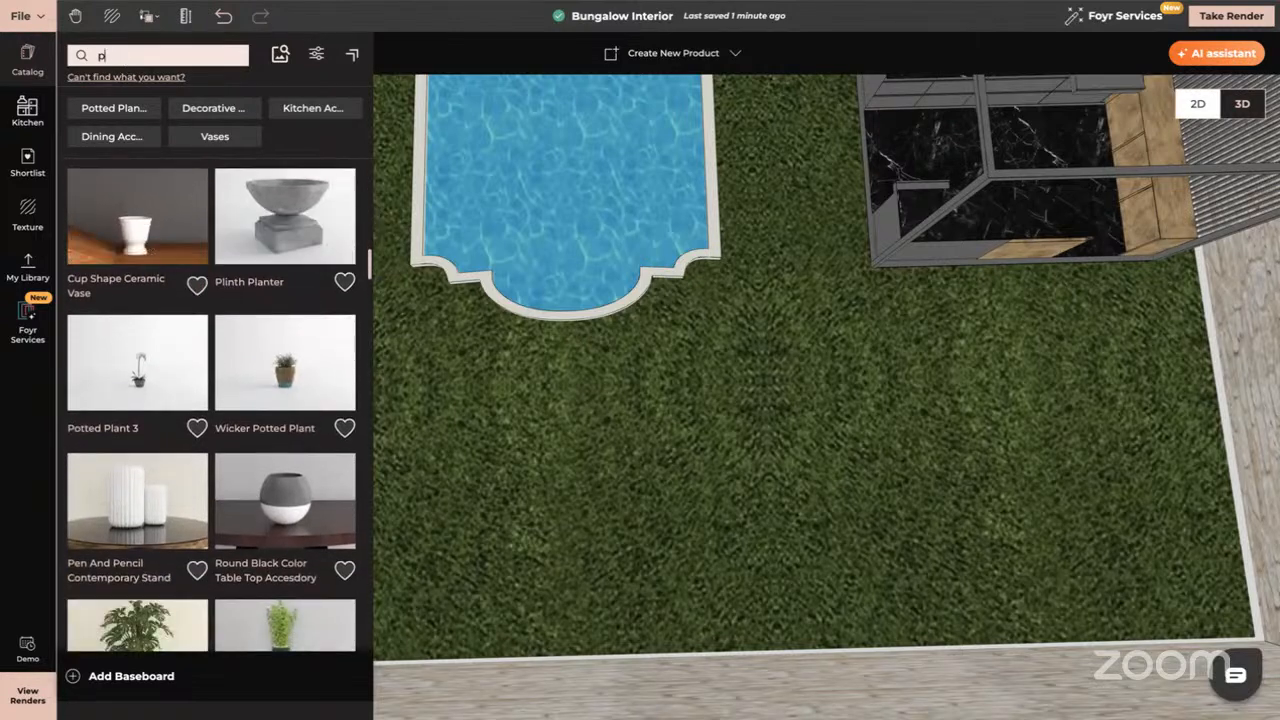
- Search the product catalog for "planter" and place the Wooden Outdoor Planter 4 on the open lawn in front of the curved pool
text(ter)
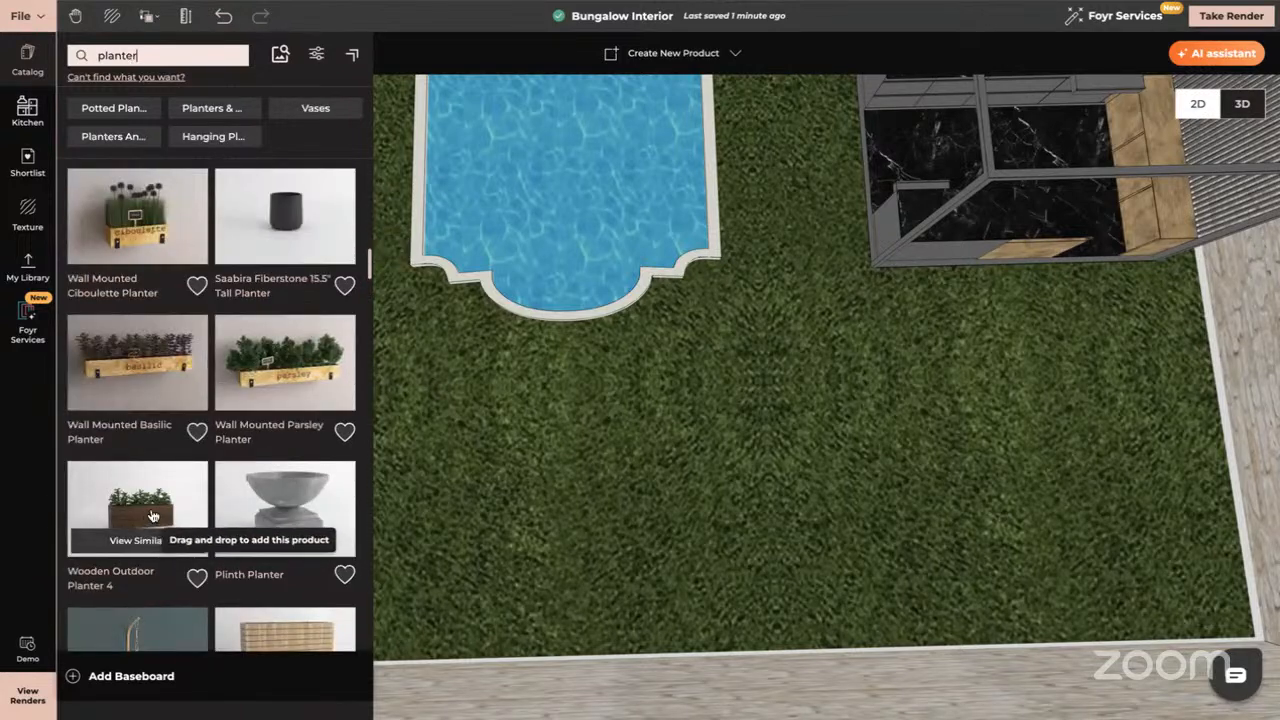
scroll(152, 516, down, 1)
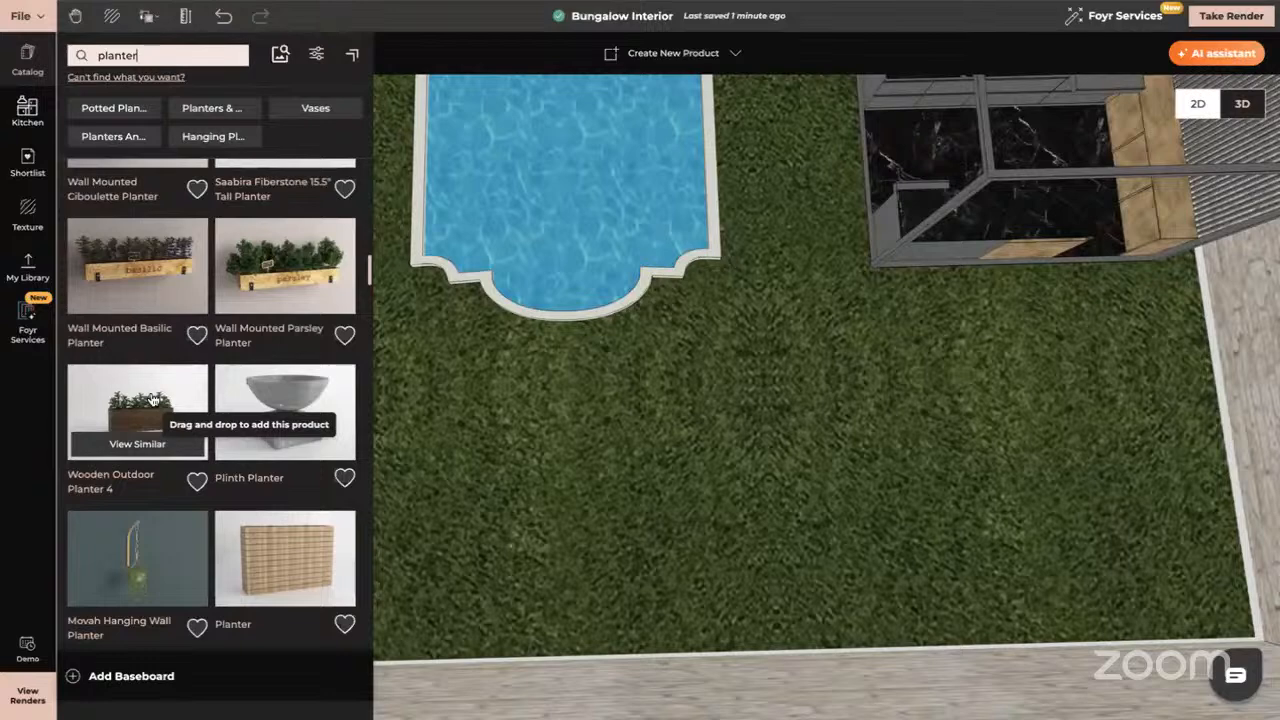
scroll(190, 430, down, 3)
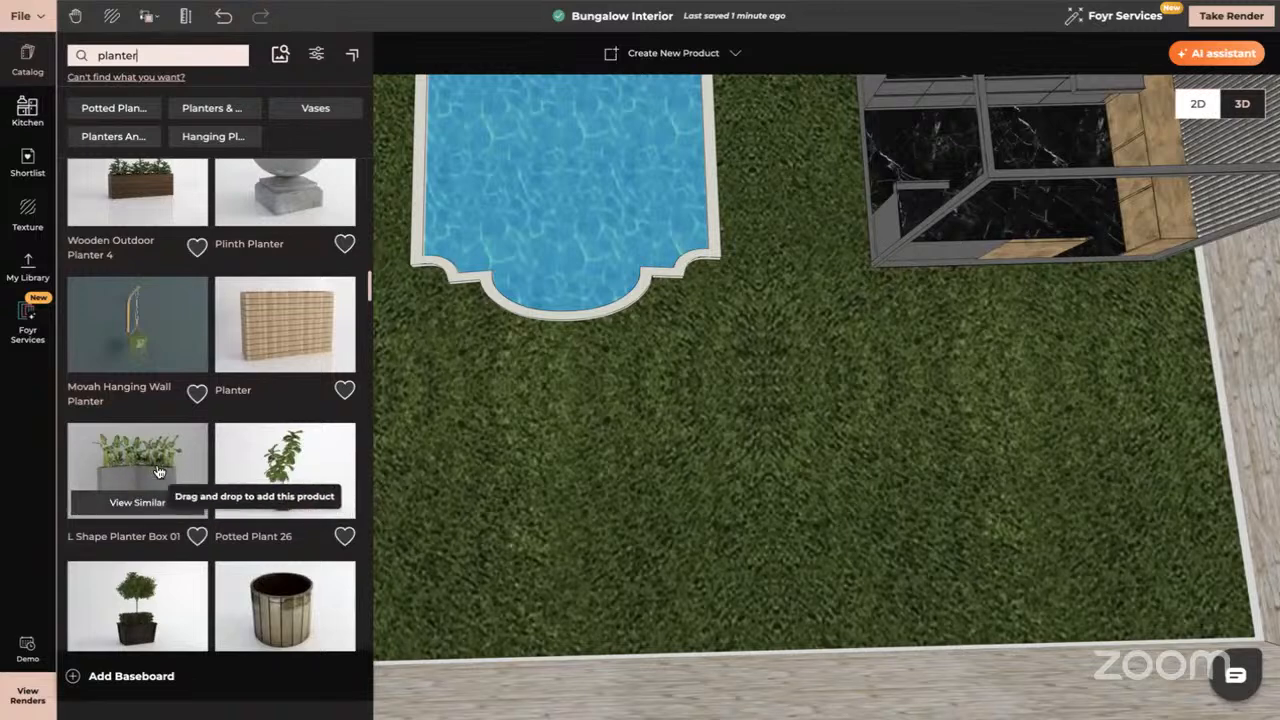
scroll(152, 472, down, 4)
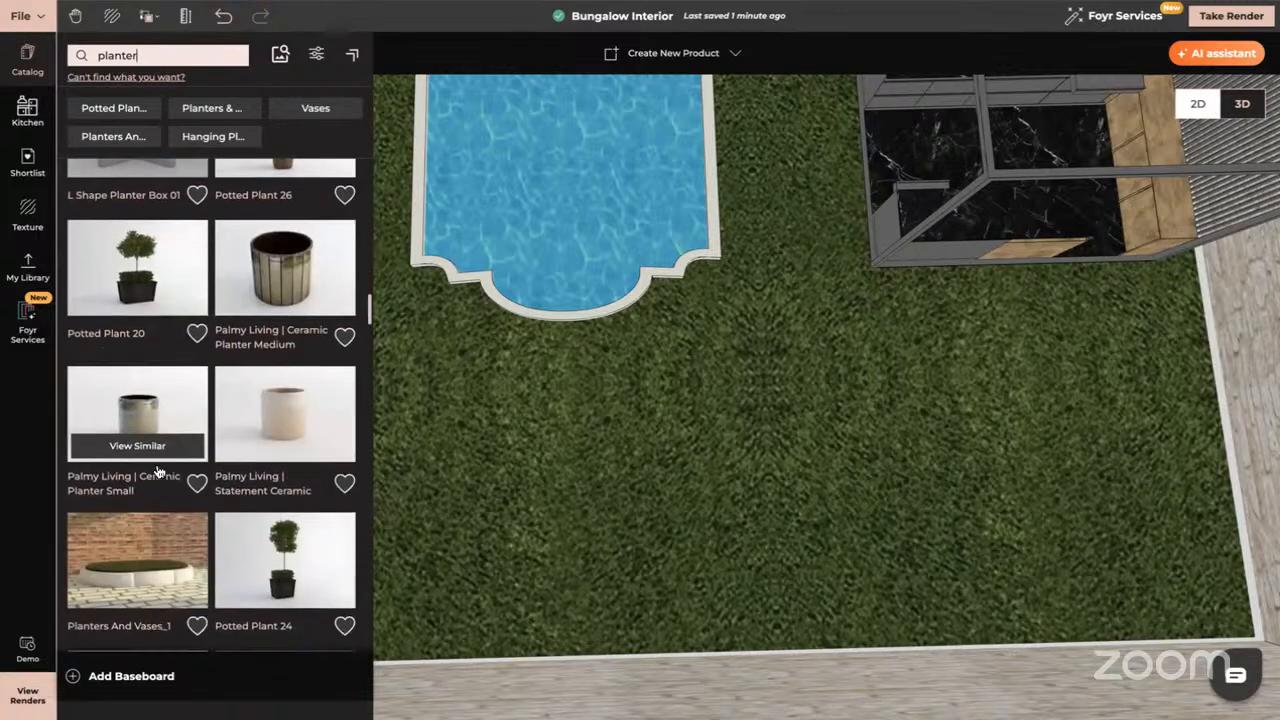
scroll(157, 471, down, 3)
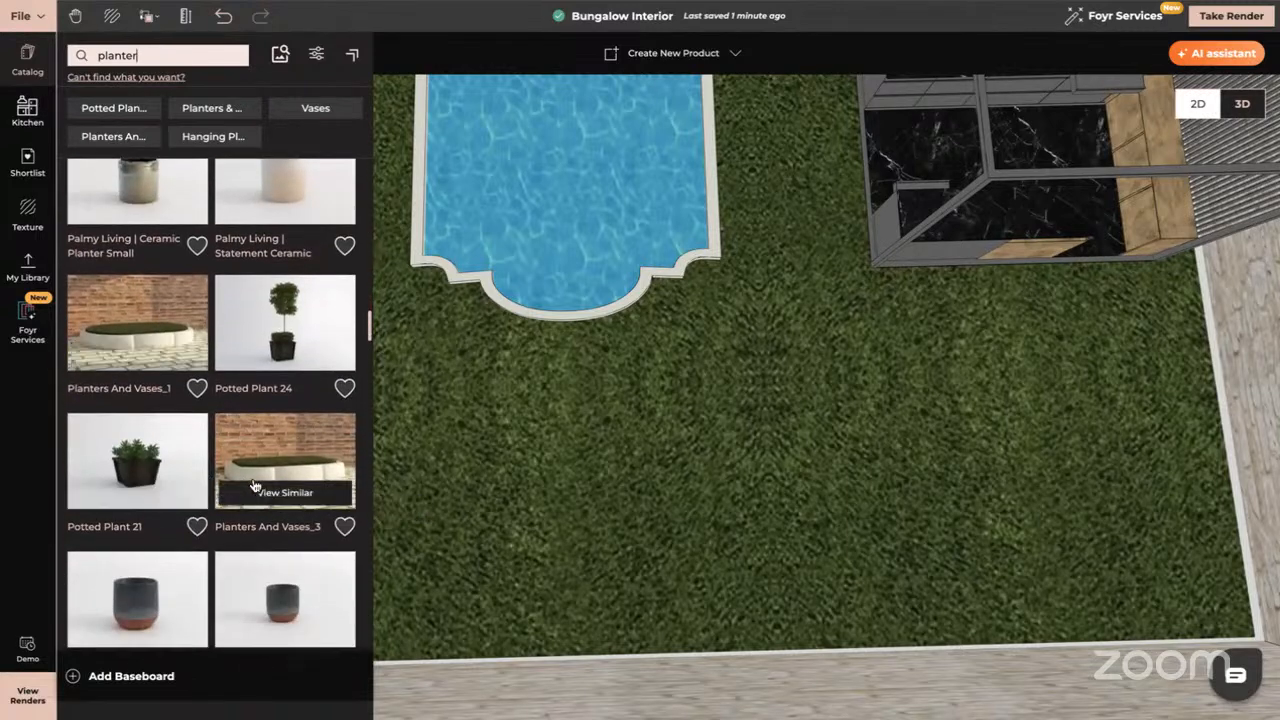
scroll(253, 485, down, 6)
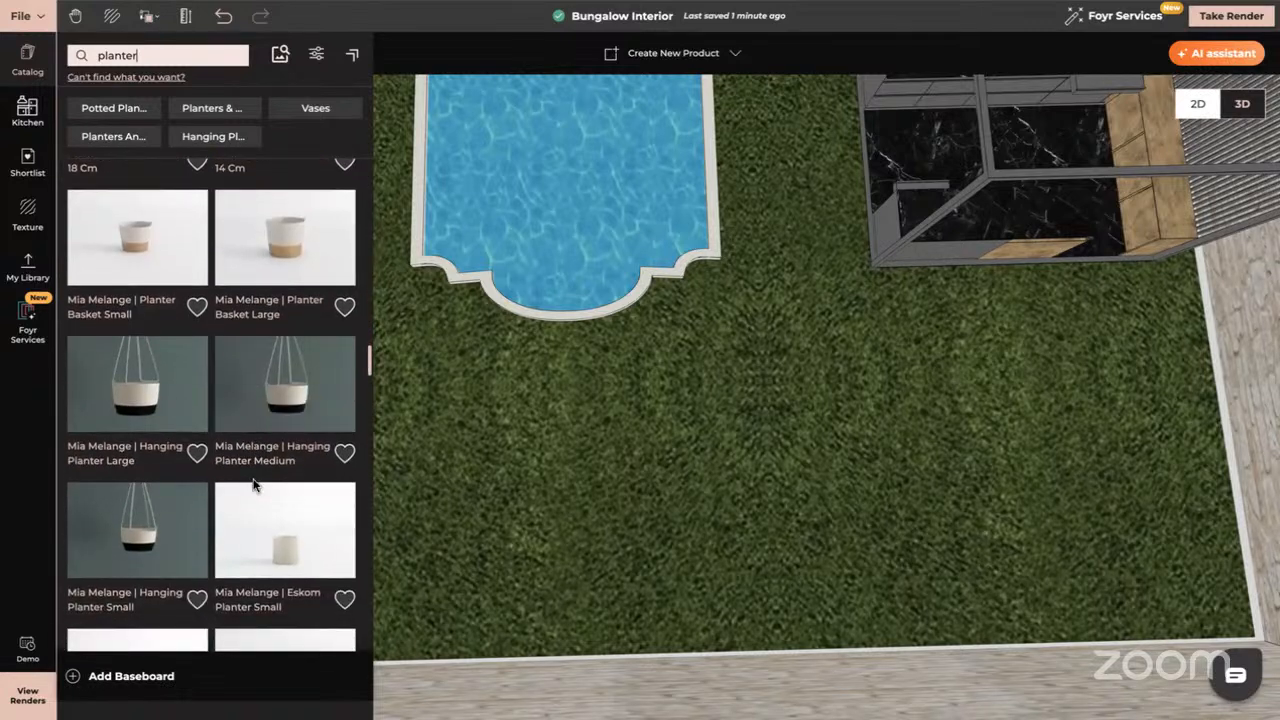
scroll(253, 485, down, 6)
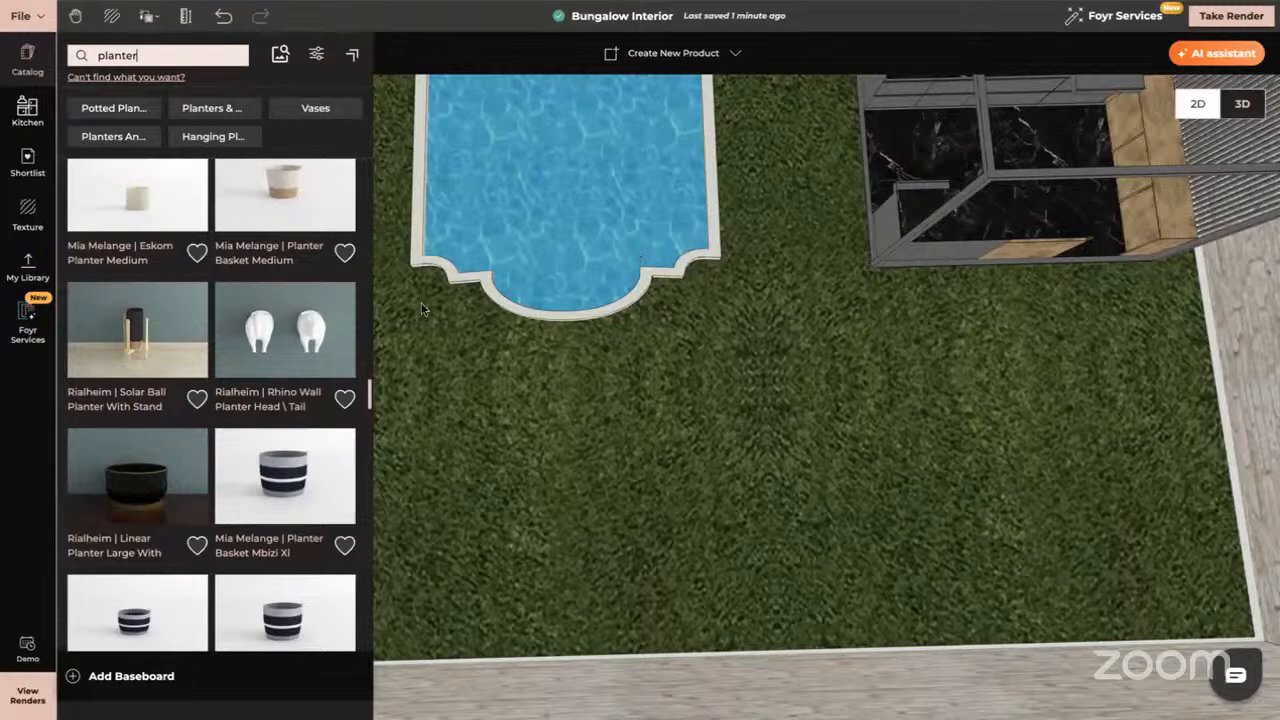
scroll(220, 310, up, 10)
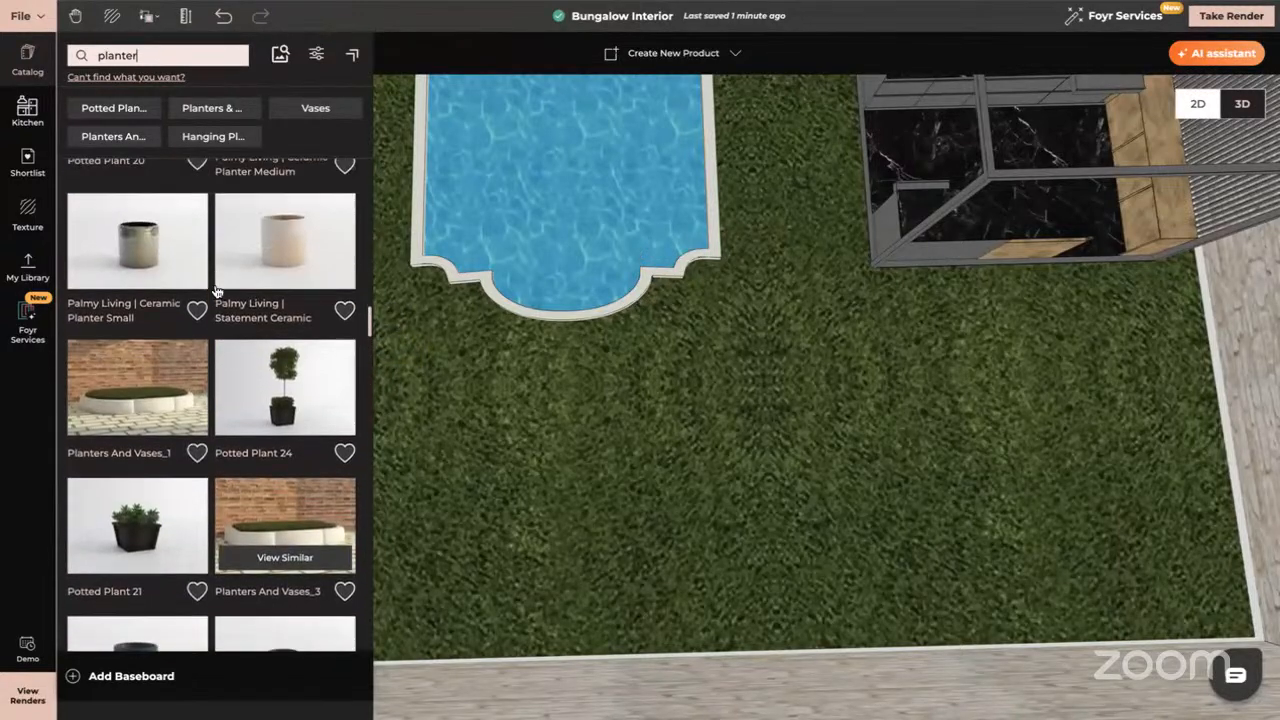
scroll(215, 290, up, 6)
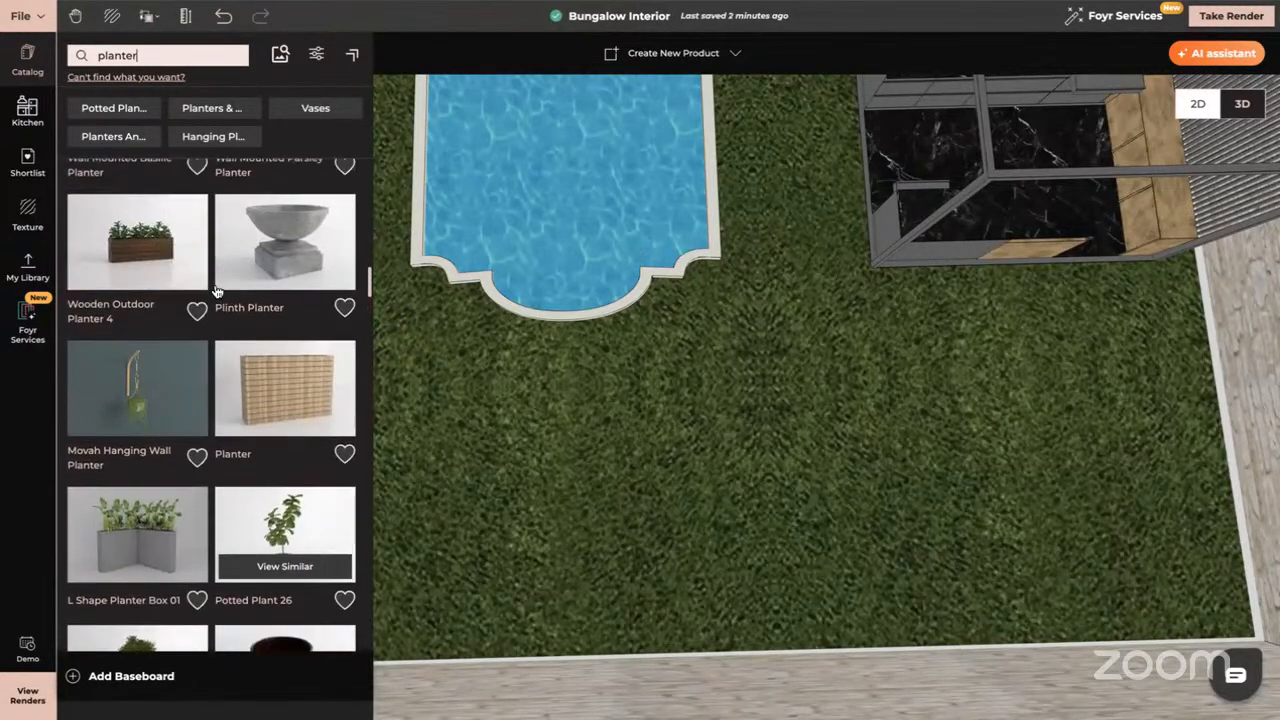
scroll(200, 310, up, 2)
click(145, 366)
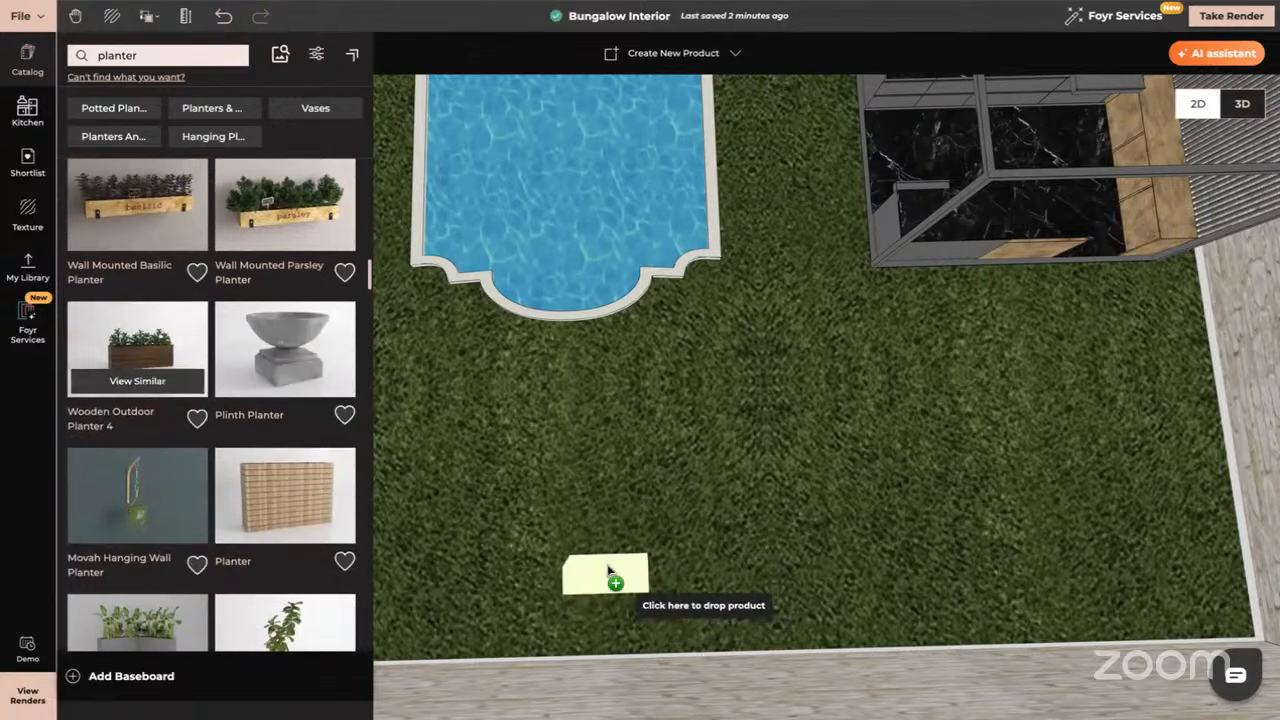
click(607, 574)
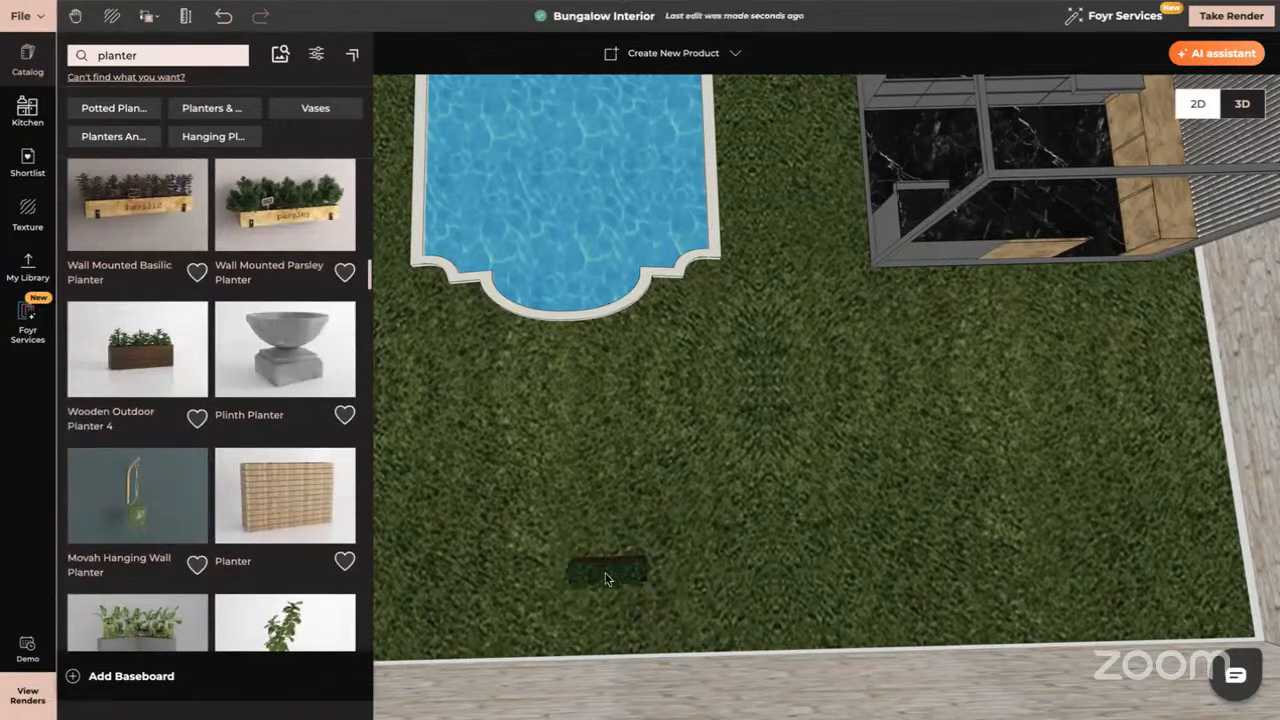
- Resize the wooden outdoor planter to roughly double its length and make it deeper and taller
click(605, 579)
drag(700, 598, 700, 523)
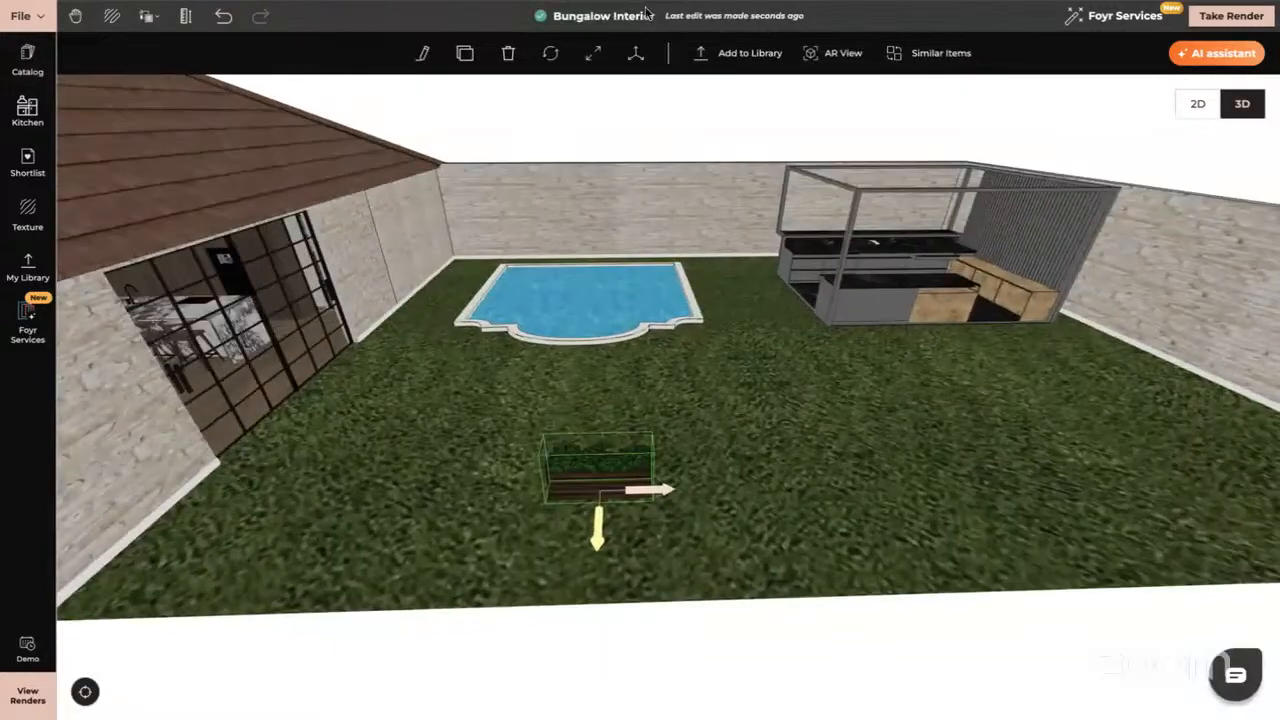
click(593, 53)
drag(652, 467, 752, 468)
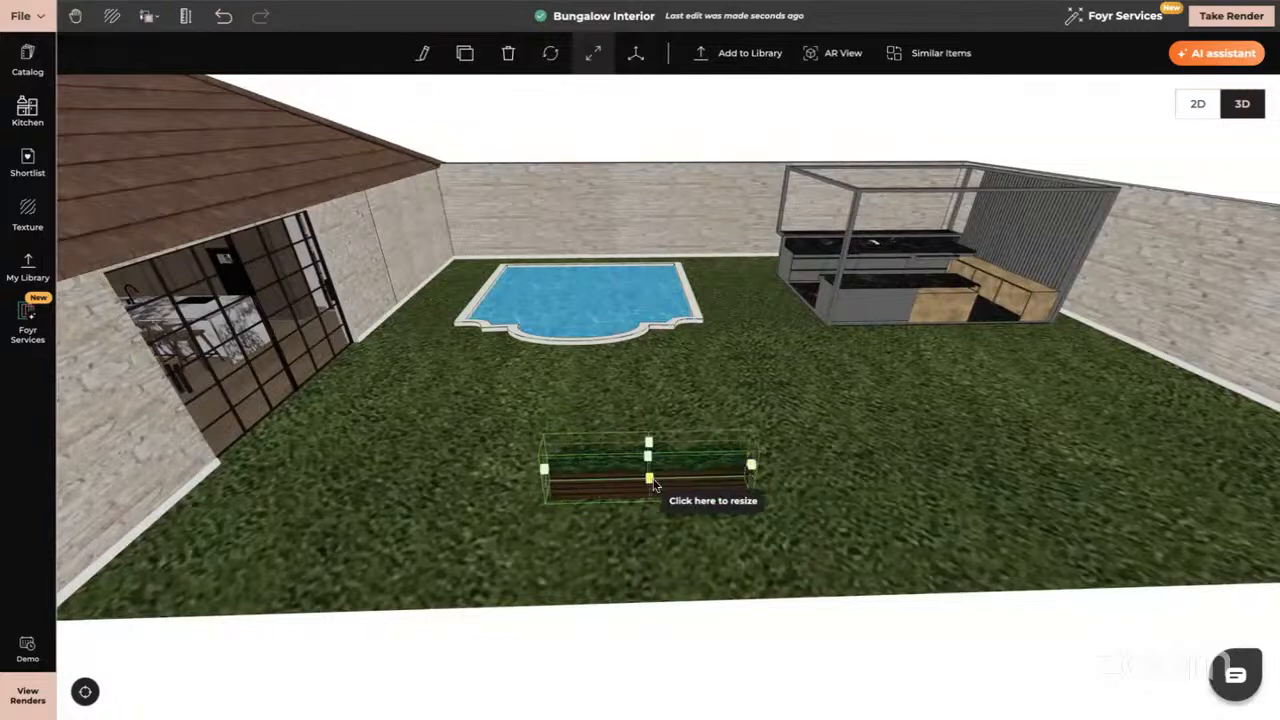
drag(649, 481, 652, 507)
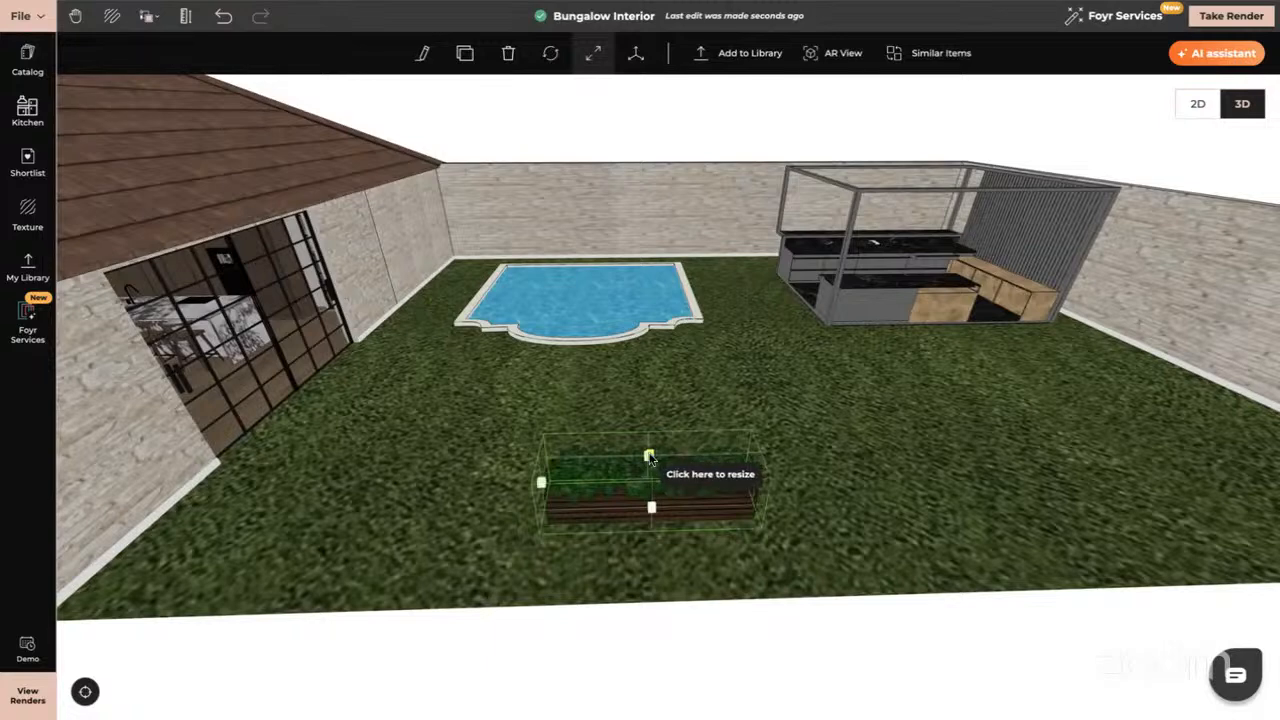
drag(649, 456, 650, 420)
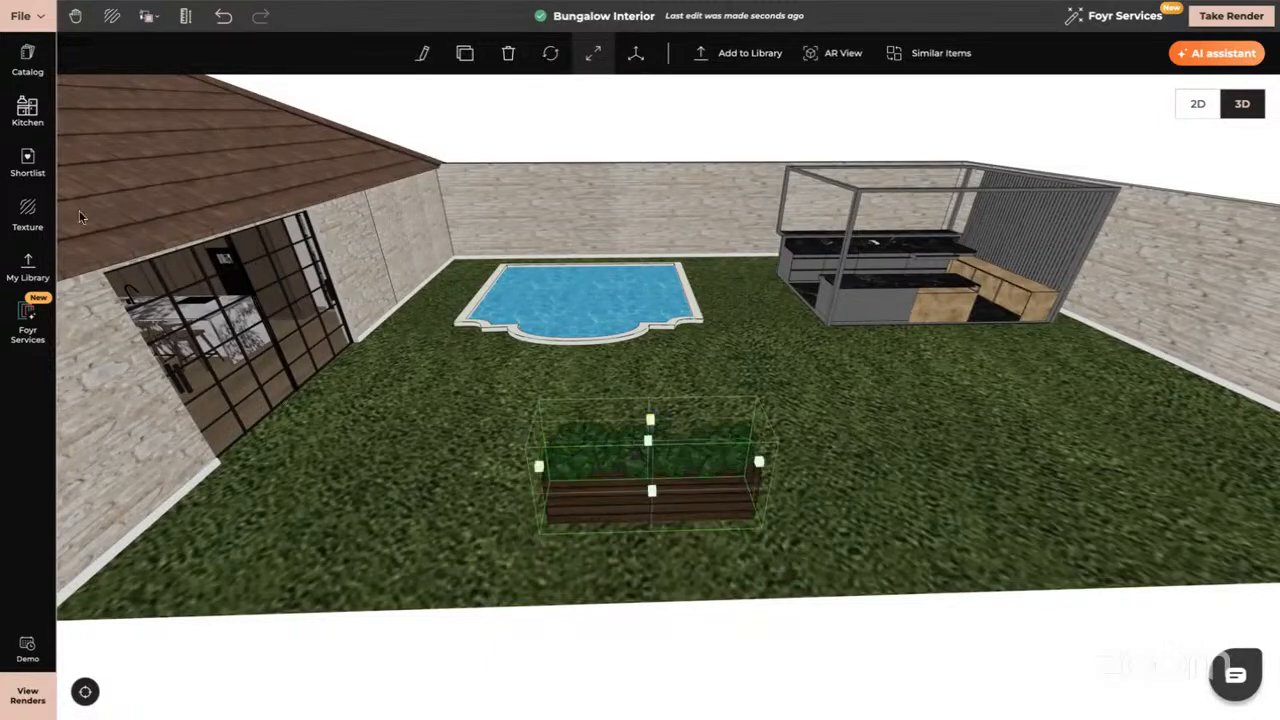
- Search the textures for "invisi" and apply Invisible Material to the plants in the wooden outdoor planter
click(28, 215)
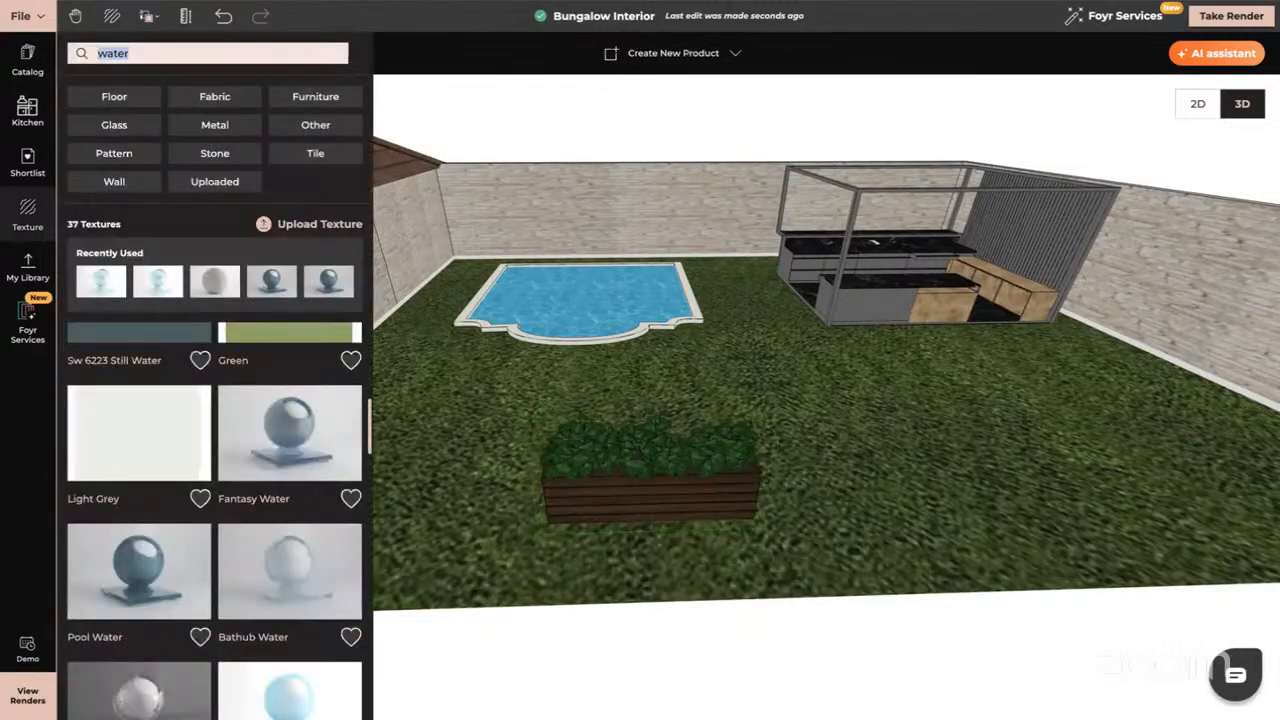
key(BackSpace)
text(invisi)
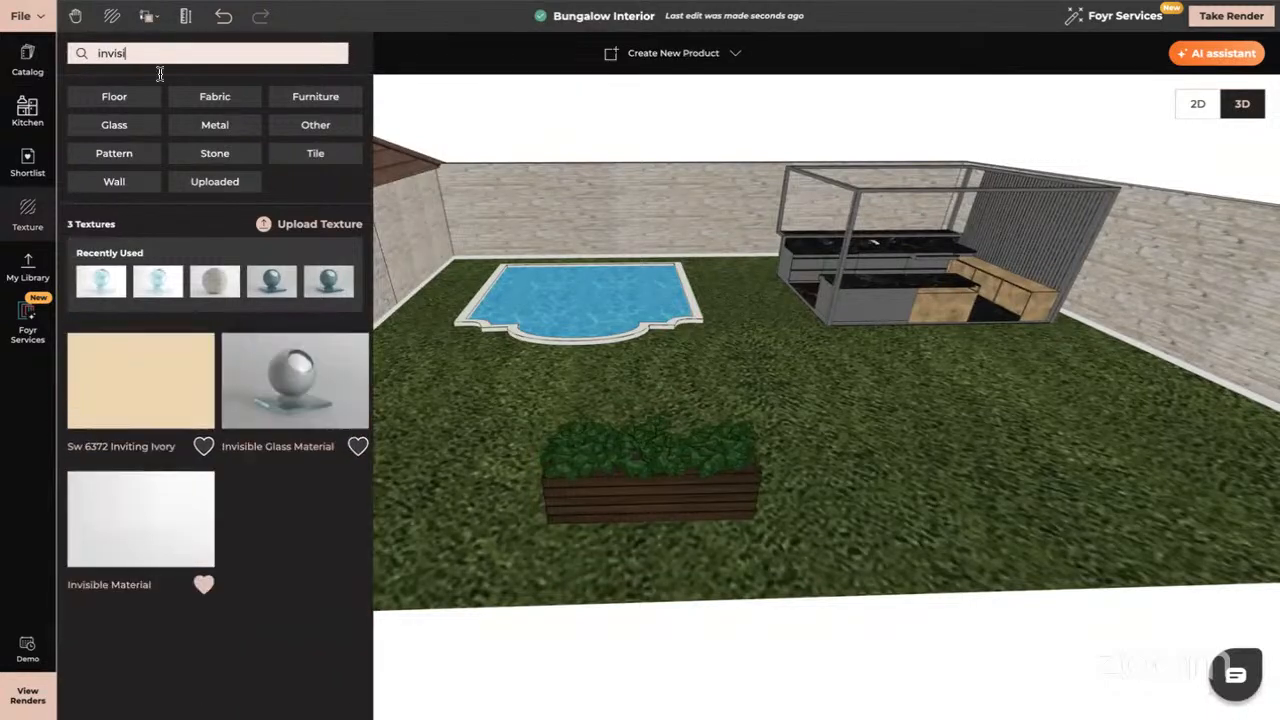
click(157, 536)
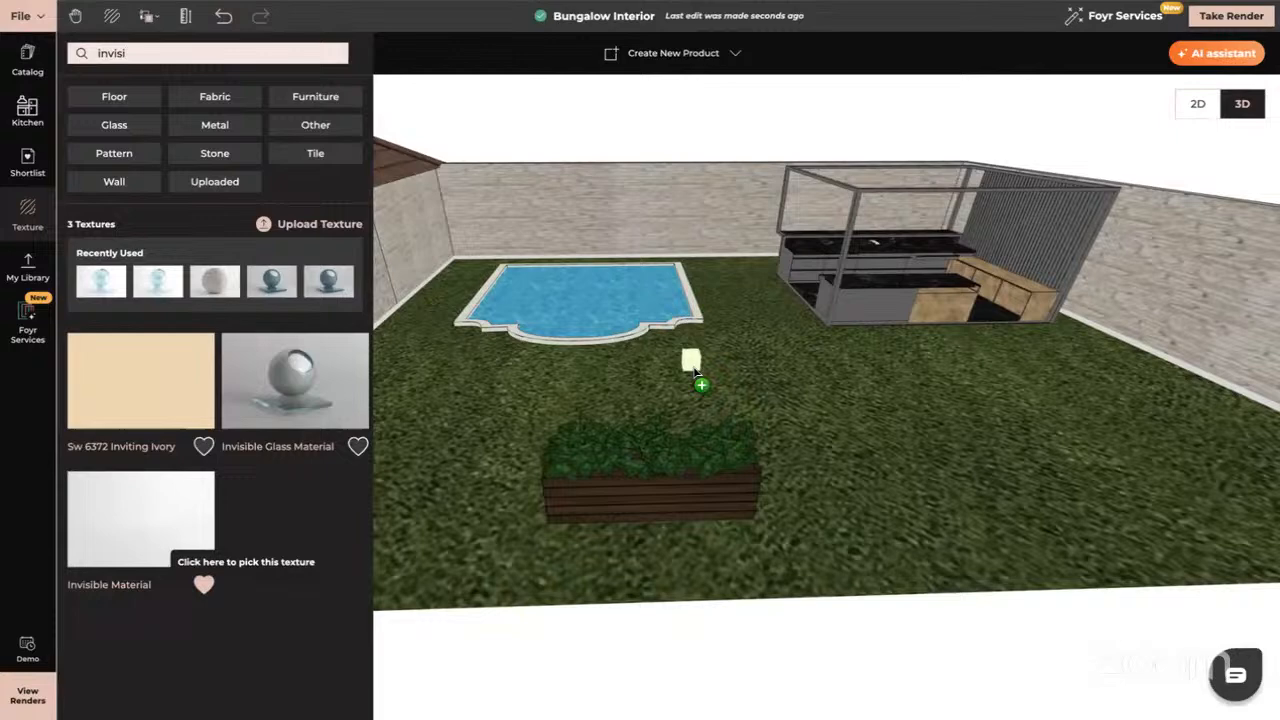
click(606, 450)
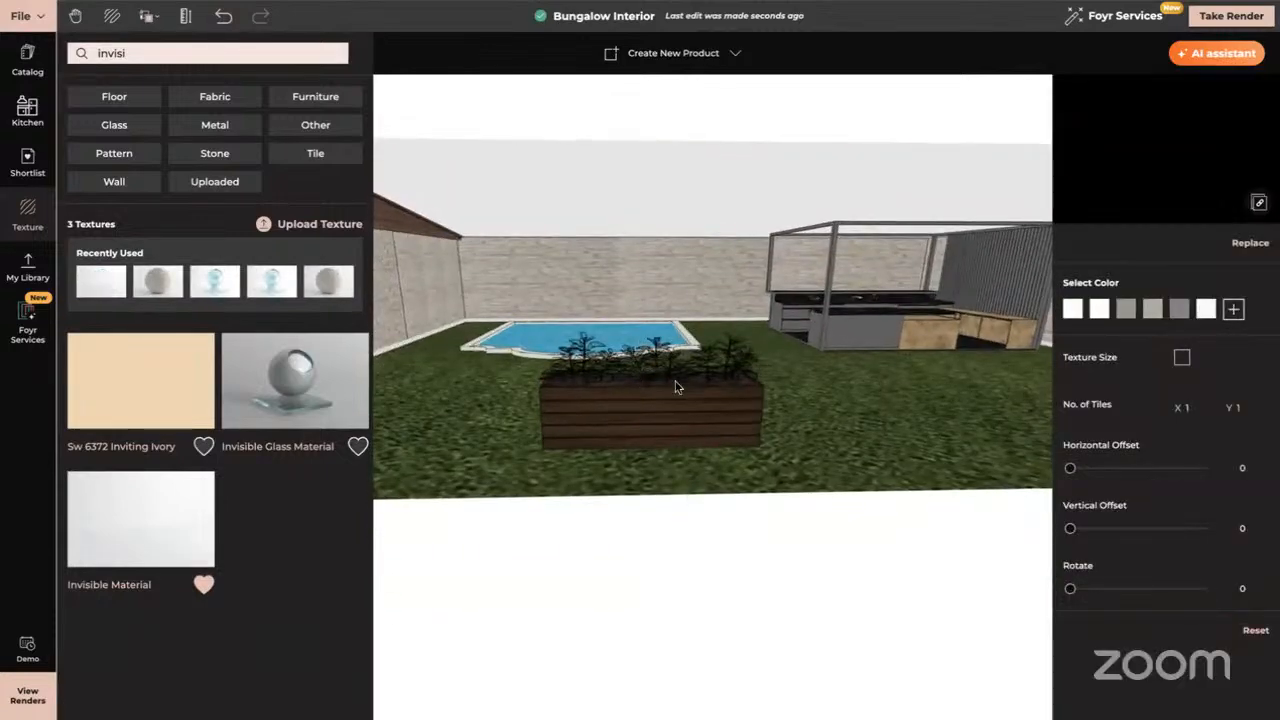
scroll(676, 388, up, 3)
scroll(676, 388, up, 5)
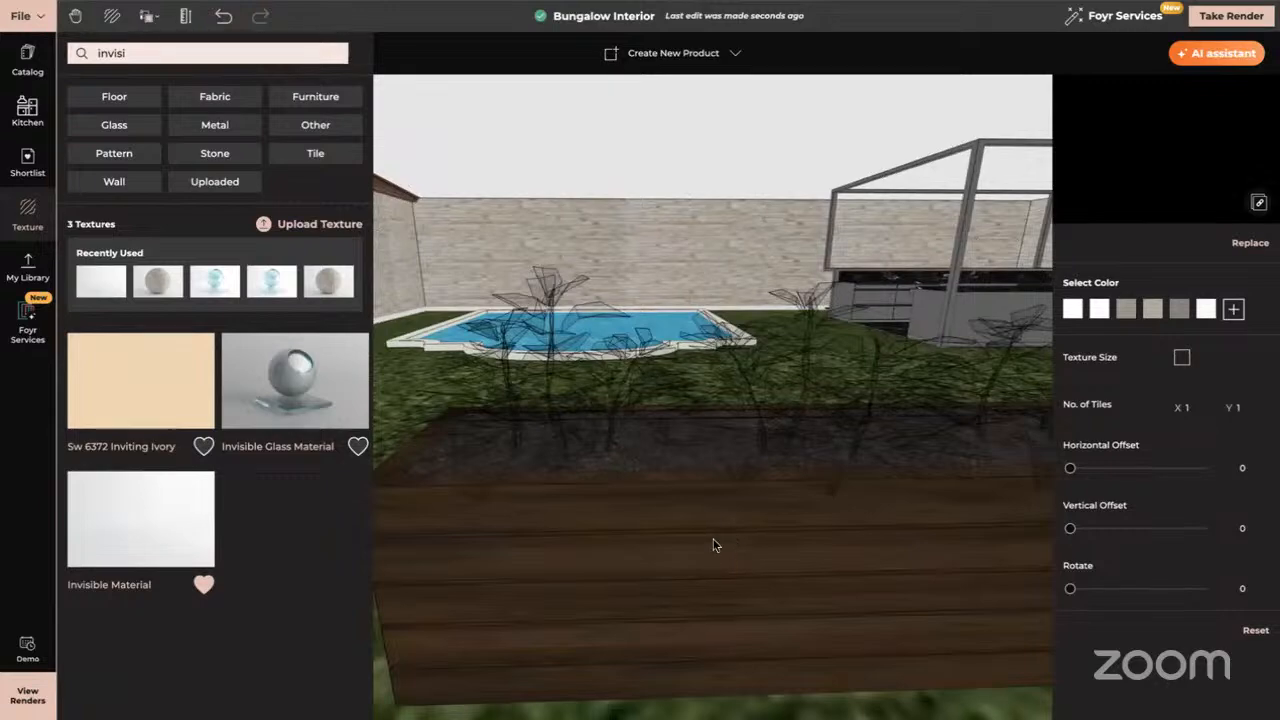
scroll(713, 545, up, 2)
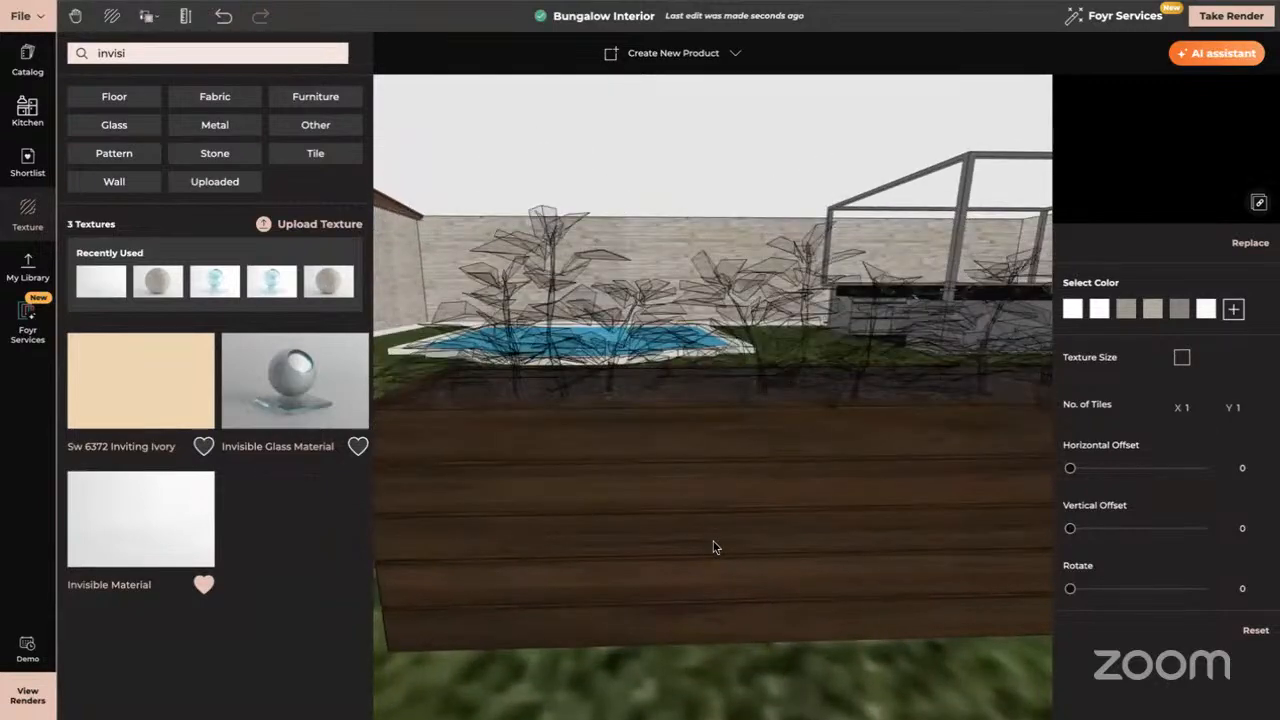
- Clear the product search and look through the Pebbles & Rocks category of the Landscapes catalog
click(28, 62)
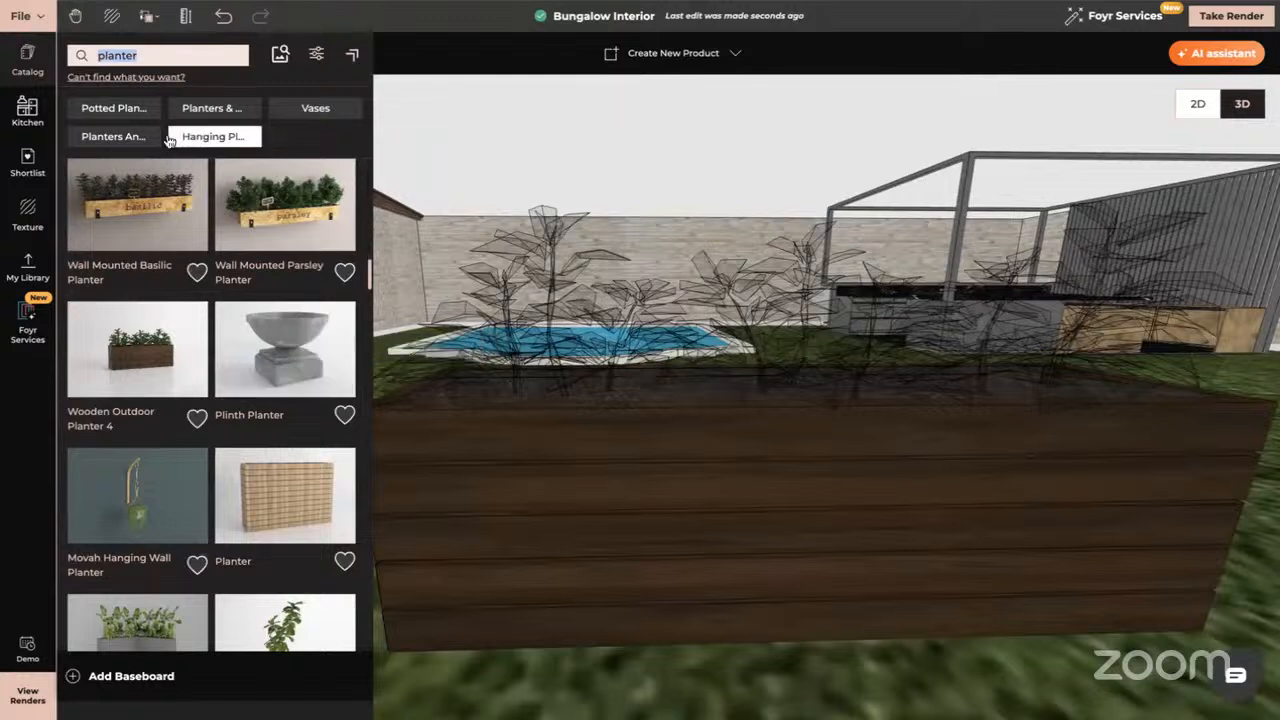
key(BackSpace)
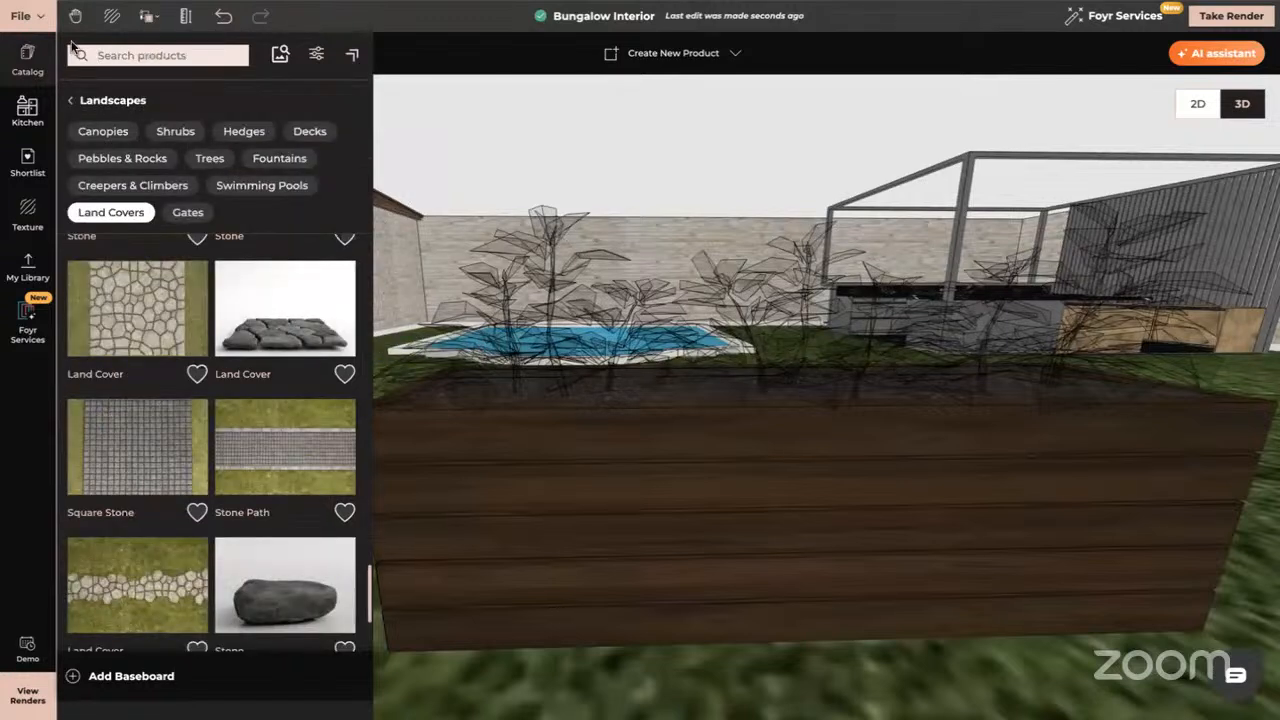
click(137, 161)
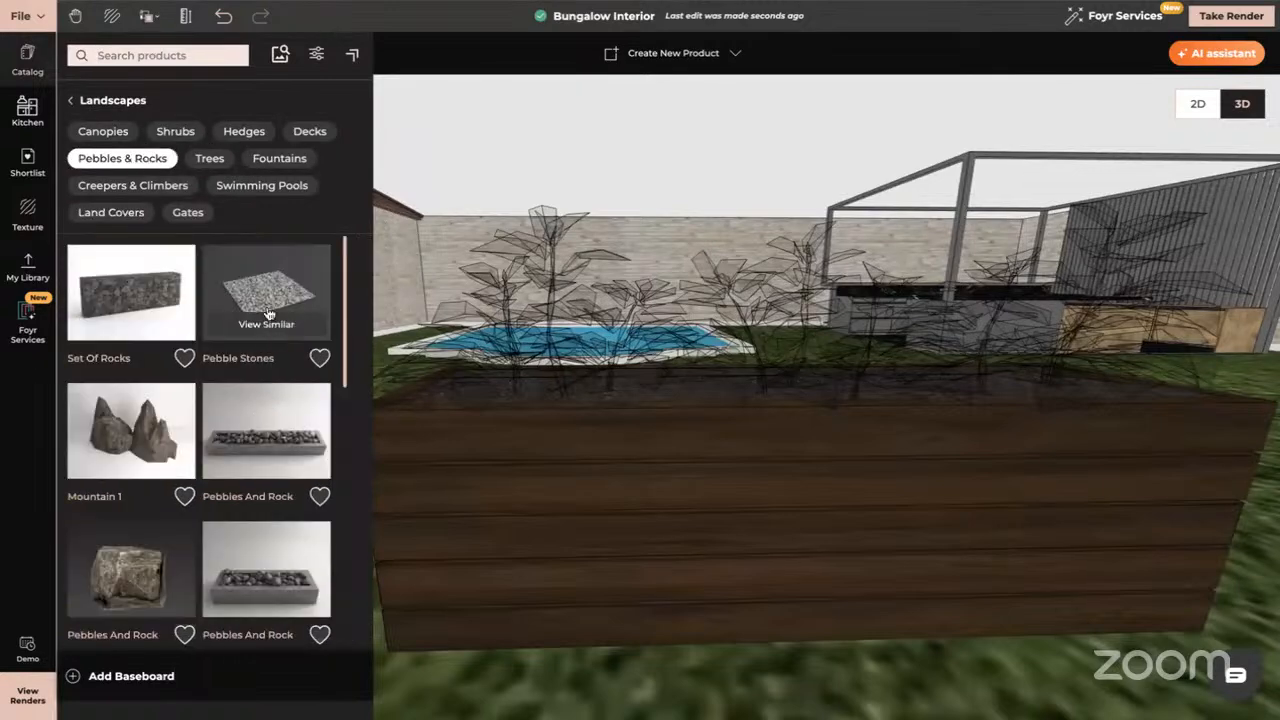
scroll(255, 432, down, 3)
scroll(255, 432, down, 5)
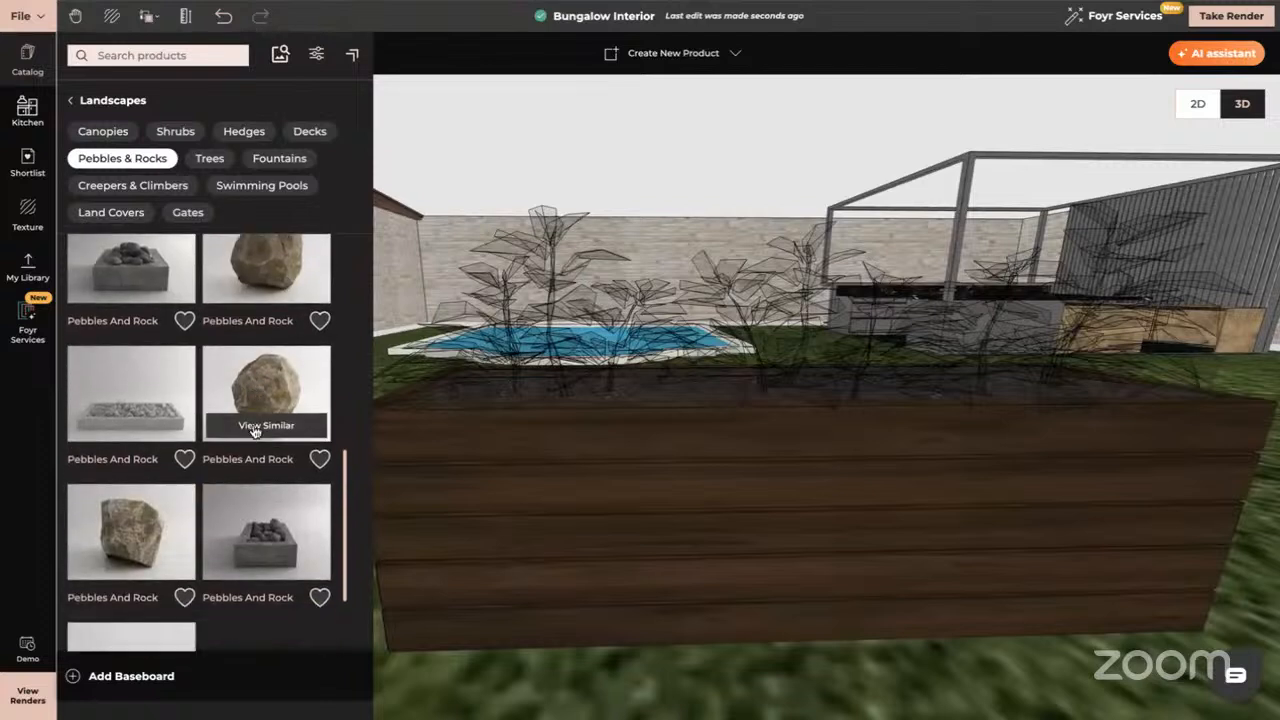
- Clear the "invisi" search in the texture library to list all textures, and close the library
click(26, 215)
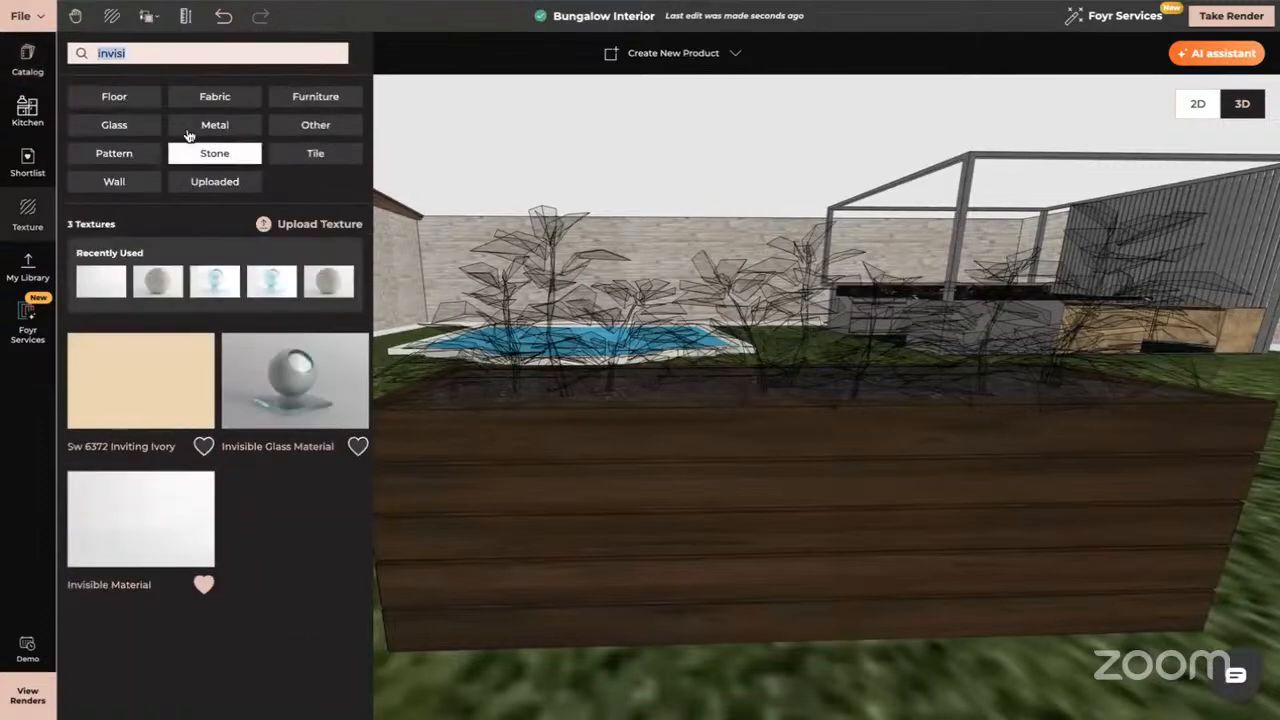
click(136, 52)
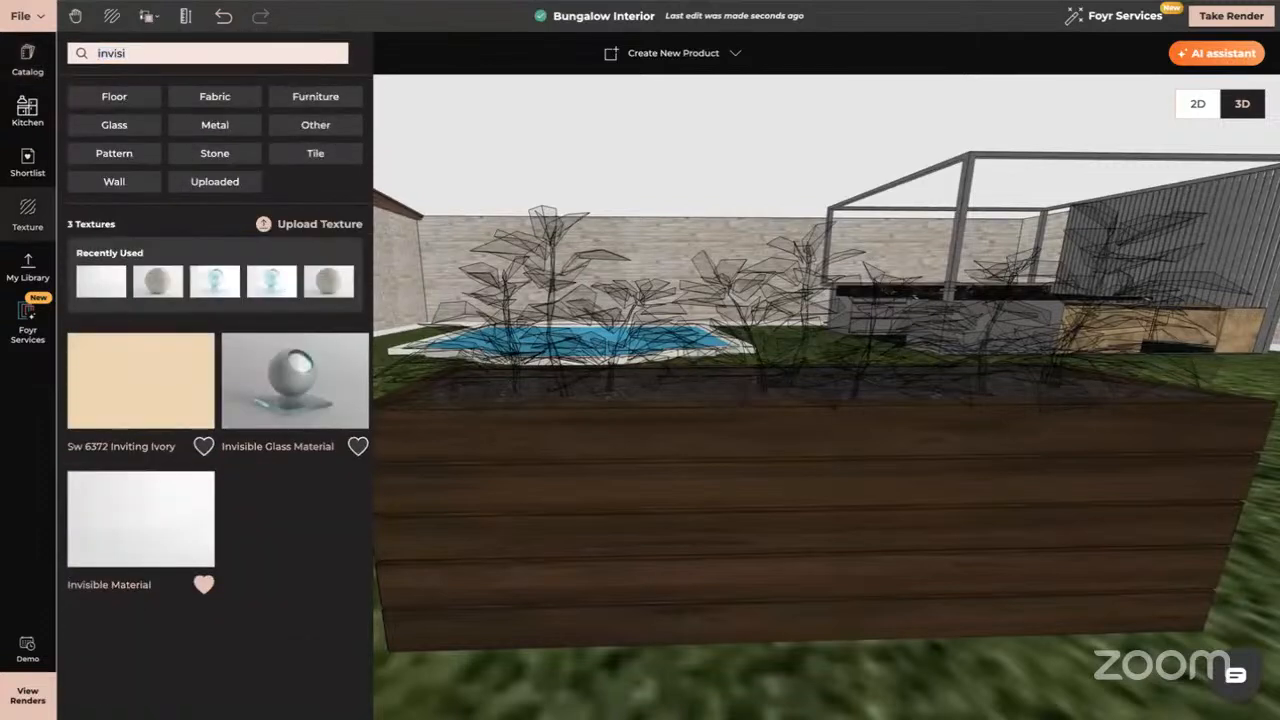
key(BackSpace)
key(BackSpace)
key(BackSpace)
key(BackSpace)
key(BackSpace)
key(BackSpace)
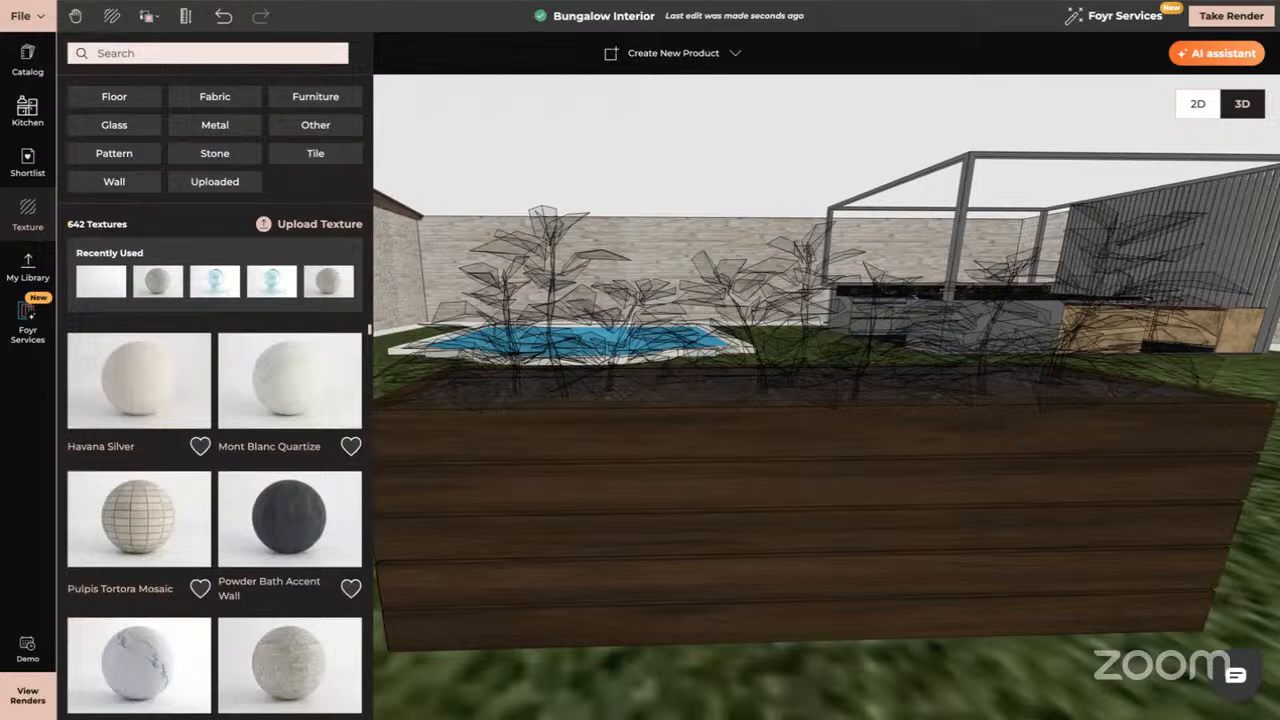
click(12, 420)
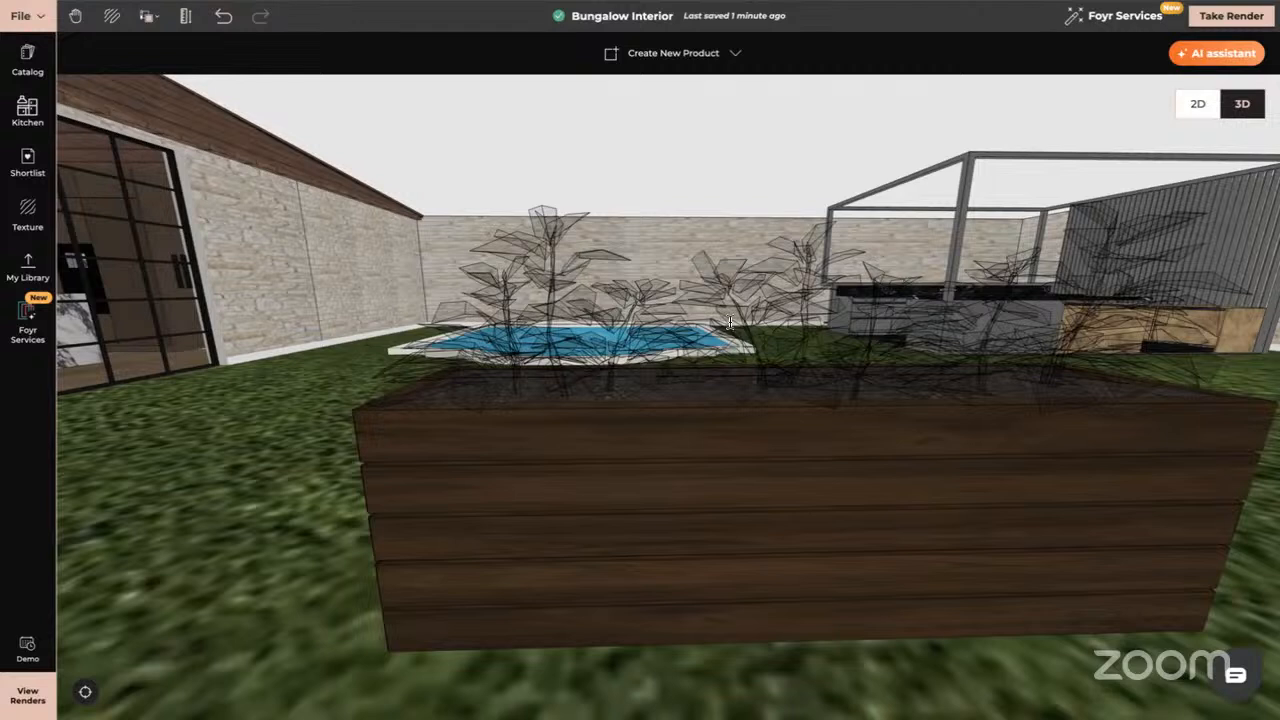
- Select the wooden outdoor planter and open the list of textures used on it
drag(928, 480, 869, 486)
click(869, 486)
right_drag(872, 397, 874, 383)
click(874, 383)
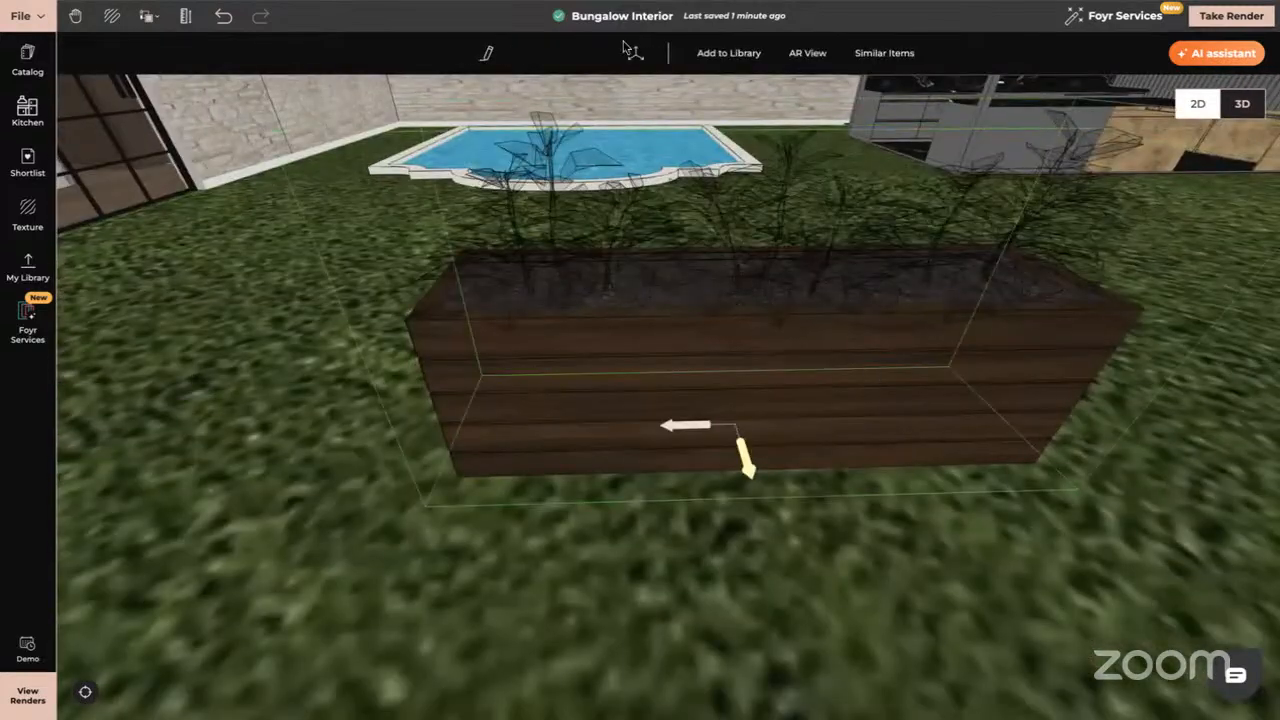
click(427, 49)
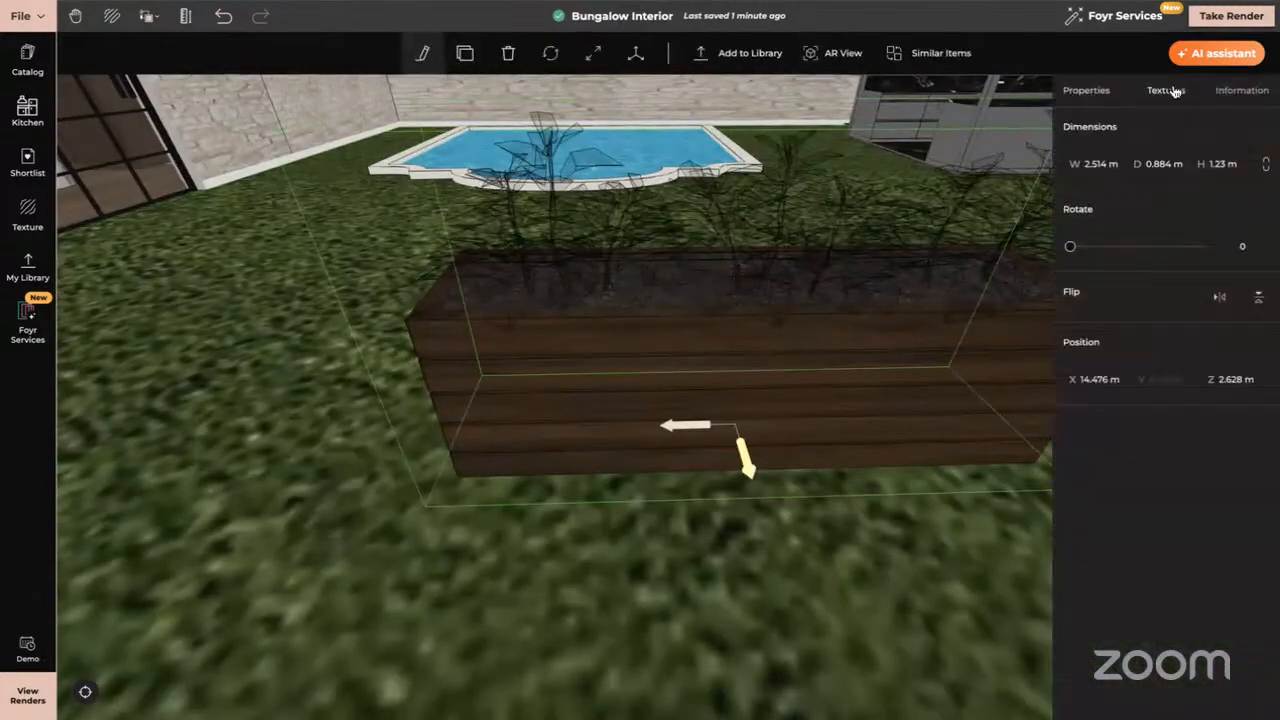
click(1166, 90)
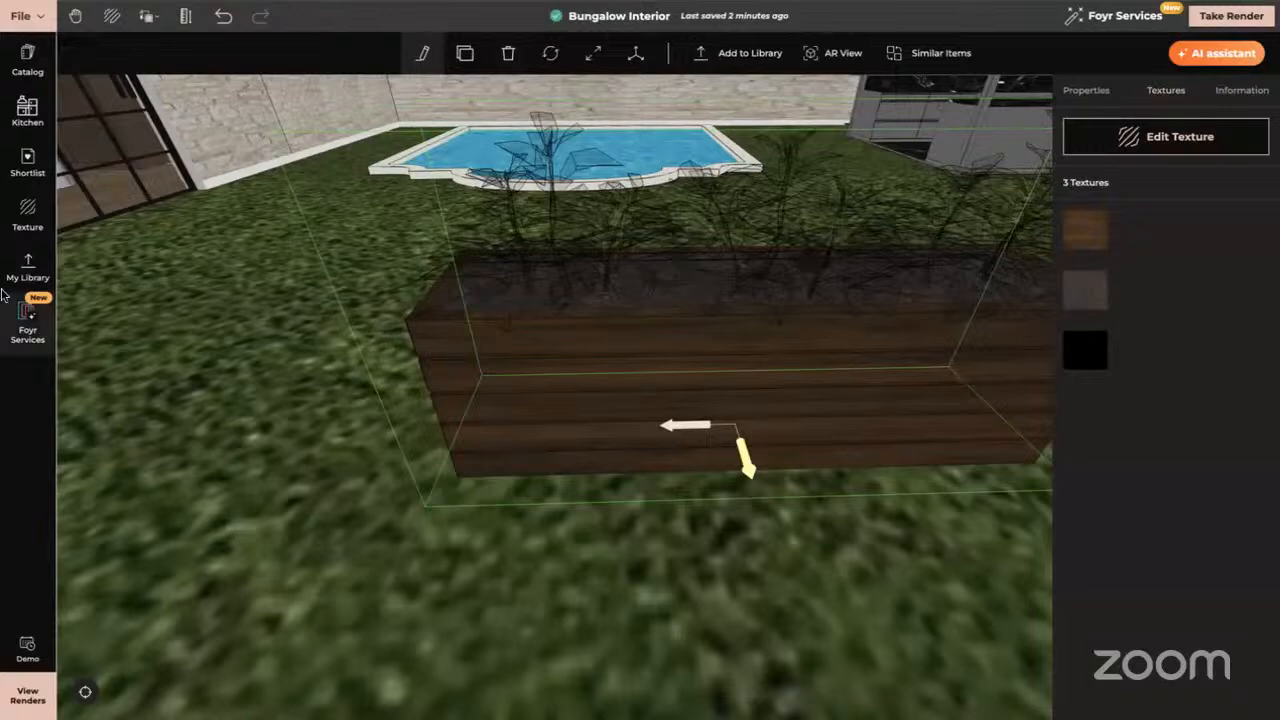
- Search the texture library for "invis"
click(27, 214)
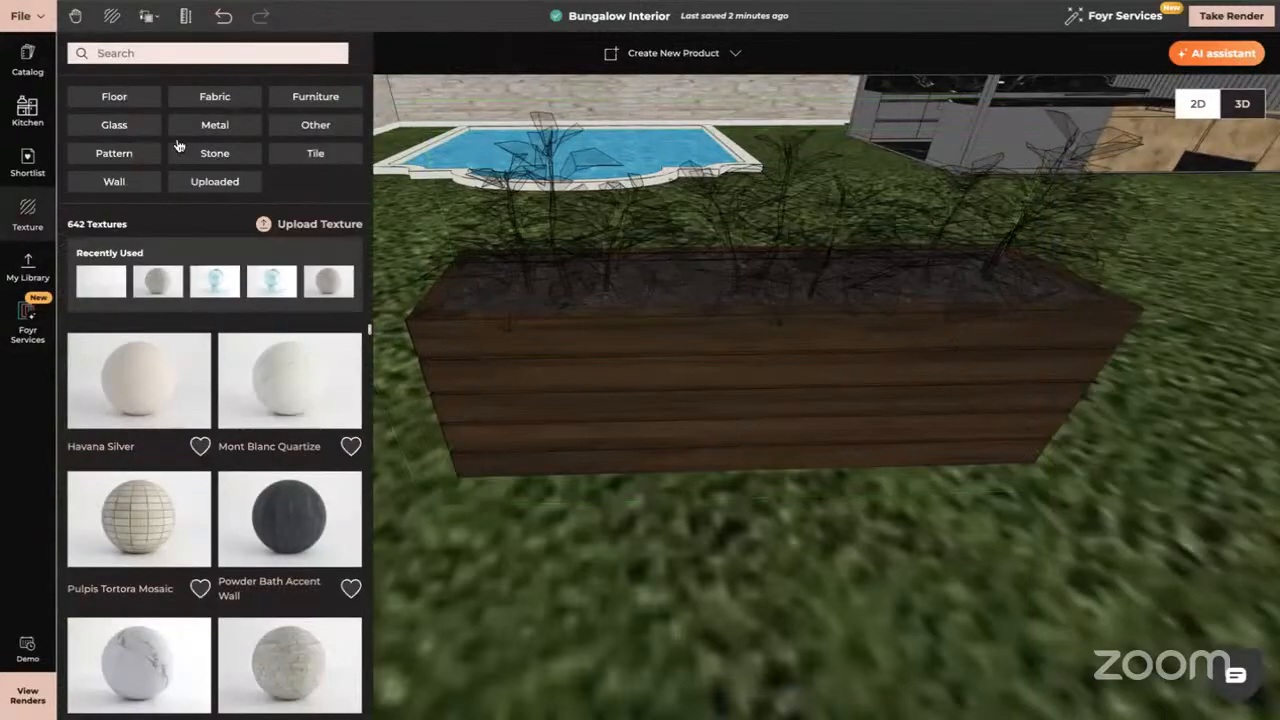
click(123, 53)
text(invisd)
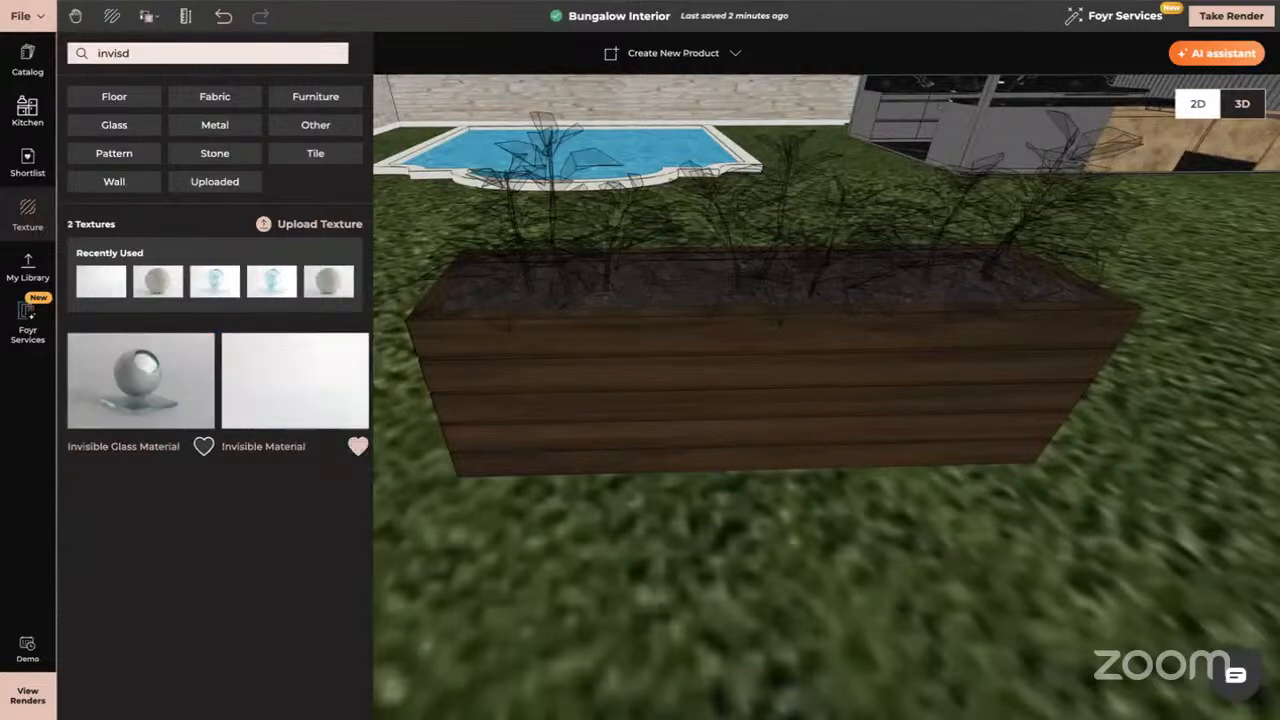
key(BackSpace)
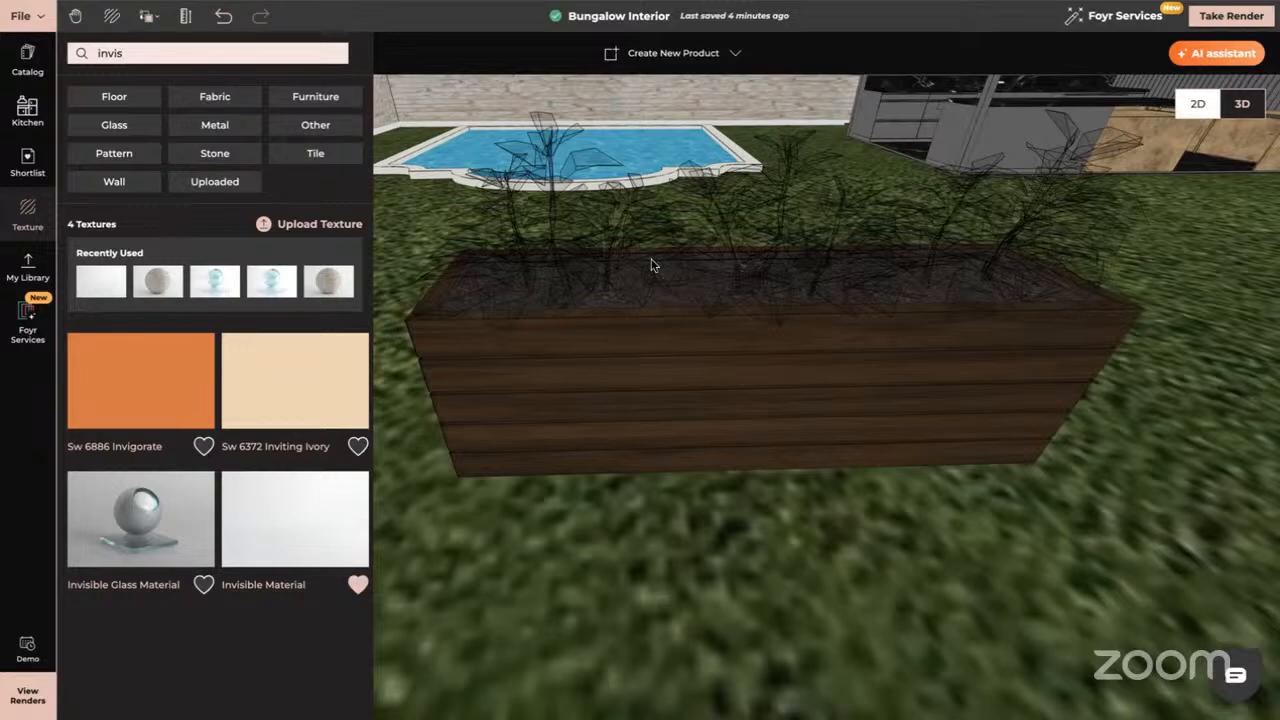
- Switch the Bungalow Interior project to render mode and look through its saved views
click(1260, 18)
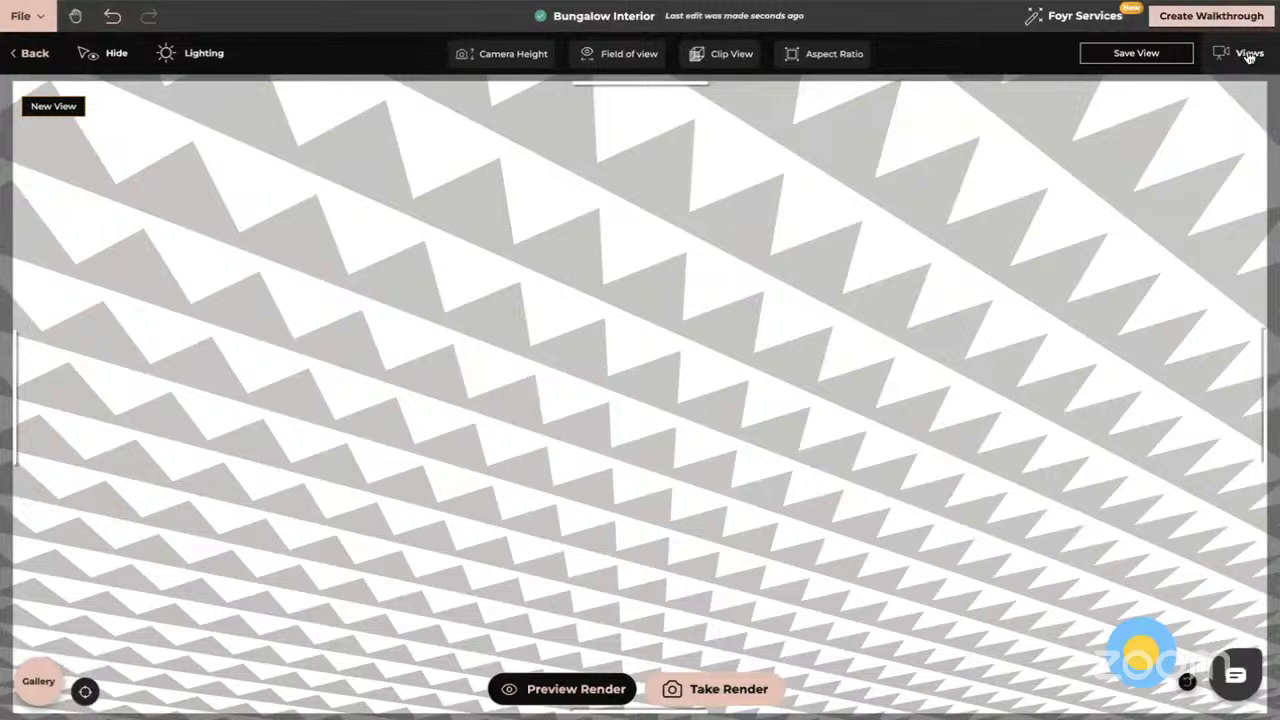
click(1249, 57)
scroll(1206, 621, down, 4)
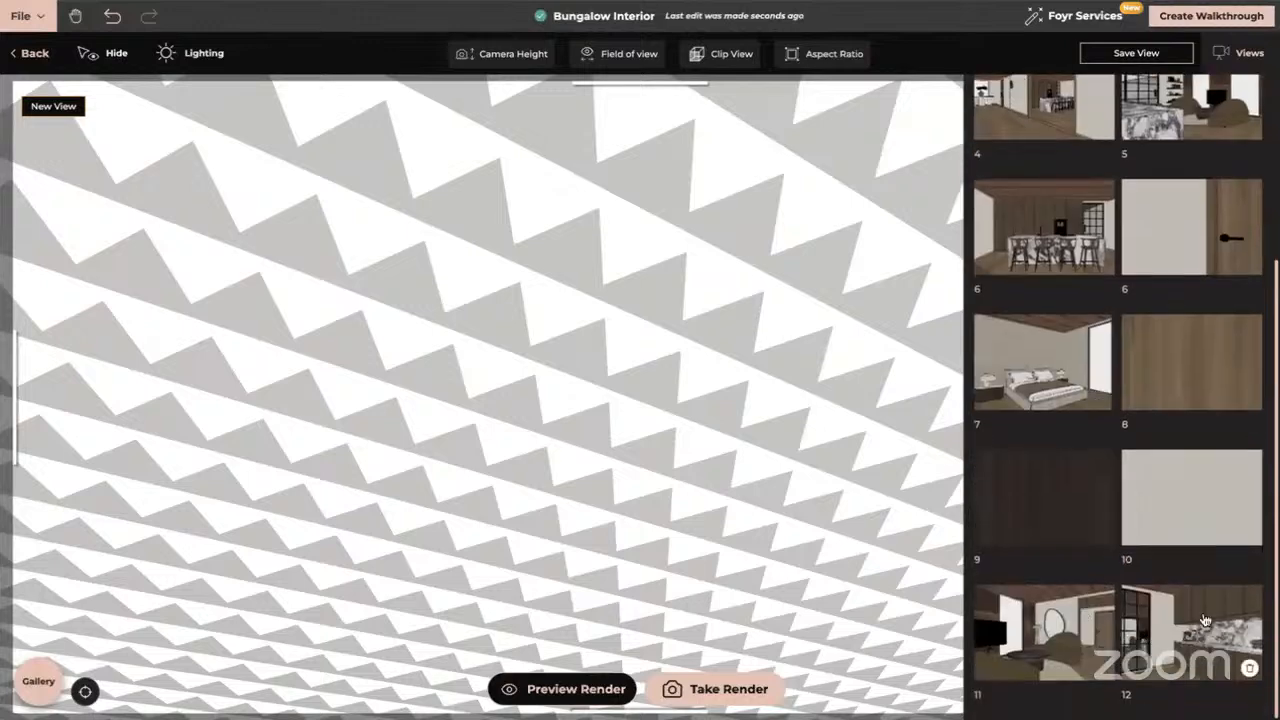
scroll(1180, 540, up, 4)
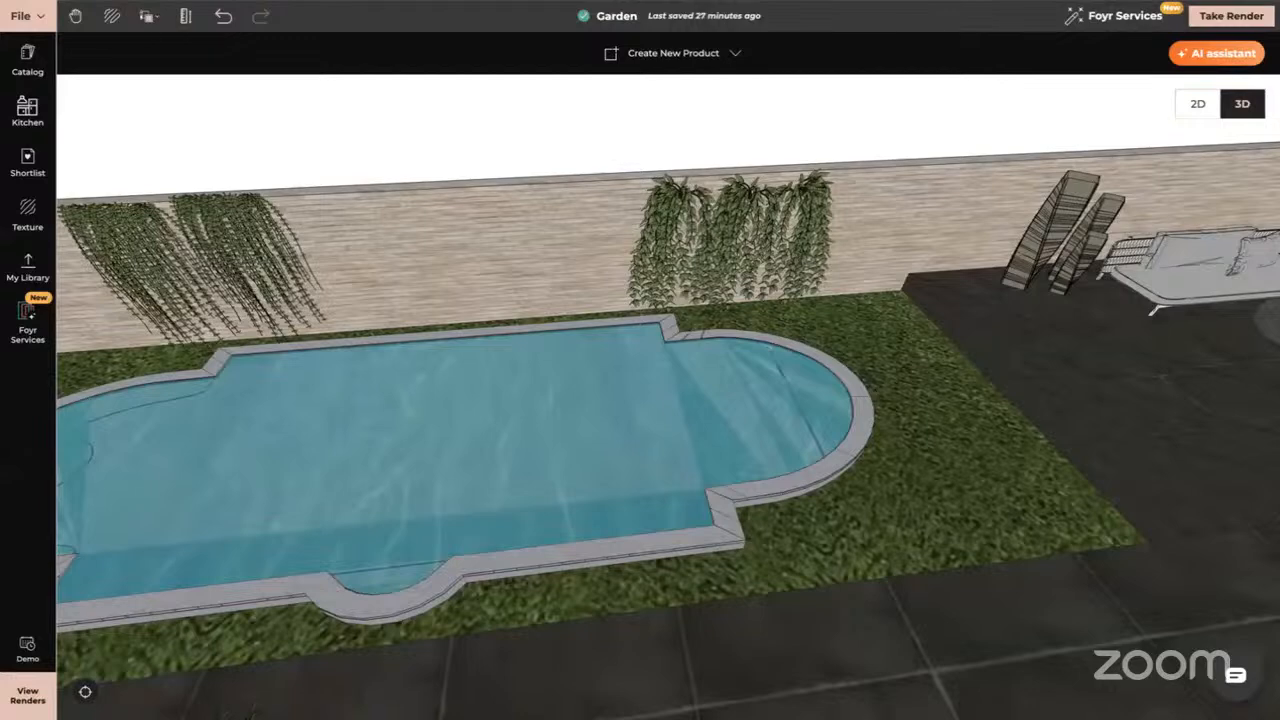
- Switch the Garden project to render mode and load the saved view garden3
click(1231, 16)
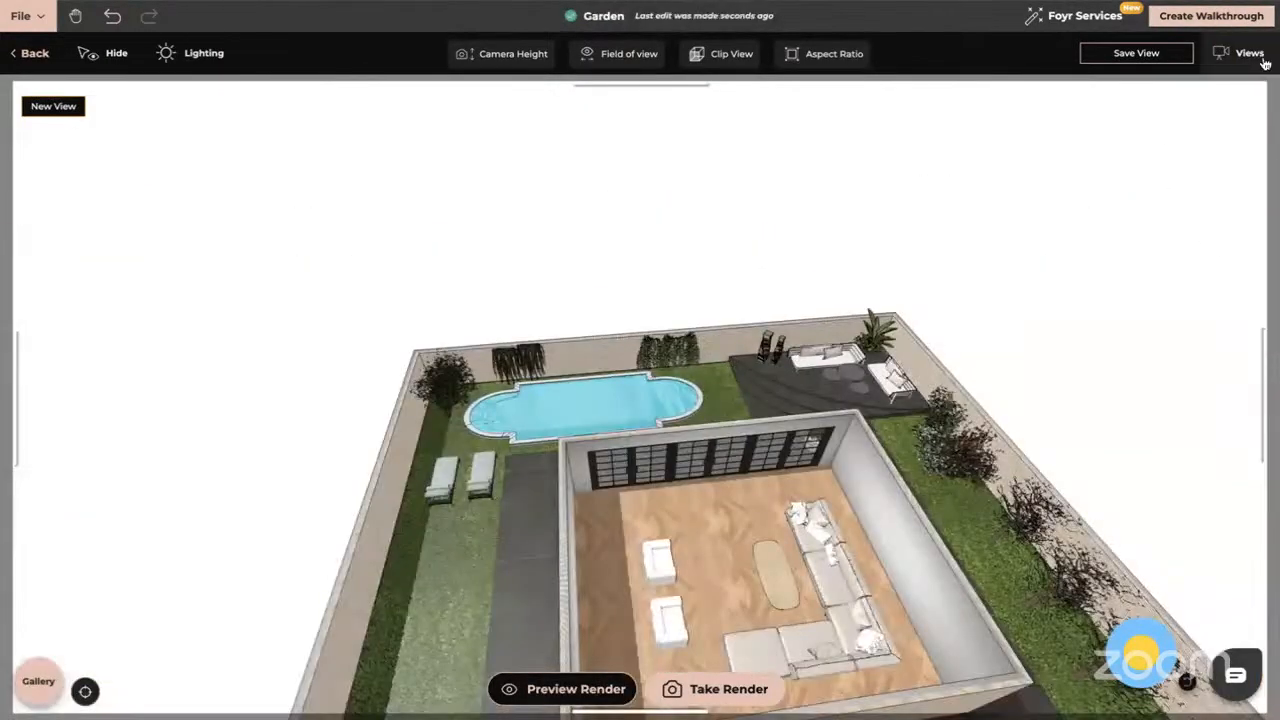
click(1262, 58)
click(989, 360)
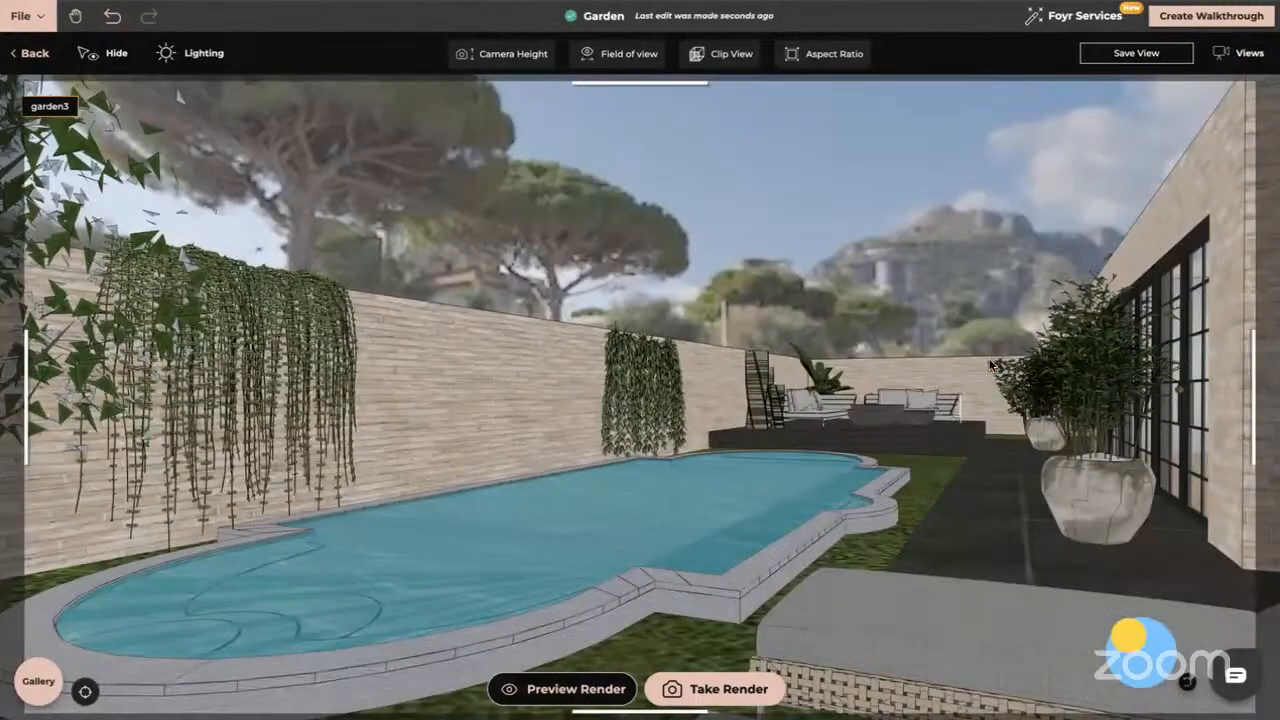
- Switch the lighting preset to Evening, set the environment to Sunset at Pier and rotate its backdrop
click(205, 54)
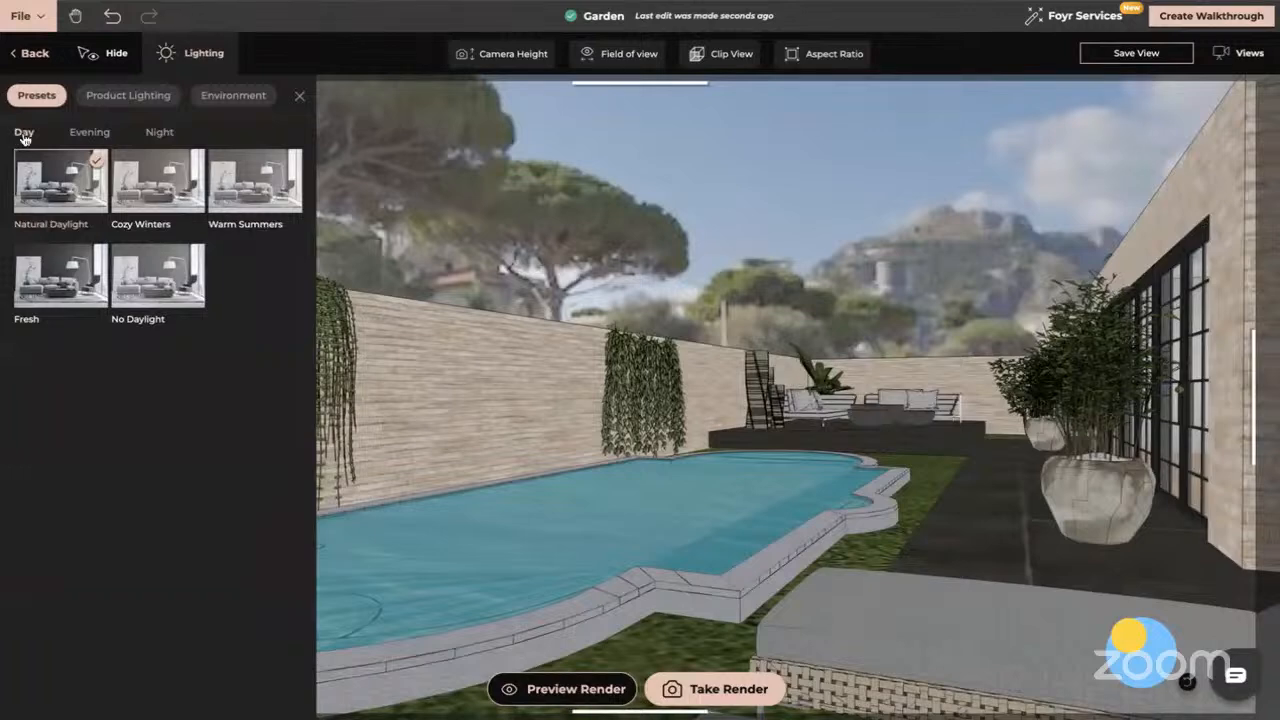
click(96, 138)
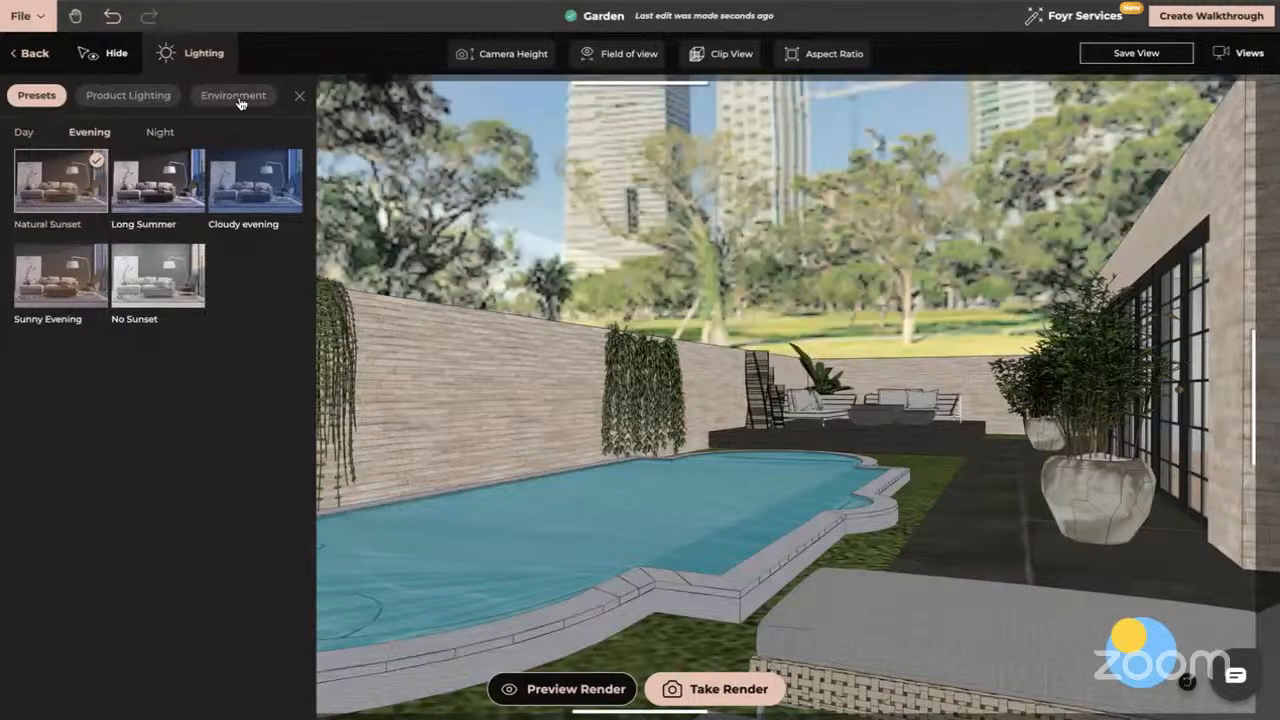
click(240, 100)
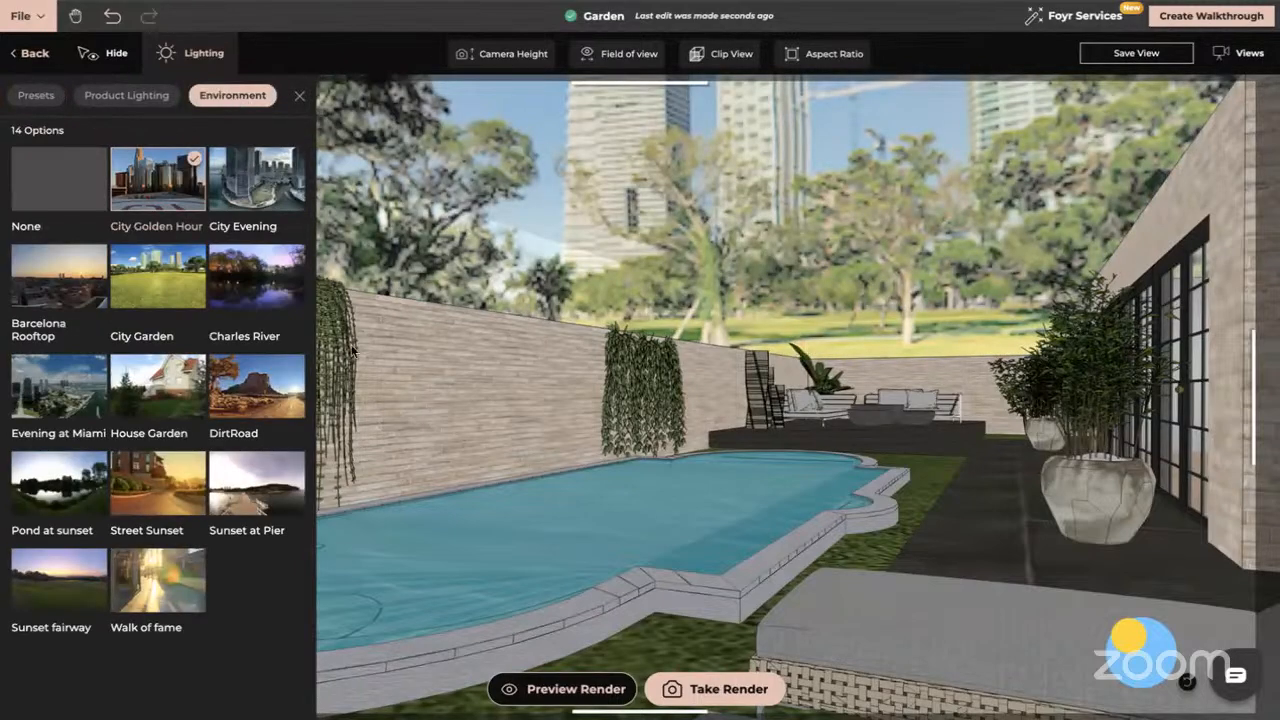
click(236, 496)
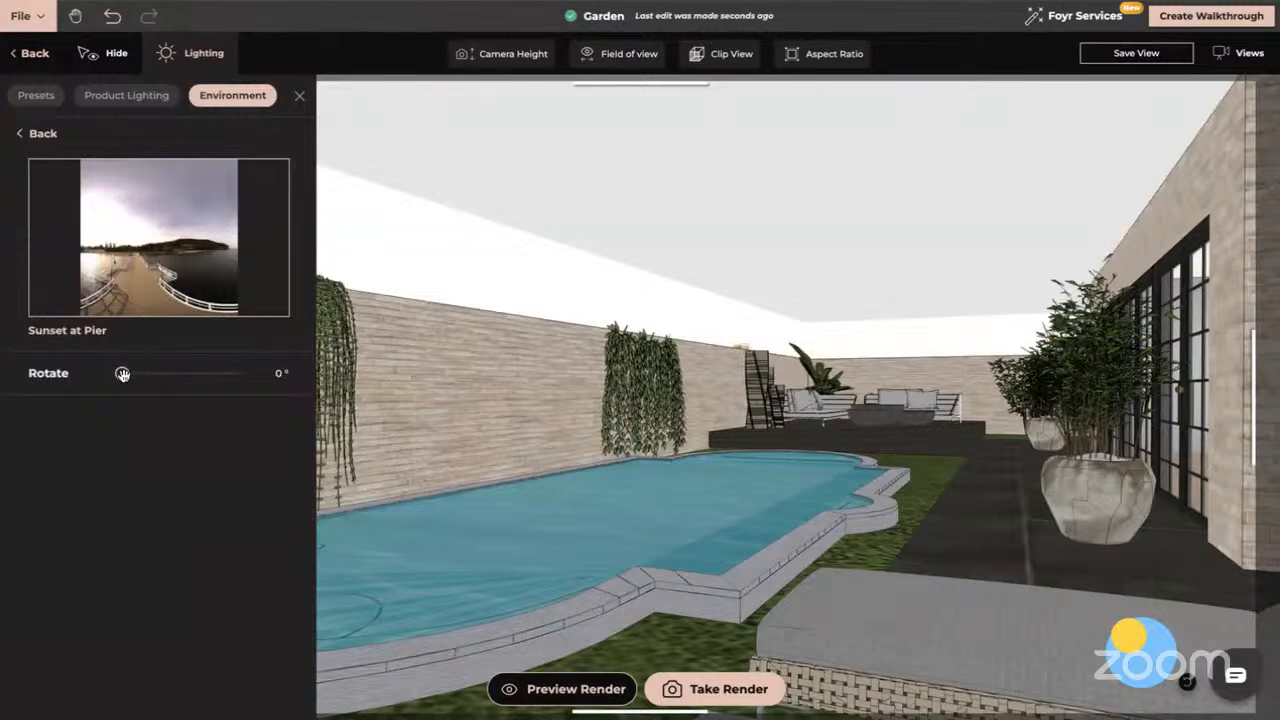
drag(122, 373, 165, 374)
click(22, 134)
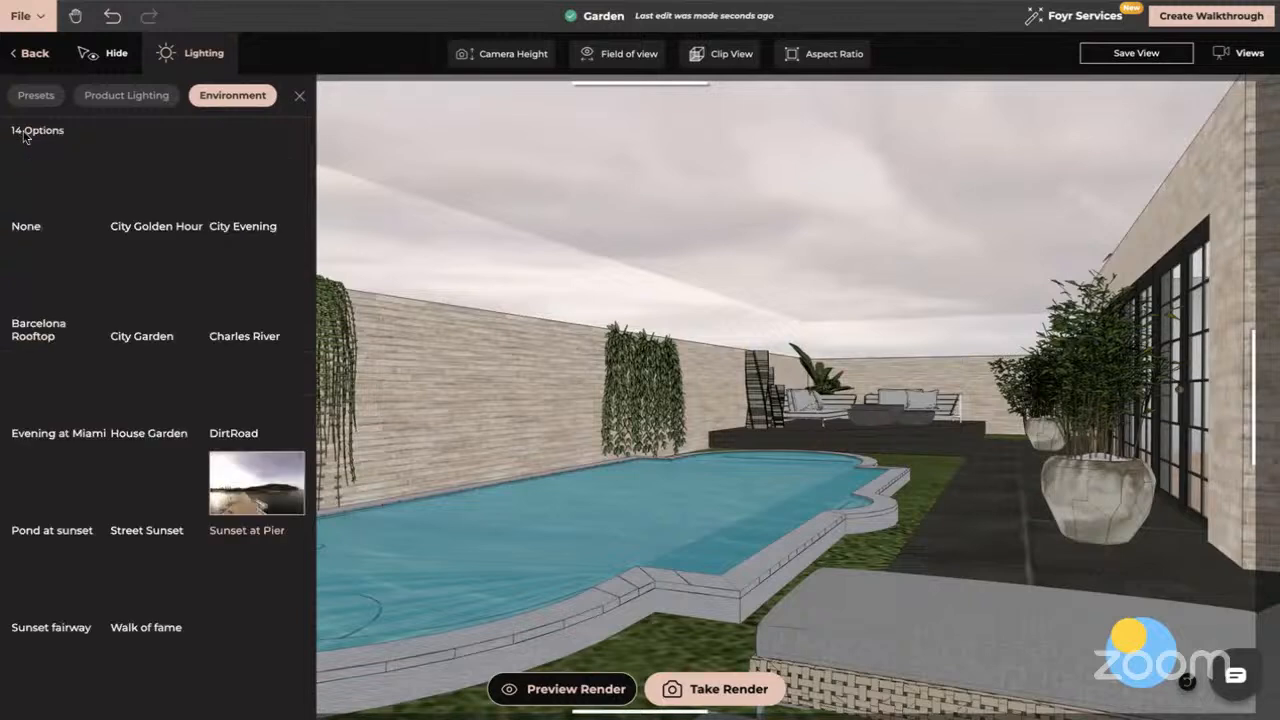
- Switch the lighting preset to Night, set the environment to Moonless golf and rotate it to 292°
click(33, 98)
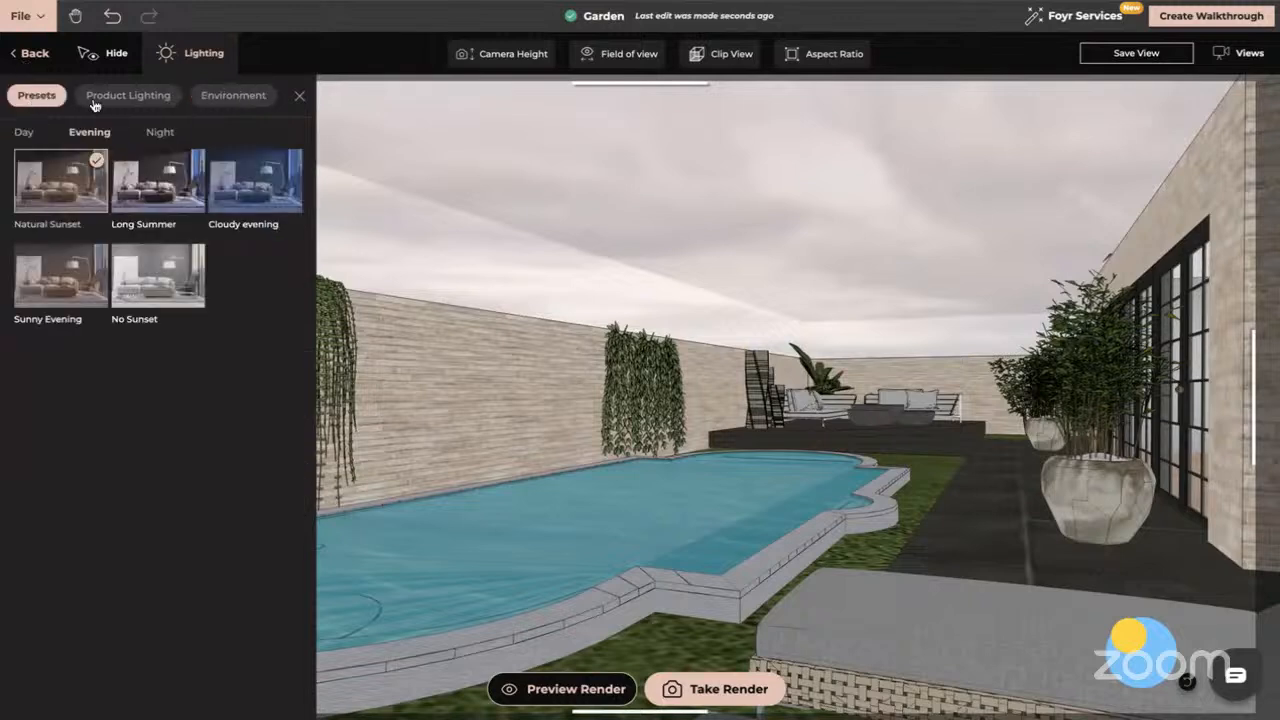
click(164, 134)
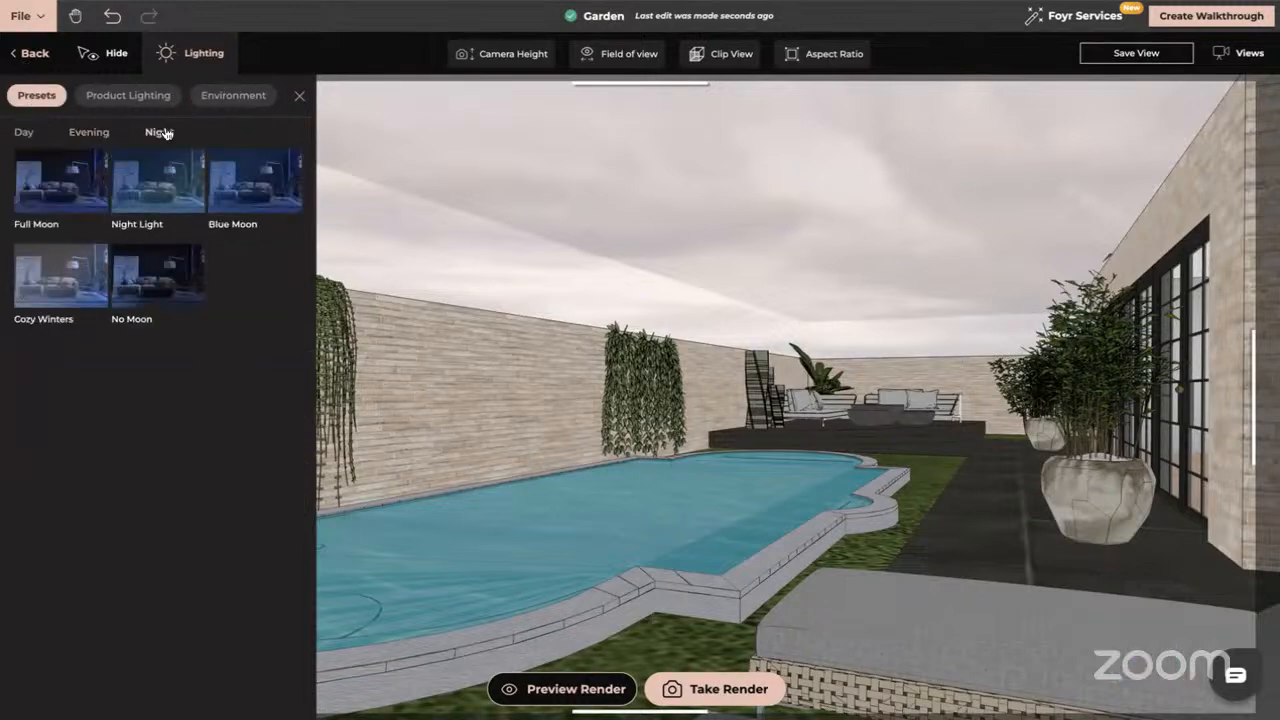
click(225, 104)
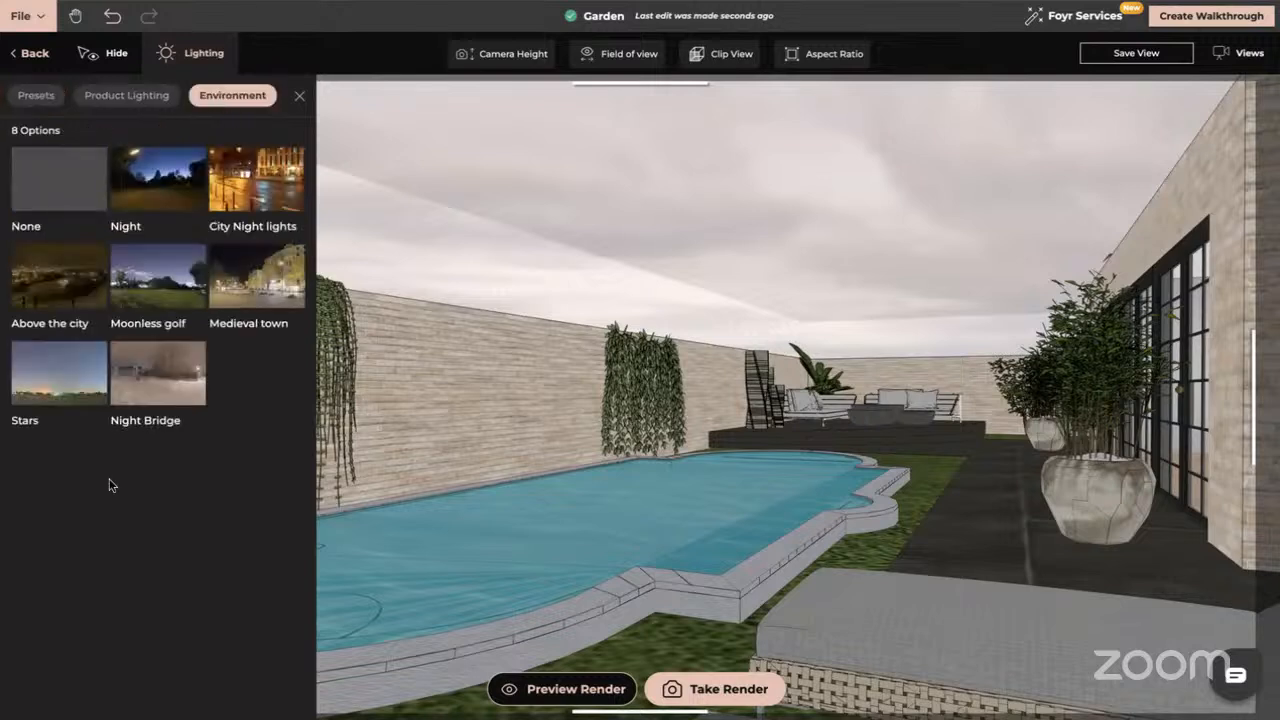
click(160, 273)
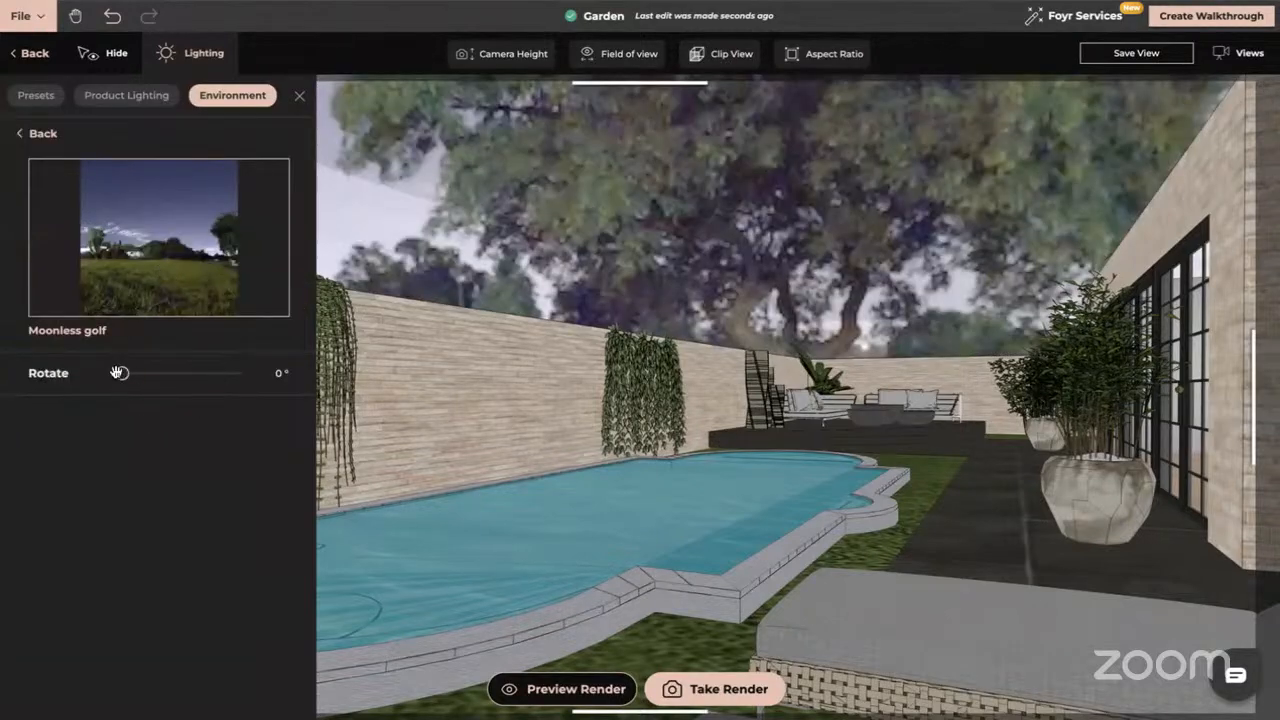
drag(119, 372, 213, 375)
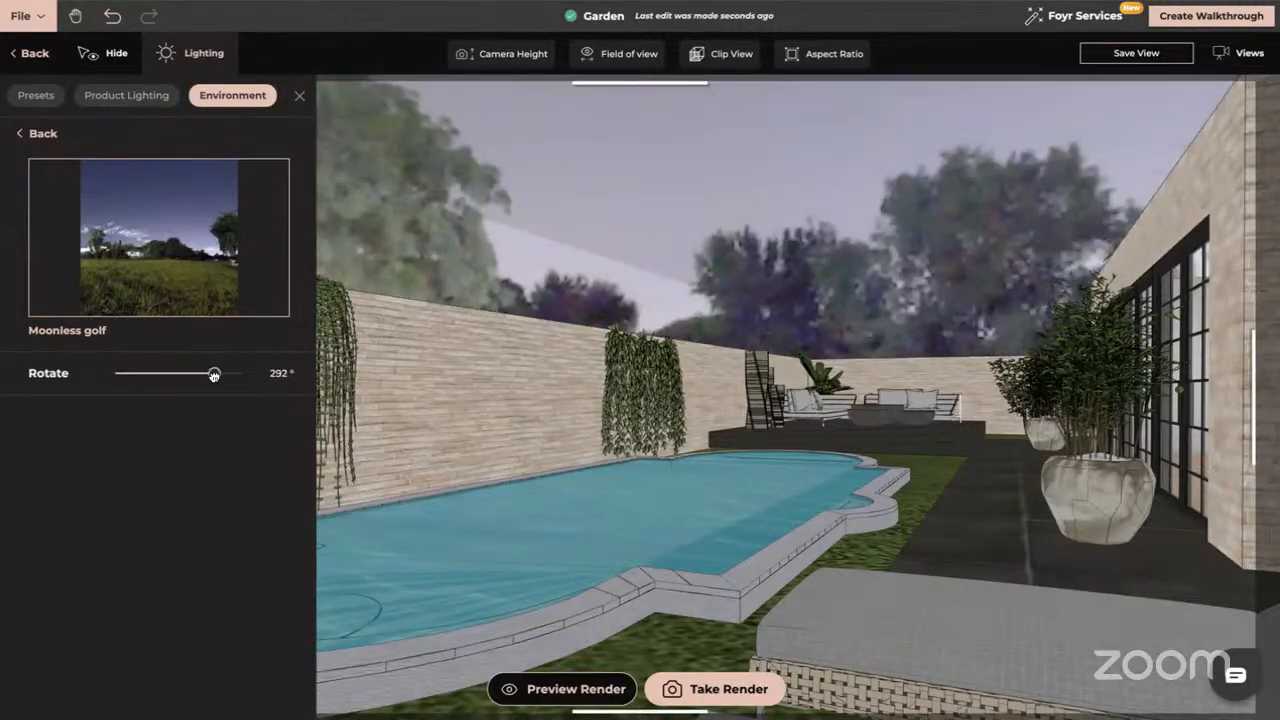
- Set the exterior lighting intensity to Low, then leave render mode
click(115, 97)
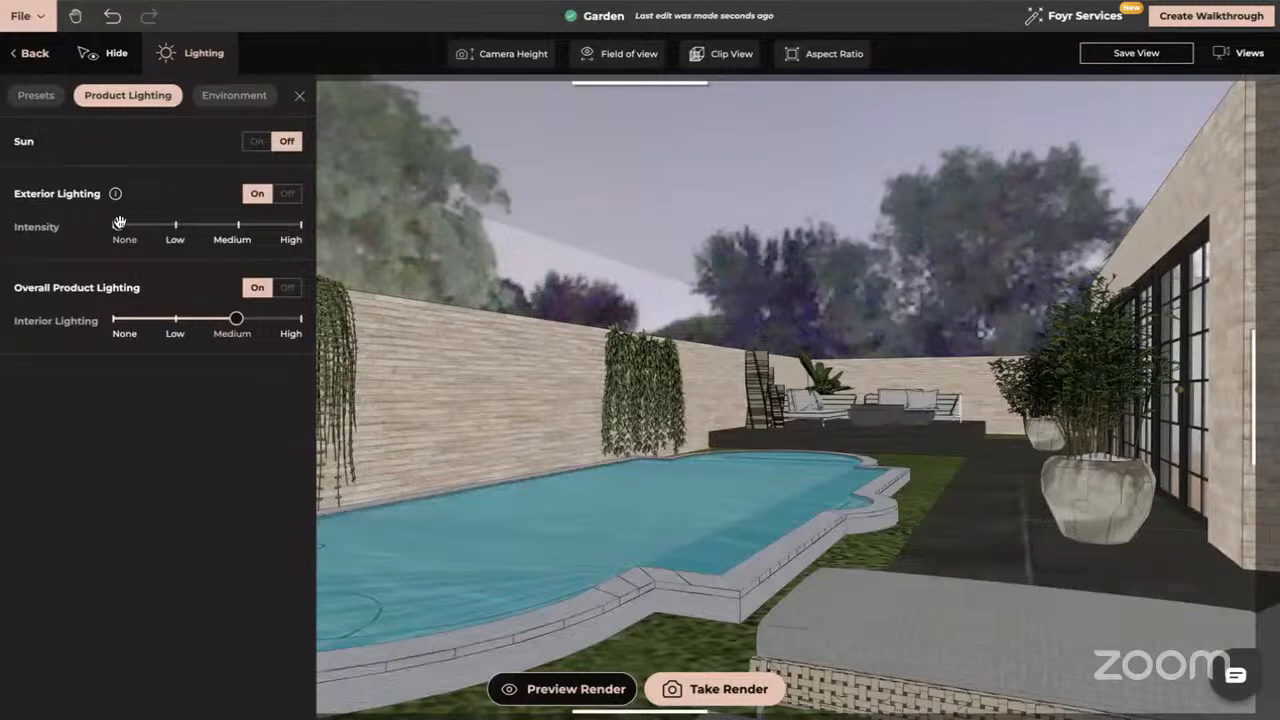
click(175, 225)
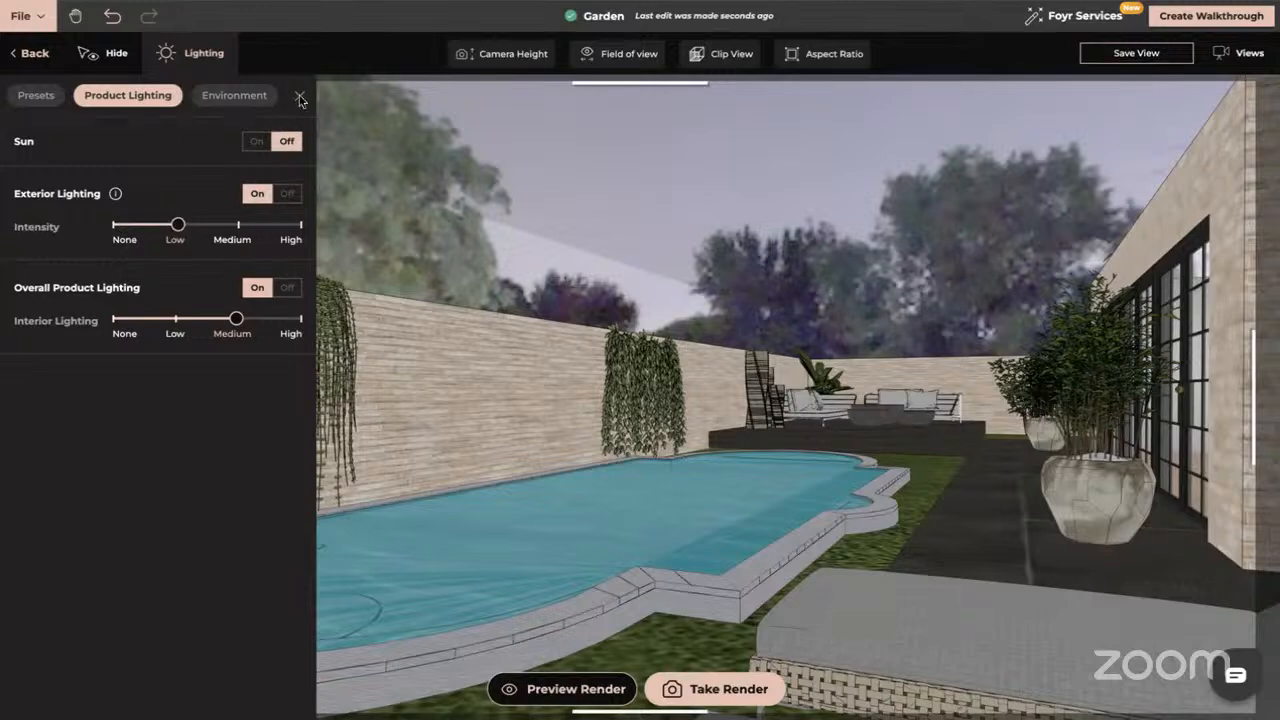
click(299, 97)
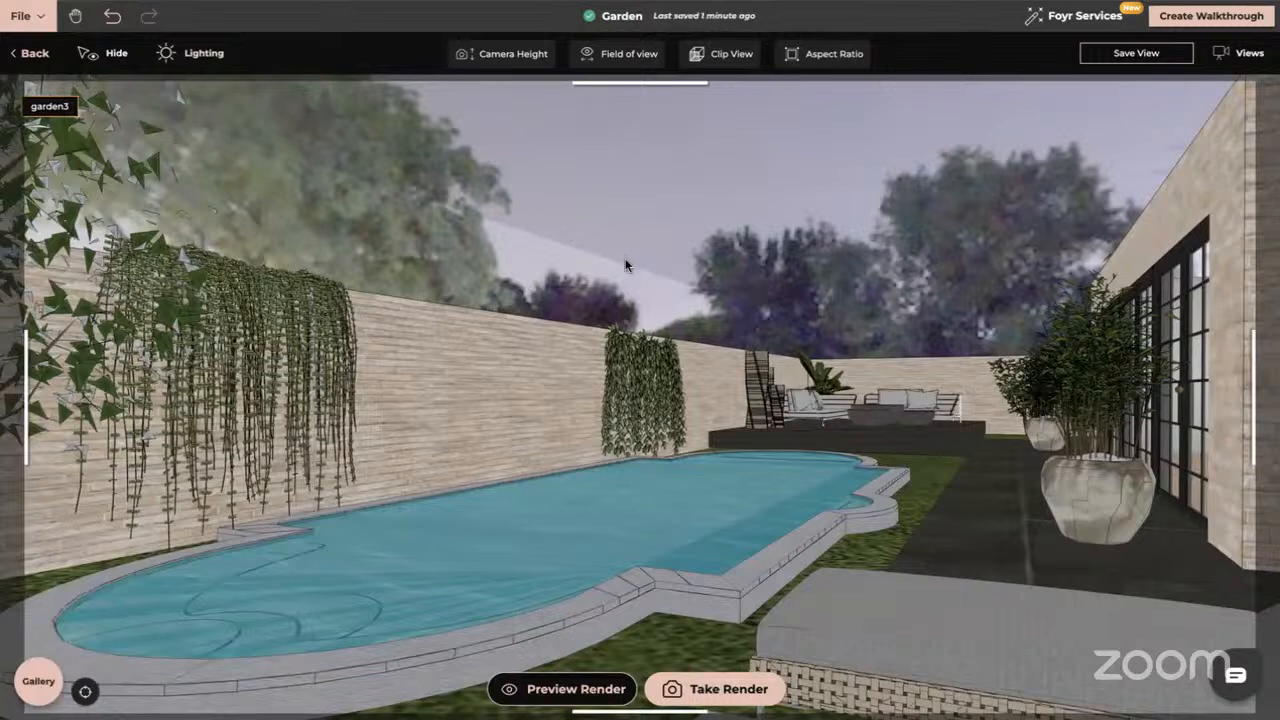
click(34, 55)
- Search the product catalog for "balcony" and look through the railings, floors and other items offered
click(27, 60)
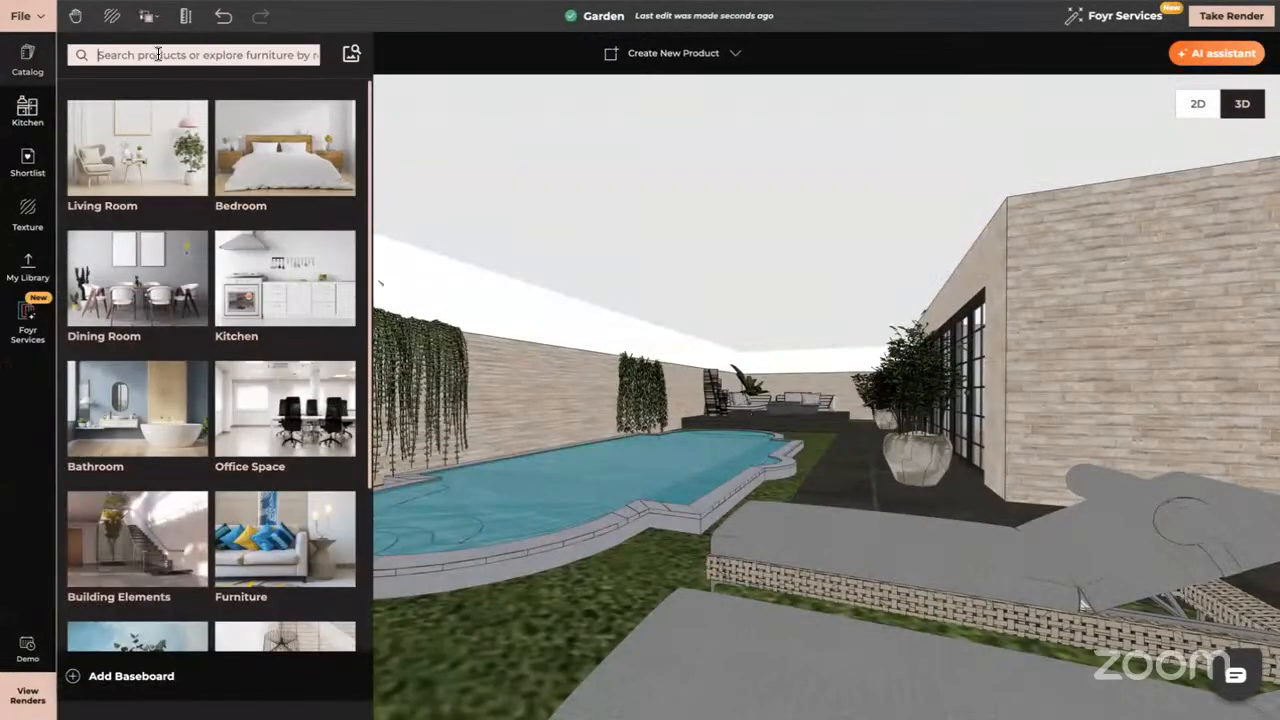
text(balcony)
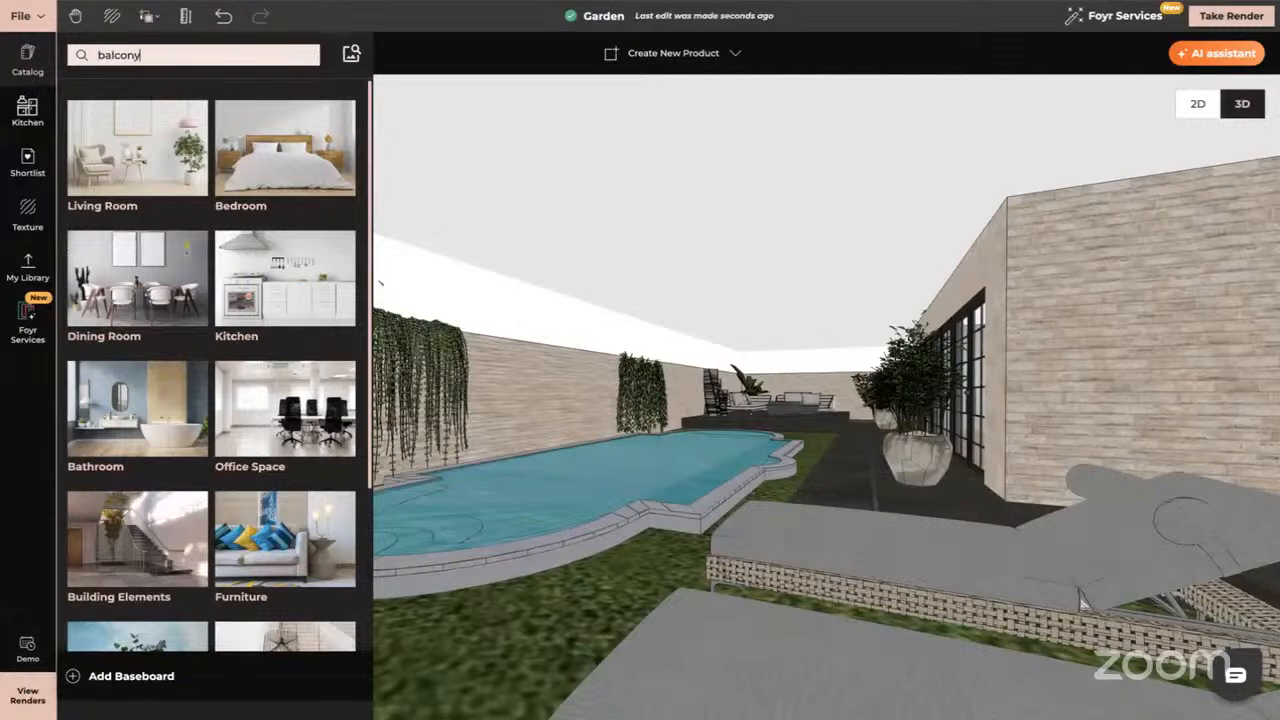
key(Return)
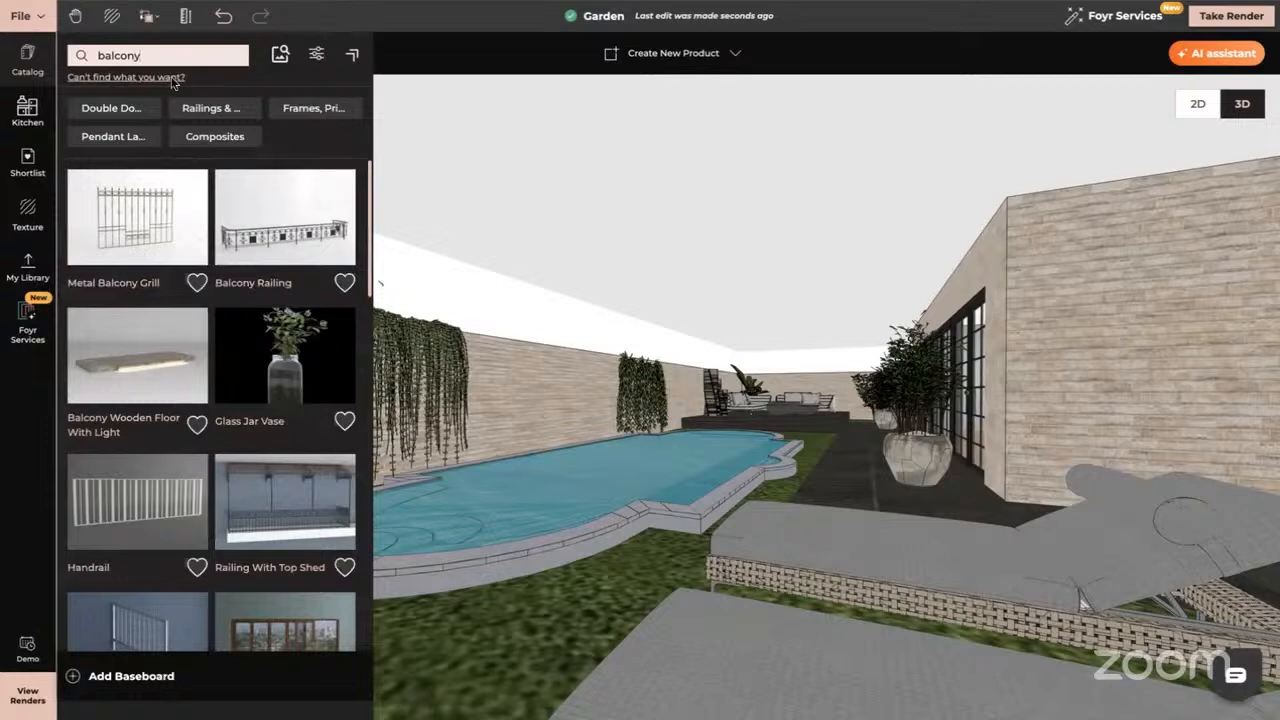
scroll(180, 470, down, 2)
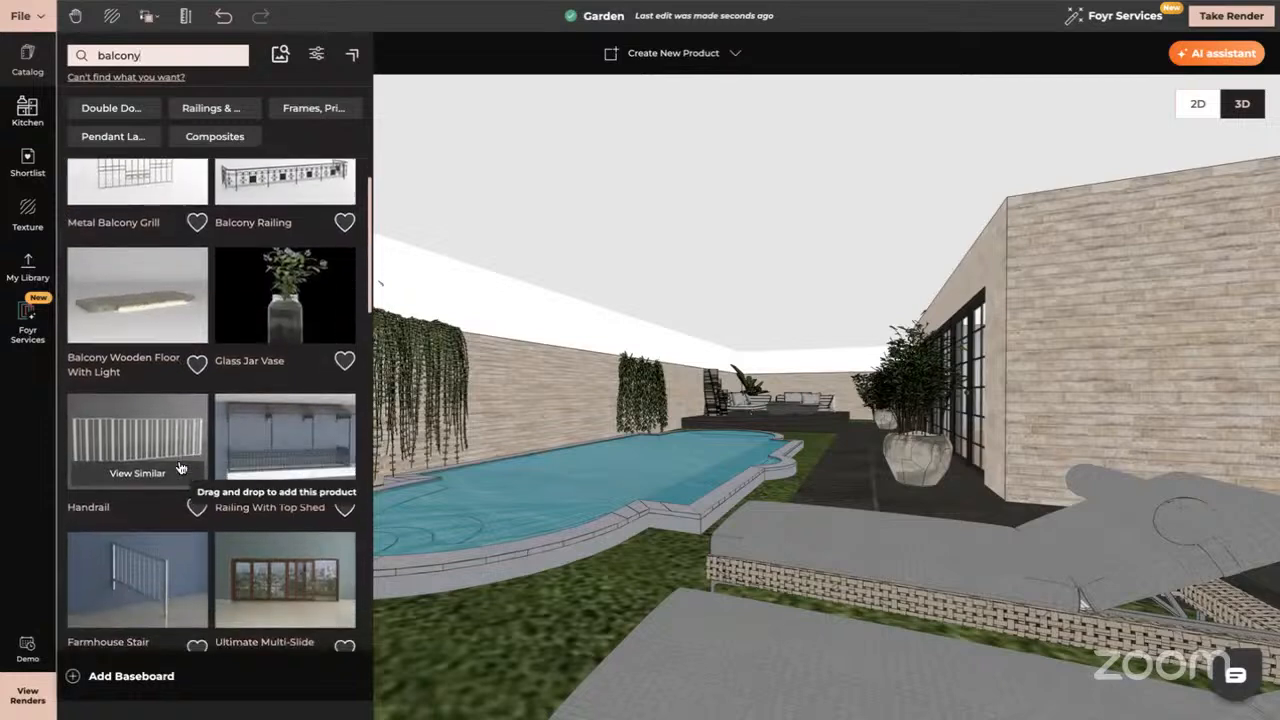
scroll(180, 468, down, 2)
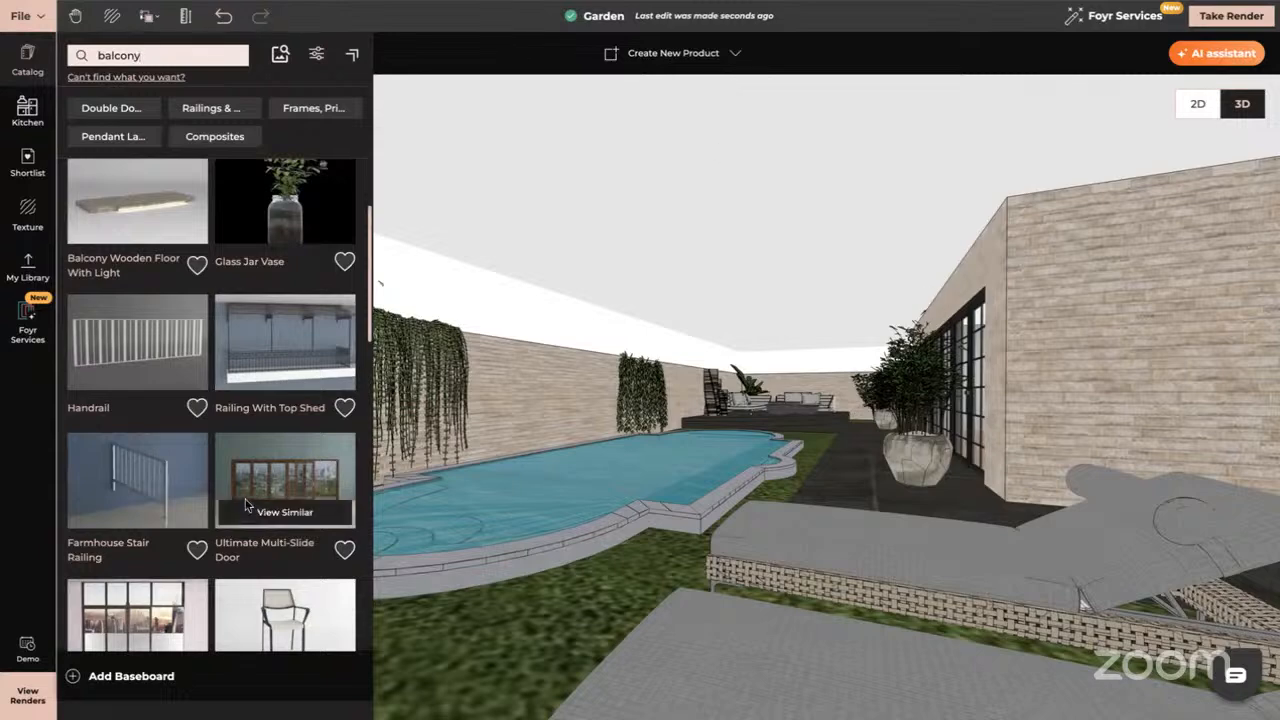
click(26, 497)
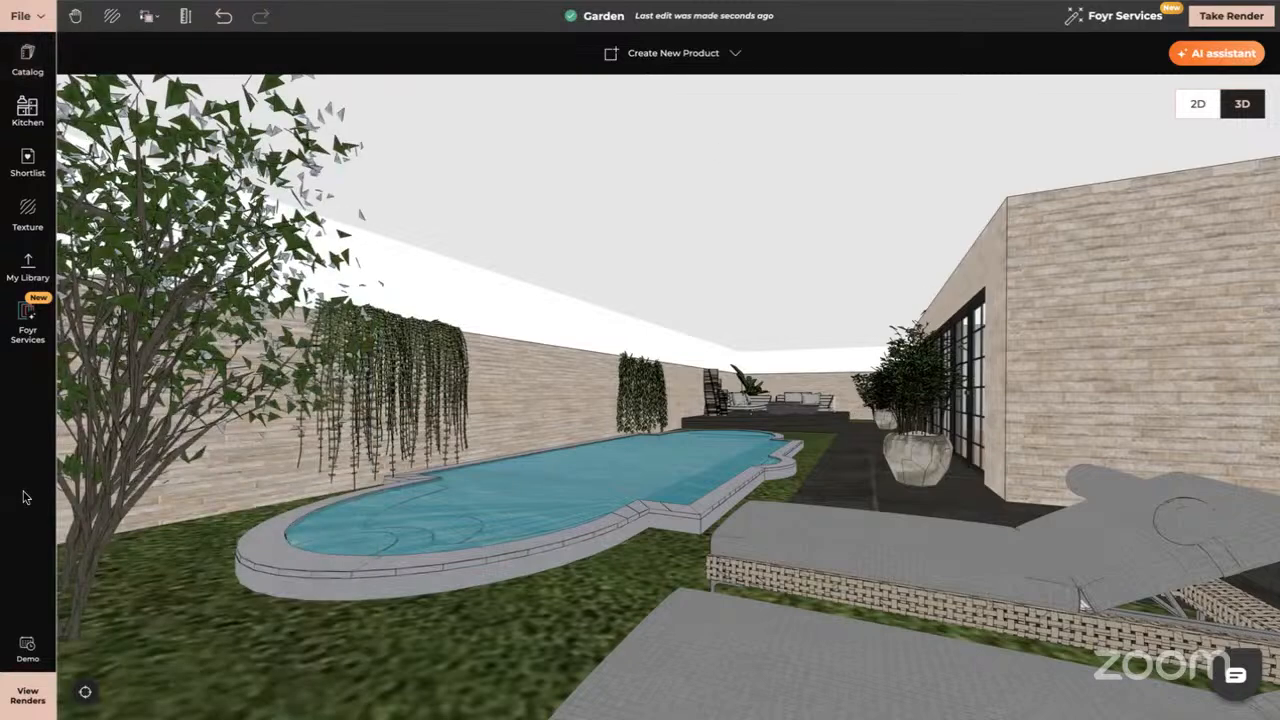
- Find the Wall Docked Cube 24"X24"X24" among the geometric cubes and place it on the house wall above the glass doors
drag(1005, 452, 937, 334)
double_click(937, 336)
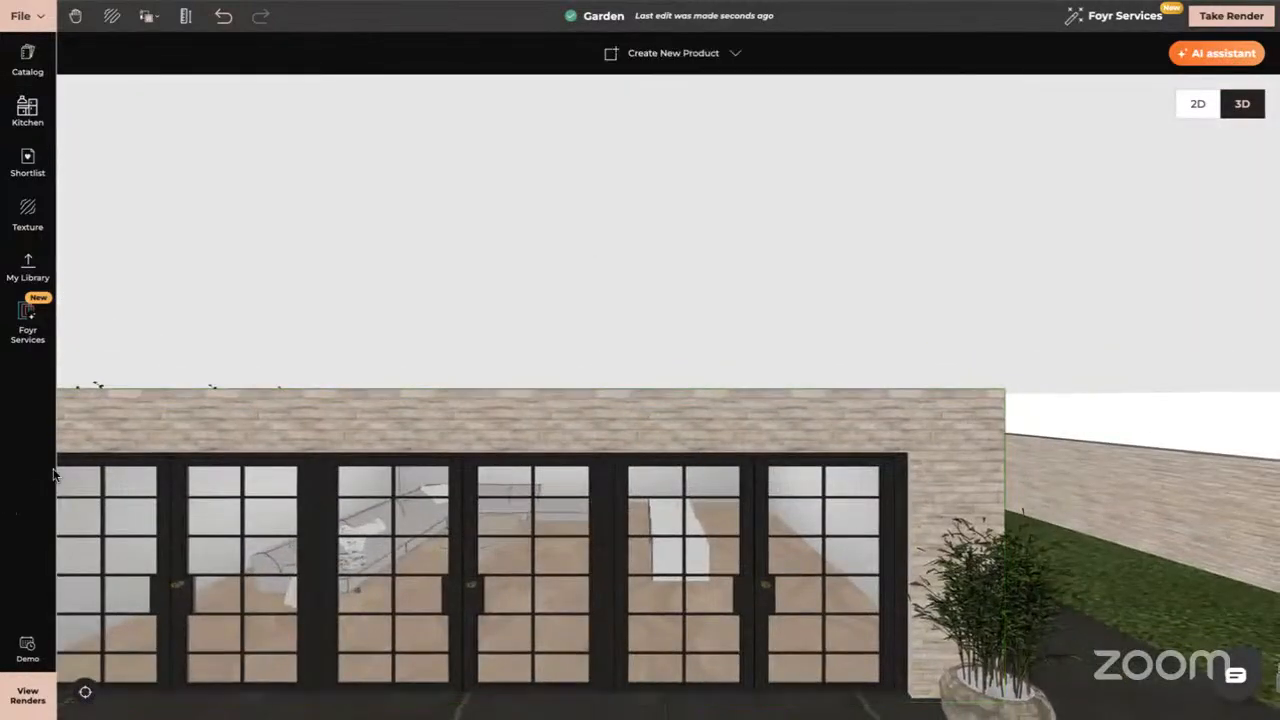
drag(386, 452, 556, 423)
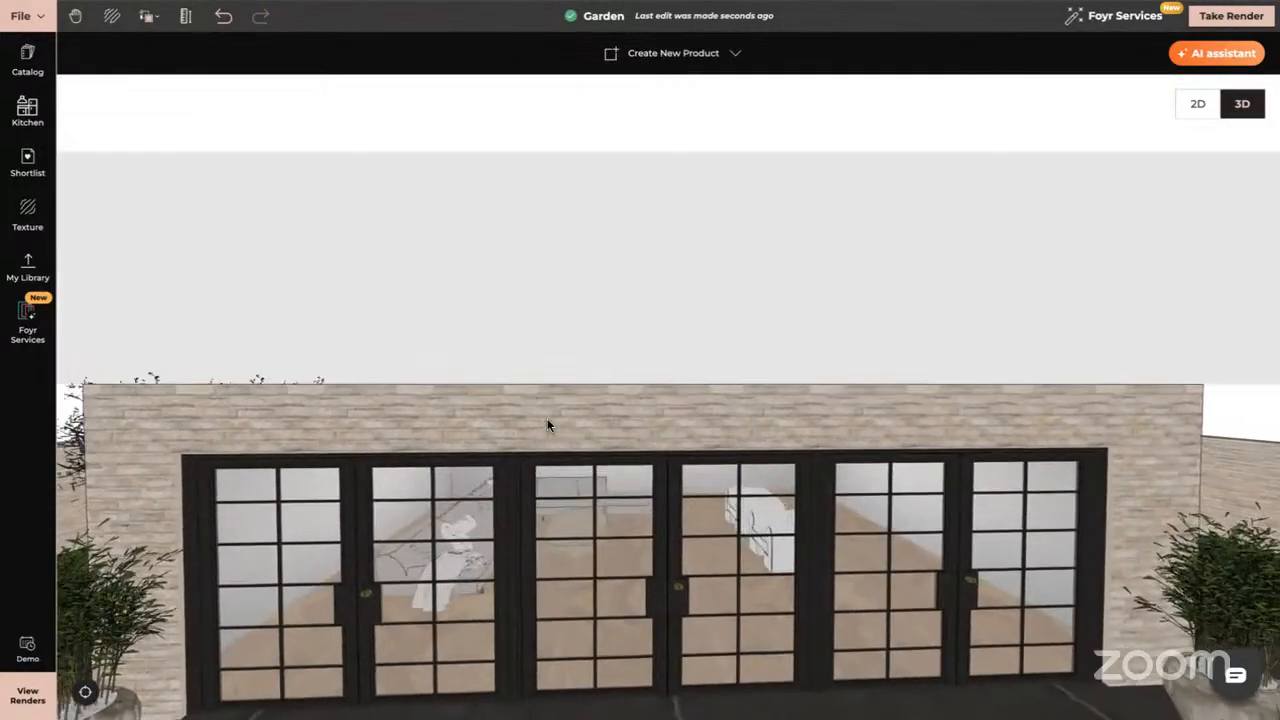
click(23, 66)
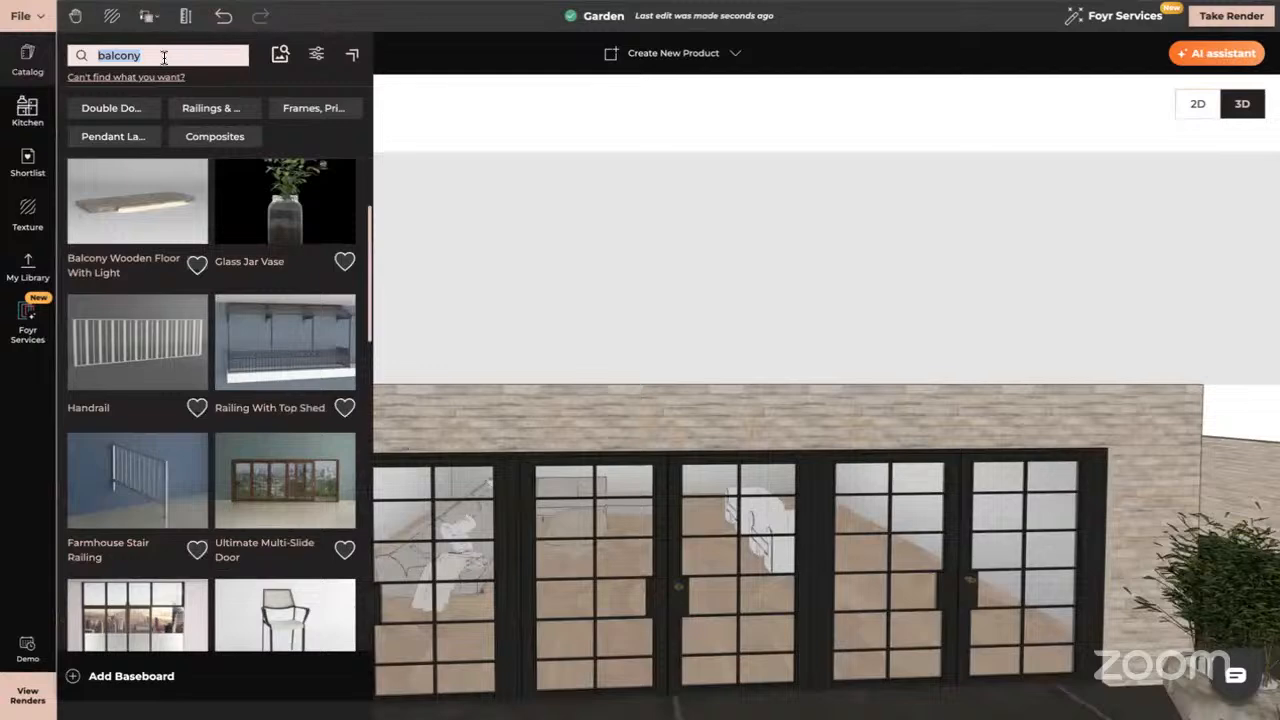
key(BackSpace)
text(du)
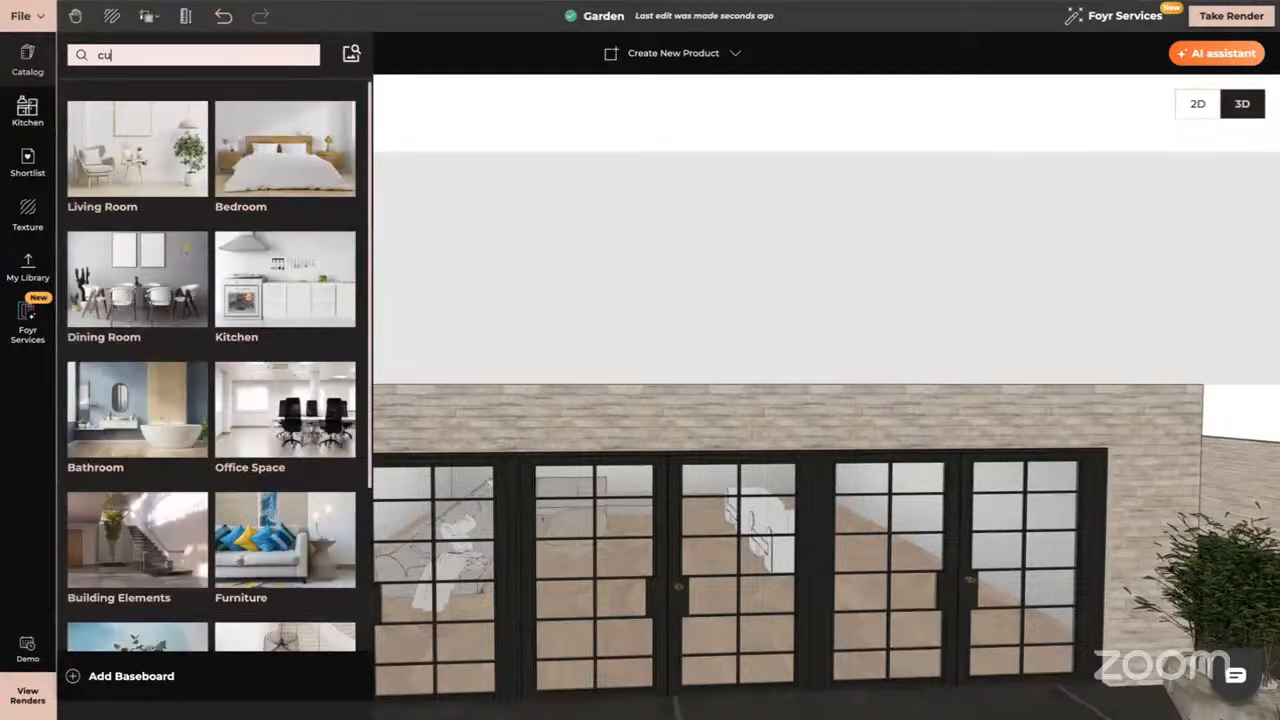
text(be)
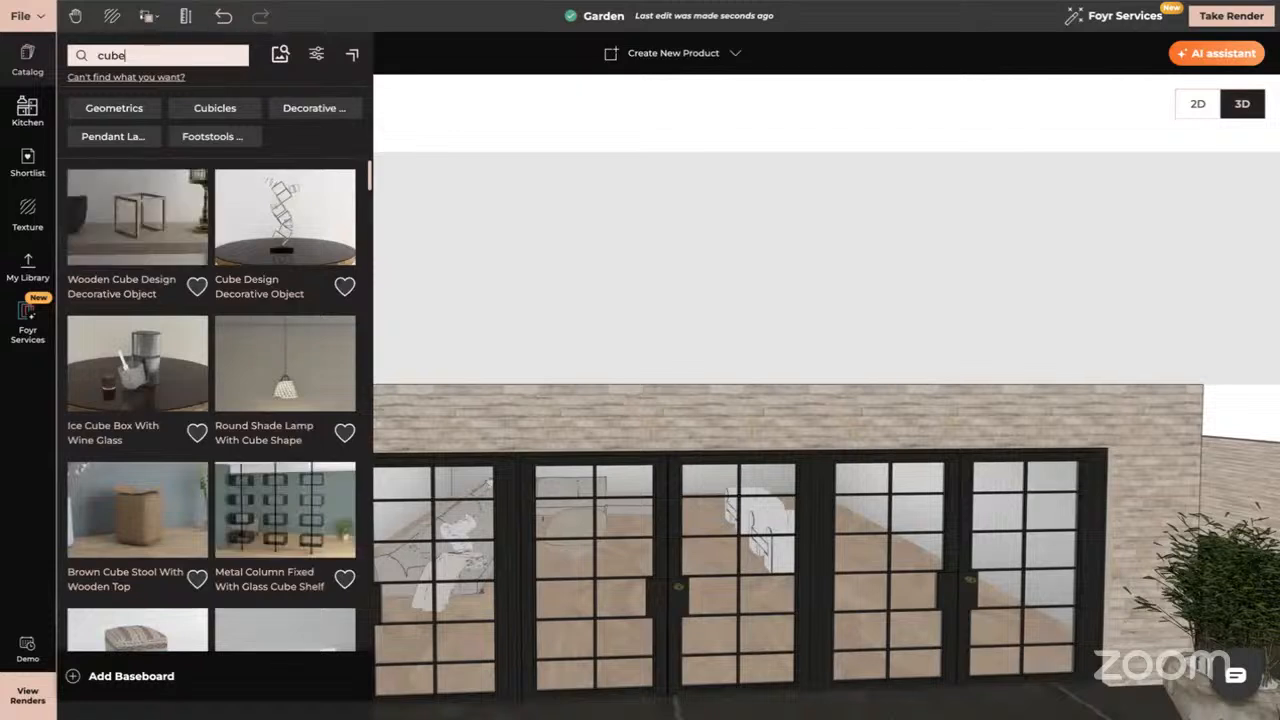
click(113, 108)
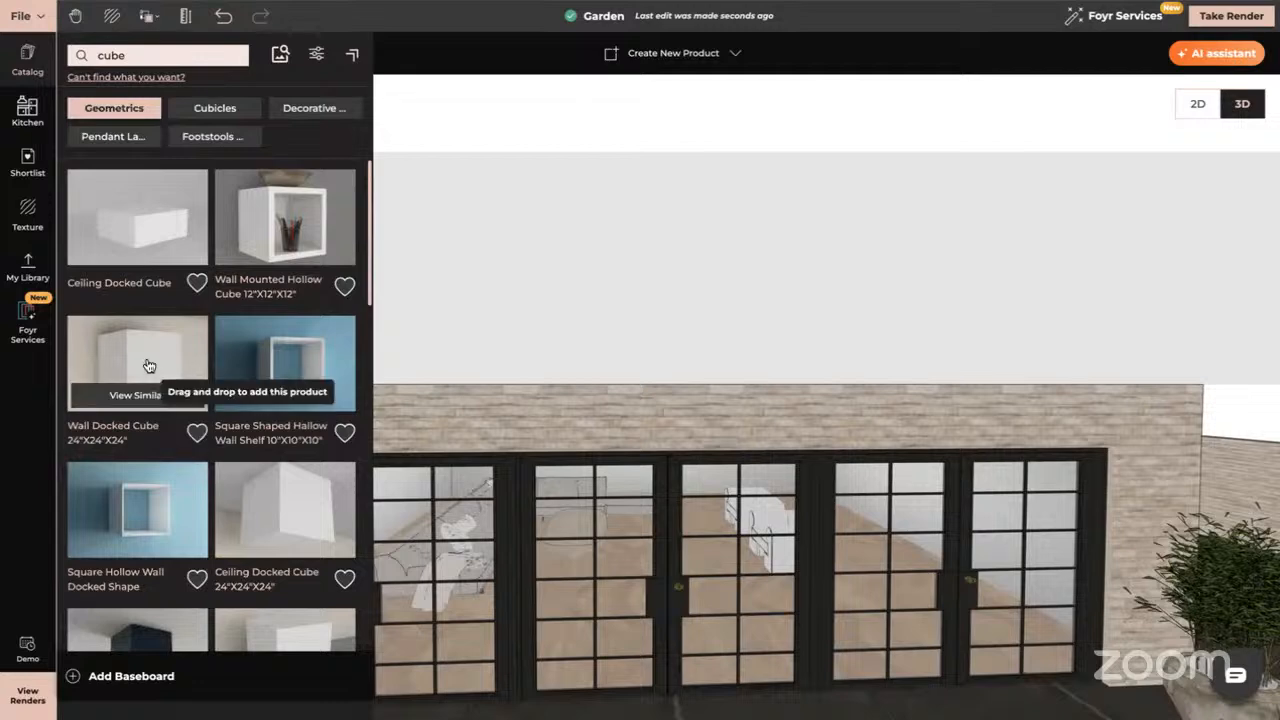
drag(137, 365, 440, 350)
click(537, 450)
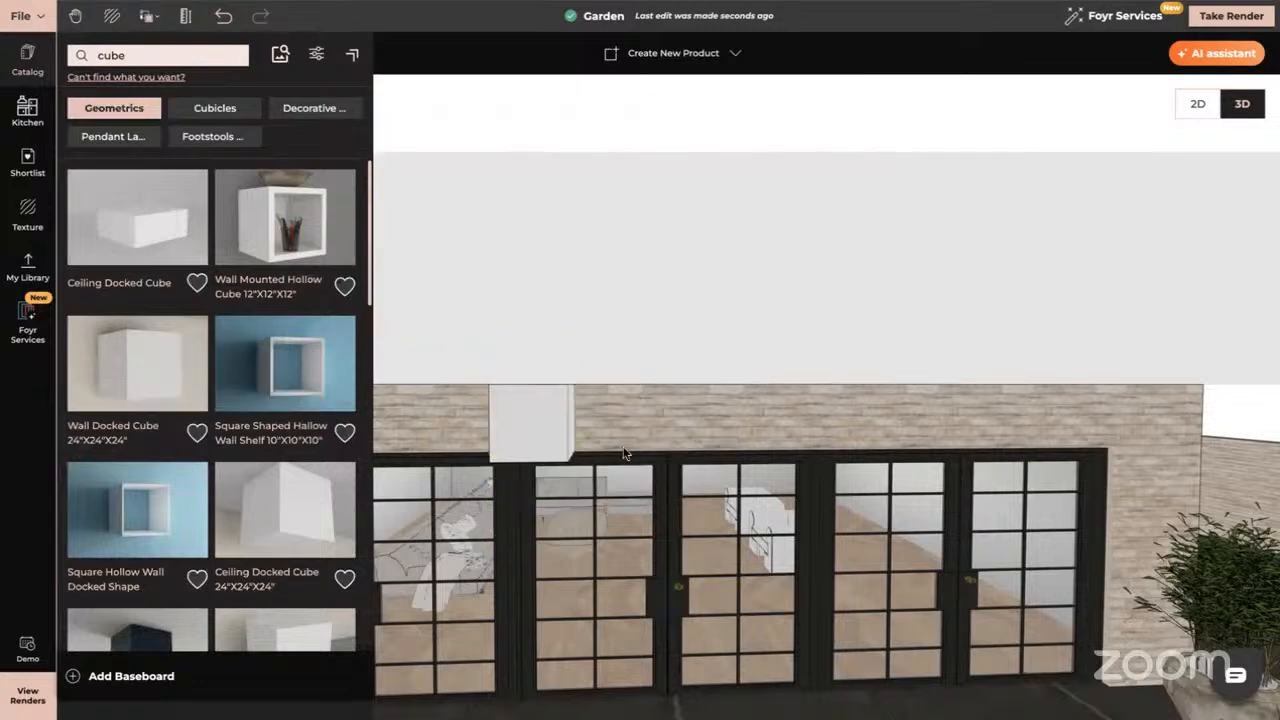
- Resize the wall cube into a wide, thin balcony slab projecting outward over the glass doors
click(528, 431)
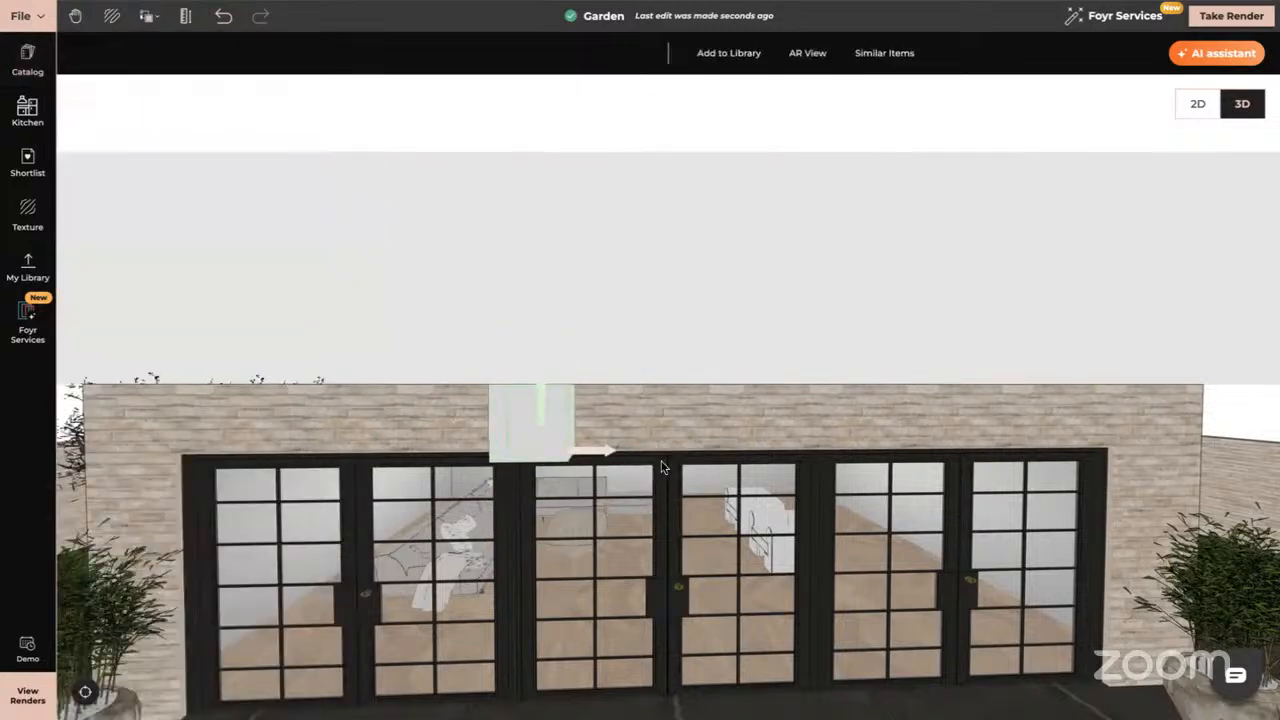
drag(661, 461, 661, 475)
click(593, 52)
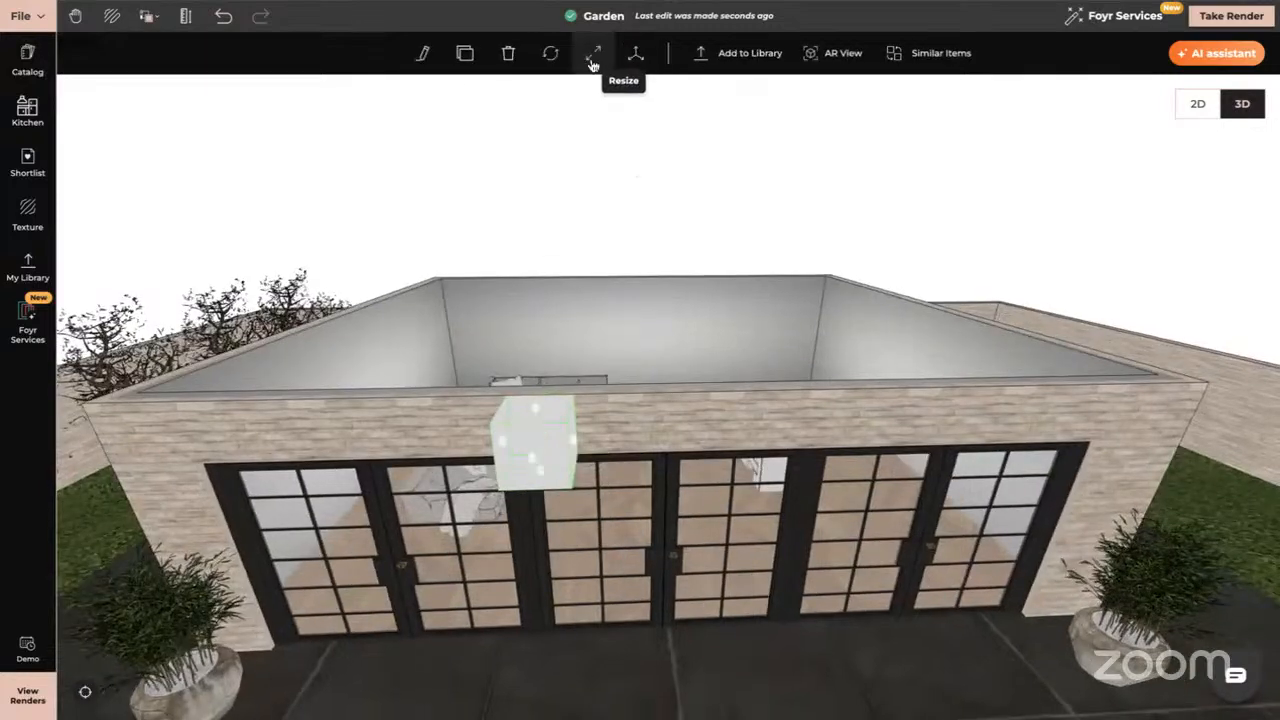
drag(580, 458, 1094, 408)
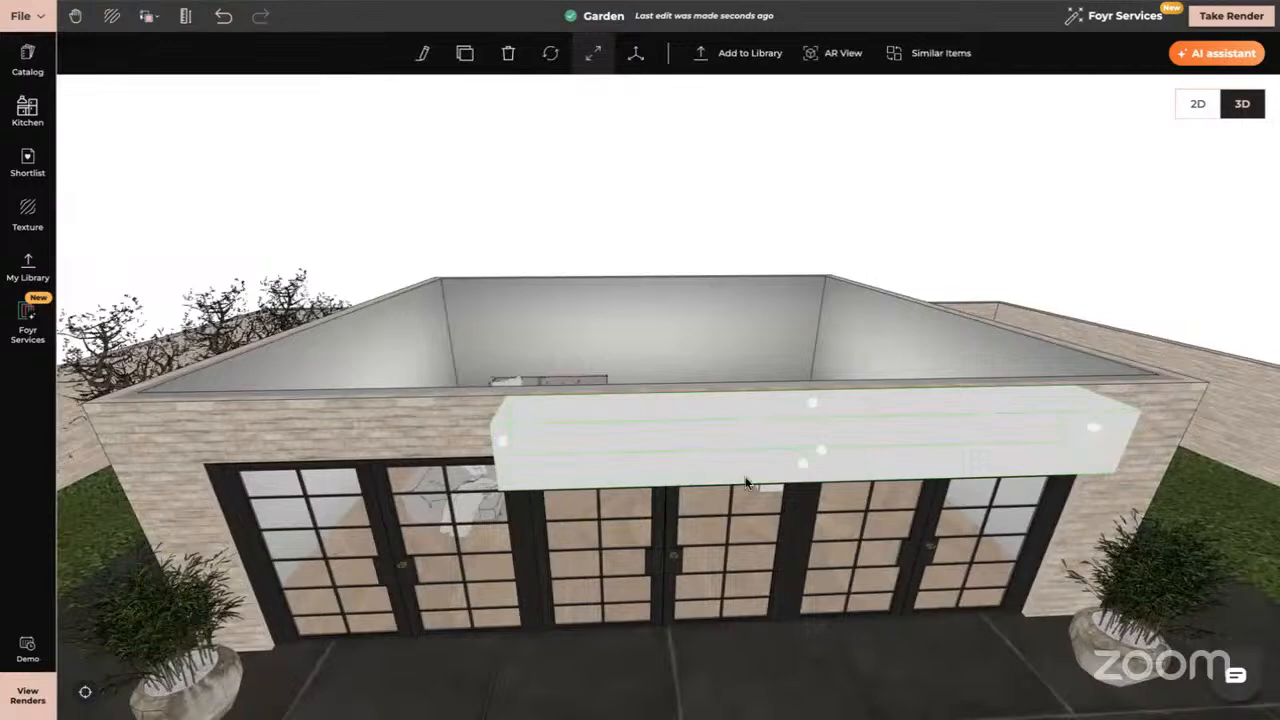
drag(806, 471, 808, 419)
drag(669, 519, 946, 456)
drag(876, 572, 796, 575)
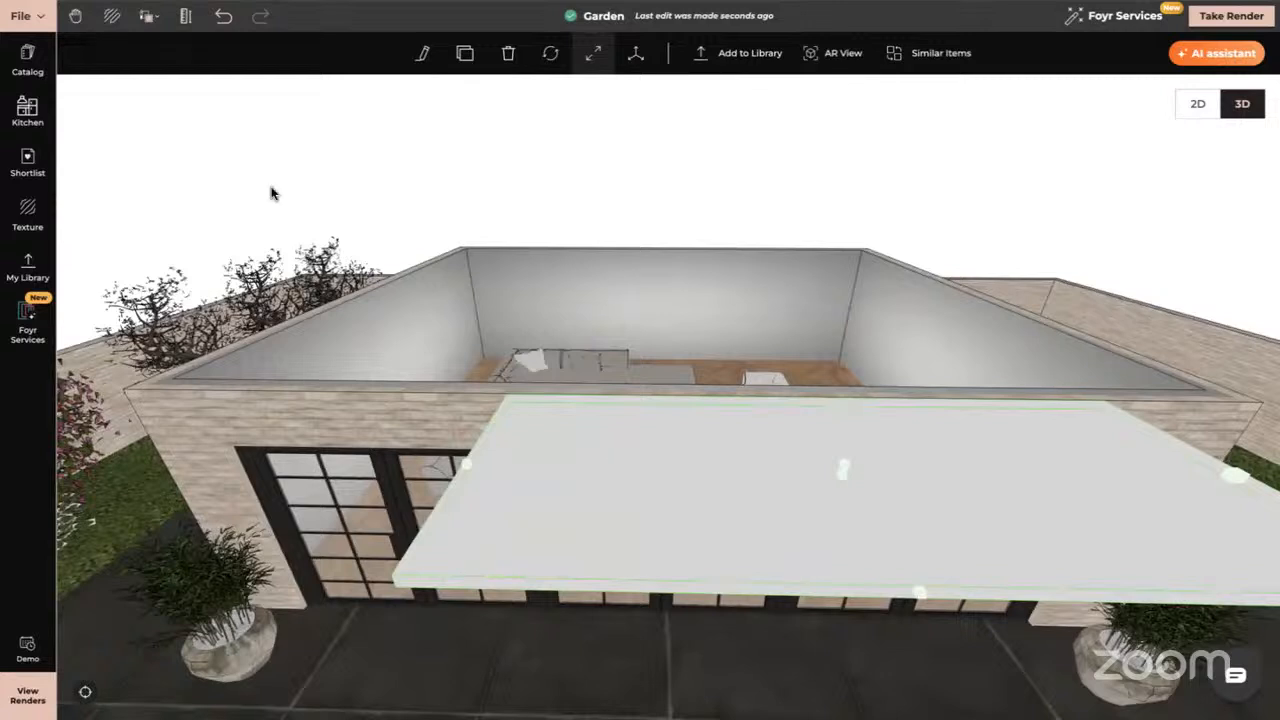
- Find the Wooden Railing among the building elements' railings and handrails and place it along the balcony slab's front edge
click(33, 62)
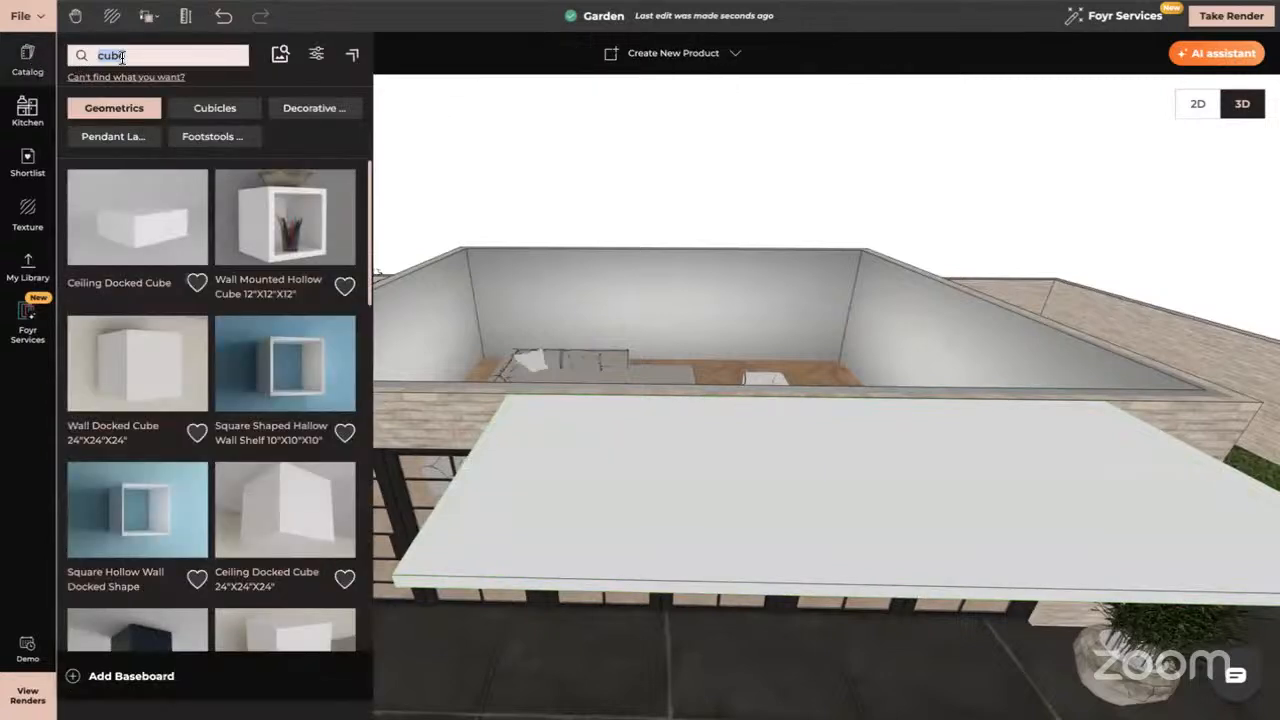
key(BackSpace)
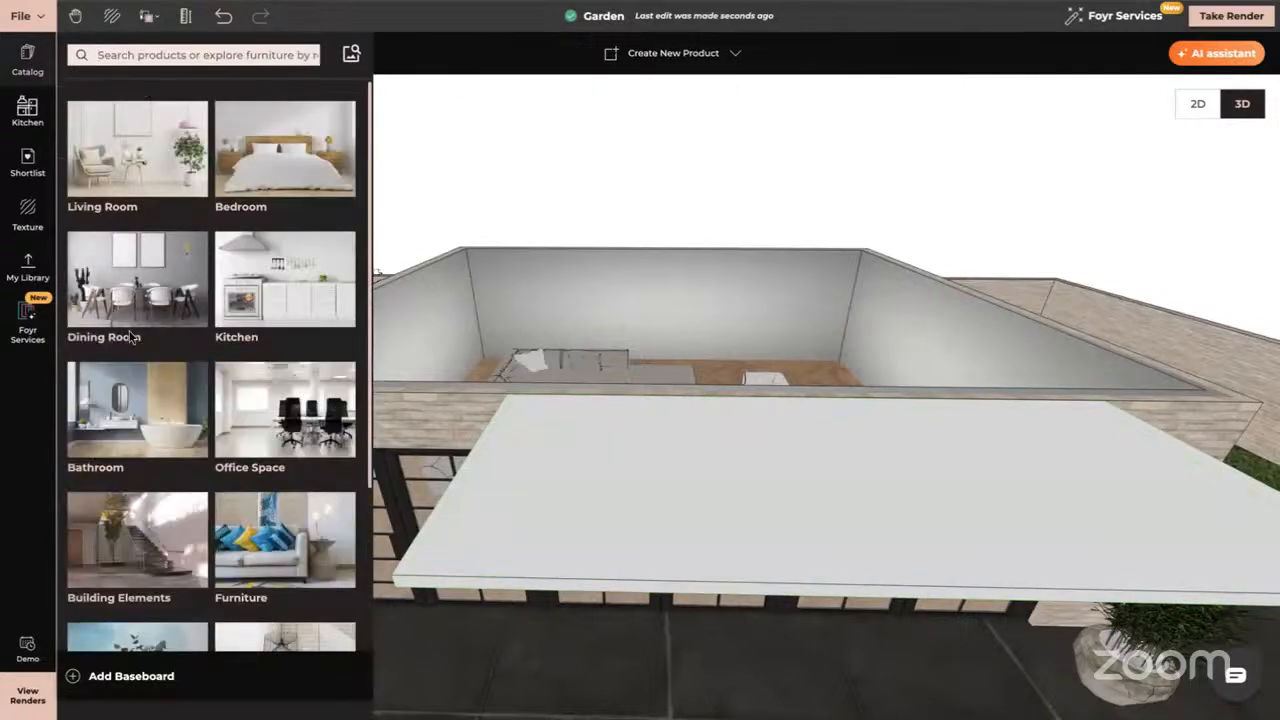
scroll(130, 370, down, 1)
click(132, 456)
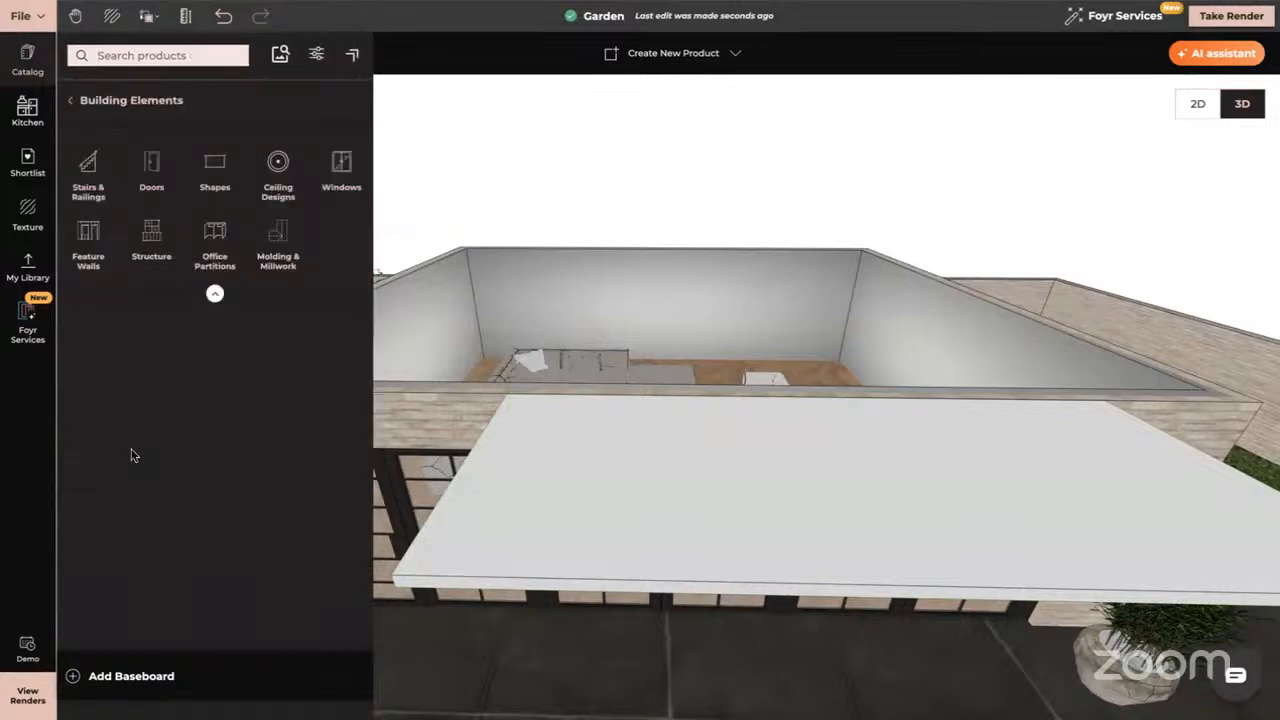
click(87, 163)
click(266, 140)
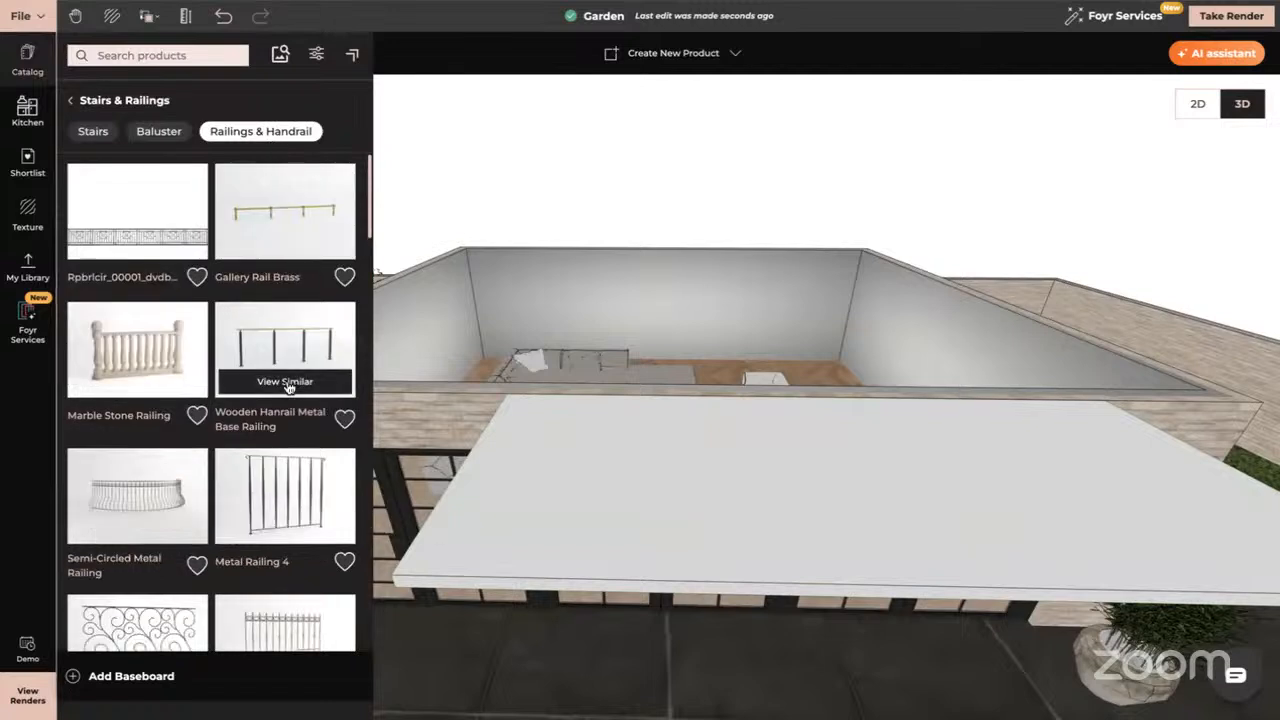
scroll(292, 410, down, 5)
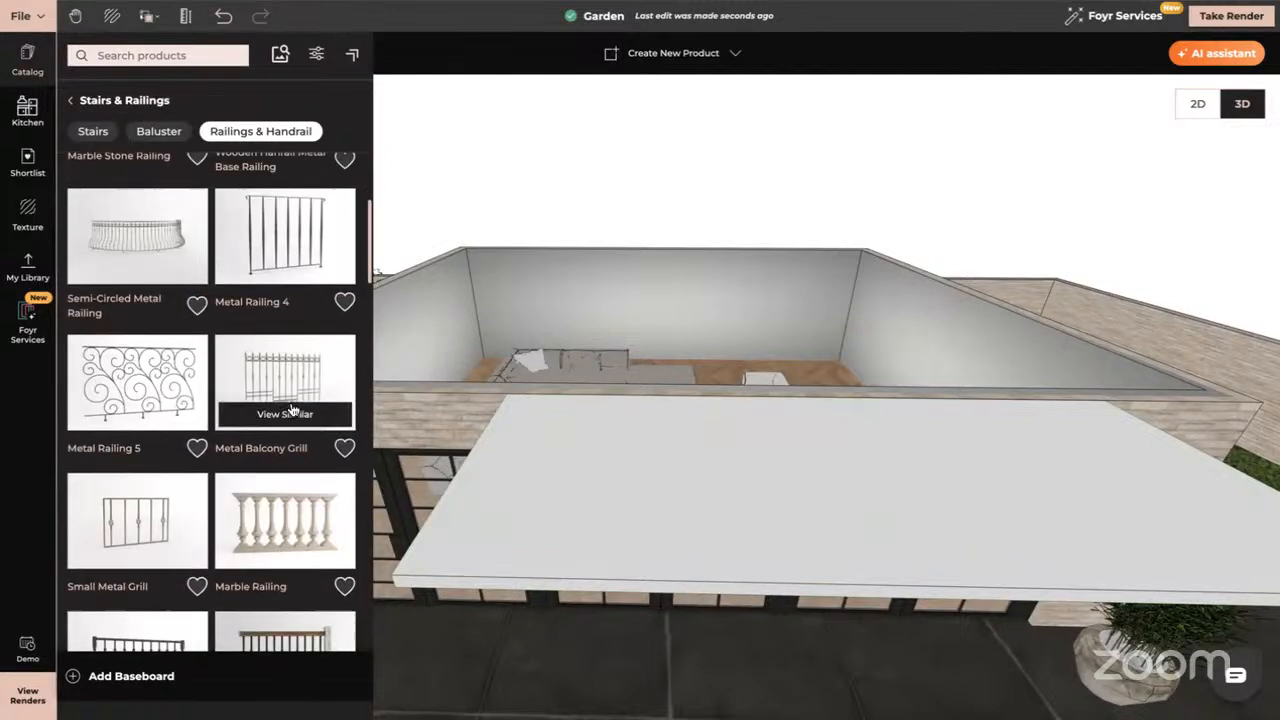
scroll(292, 410, down, 2)
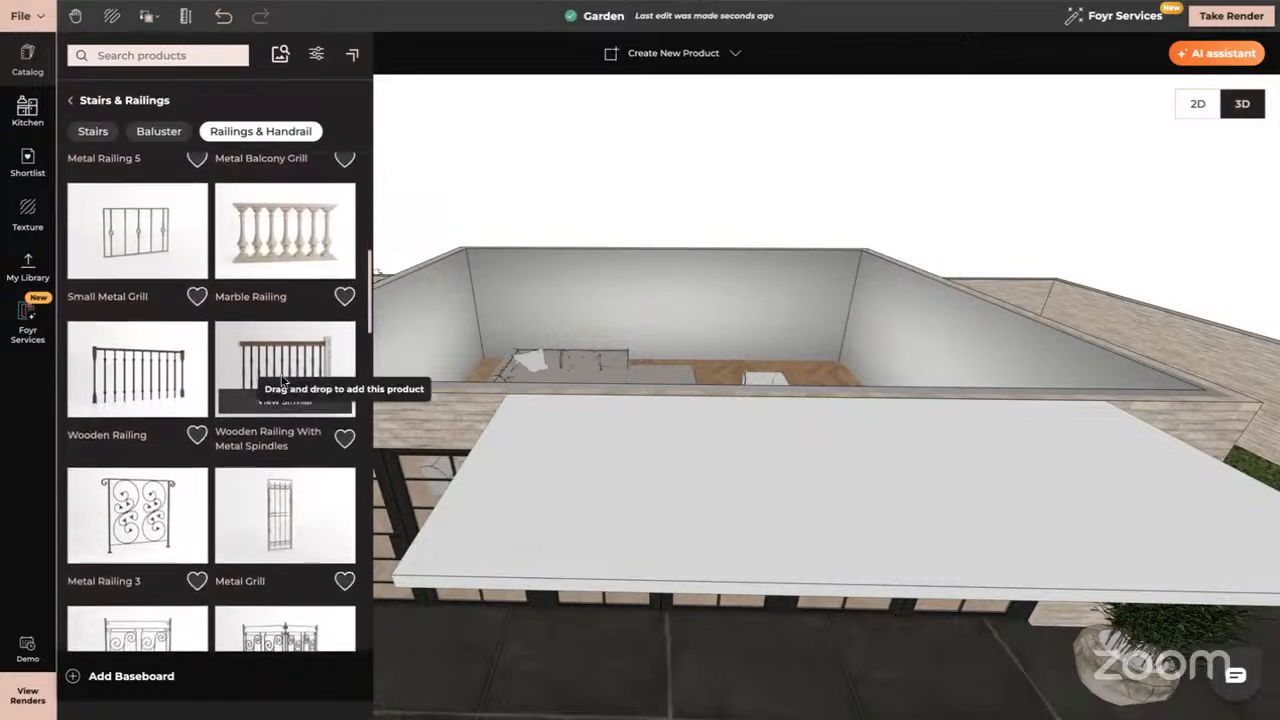
click(135, 368)
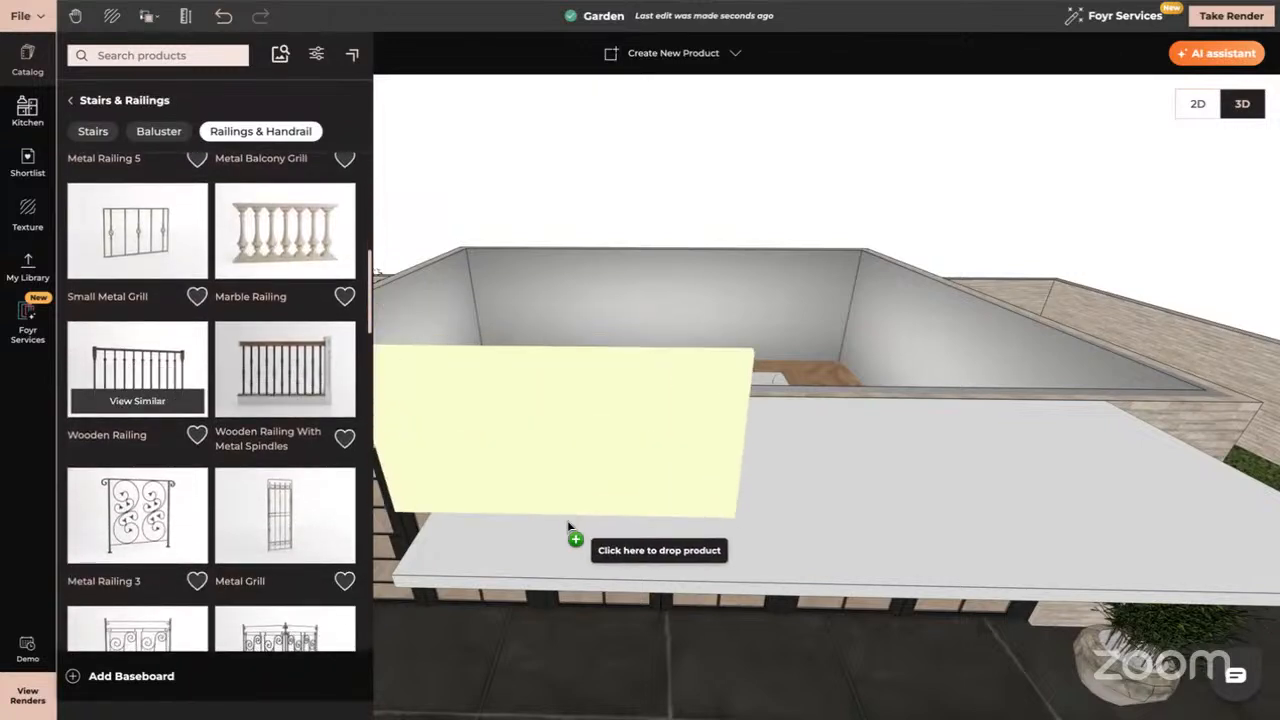
click(601, 580)
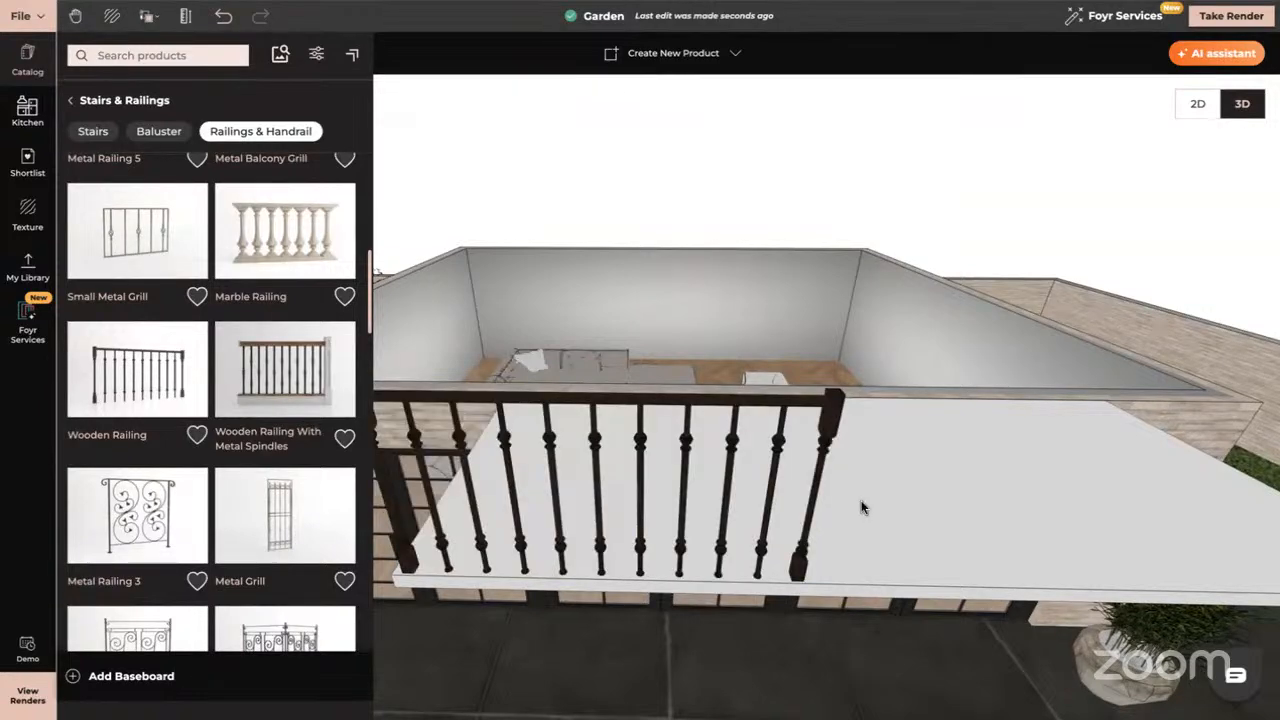
right_drag(864, 508, 820, 466)
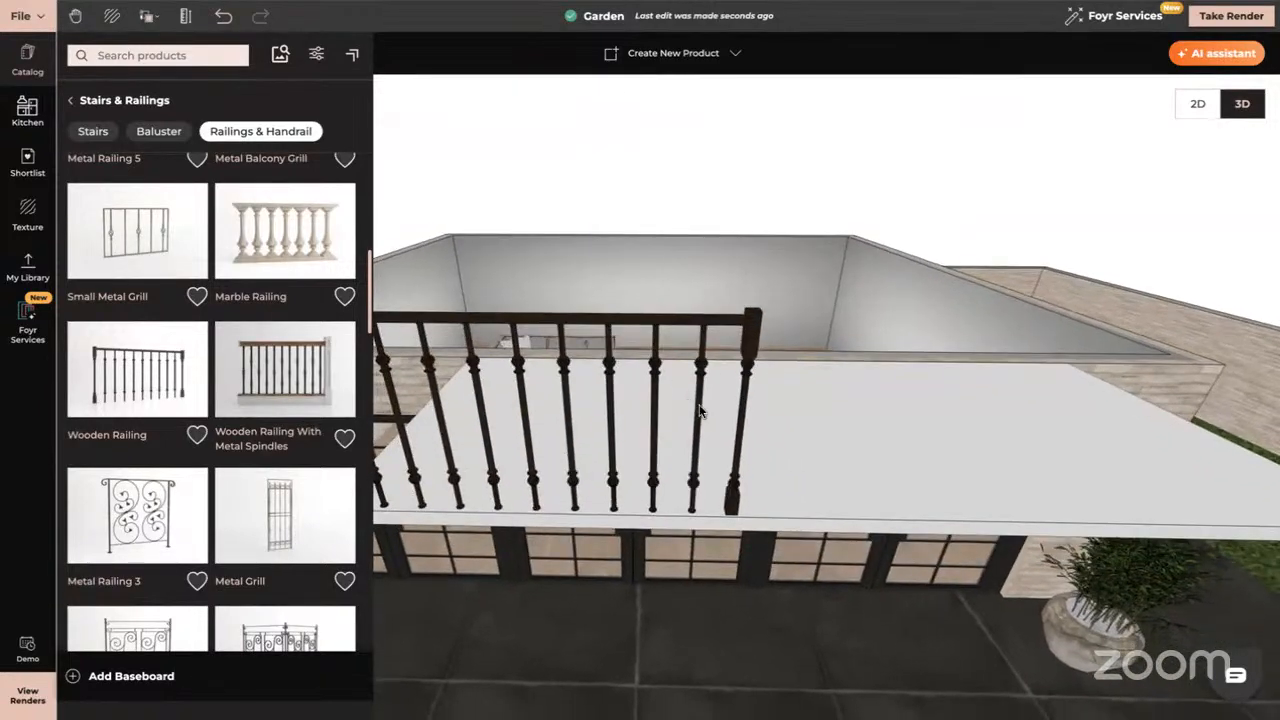
- Stretch the wooden railing lengthwise so it spans the front edge of the balcony slab
click(698, 411)
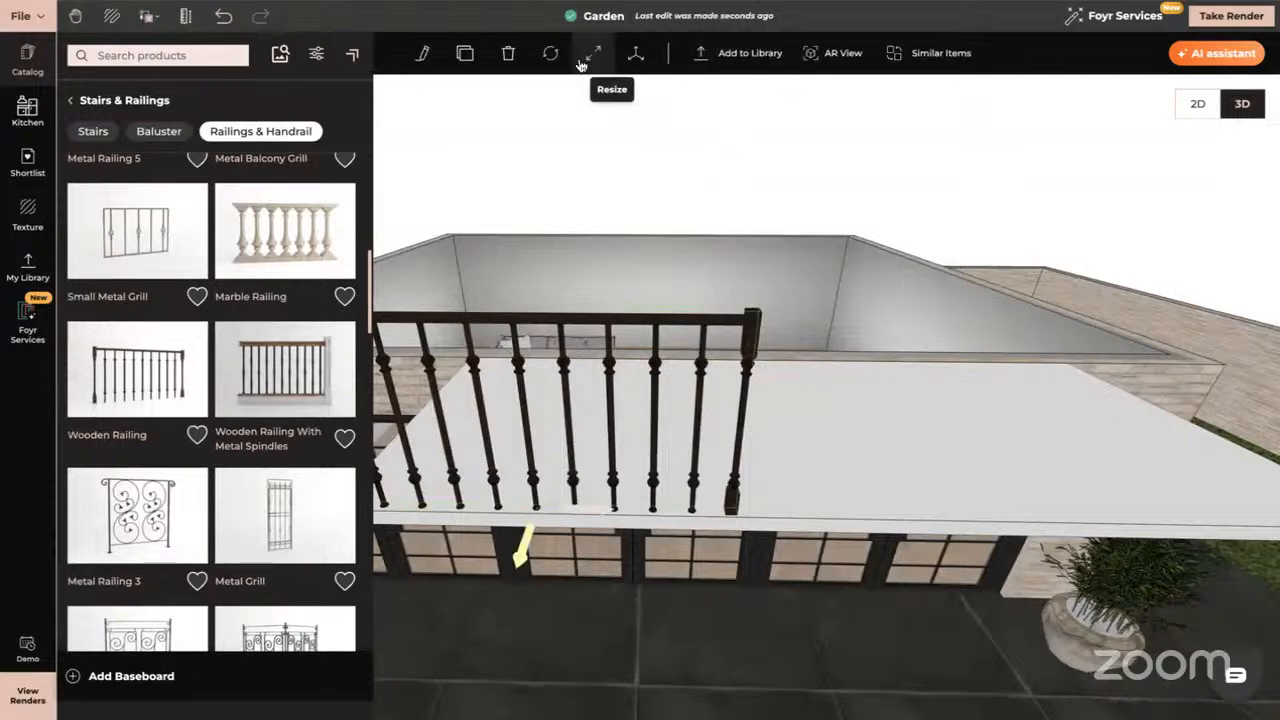
click(592, 57)
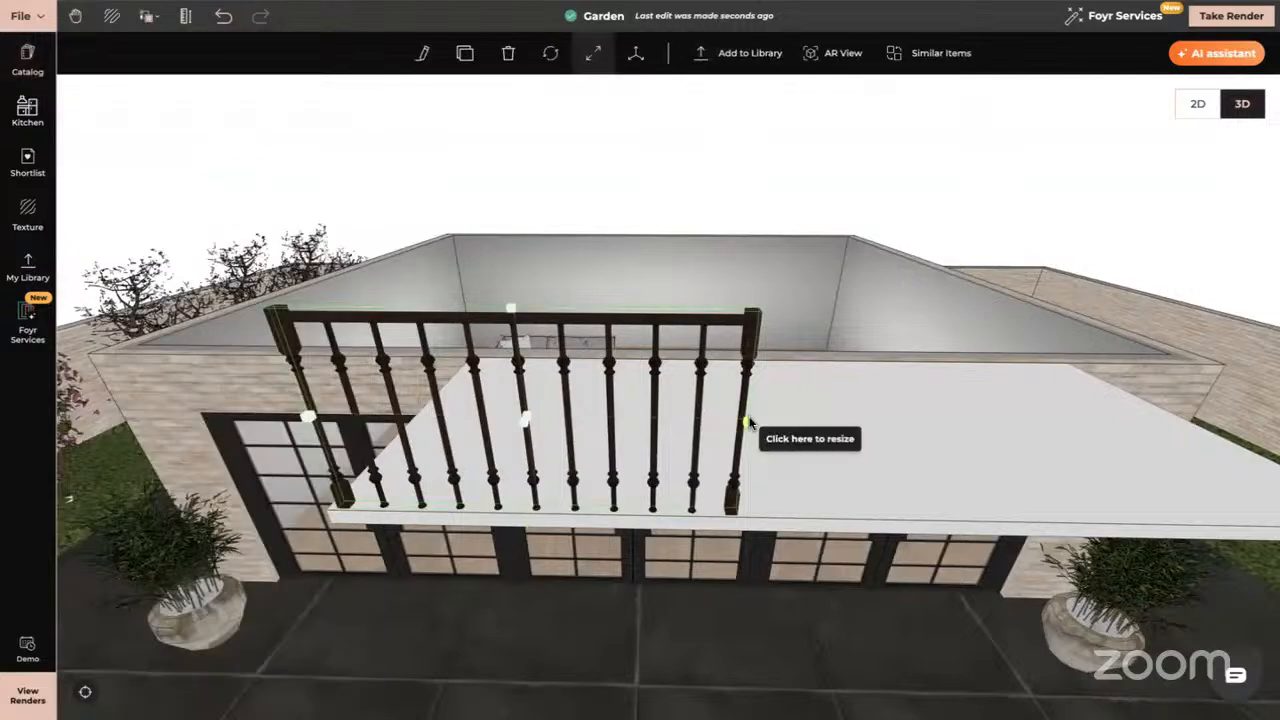
drag(746, 424, 1257, 465)
right_drag(1068, 480, 928, 459)
drag(933, 427, 1031, 474)
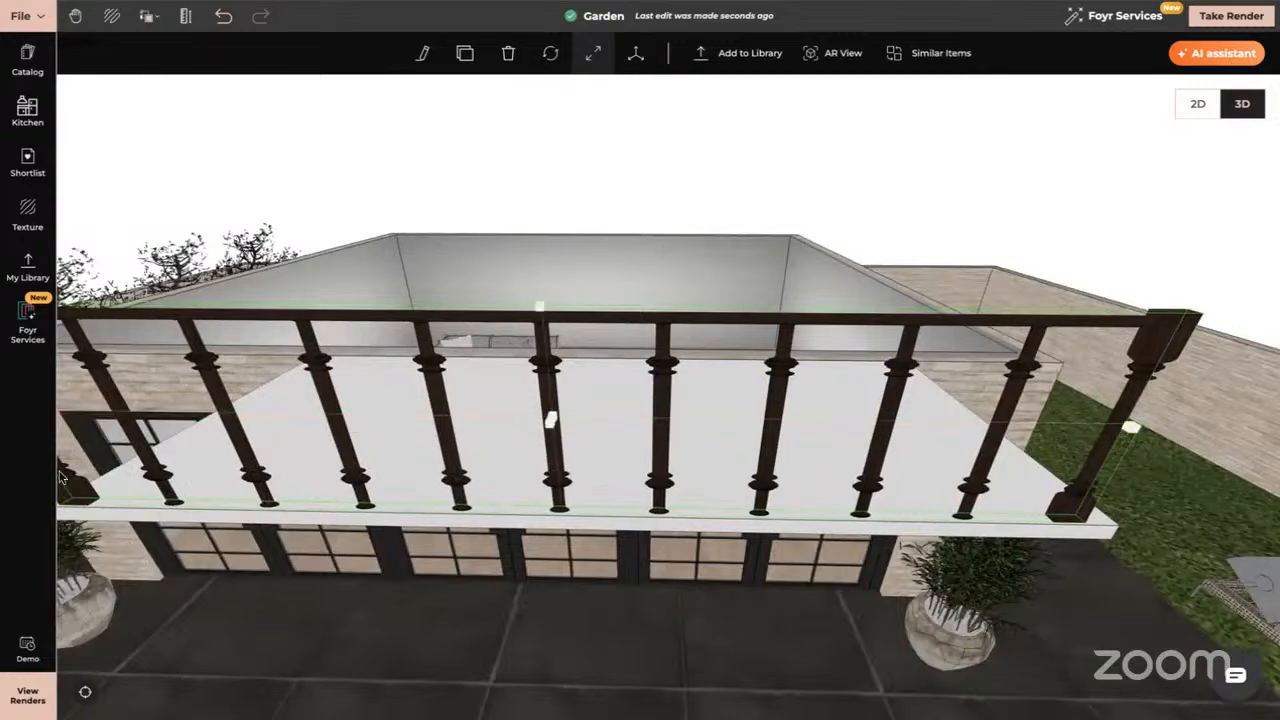
click(14, 474)
- Search the textures for "invi" and apply the plain white result to the base block of the wooden railing's end post
drag(522, 507, 591, 241)
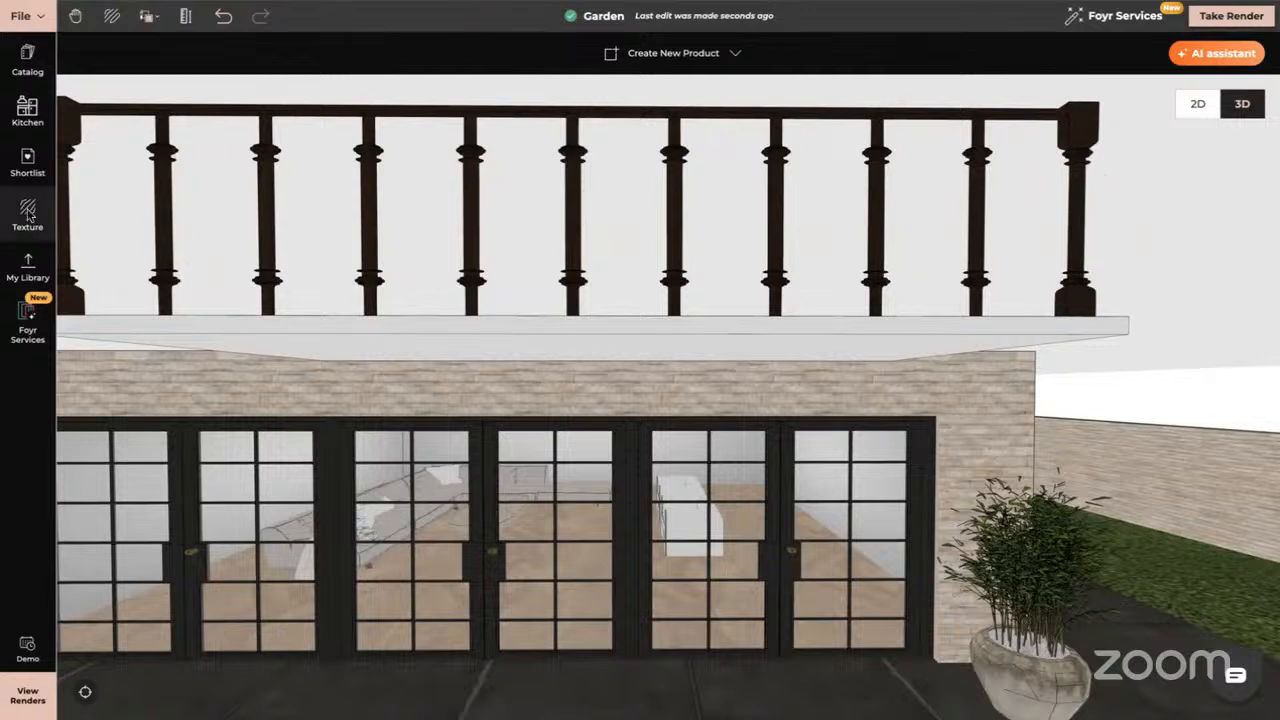
click(28, 213)
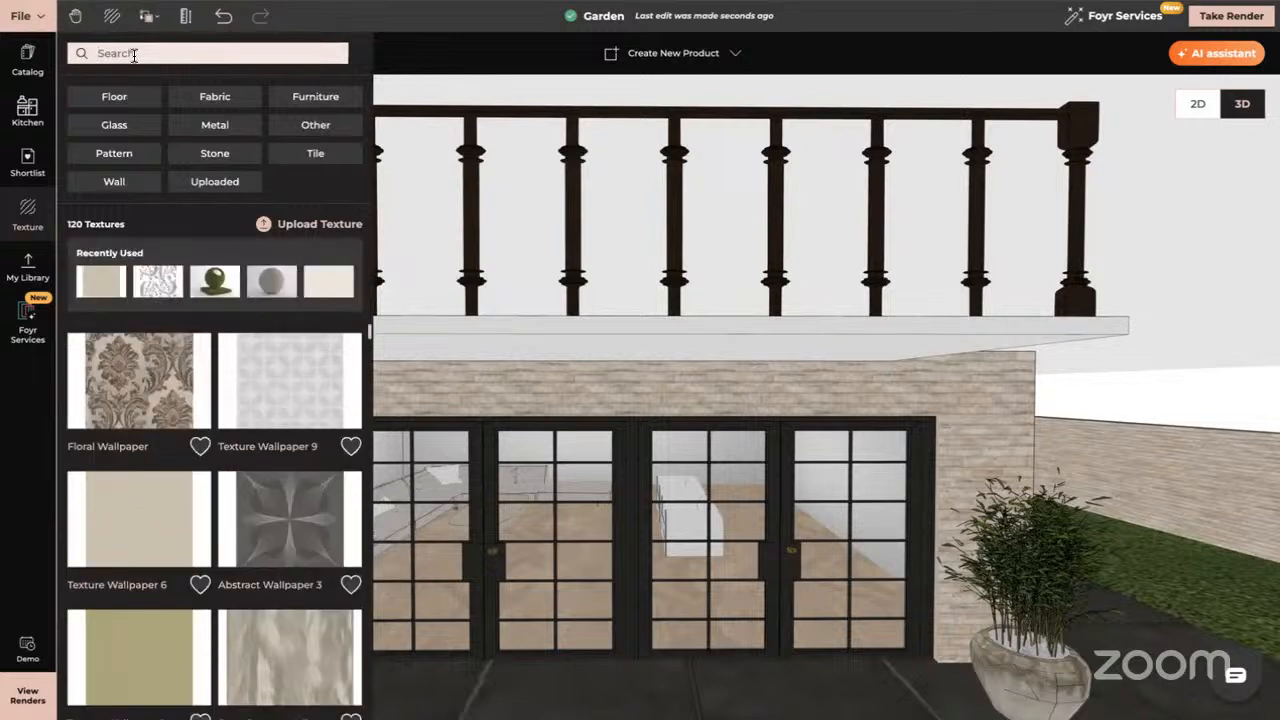
text(in)
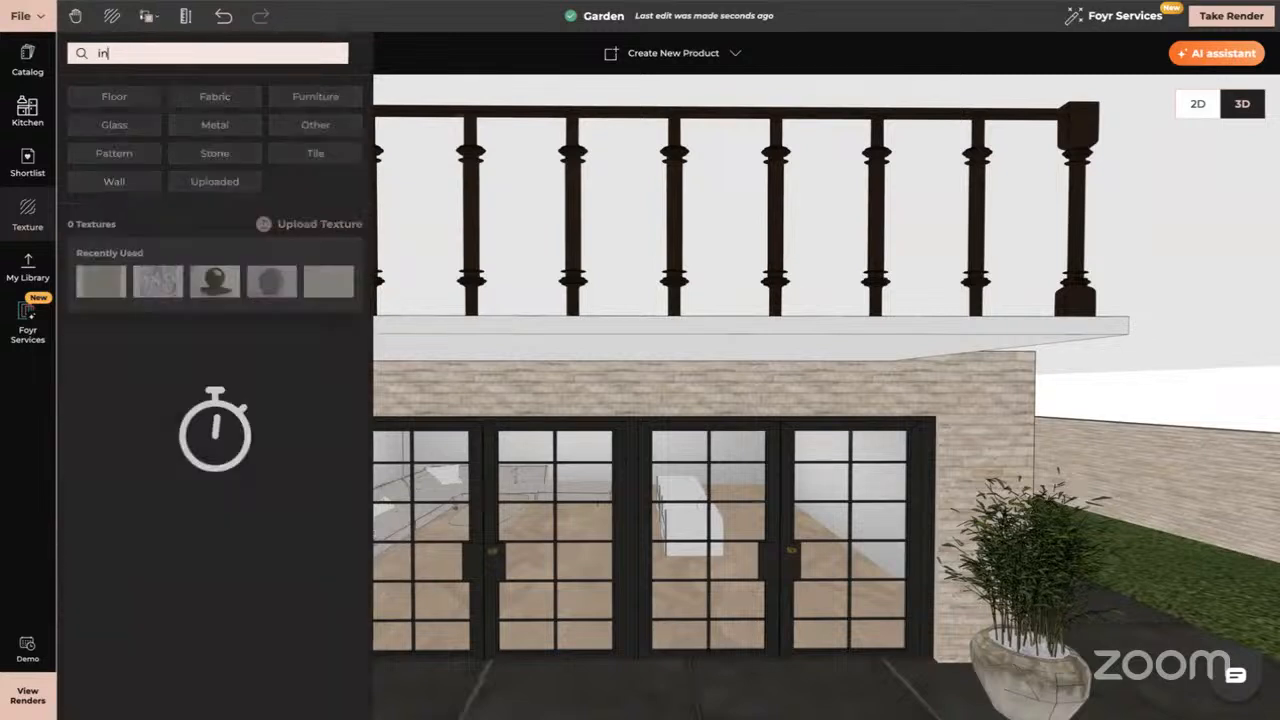
text(vi)
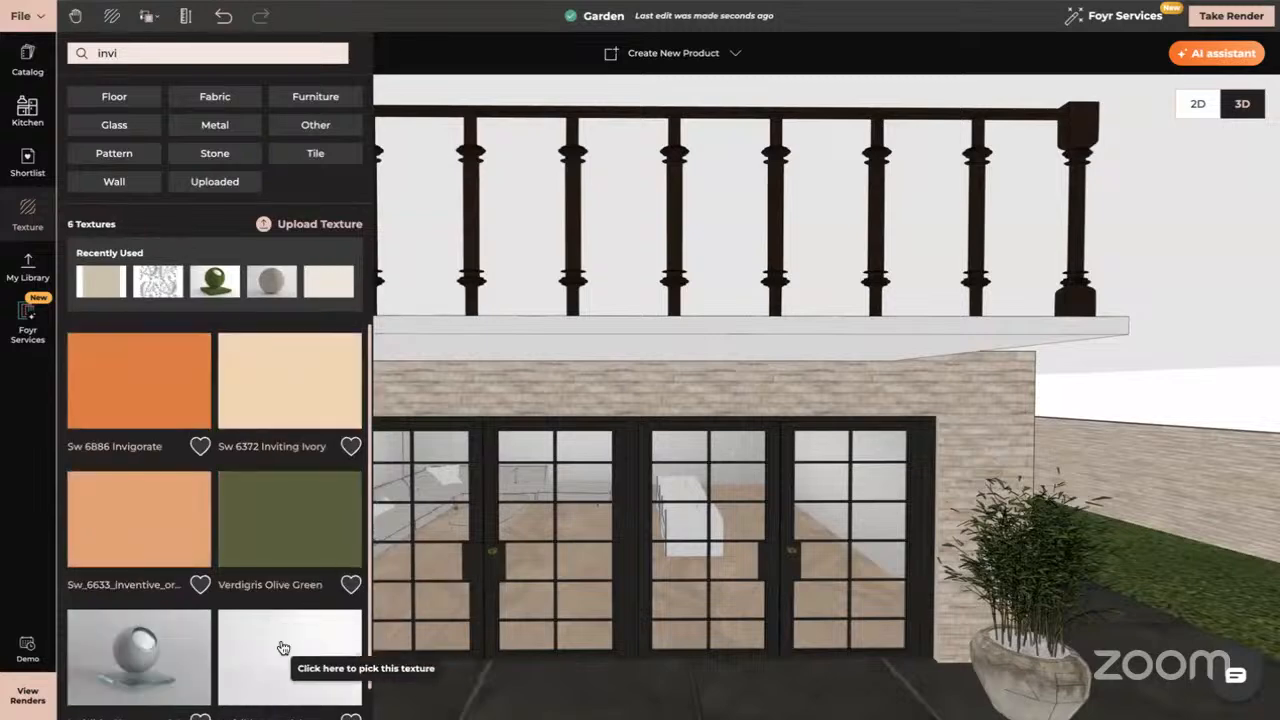
click(307, 655)
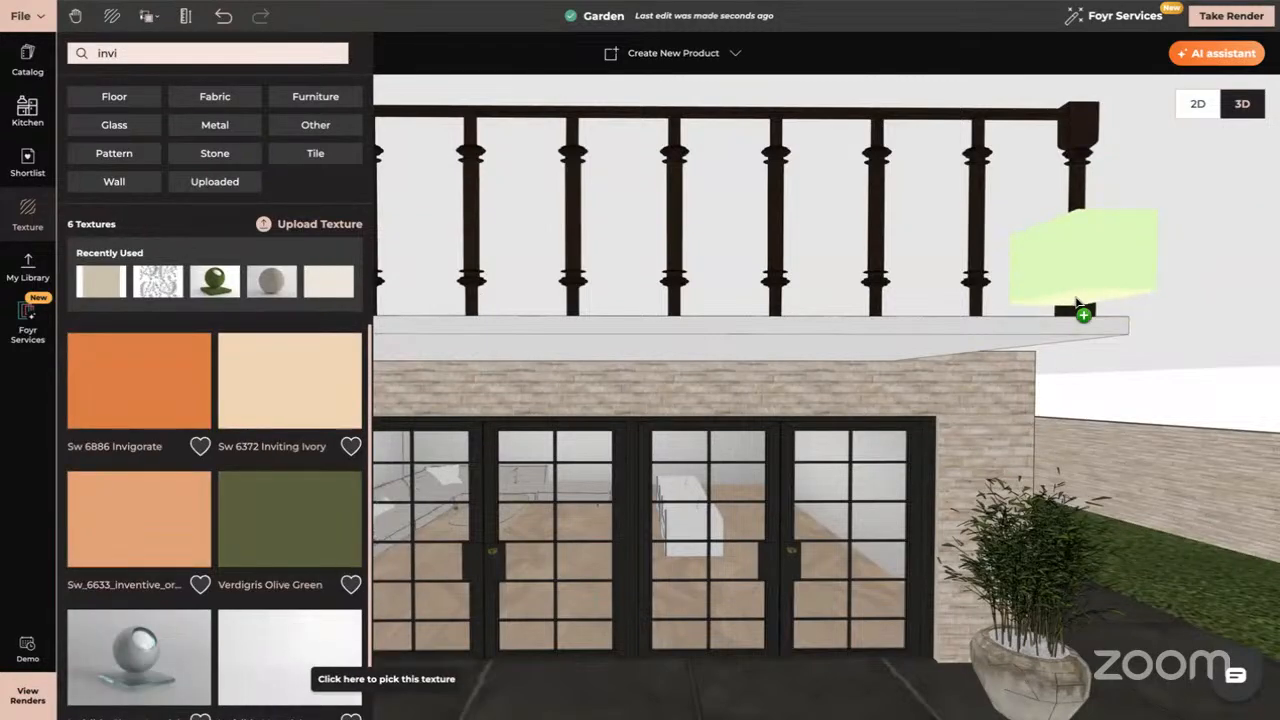
click(1084, 307)
drag(891, 249, 734, 243)
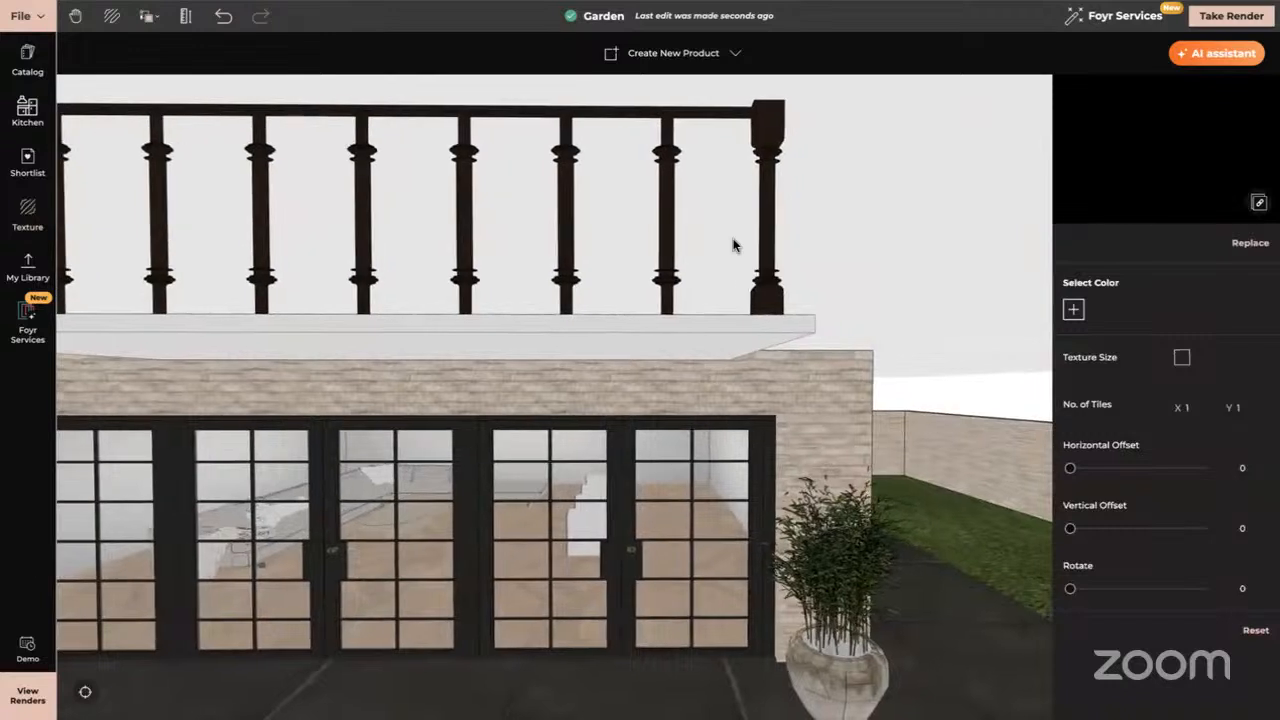
- Apply the same "invi" texture to the remaining parts of the wooden railing's posts and balusters, leaving the handrail dark
click(27, 212)
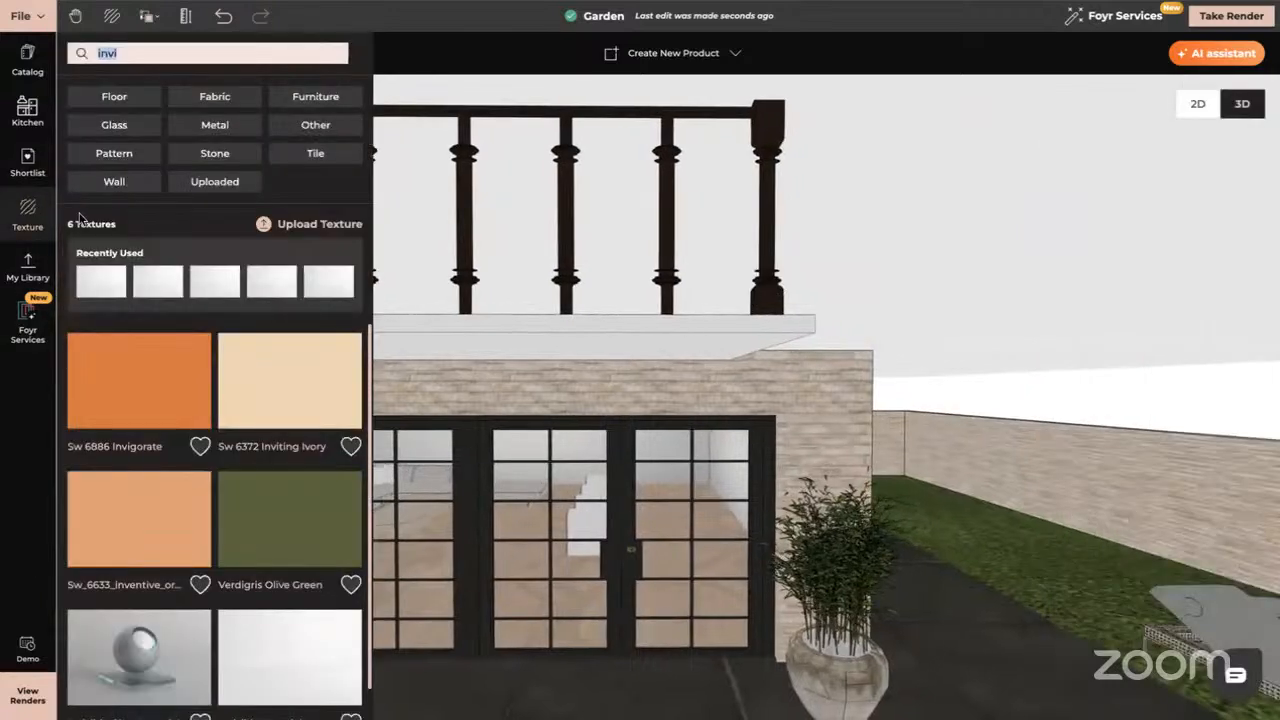
click(254, 651)
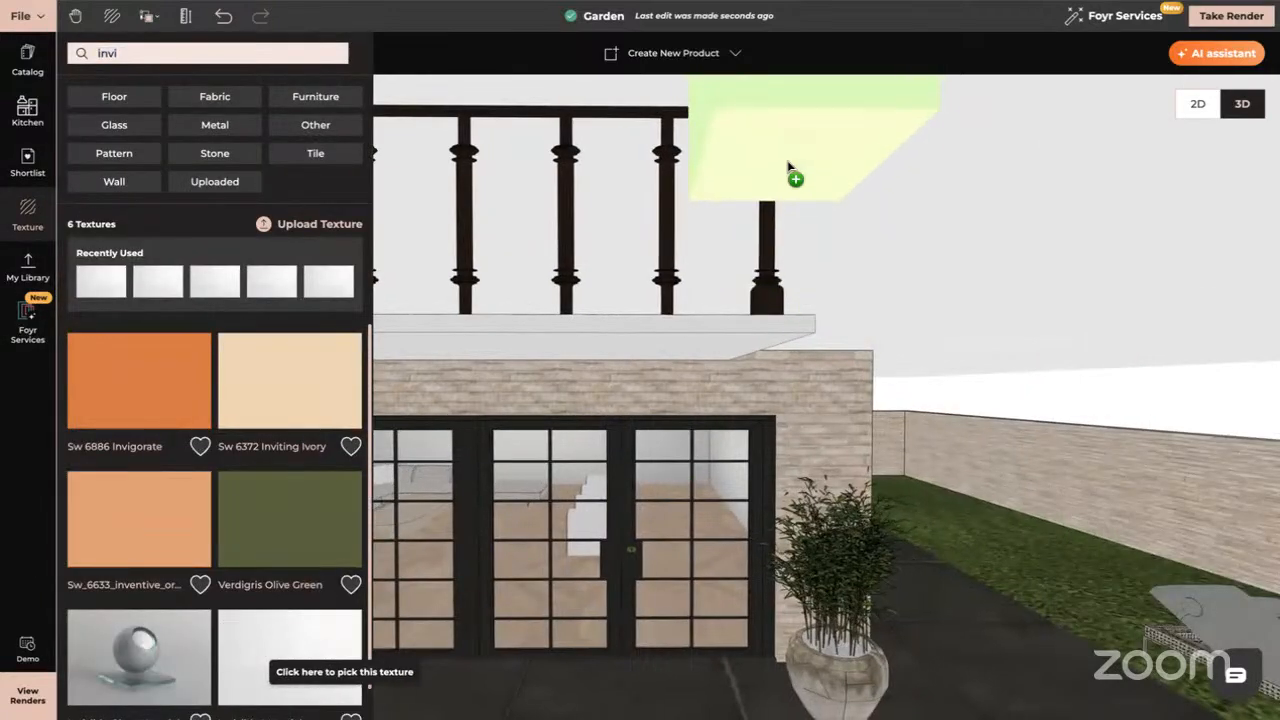
click(776, 153)
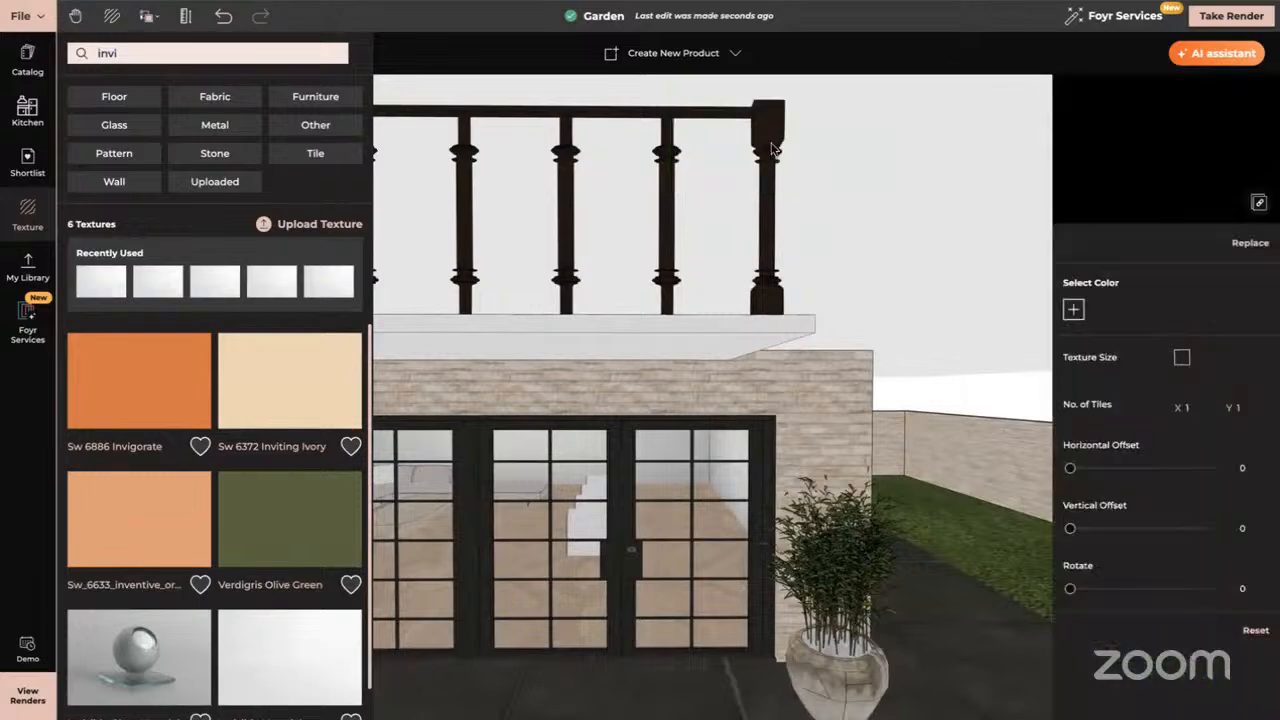
scroll(773, 151, up, 2)
right_drag(811, 191, 677, 281)
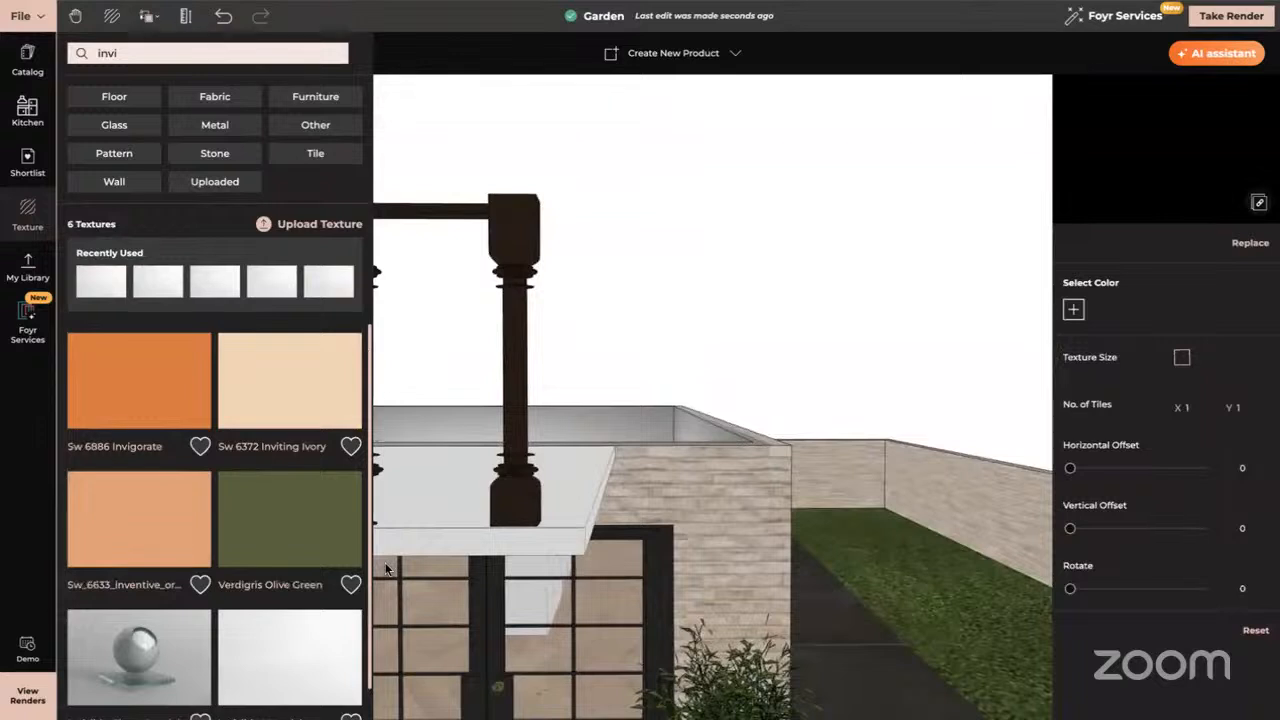
drag(349, 580, 548, 364)
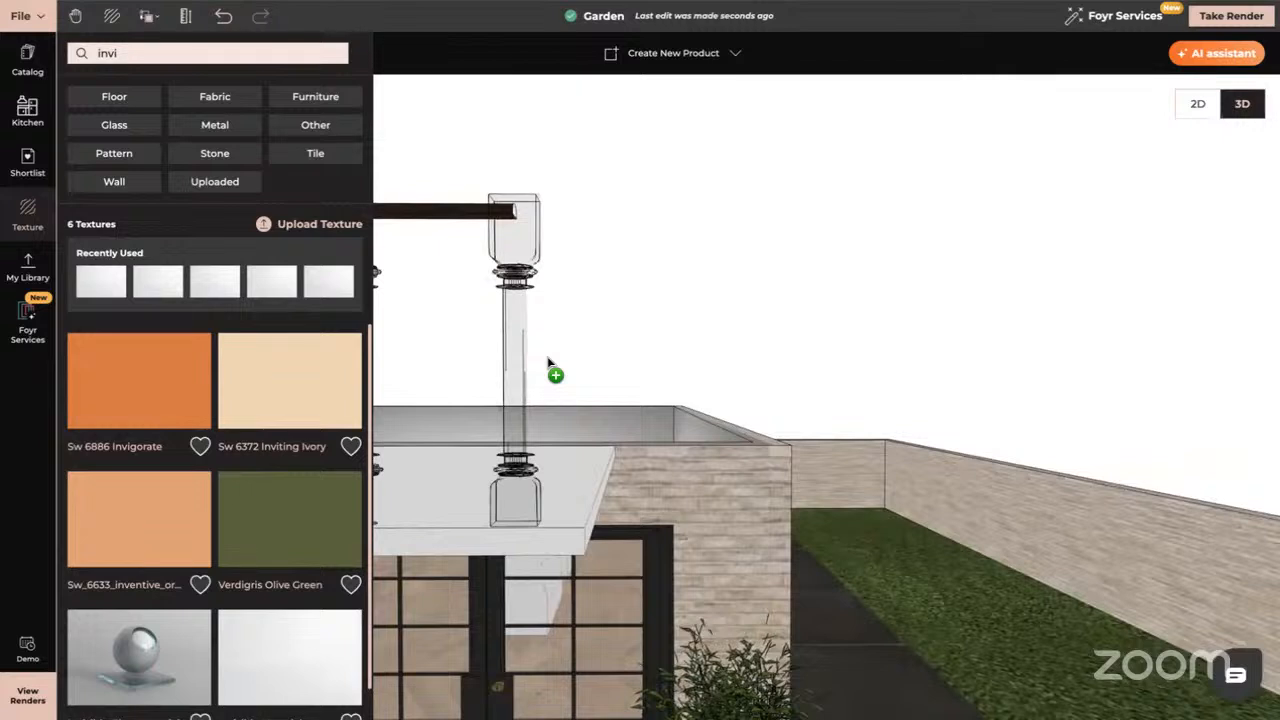
click(548, 362)
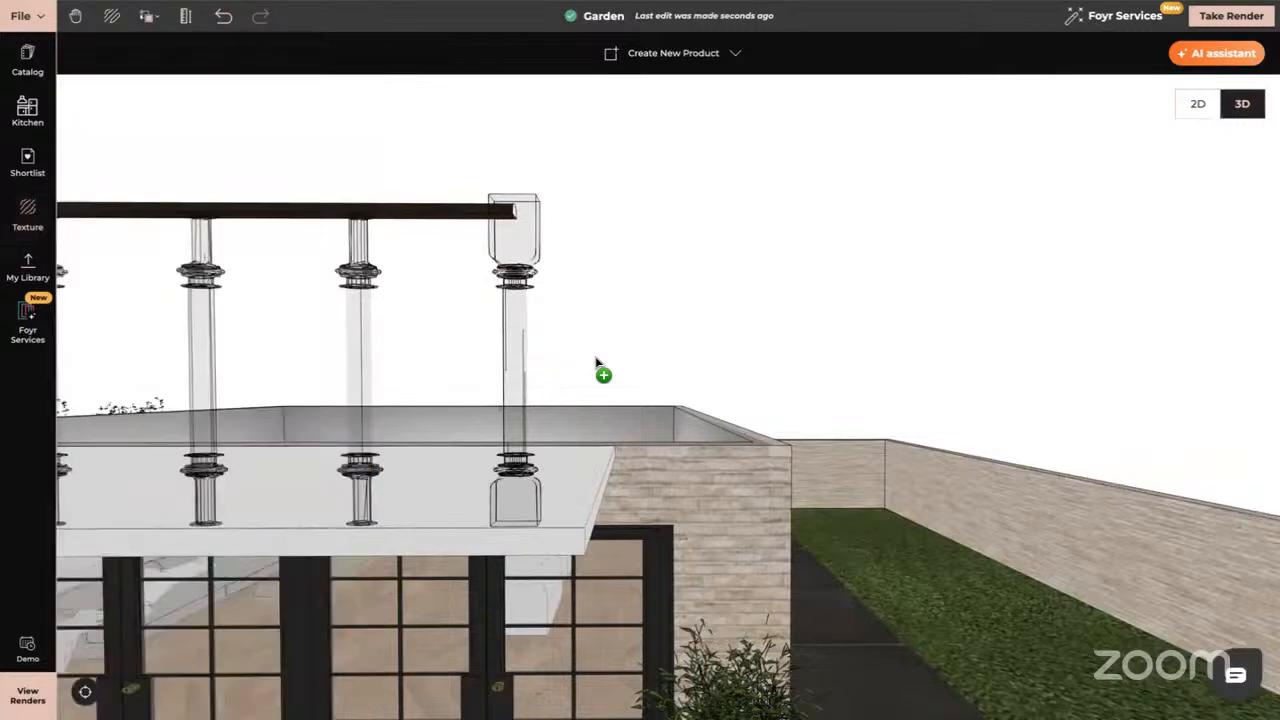
- Delete the wooden railing from the balcony slab
key(Left)
key(Left)
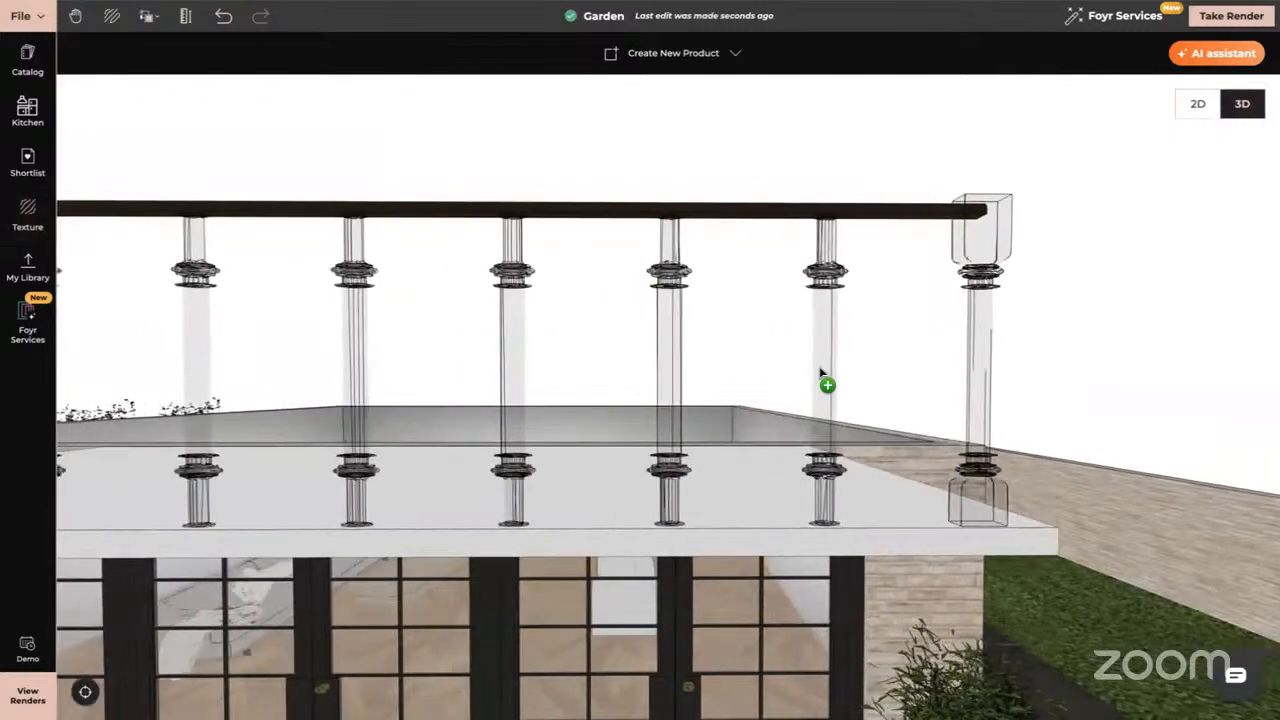
click(832, 428)
key(Delete)
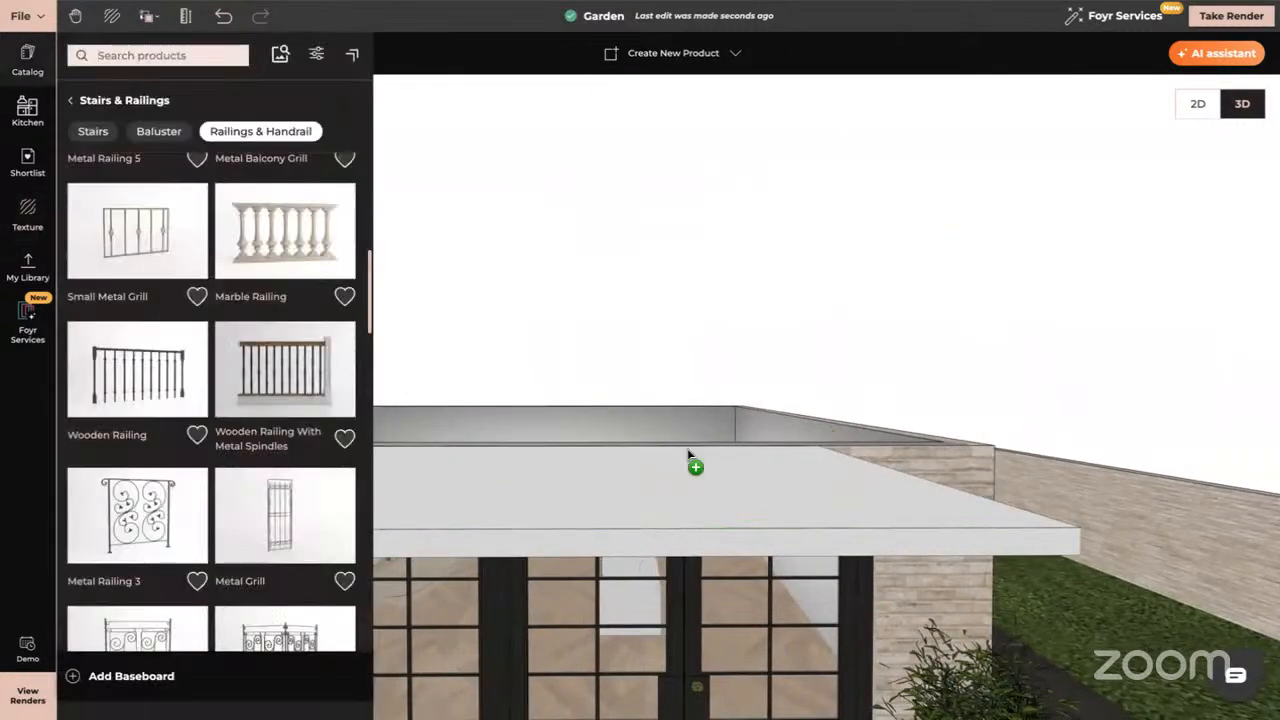
- Find a long black railing with slim vertical bars among the railings and handrails and place it on the balcony slab
scroll(288, 436, down, 5)
drag(620, 441, 542, 441)
key(Down)
key(Down)
key(Down)
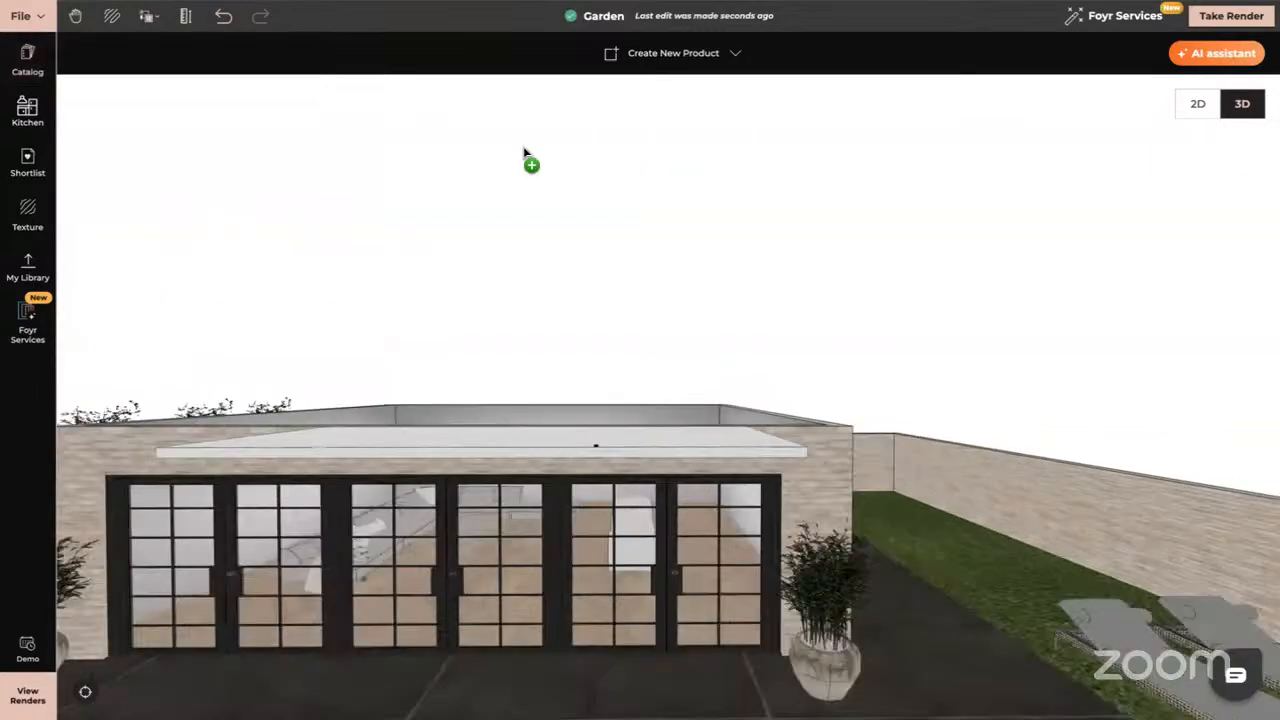
click(600, 430)
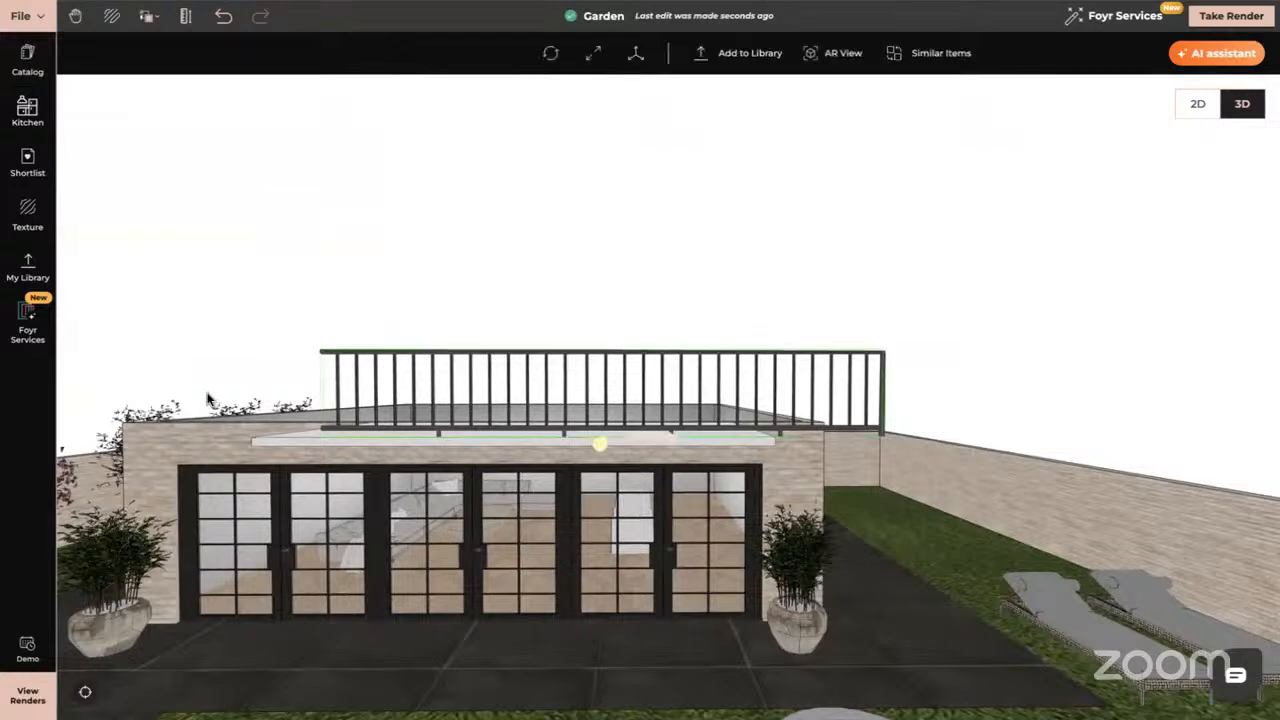
- Align the black railing with the slab's front edge and shorten it to match the slab's width
drag(600, 441, 468, 443)
click(593, 53)
drag(204, 393, 298, 423)
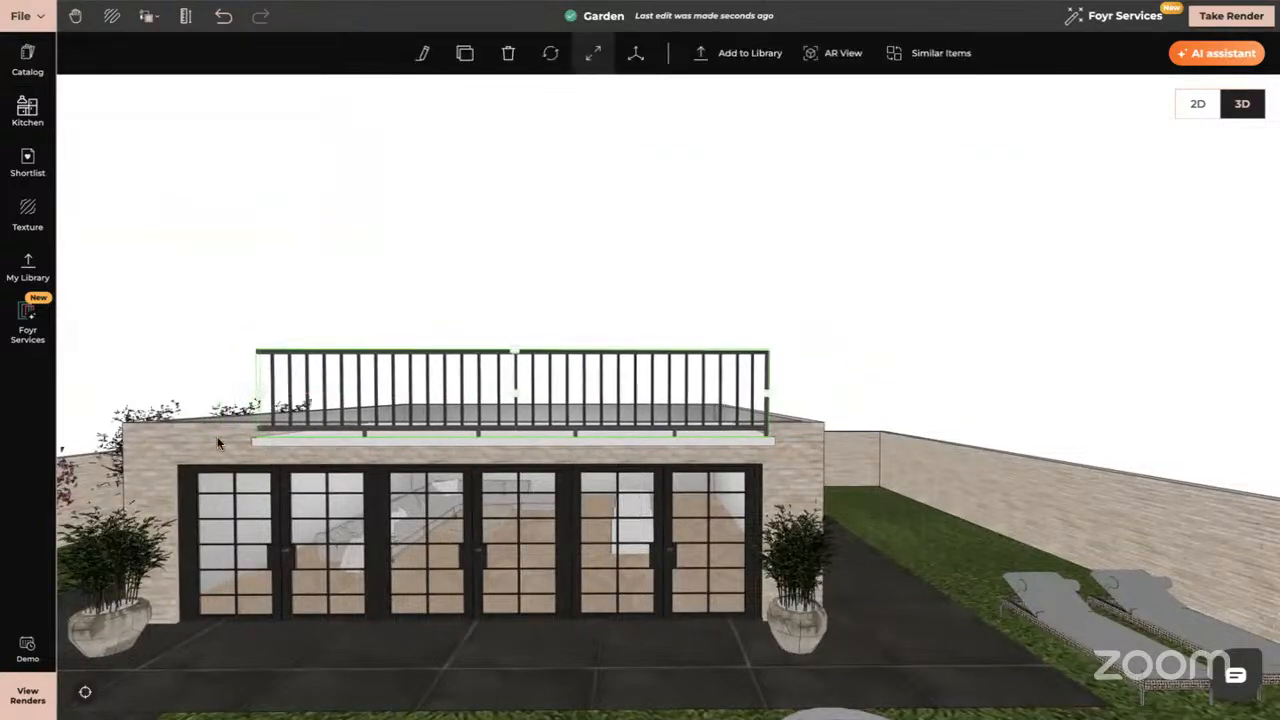
- Lower the balcony slab slightly on the house wall together with the railing on it
drag(377, 465, 383, 490)
click(391, 432)
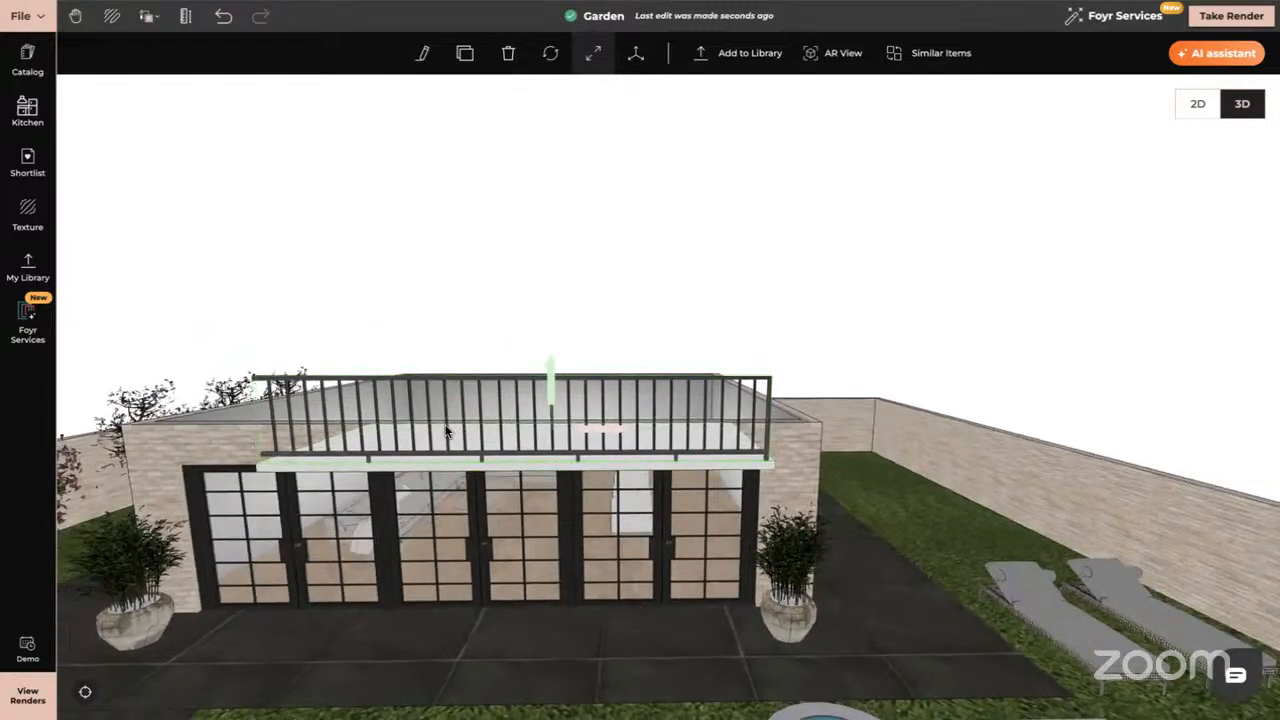
drag(549, 378, 549, 382)
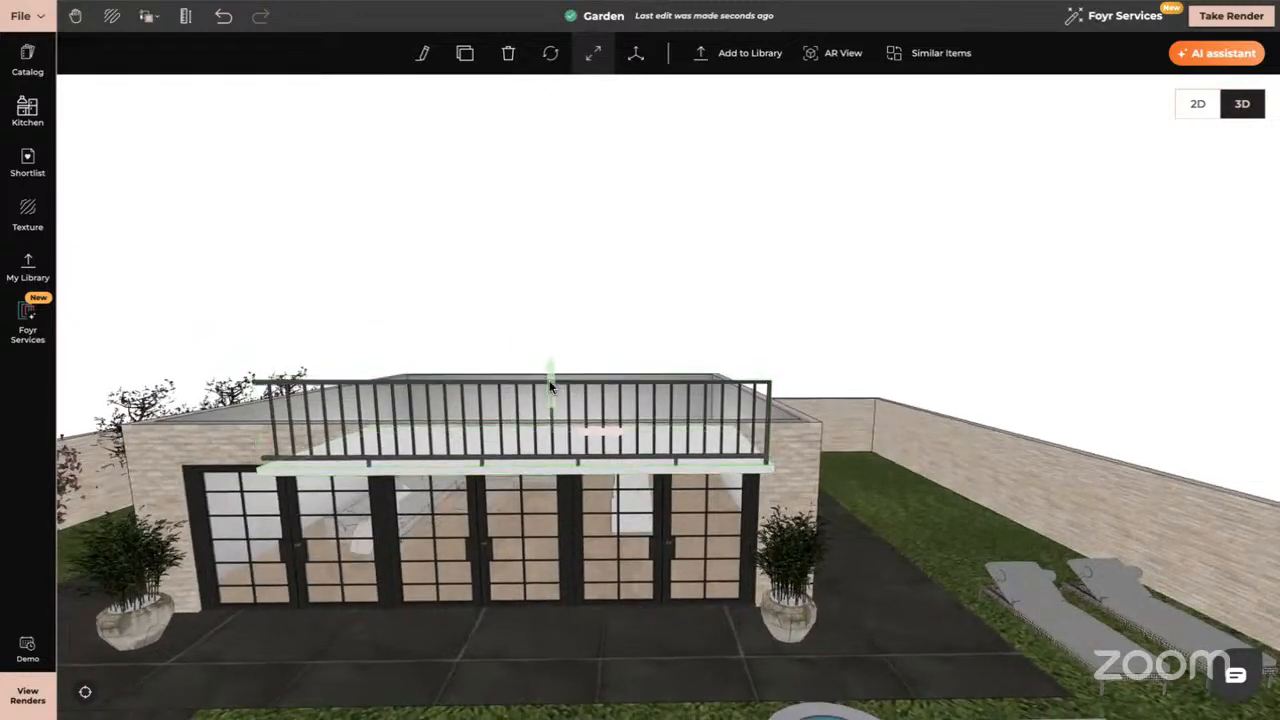
drag(531, 463, 531, 503)
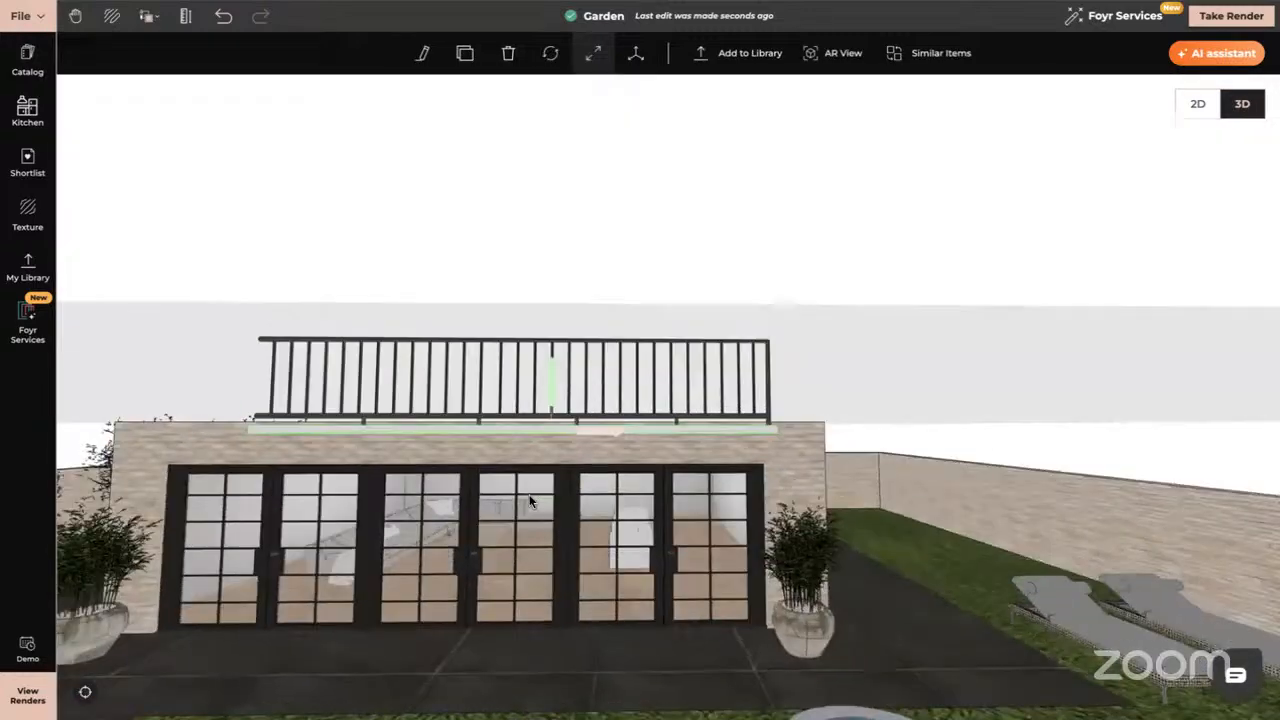
- Look through the catalog's railings and handrails as far as the Custom Railing and its neighbouring designs
click(29, 62)
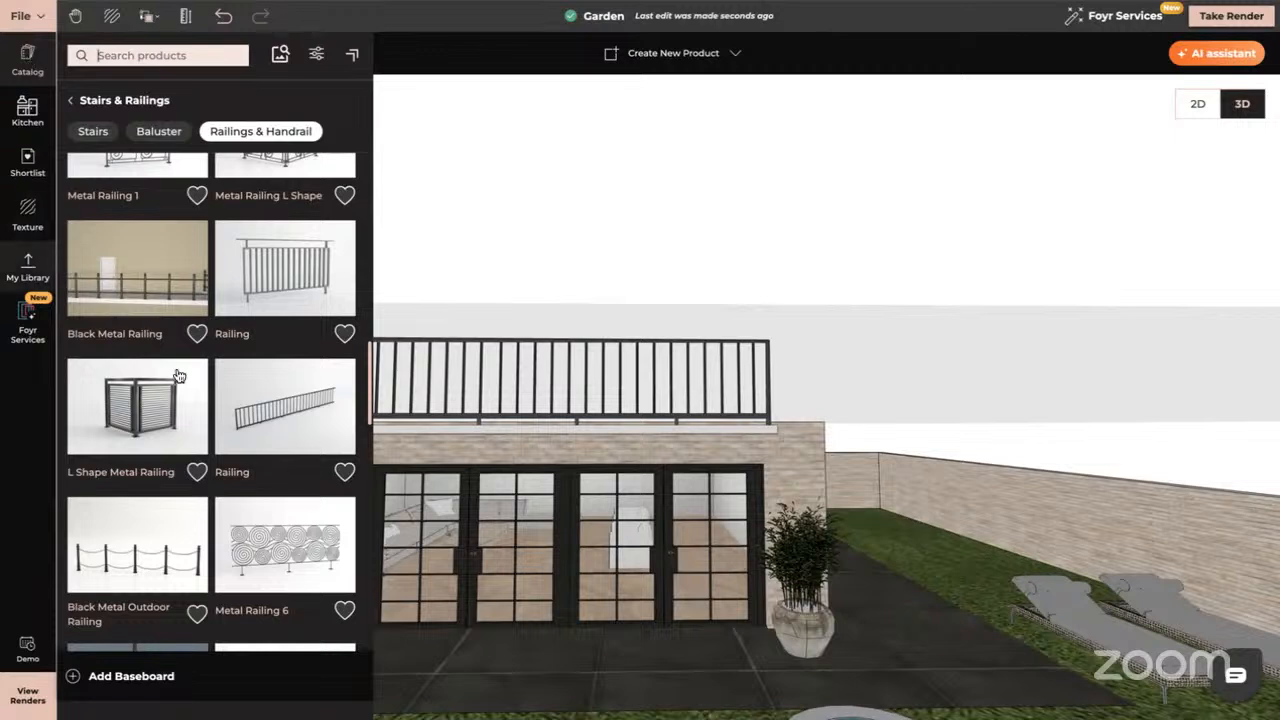
scroll(201, 414, down, 2)
scroll(201, 414, down, 1)
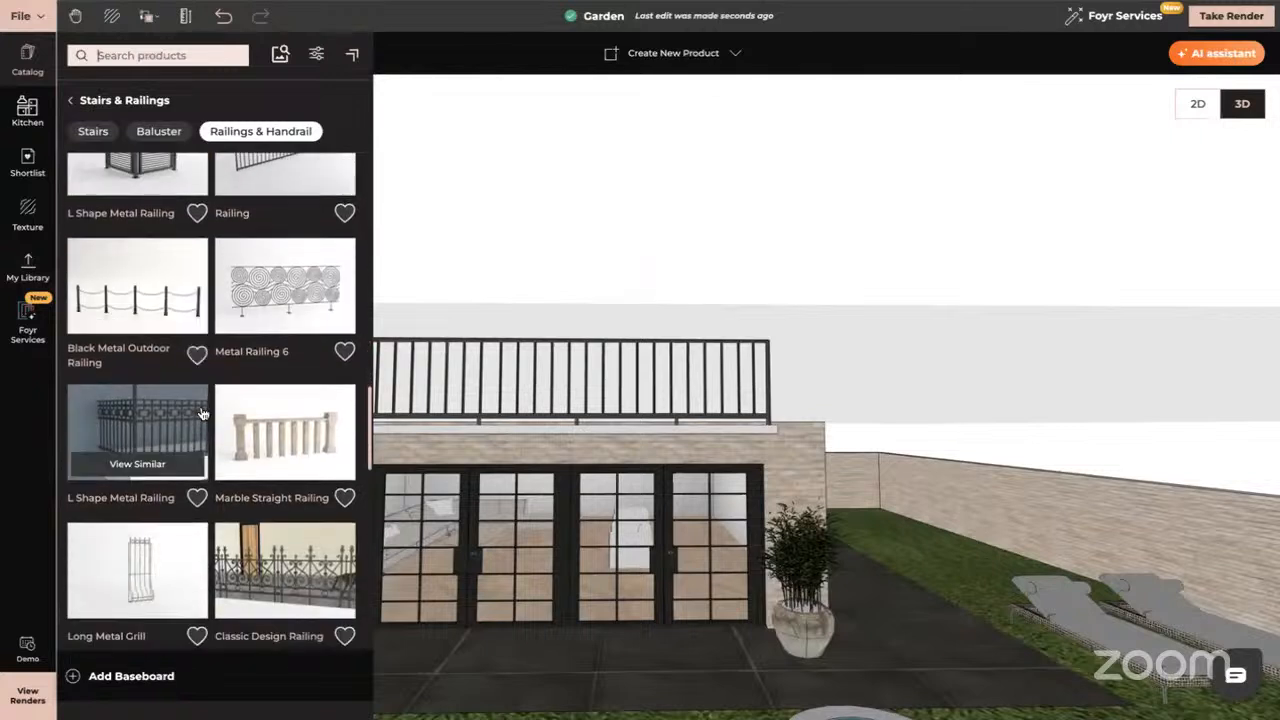
scroll(201, 414, down, 2)
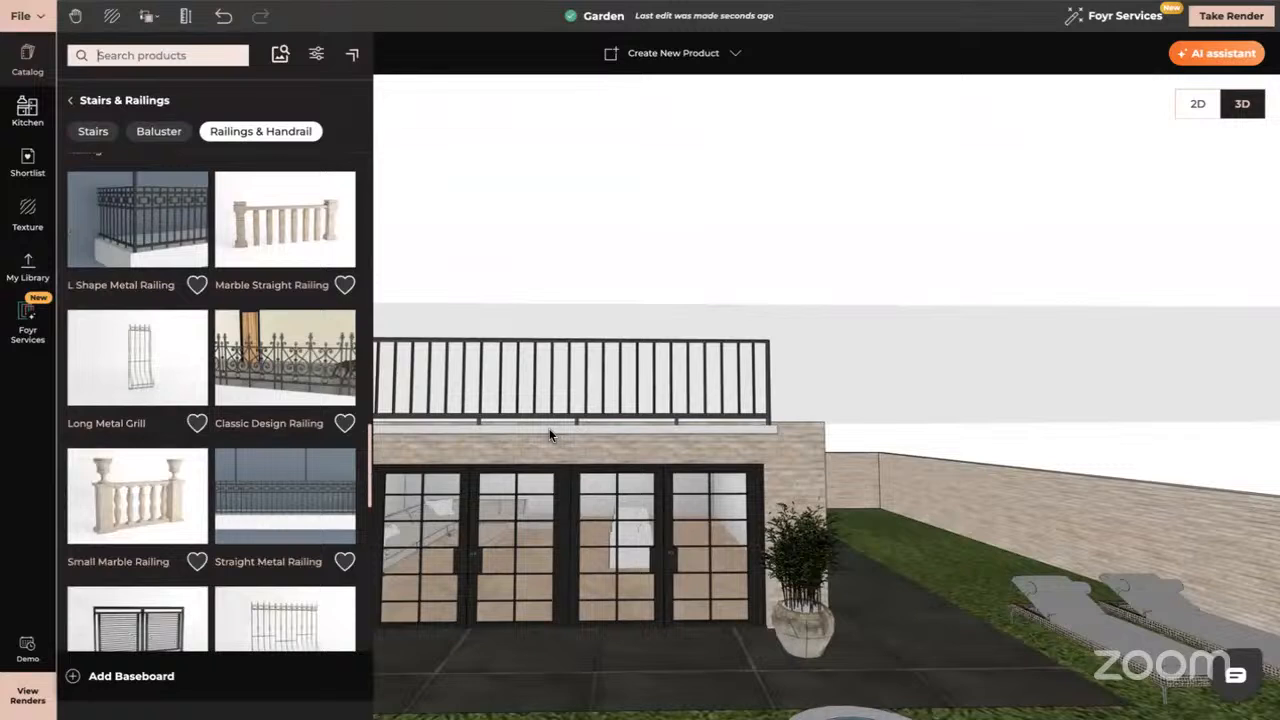
scroll(245, 487, down, 3)
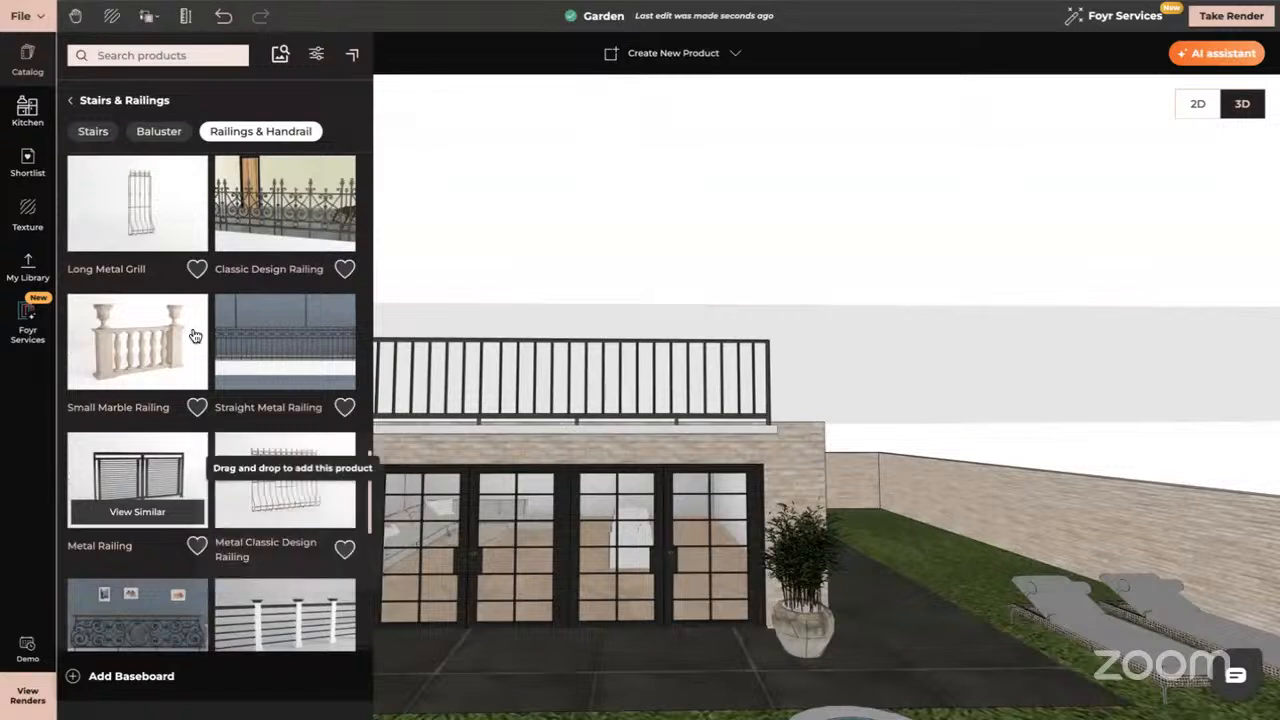
scroll(140, 460, down, 2)
scroll(137, 470, down, 1)
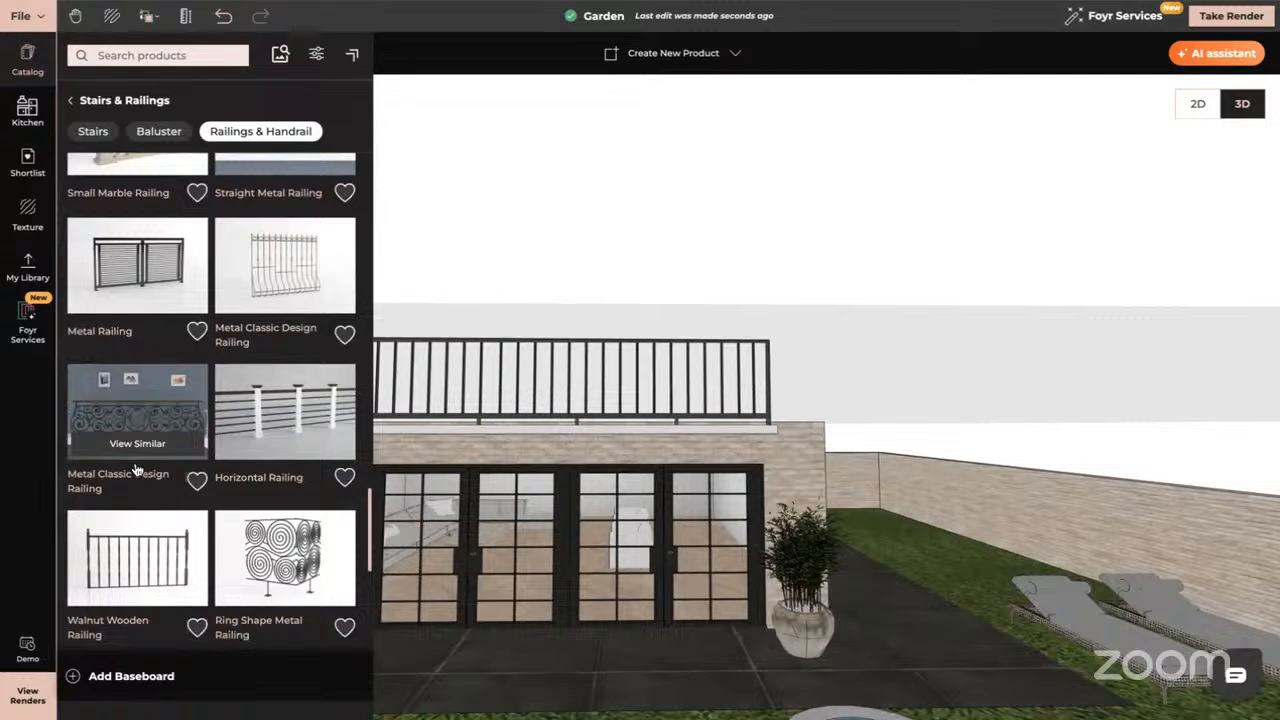
scroll(258, 515, down, 1)
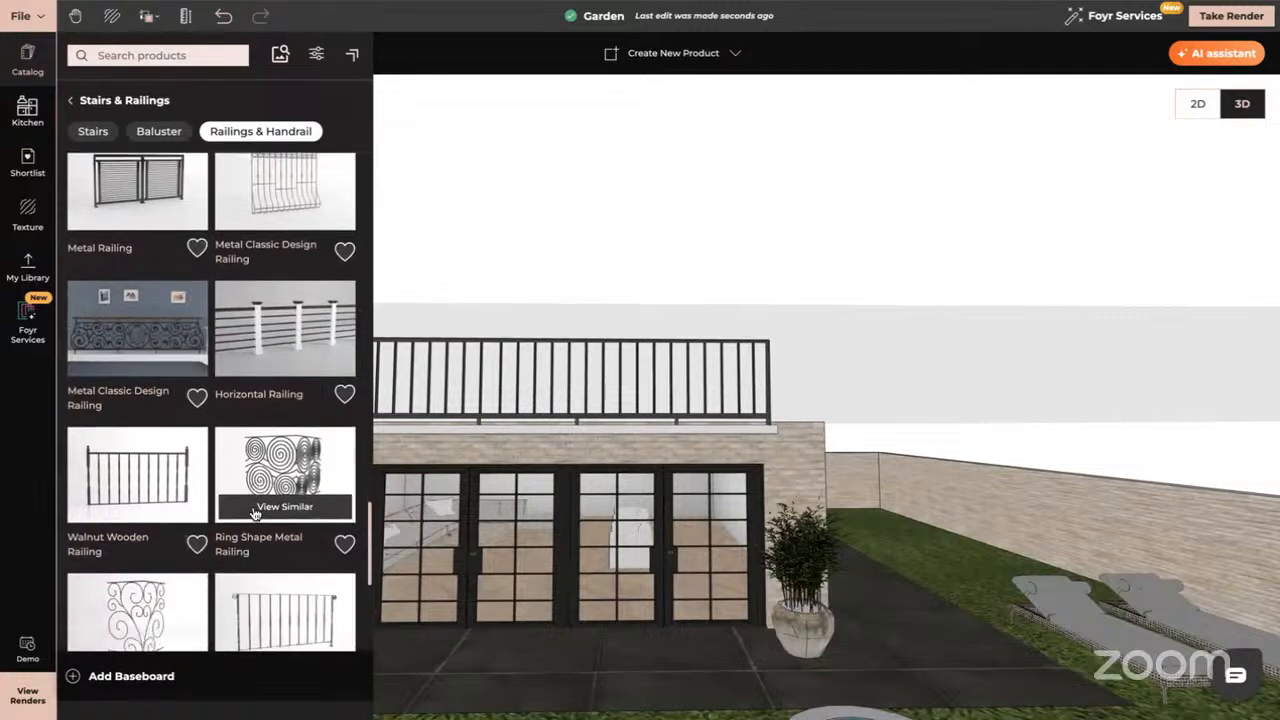
scroll(255, 513, down, 4)
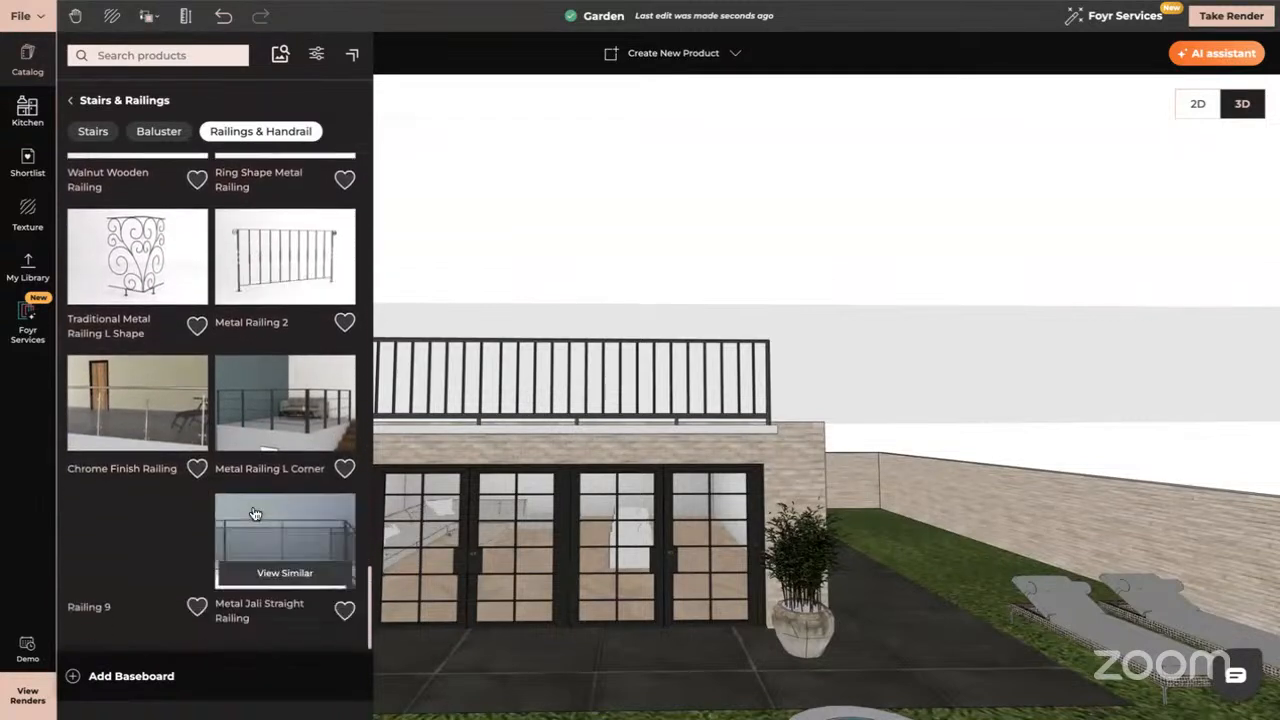
scroll(255, 513, down, 8)
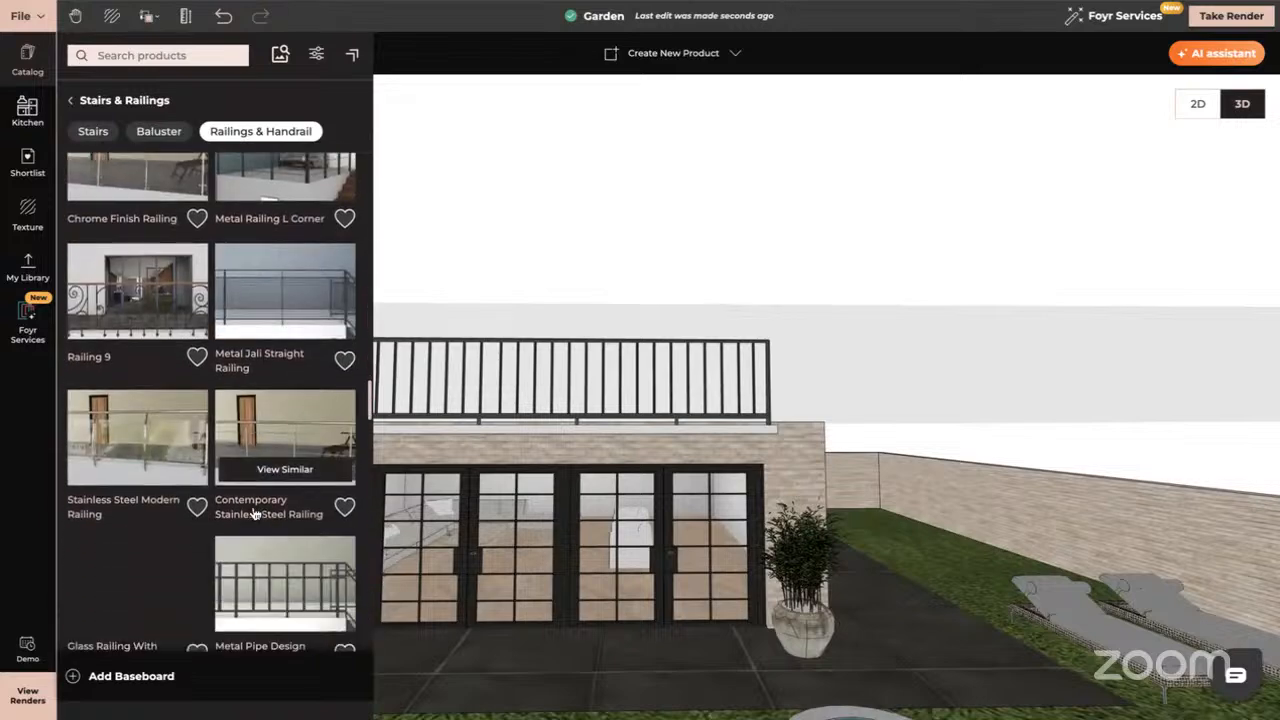
scroll(255, 513, down, 2)
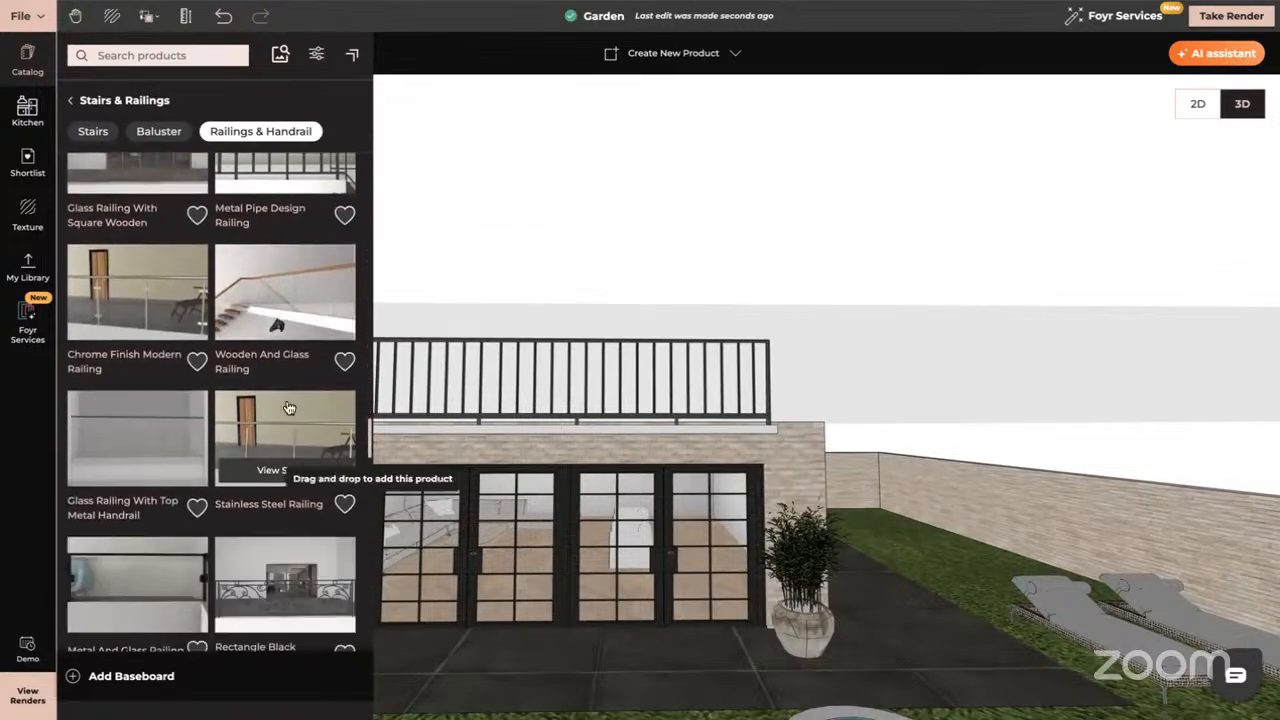
scroll(249, 524, down, 6)
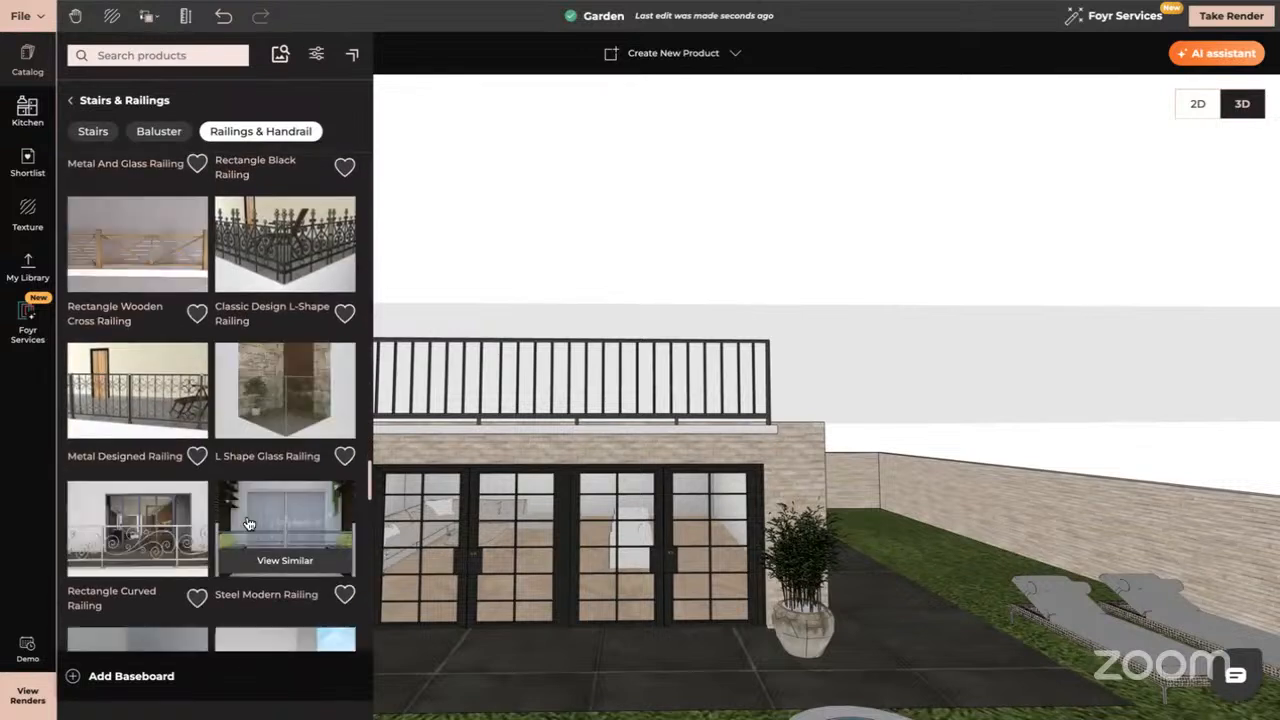
scroll(249, 524, down, 3)
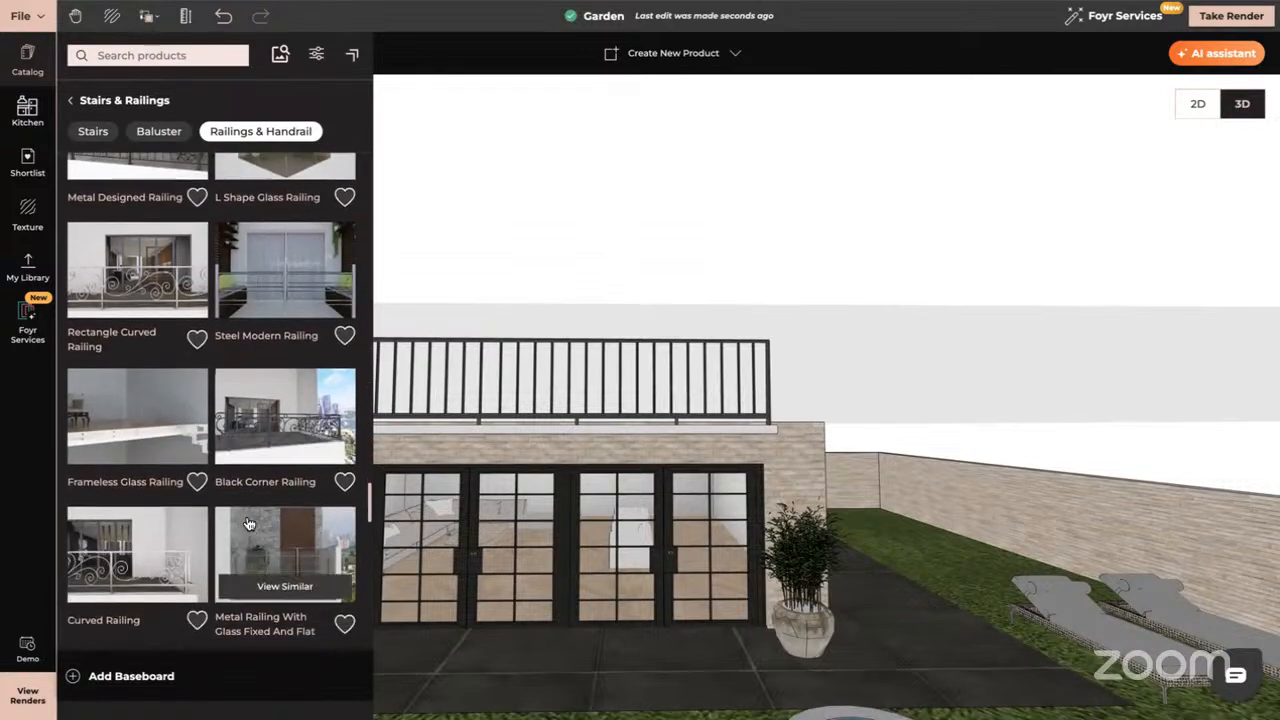
scroll(249, 524, down, 2)
scroll(249, 524, down, 2)
scroll(249, 524, down, 2)
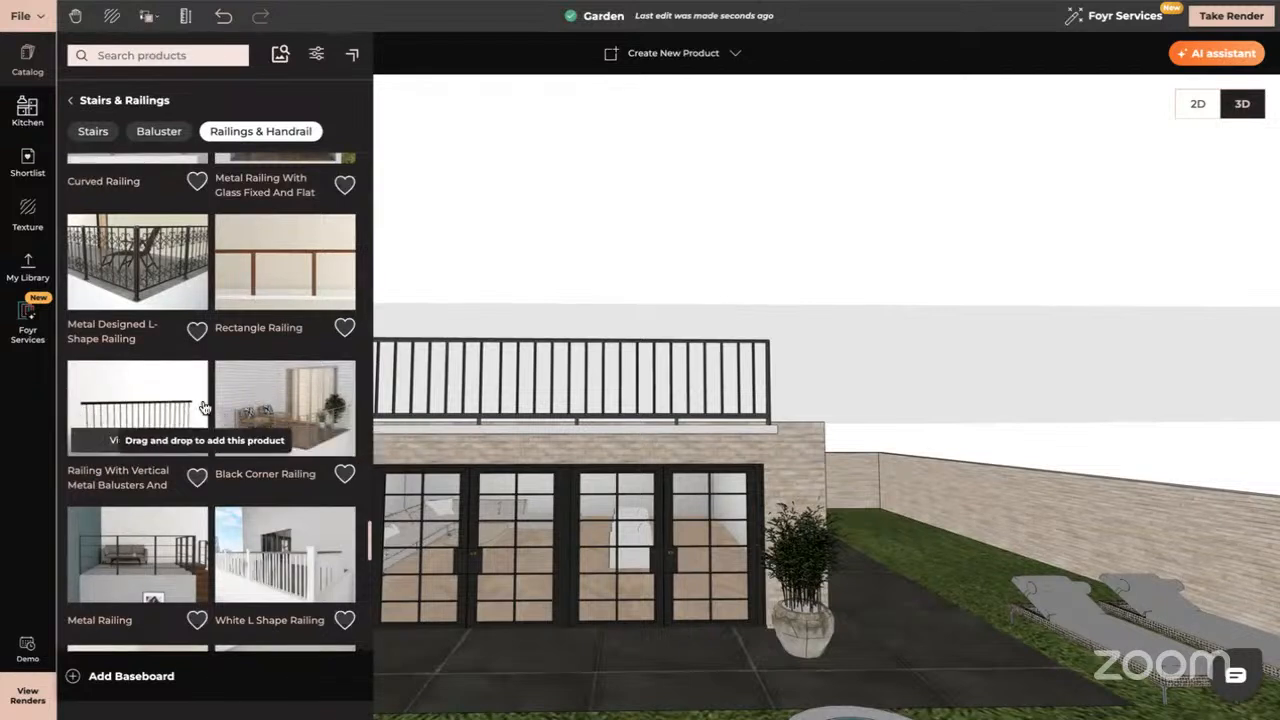
scroll(305, 480, down, 3)
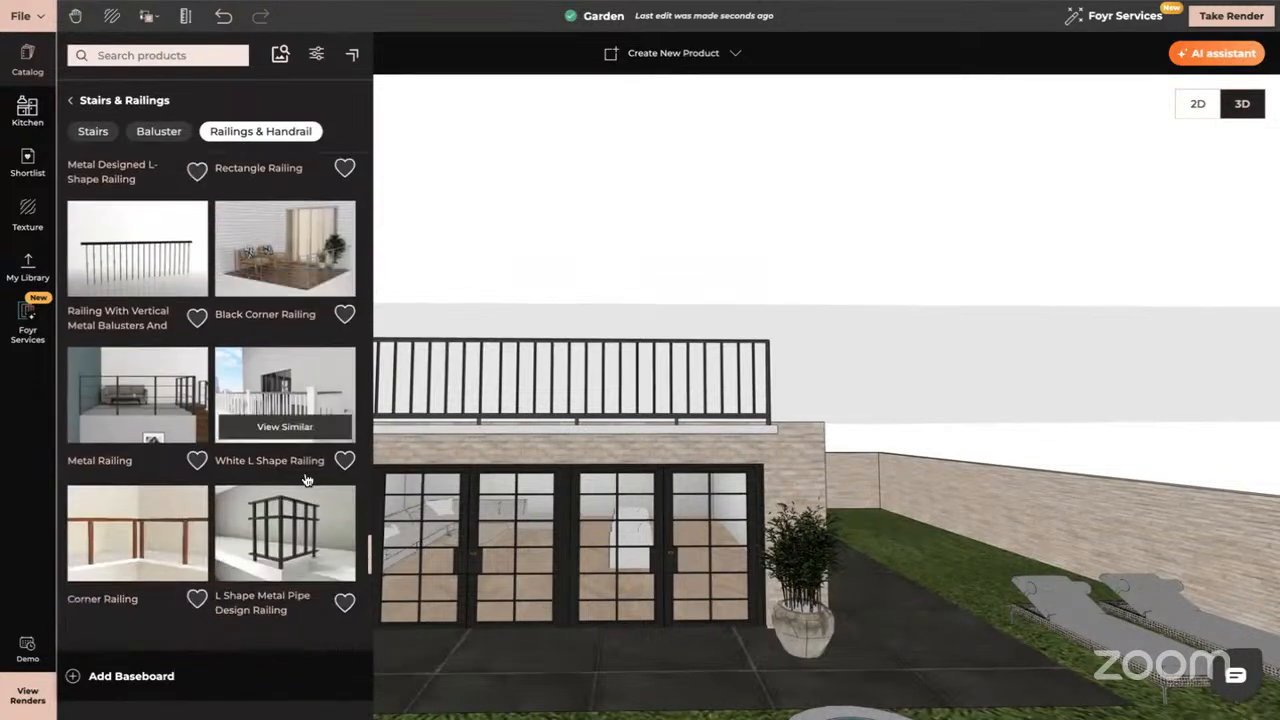
scroll(305, 480, down, 6)
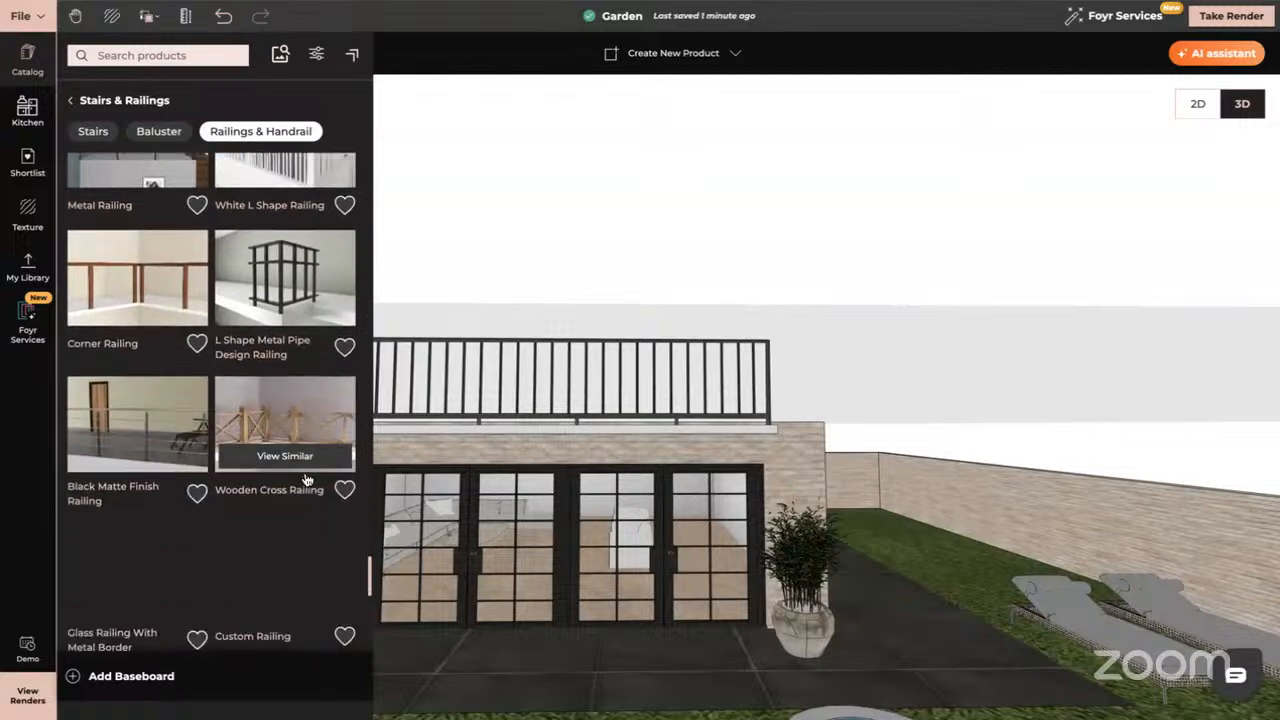
scroll(305, 480, down, 1)
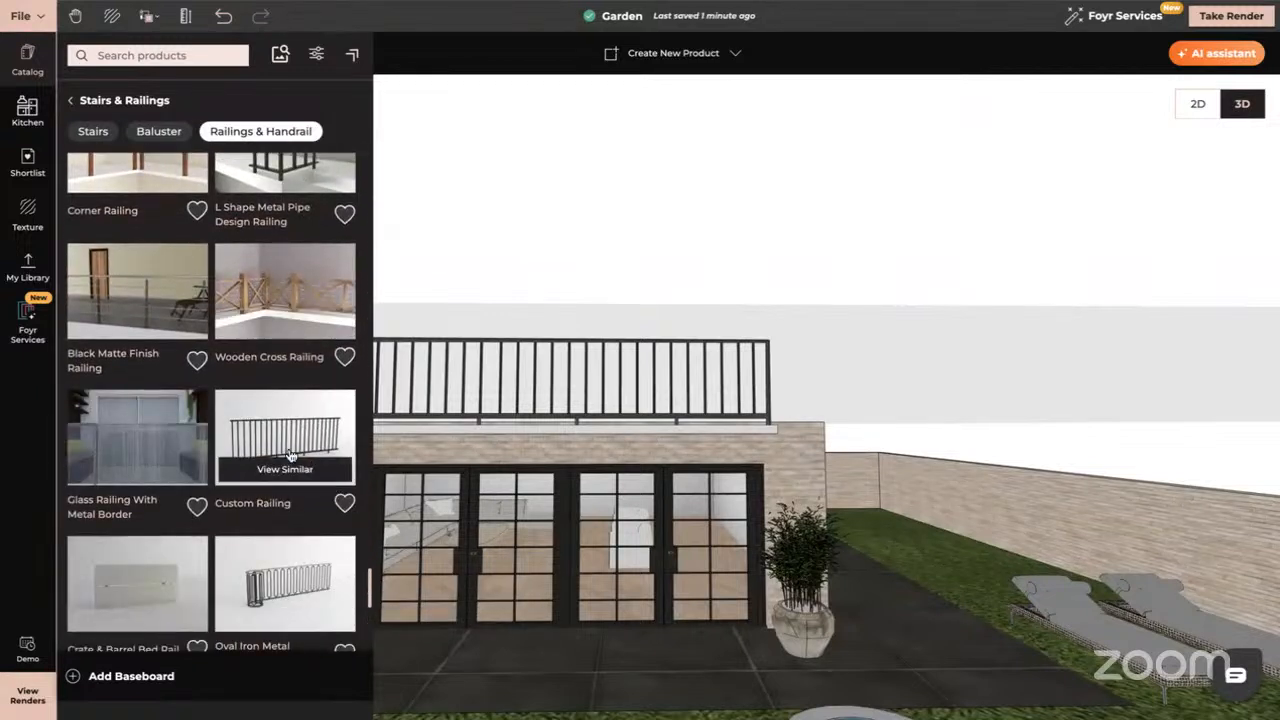
- Duplicate the black railing on the balcony's front edge and place the copy on the slab
scroll(300, 598, down, 5)
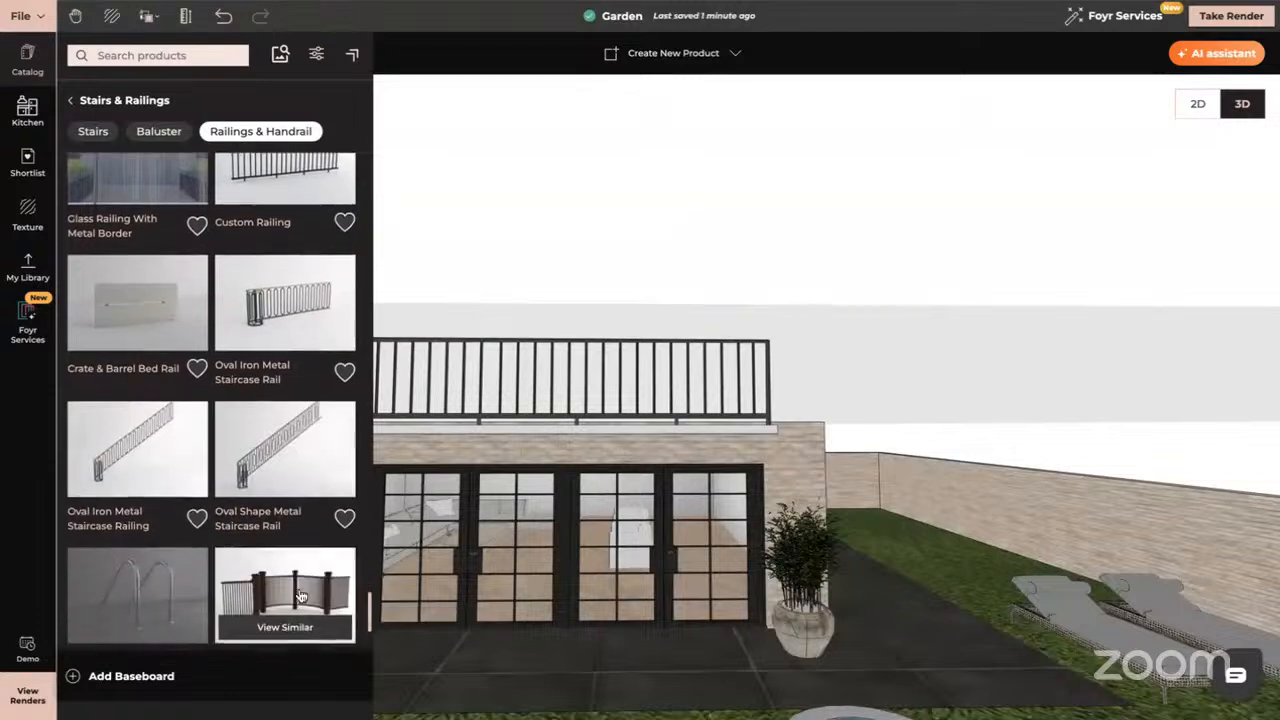
scroll(265, 540, down, 4)
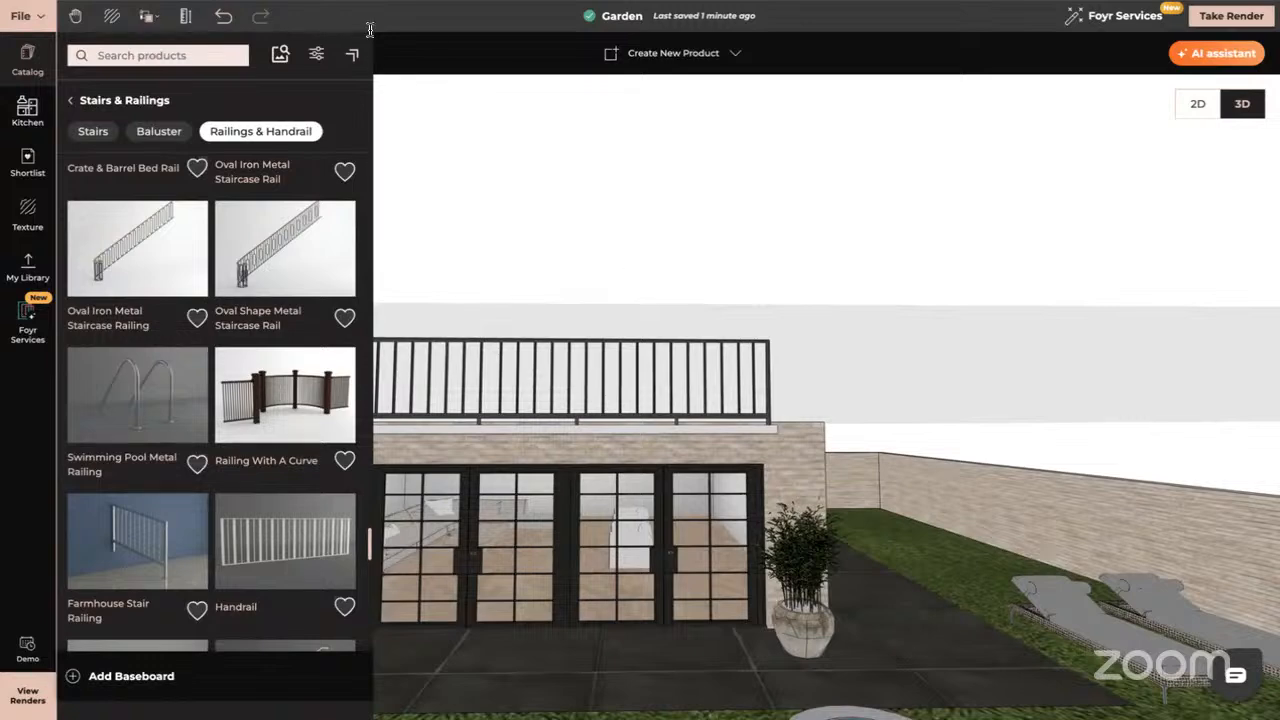
drag(580, 449, 439, 534)
right_drag(557, 463, 577, 623)
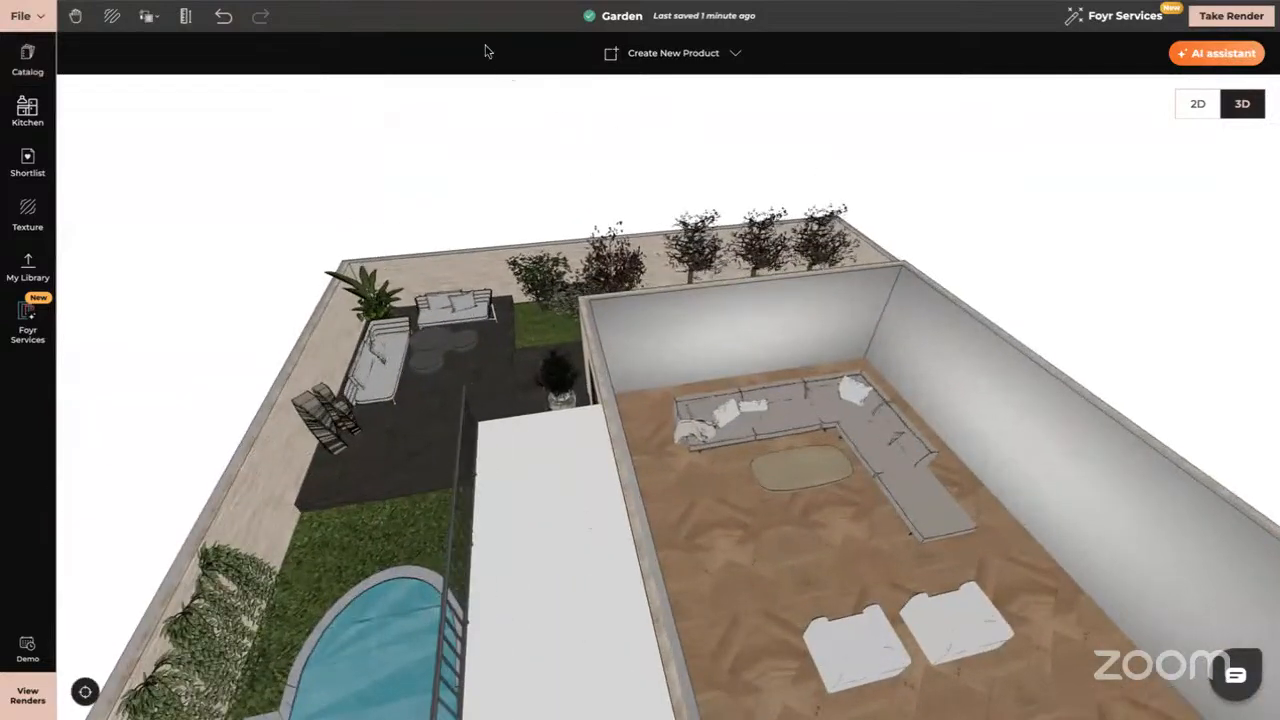
click(461, 450)
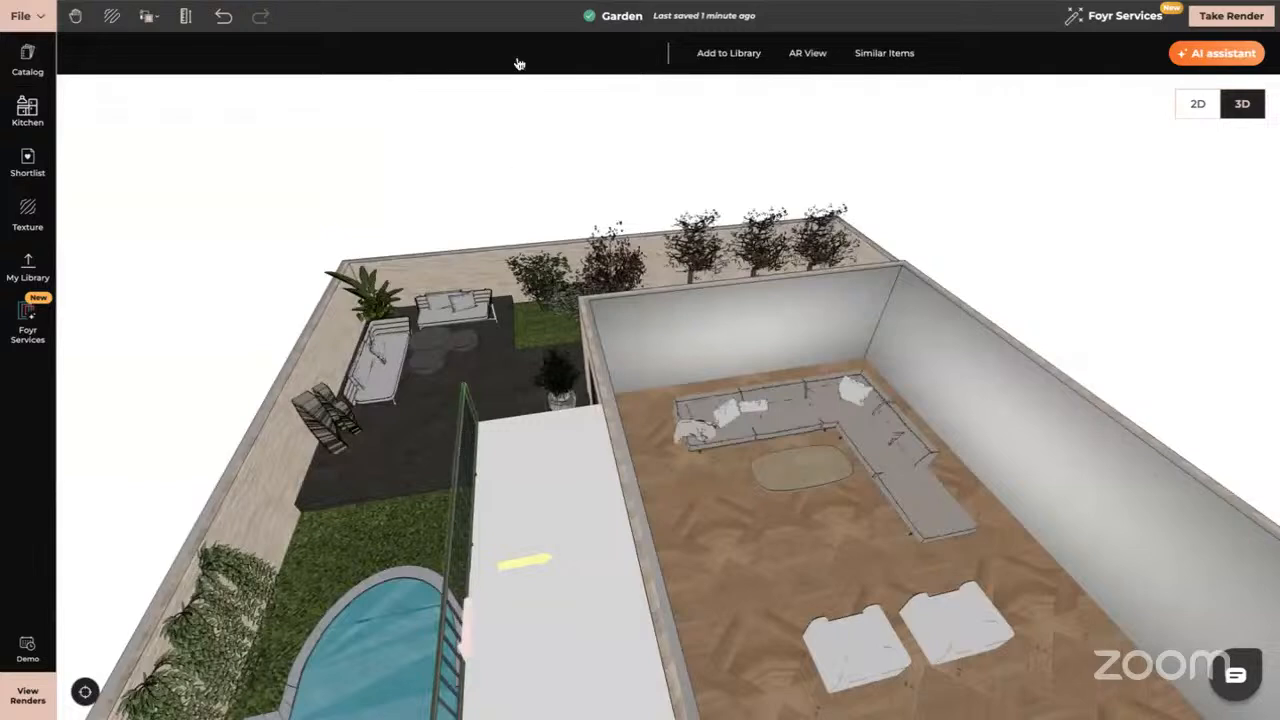
click(464, 52)
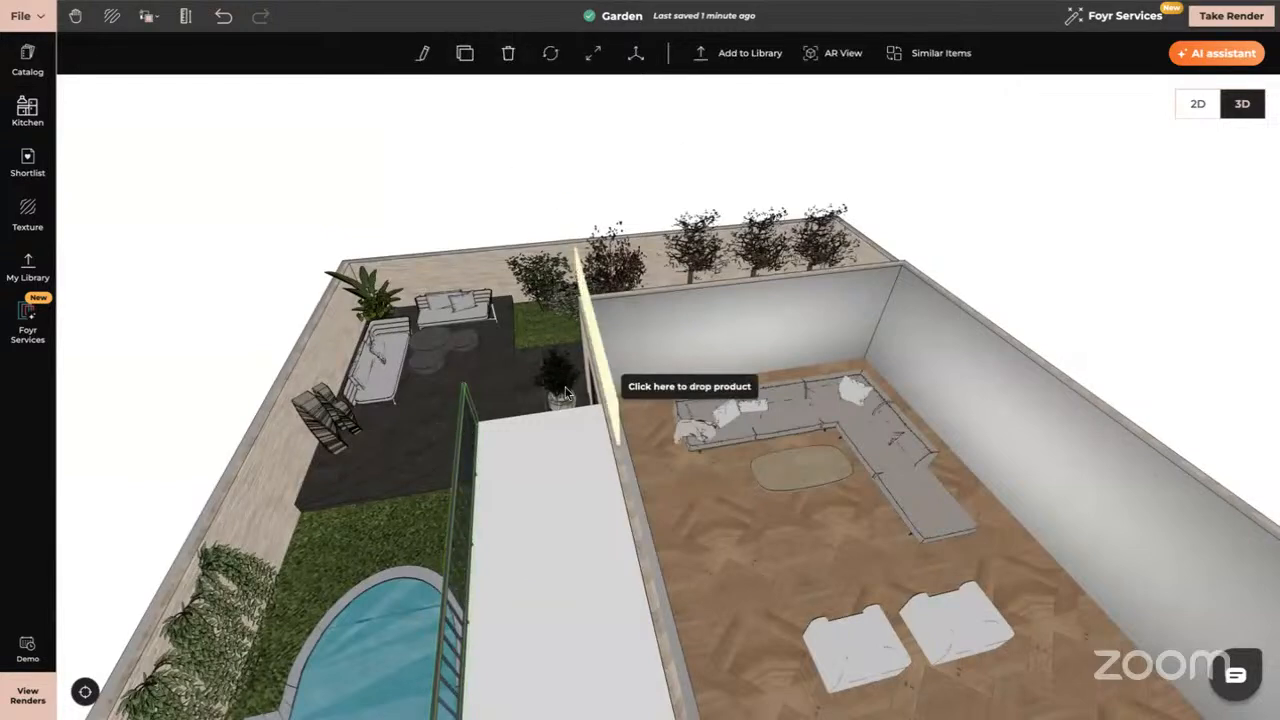
click(567, 480)
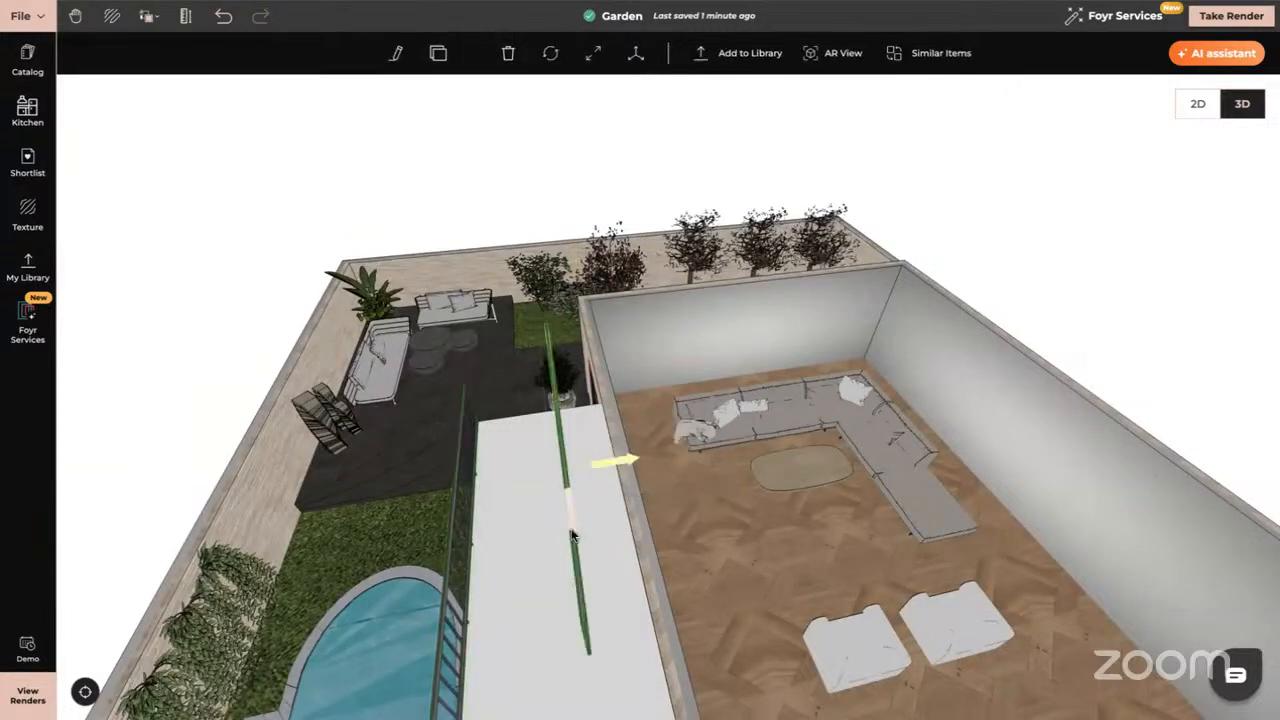
- Rotate the copied railing until it stands perpendicular to the front railing
drag(641, 577, 566, 510)
click(550, 52)
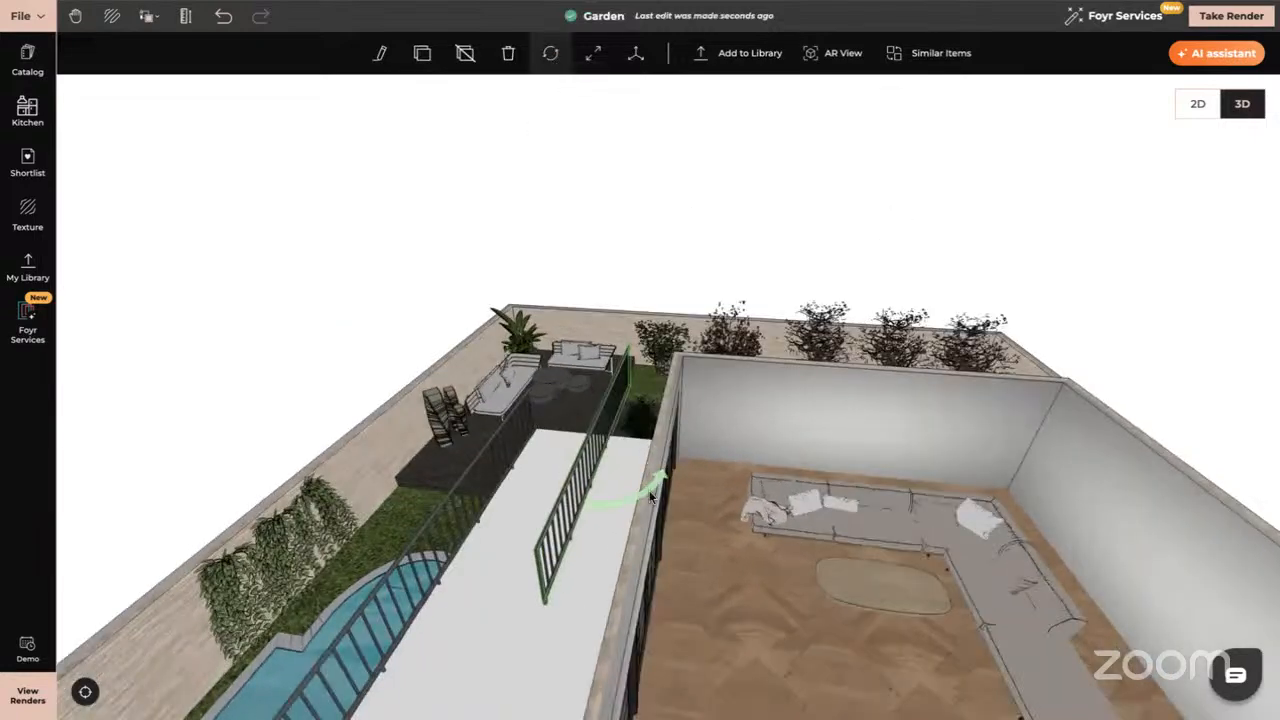
drag(645, 490, 589, 475)
click(580, 435)
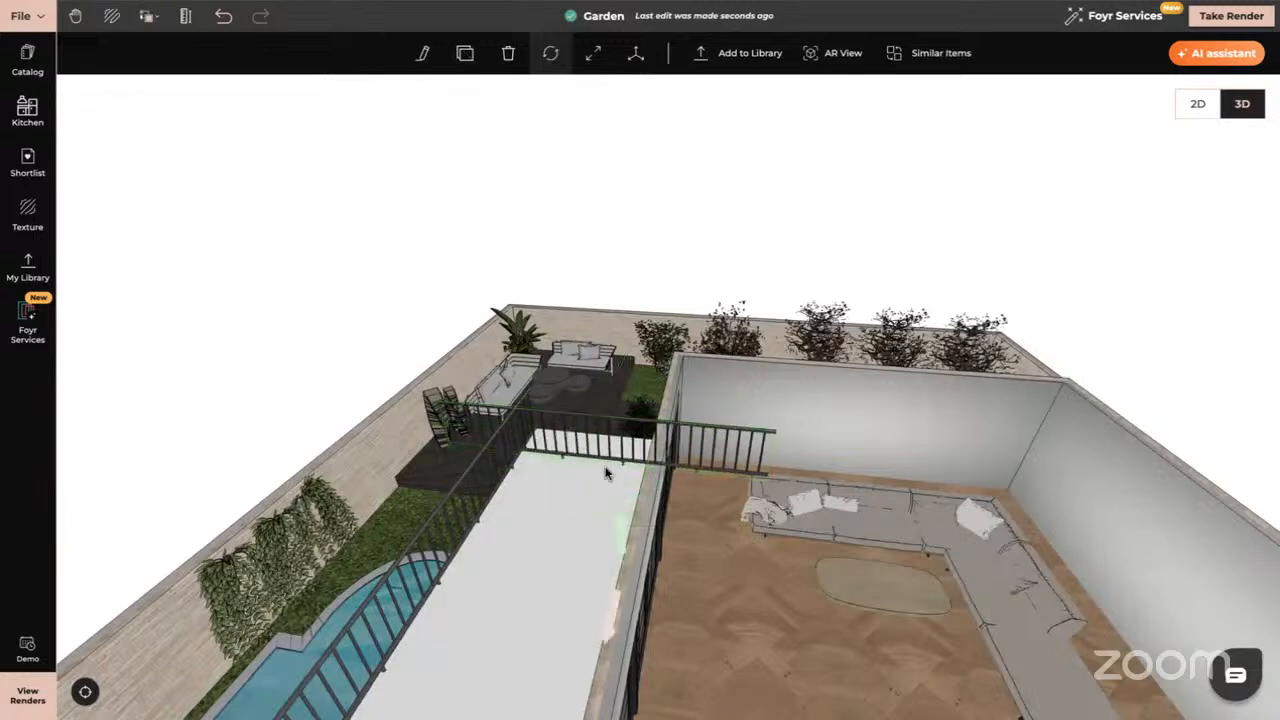
- Position the rotated railing along the slab's short side nearest the outdoor sofas, meeting the front railing at the corner
drag(573, 554, 525, 557)
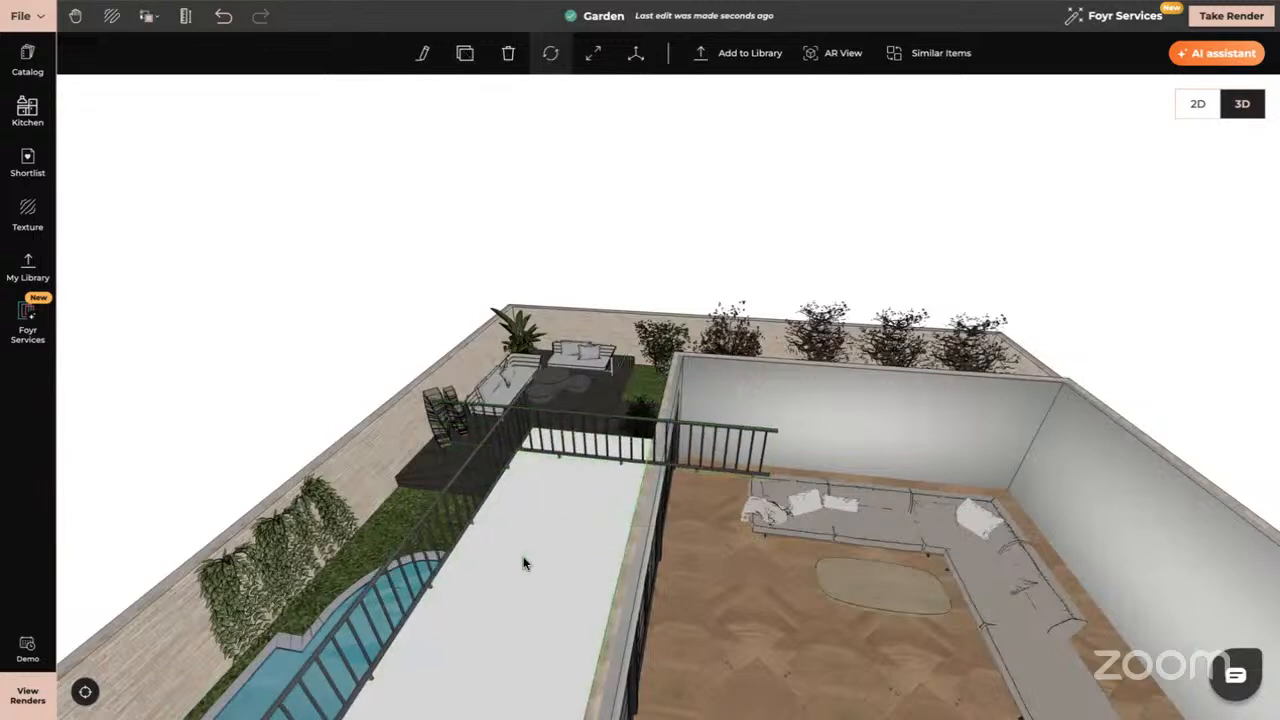
click(560, 412)
drag(585, 499, 596, 466)
drag(498, 484, 531, 482)
drag(503, 480, 580, 459)
key(Left)
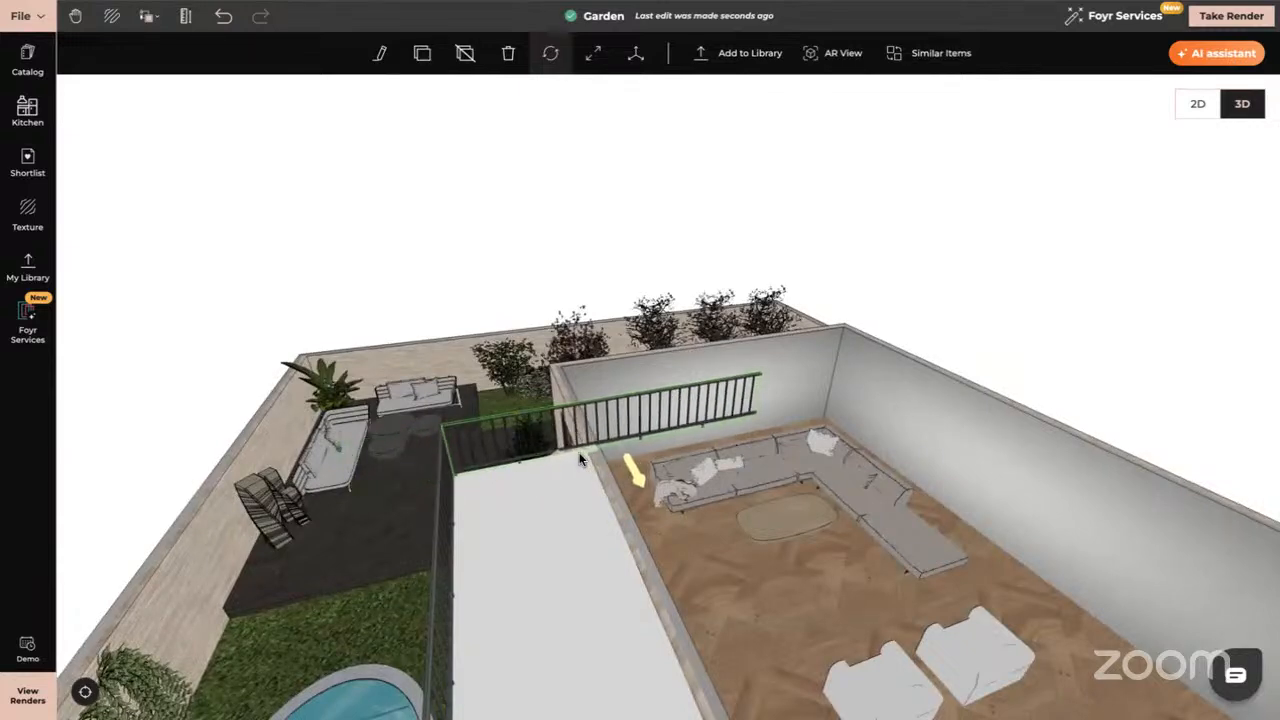
drag(377, 517, 467, 475)
scroll(467, 475, down, 8)
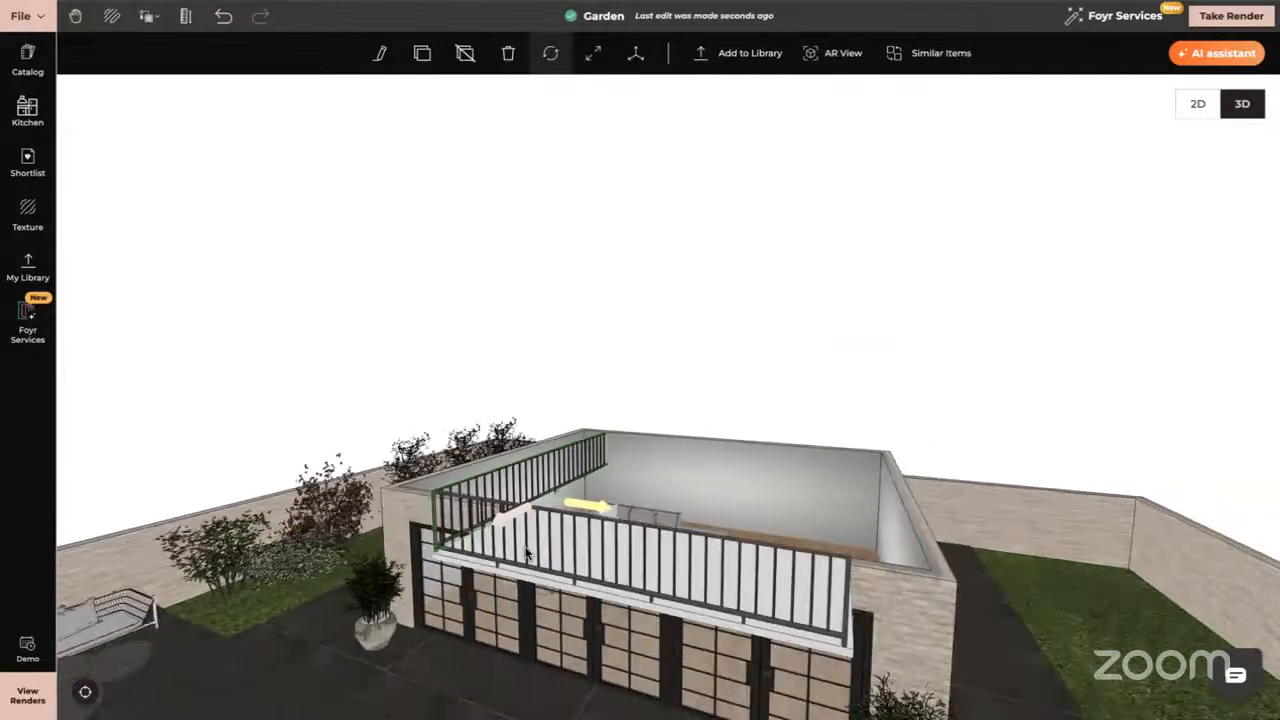
scroll(548, 545, up, 3)
drag(566, 543, 225, 558)
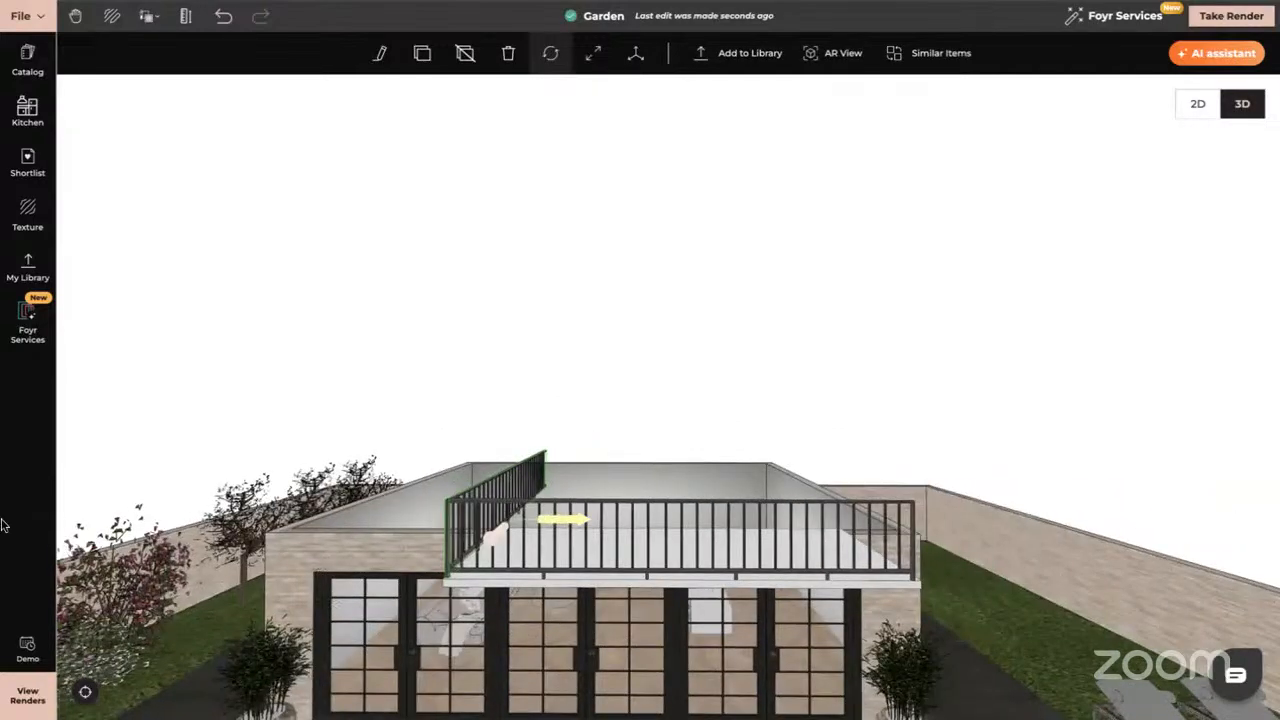
key(Escape)
mouse_move(424, 538)
mouse_down()
mouse_move(391, 538)
mouse_move(417, 518)
mouse_up()
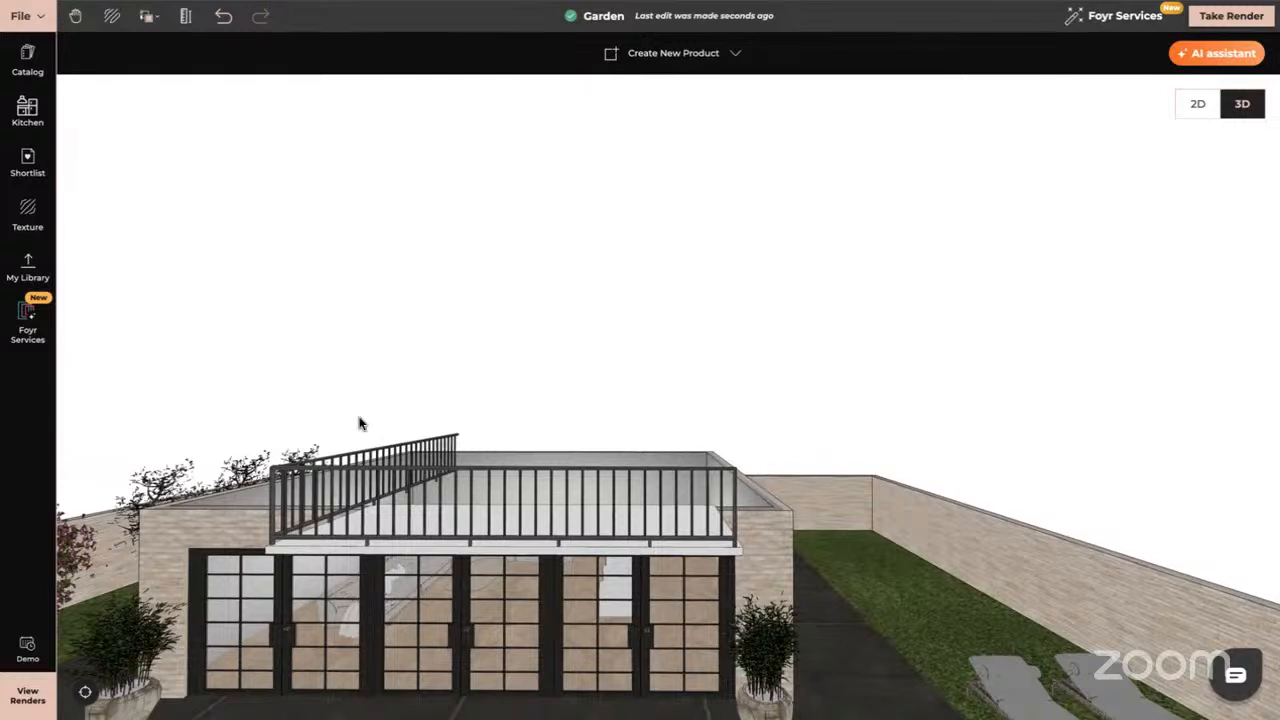
- Shorten the side railing so that it ends at the house wall and matches the slab's depth
click(482, 616)
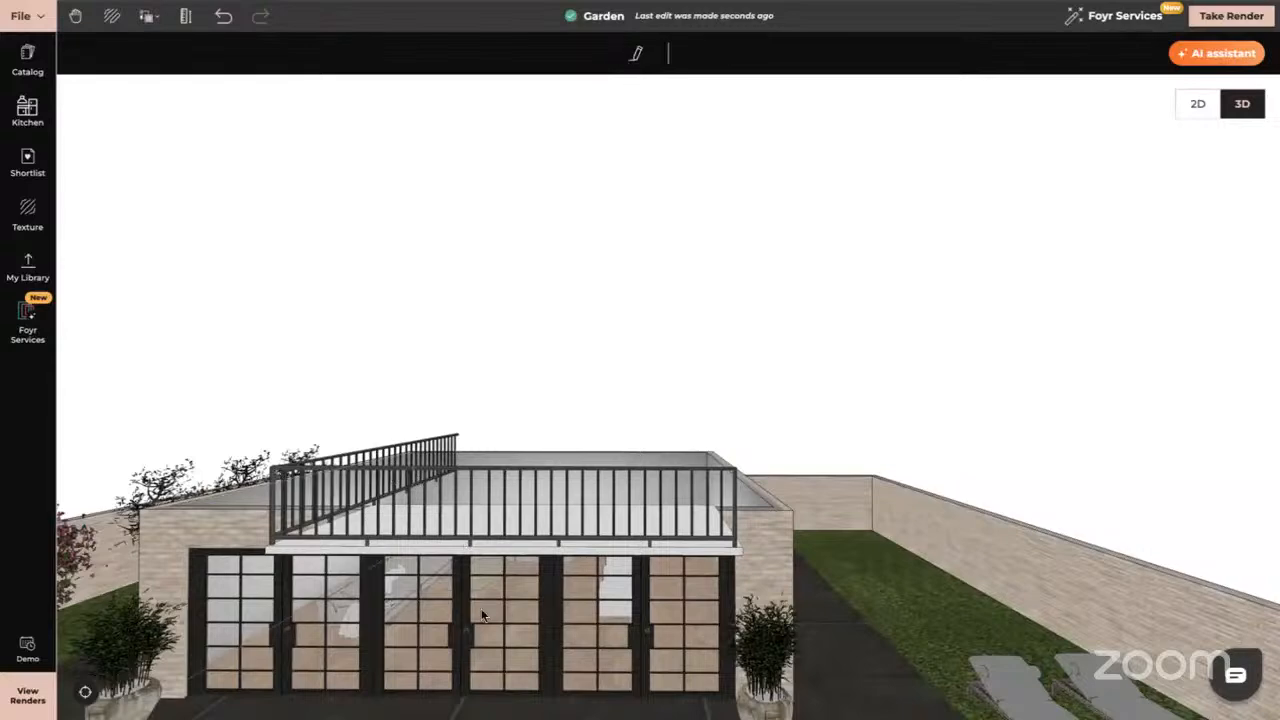
drag(482, 616, 466, 528)
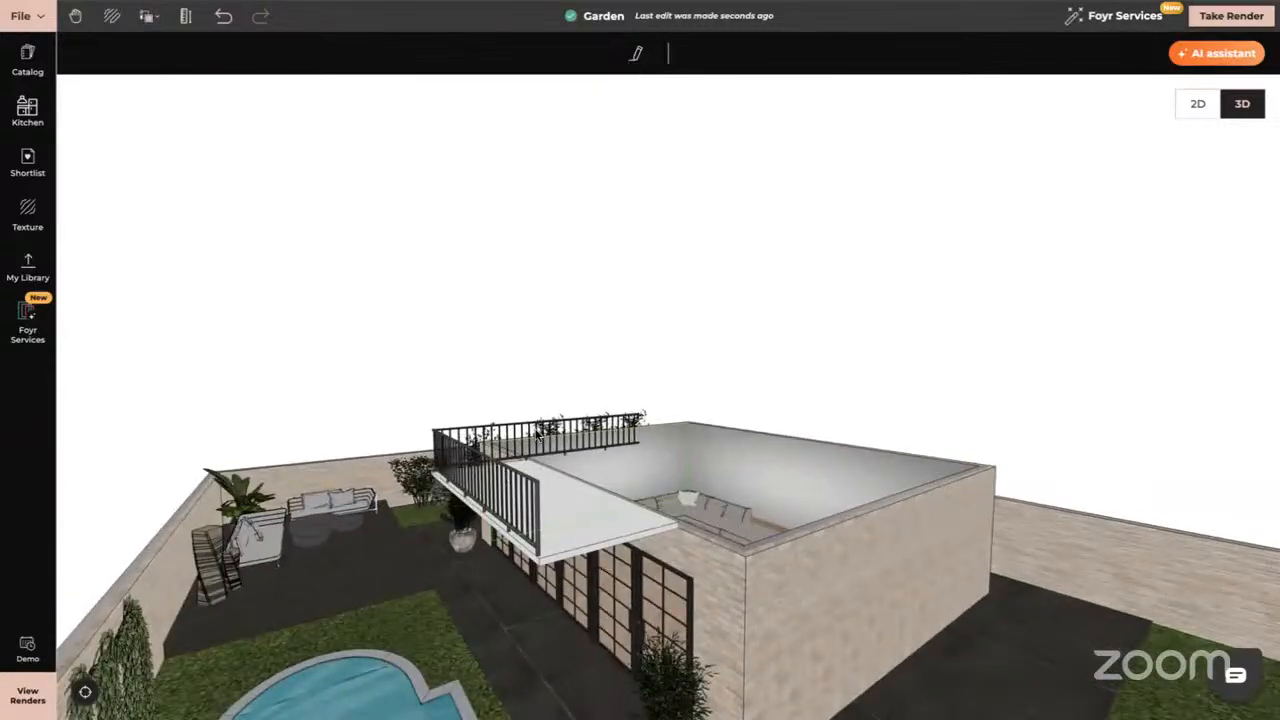
click(539, 430)
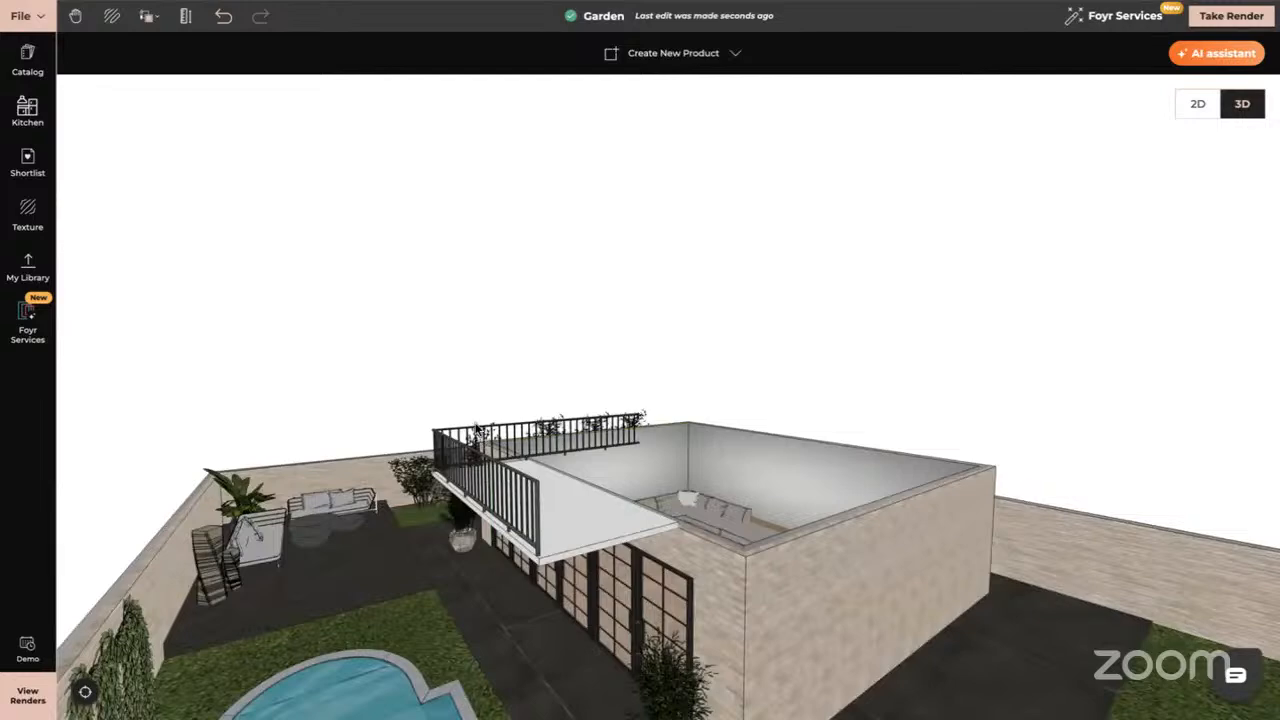
scroll(519, 443, up, 5)
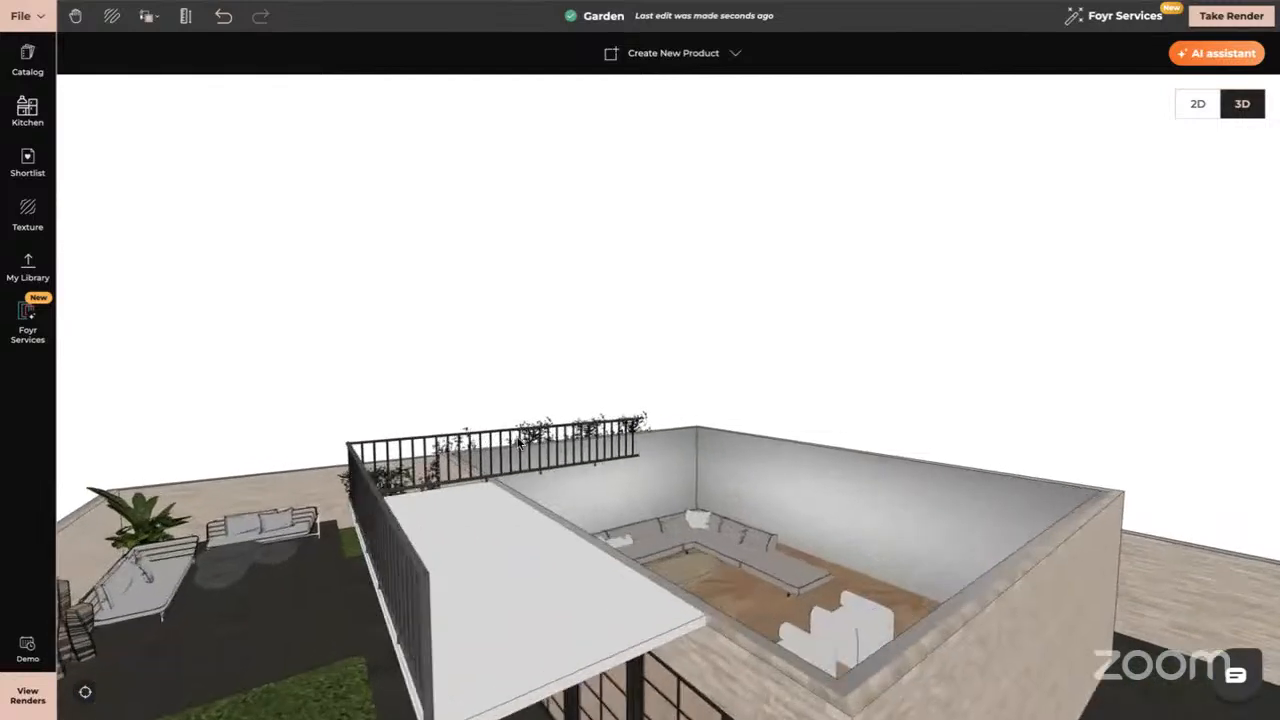
scroll(519, 443, up, 1)
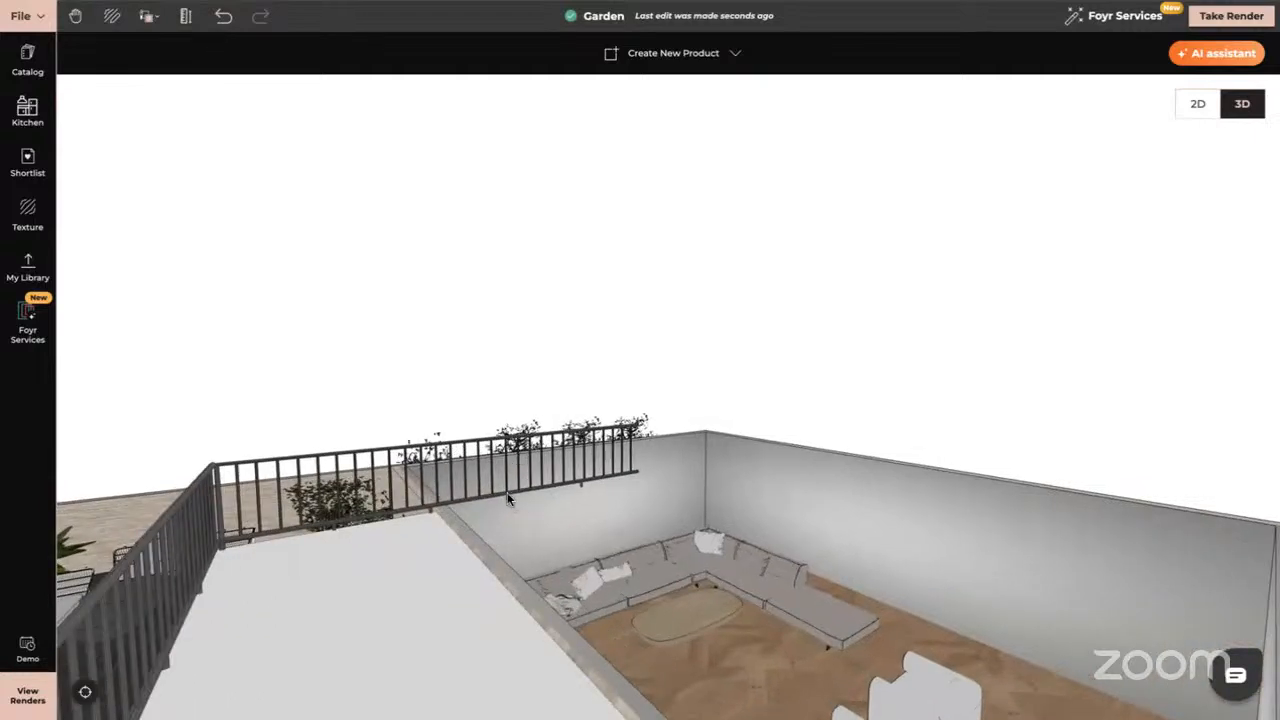
click(507, 498)
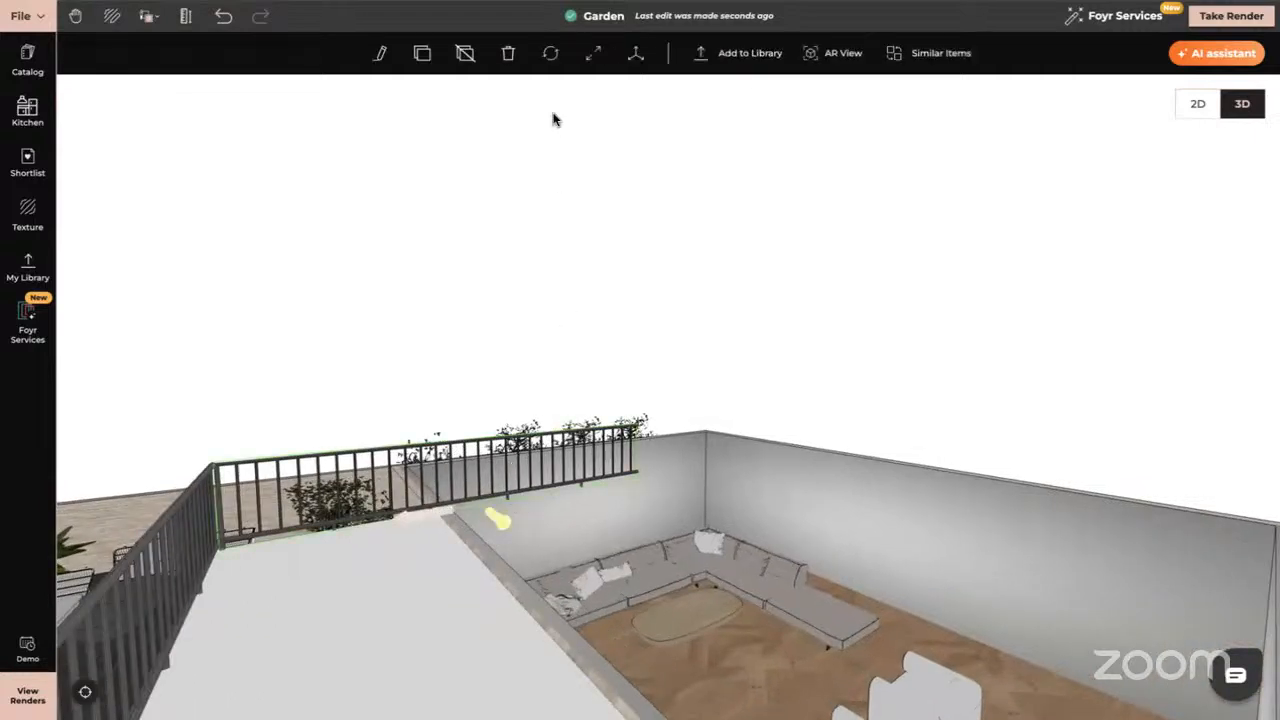
click(593, 53)
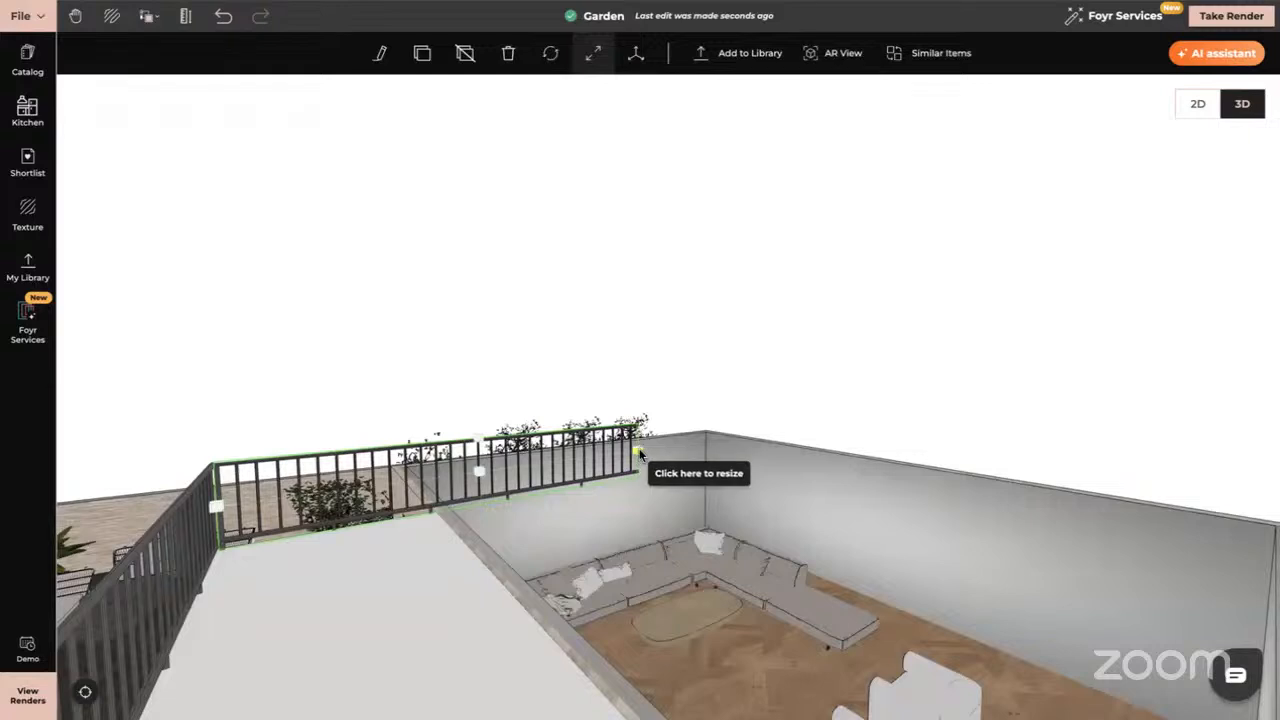
drag(640, 446, 433, 510)
drag(394, 617, 445, 602)
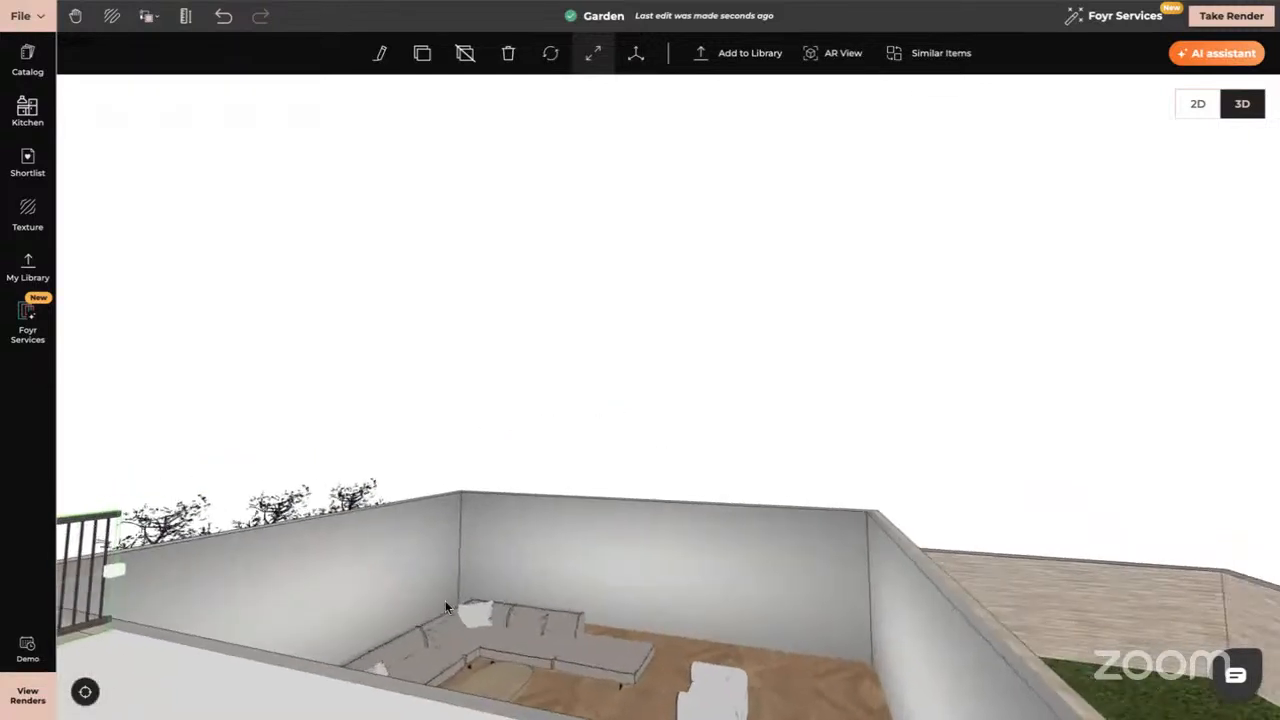
scroll(445, 602, down, 5)
scroll(445, 605, down, 5)
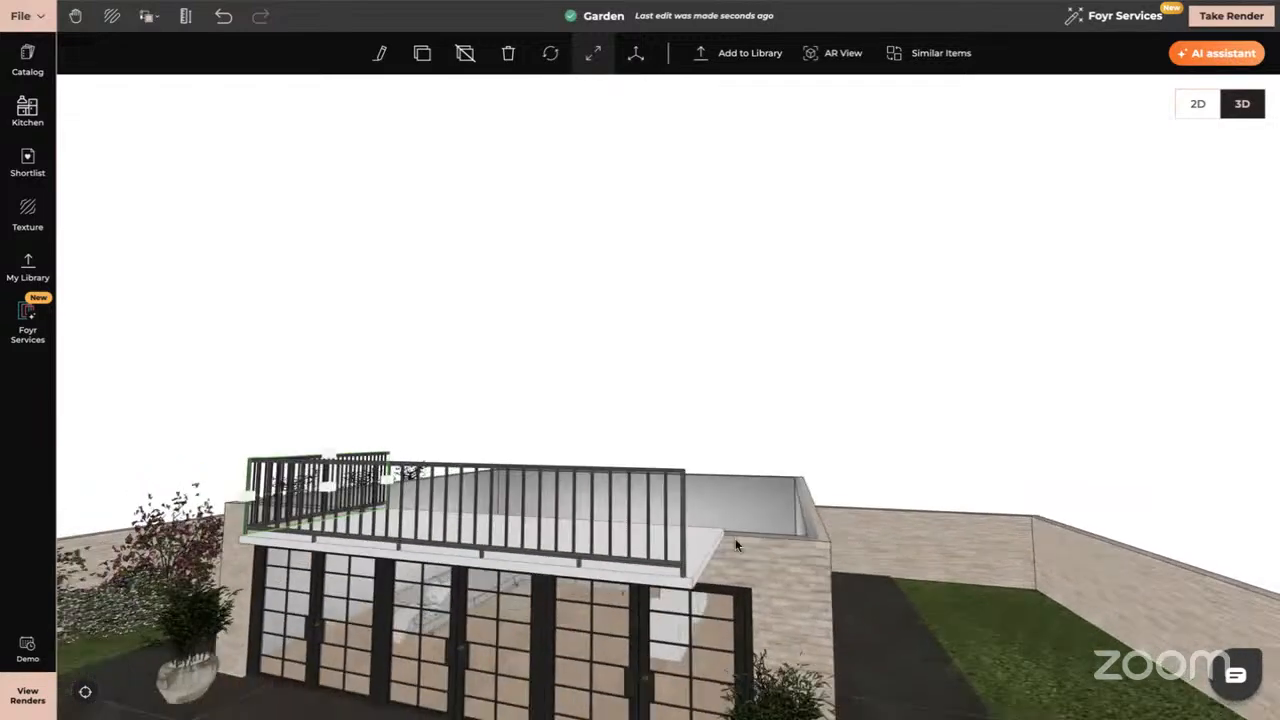
click(24, 487)
drag(309, 562, 350, 568)
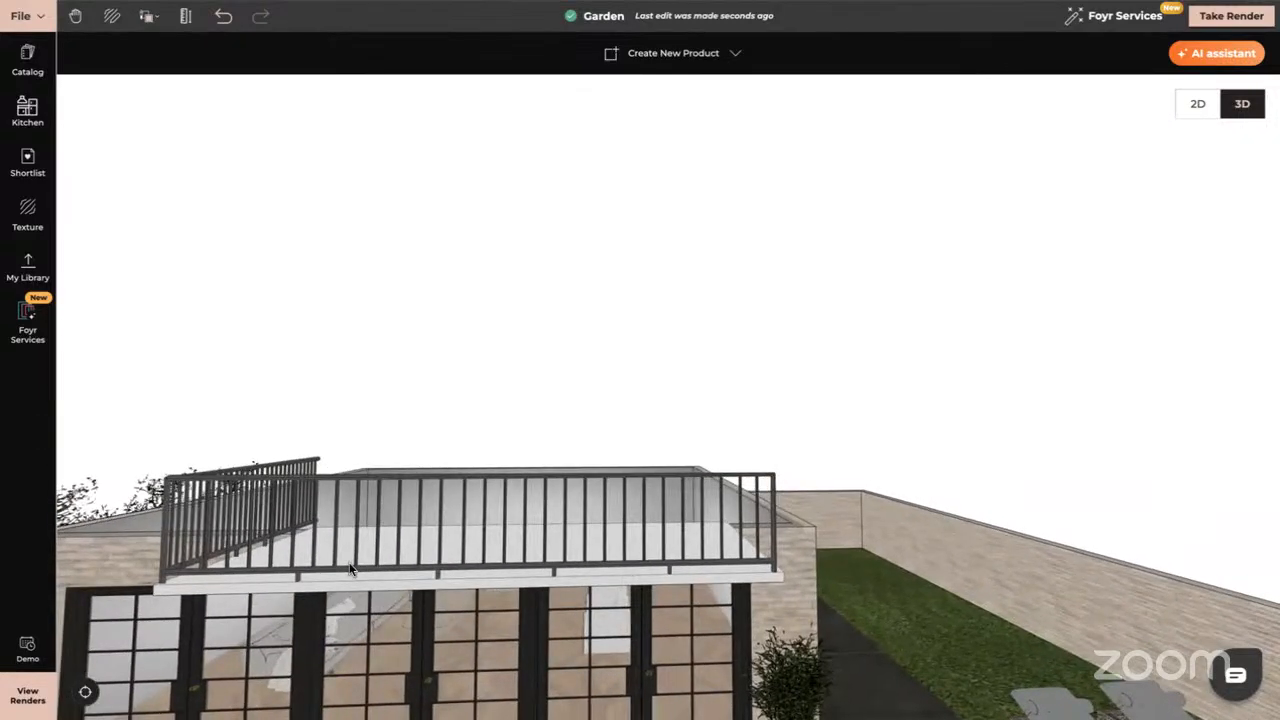
- Look through the remaining railing and handrail designs in the catalog for another balcony option
click(30, 58)
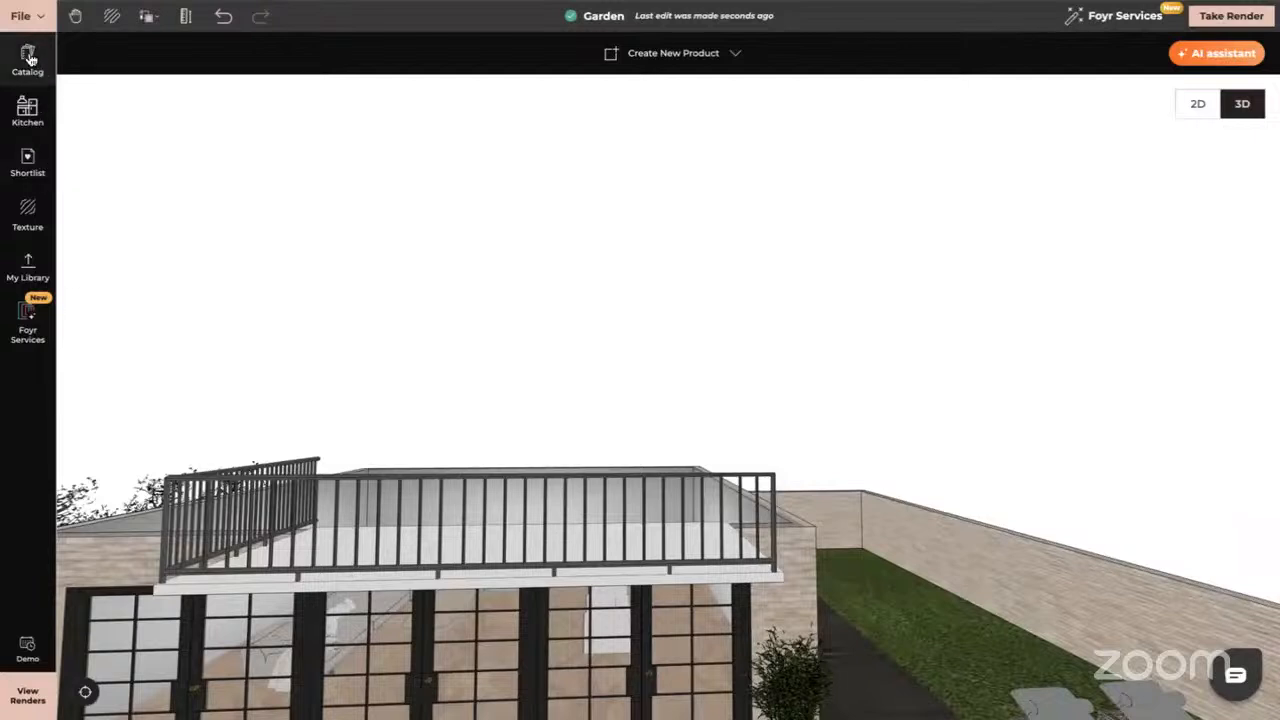
scroll(243, 471, down, 3)
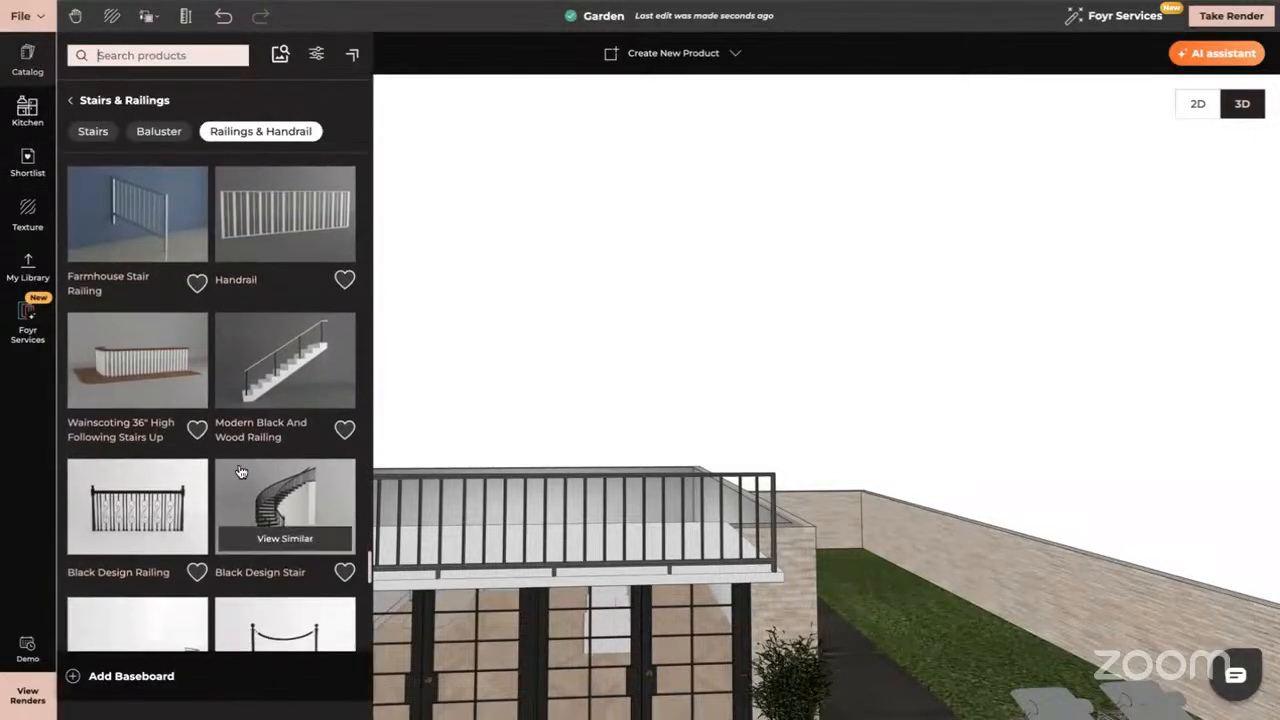
scroll(241, 472, down, 2)
scroll(241, 472, down, 1)
scroll(241, 472, down, 4)
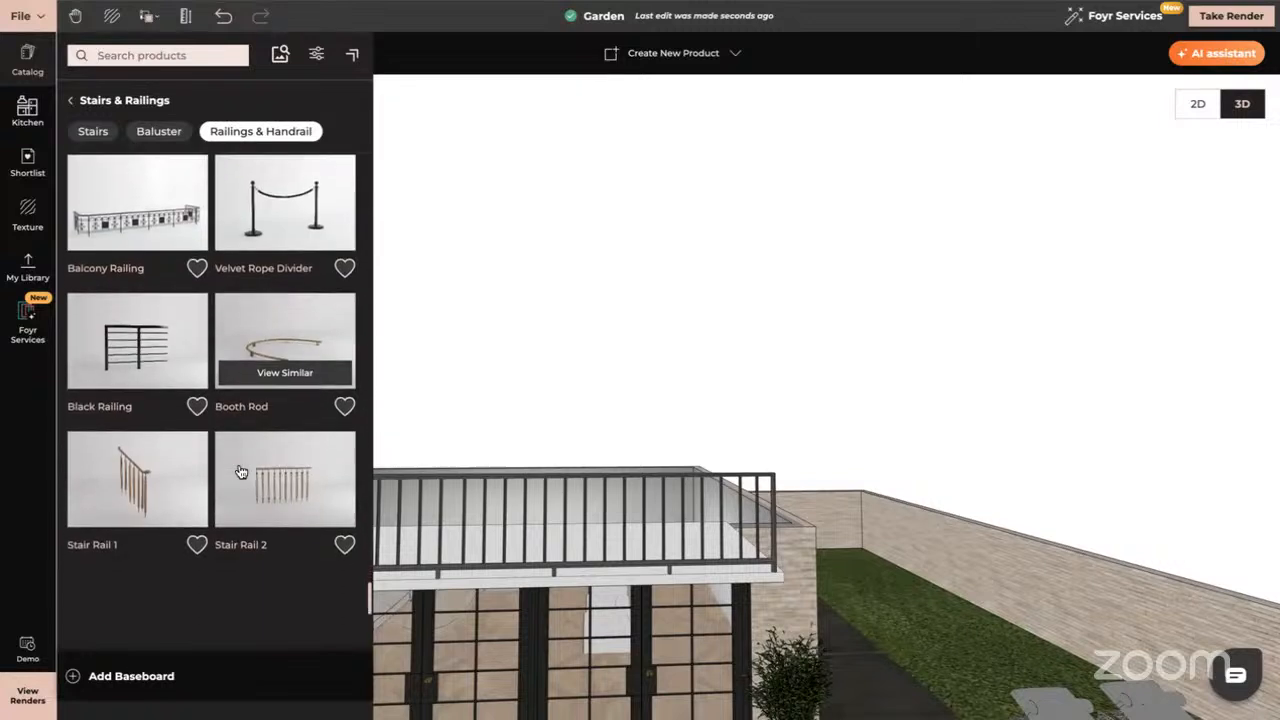
scroll(241, 472, down, 5)
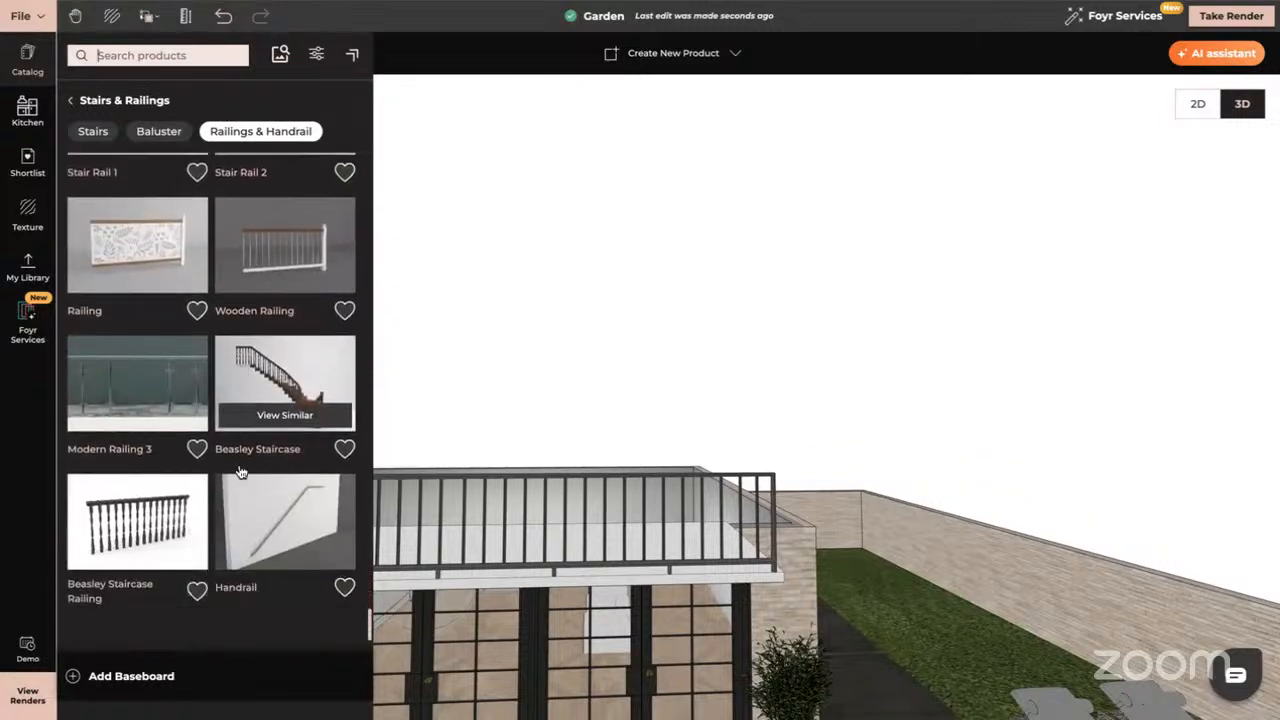
scroll(241, 472, down, 1)
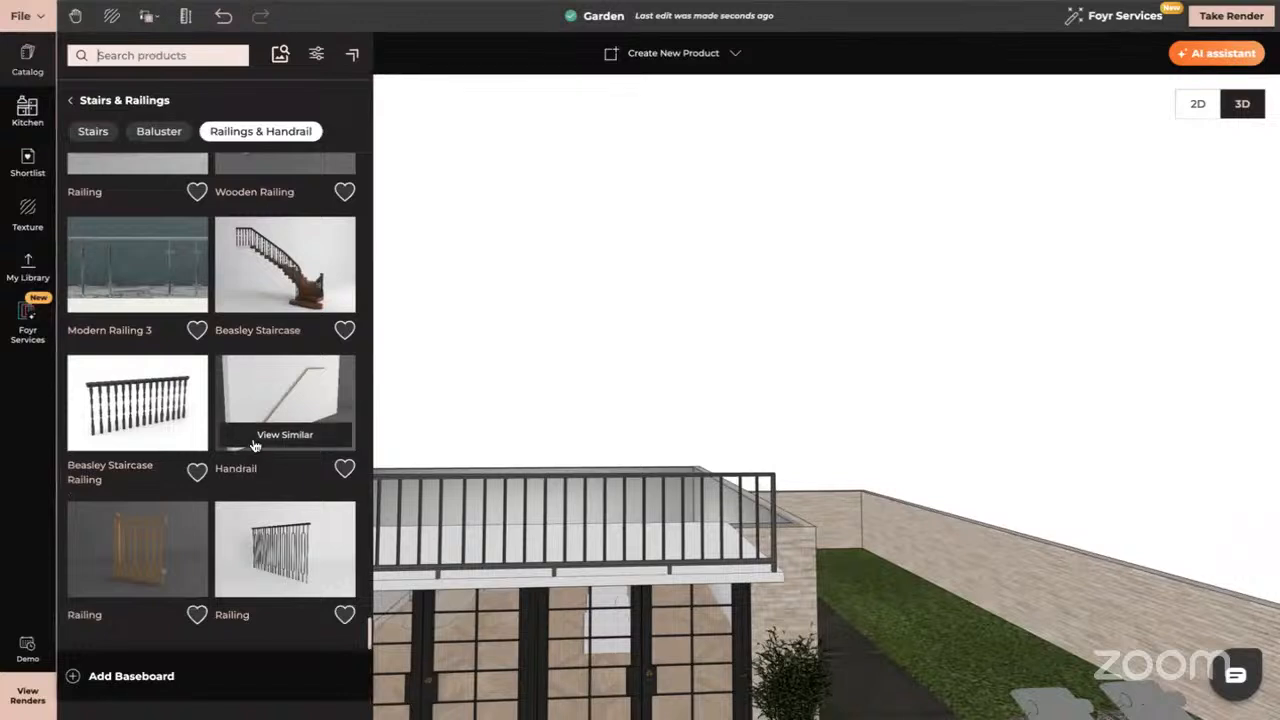
scroll(250, 460, up, 4)
scroll(254, 446, up, 3)
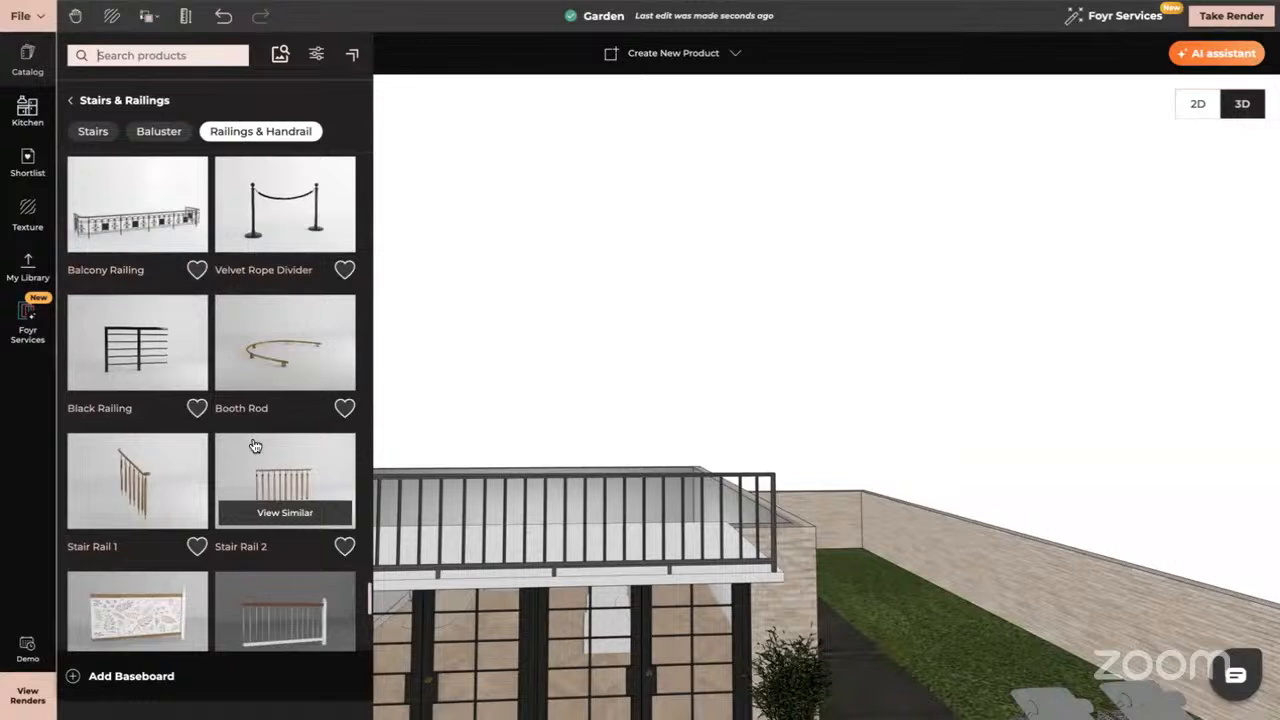
scroll(255, 446, up, 6)
scroll(255, 446, up, 6)
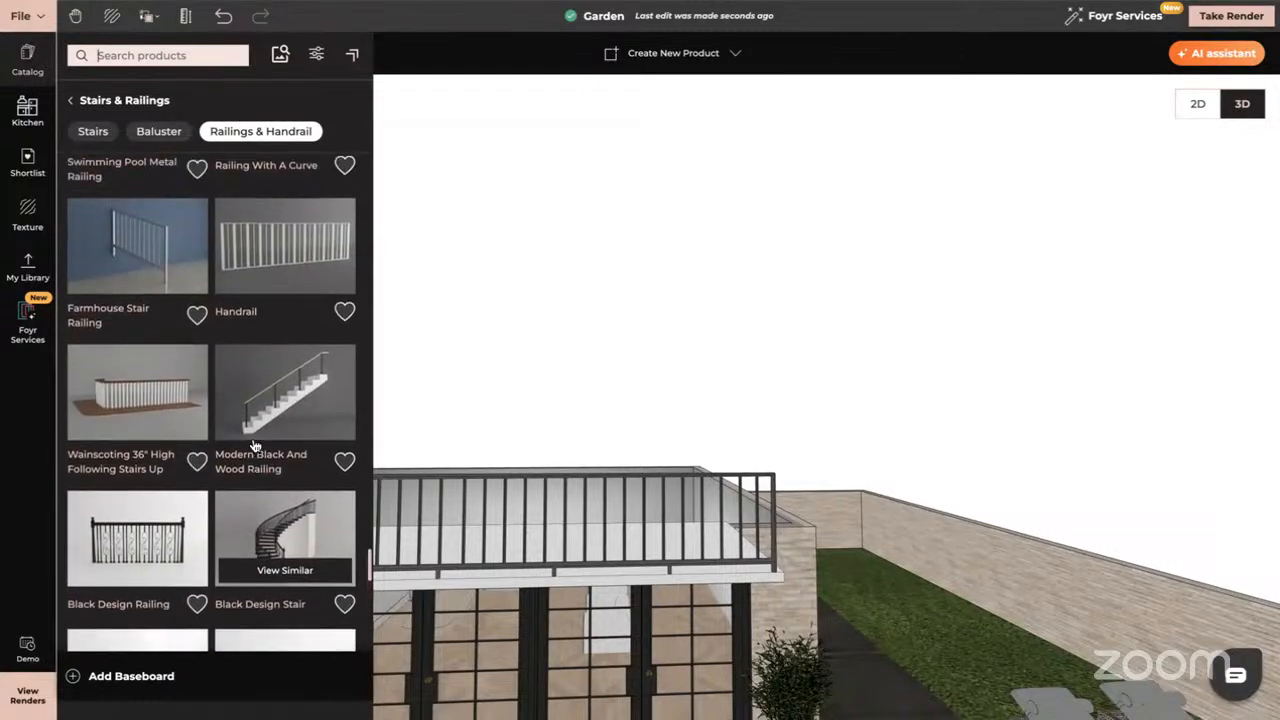
scroll(255, 446, up, 1)
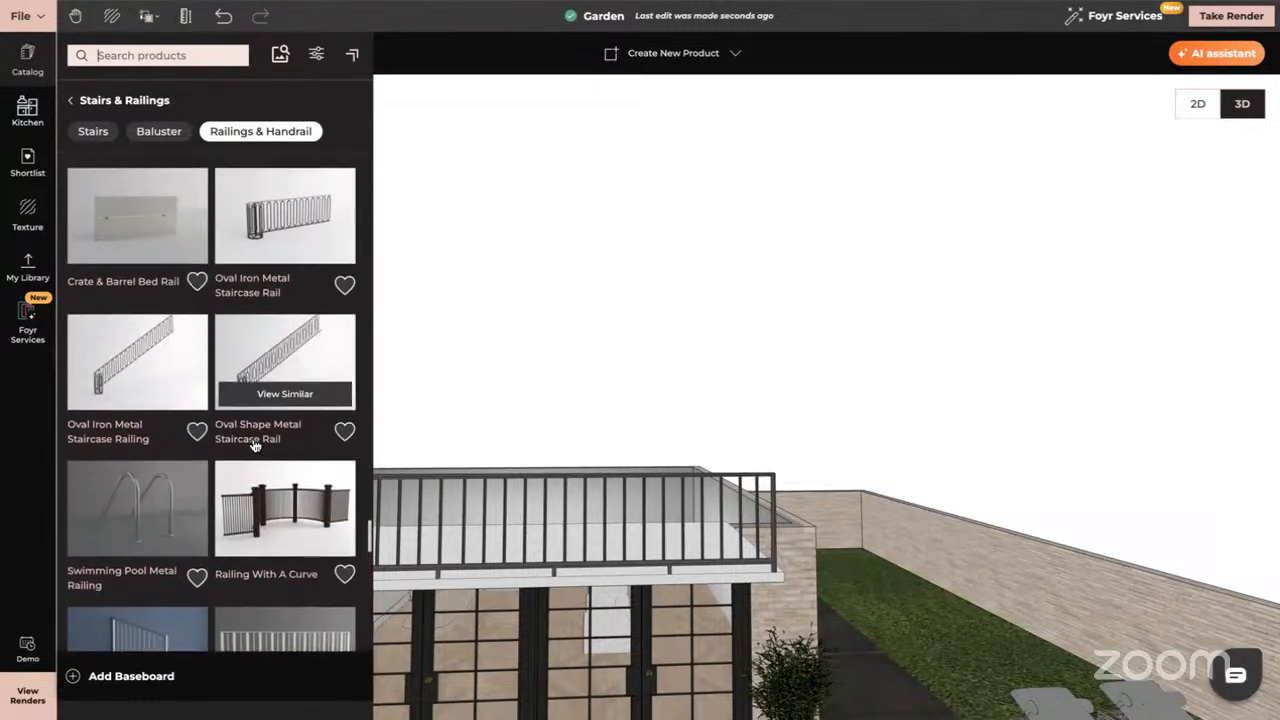
- Look through the baluster and stair designs in the Stairs & Railings catalog, then close the catalog
click(157, 132)
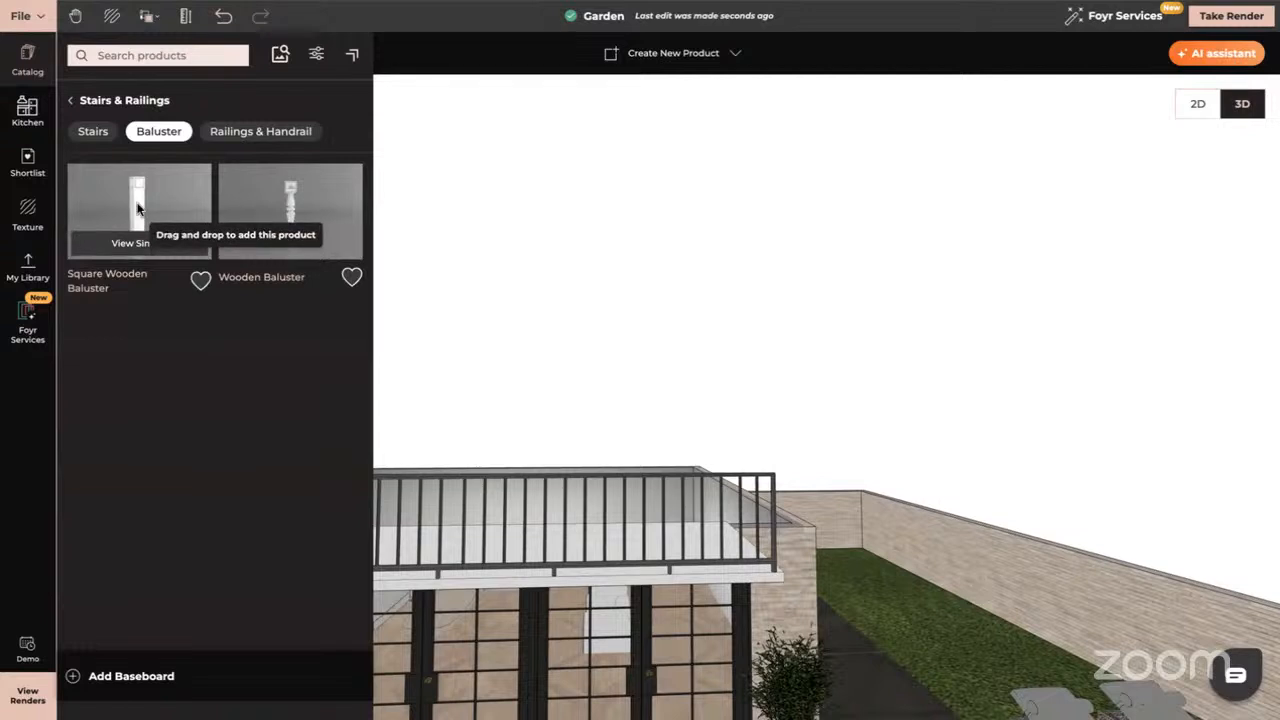
click(91, 134)
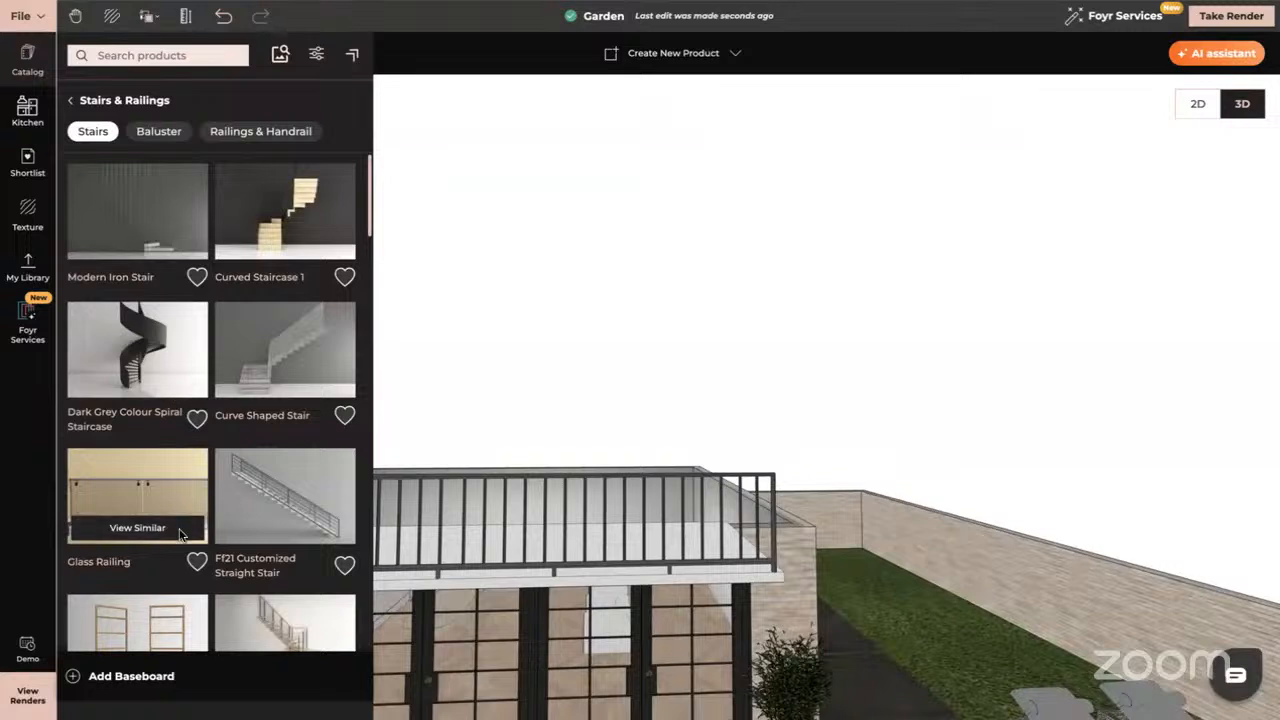
scroll(160, 360, down, 1)
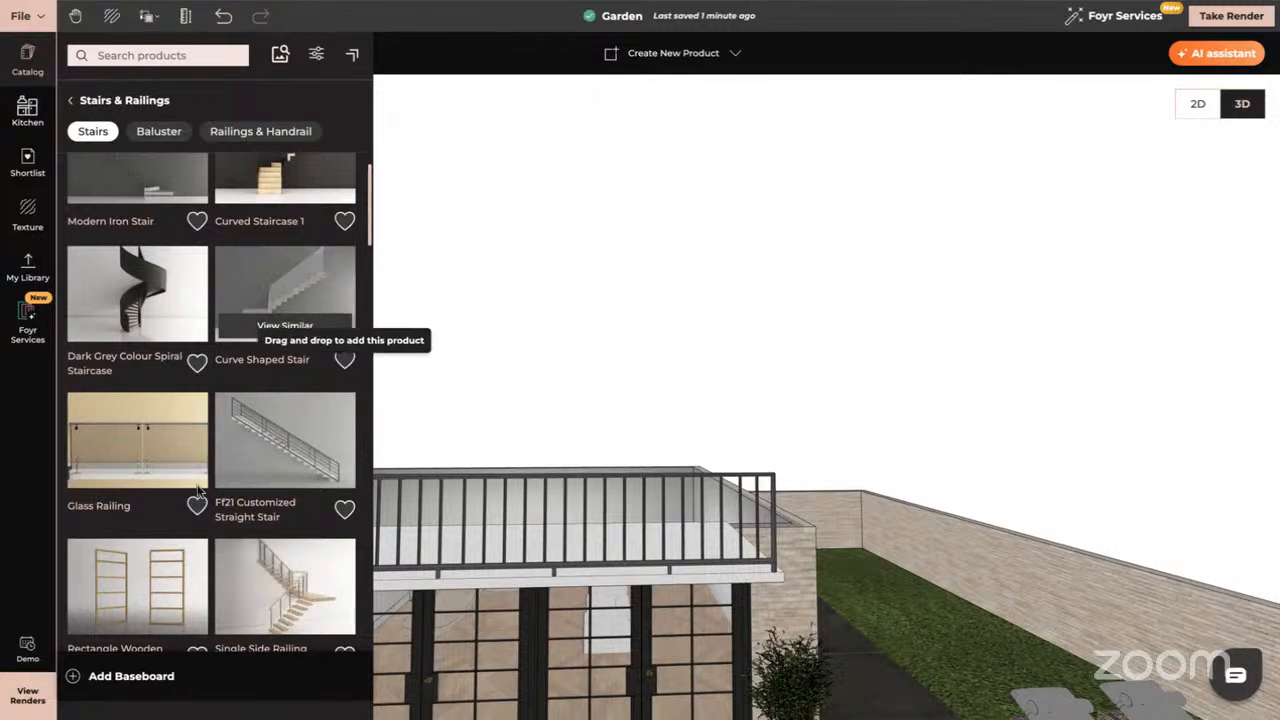
scroll(200, 450, down, 3)
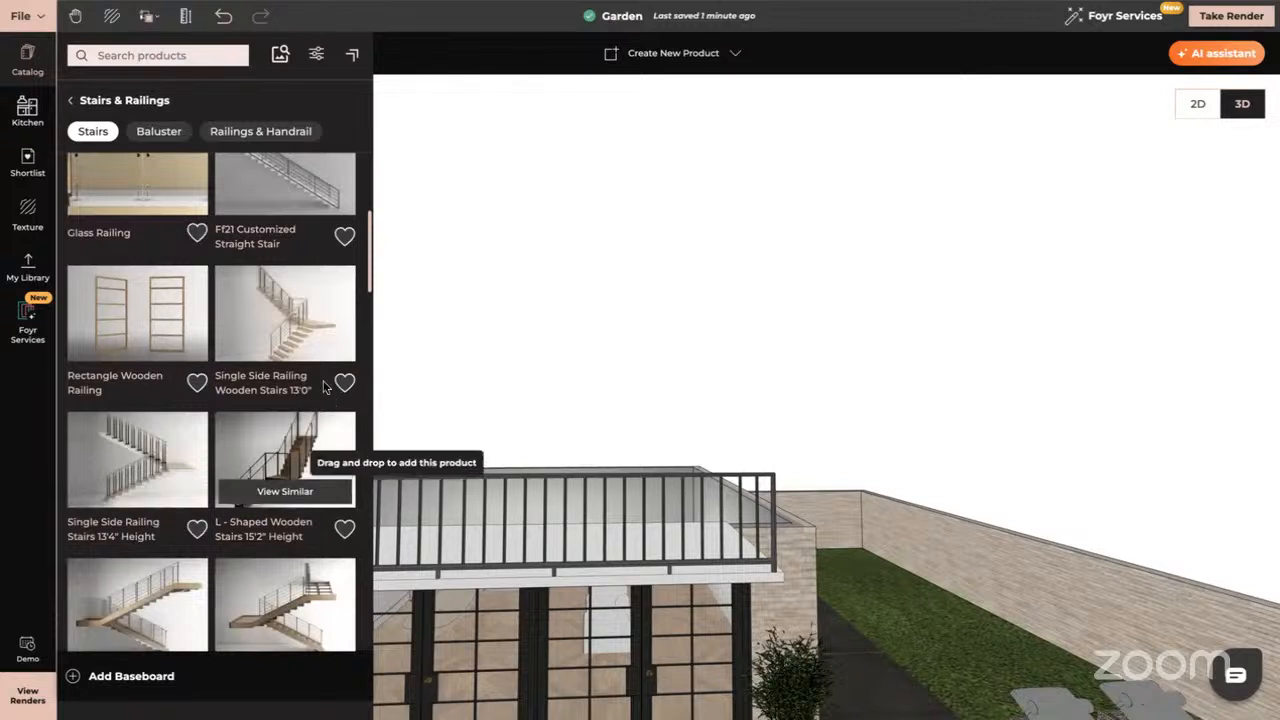
scroll(293, 474, down, 2)
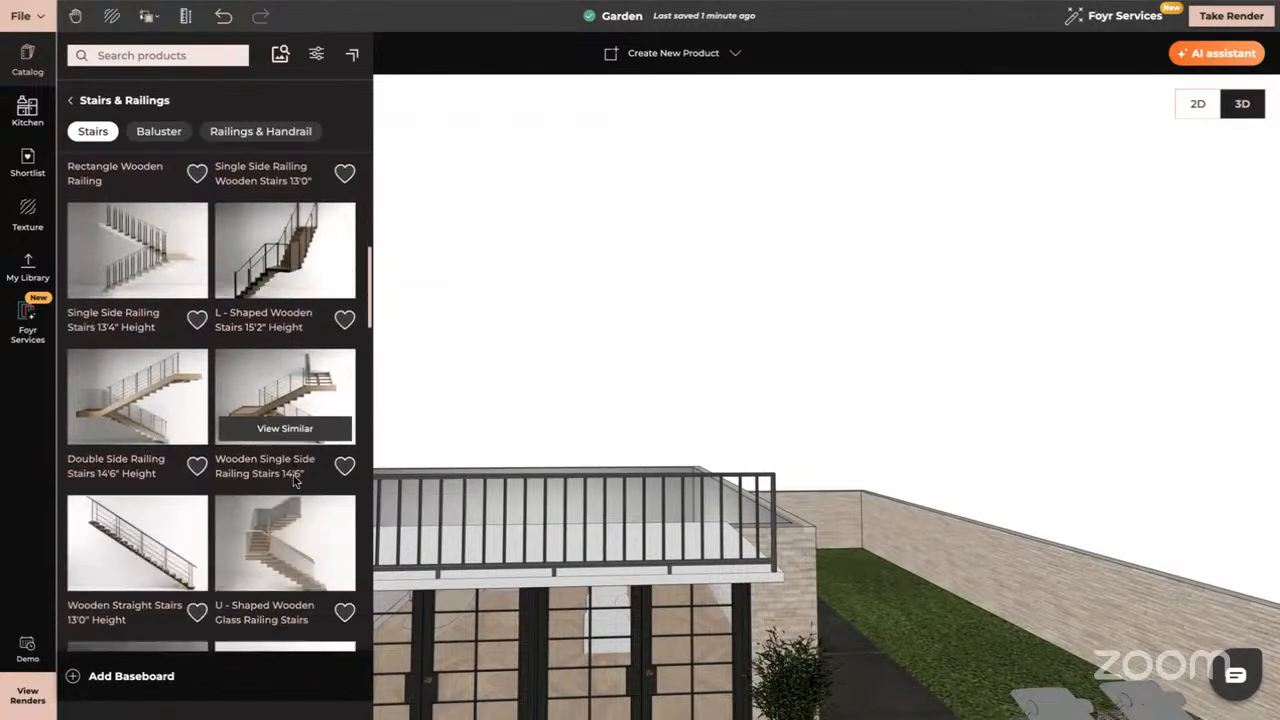
scroll(293, 481, down, 3)
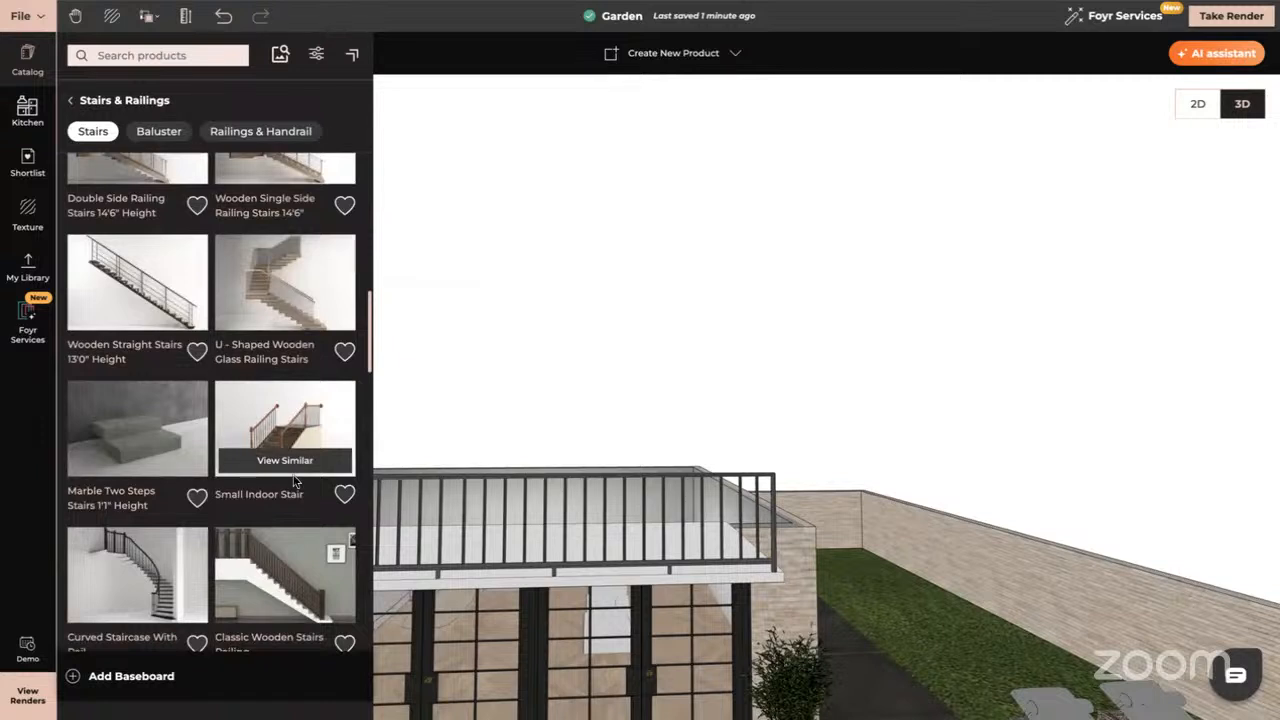
scroll(293, 481, down, 4)
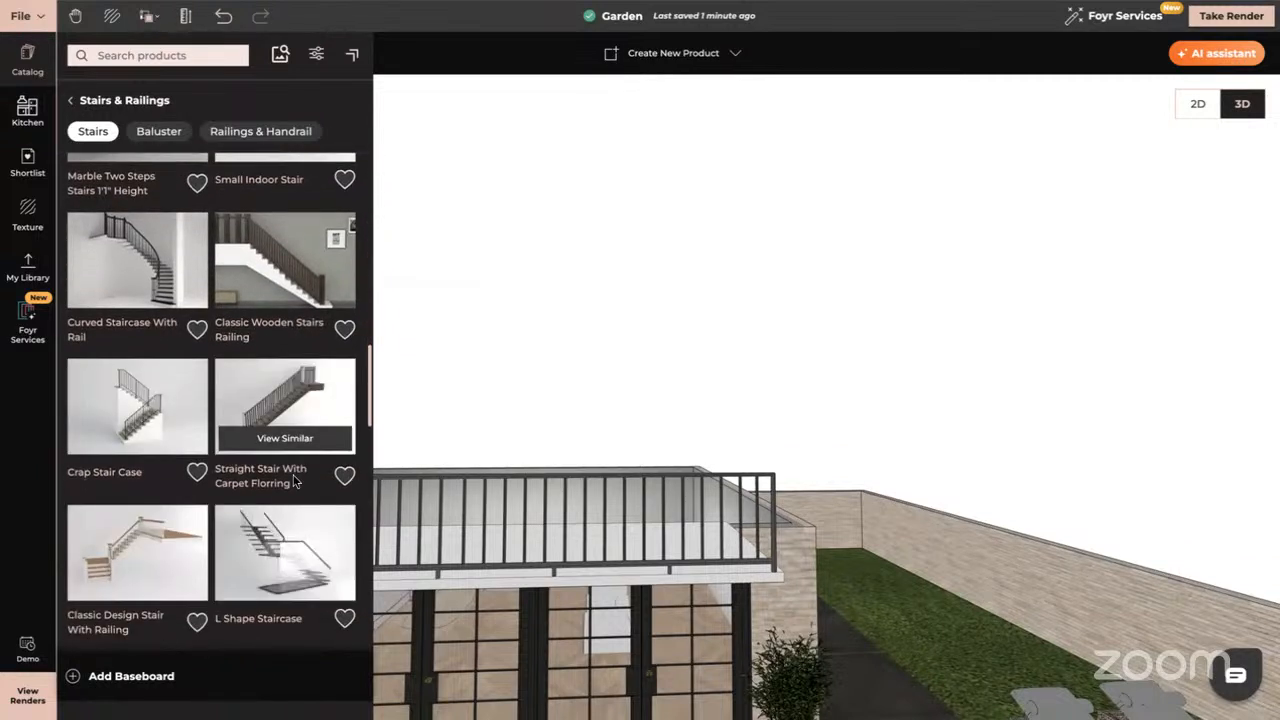
scroll(295, 481, down, 4)
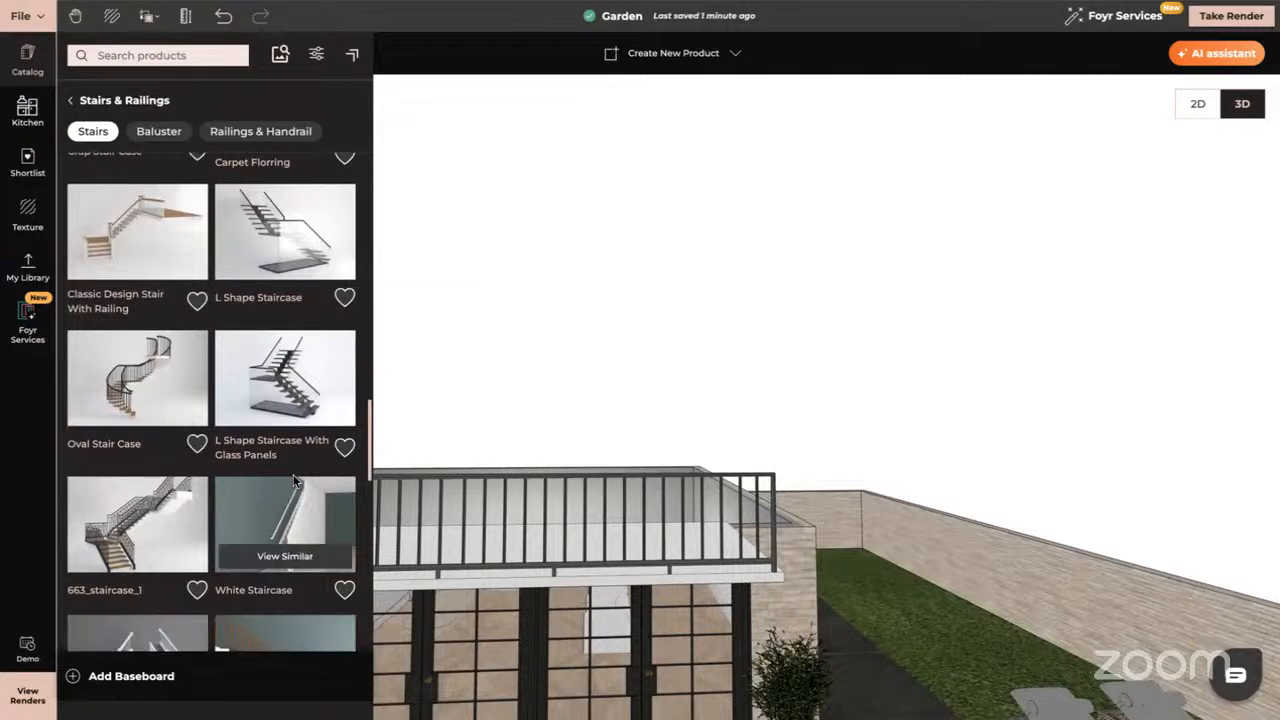
scroll(293, 481, down, 3)
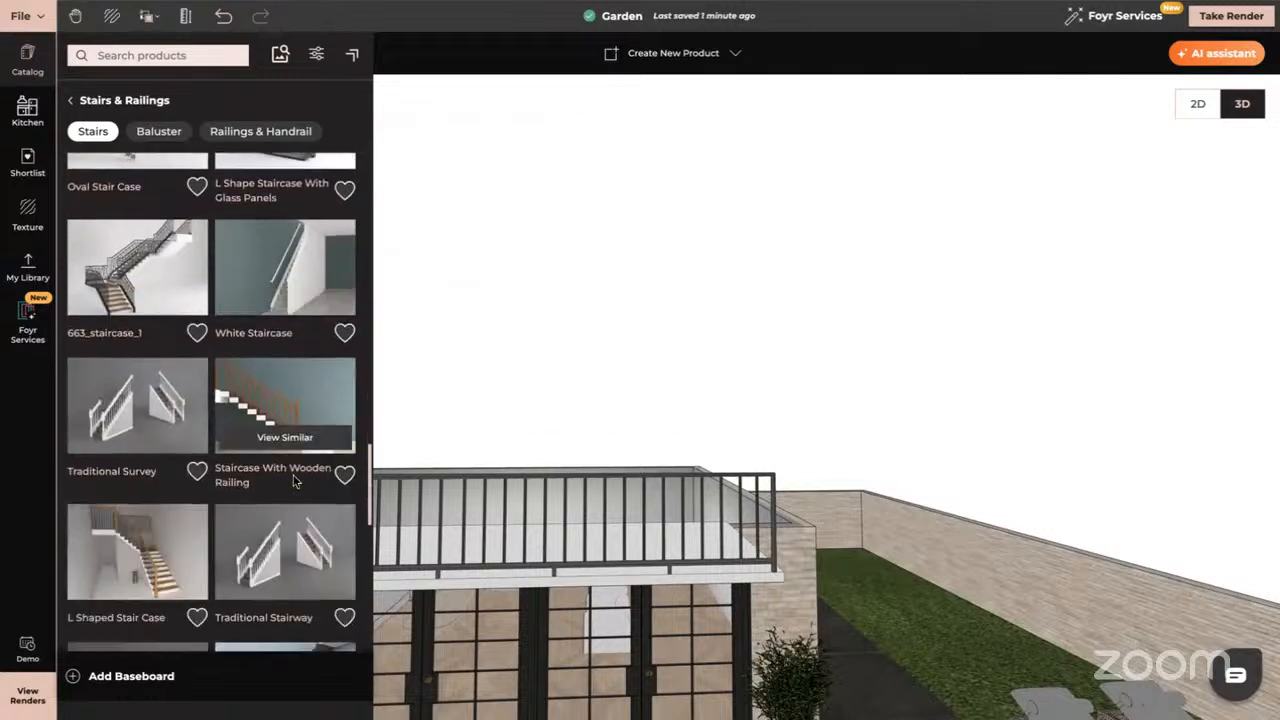
scroll(293, 478, down, 3)
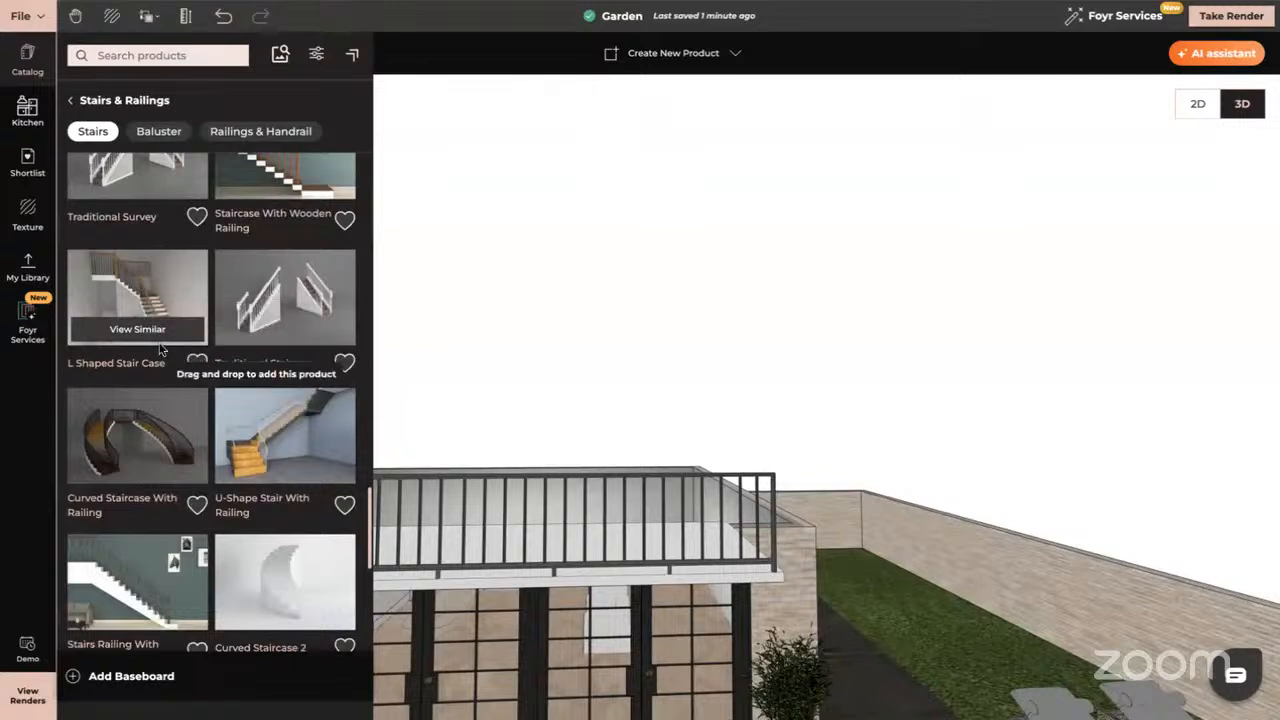
scroll(220, 420, down, 2)
scroll(223, 416, down, 2)
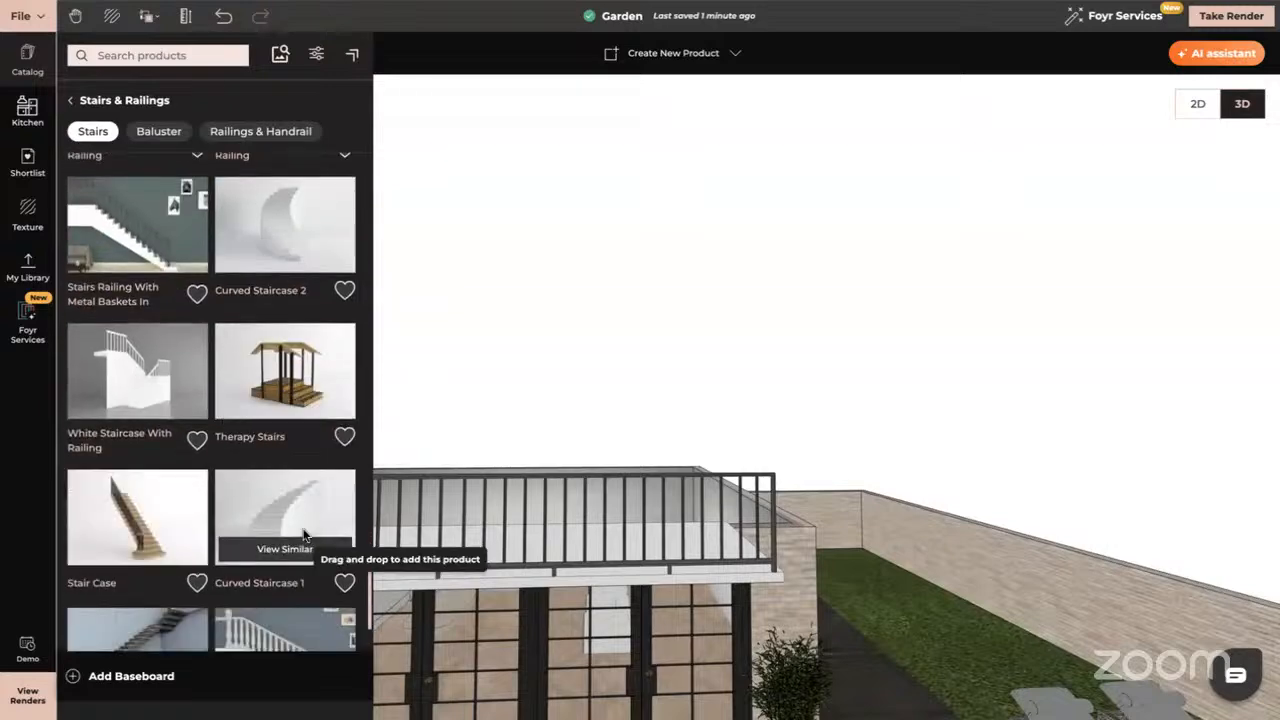
scroll(305, 537, down, 1)
scroll(305, 537, up, 10)
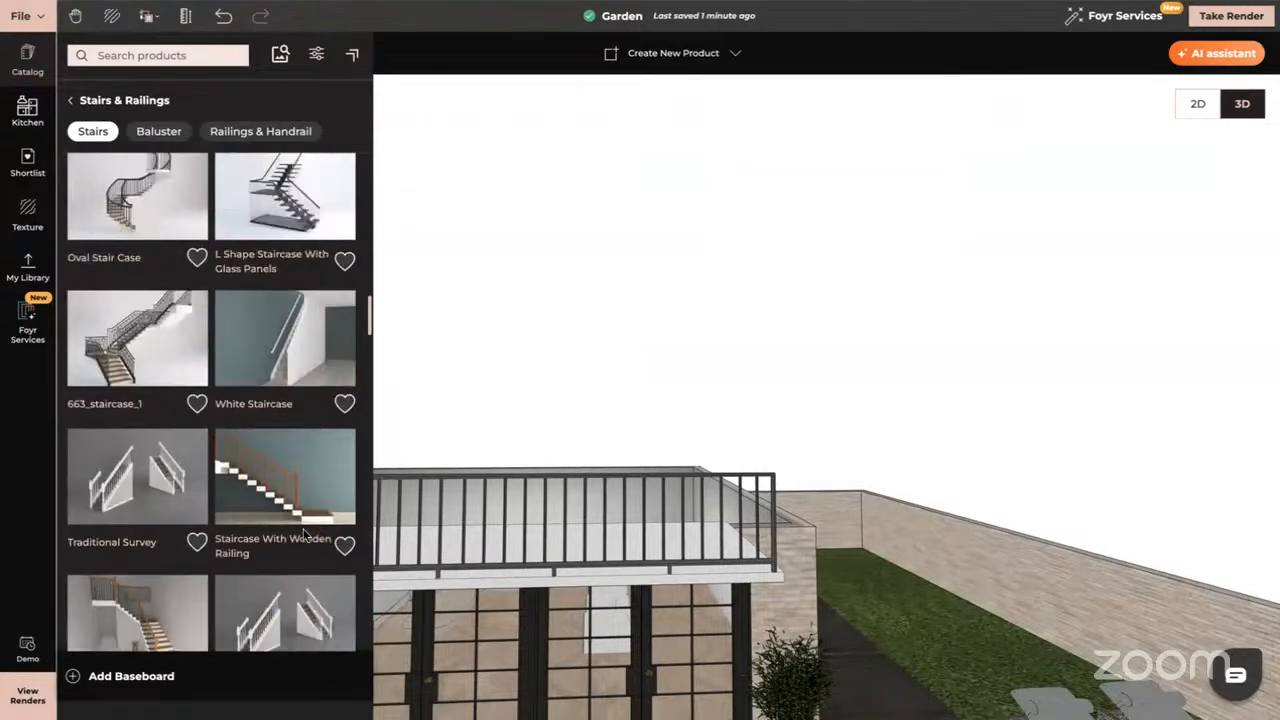
scroll(305, 537, up, 10)
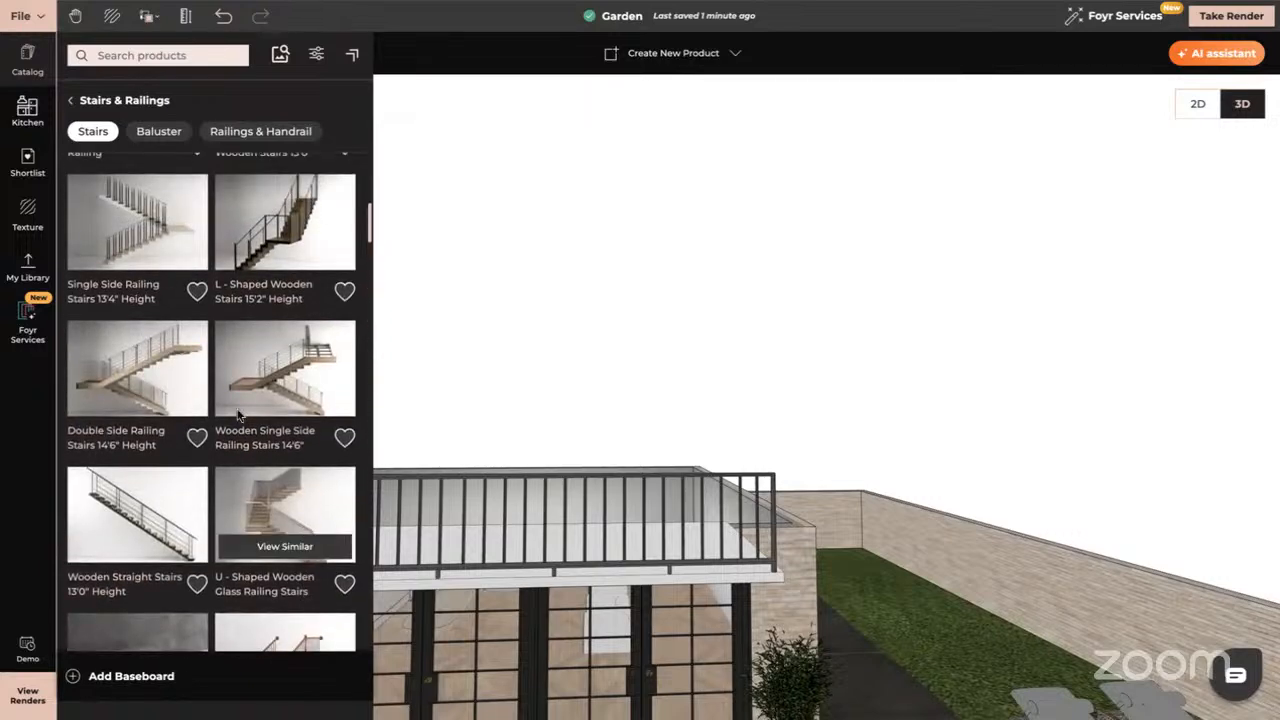
scroll(150, 260, up, 5)
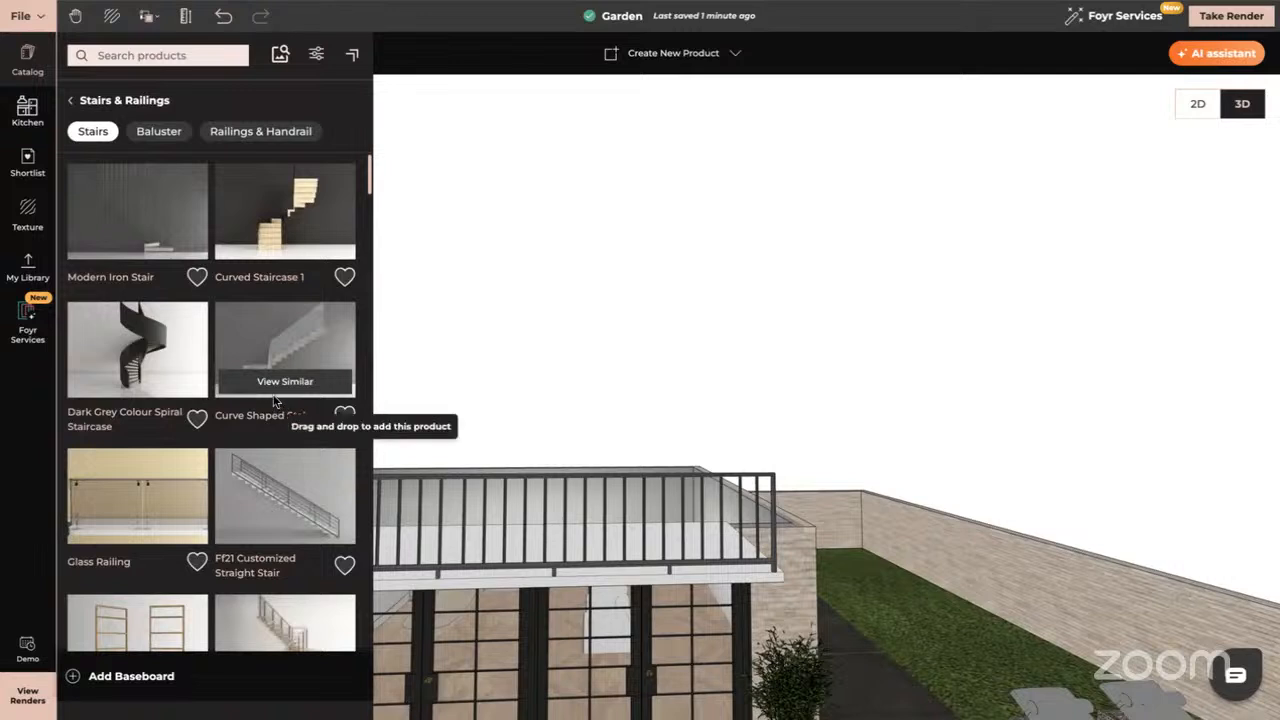
click(16, 459)
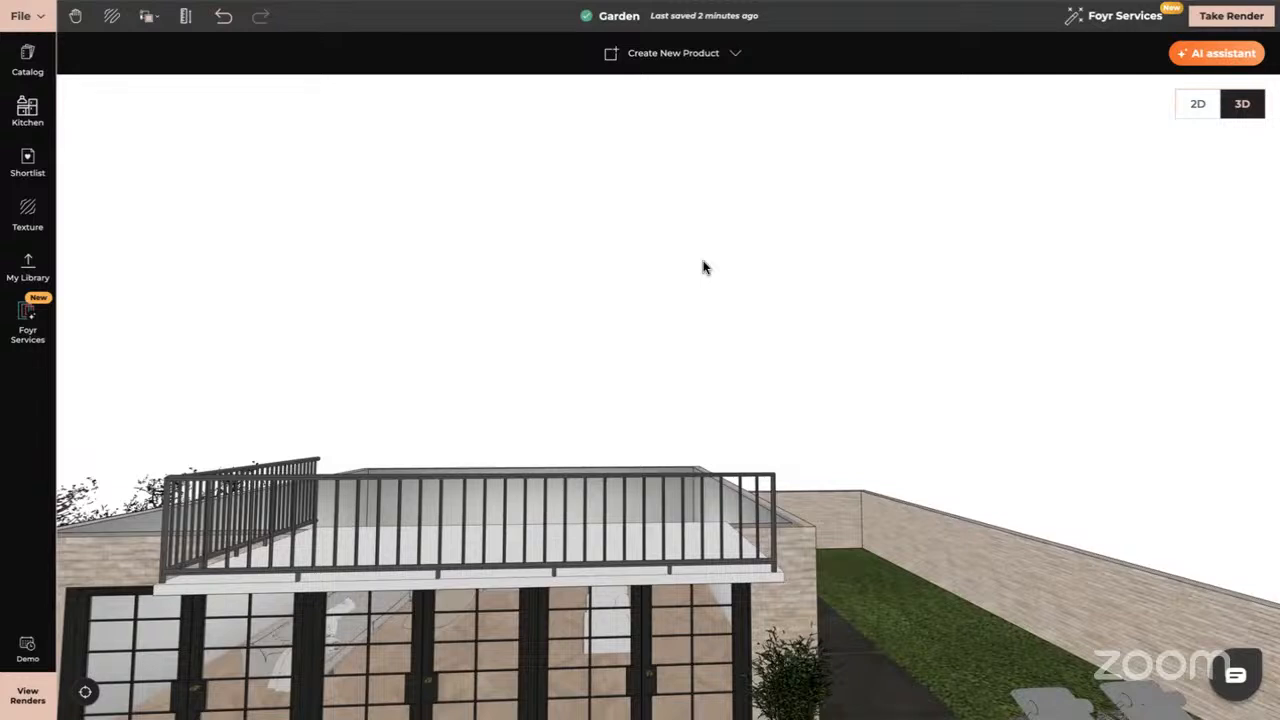
- Enter render setup and frame the house front from across the pool with the balcony and glass doors in view
click(1257, 28)
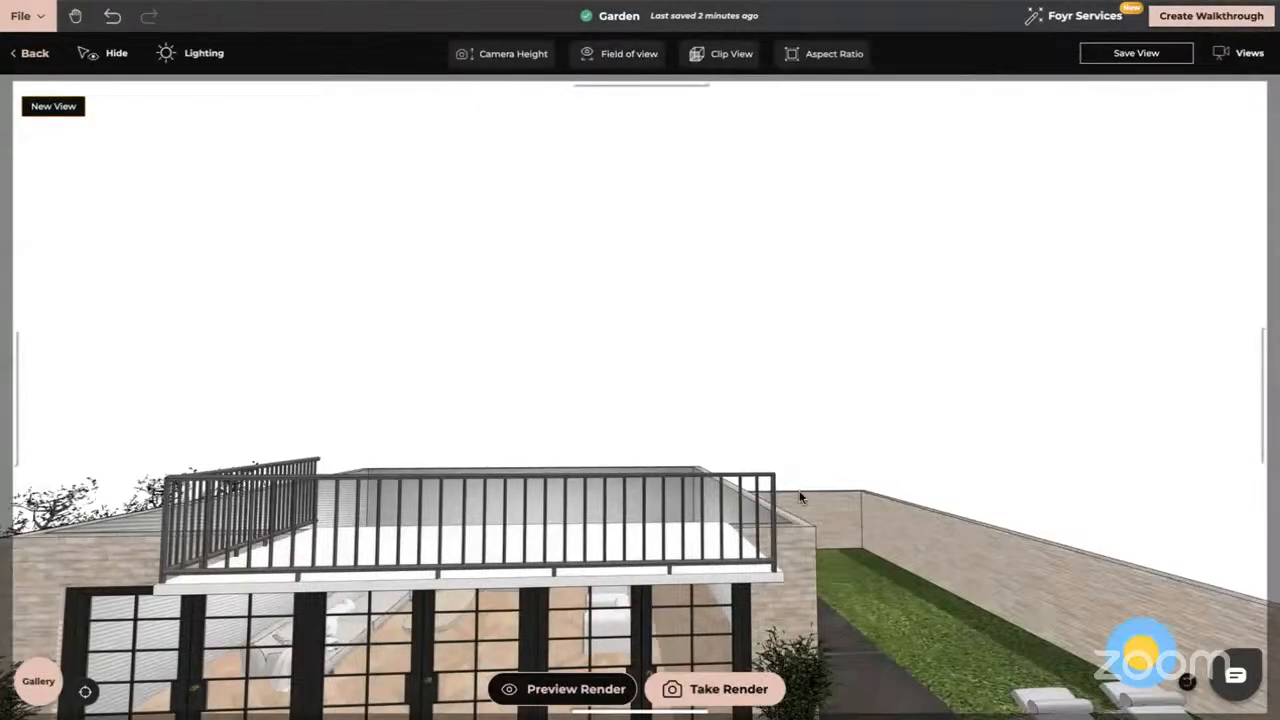
drag(802, 478, 806, 291)
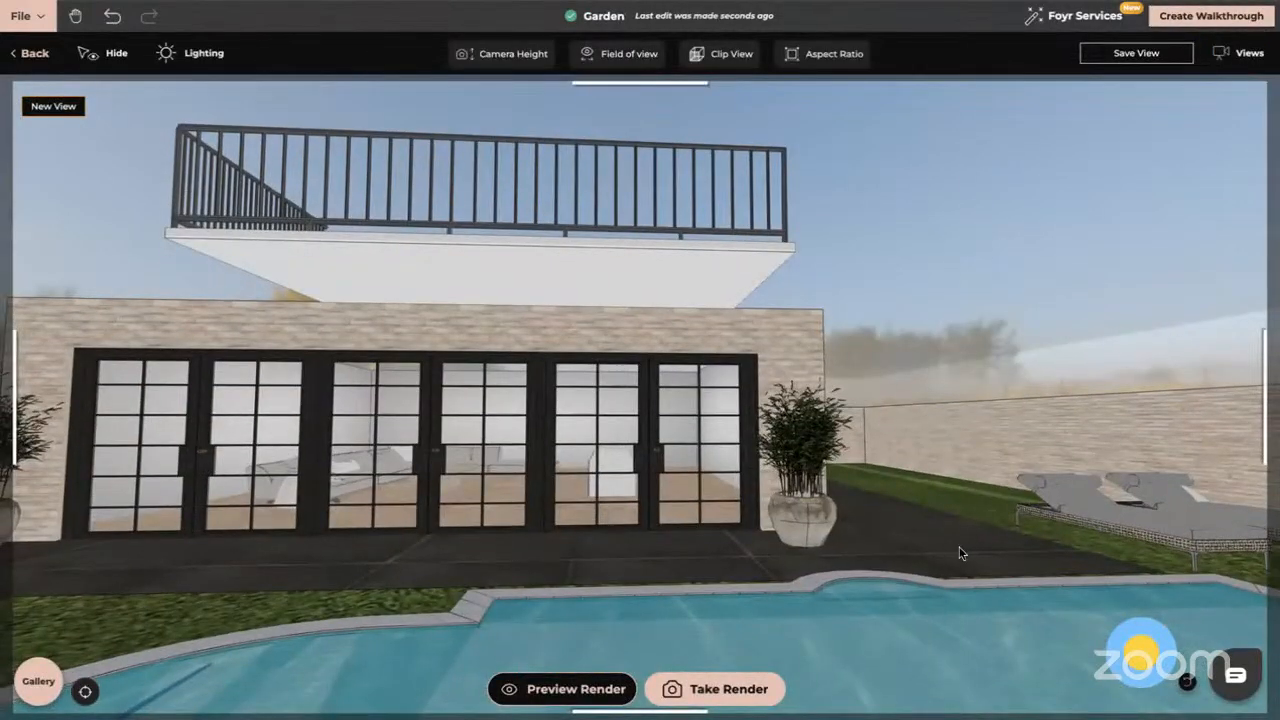
drag(963, 554, 975, 508)
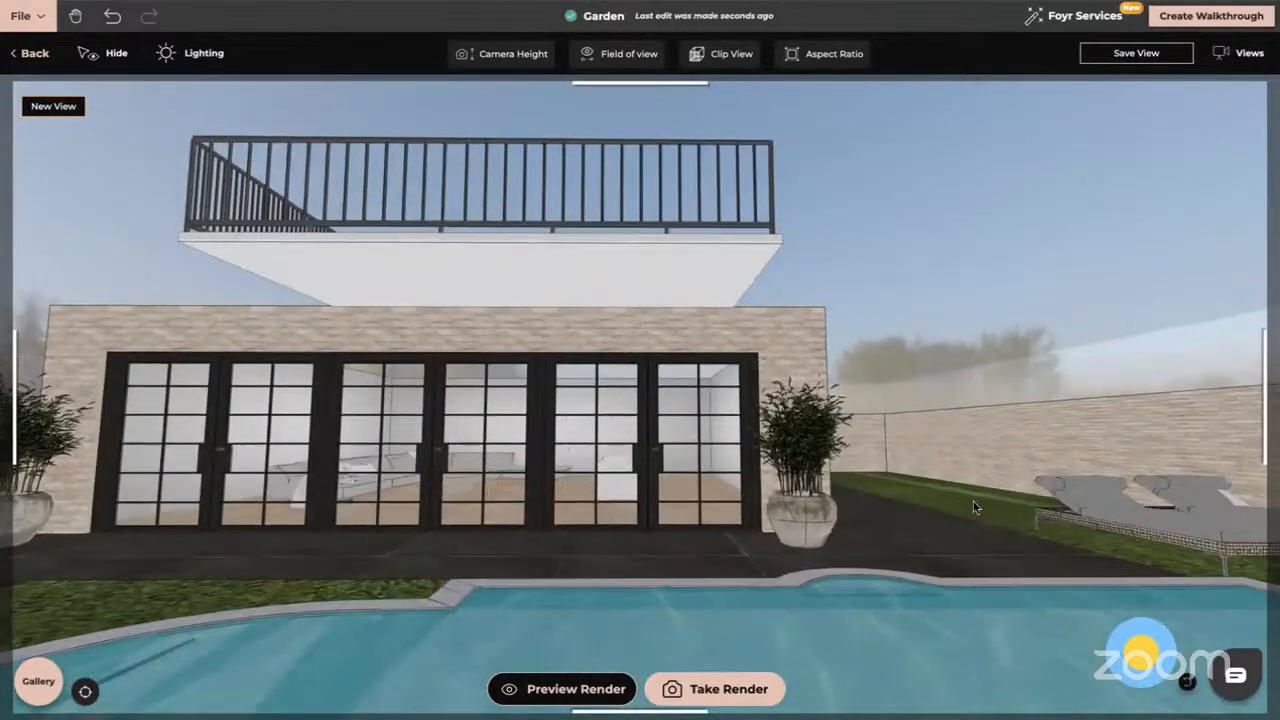
- Create a new walkthrough of the garden project with High Density camera placement
click(1258, 22)
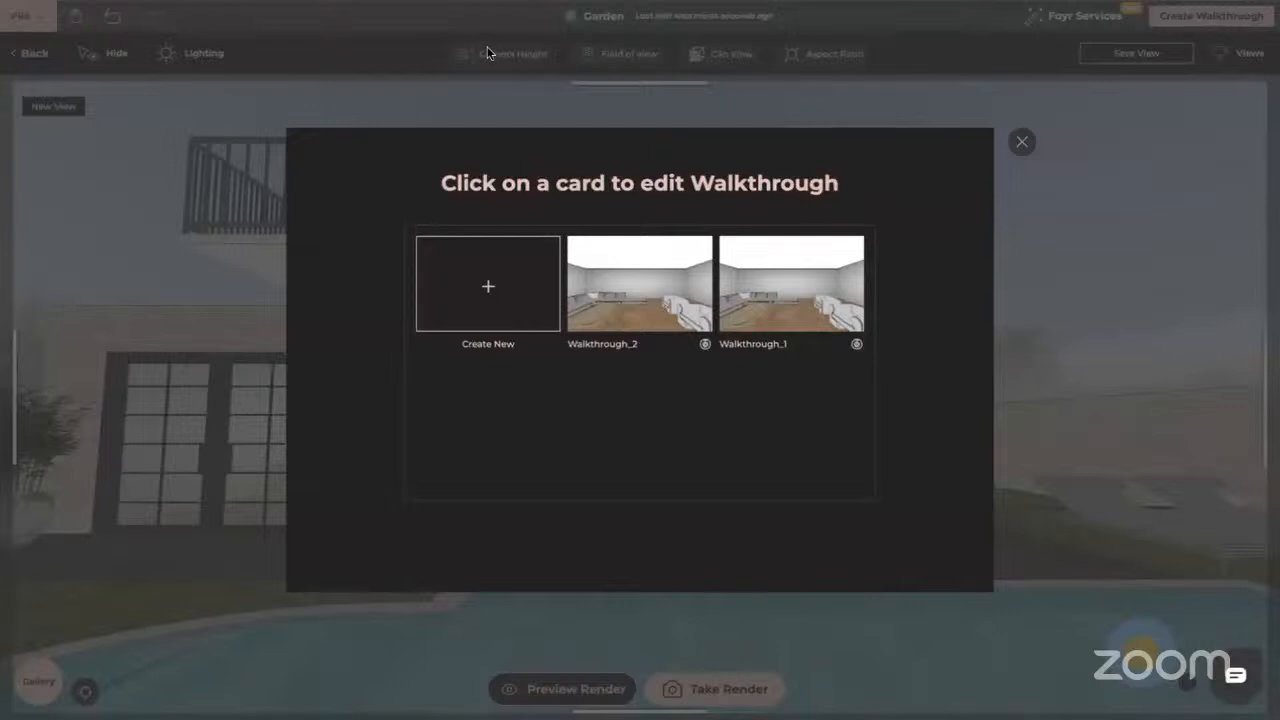
click(485, 290)
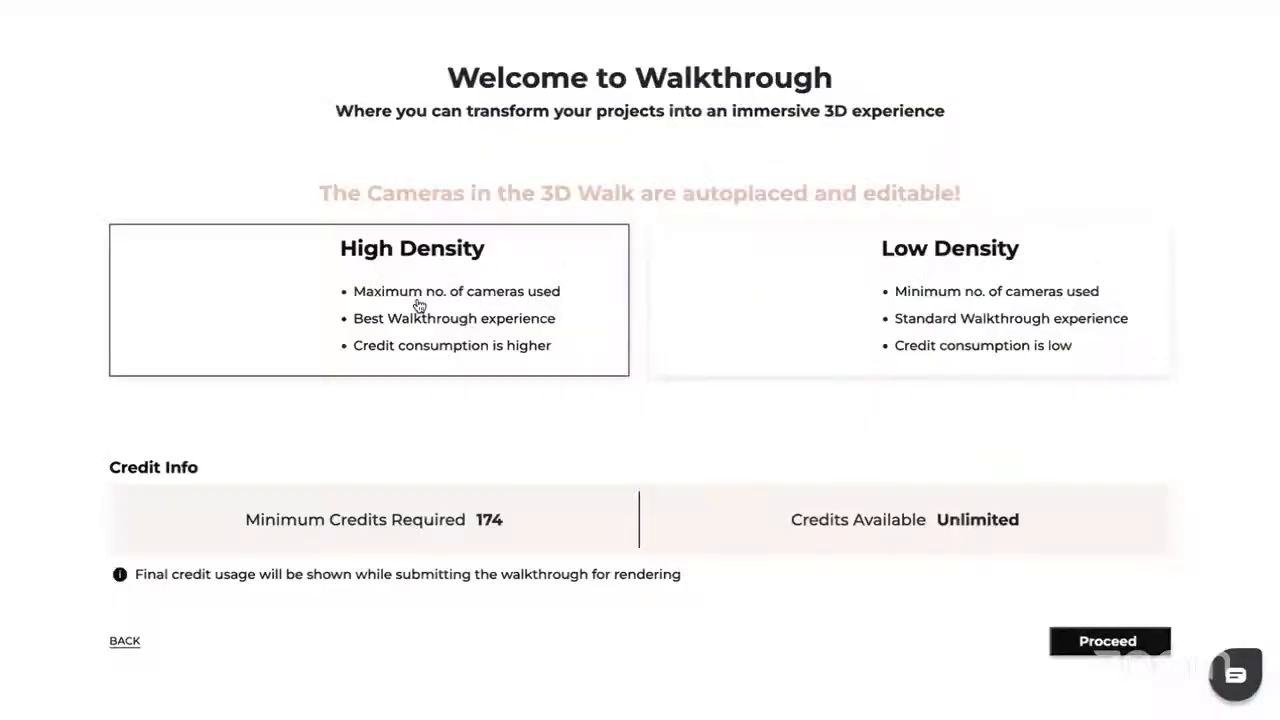
click(1107, 652)
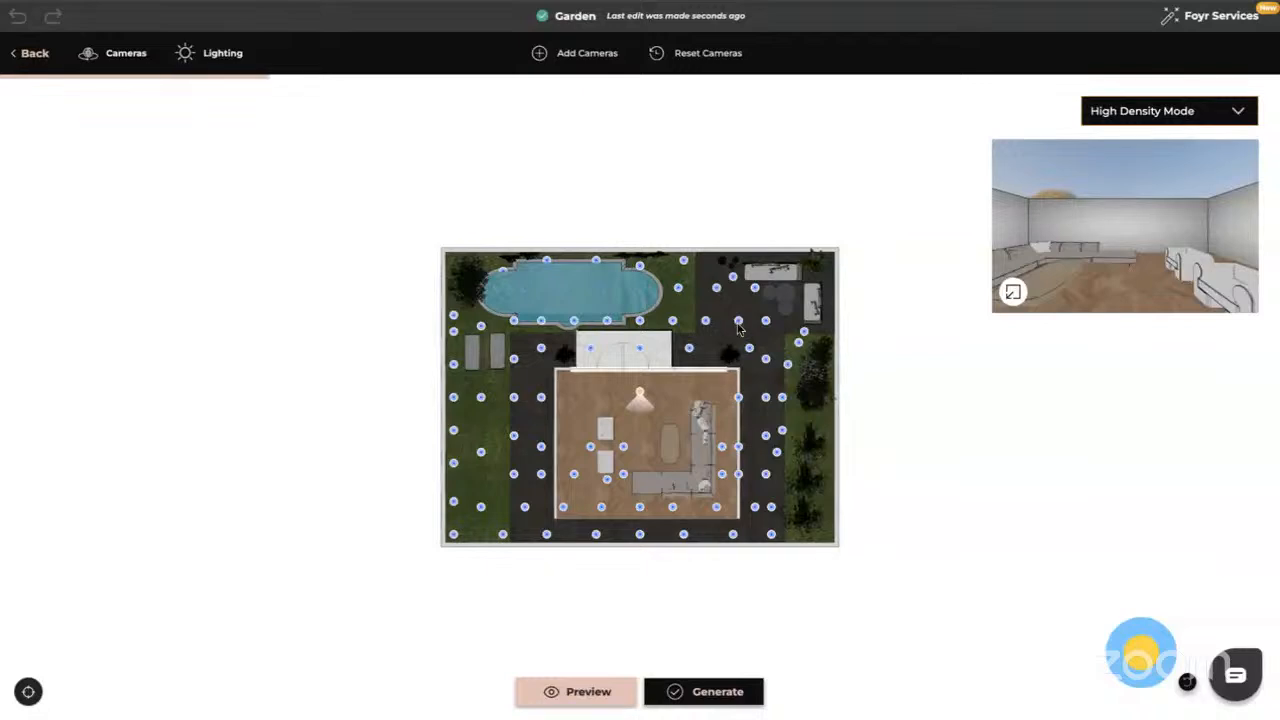
- Look around from the walkthrough camera on the paving between the house corner and the outdoor sofas
click(738, 323)
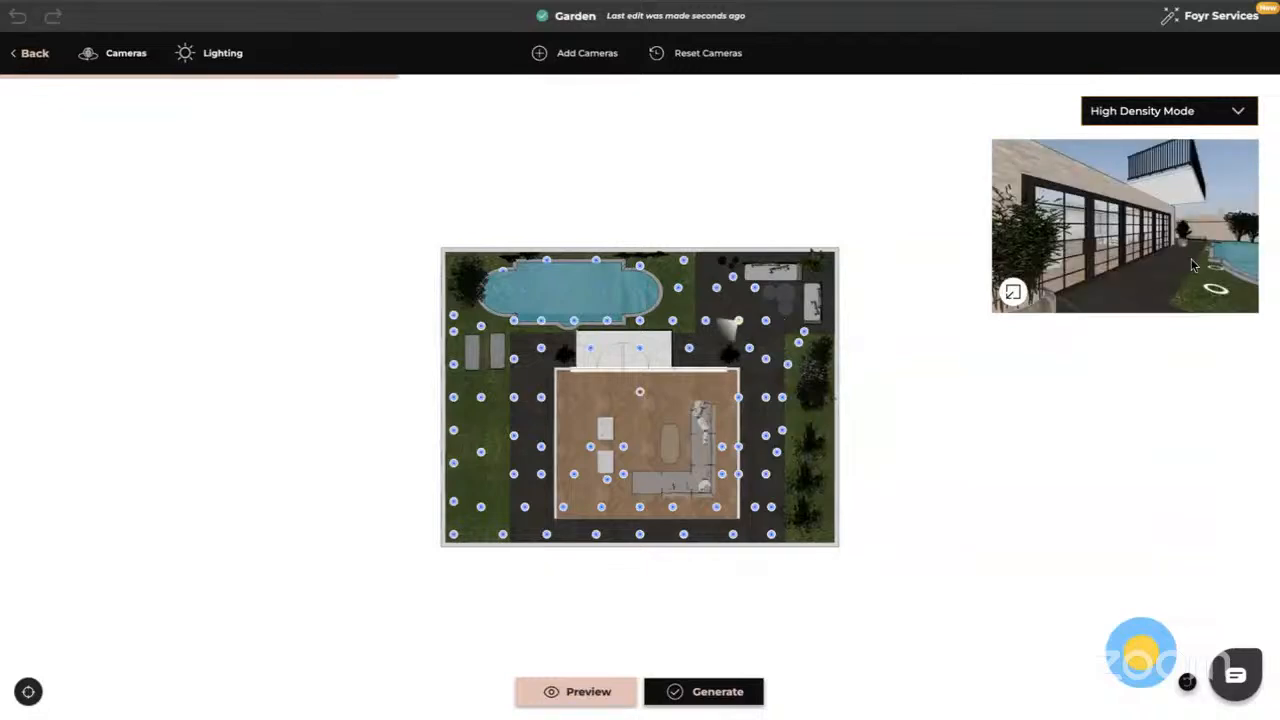
drag(1197, 264, 1041, 268)
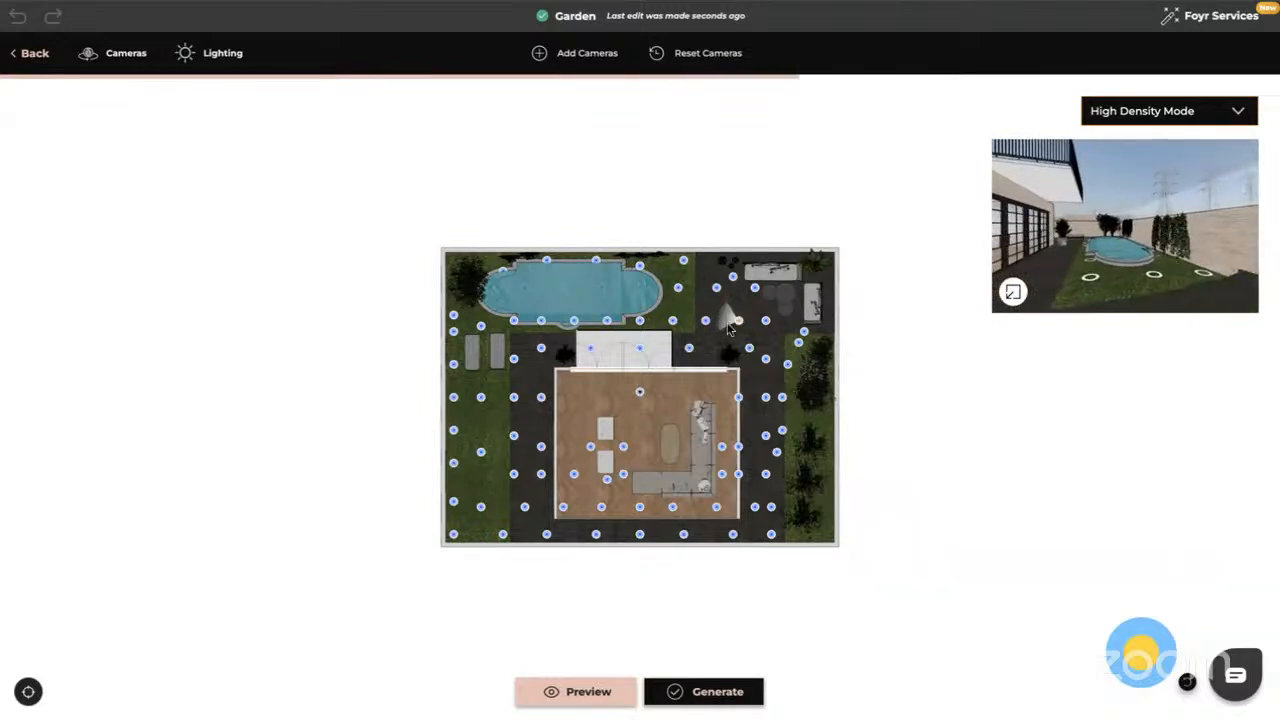
drag(1125, 233, 985, 237)
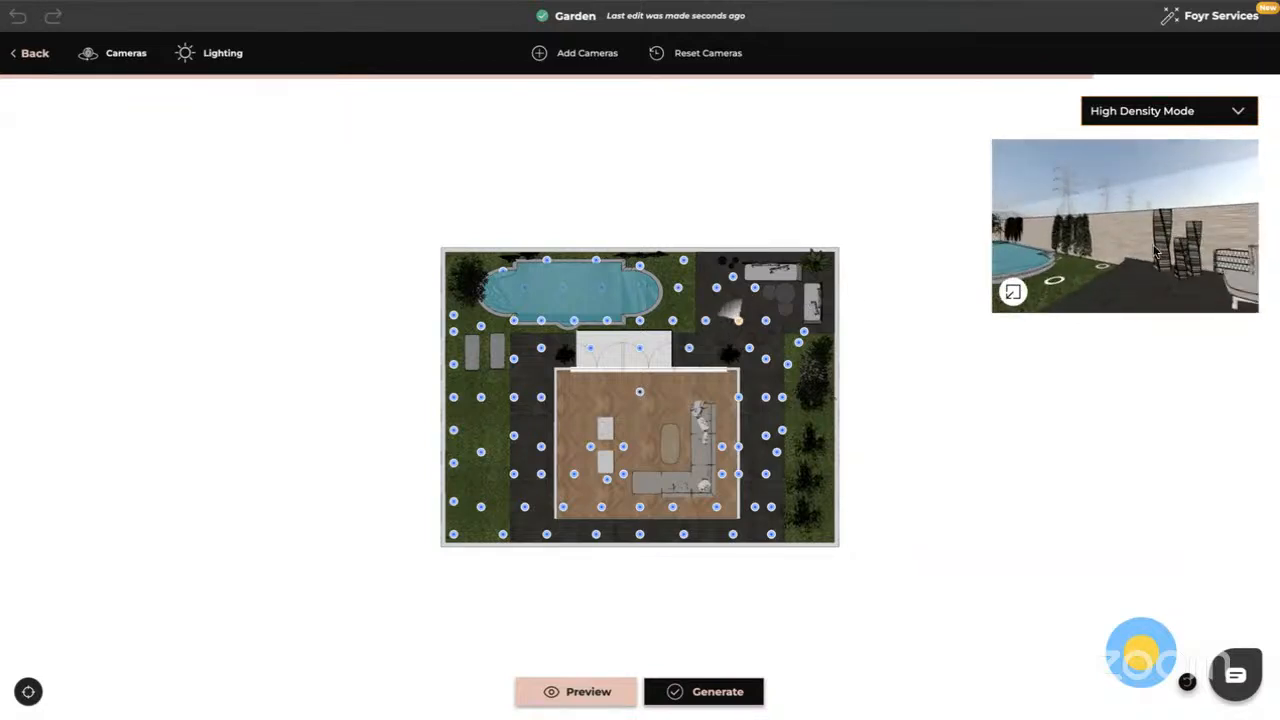
drag(1158, 250, 1011, 250)
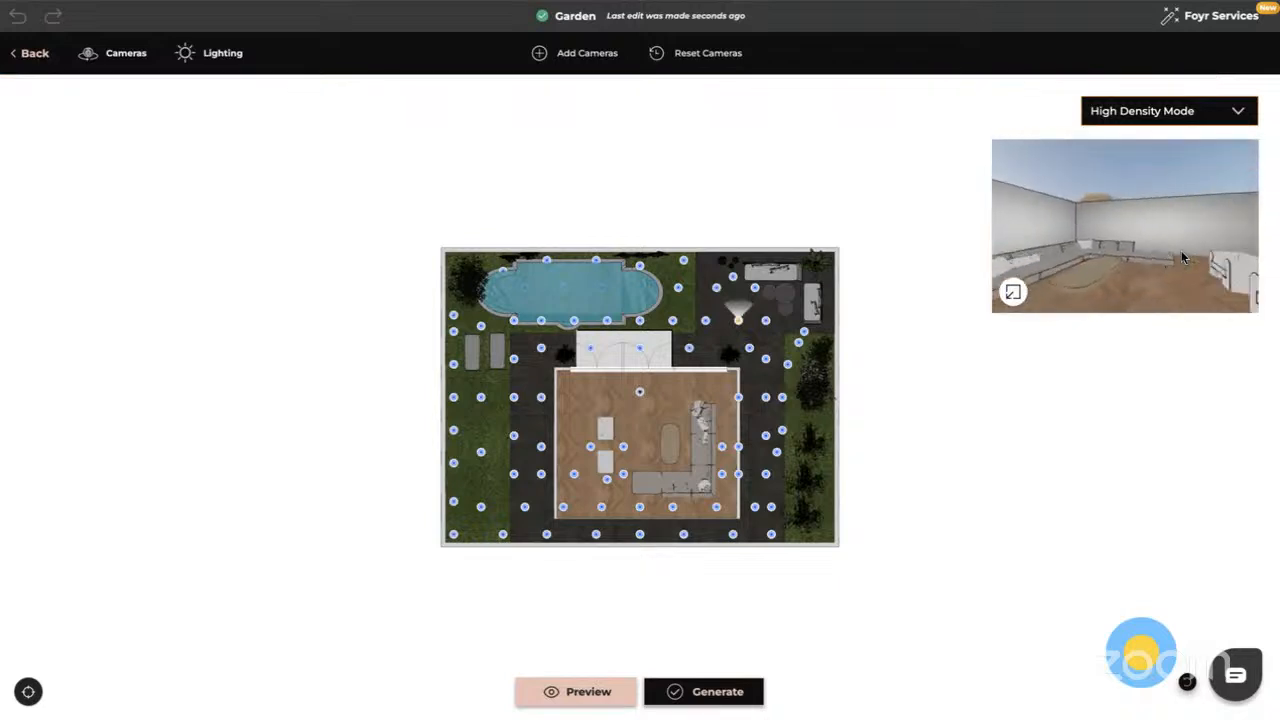
drag(1181, 250, 1073, 265)
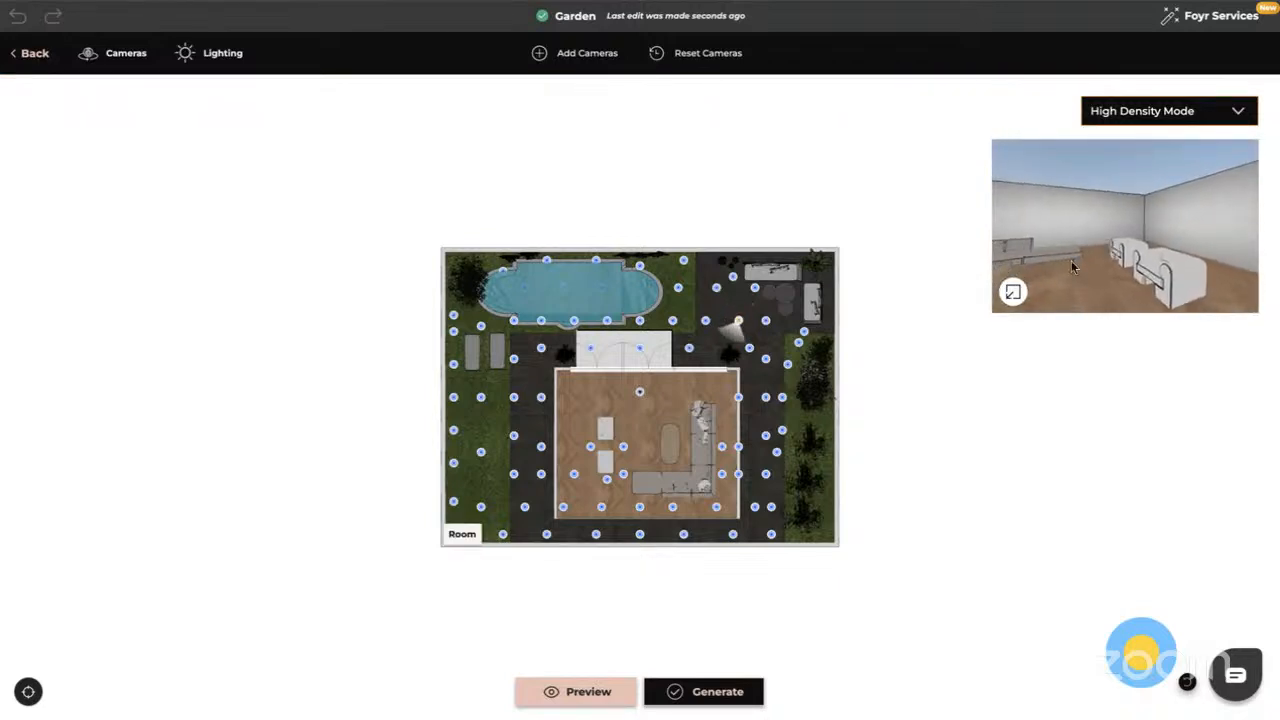
- Look around from the walkthrough camera on the side path by the house corner, towards the row of trees
click(766, 359)
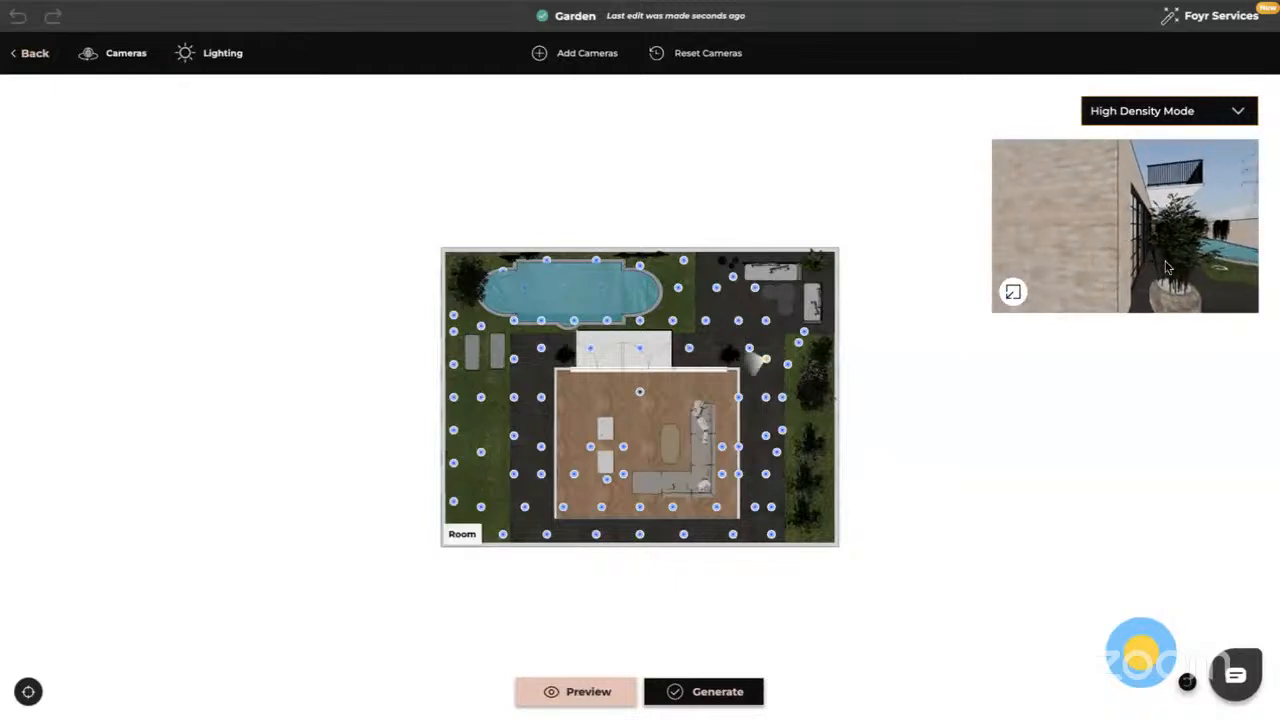
drag(1166, 266, 1206, 251)
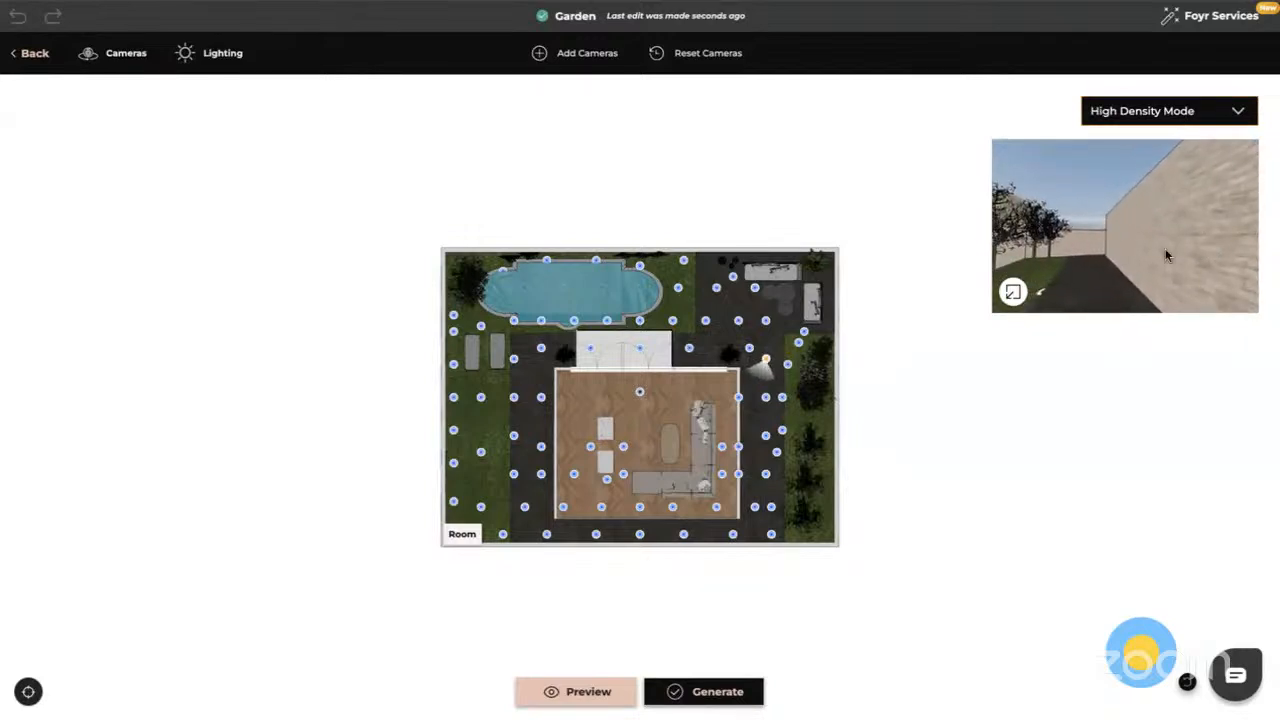
drag(1071, 212, 1100, 216)
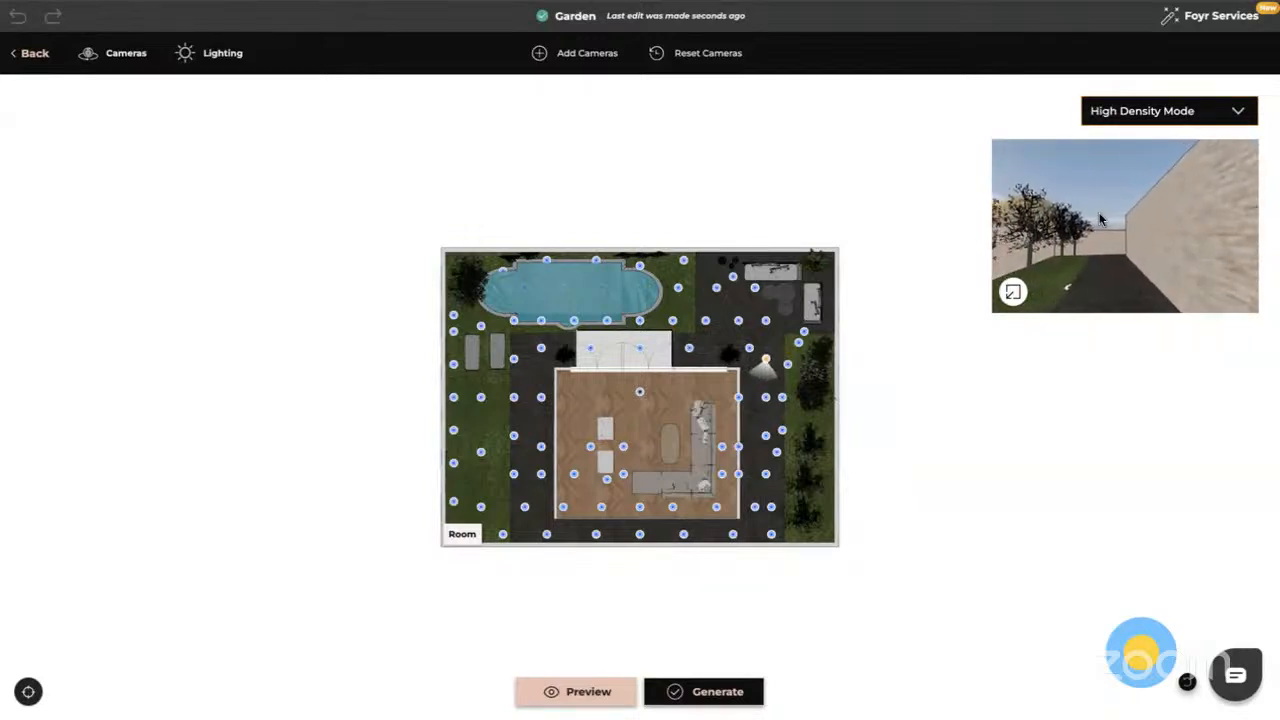